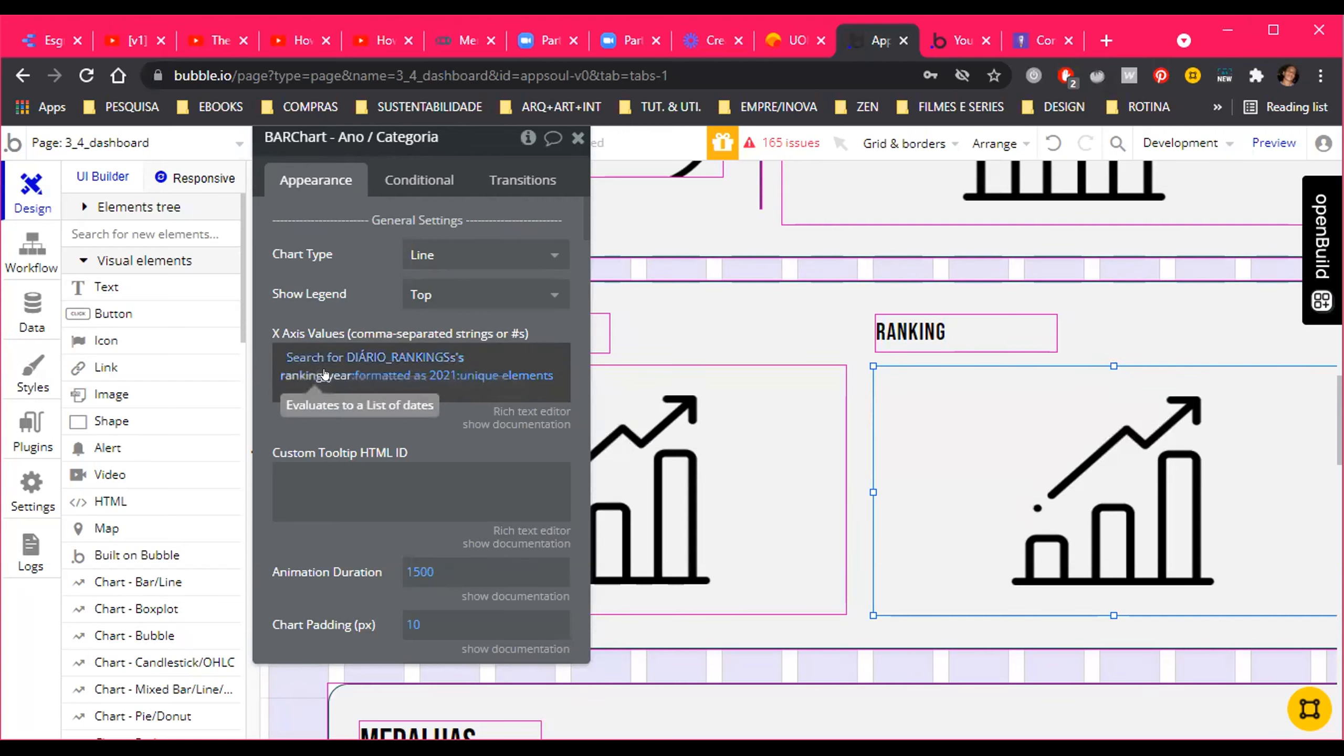
Inspect the DIÁRIO_RANKINGS search, year field and date formatting behind the Ranking chart's X Axis Values
left_click(404, 355)
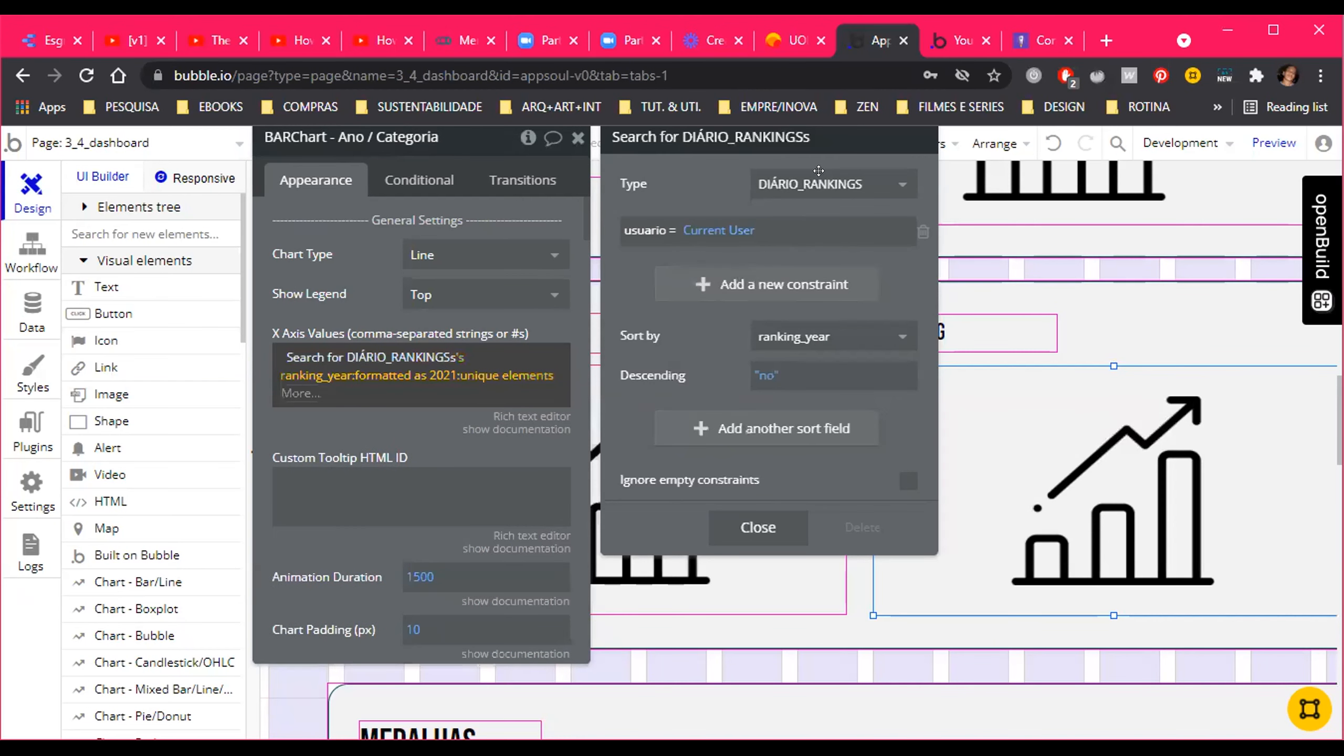
left_click(328, 375)
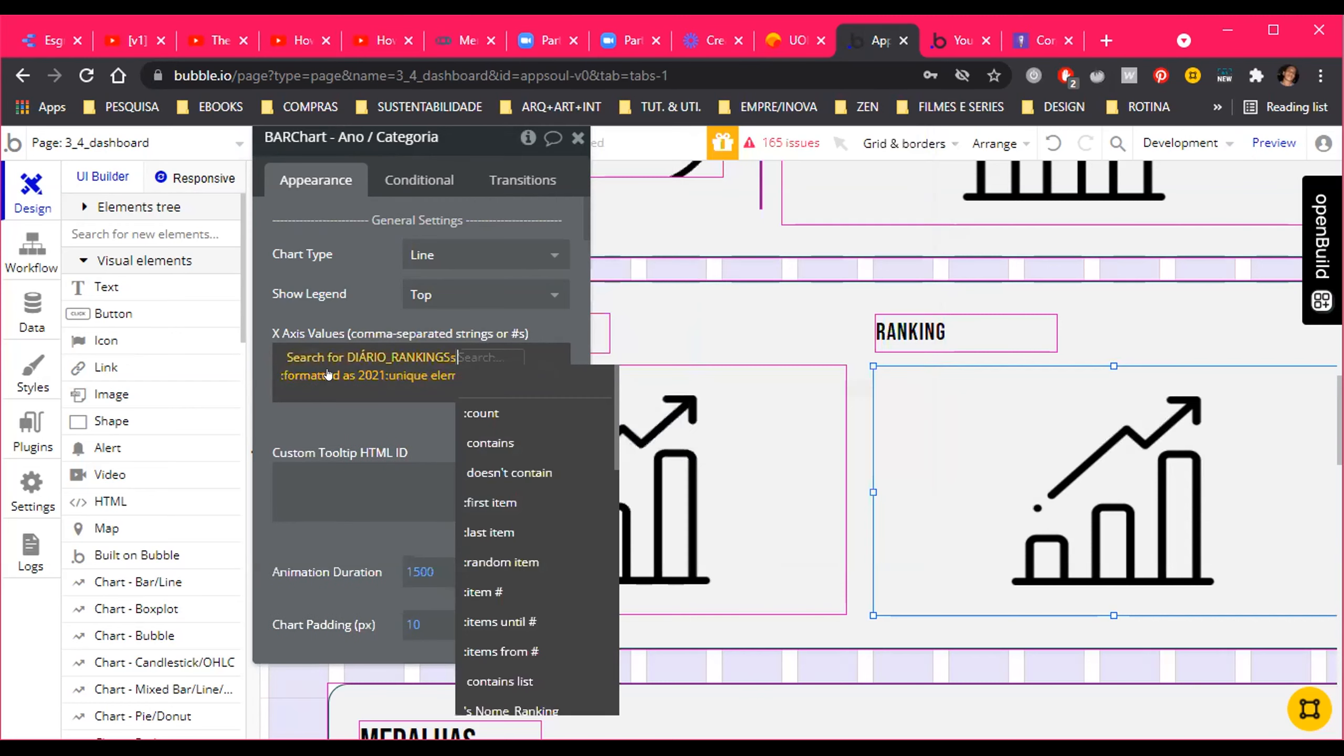
left_click(294, 376)
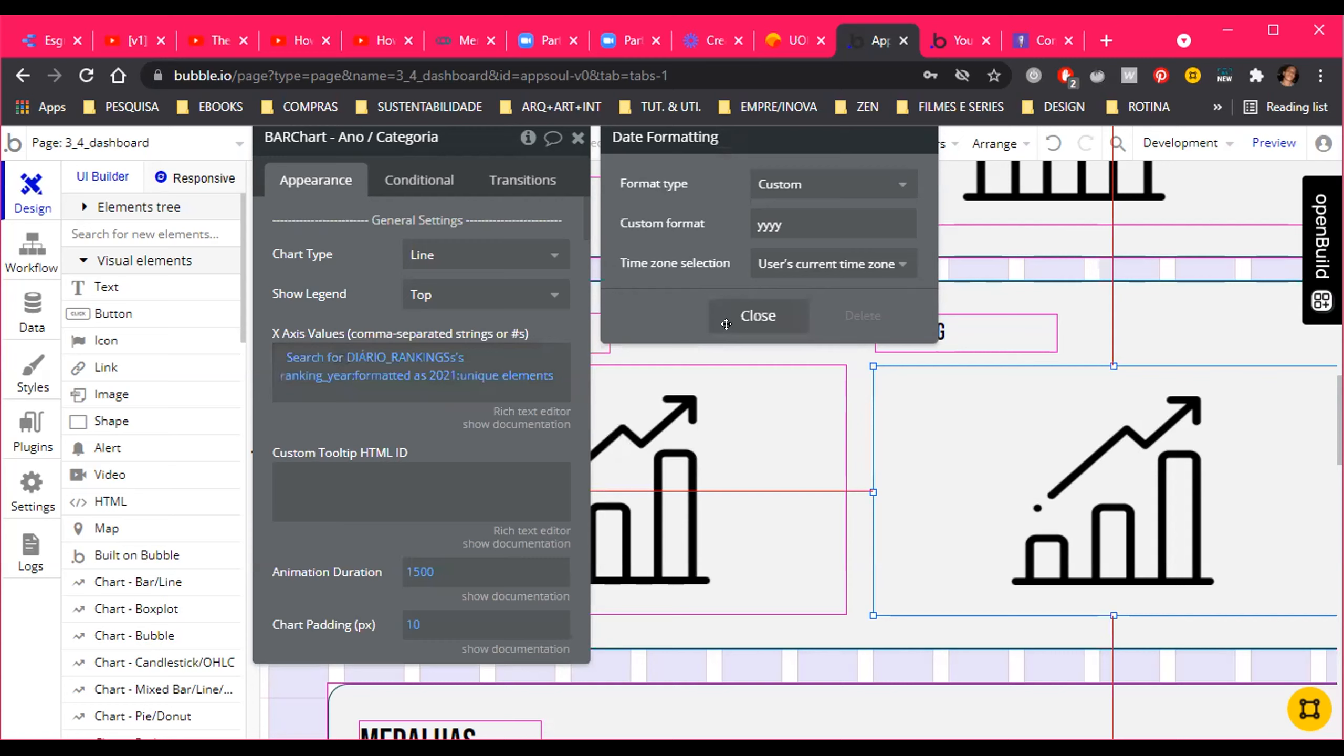
left_click(758, 315)
Examine the Ranking line chart and the other championship charts on the dashboard preview page
left_click(955, 42)
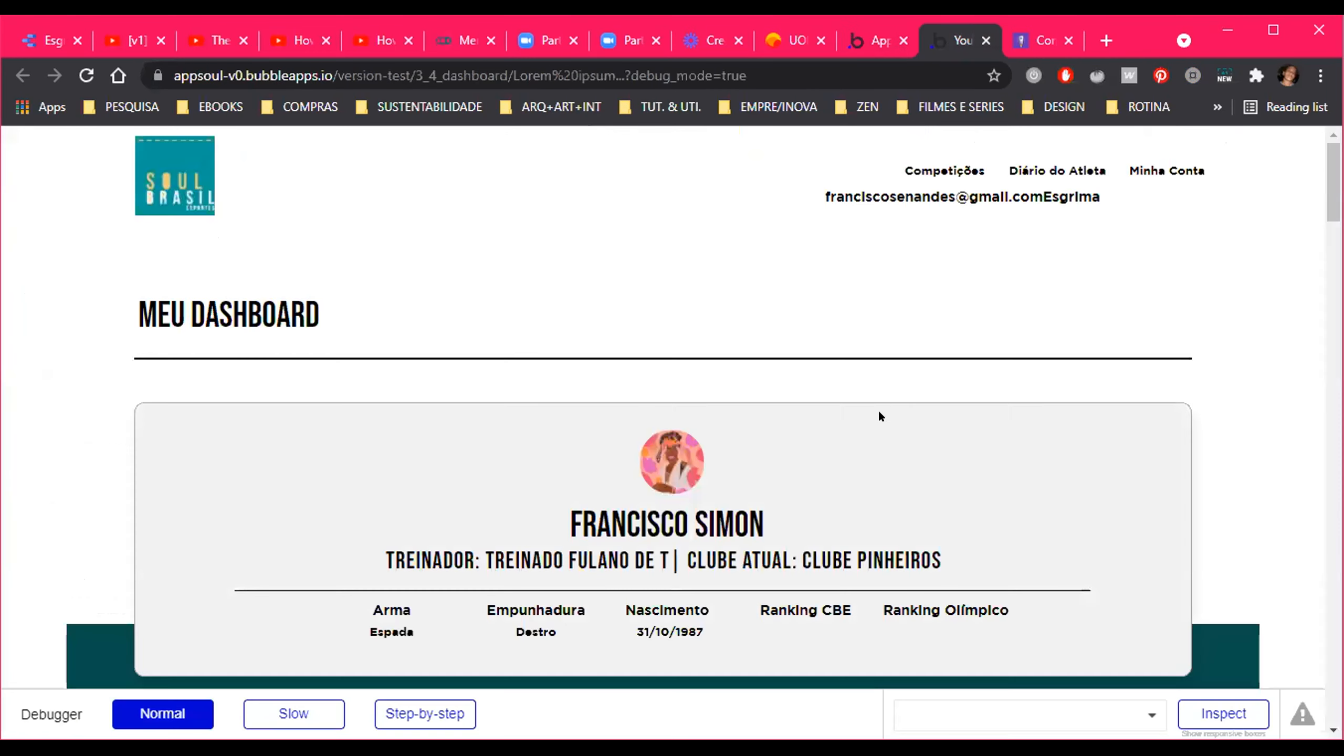
scroll(878, 410, "down", 15)
scroll(878, 423, "down", 10)
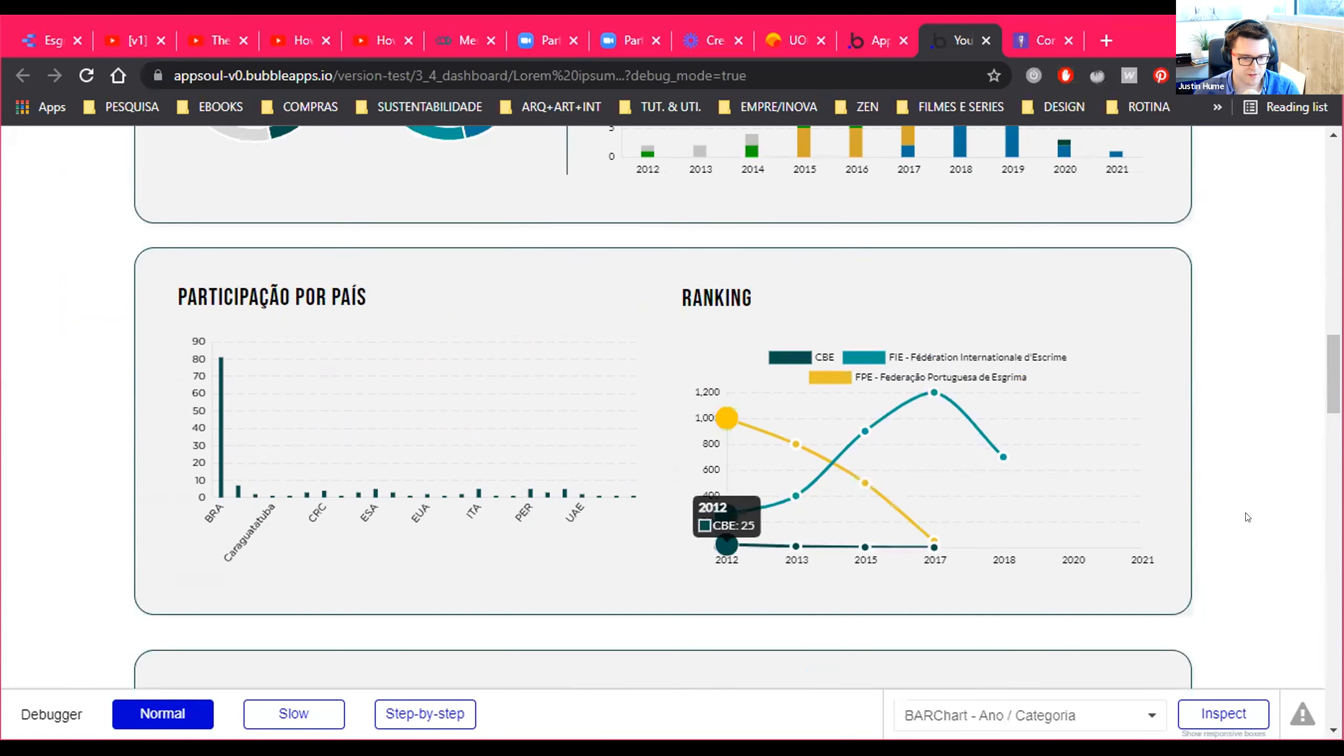
scroll(1055, 531, "up", 2)
scroll(1055, 531, "up", 9)
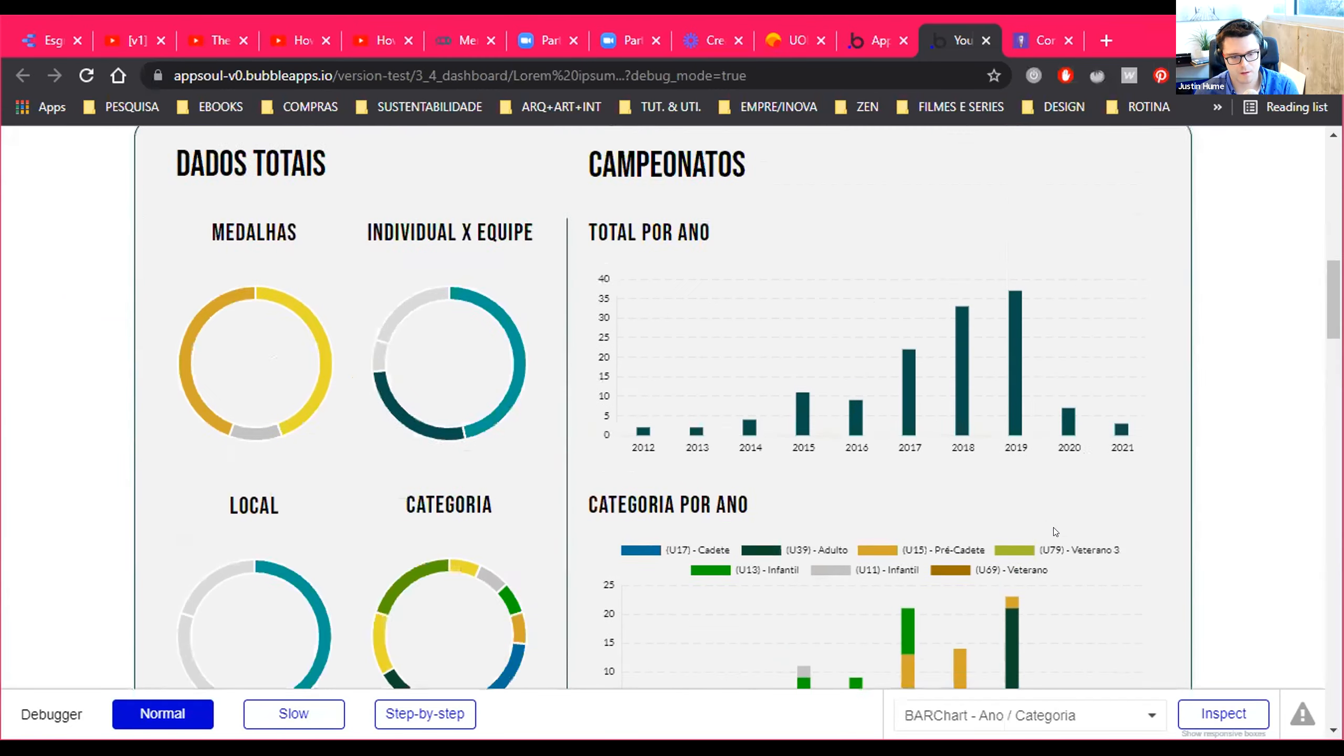
scroll(1055, 531, "down", 3)
scroll(1055, 531, "up", 5)
scroll(1055, 530, "up", 7)
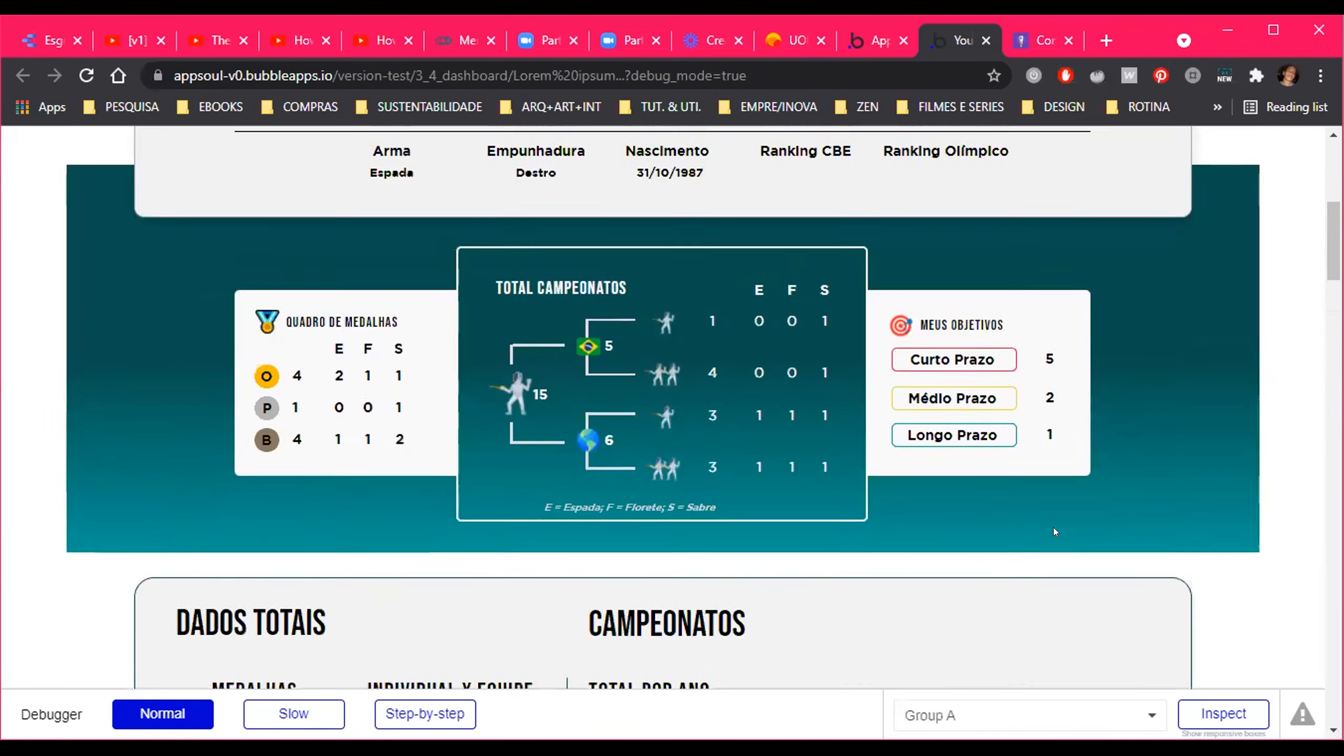
scroll(1055, 531, "down", 11)
scroll(1055, 530, "down", 10)
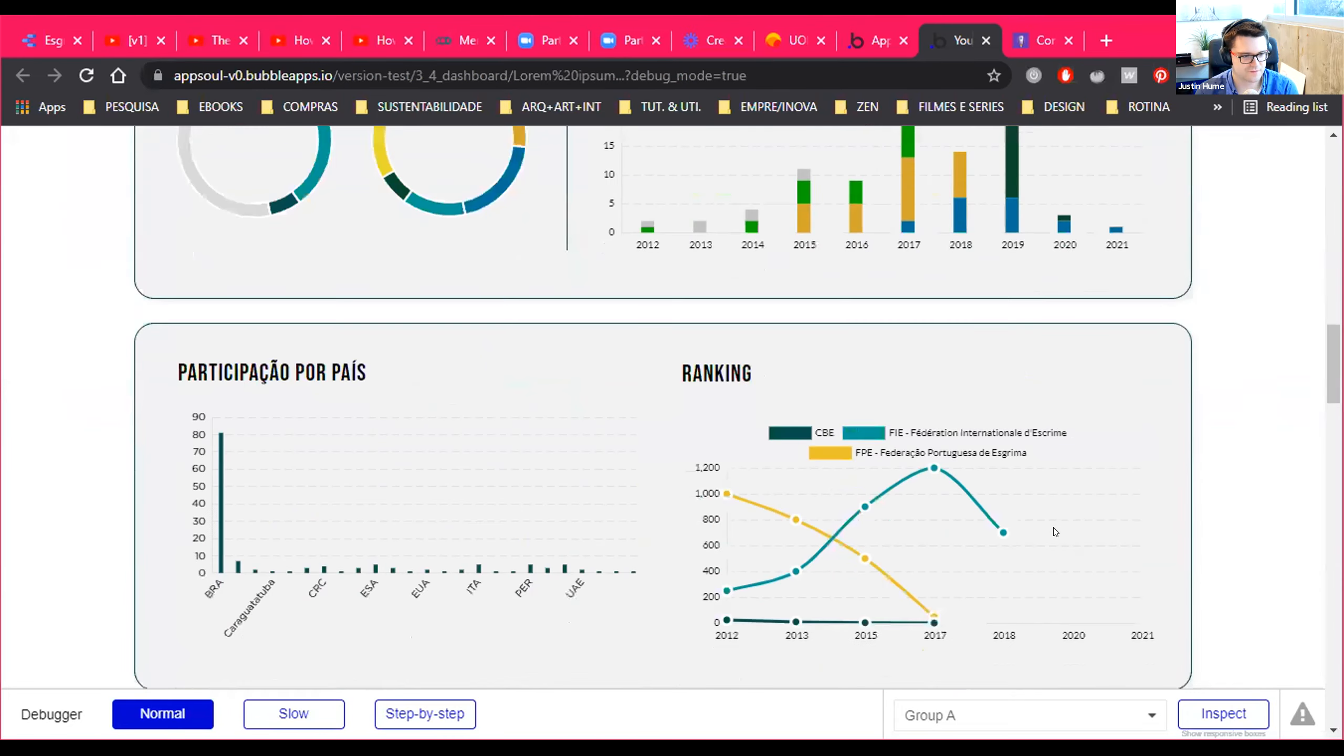
scroll(910, 566, "up", 4)
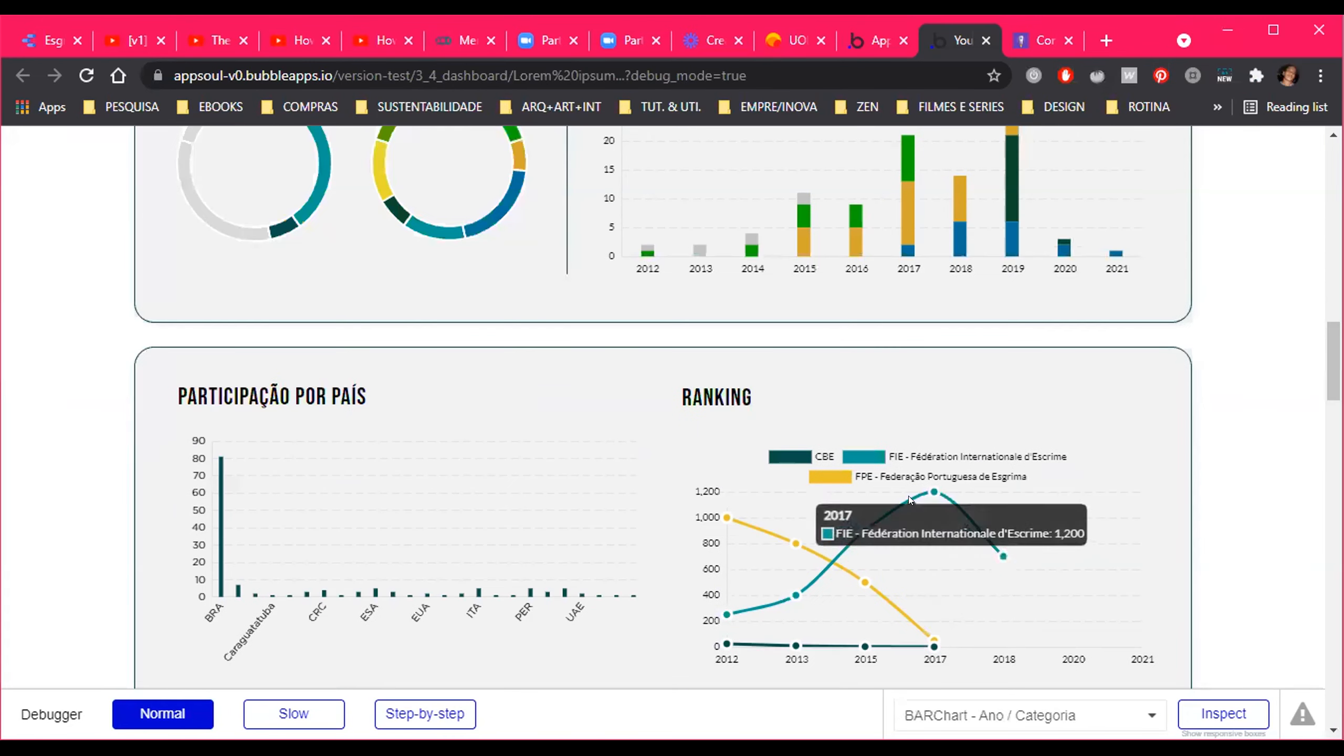
scroll(908, 496, "down", 3)
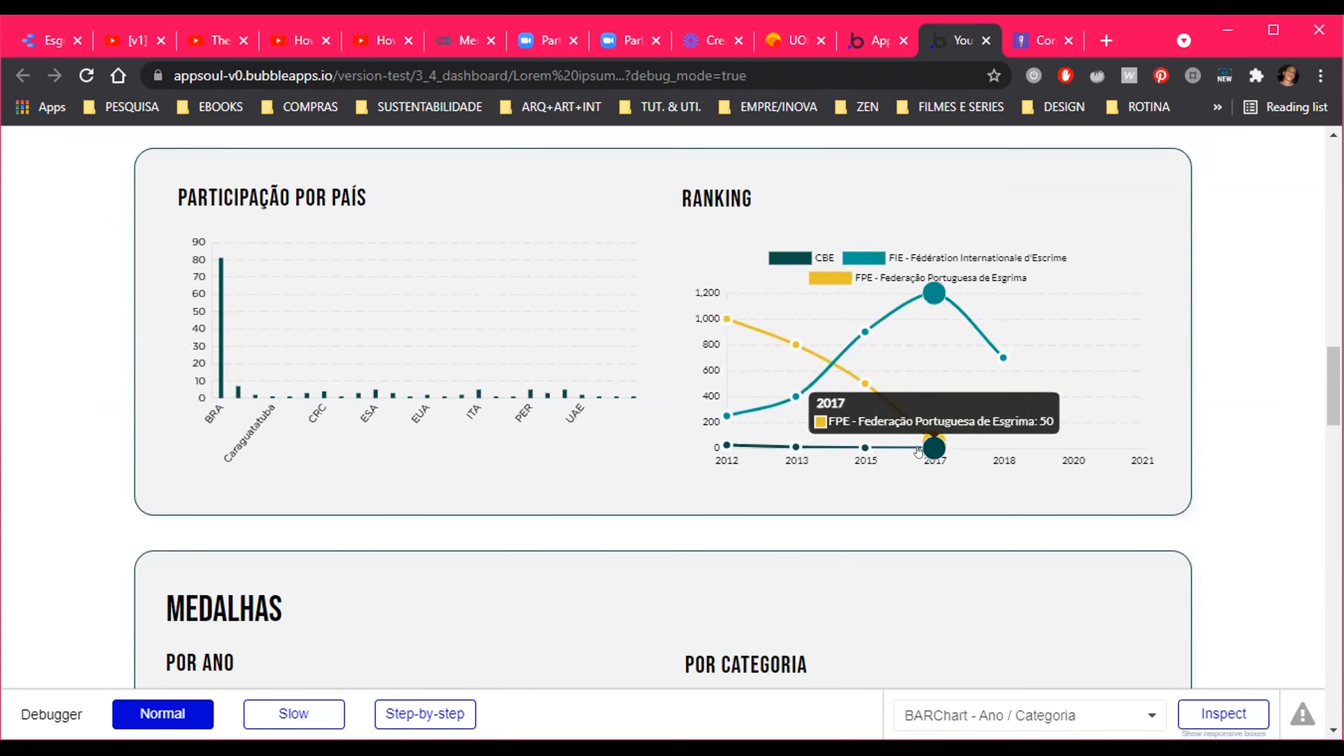
Compare the Ranking chart's X-axis expression in the editor with the years plotted in the preview
left_click(874, 23)
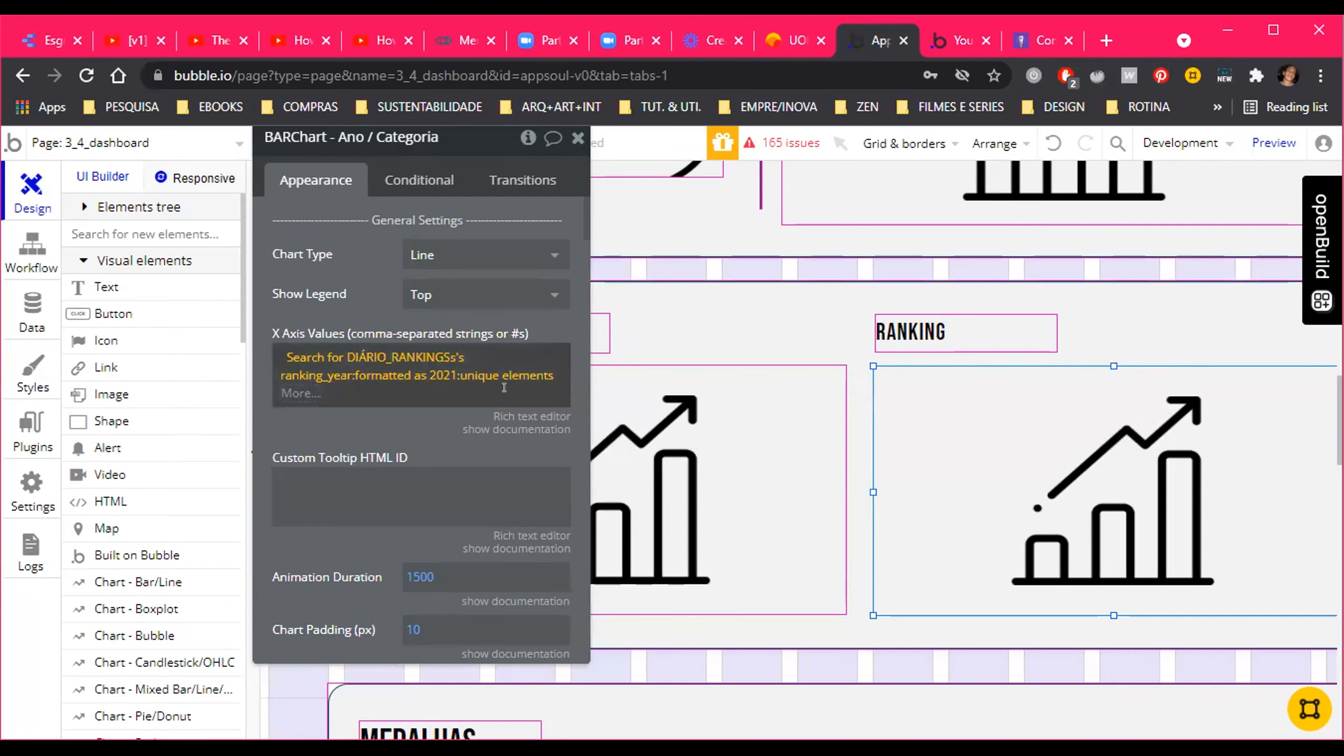
key("ctrl+Tab")
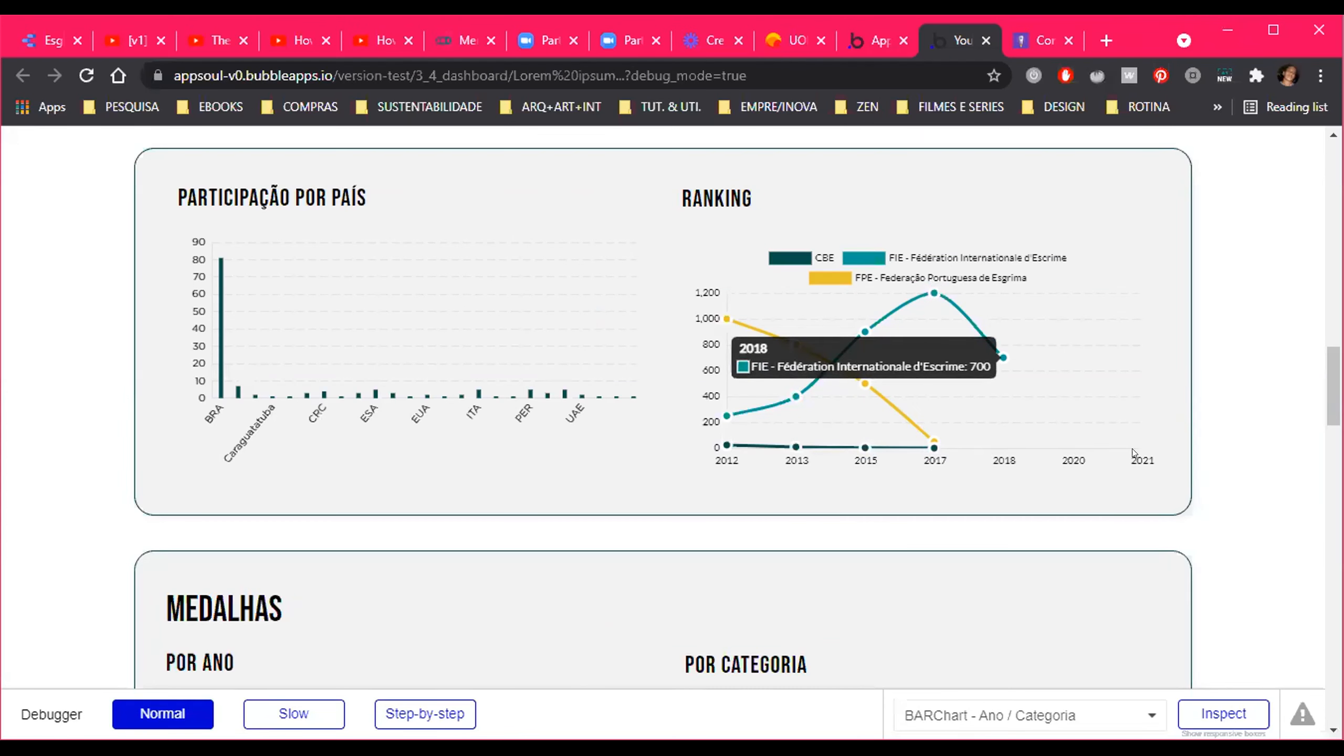
left_click(860, 35)
Inspect the search constraints, sorting and Posição field behind the Series 1 (CBE) Y-Values of the Ranking chart
scroll(483, 374, "down", 15)
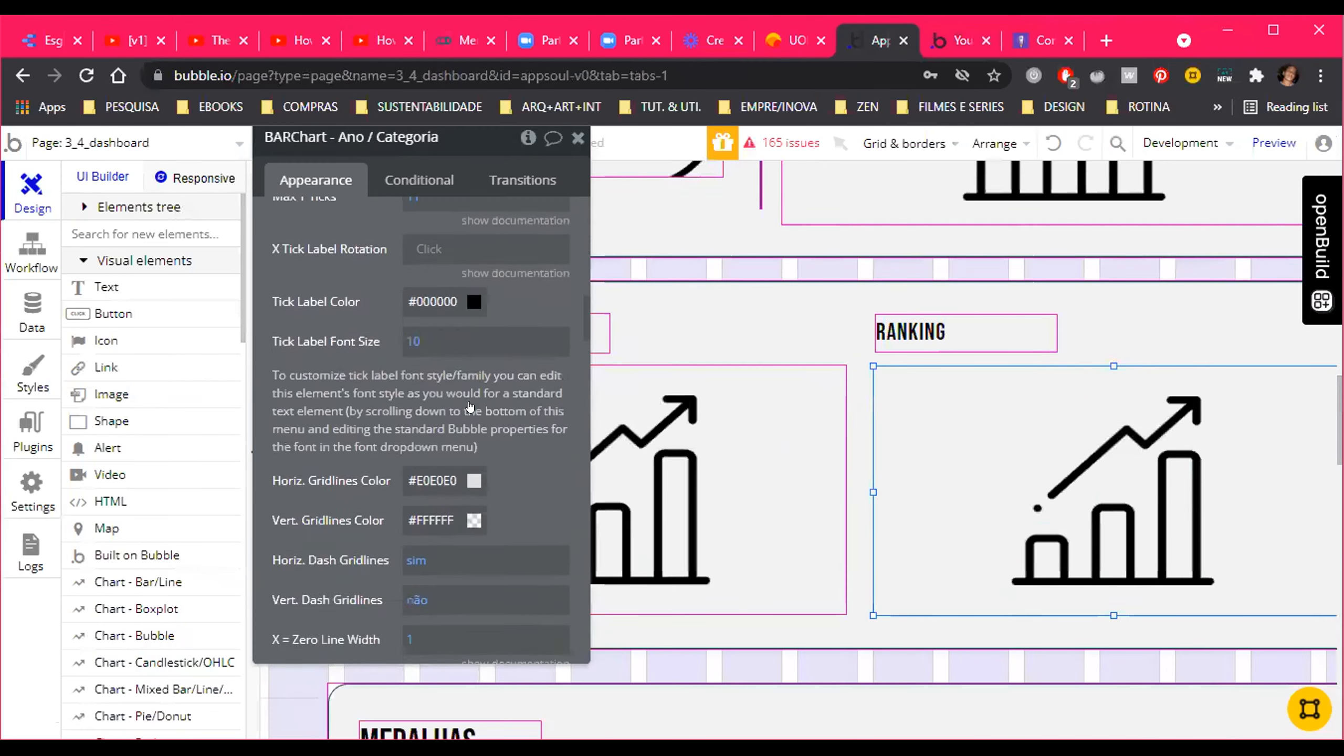
scroll(469, 407, "down", 15)
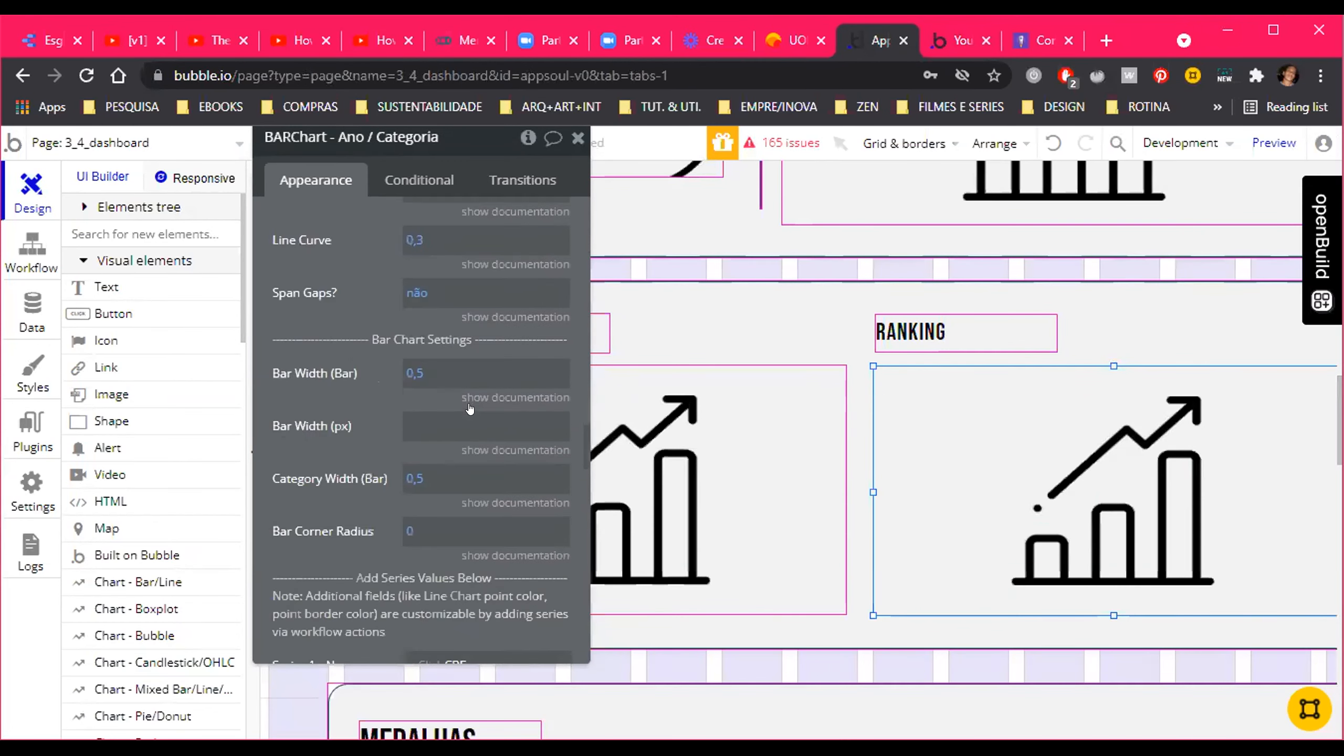
scroll(468, 418, "down", 3)
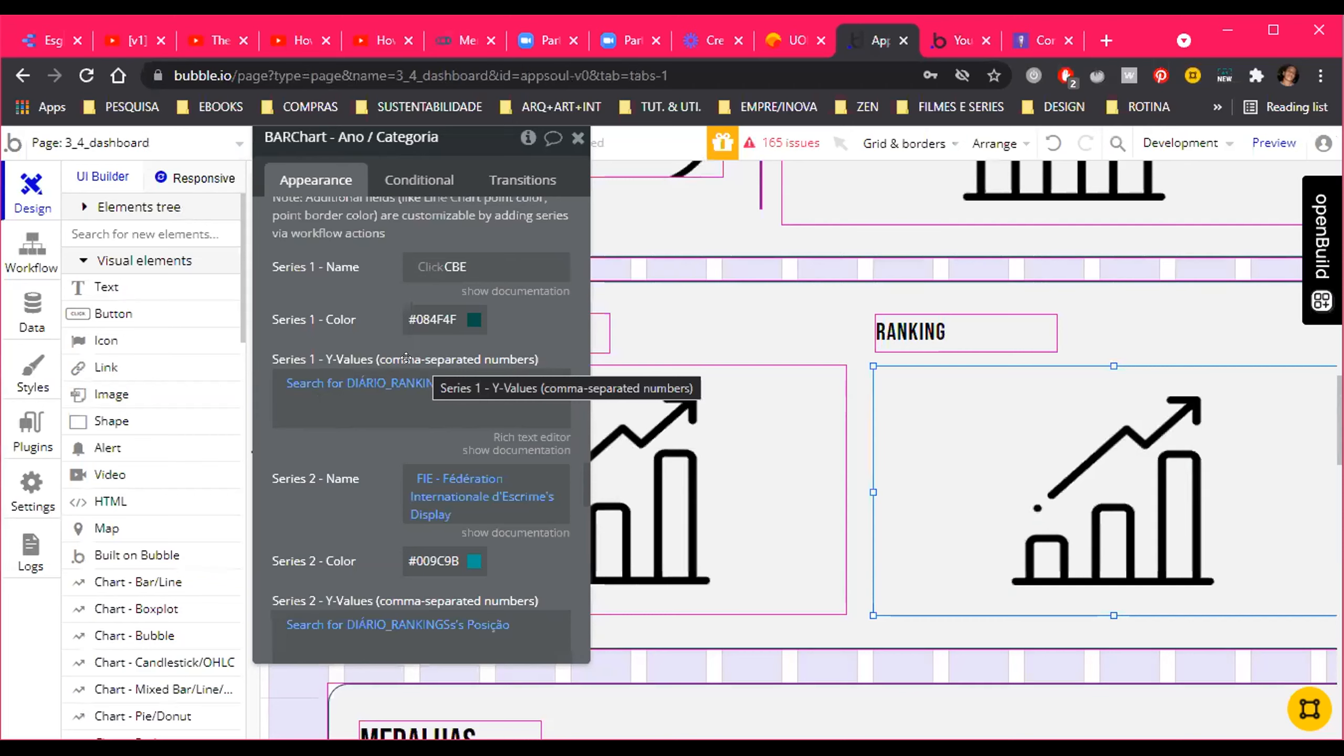
left_click(324, 386)
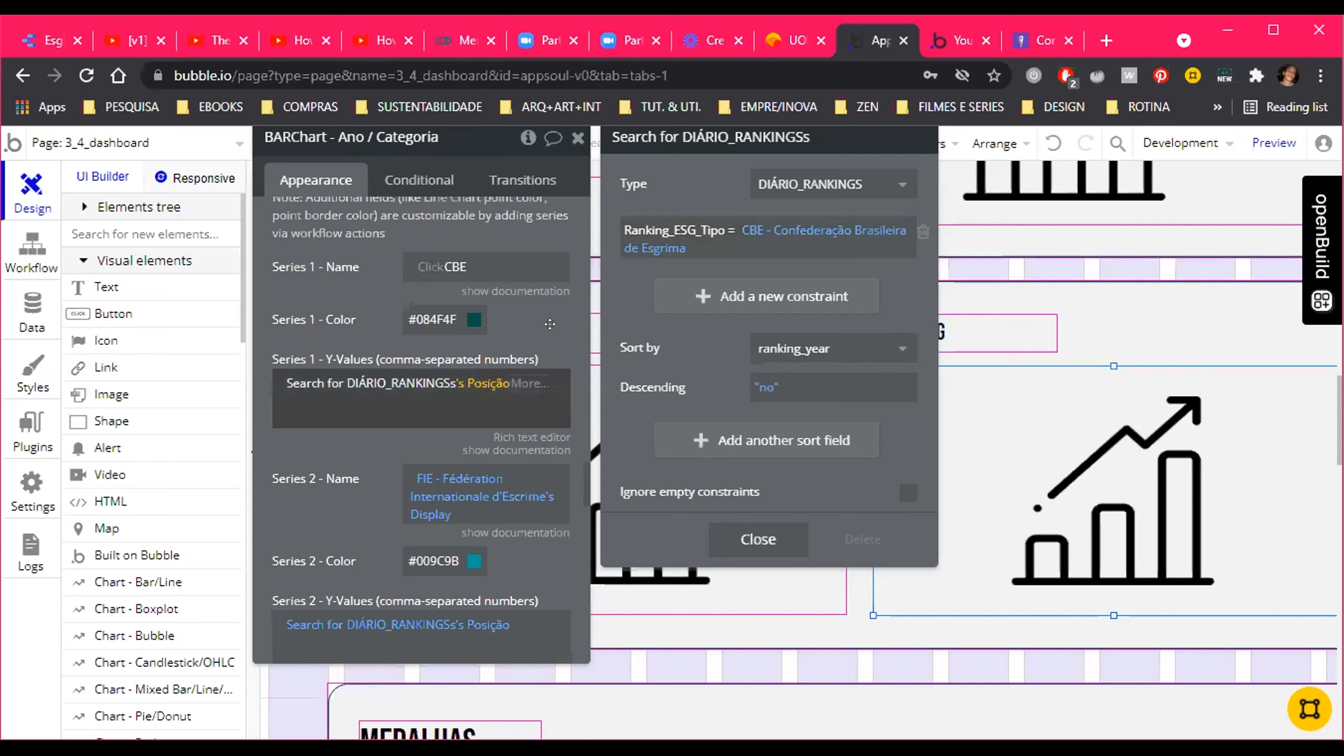
left_click(481, 385)
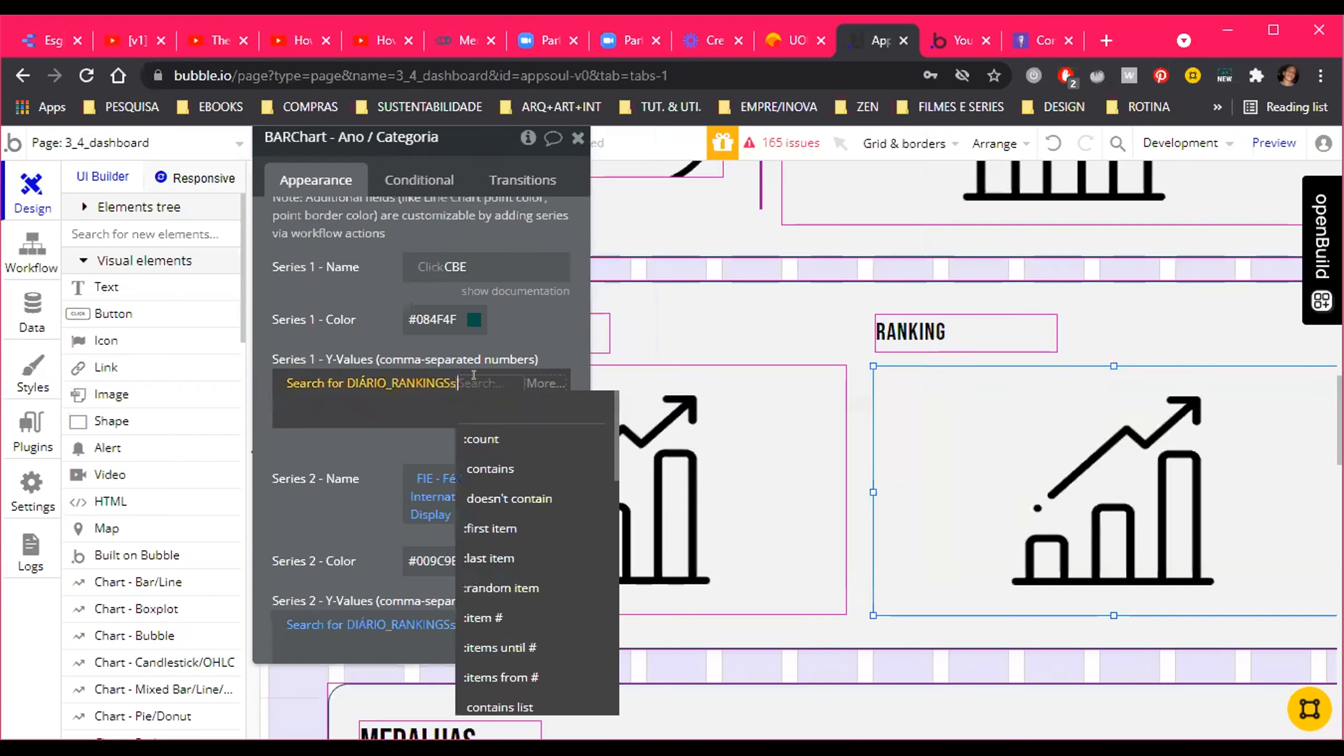
left_click(420, 387)
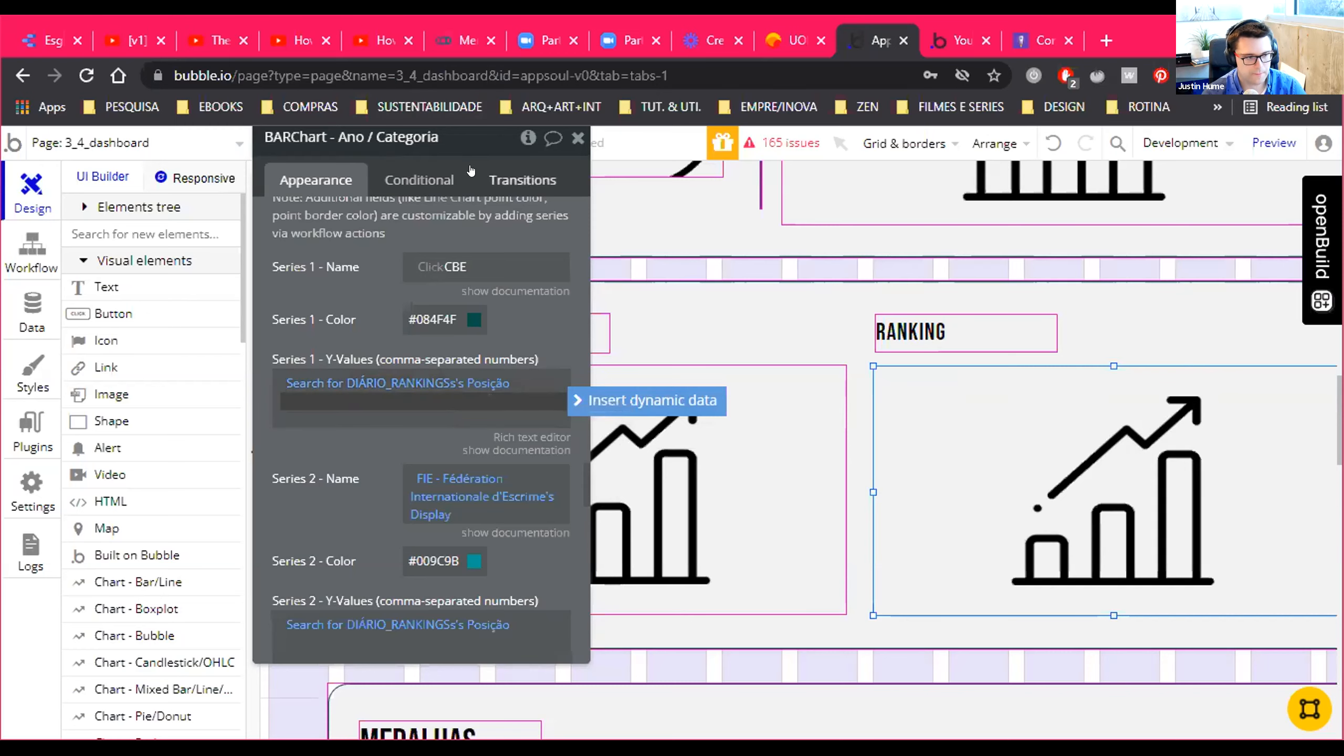
Check the plotted series in the previewed Ranking chart against the series settings in the editor
left_click(954, 30)
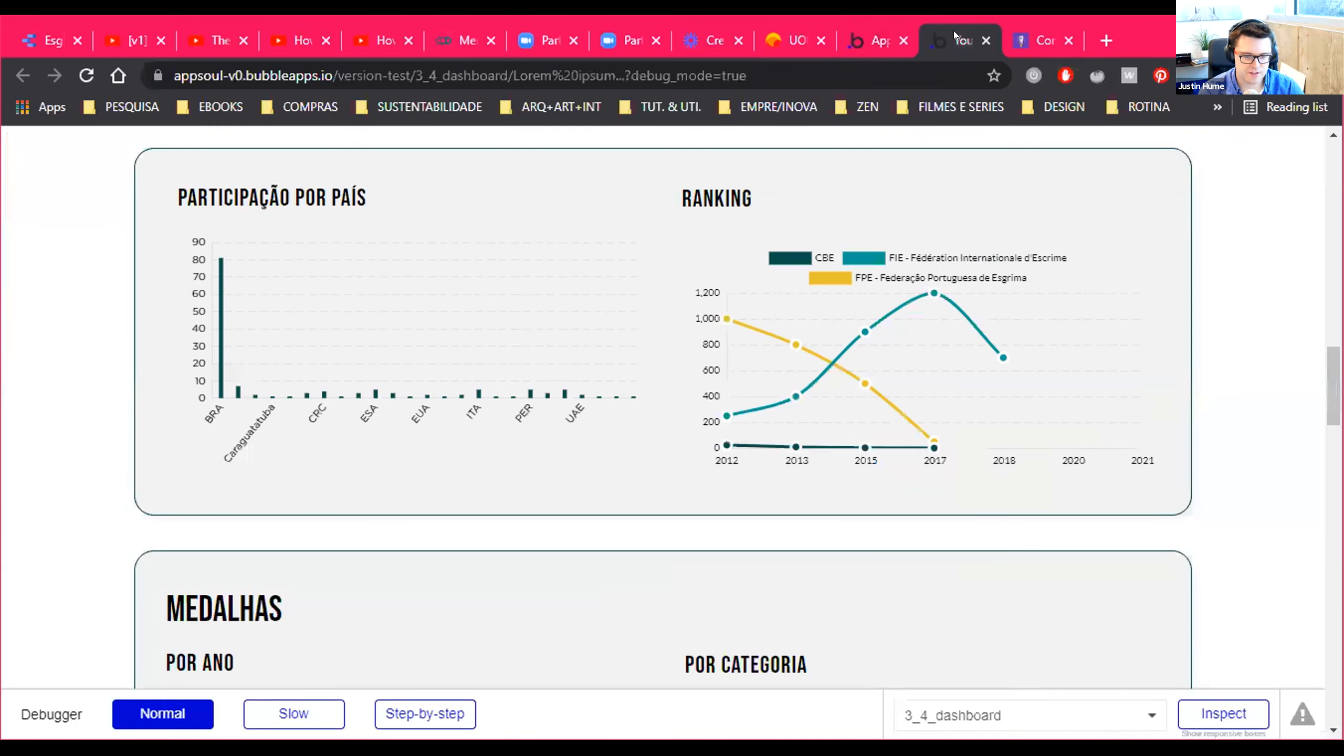
left_click(861, 34)
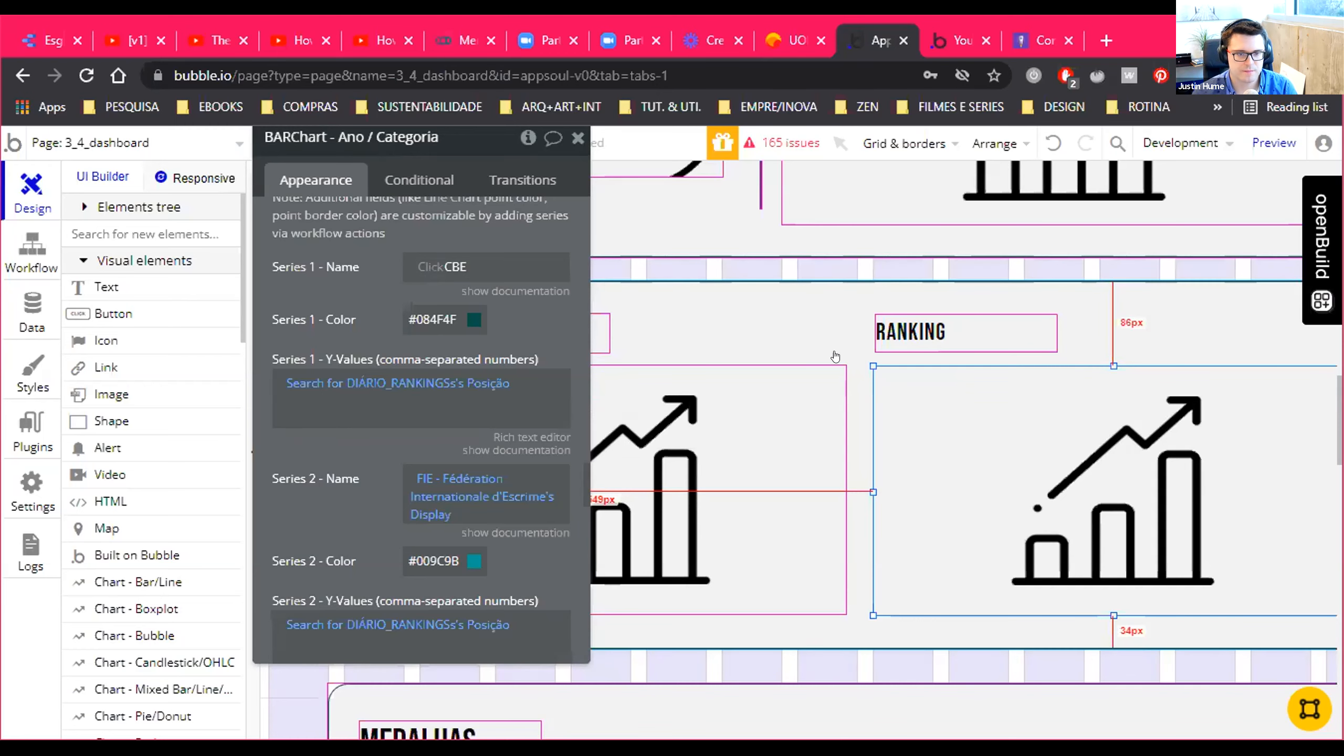
left_click(961, 41)
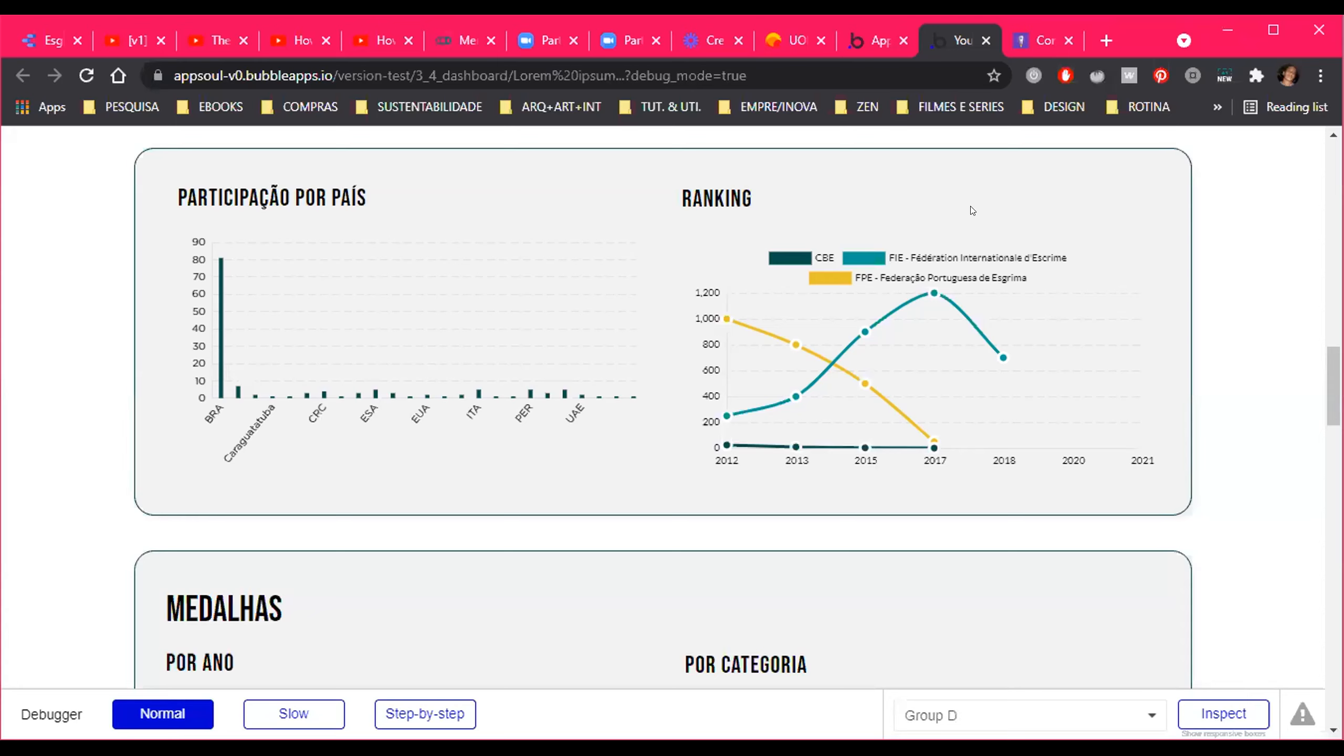
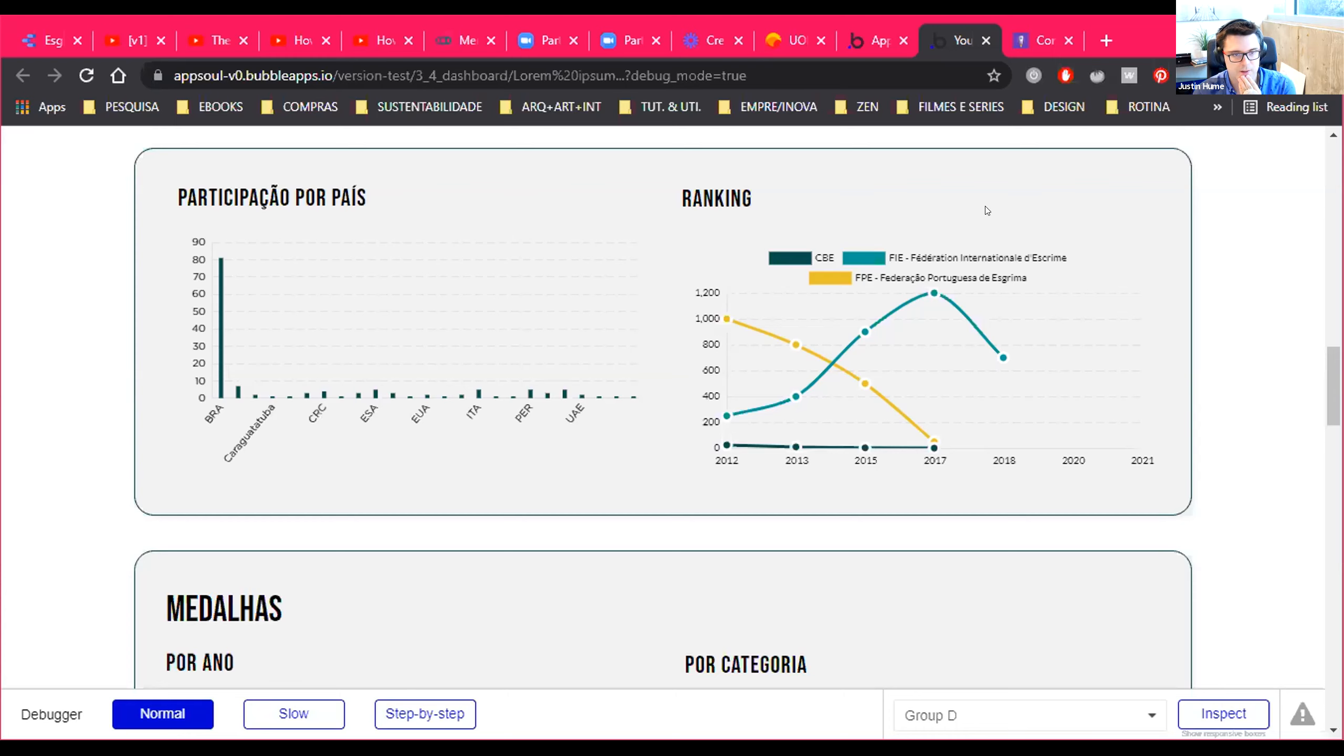
Review the Ranking chart's series, bar chart and Line/Area Chart settings in the editor
left_click(862, 38)
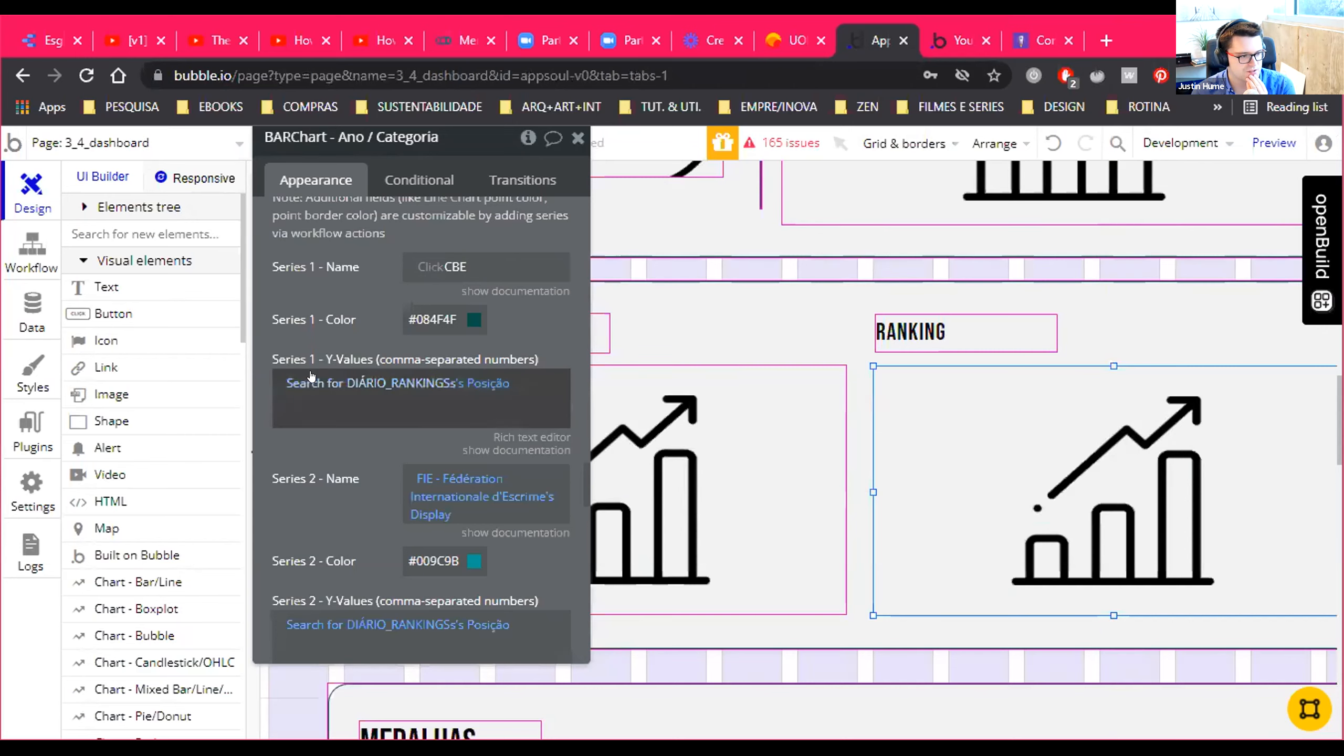
scroll(311, 376, "down", 2)
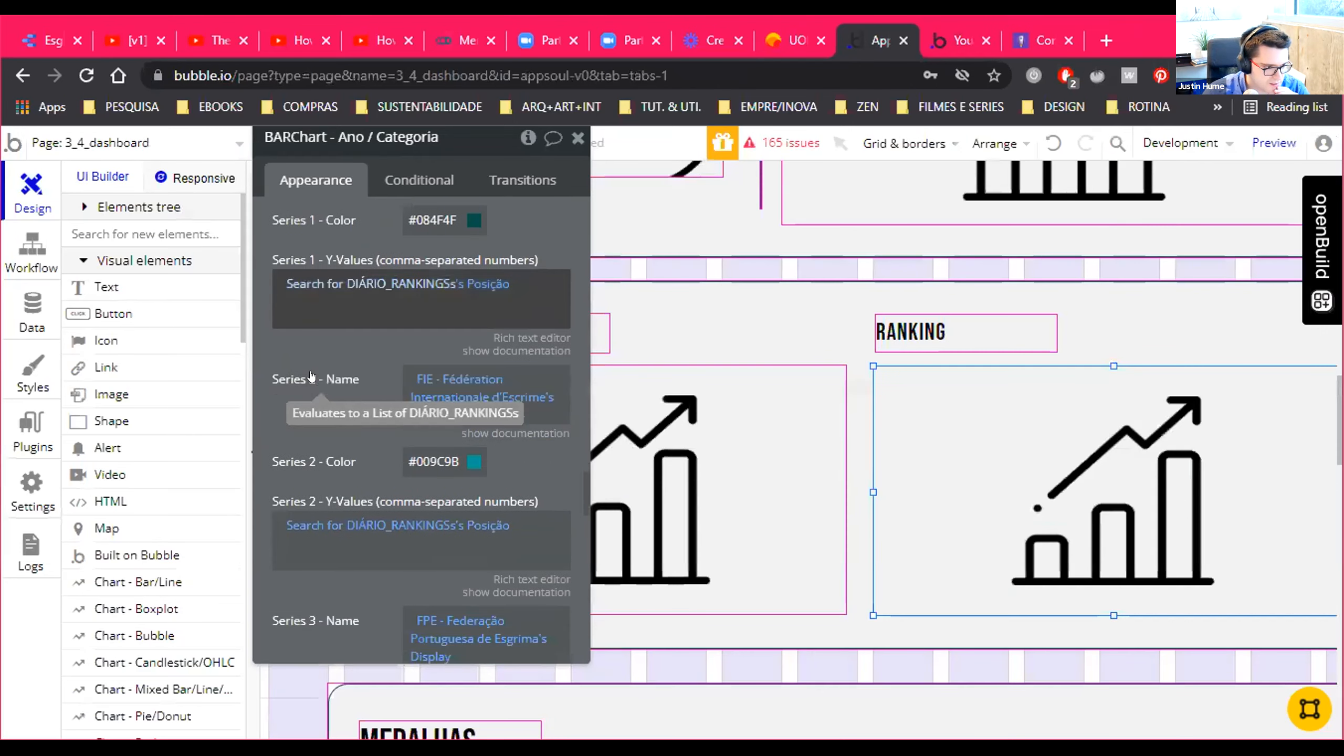
scroll(310, 371, "up", 2)
scroll(310, 370, "up", 4)
scroll(310, 370, "up", 2)
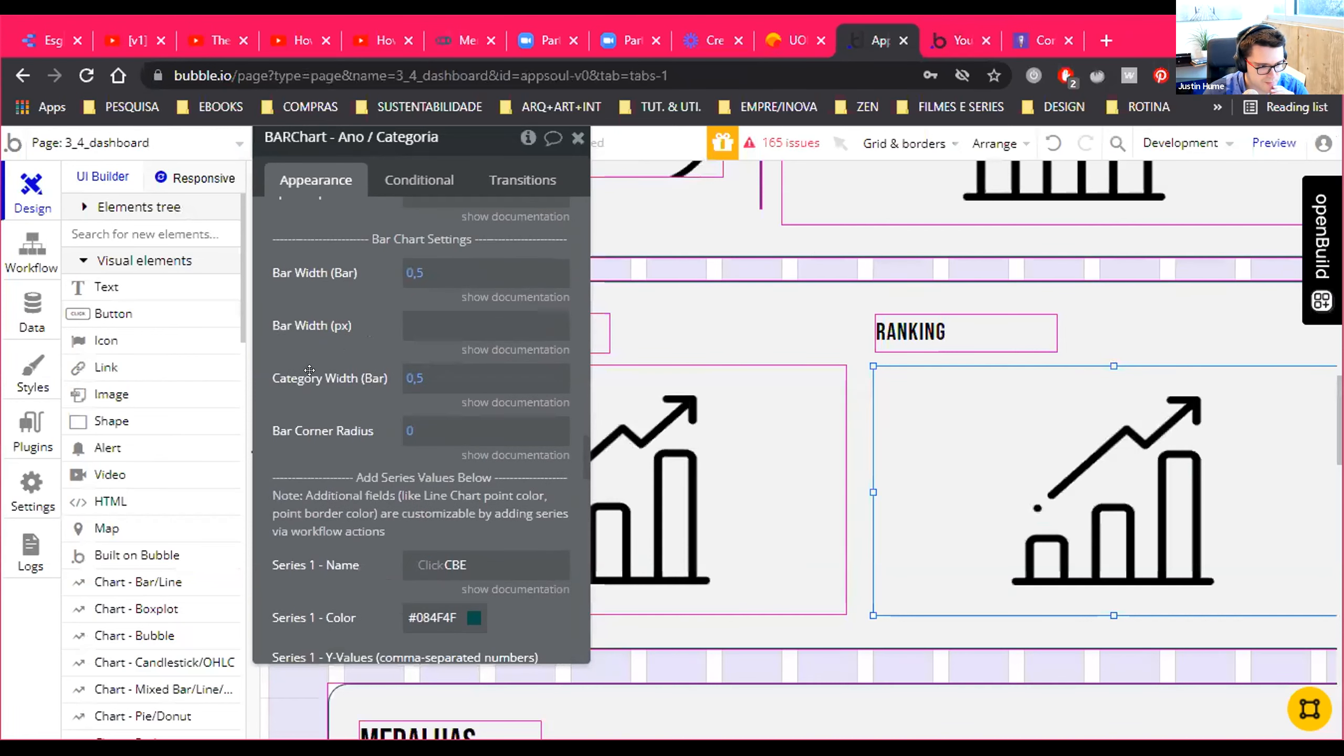
scroll(310, 370, "up", 8)
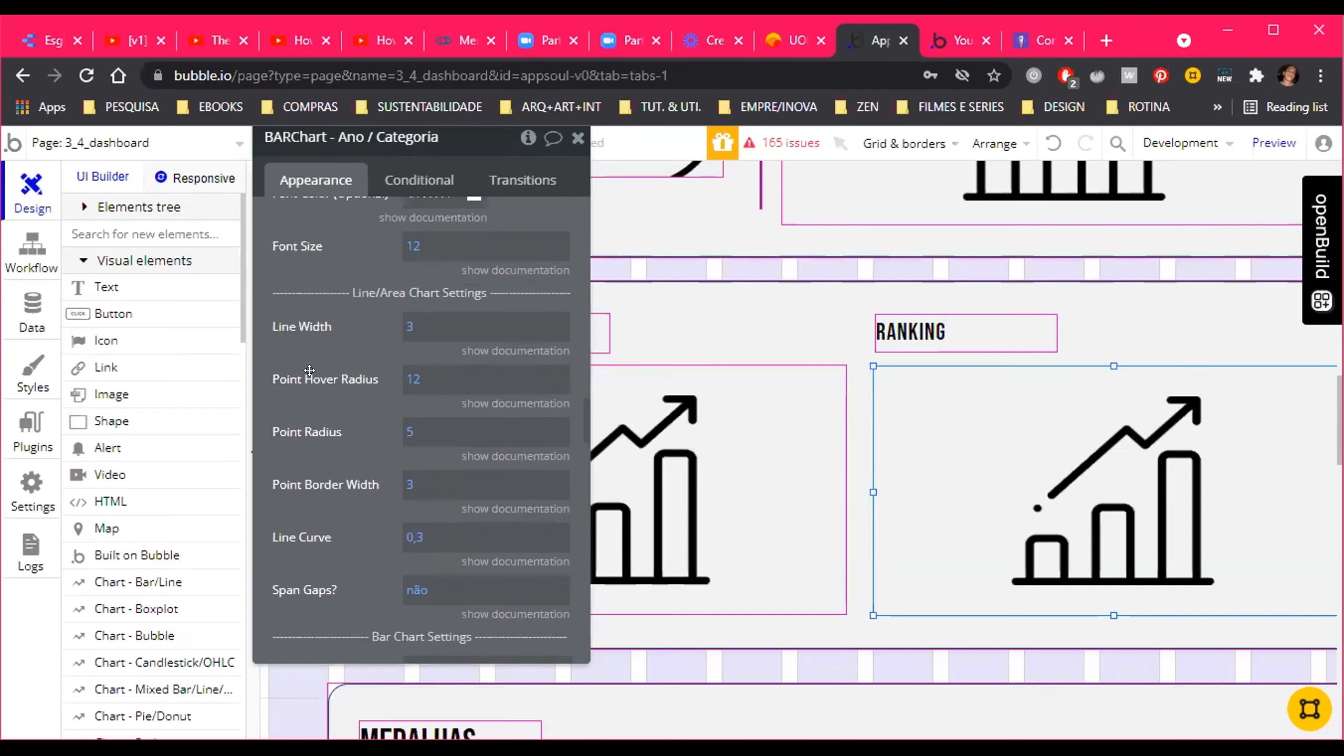
scroll(309, 370, "down", 2)
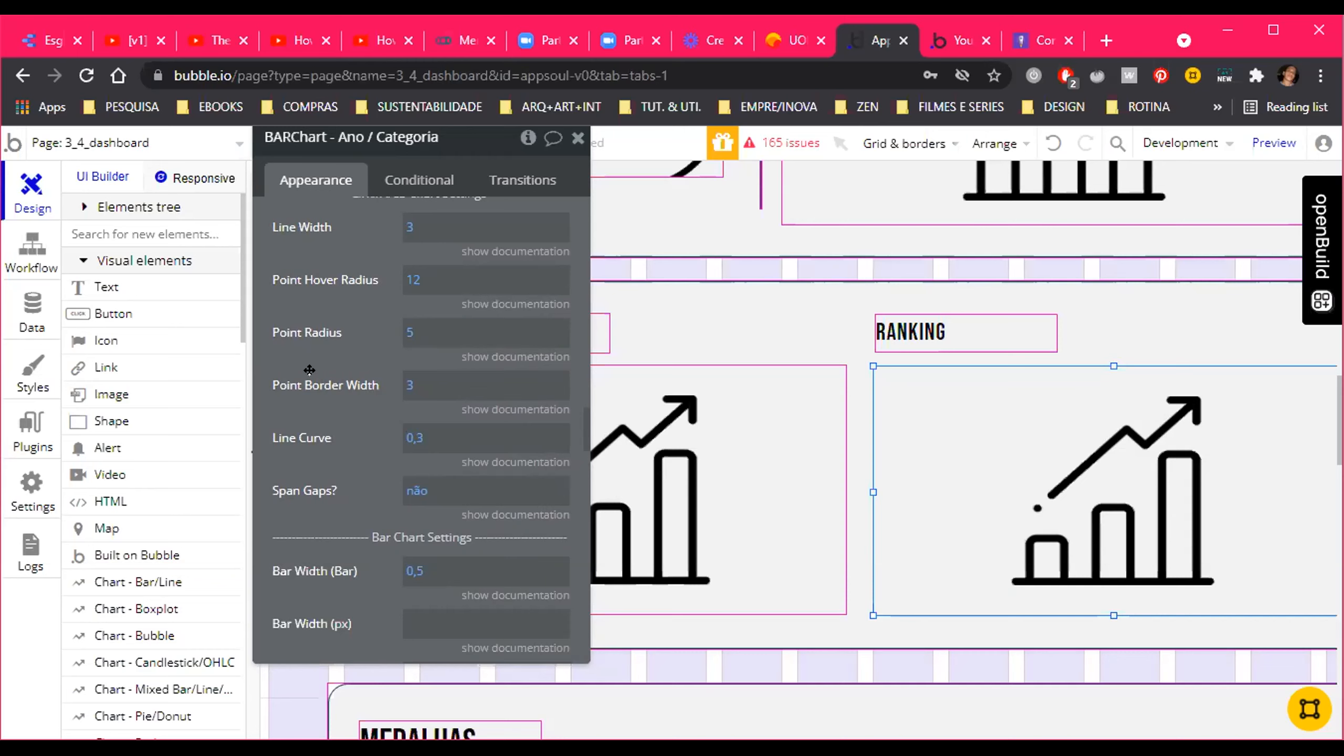
scroll(309, 370, "up", 4)
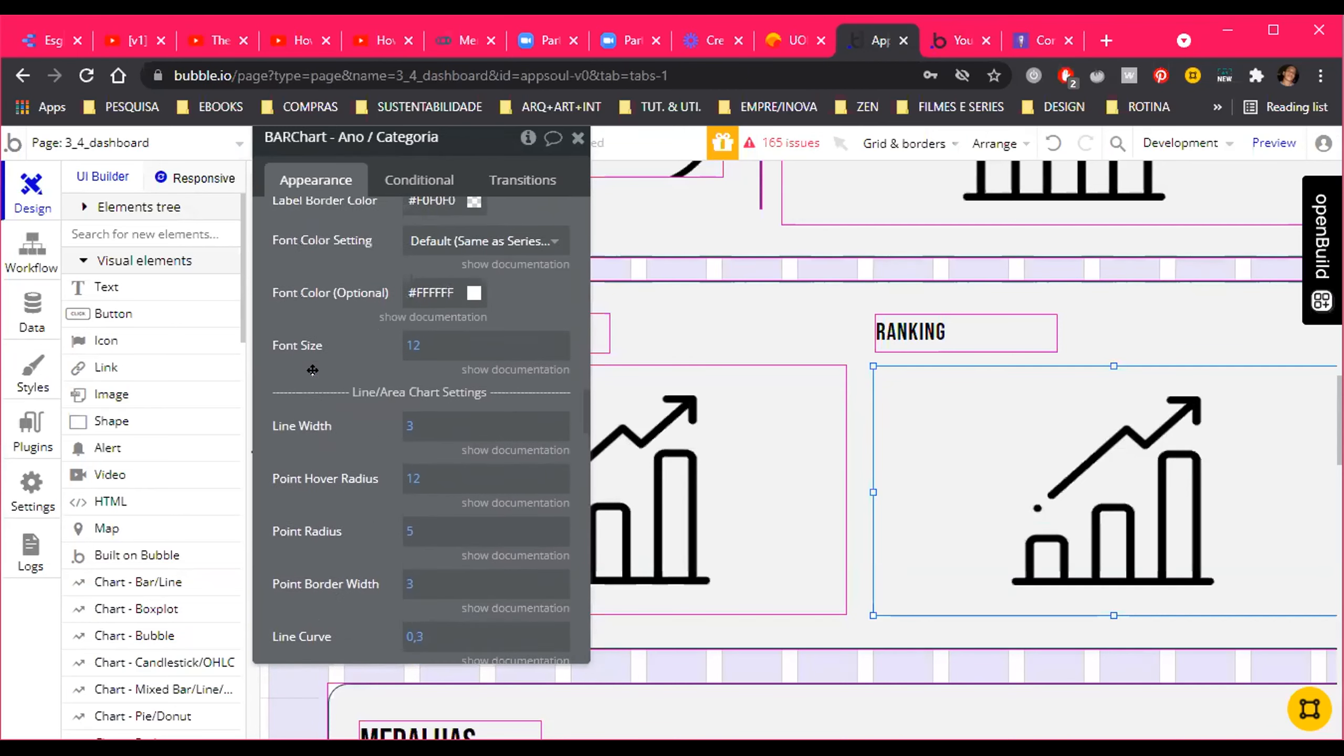
Review the Ranking chart's data label, gridline and zero-line settings and compare them with the previewed chart
scroll(312, 370, "up", 8)
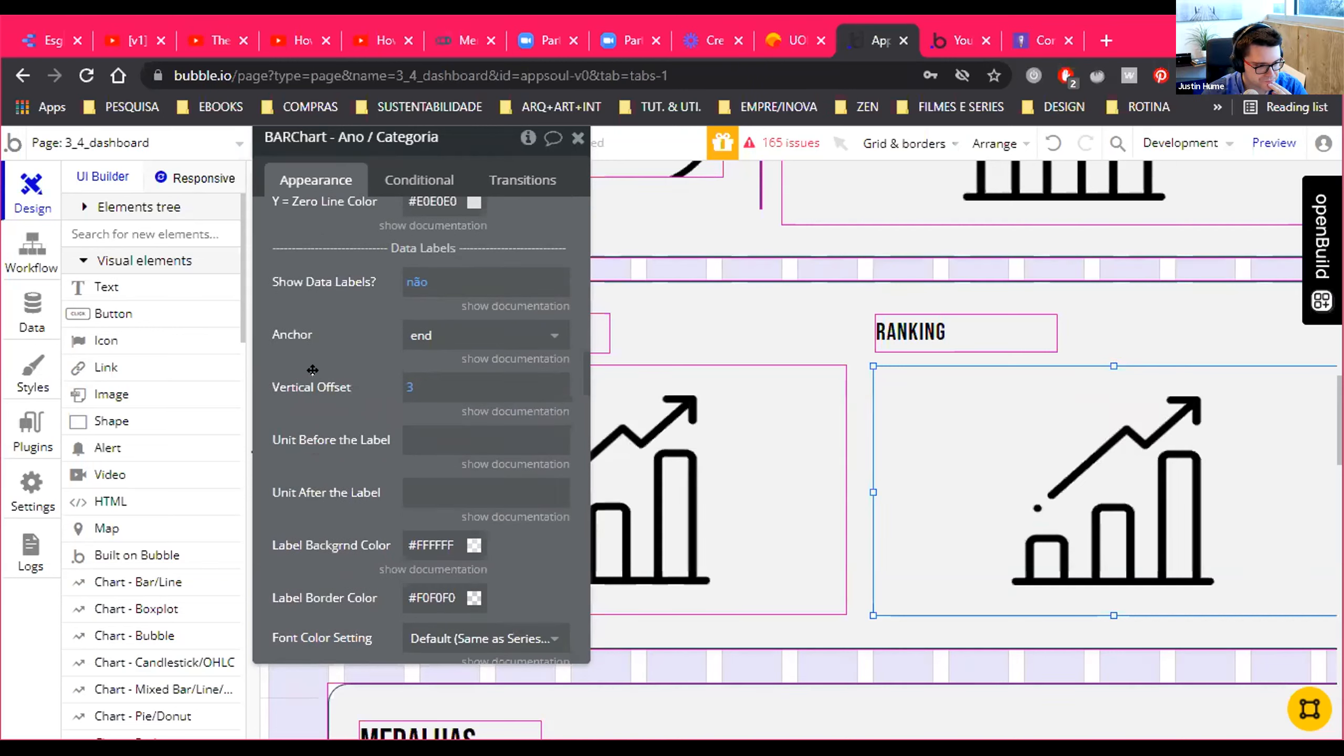
scroll(313, 370, "up", 6)
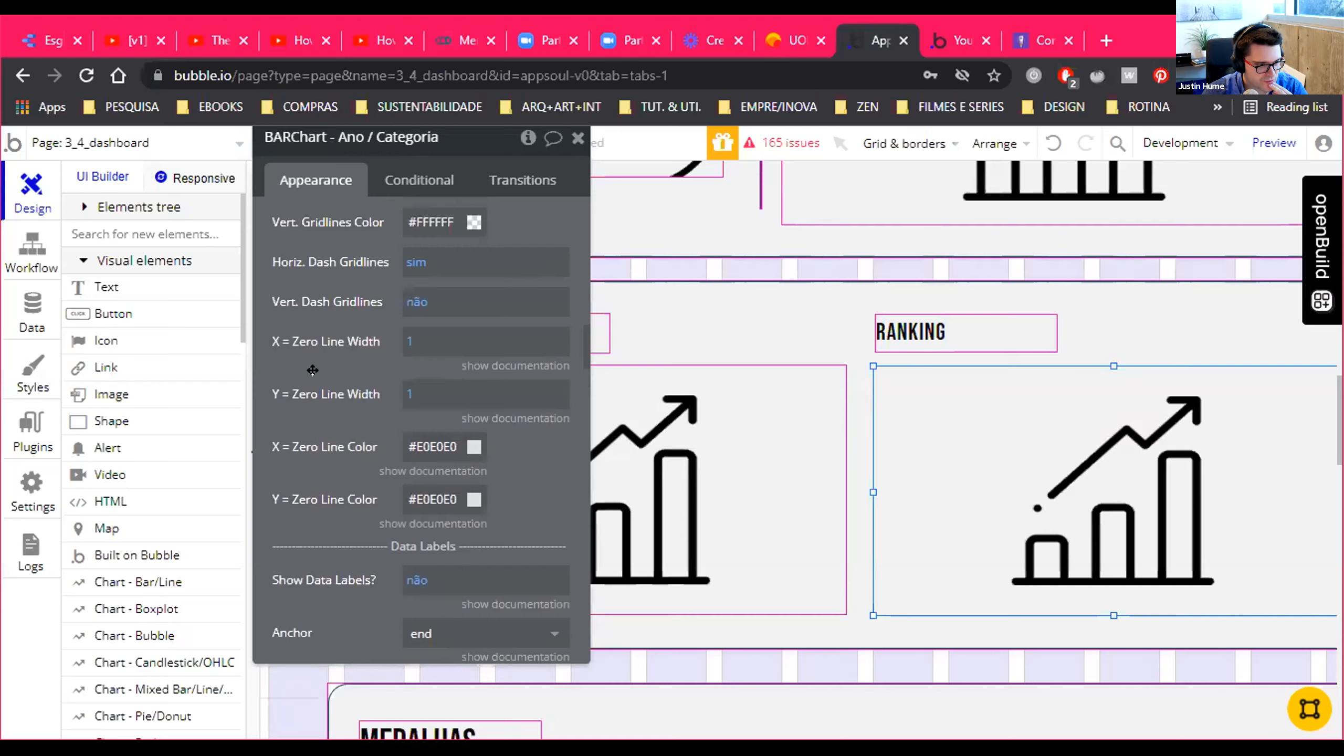
scroll(313, 370, "up", 2)
scroll(312, 370, "down", 8)
scroll(312, 370, "down", 2)
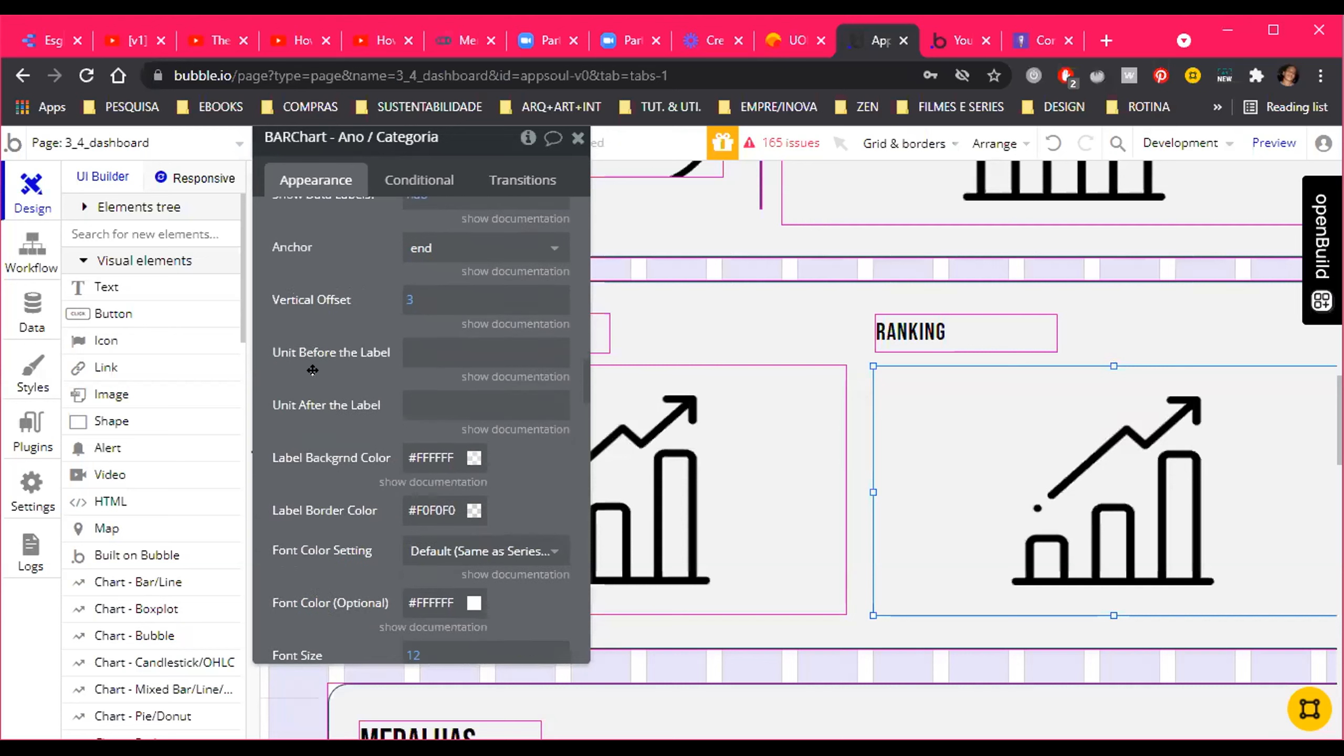
scroll(313, 370, "up", 10)
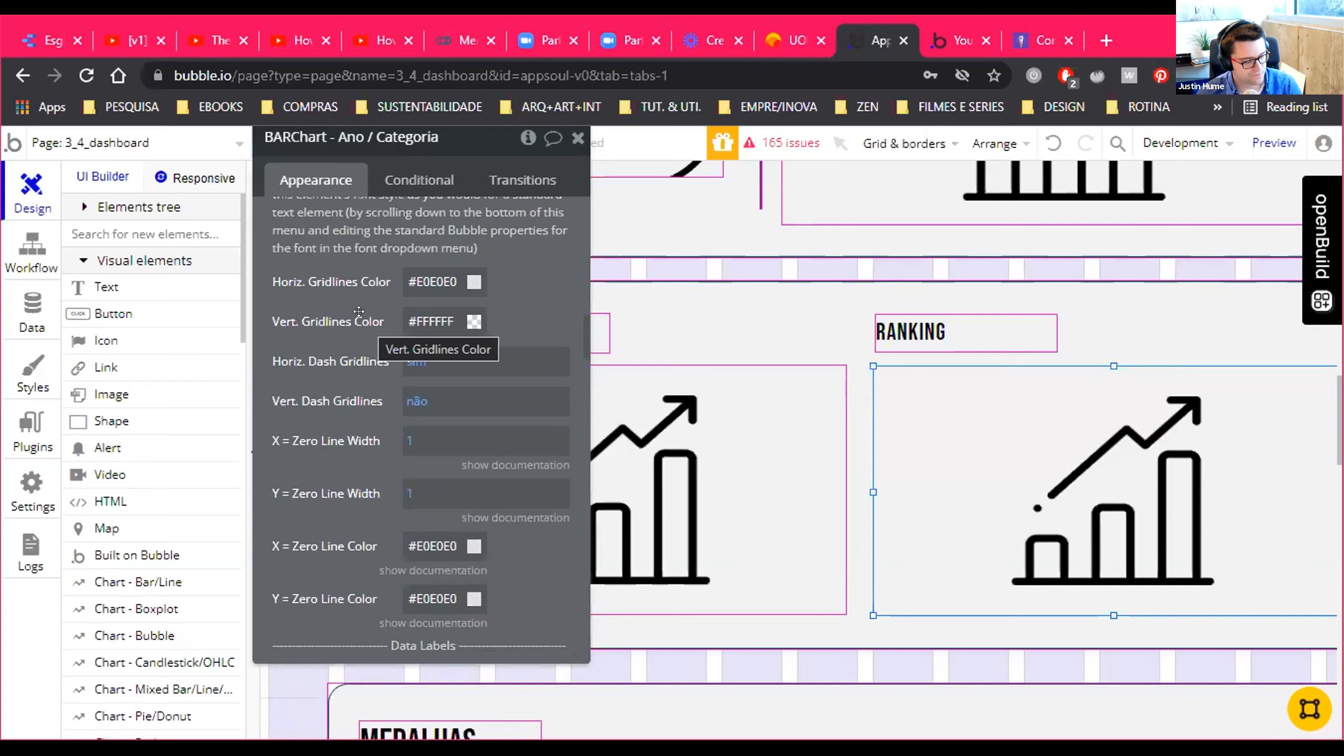
scroll(359, 311, "down", 3)
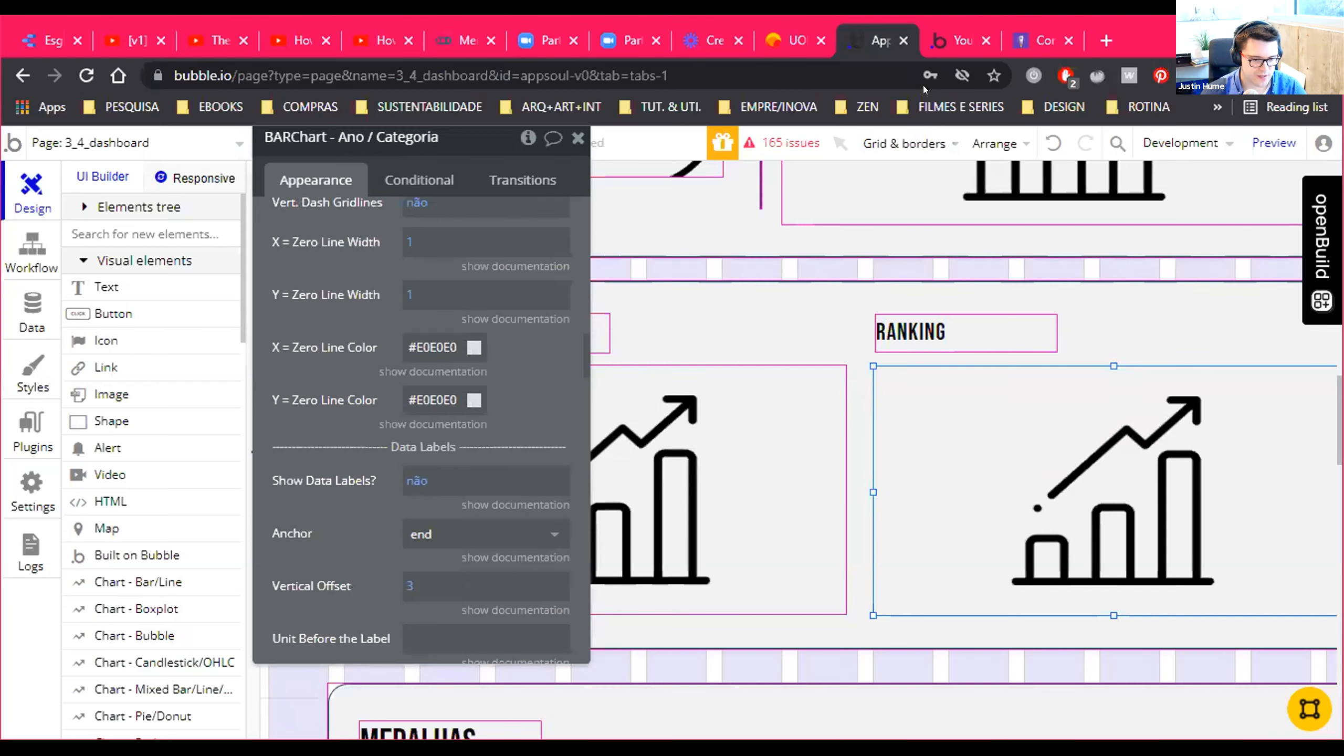
left_click(942, 33)
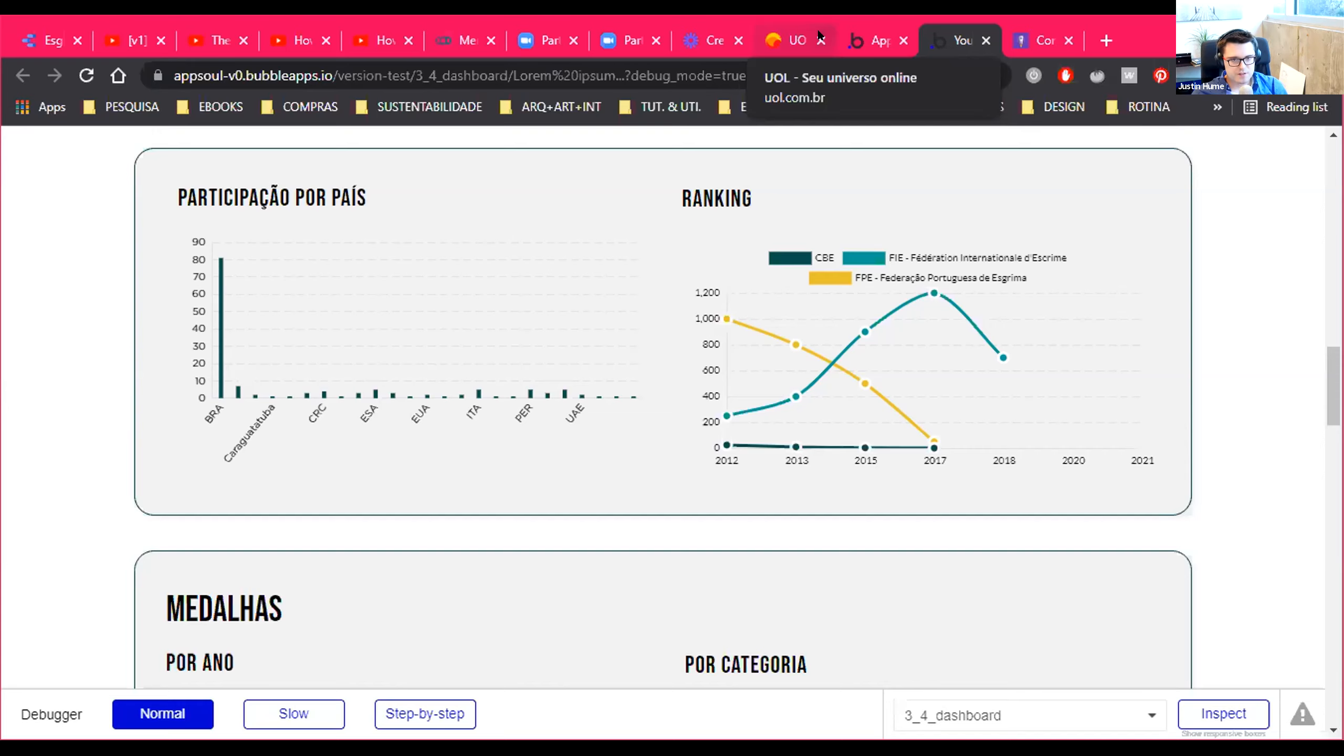
left_click(876, 35)
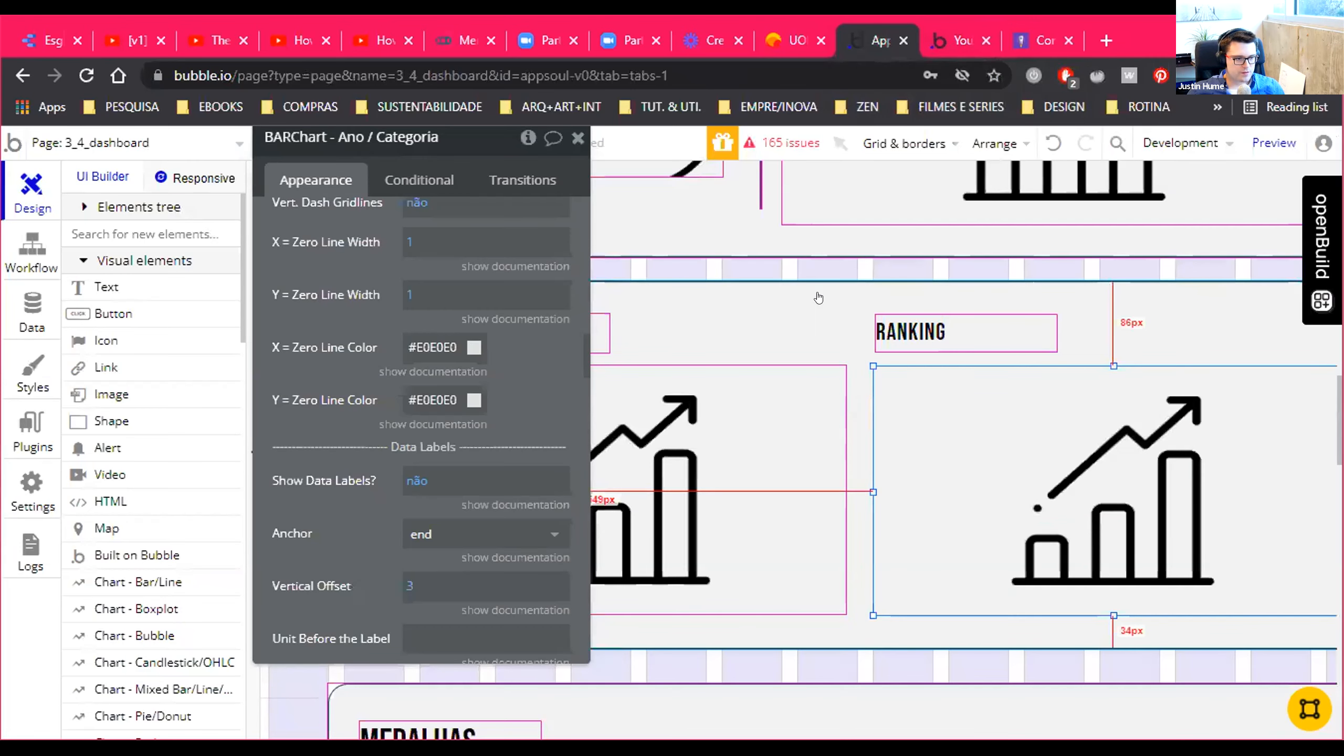
Set the editor's canvas zoom to 50% so the whole dashboard width fits in view
left_click(578, 138)
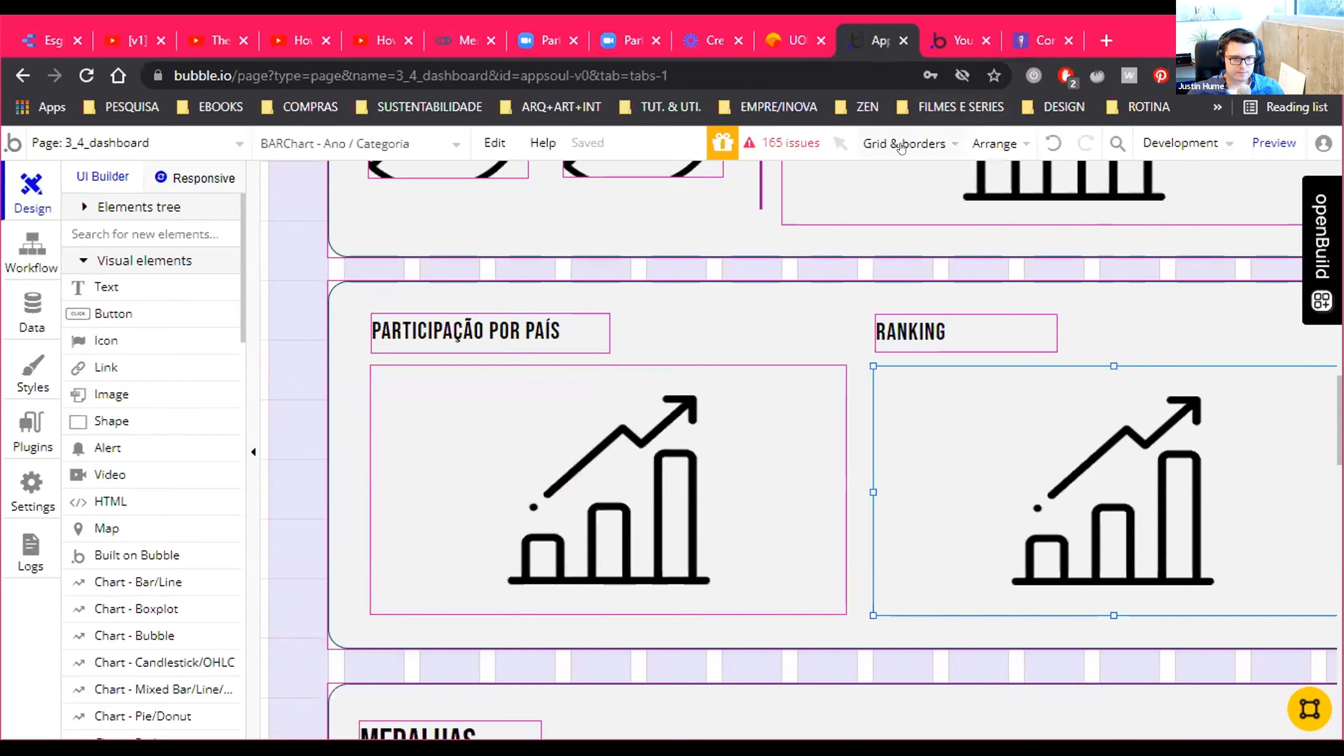
left_click(940, 150)
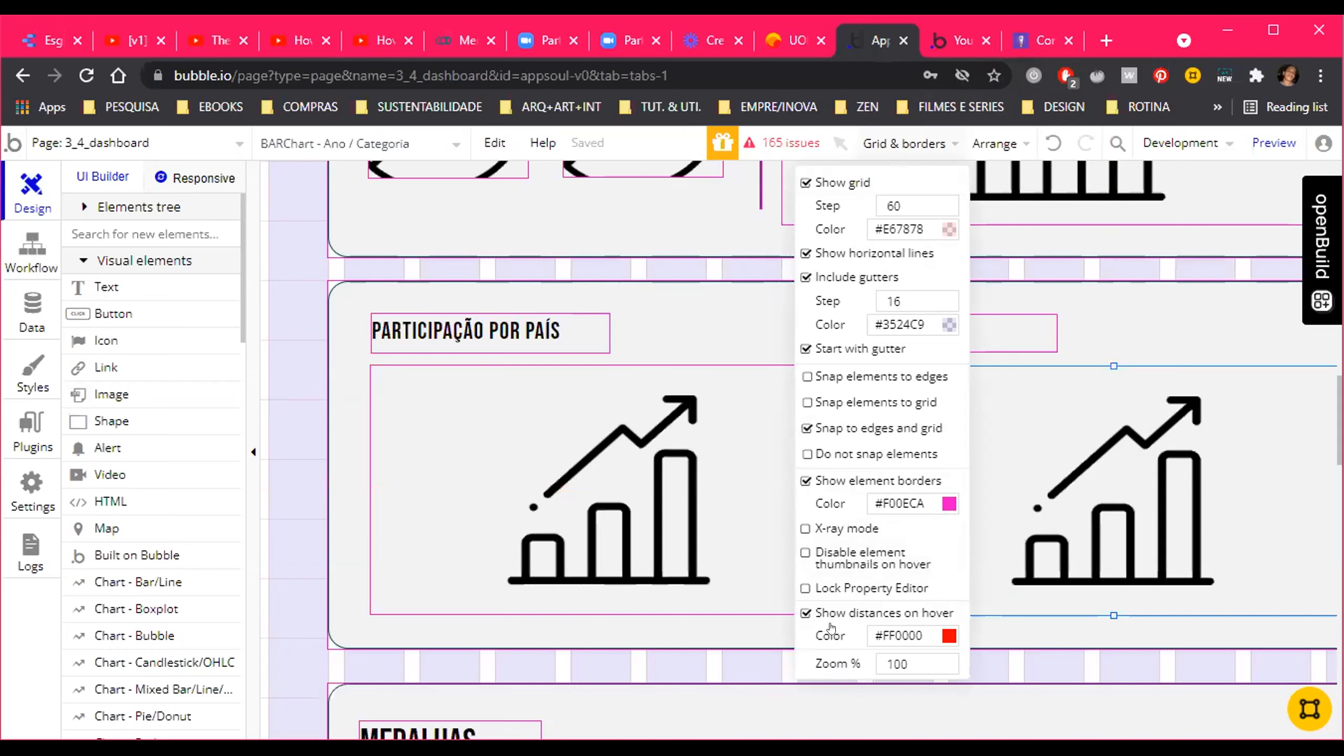
double_click(898, 659)
type("50")
left_click(1146, 552)
scroll(996, 613, "down", 7)
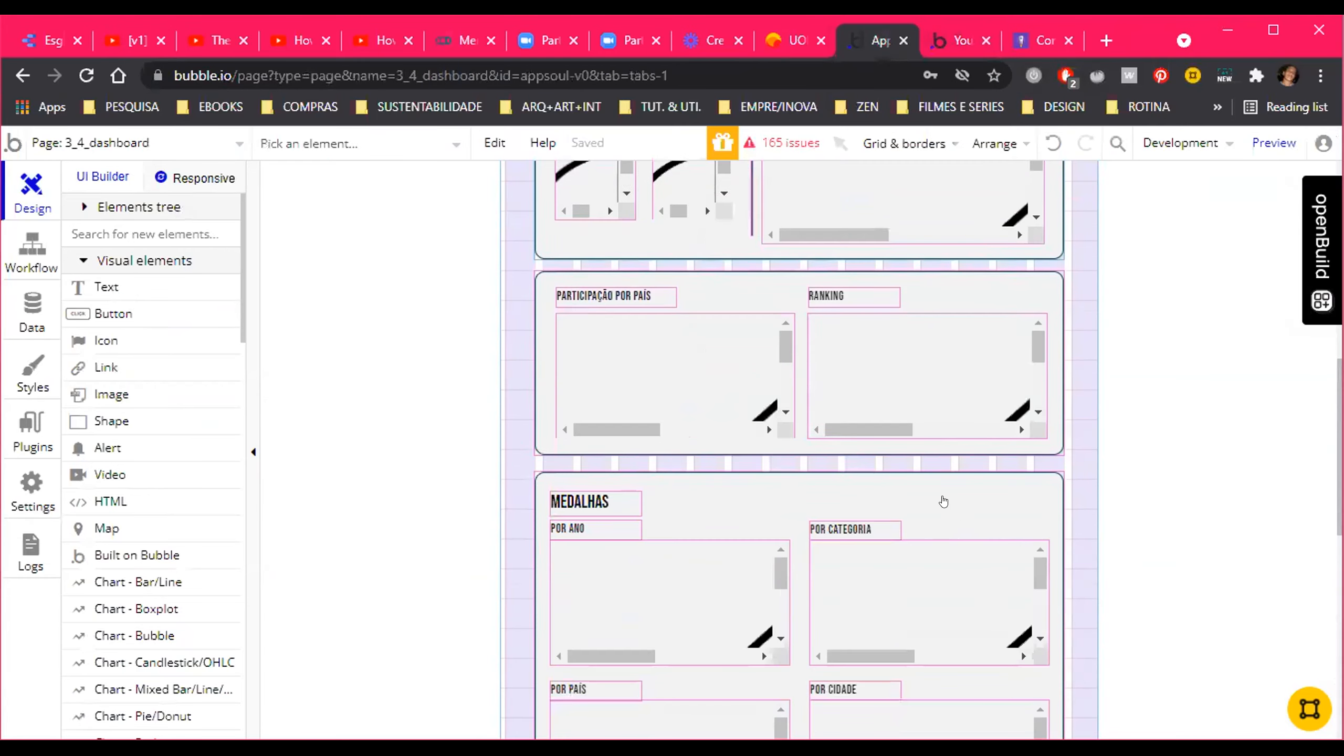
Enter the Y-Values 200,300,,25 for Series 5 of the Ranking chart, leaving the third value empty
double_click(847, 408)
scroll(452, 433, "down", 5)
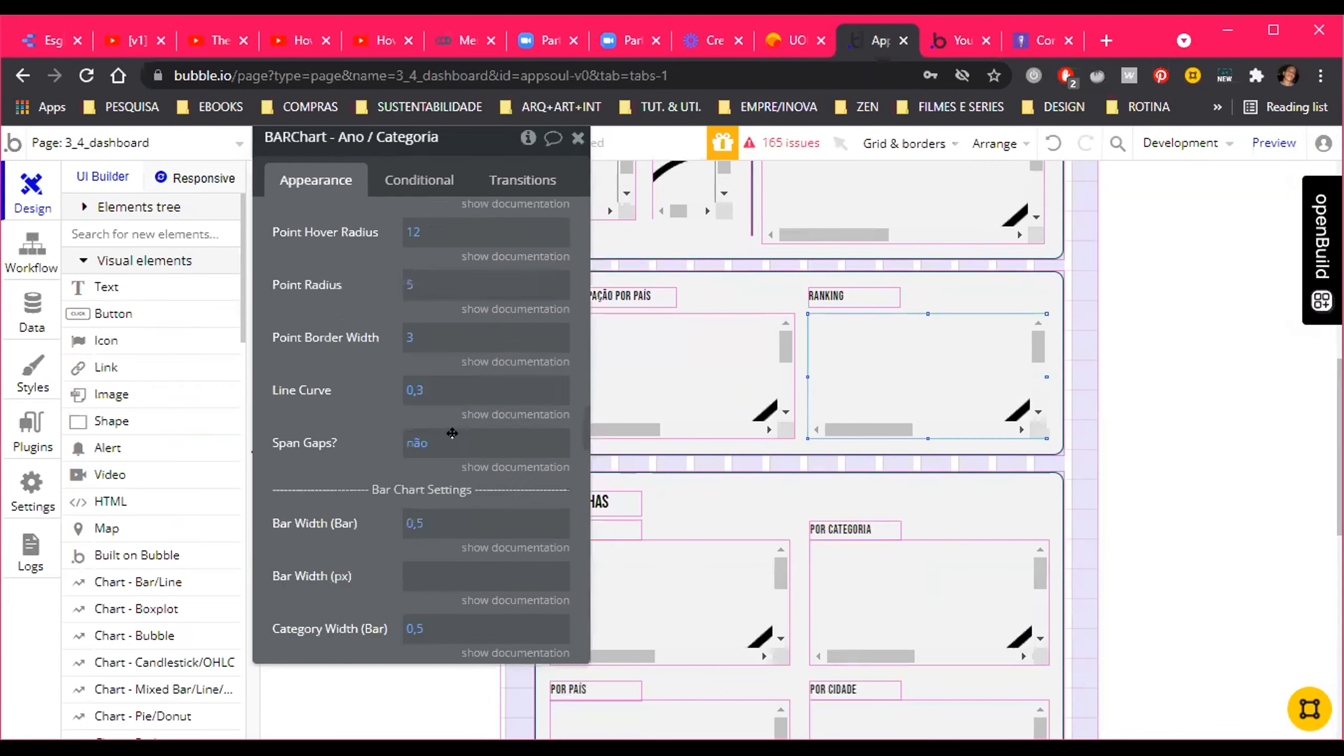
scroll(452, 433, "down", 10)
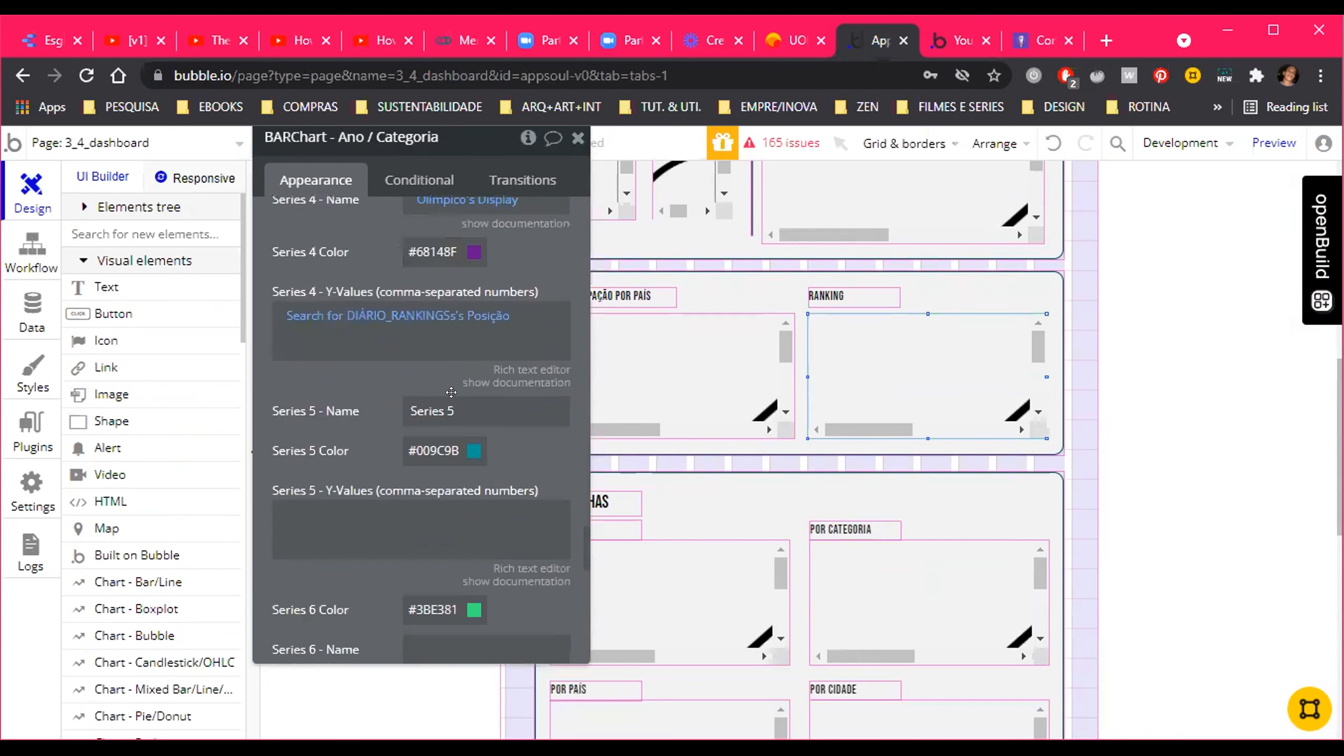
scroll(451, 392, "down", 1)
left_click(440, 376)
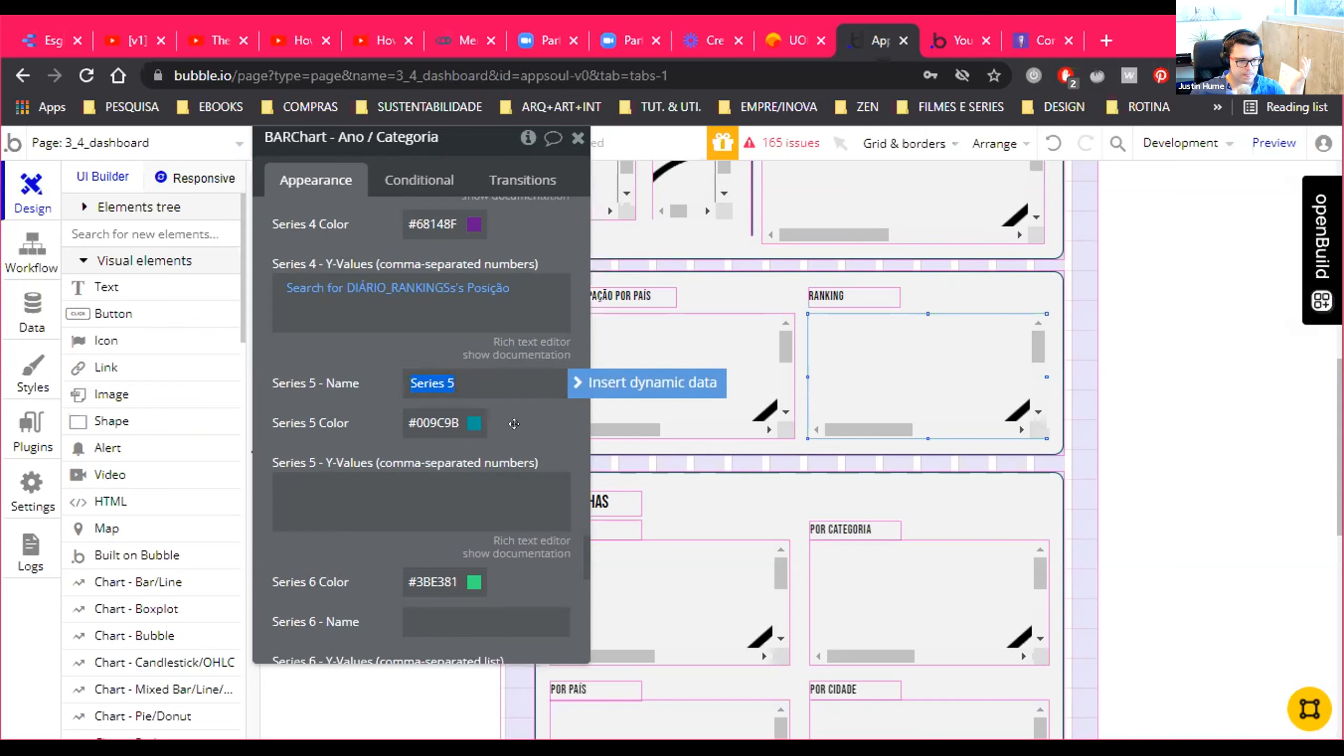
left_click(392, 483)
type("200")
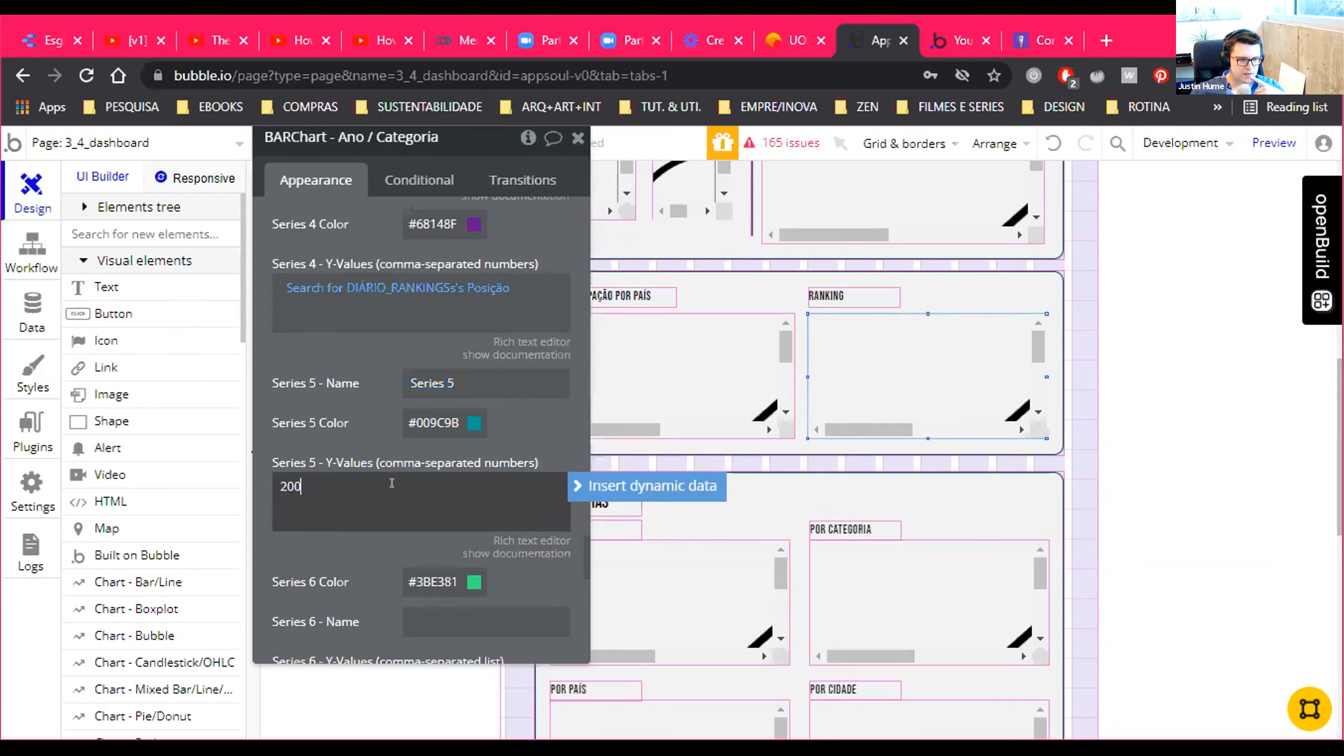
type(", ")
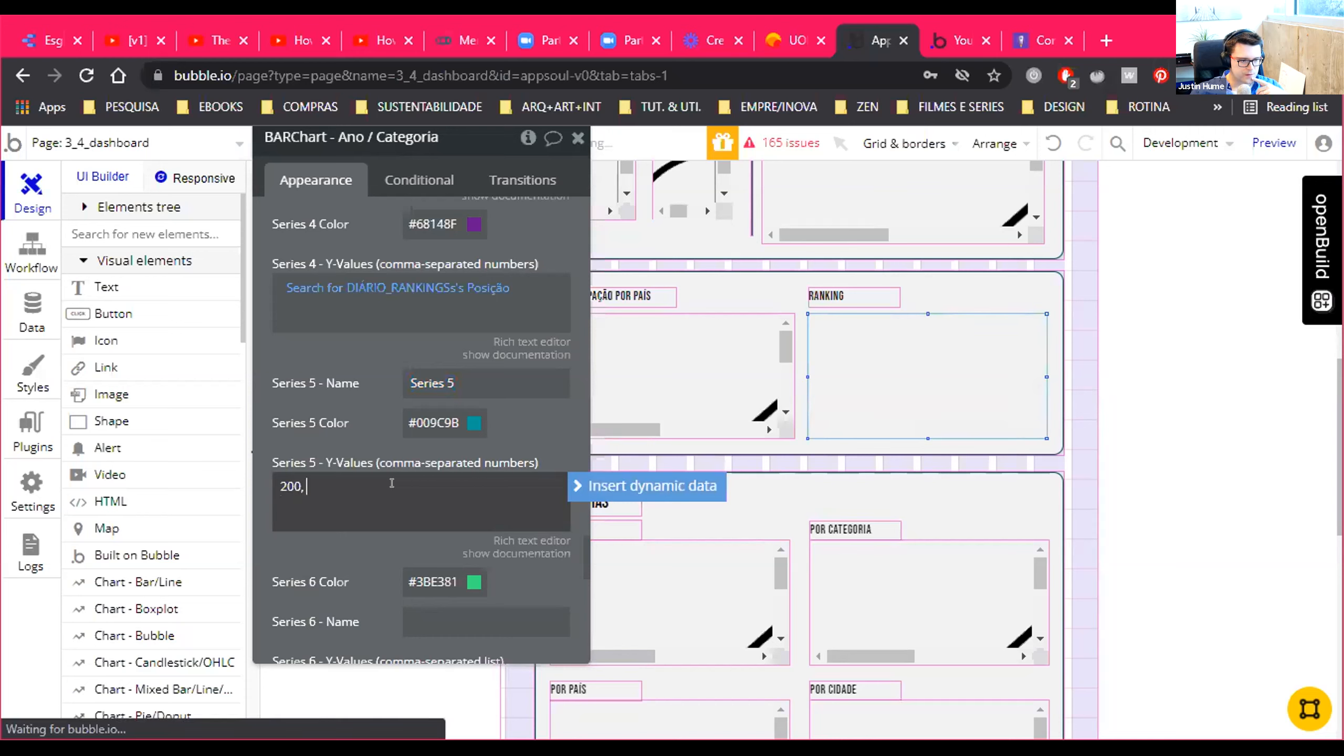
type("300")
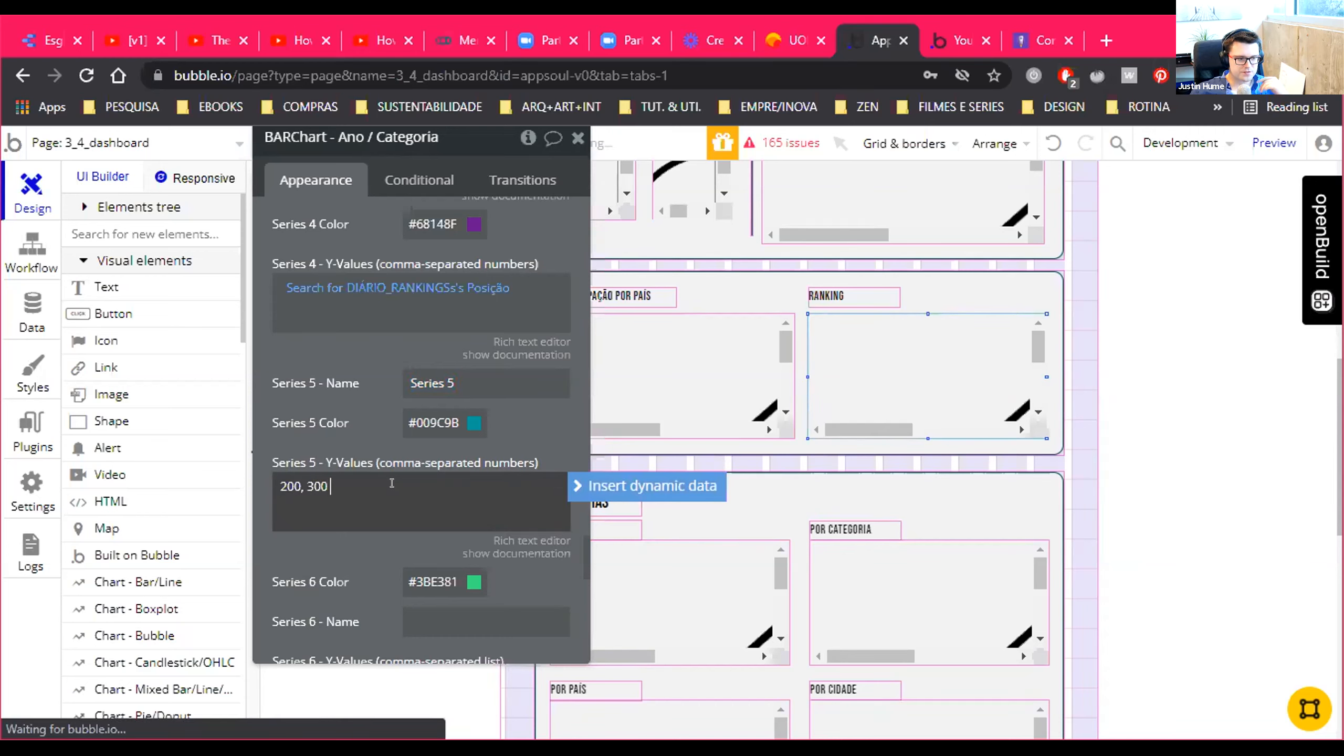
key("BackSpace")
key("BackSpace")
key("BackSpace")
key("BackSpace")
type("300,")
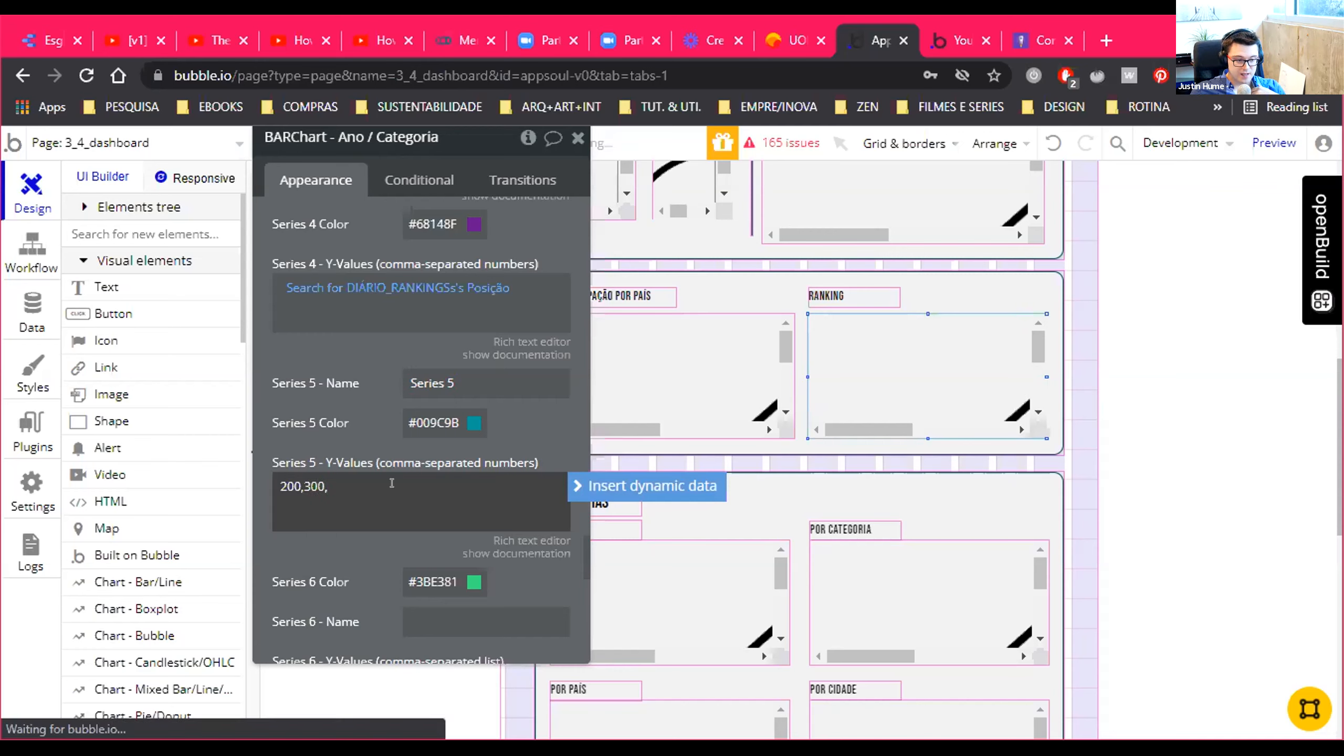
type(",")
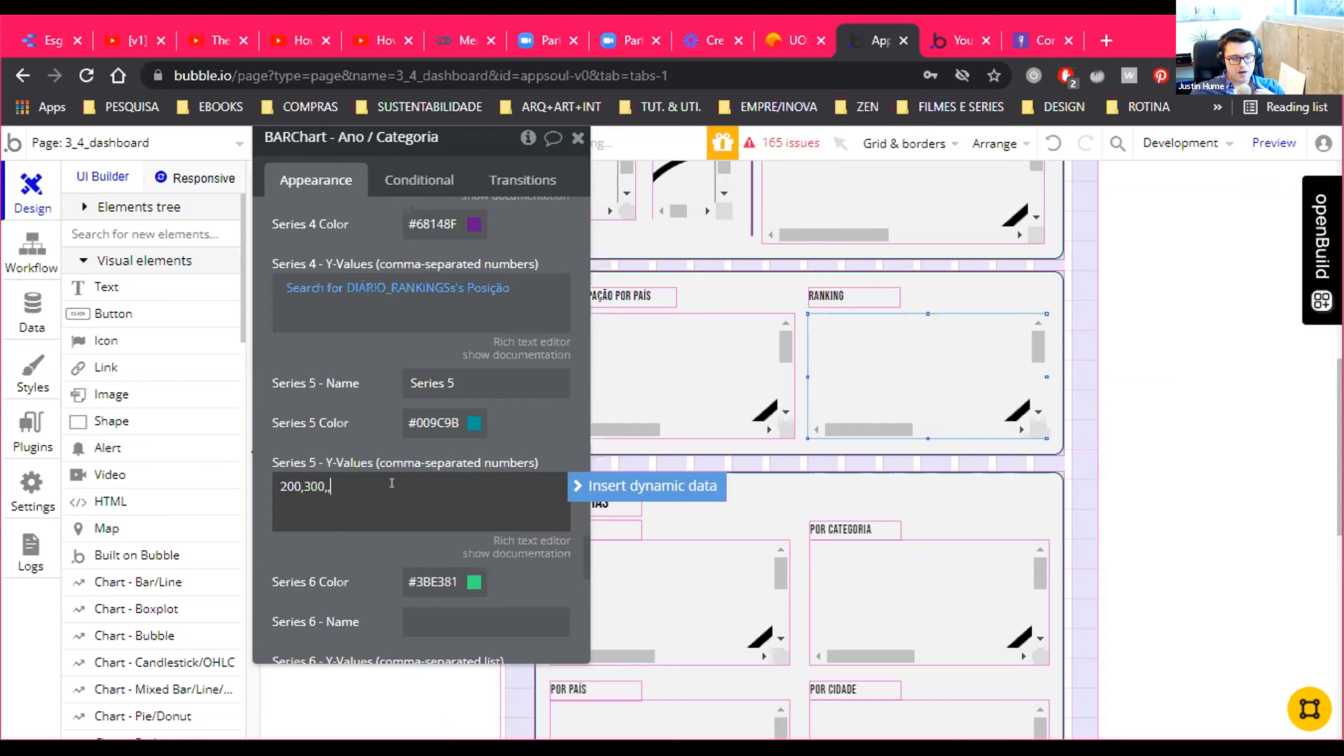
type("25")
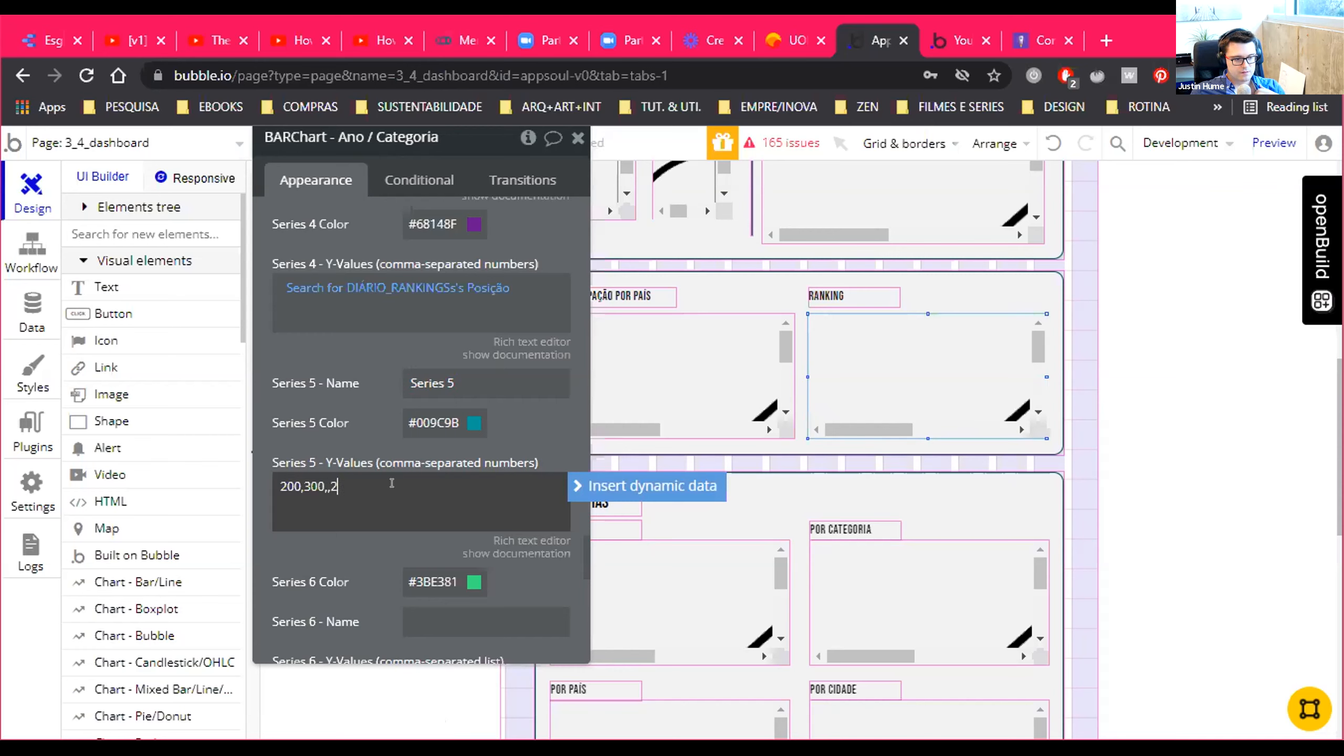
Change the last Series 5 Y-Value to 250 and name the series TEST
left_click(436, 376)
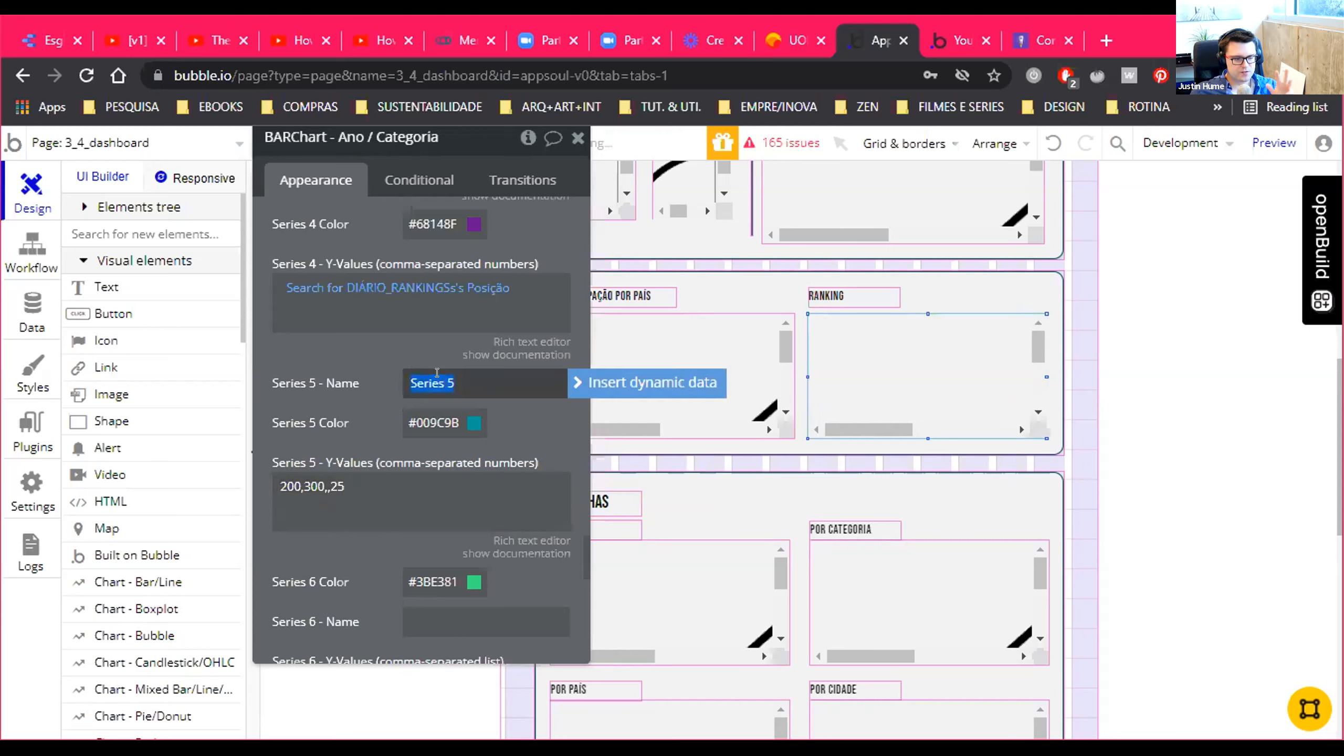
left_click(346, 484)
left_click(357, 482)
type("0")
left_click(426, 369)
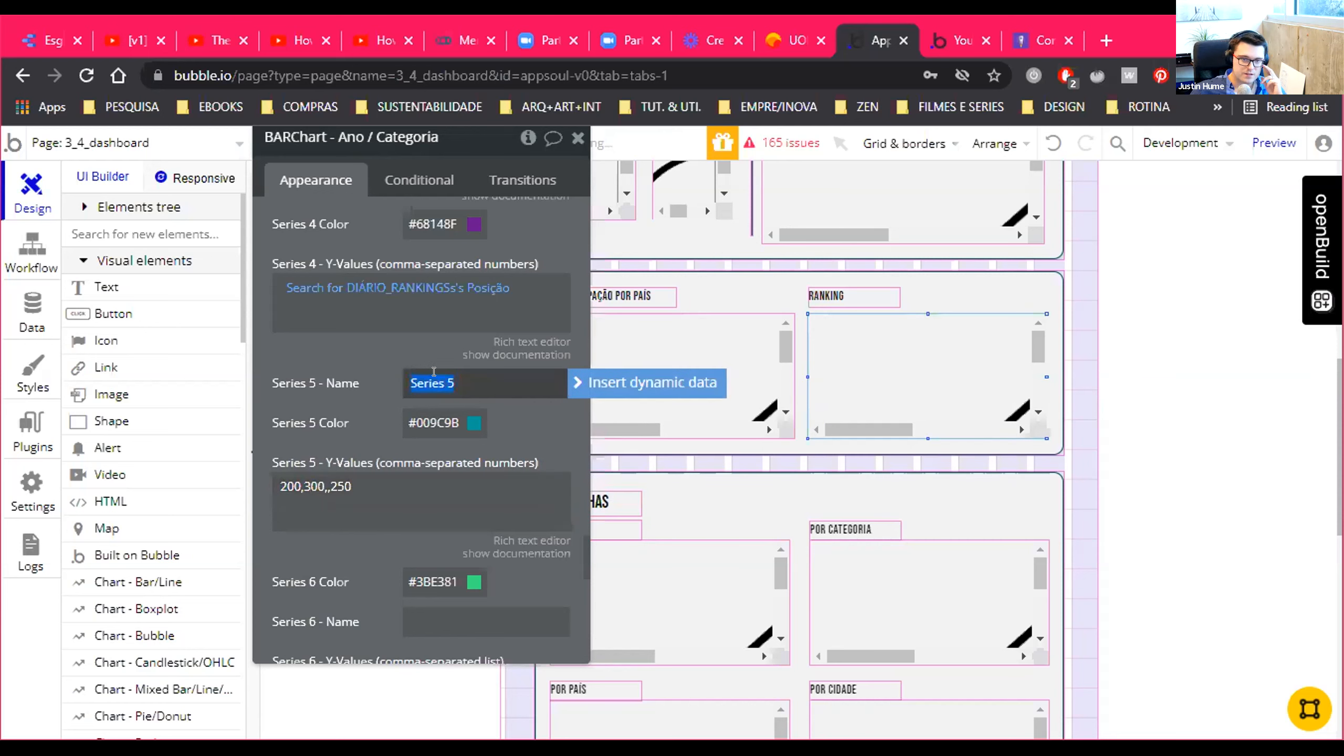
type("TEST")
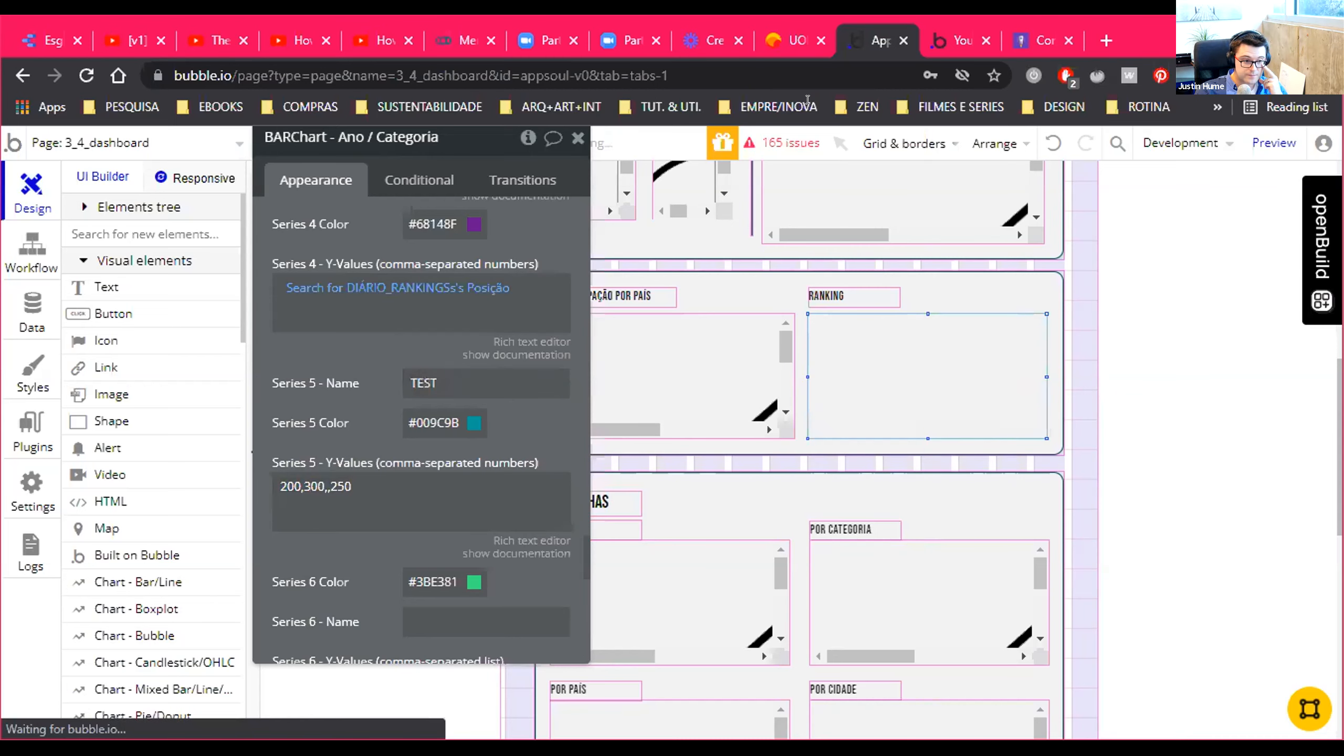
Refresh the dashboard preview and examine how the Ranking chart plots the TEST series
key("ctrl+Tab")
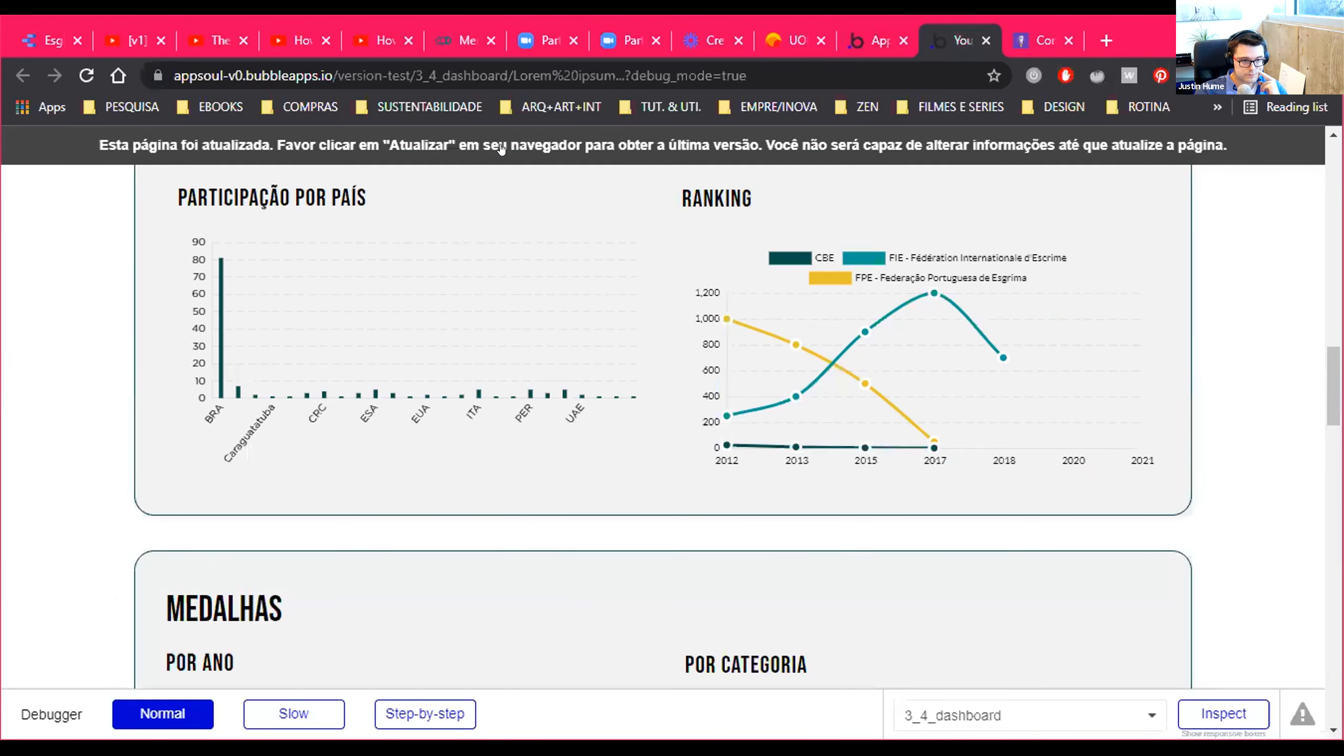
left_click(501, 150)
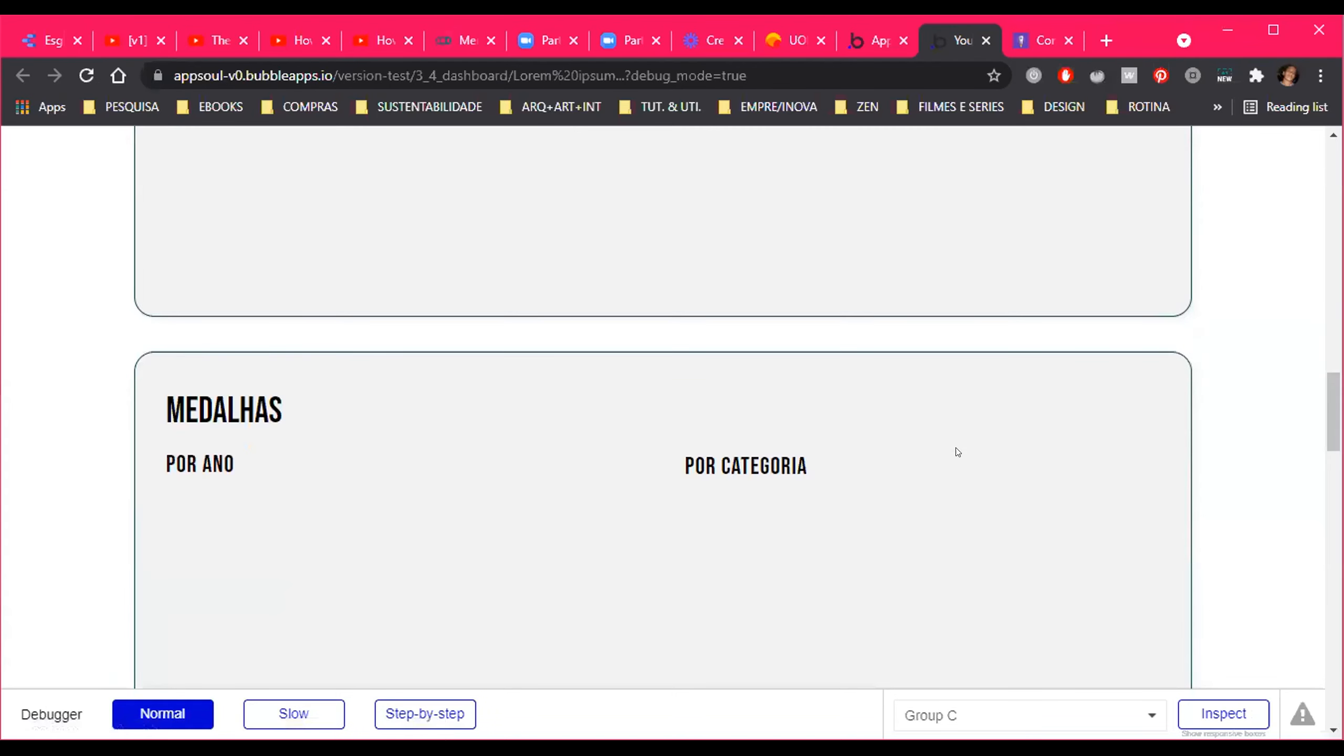
scroll(1009, 561, "down", 3)
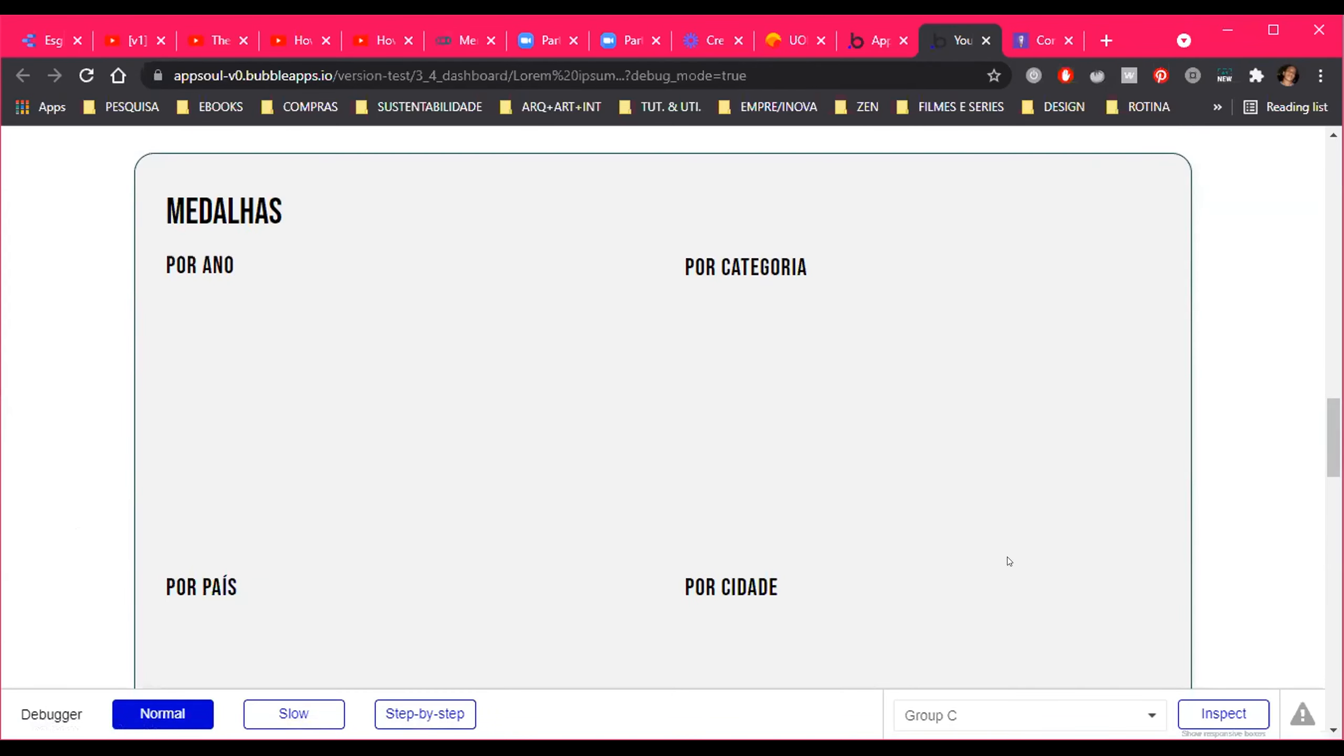
scroll(1009, 561, "down", 5)
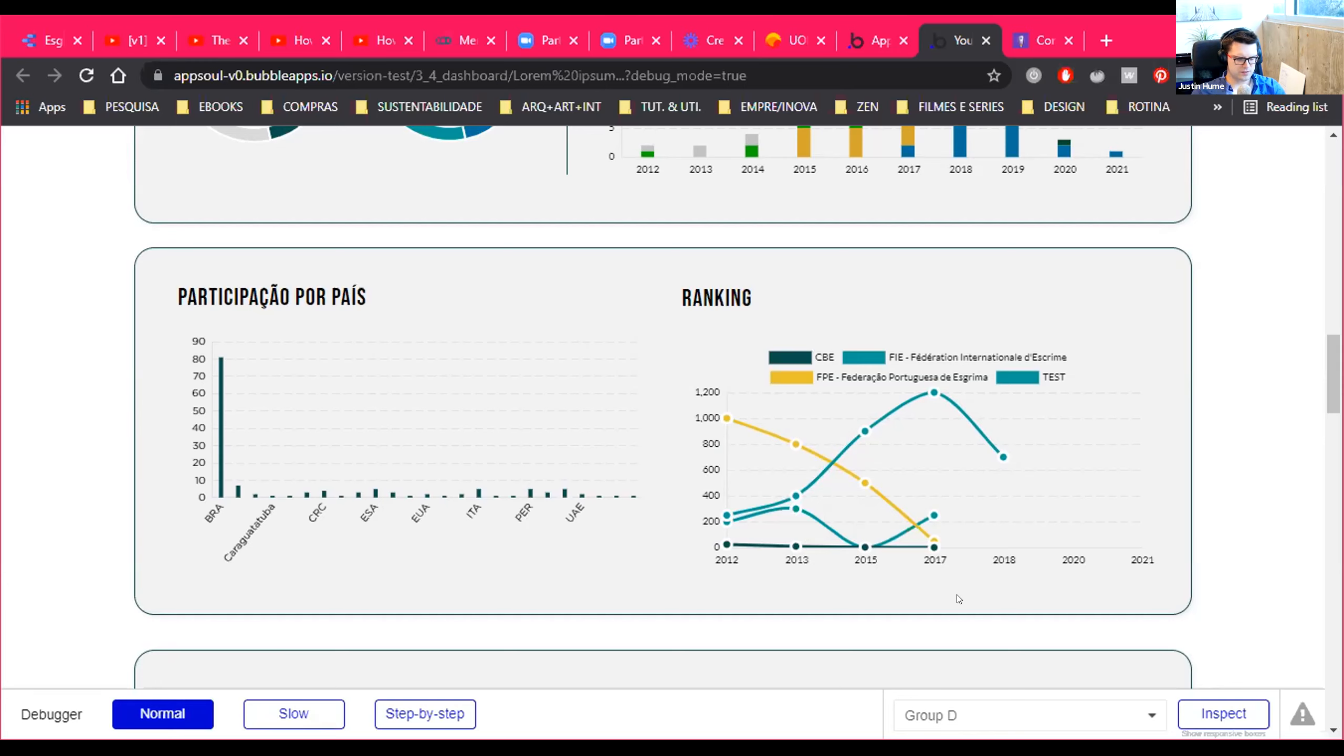
Compare the Series 5 values in the editor with the TEST line in the previewed Ranking chart
left_click(875, 41)
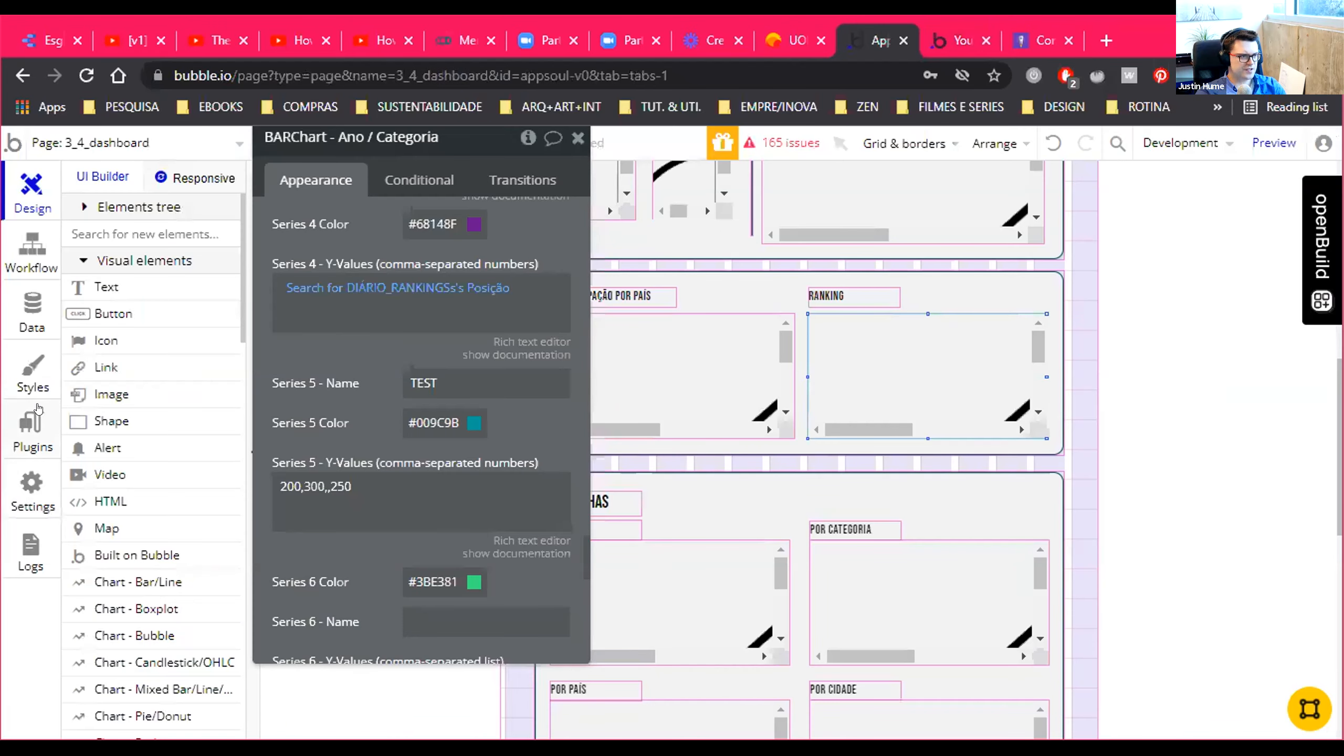
left_click(37, 411)
left_click(39, 180)
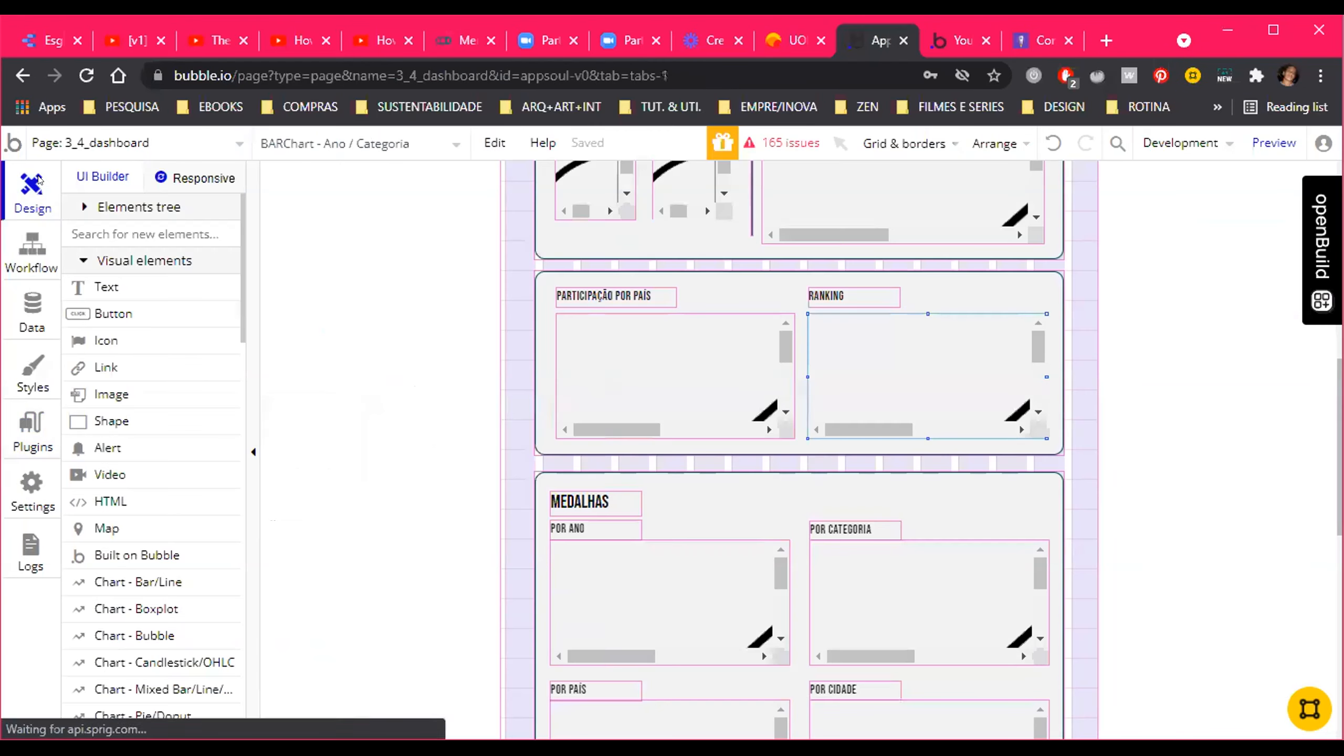
left_click(955, 39)
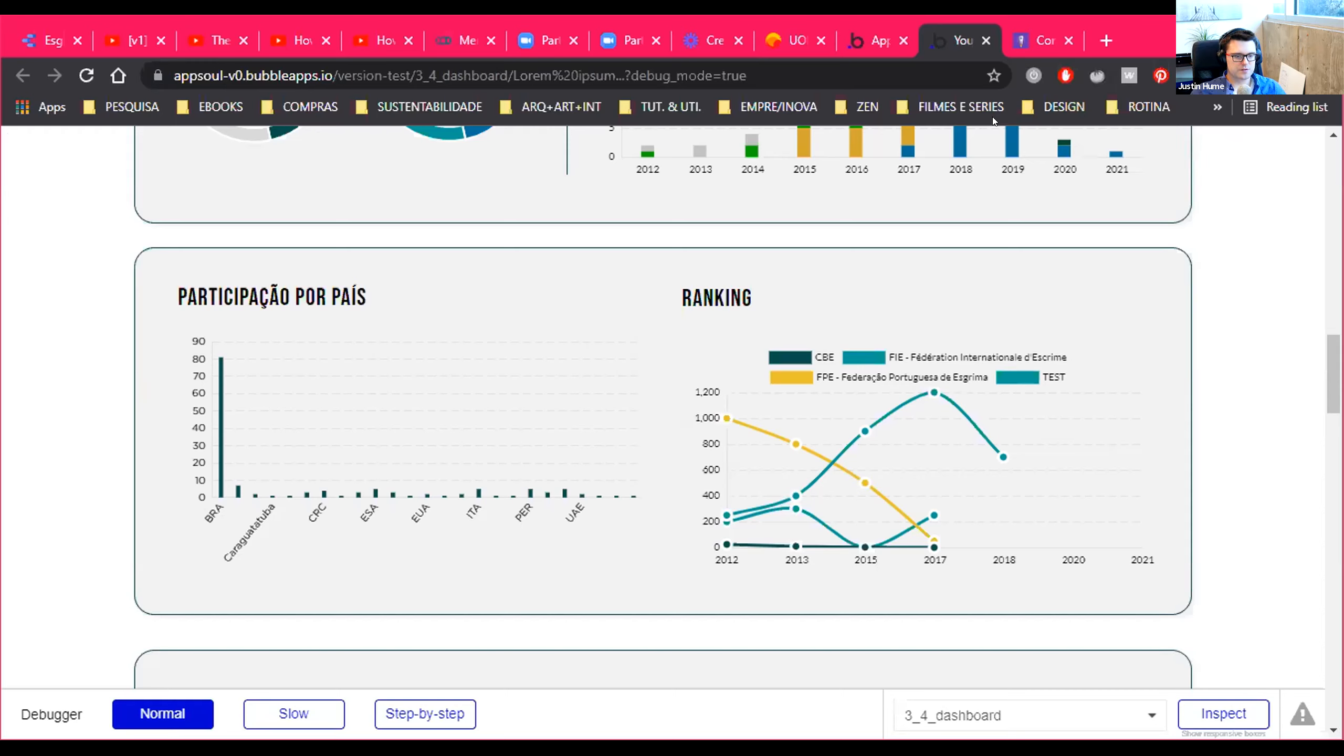
Search the Ranking chart's settings for "SPAN" and read the documentation of the Span Gaps? option
left_click(878, 41)
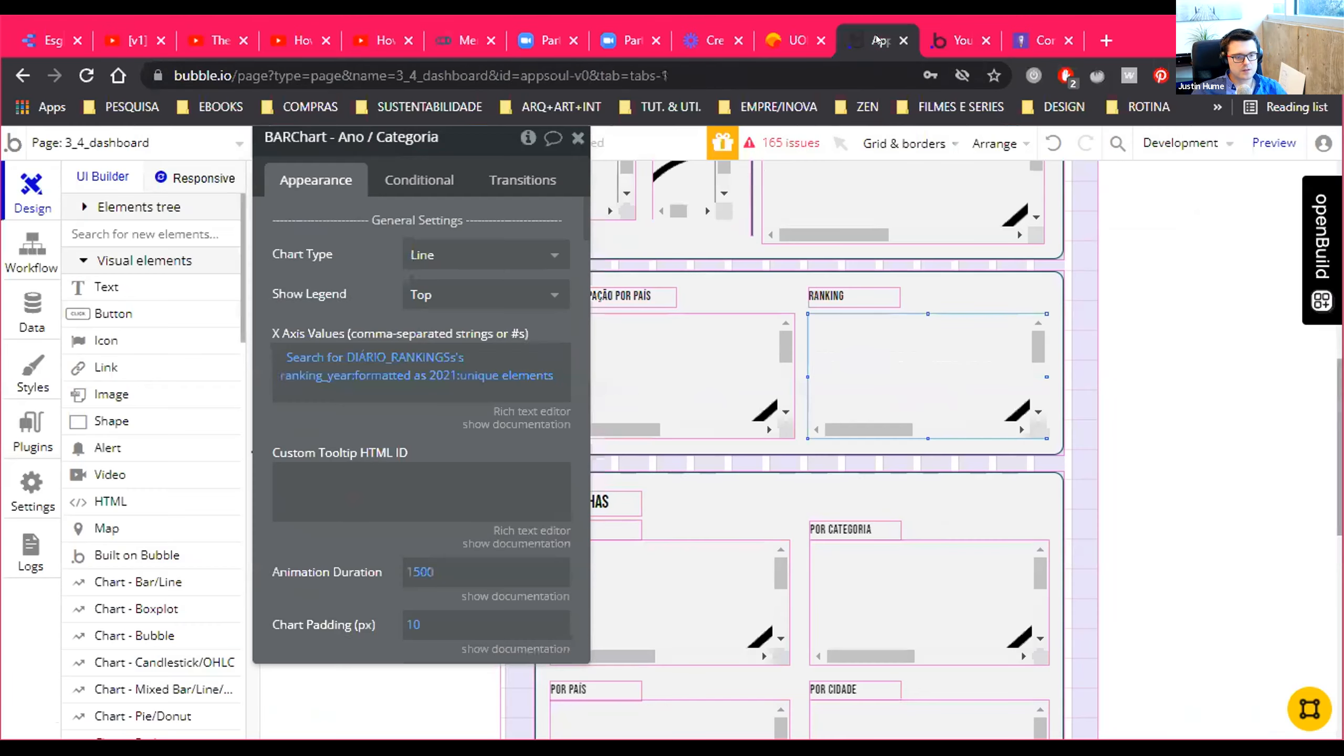
scroll(512, 391, "down", 9)
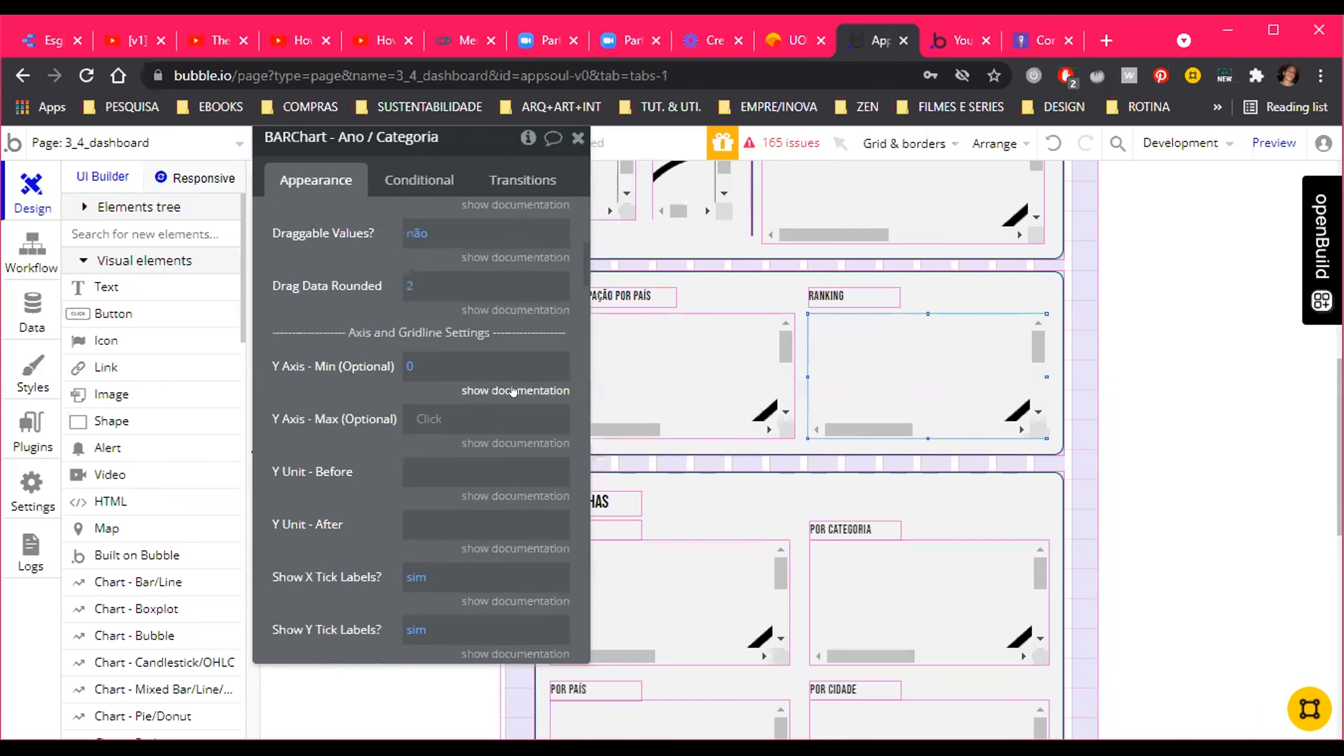
key("ctrl+f")
type("SPAN")
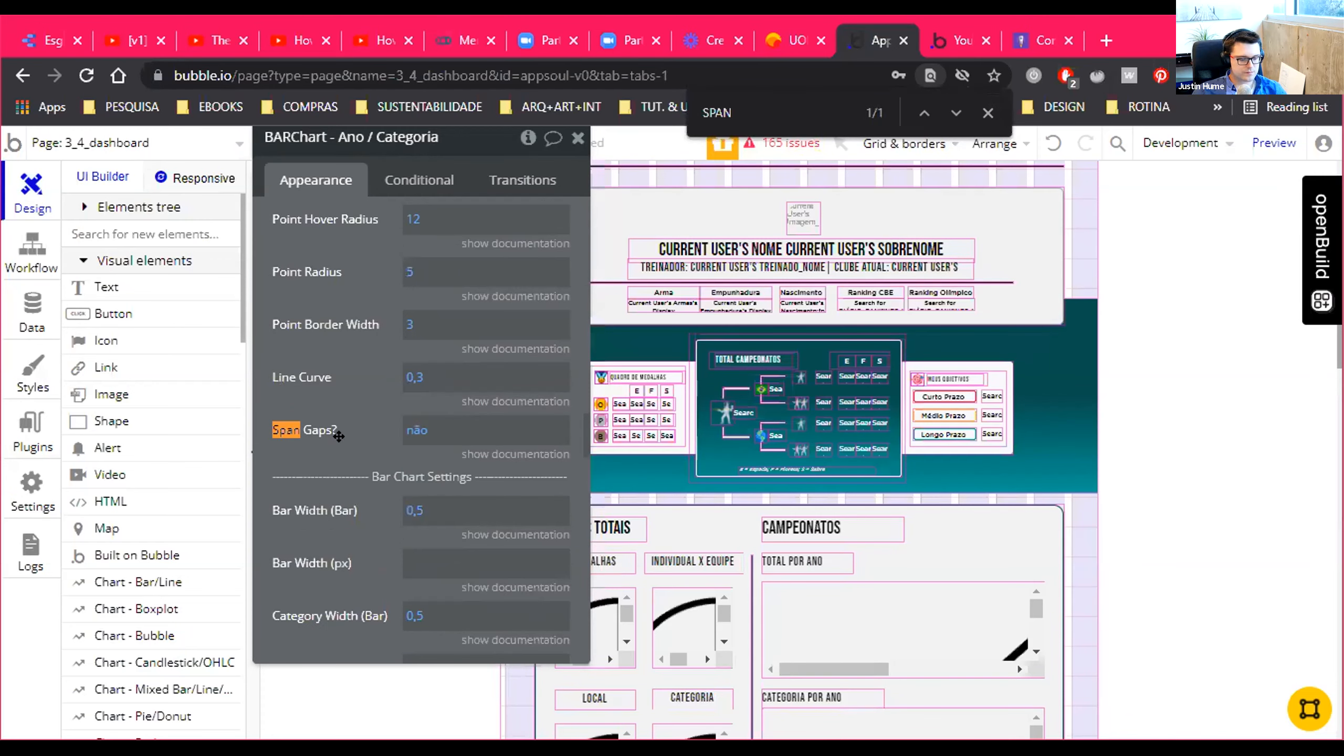
scroll(900, 408, "down", 1)
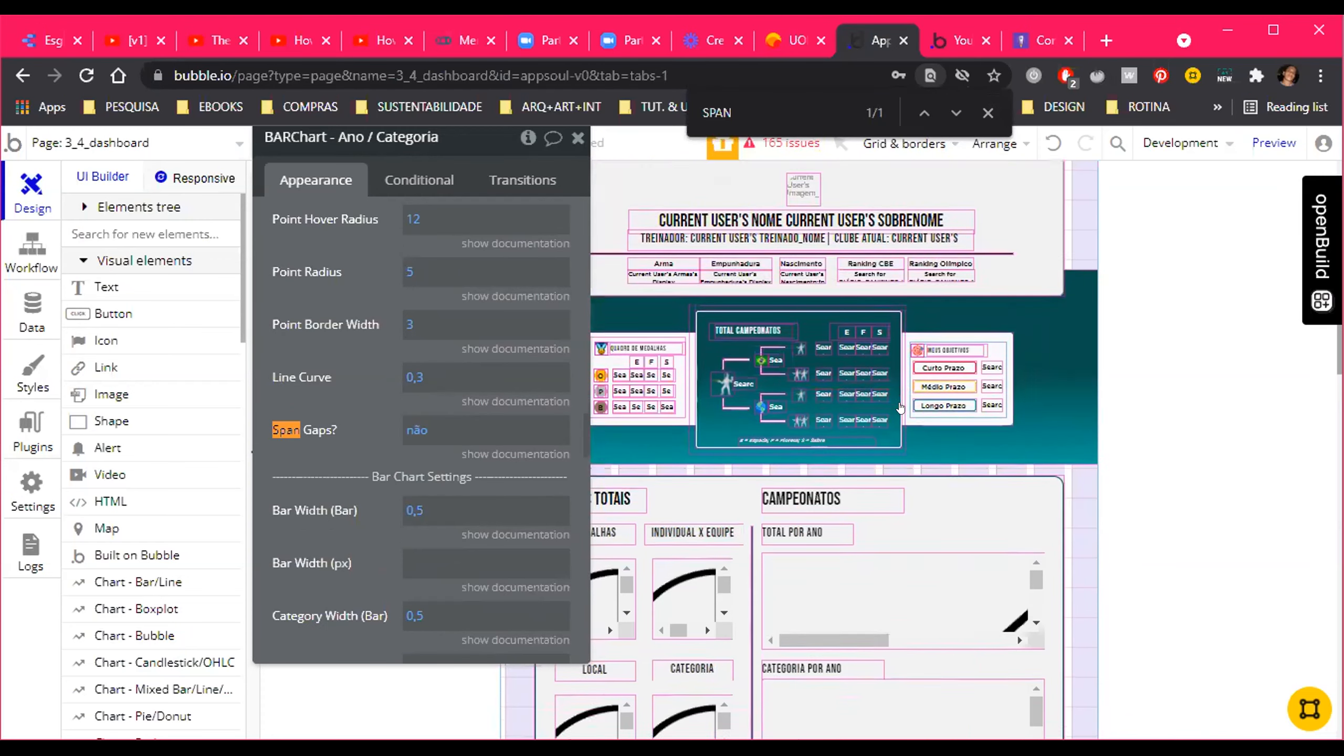
scroll(900, 408, "down", 10)
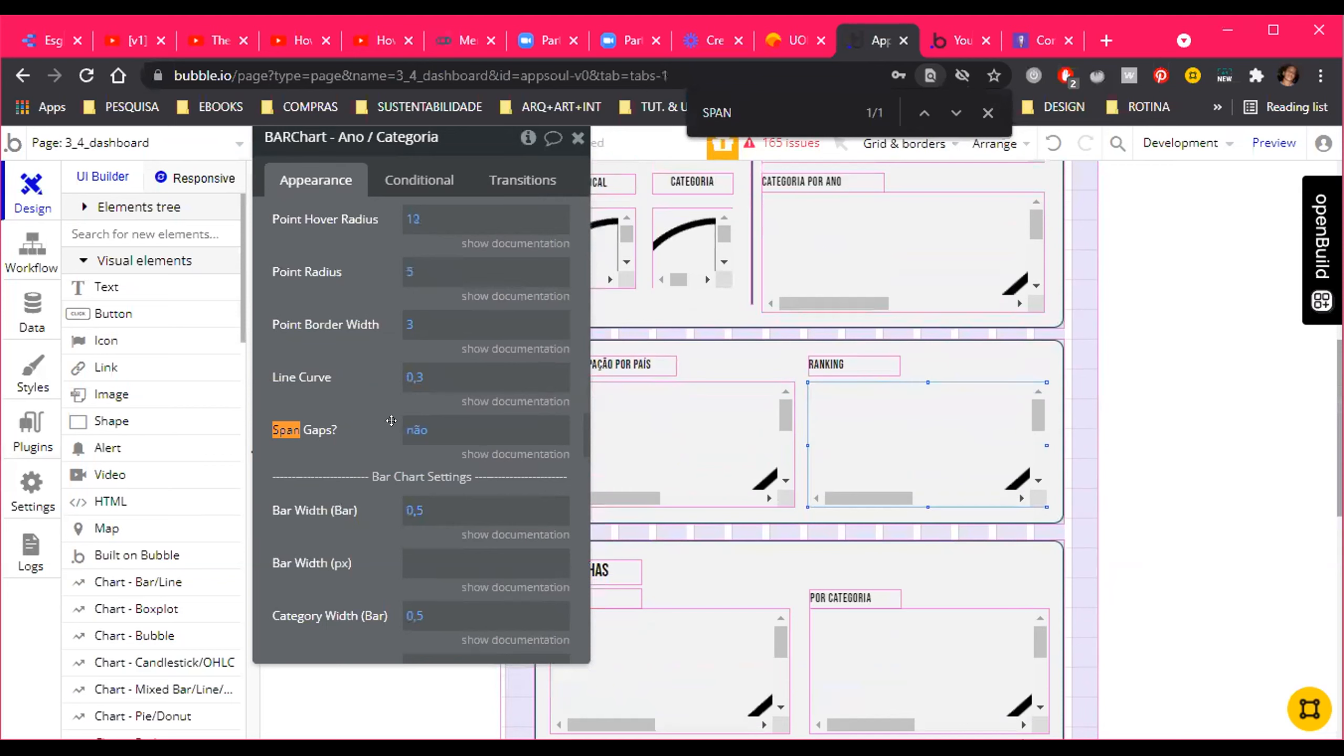
left_click(488, 453)
scroll(357, 456, "down", 2)
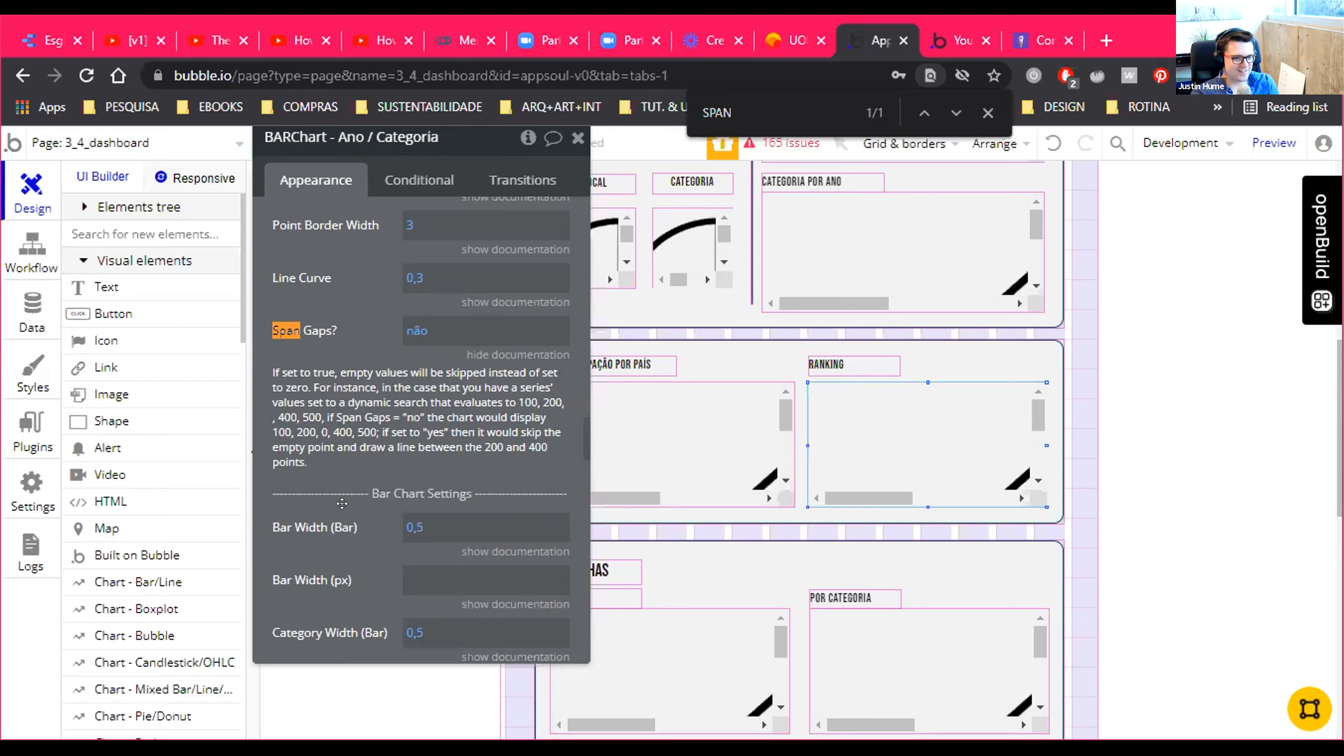
Set the Ranking chart's Span Gaps? option to "yes" and reload the dashboard preview
left_click(420, 330)
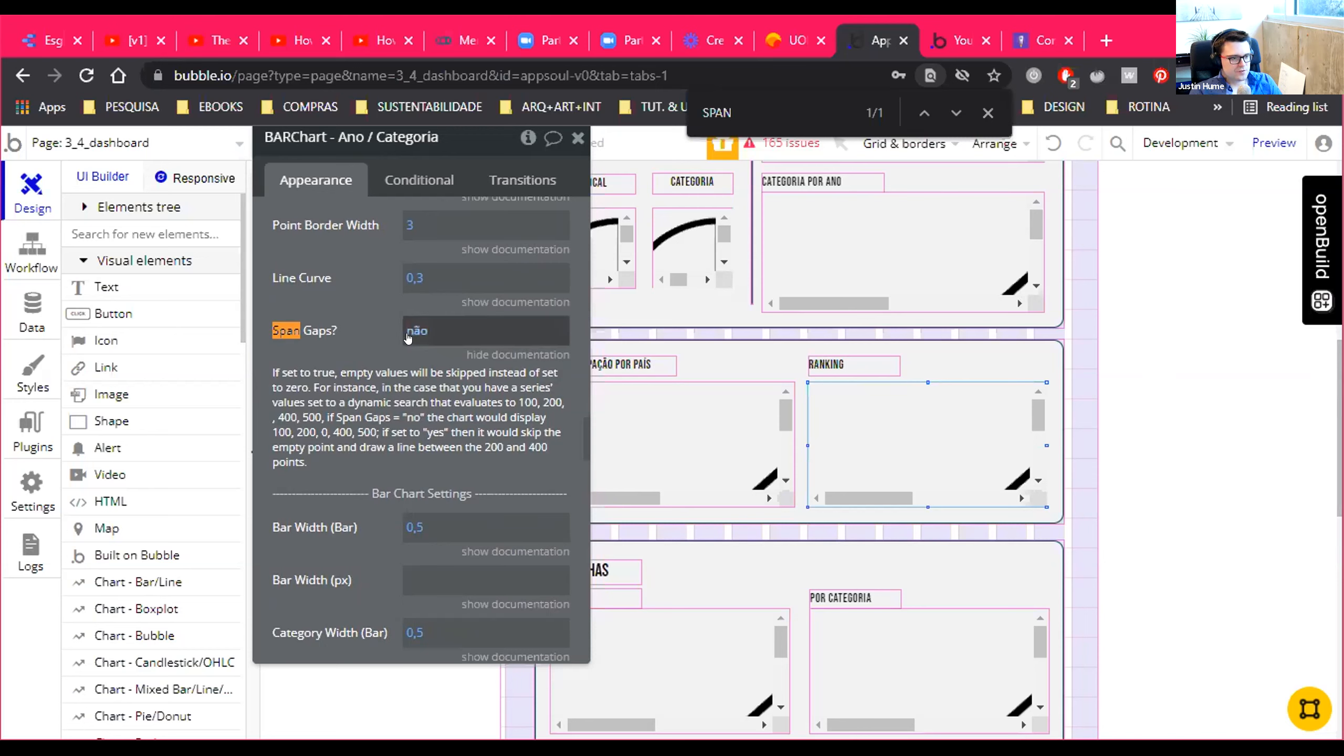
left_click(423, 355)
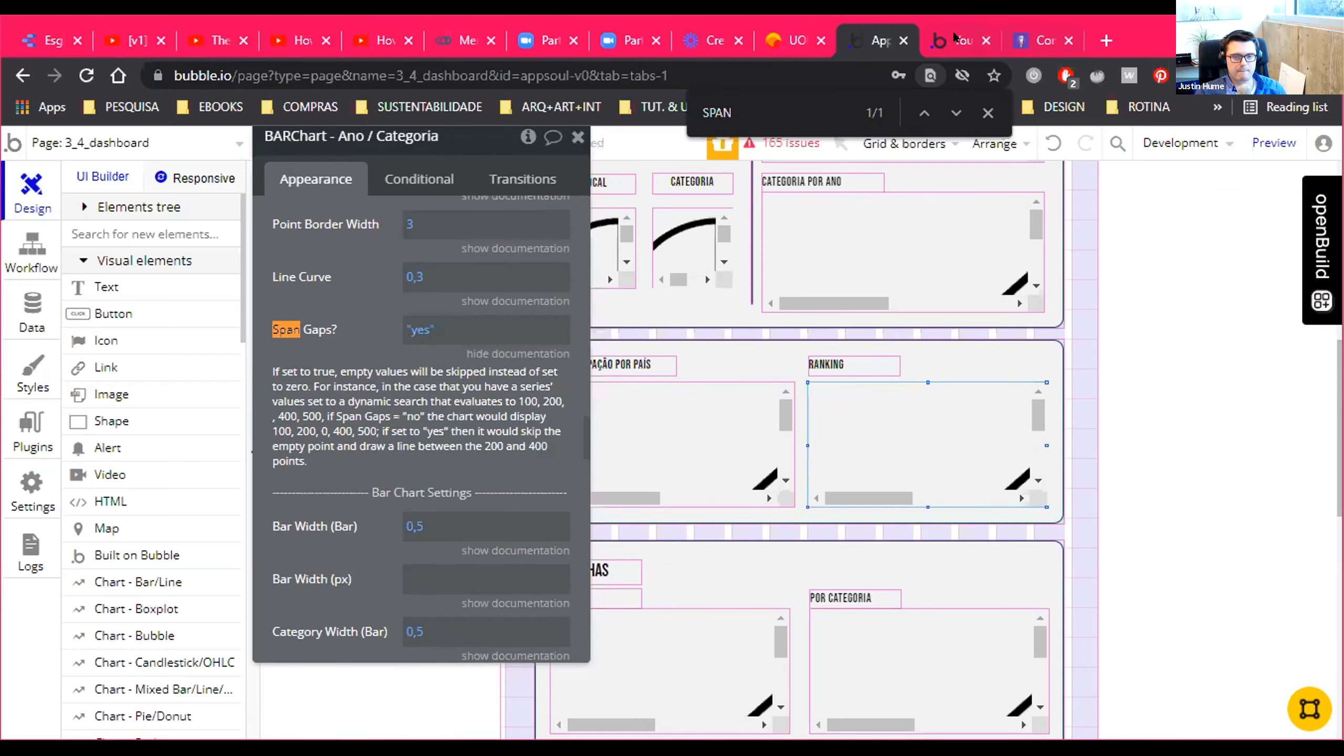
key("ctrl+Tab")
key("ctrl+r")
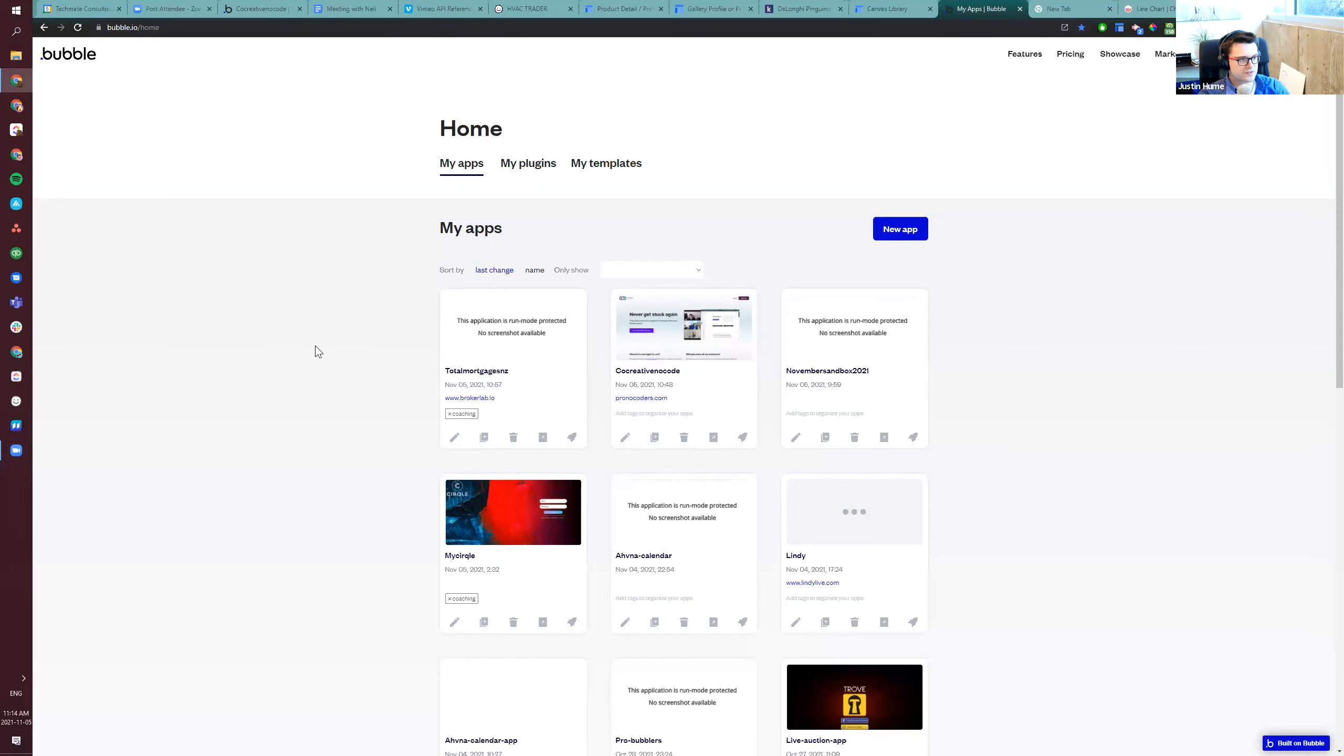
Switch to Notepad with a blank document and place its window over the Bubble My apps page
key("super")
type("note")
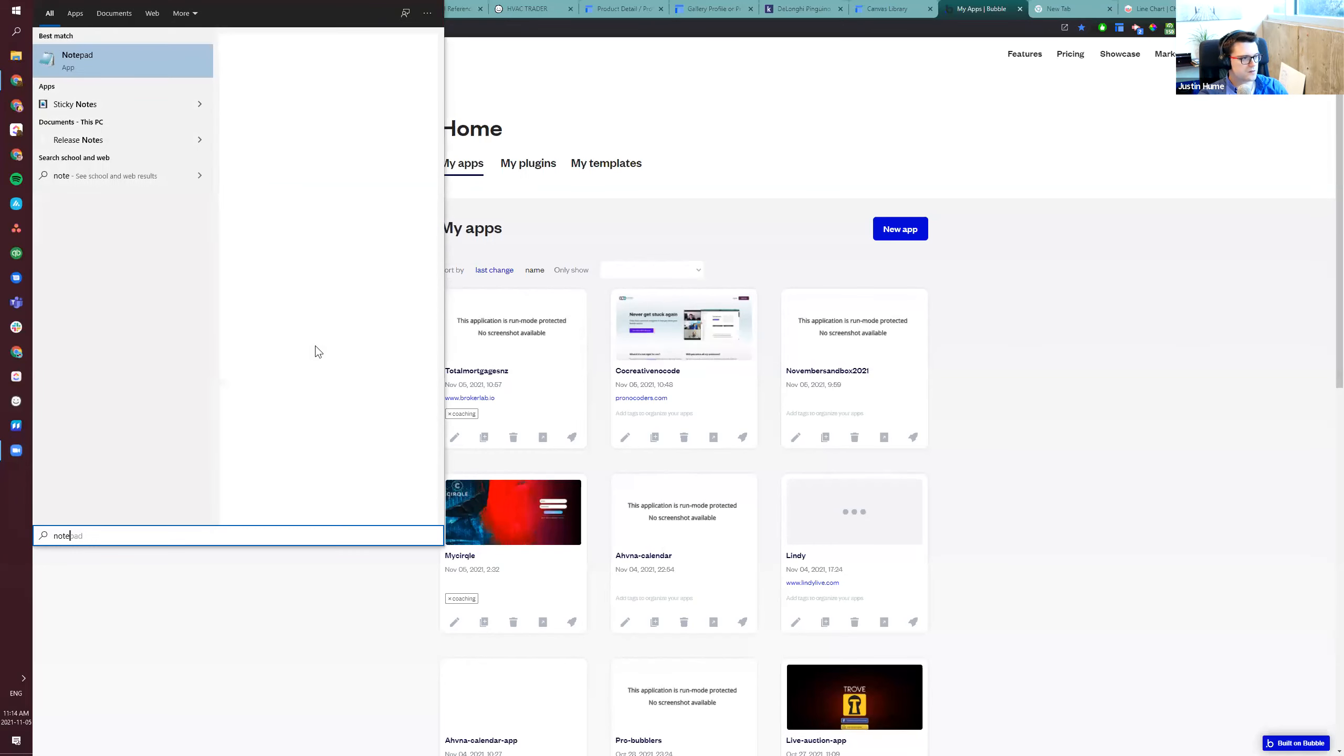
key("Return")
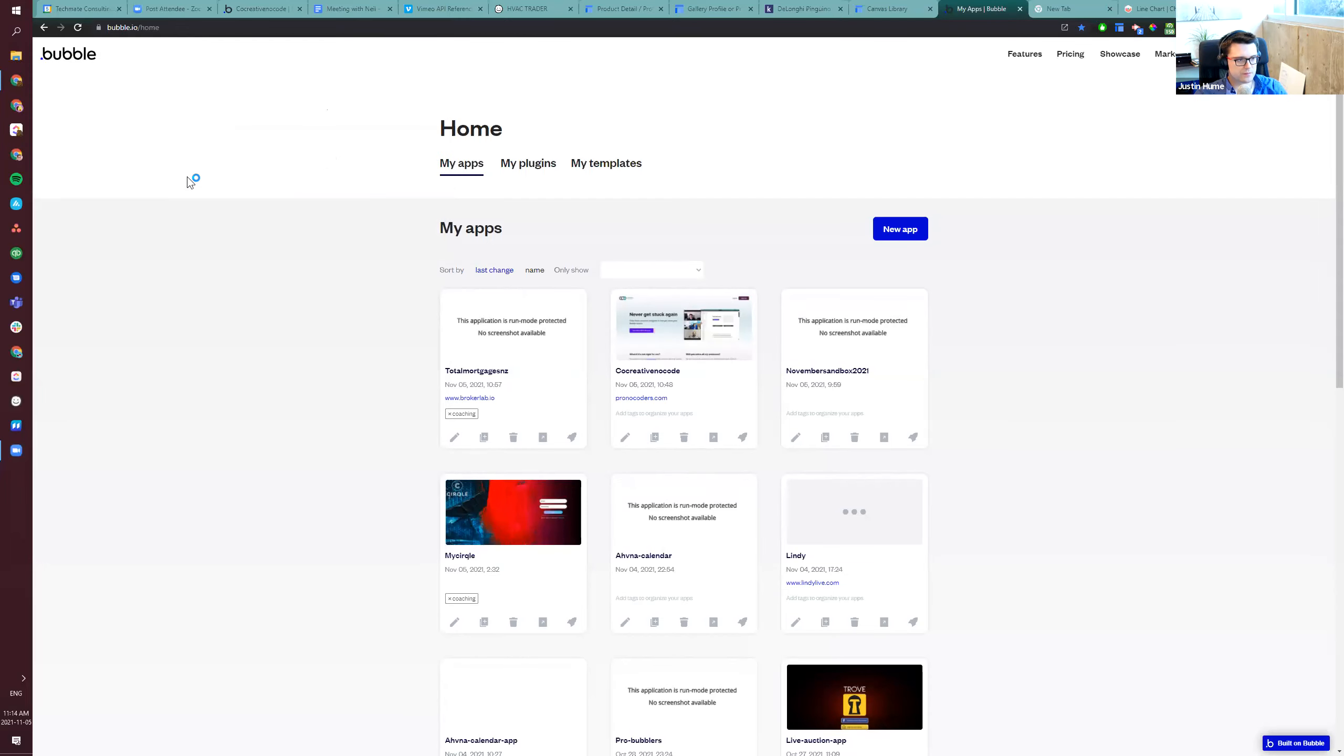
left_click_drag(895, 279, 583, 106)
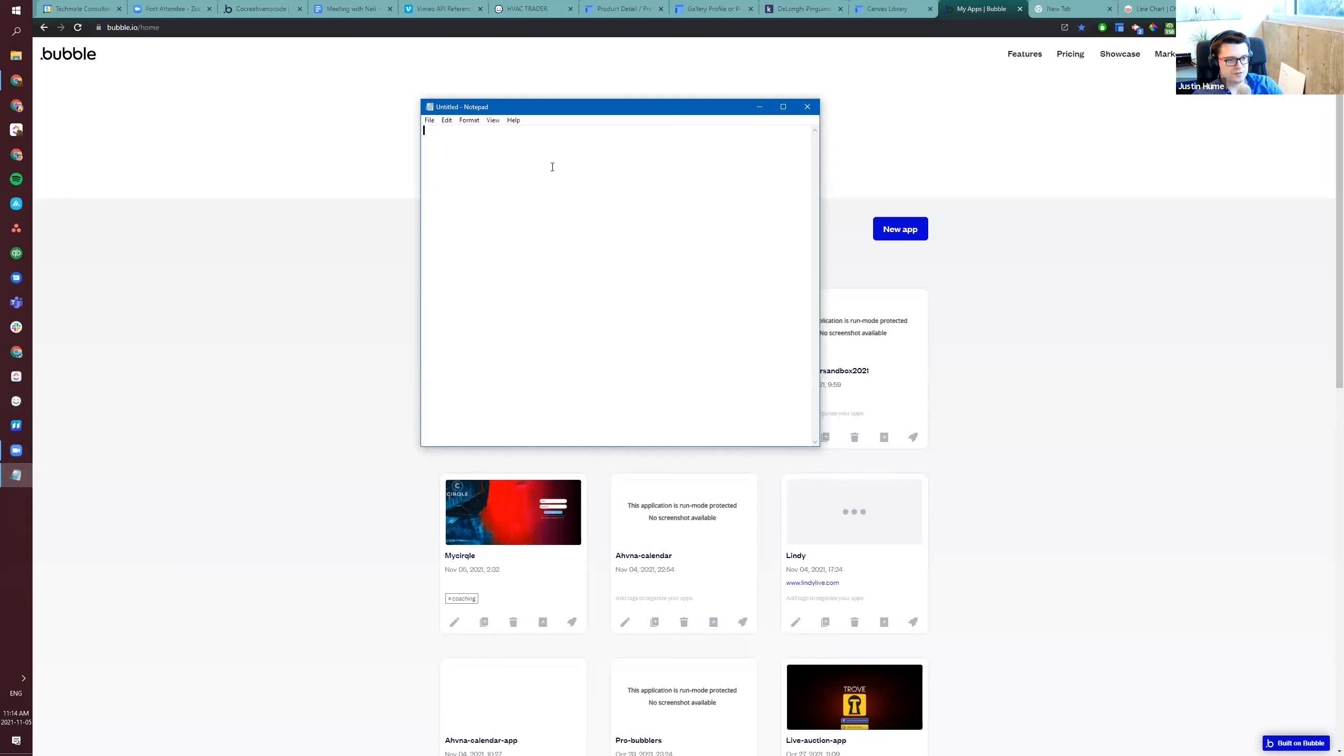
Switch to a new Google Sheets spreadsheet and enter the headers "x" in A1 and "Series 1" in B1
left_click(363, 72)
key("ctrl+t")
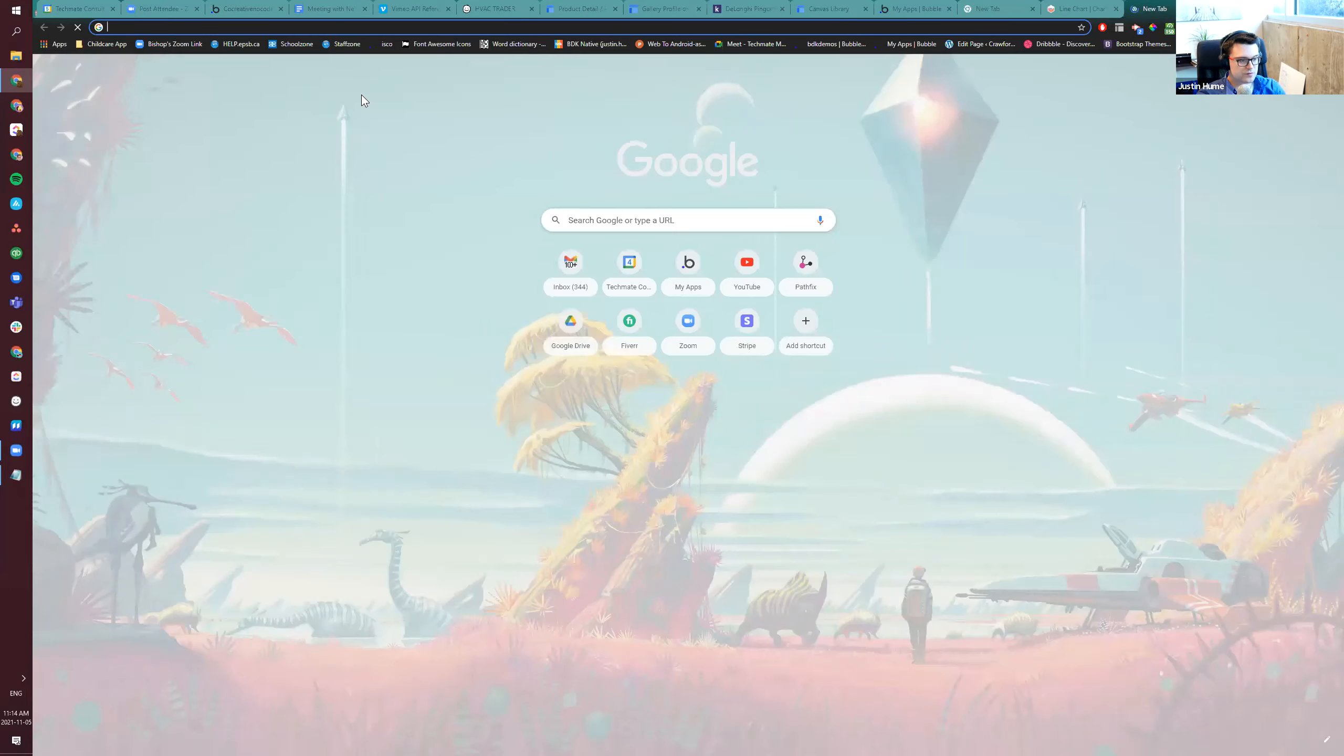
type("sheets.new")
key("Return")
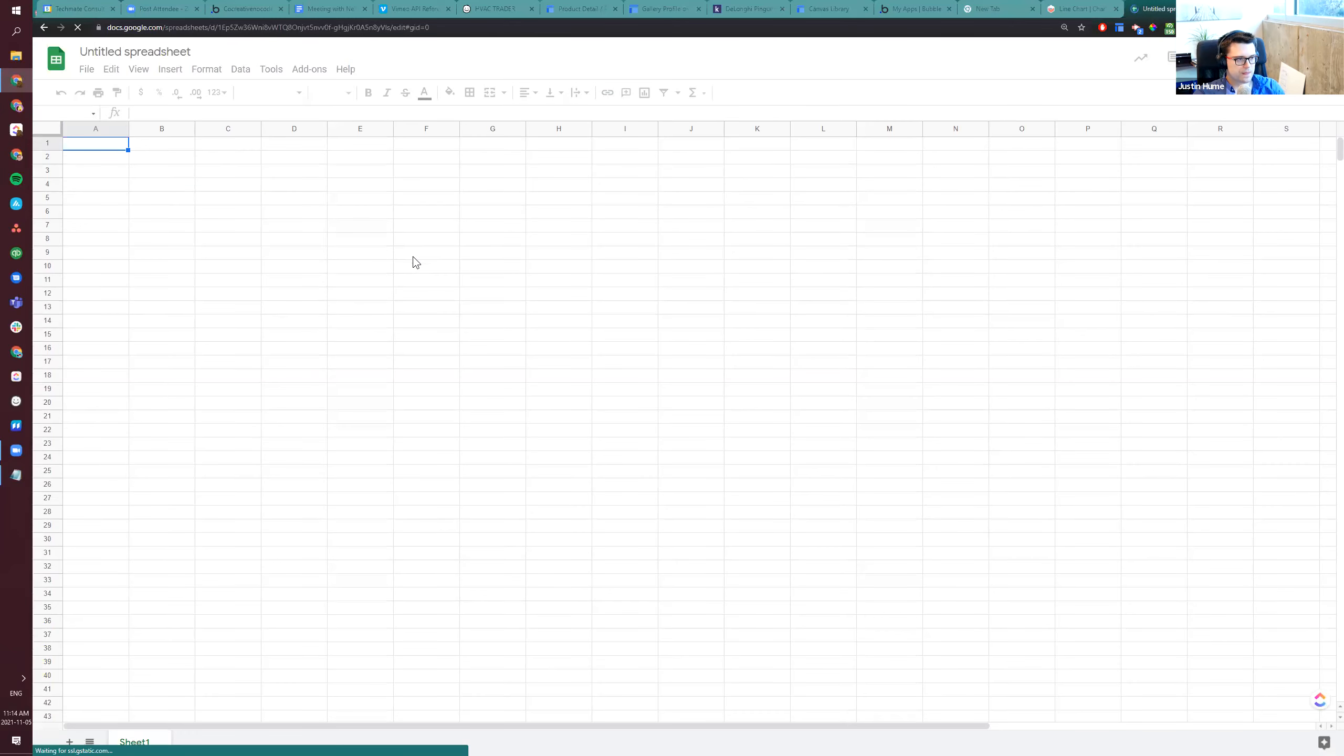
type("x")
key("Tab")
type("Series 1")
key("Return")
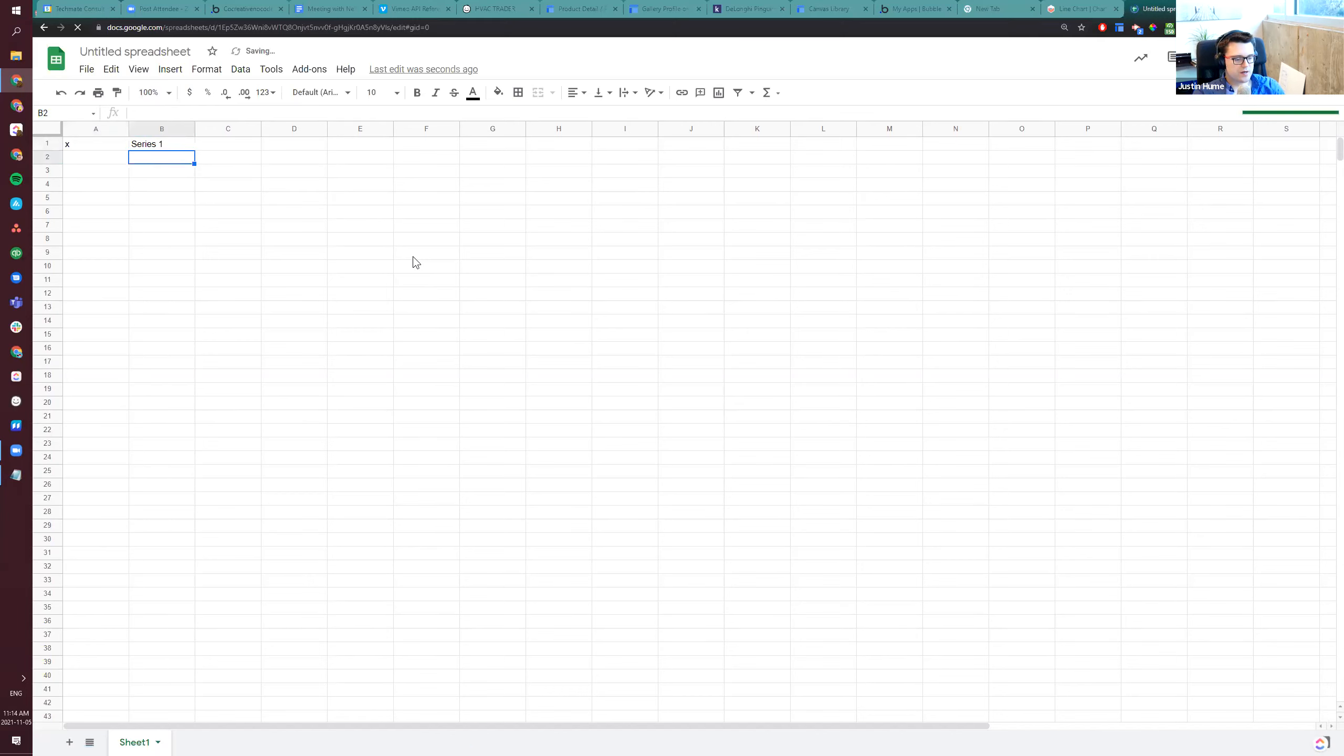
List the years 2012, 2014, 2016 and 2017 under the x header in cells A2 to A5
key("Left")
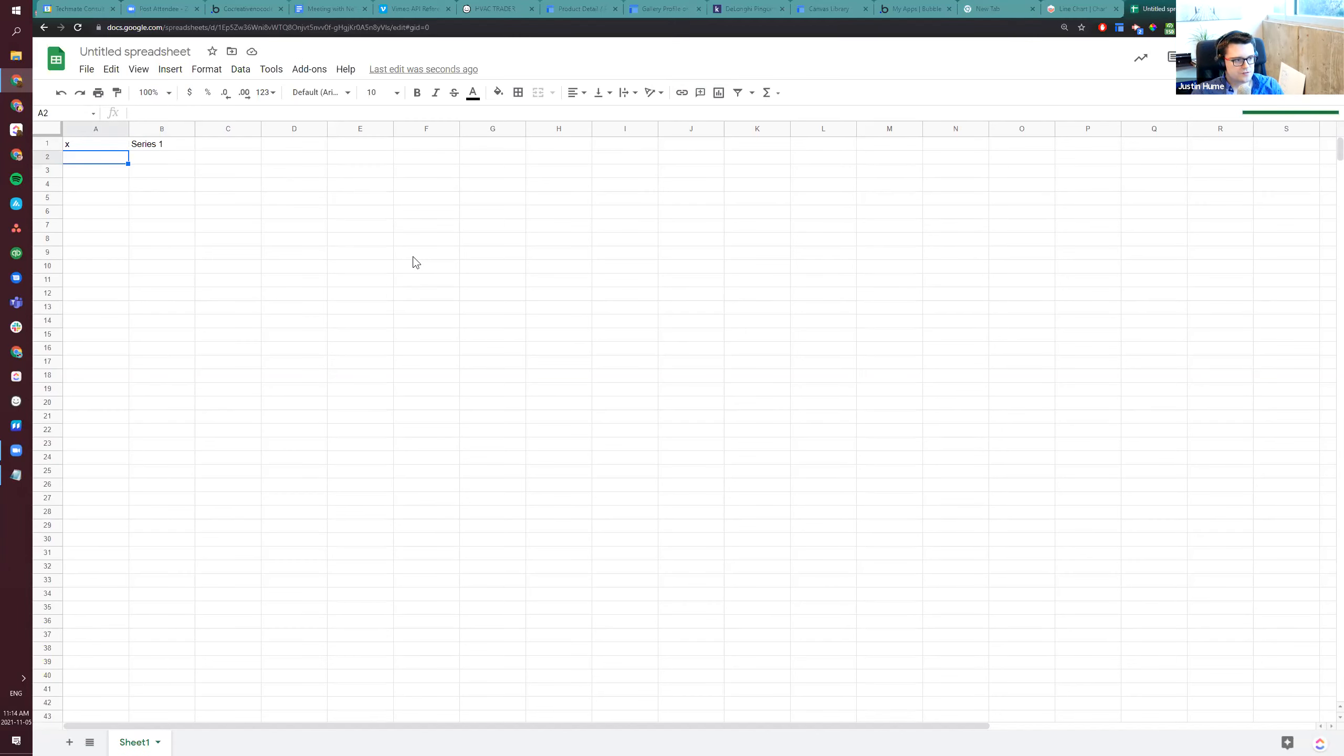
type("2012")
key("Return")
type("2014")
key("Return")
type("2015")
key("BackSpace")
type("6")
key("Return")
type("201")
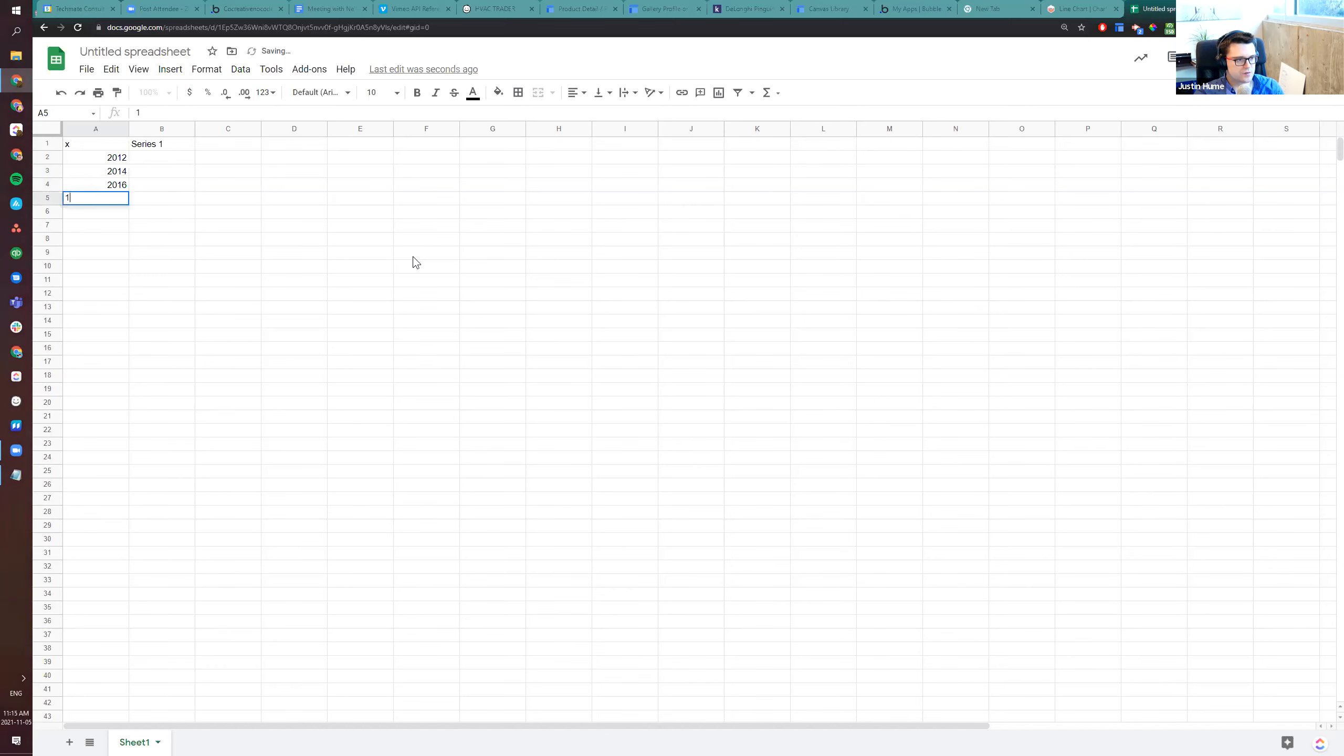
type("7")
key("Return")
key("Up")
key("Right")
key("Up")
key("Up")
key("Up")
key("Up")
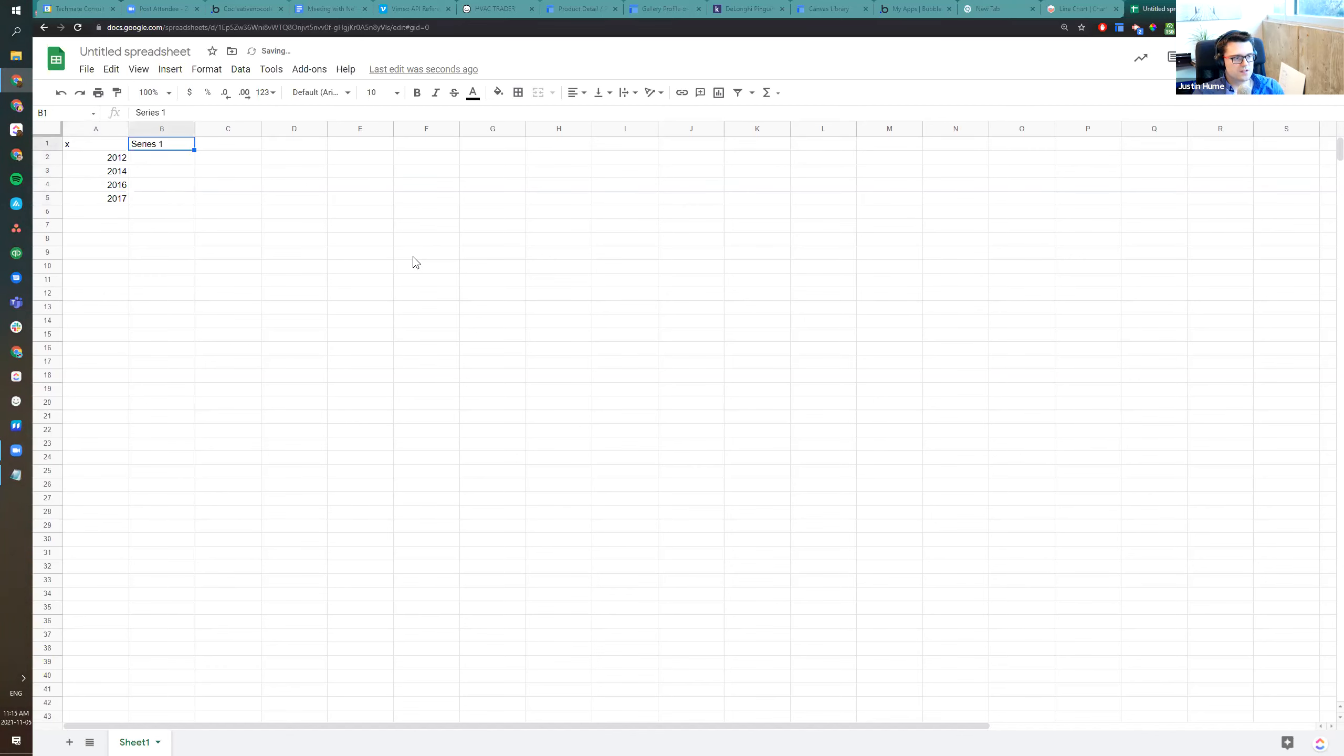
key("Down")
key("Left")
key("shift+Down")
key("shift+Down")
key("shift+Down")
key("Right")
key("Up")
key("Down")
key("Down")
Note the sample pairs "2012 = 30", "2013 = 40" and "2014 = 10" in cells H3 to H5
key("Right")
key("Right")
key("Right")
key("Right")
key("Right")
key("Right")
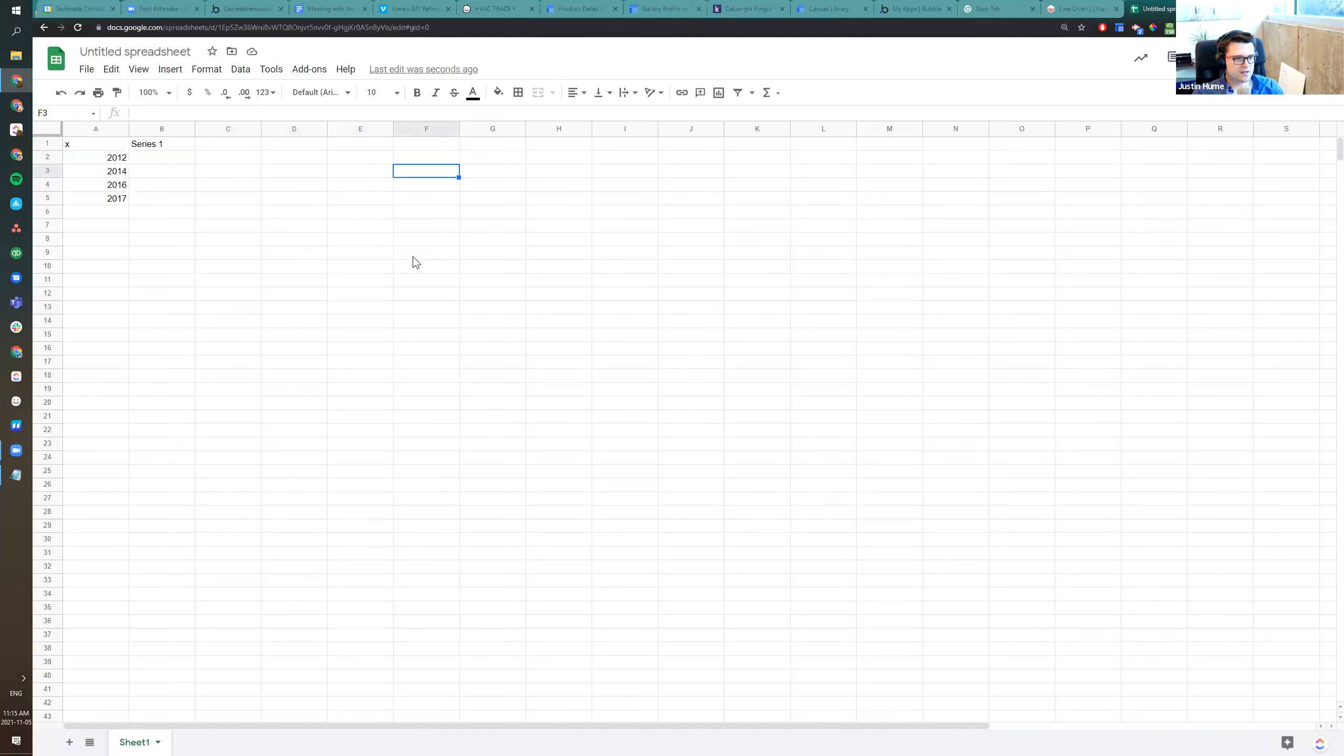
type("20")
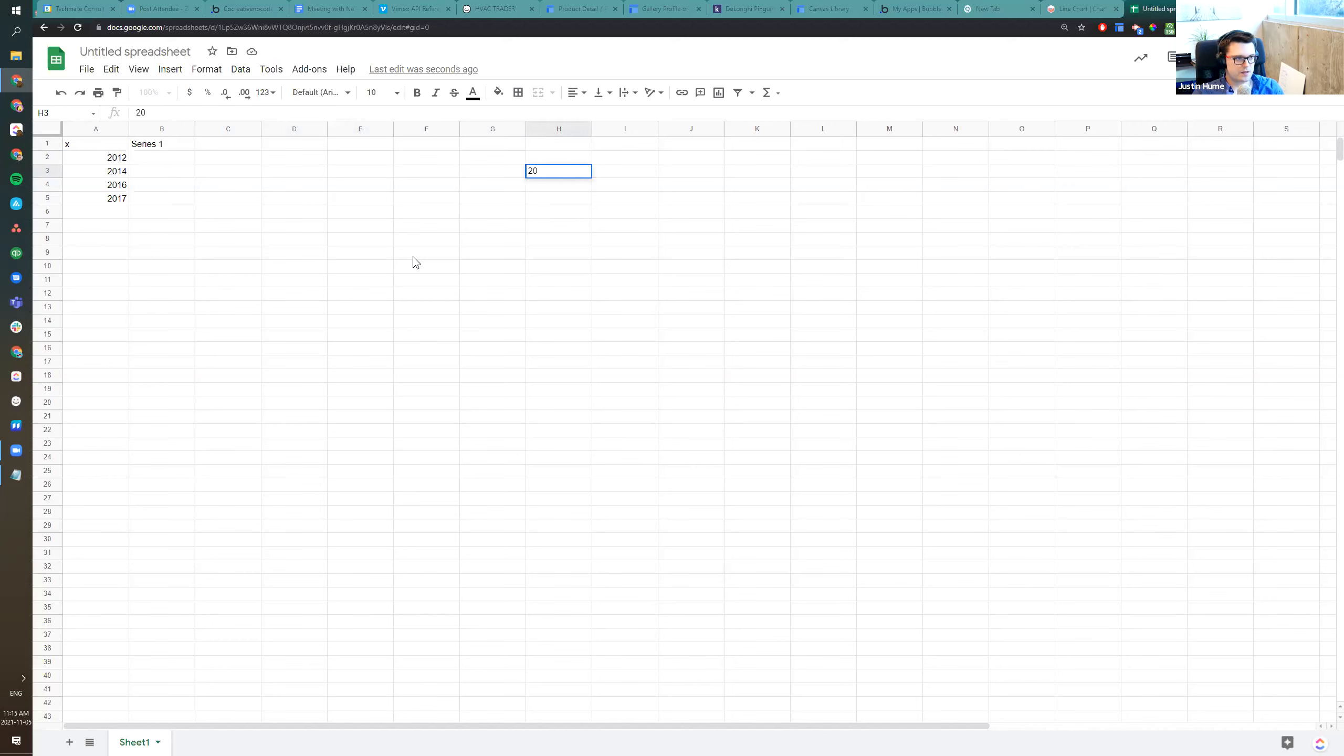
type("12,")
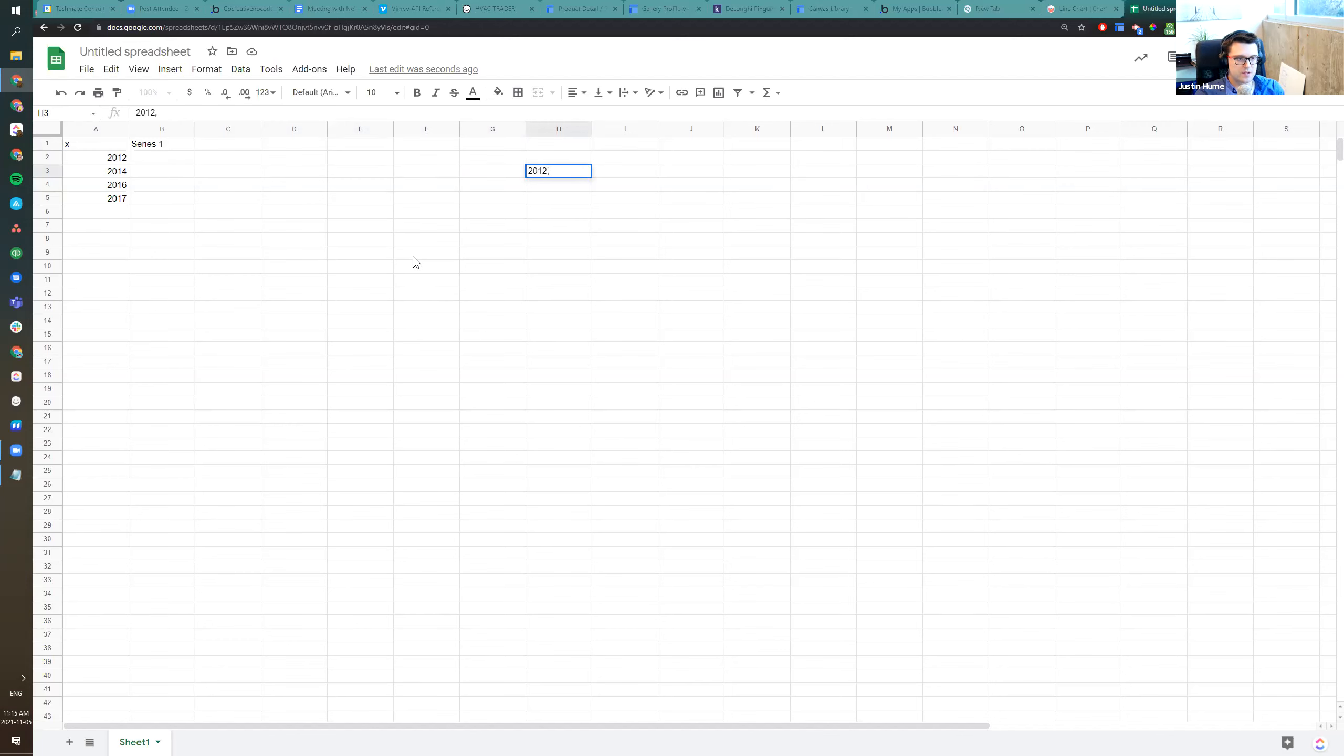
key("BackSpace")
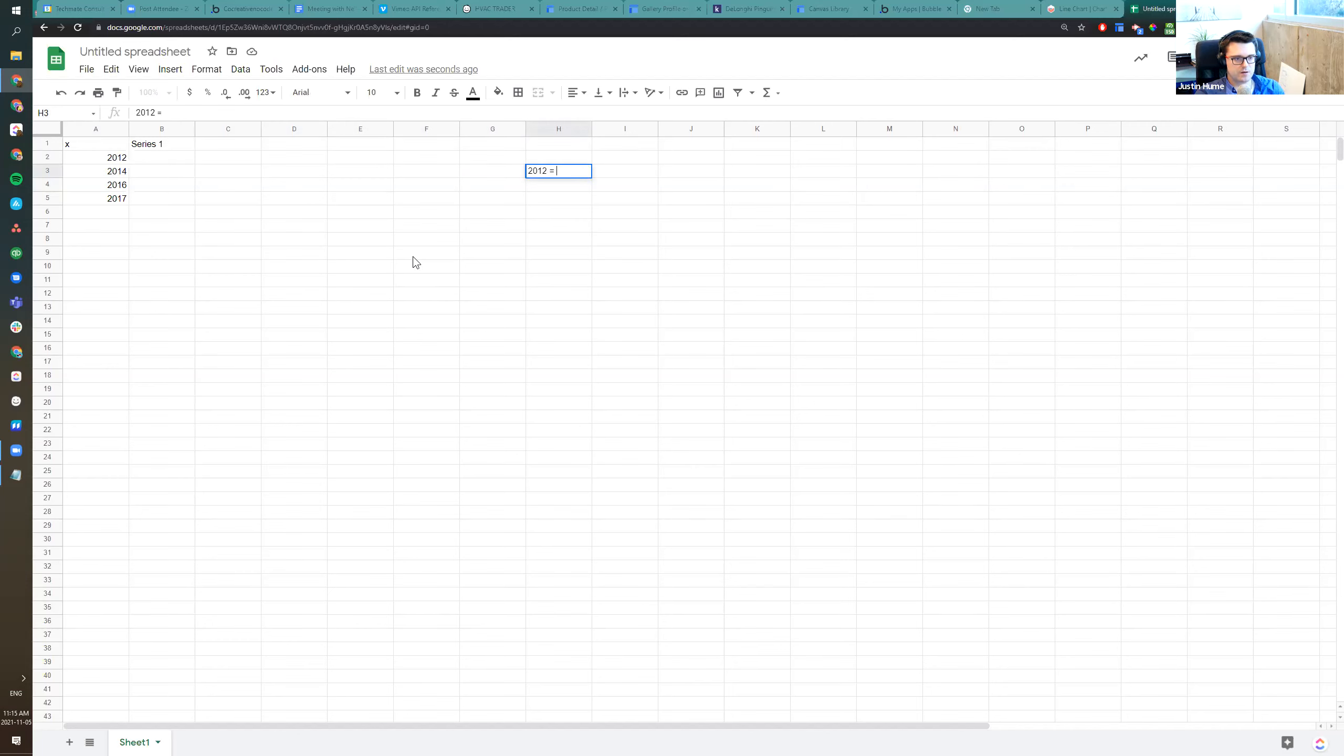
key("Return")
type("2013")
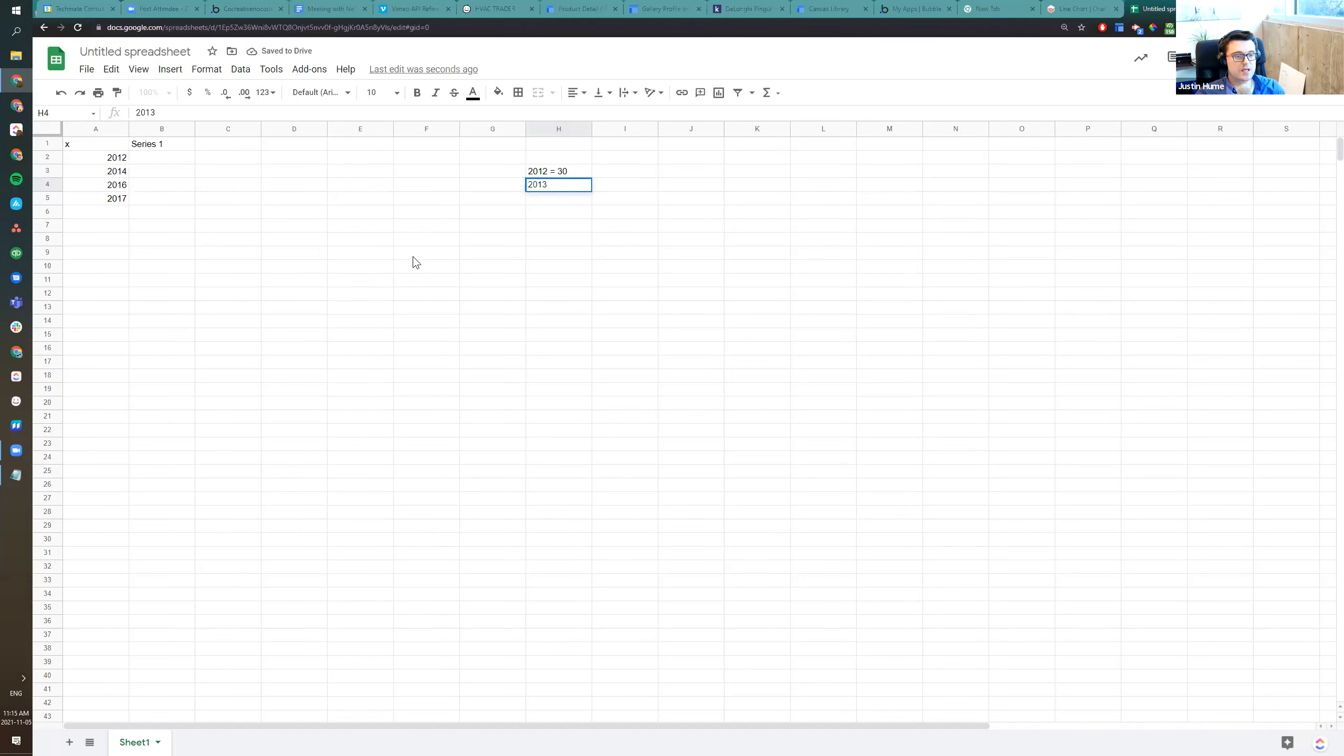
type(" = 40")
key("Return")
type("2014 ")
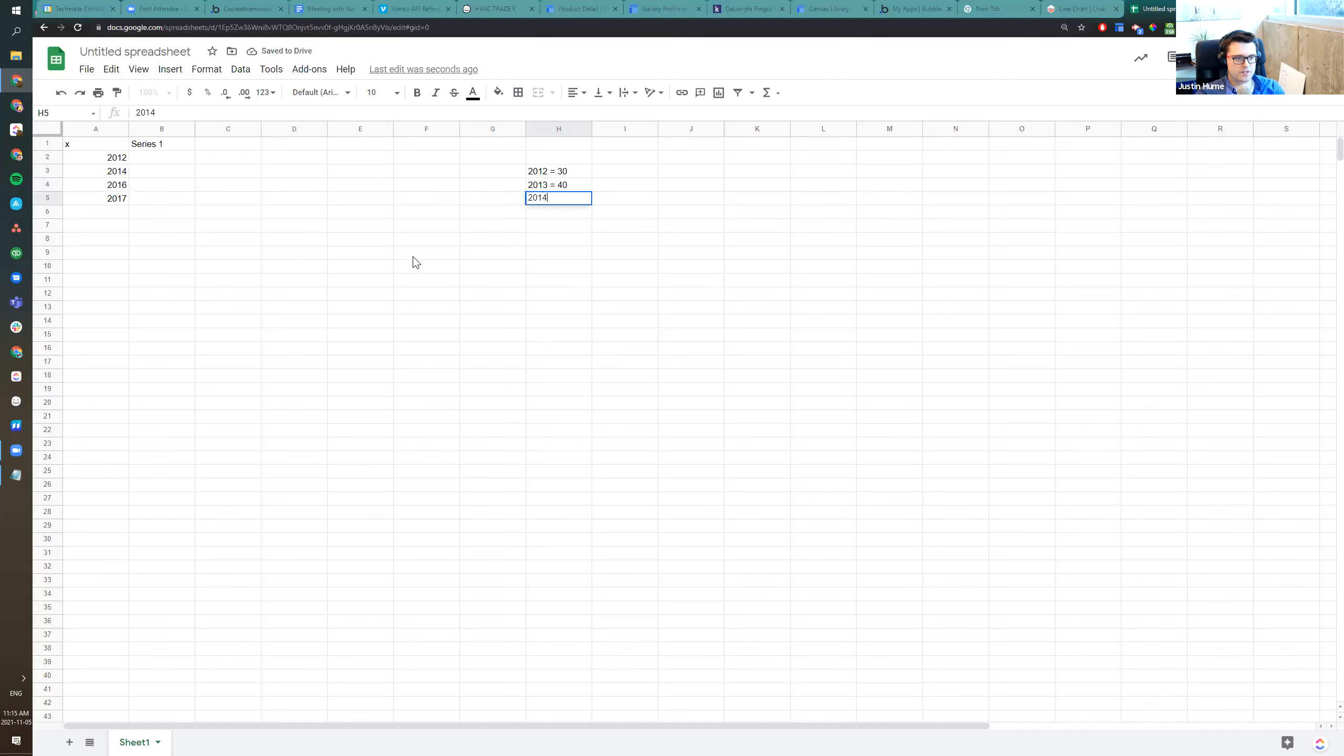
type("= 10")
key("Return")
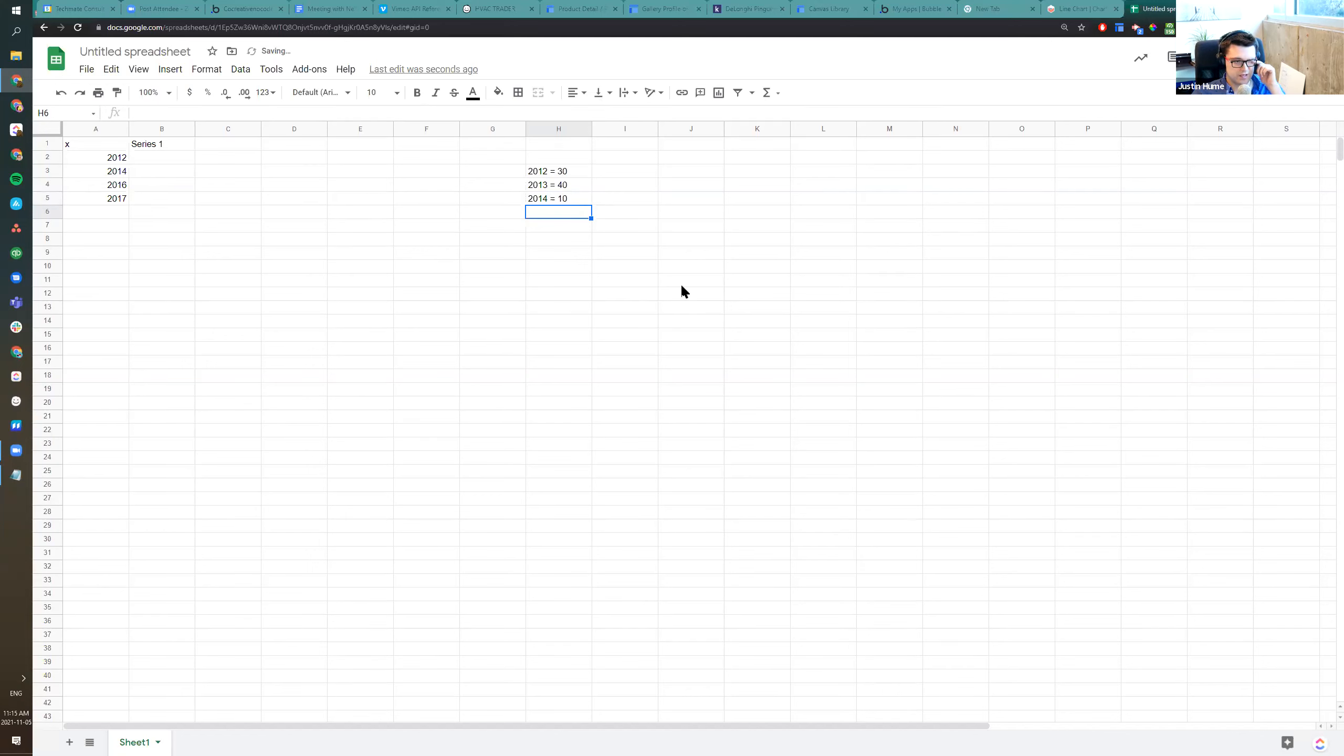
Enter 30, 40 and 10 in cells B2 to B4 under Series 1
left_click(107, 160)
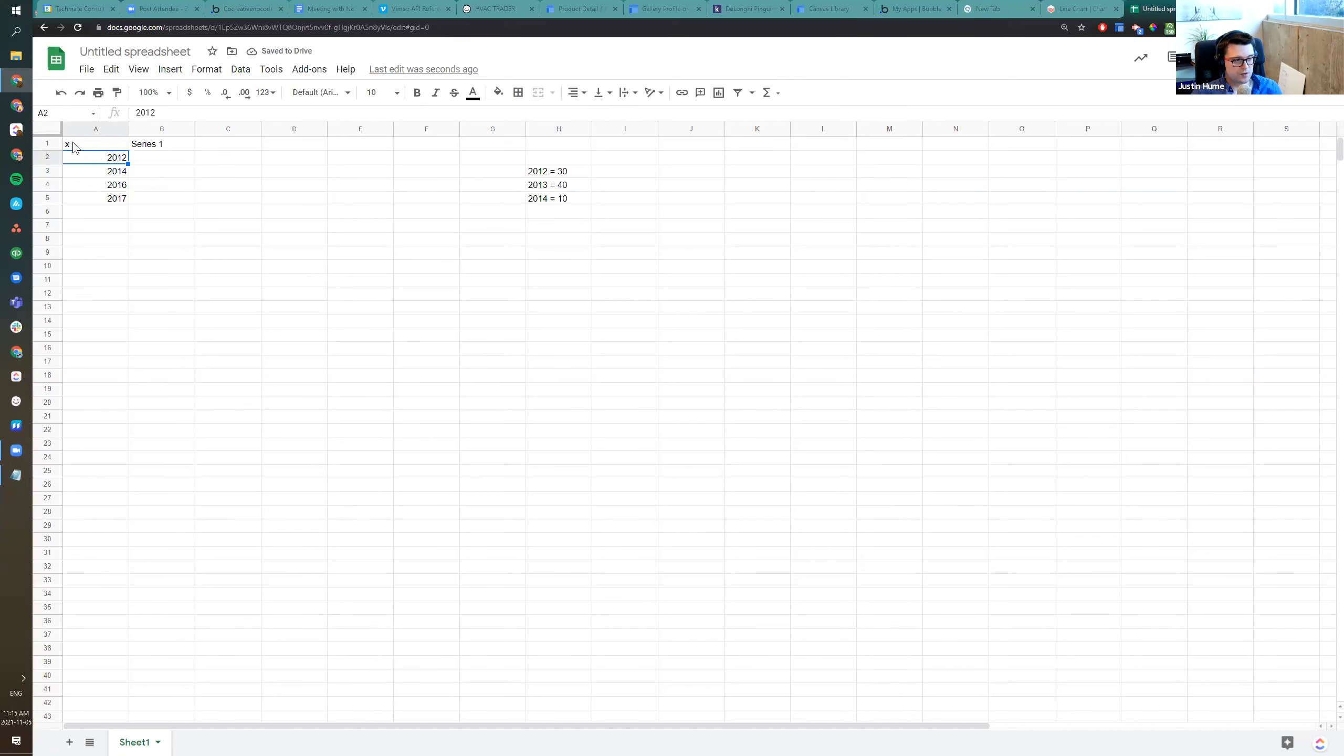
left_click(149, 166)
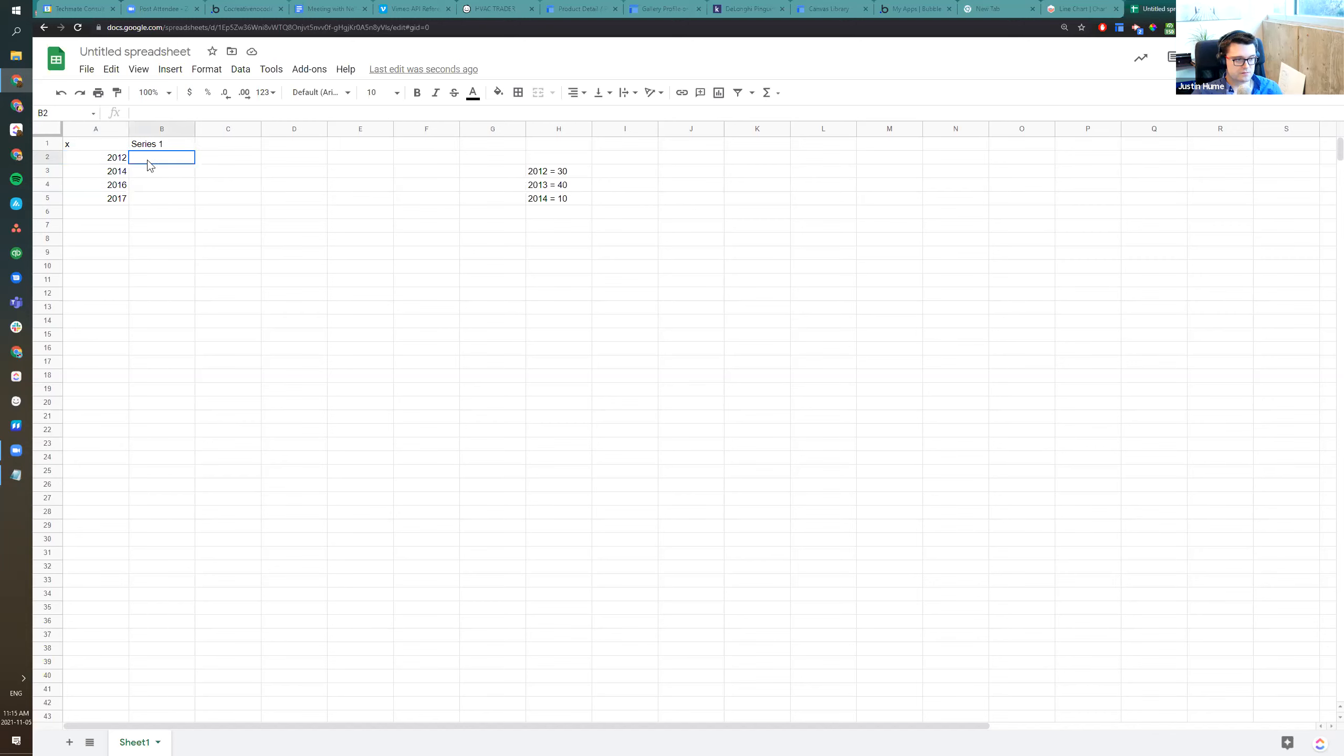
type("30")
key("Return")
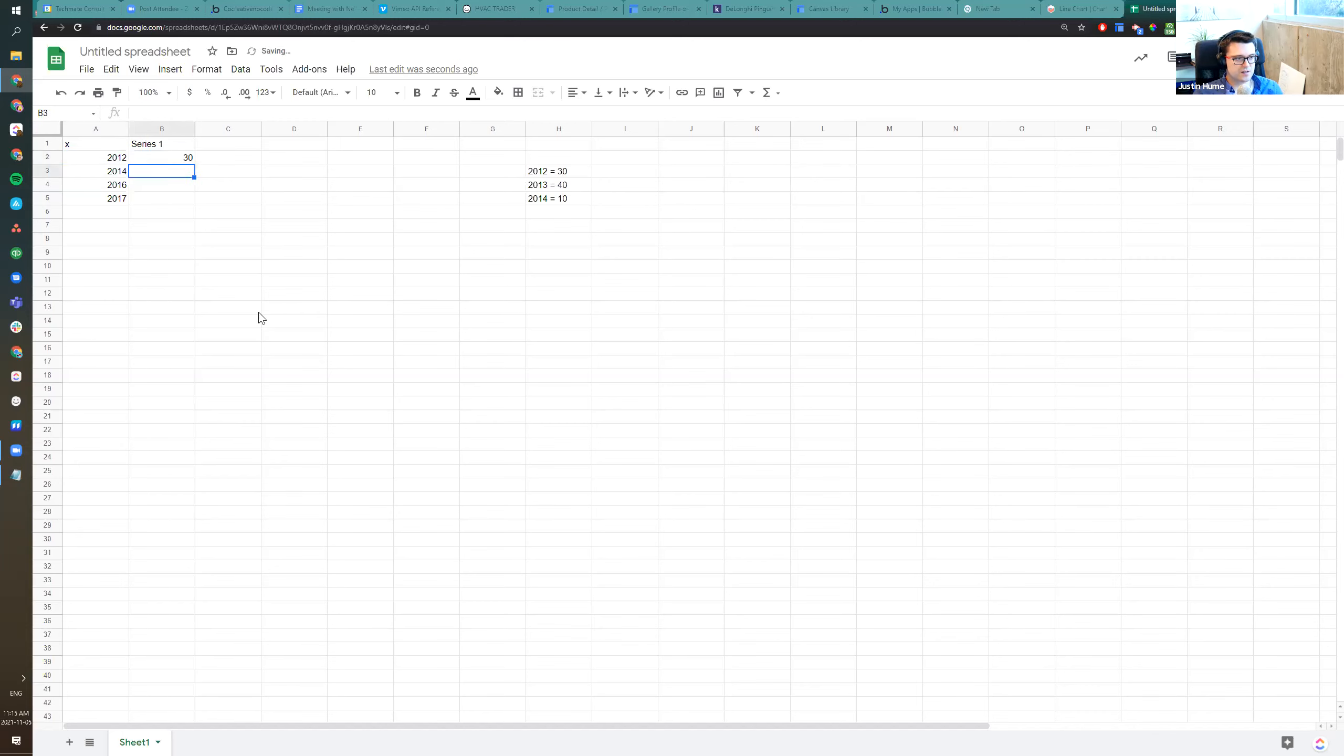
type("40")
key("Return")
type("10")
key("Return")
key("Up")
key("Left")
key("Up")
key("Up")
key("Right")
key("Down")
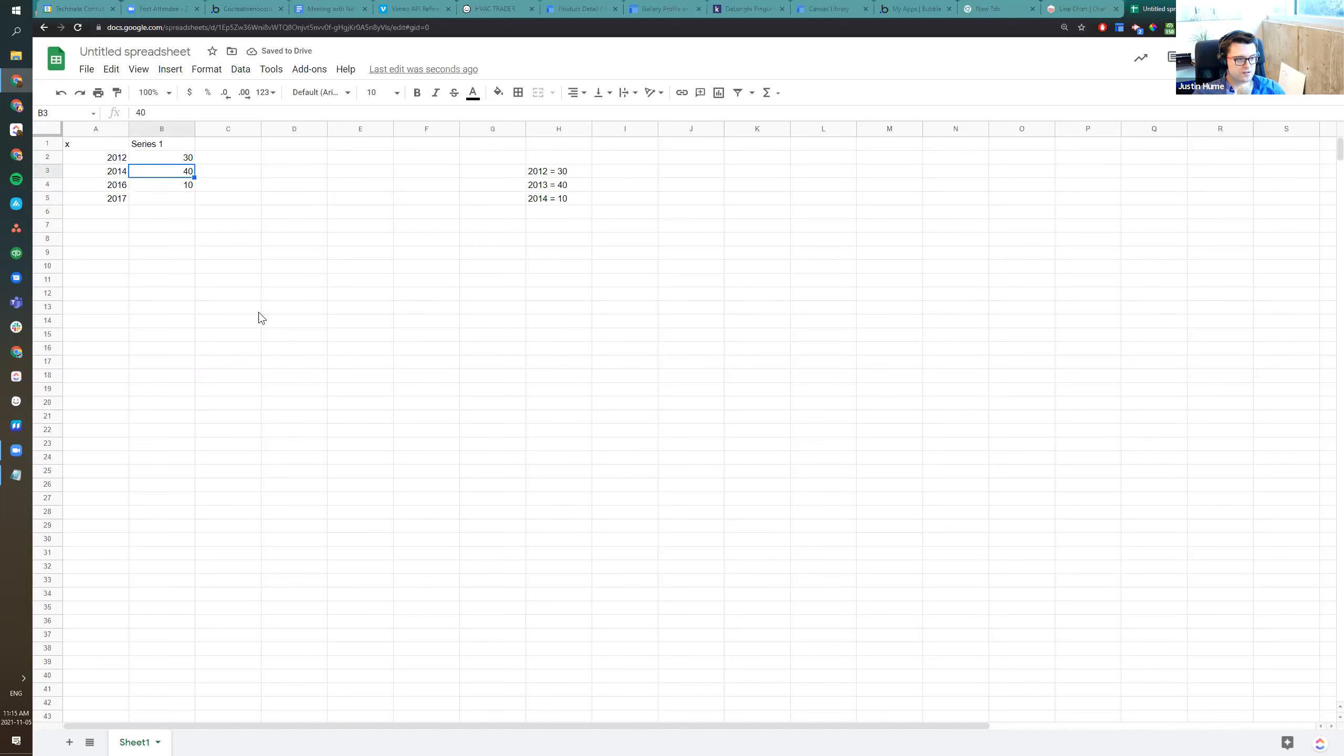
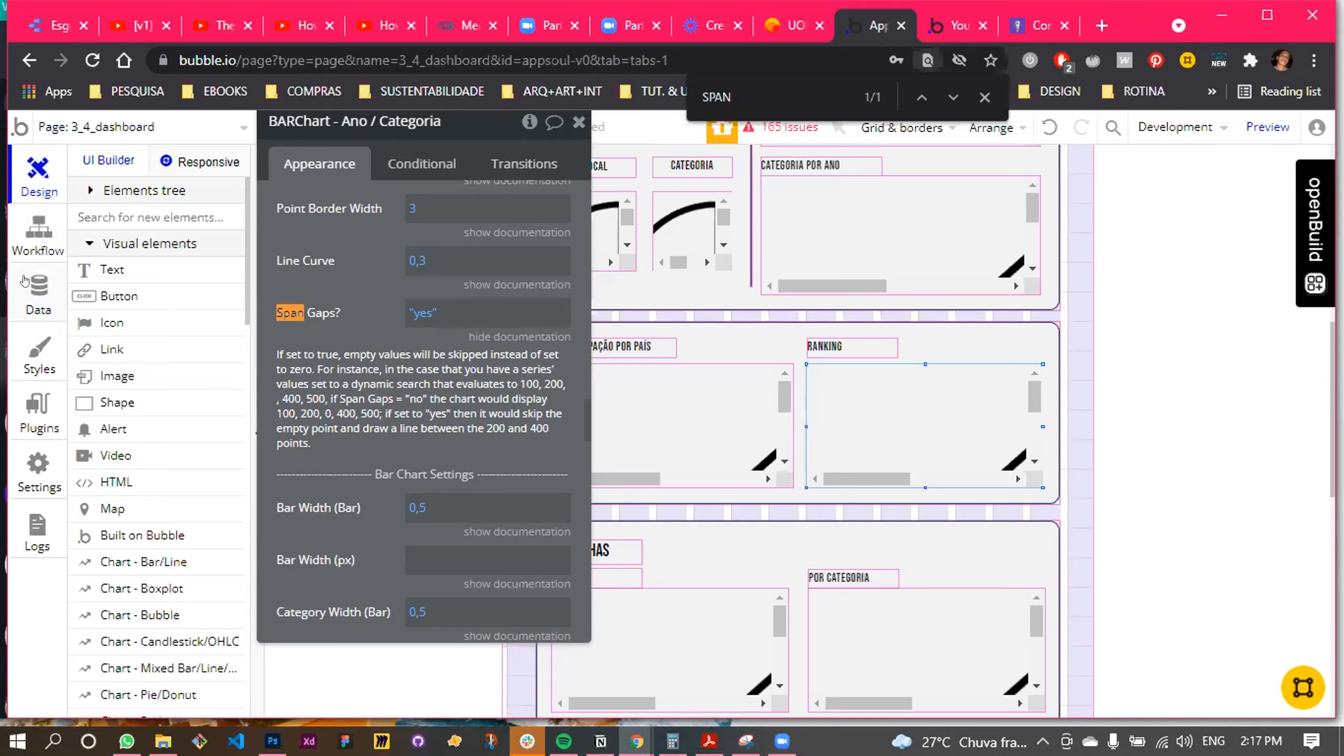
Switch to the Bubble app data, filter the database views by "RANK" and display the All DIÁRIO_RANKINGS view
left_click(367, 209)
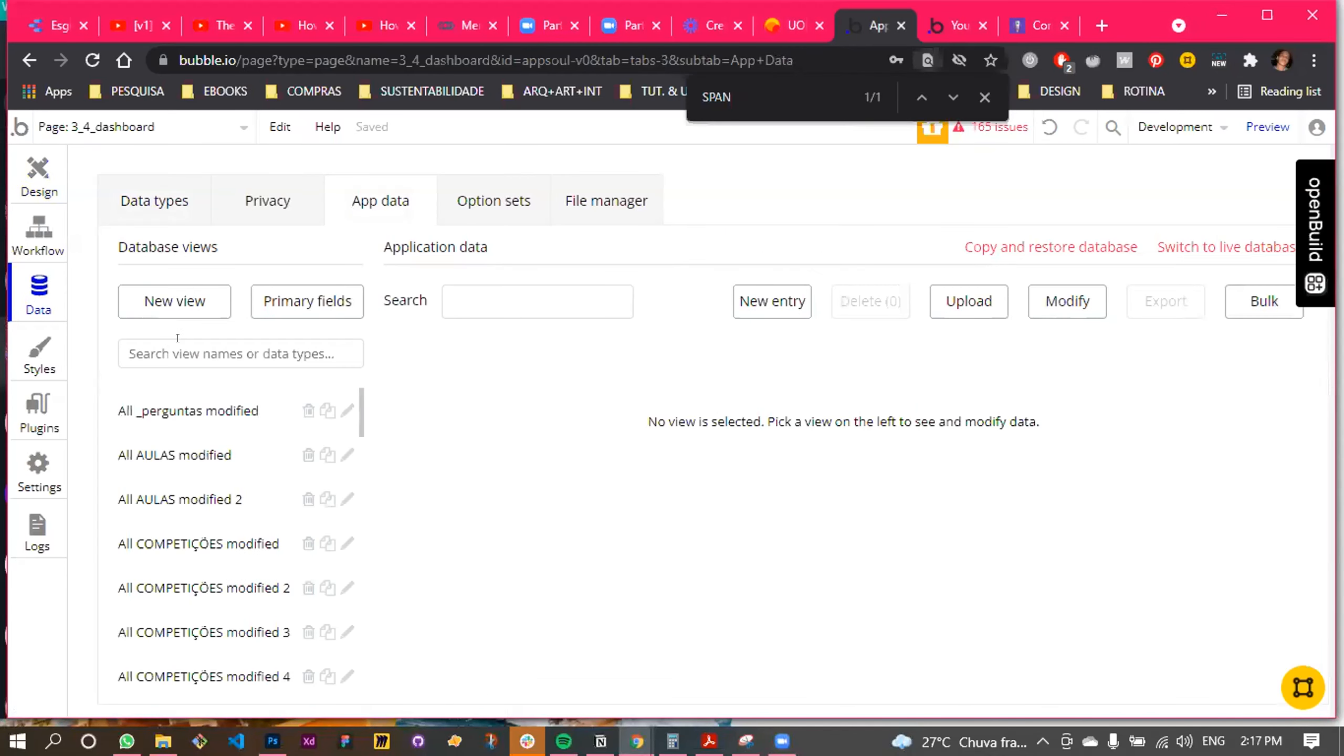
scroll(209, 481, "down", 2)
left_click(210, 341)
type("RA")
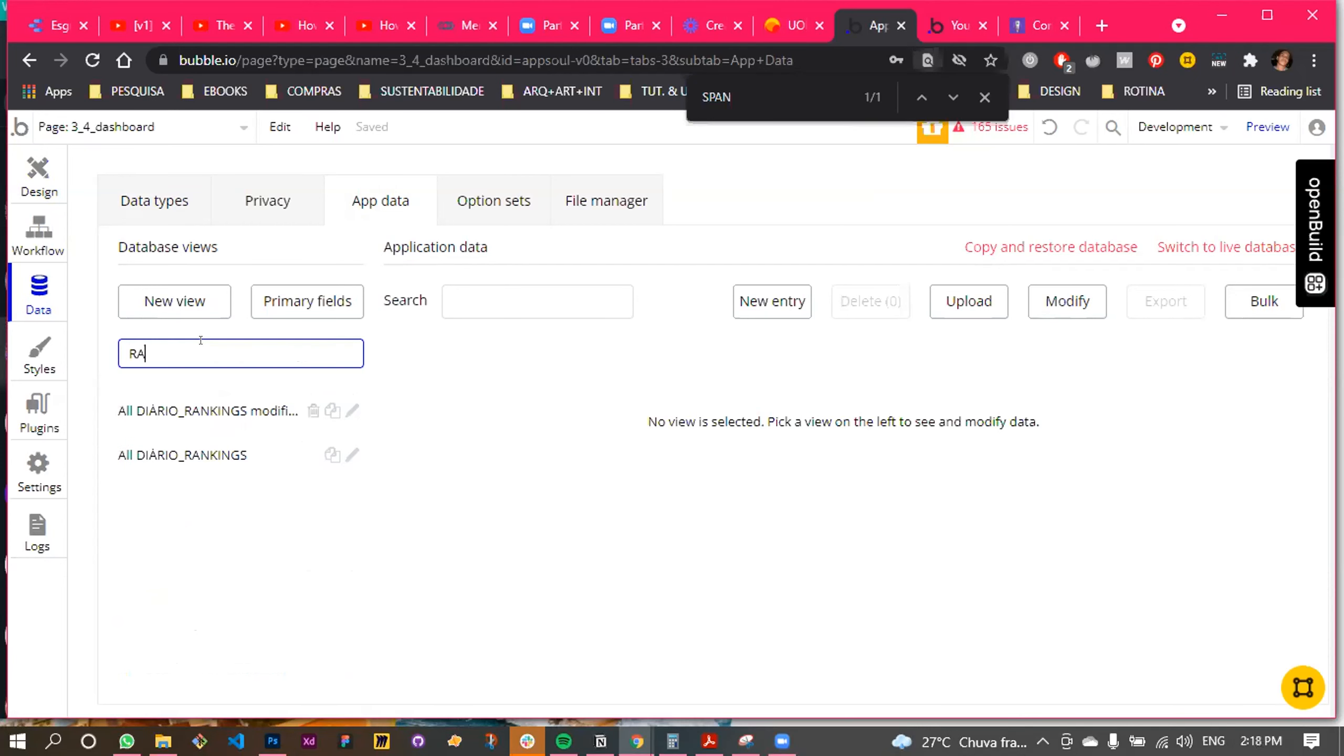
type("NK")
left_click(211, 455)
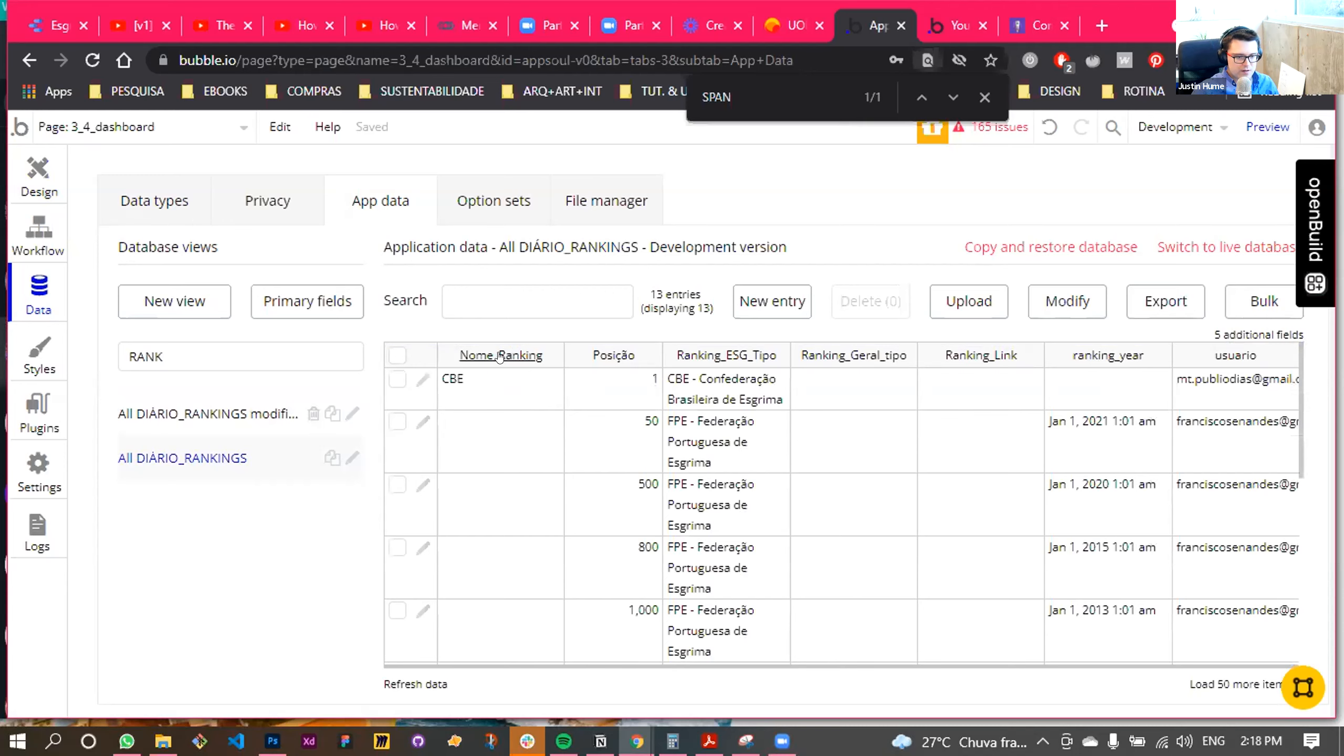
Move the usuario column to the front of the rankings table, sort by usuario, and review each entry's type and year
left_click(1236, 356)
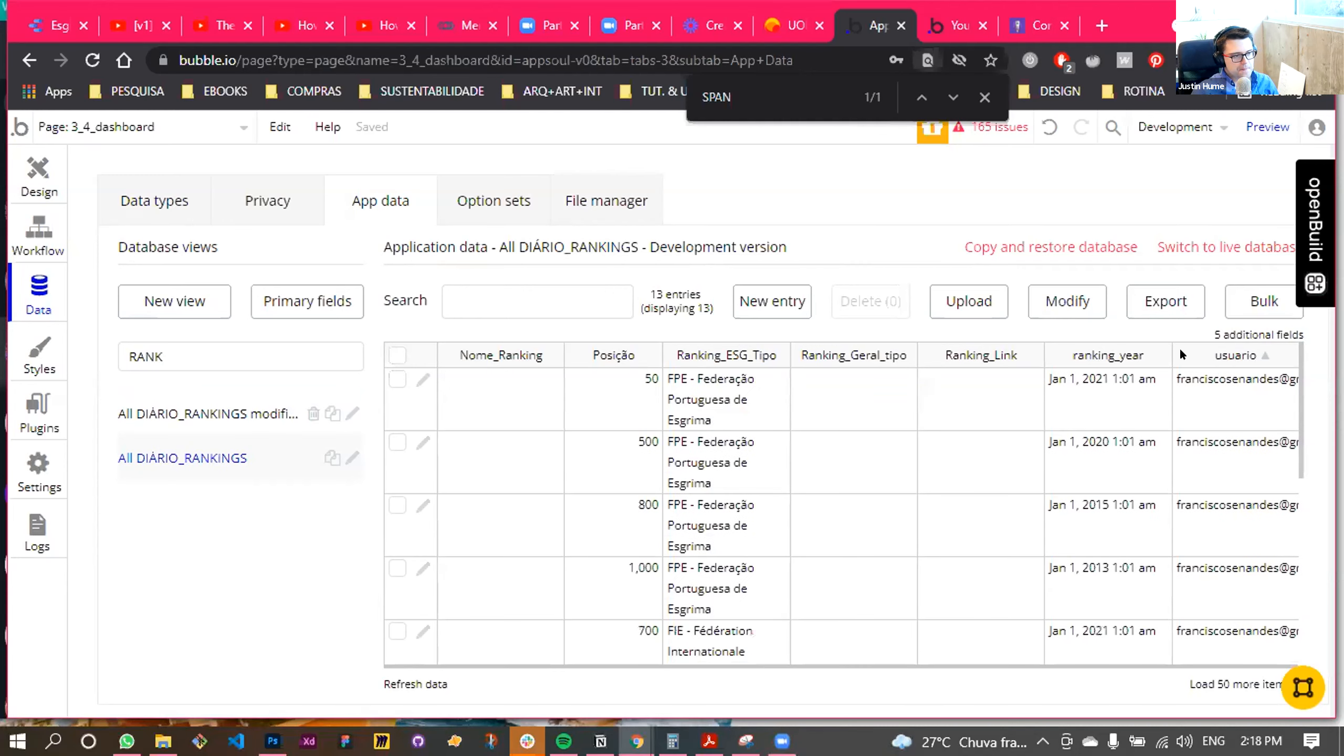
mouse_move(1160, 341)
left_mouse_down()
mouse_move(444, 360)
mouse_move(493, 356)
left_mouse_up()
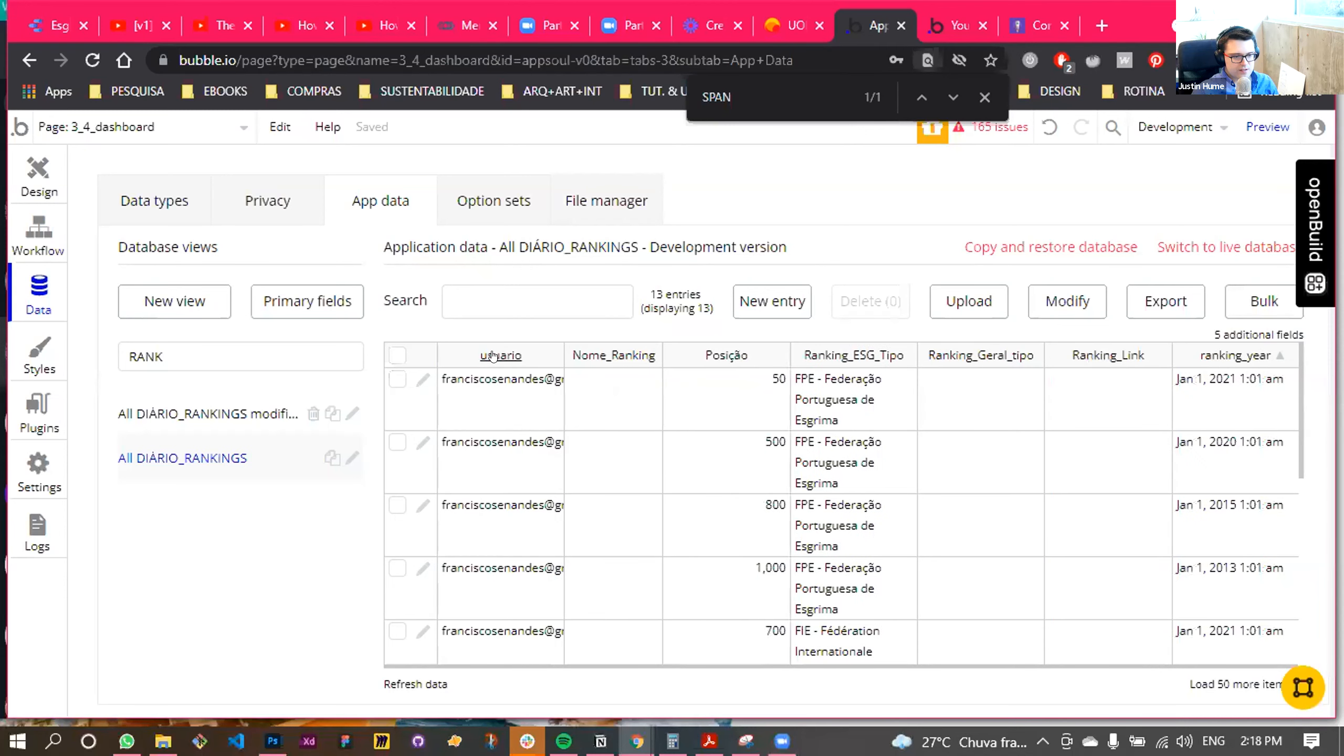
left_click(497, 355)
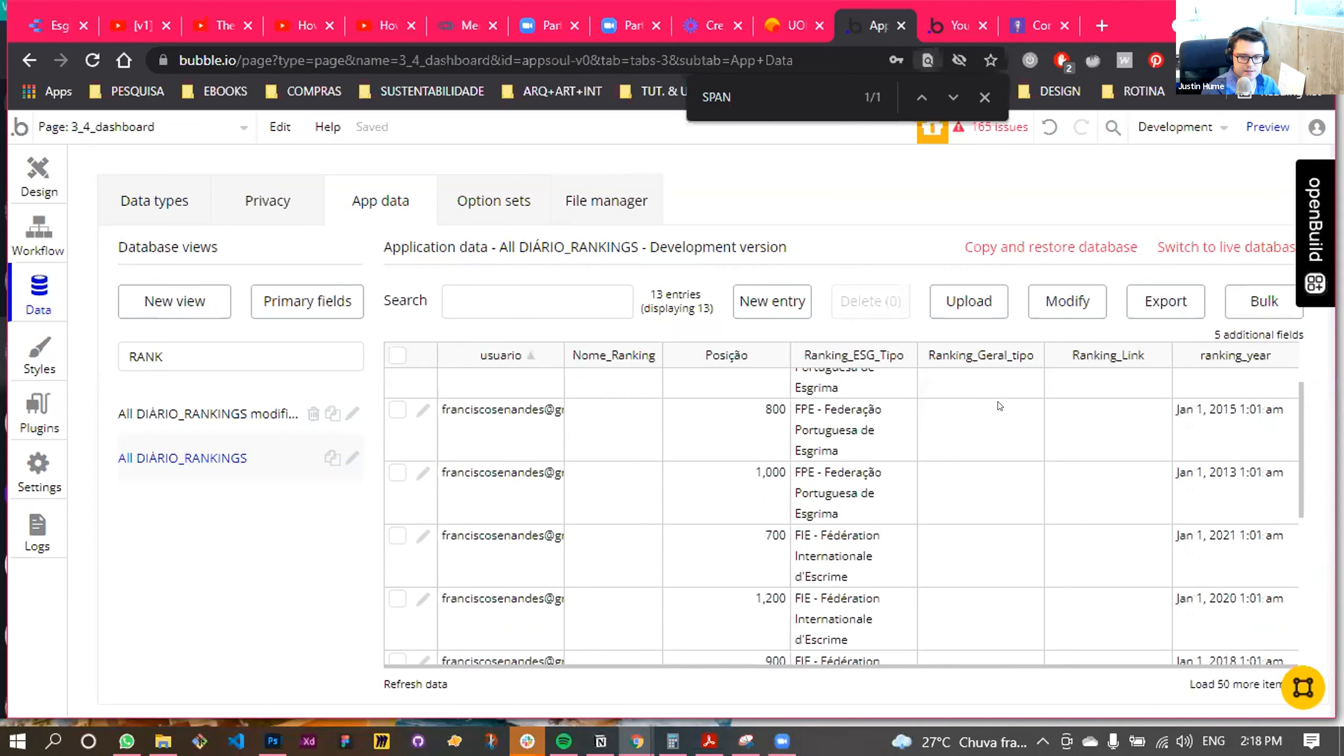
mouse_move(1170, 344)
left_mouse_down()
mouse_move(1129, 358)
mouse_move(947, 354)
left_mouse_up()
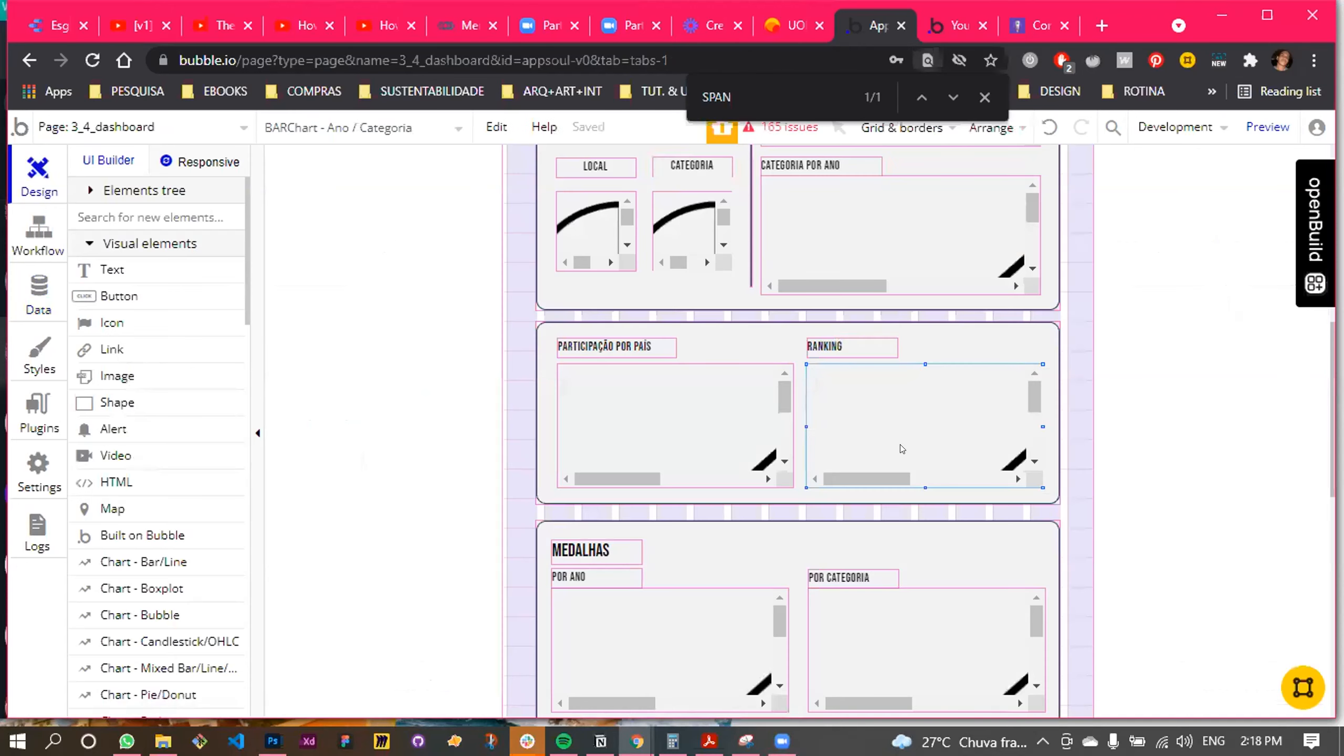
Return to the Ranking chart's settings and inspect the DIÁRIO_RANKINGS search constraints and sorting behind its X Axis Values
double_click(900, 444)
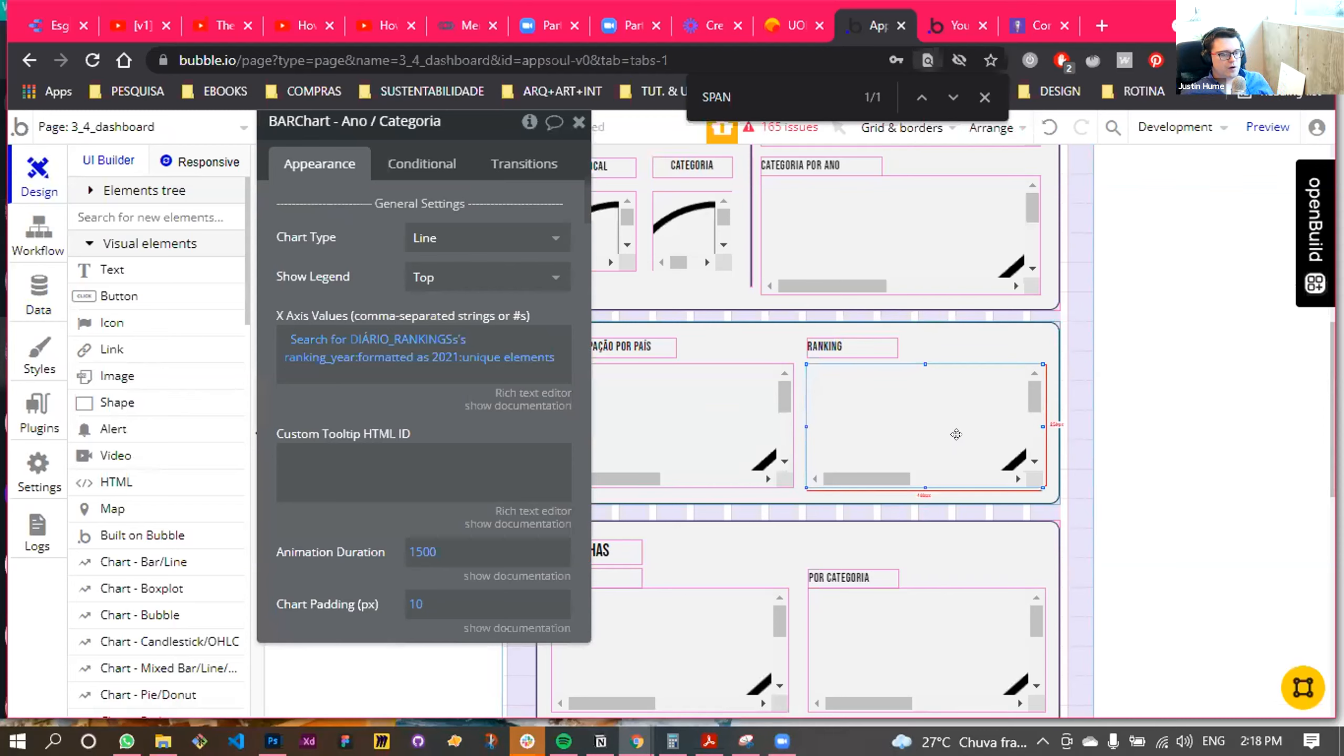
scroll(368, 374, "down", 10)
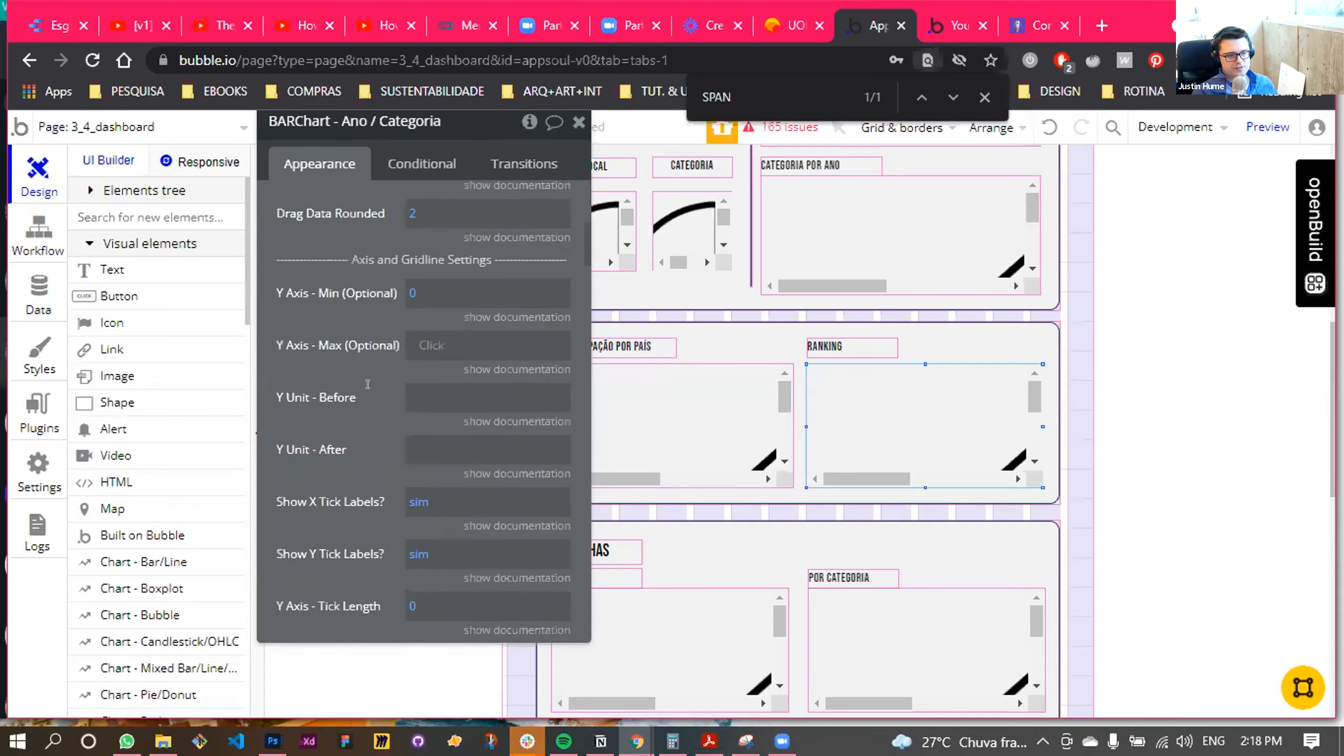
scroll(359, 385, "up", 12)
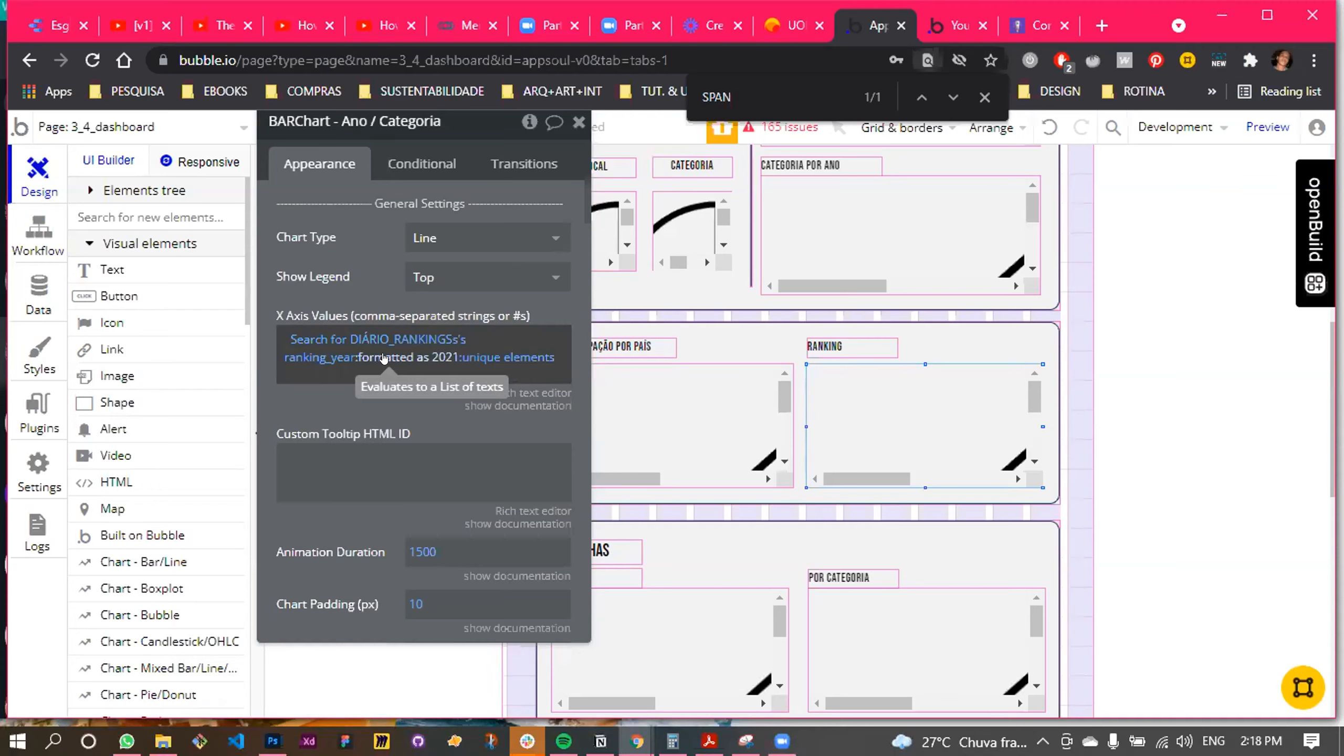
left_click(353, 340)
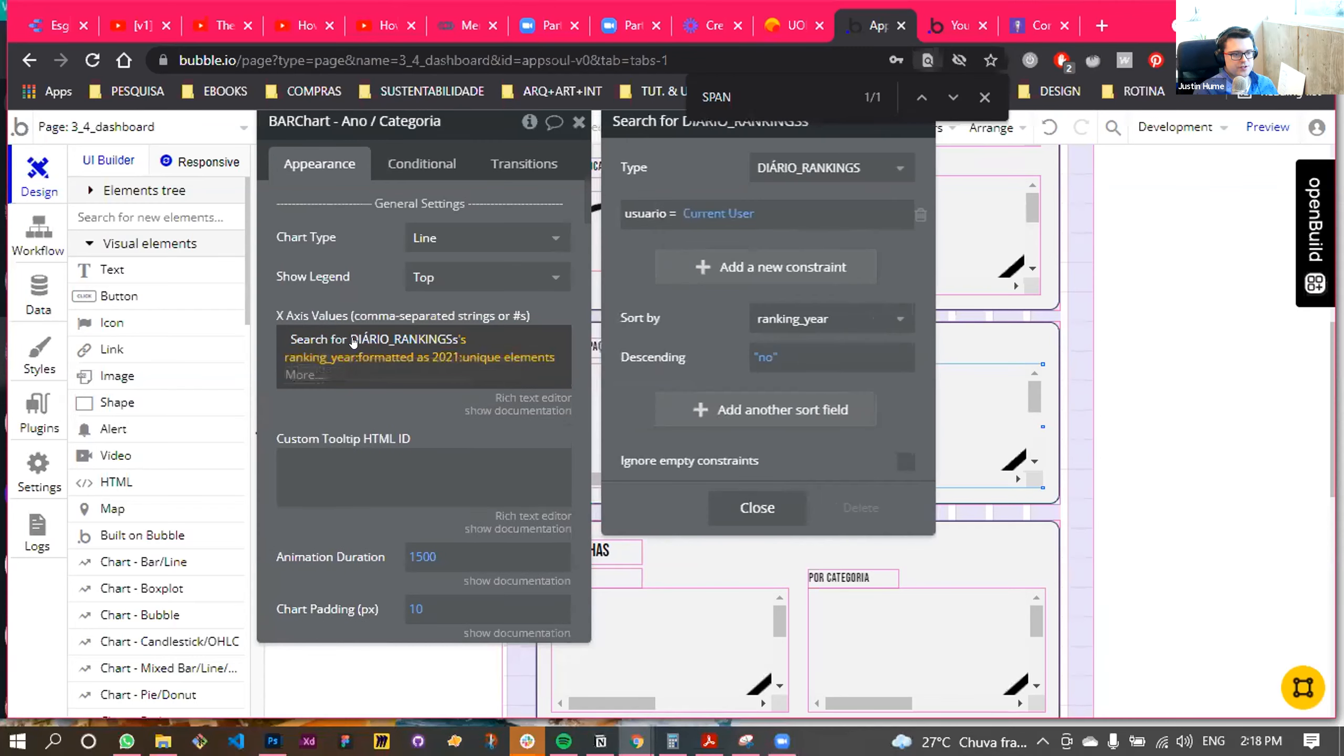
left_click(353, 340)
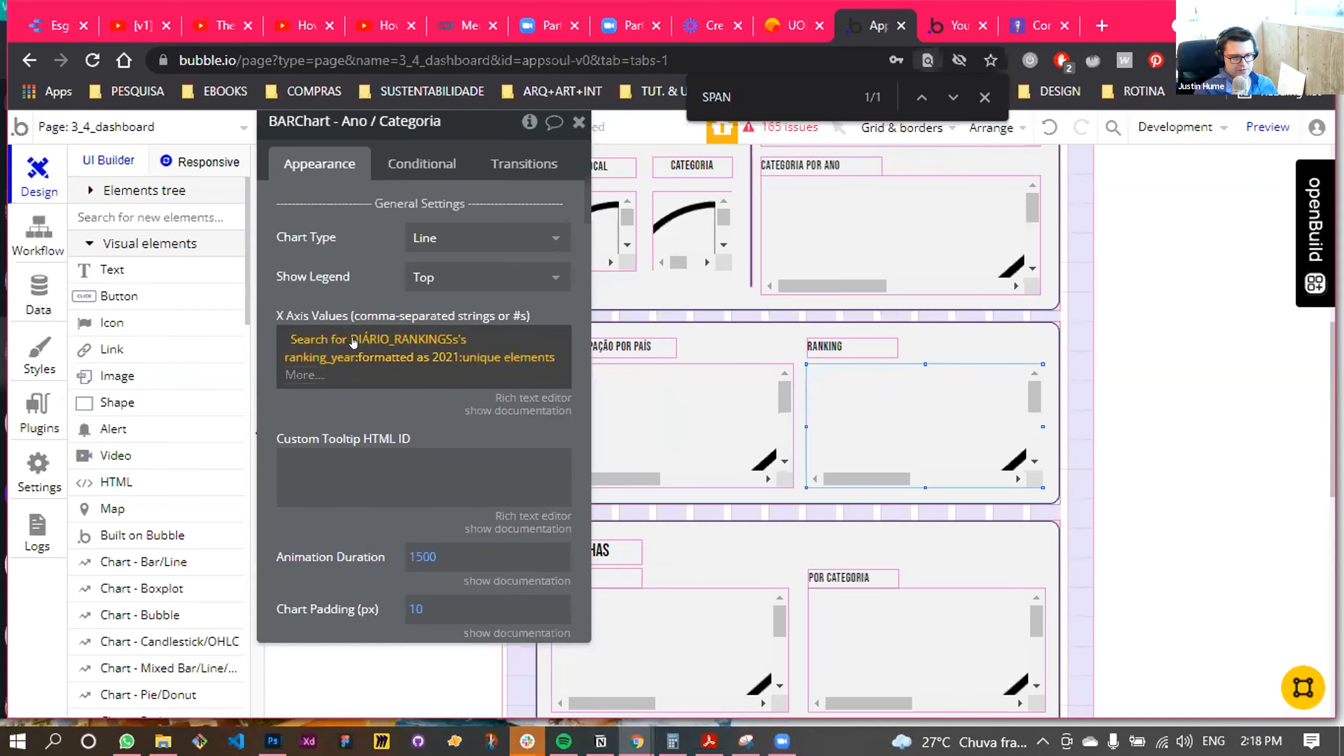
left_click(353, 341)
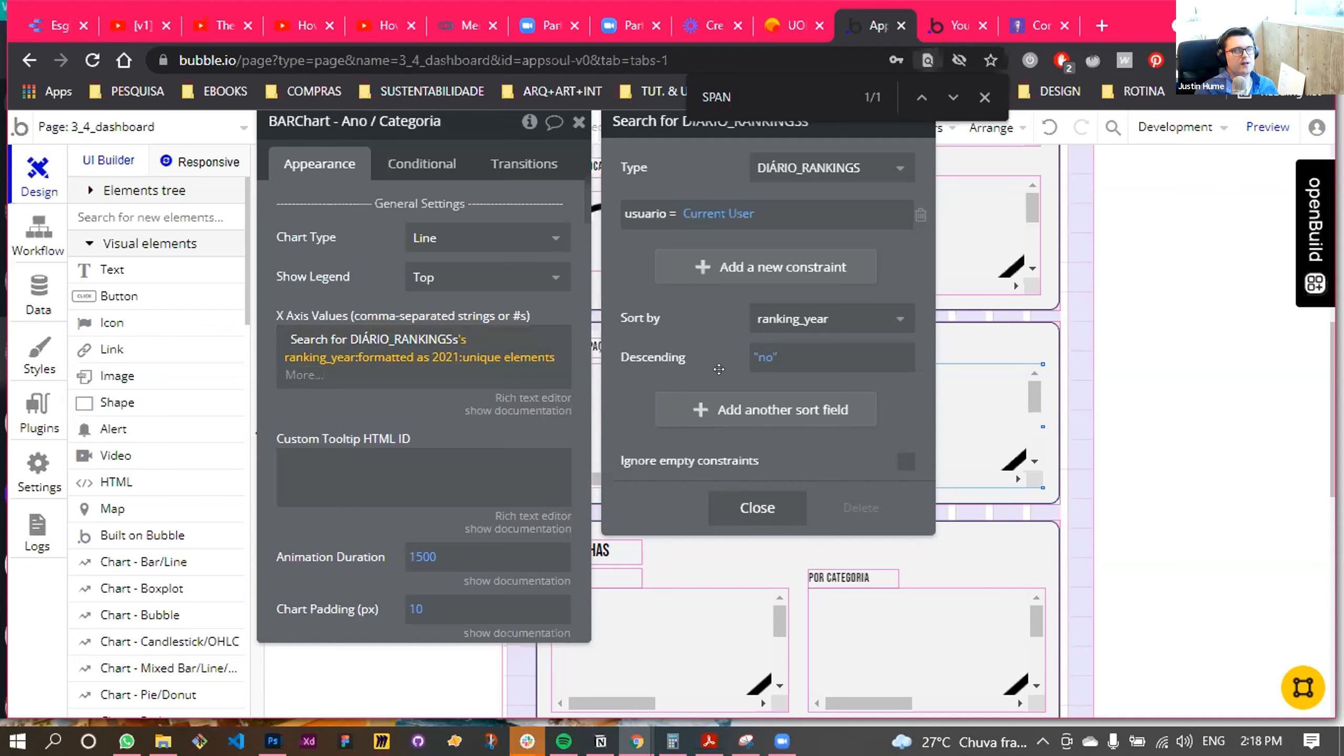
left_click(736, 503)
Replace the ranking_year, date formatting and unique elements parts of the X Axis Values expression with ":grouped by"
left_click(475, 358)
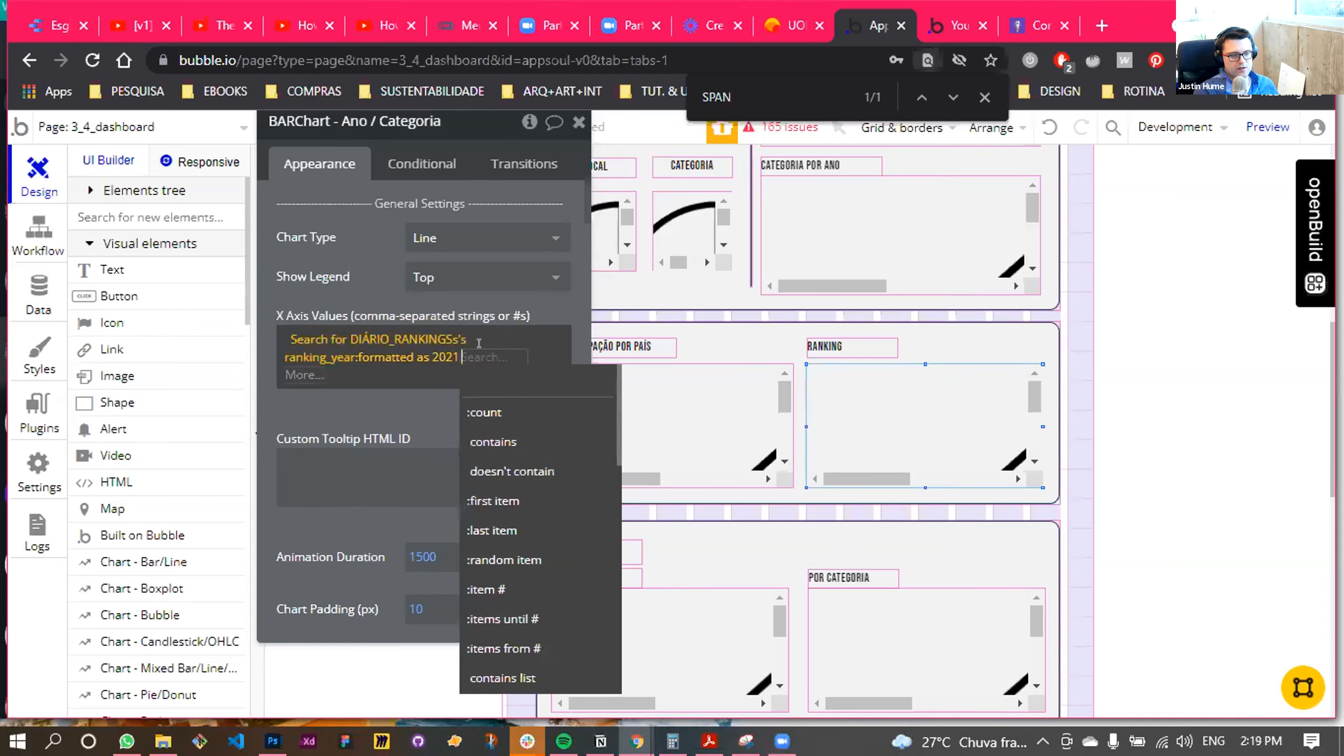
key("BackSpace")
key("BackSpace")
key("BackSpace")
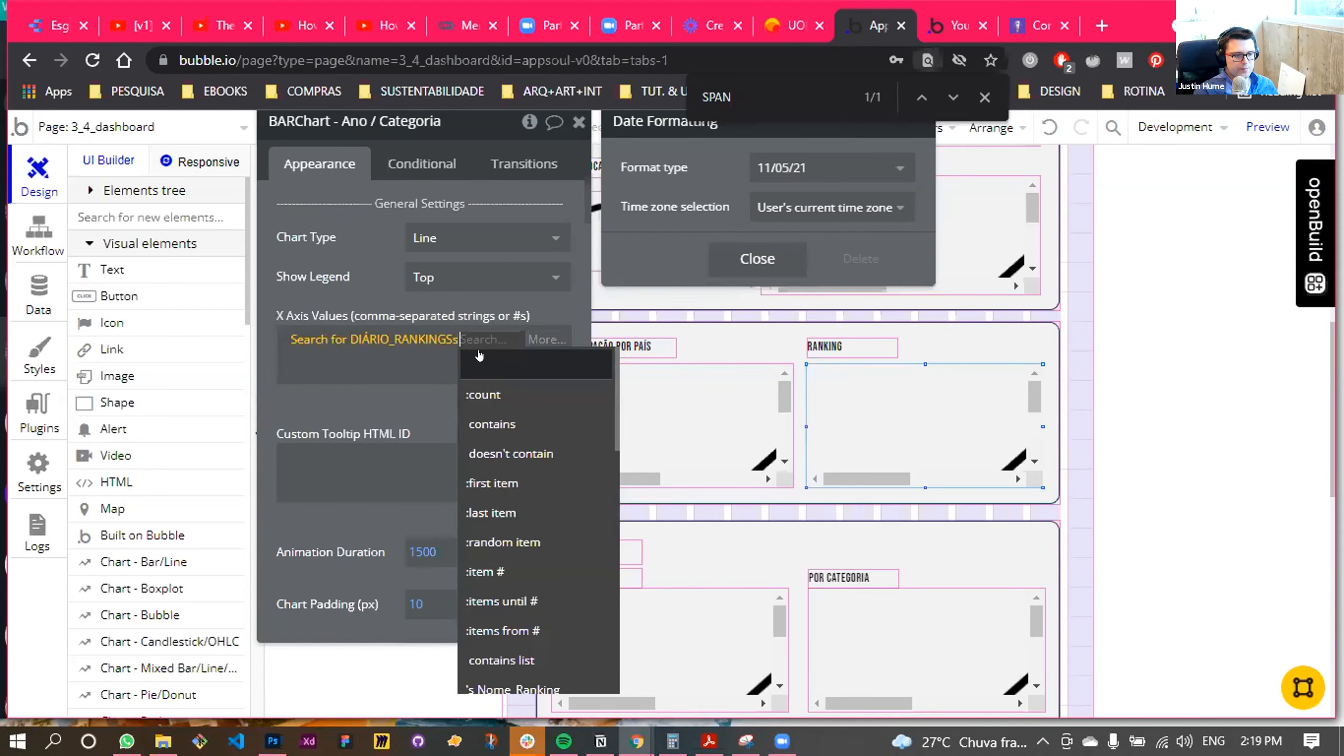
type("group")
left_click(482, 392)
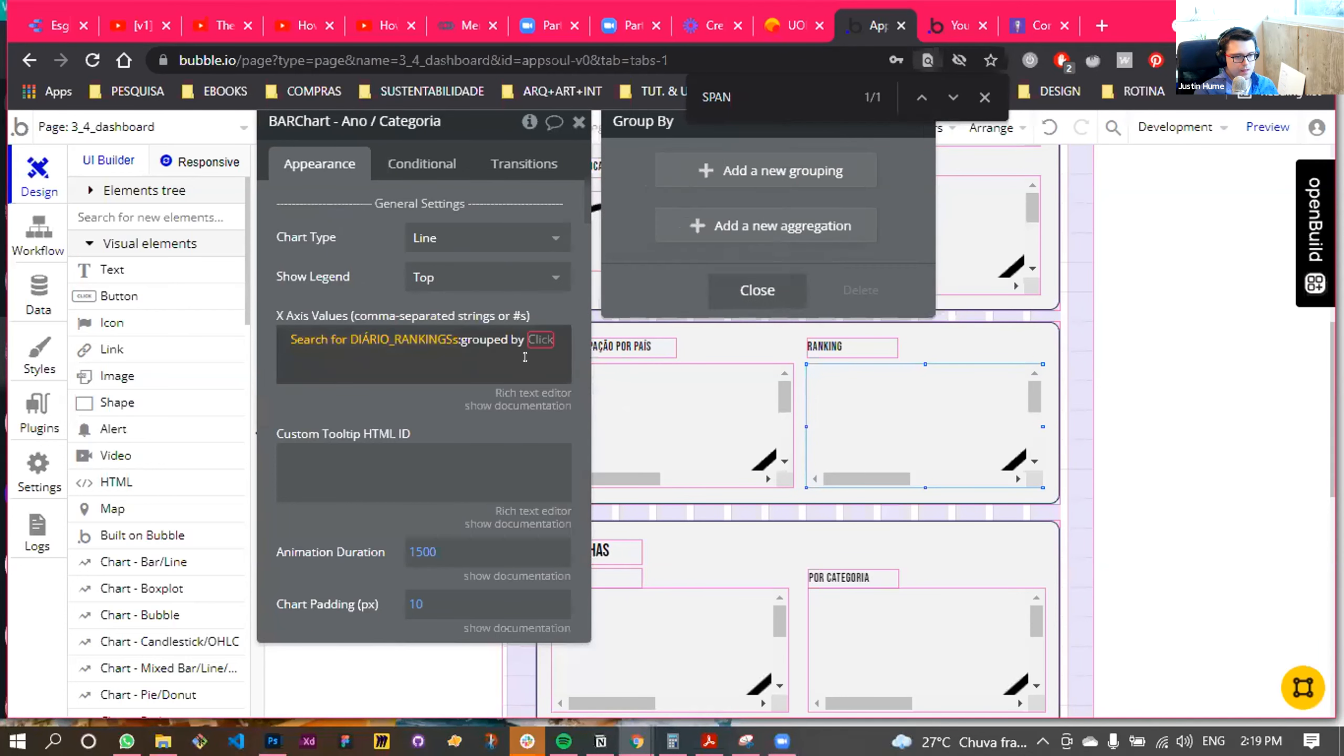
Group the X Axis Values search by ranking_year using the Month grouping type with an interval of 12 months
left_click(984, 97)
left_click(789, 170)
left_click(777, 168)
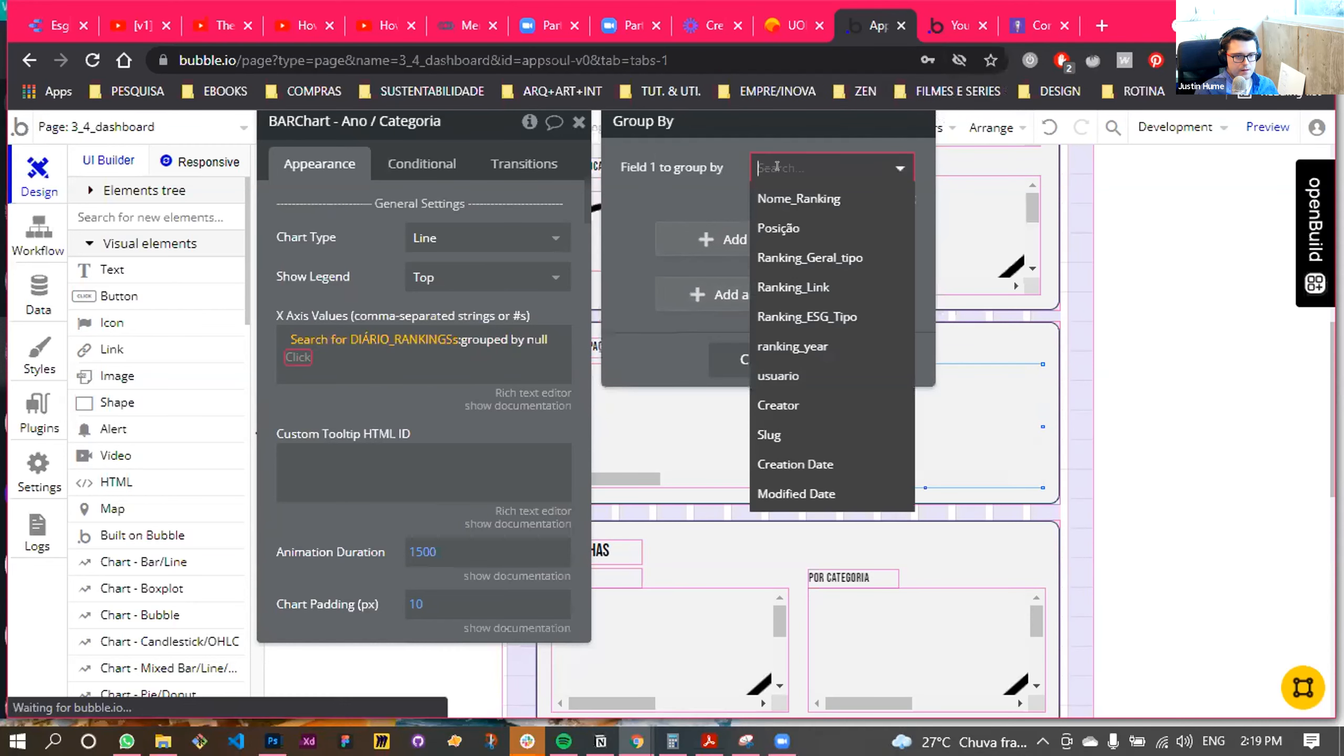
type("YE")
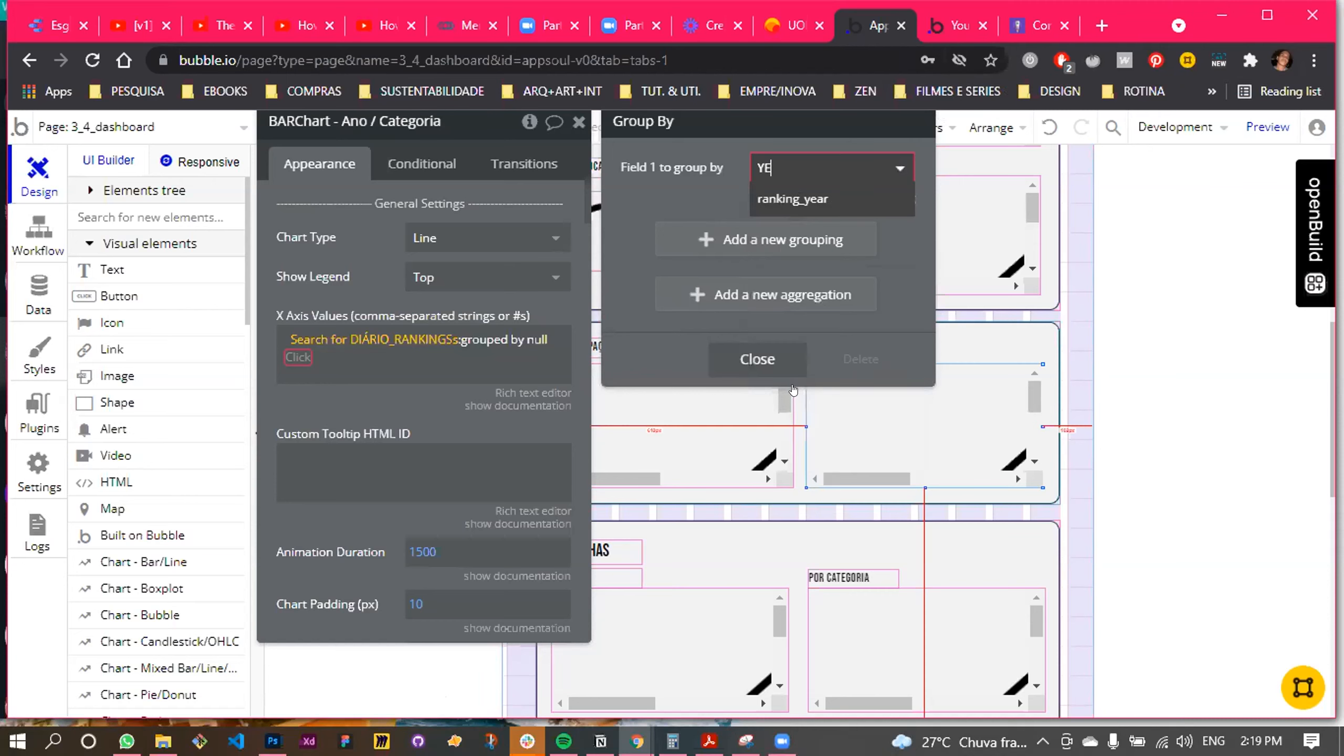
left_click(807, 199)
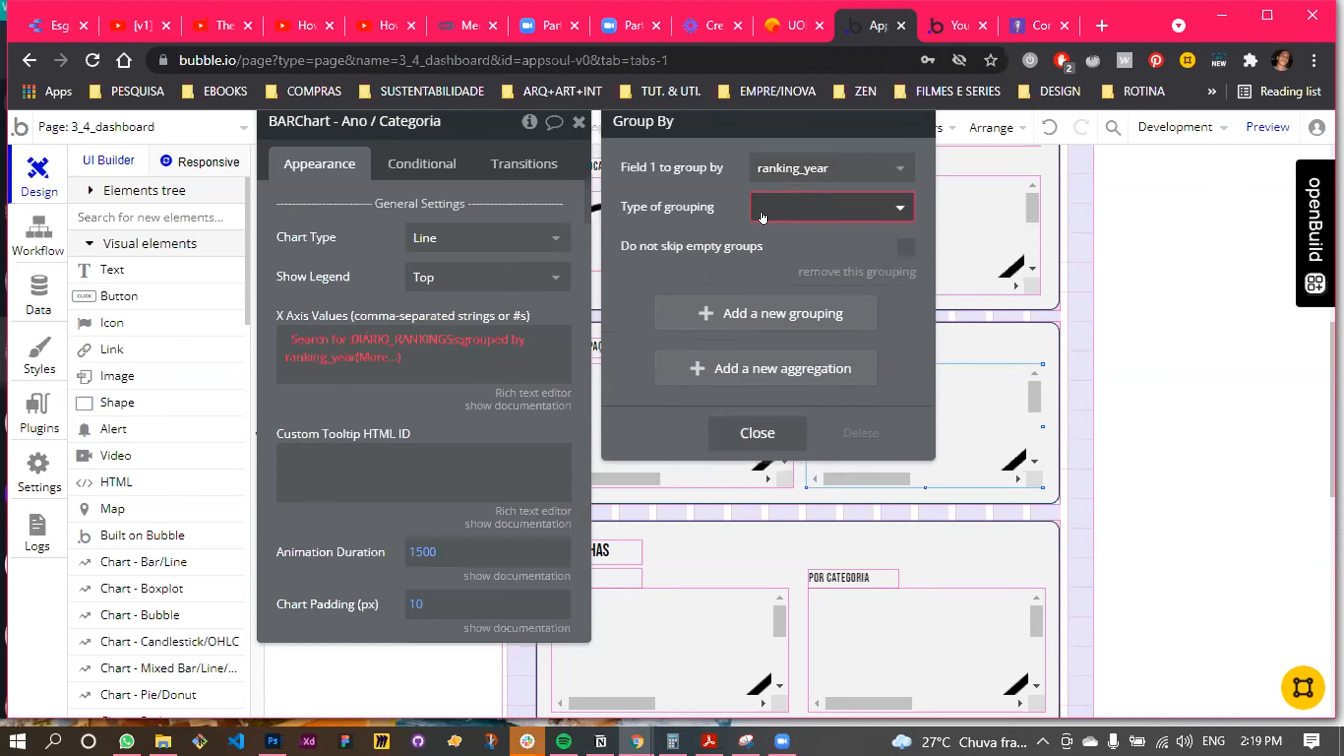
left_click(782, 204)
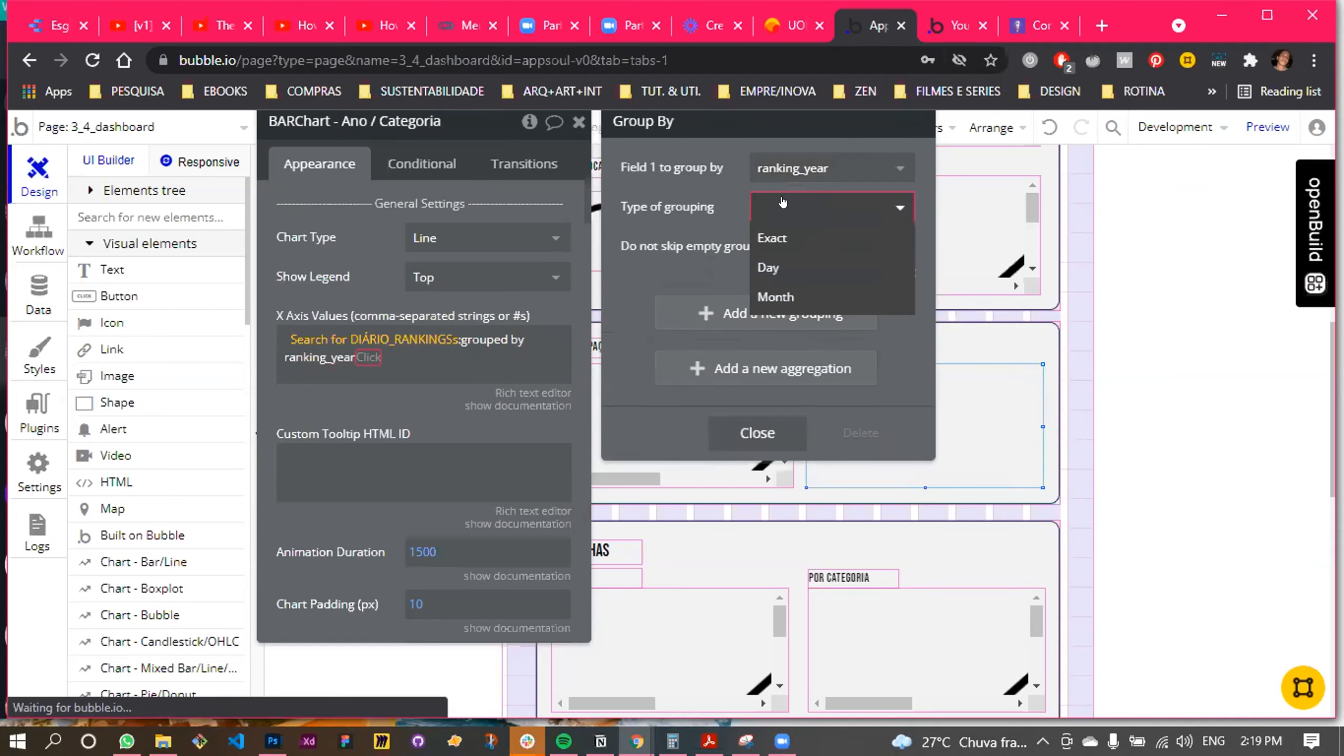
left_click(791, 297)
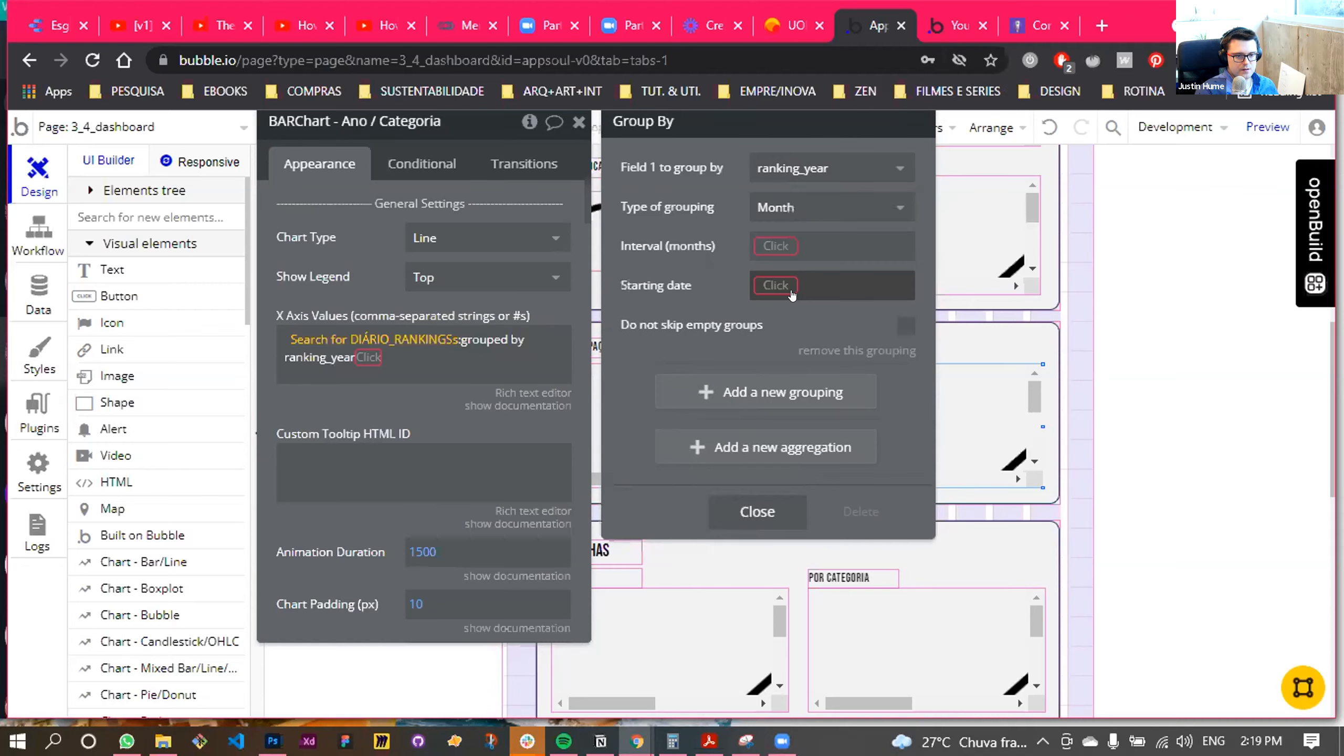
left_click(775, 246)
type("12")
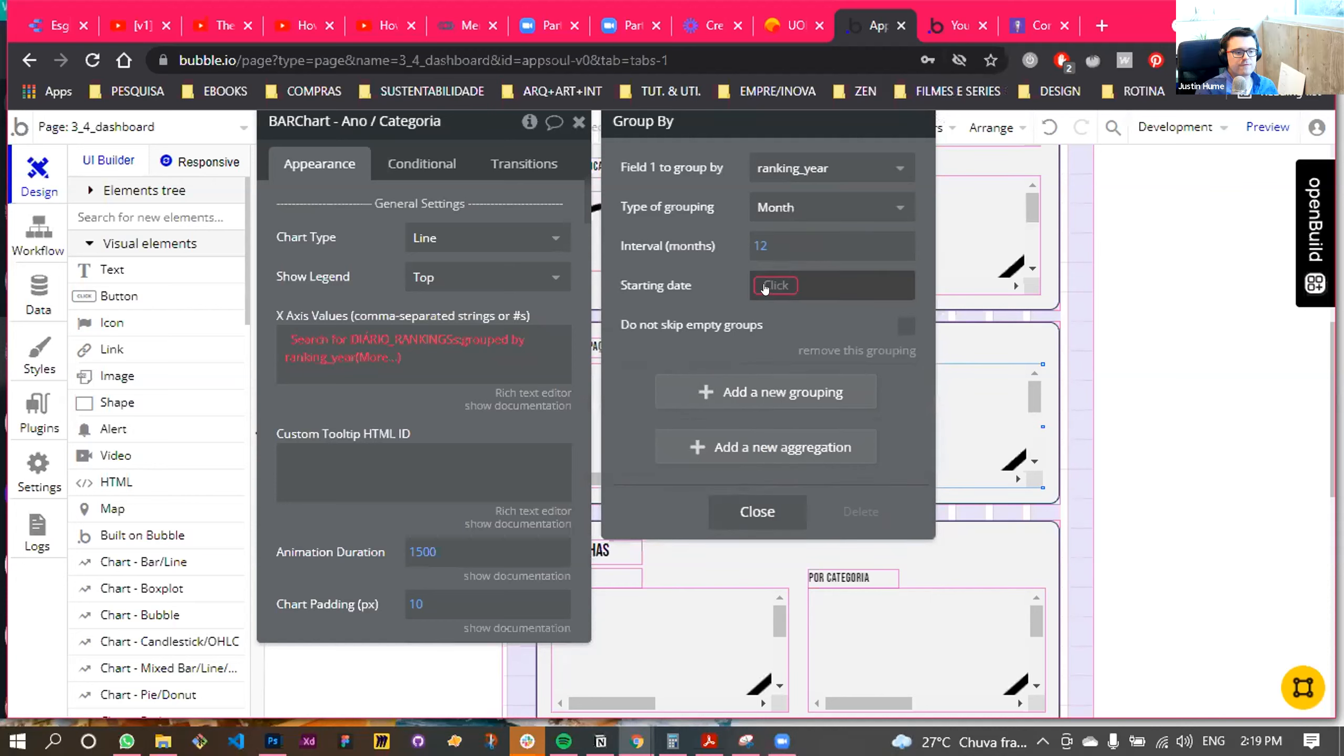
Base the grouping's starting date on a search for DIÁRIO_RANKINGS
left_click(764, 287)
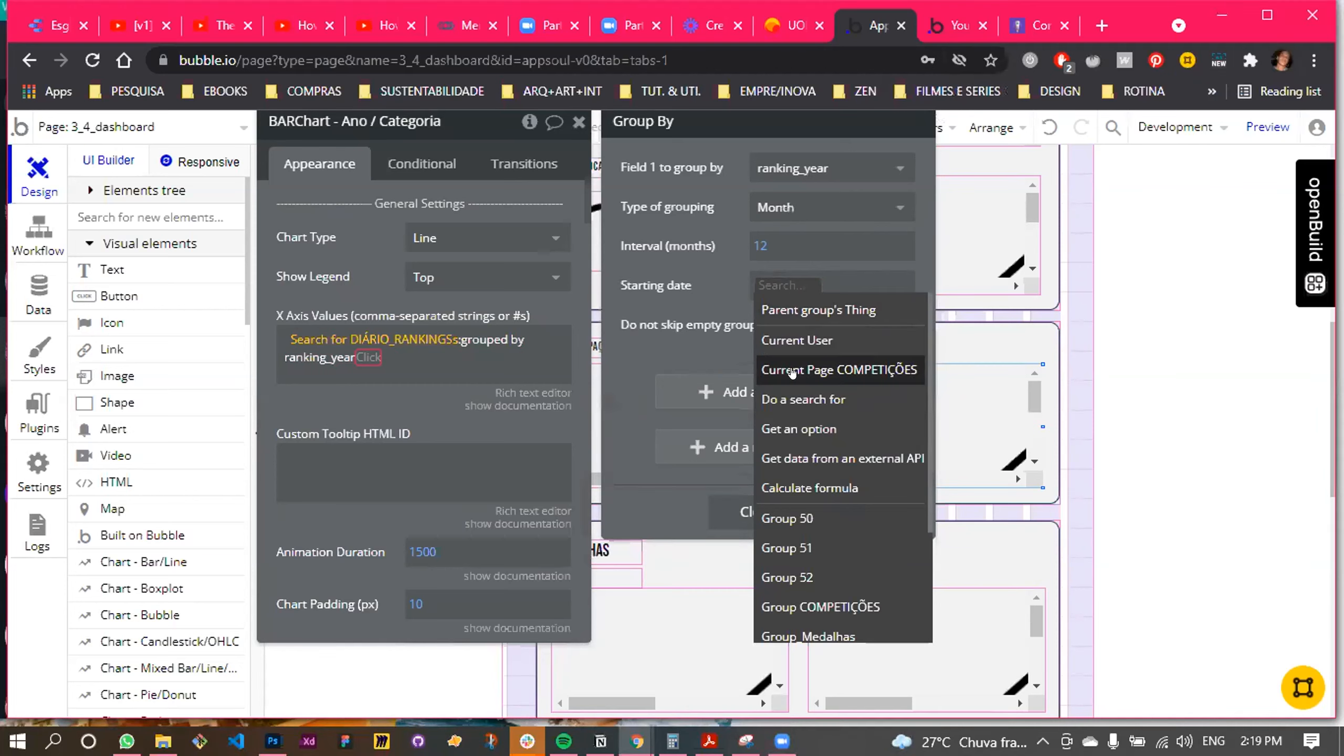
type("RA")
key("BackSpace")
key("BackSpace")
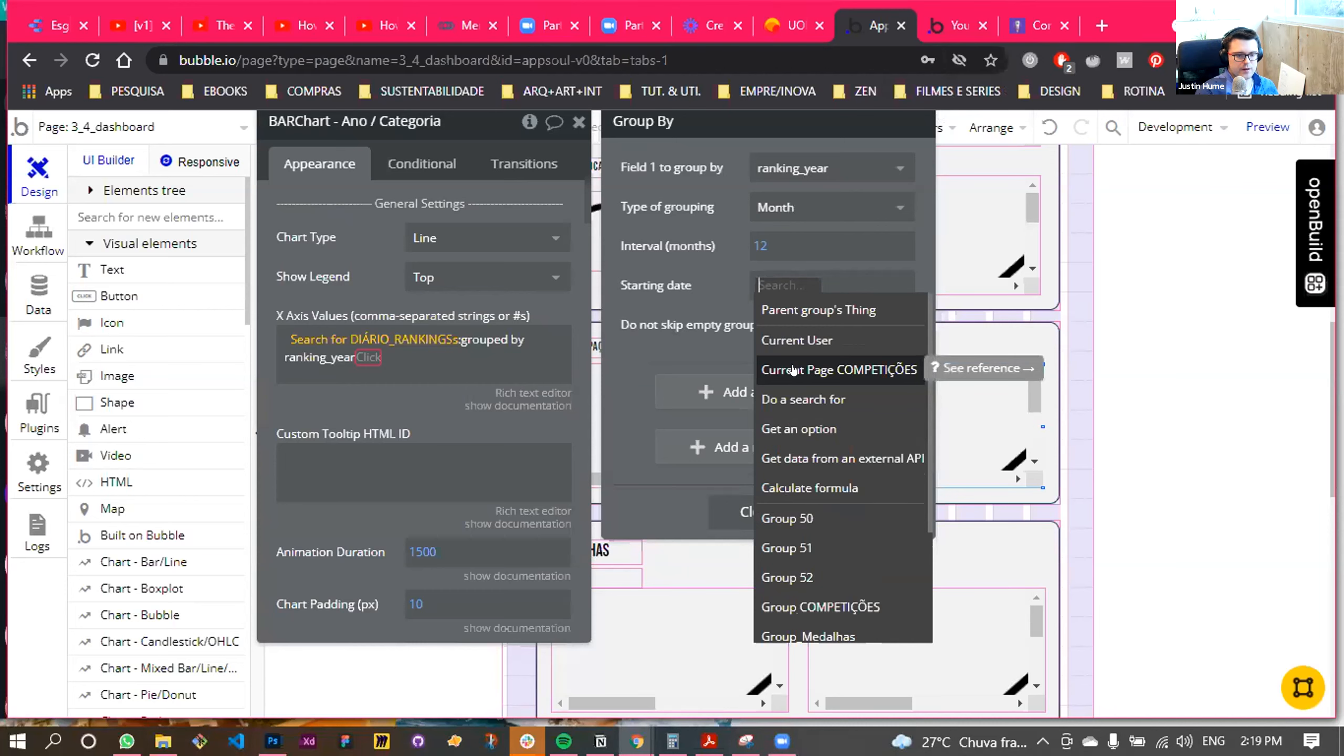
left_click(796, 399)
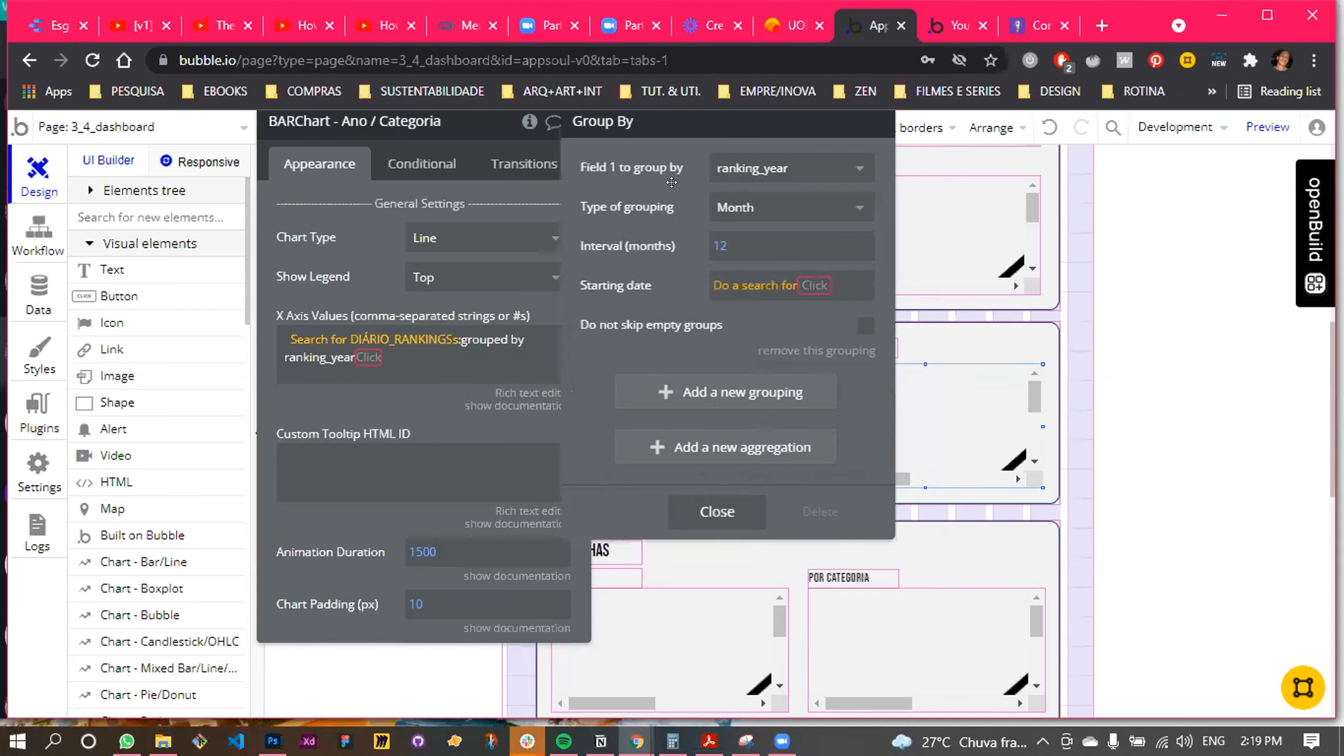
left_click(797, 179)
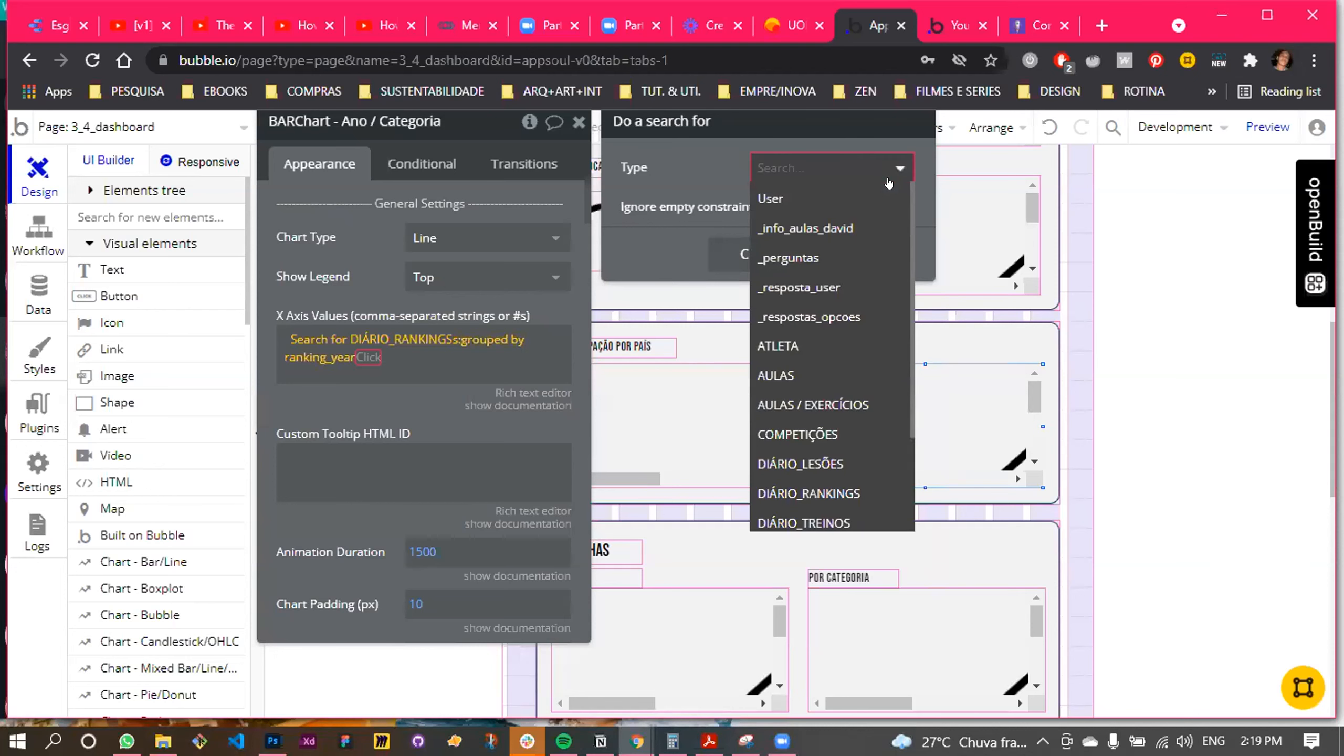
type("DIA")
left_click(833, 197)
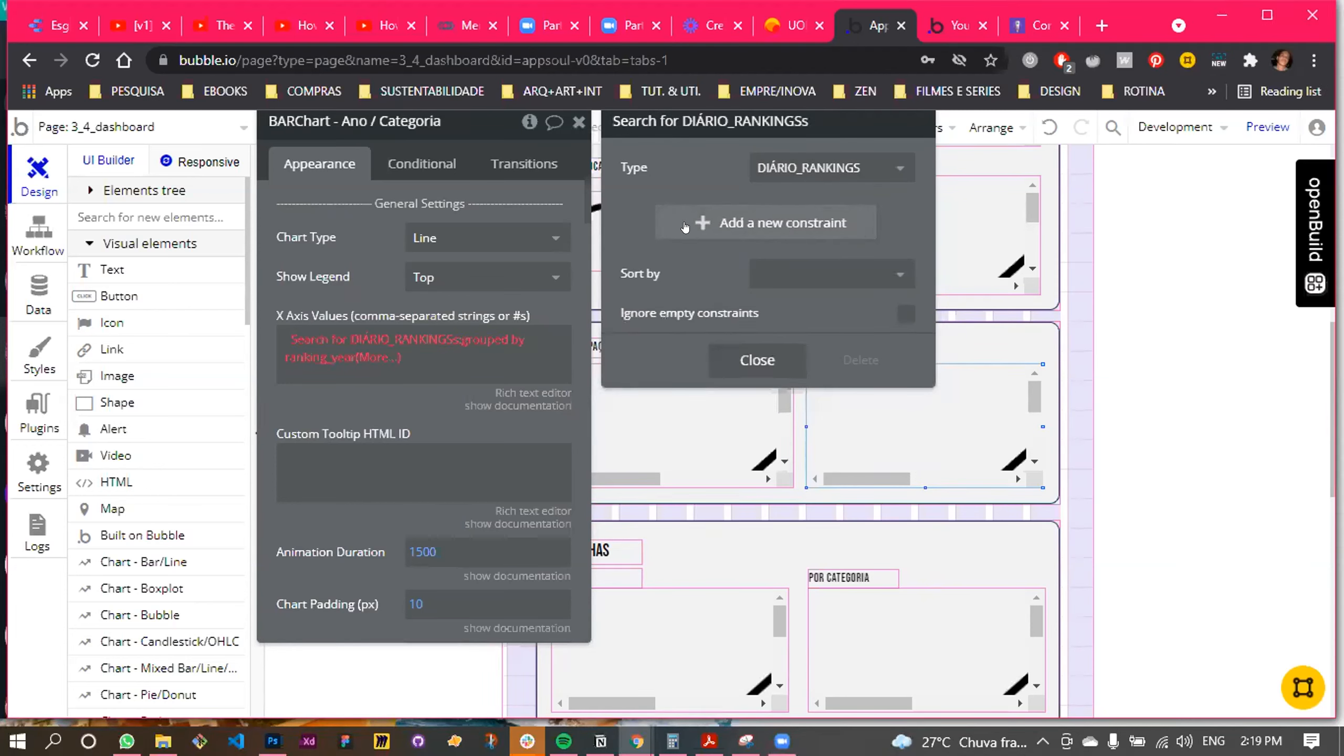
Constrain the starting date search to entries where usuario equals Current User
left_click(776, 228)
left_click(636, 222)
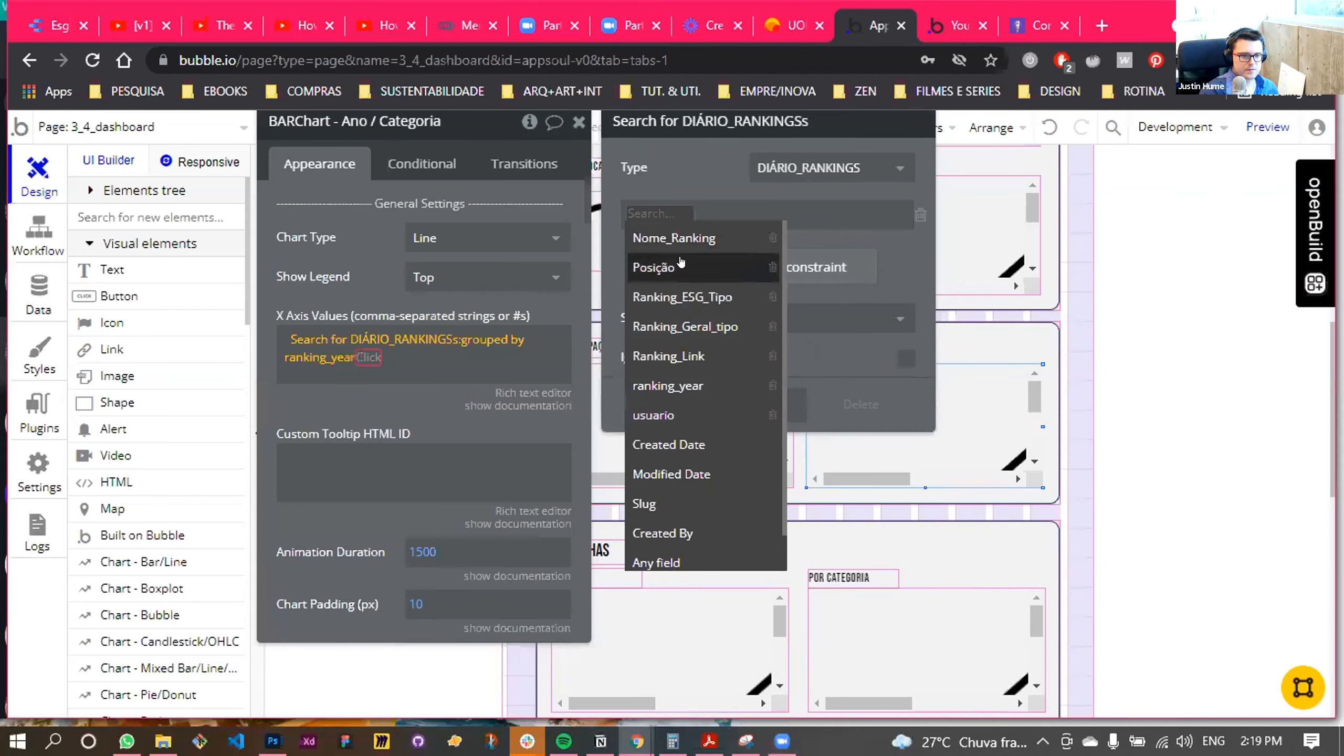
type("us")
left_click(656, 237)
left_click(686, 213)
left_click(687, 237)
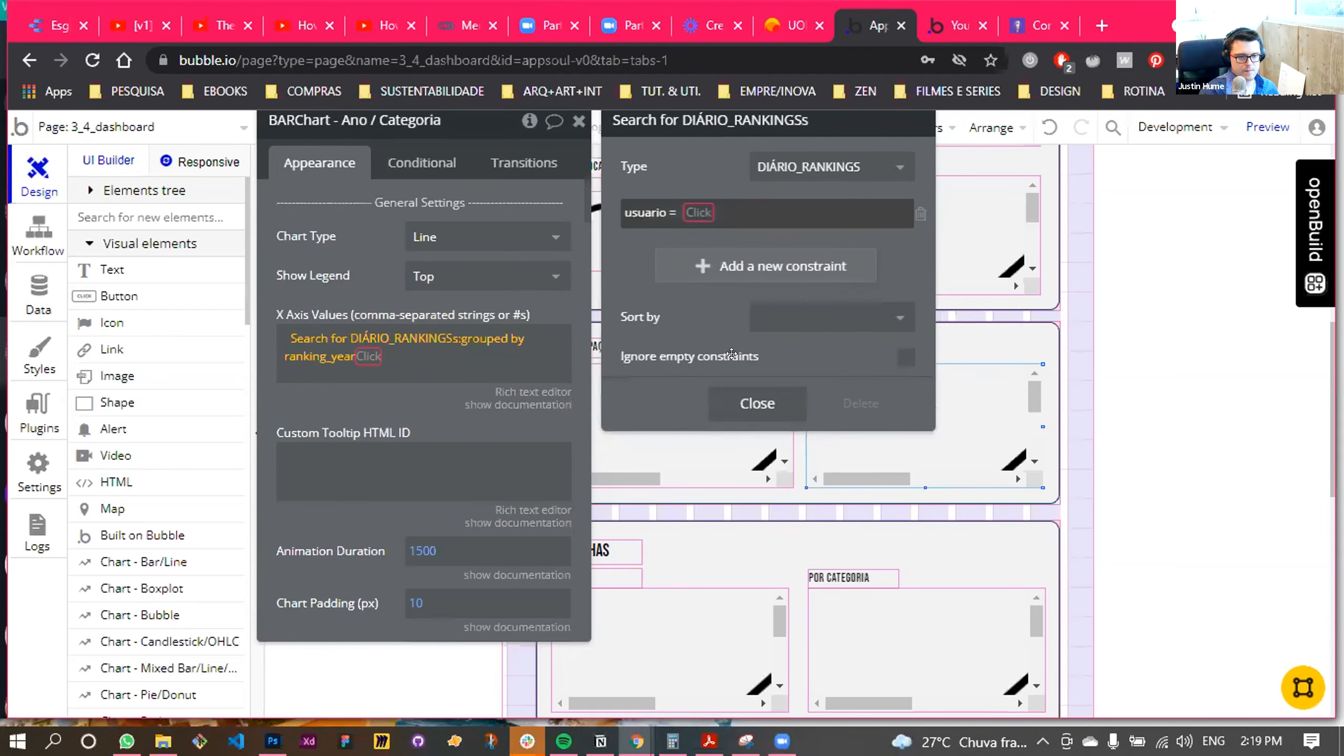
left_click(718, 268)
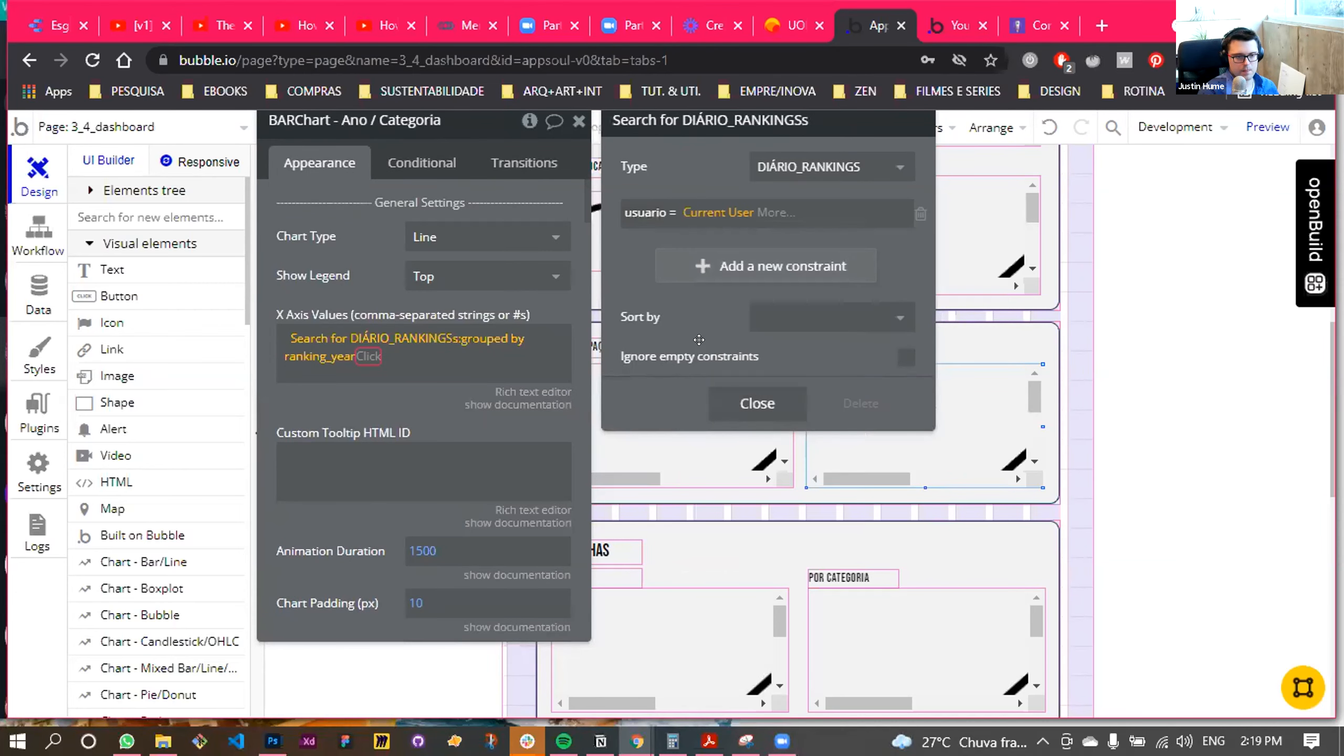
left_click(747, 403)
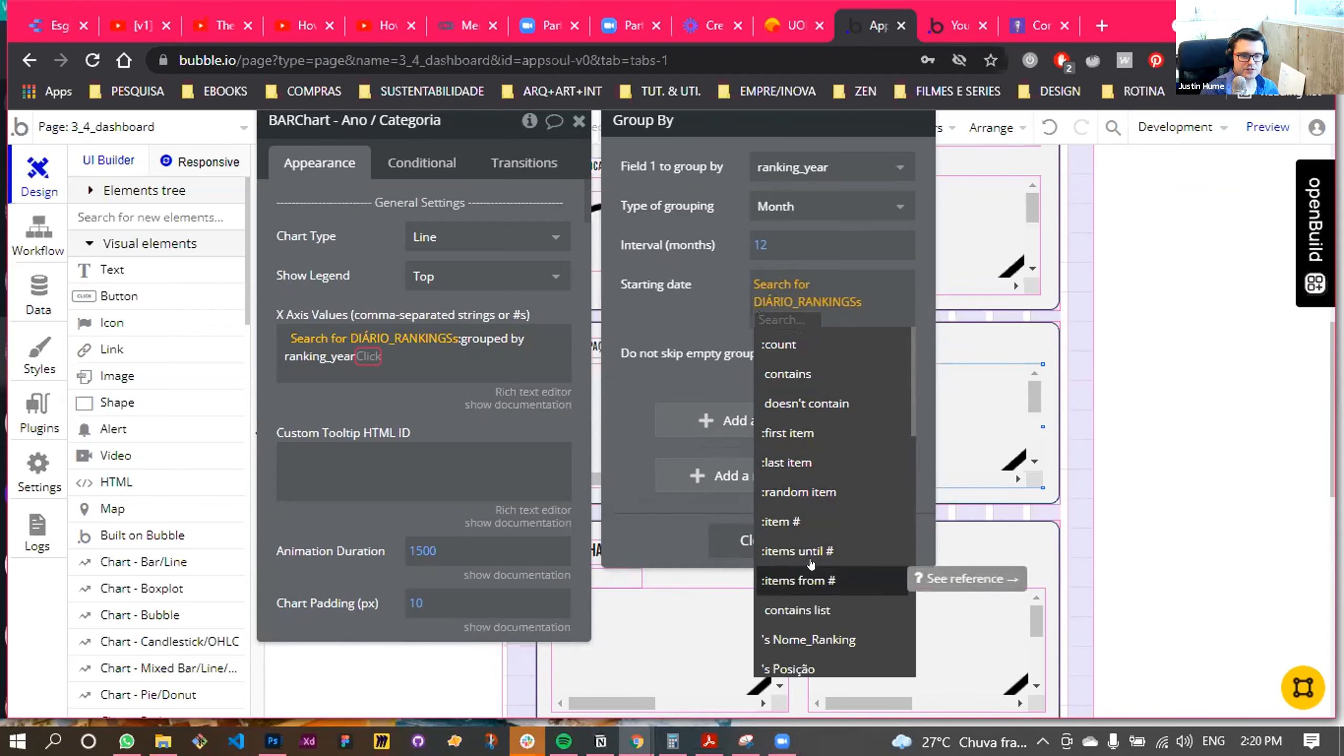
Sort the starting date search by ranking_year with Descending "no" and use its first item's ranking_year as the date
left_click(776, 281)
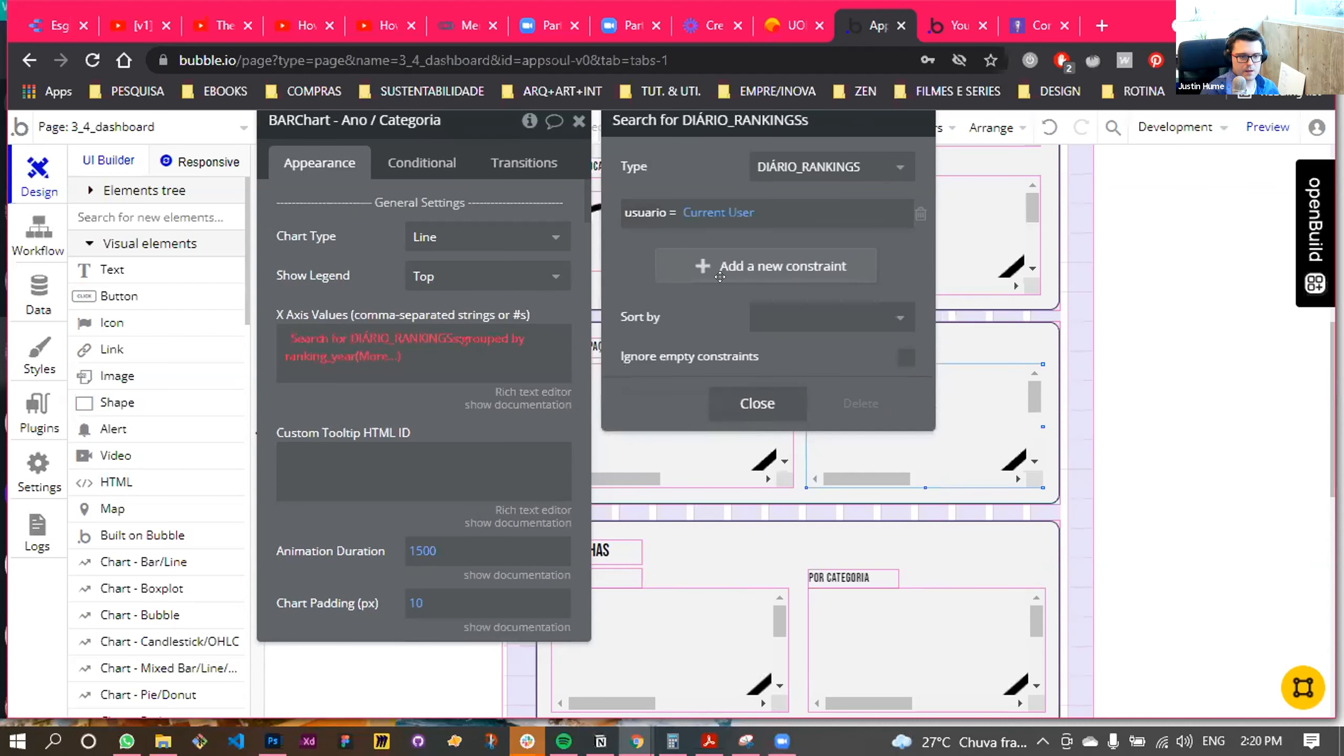
left_click(810, 313)
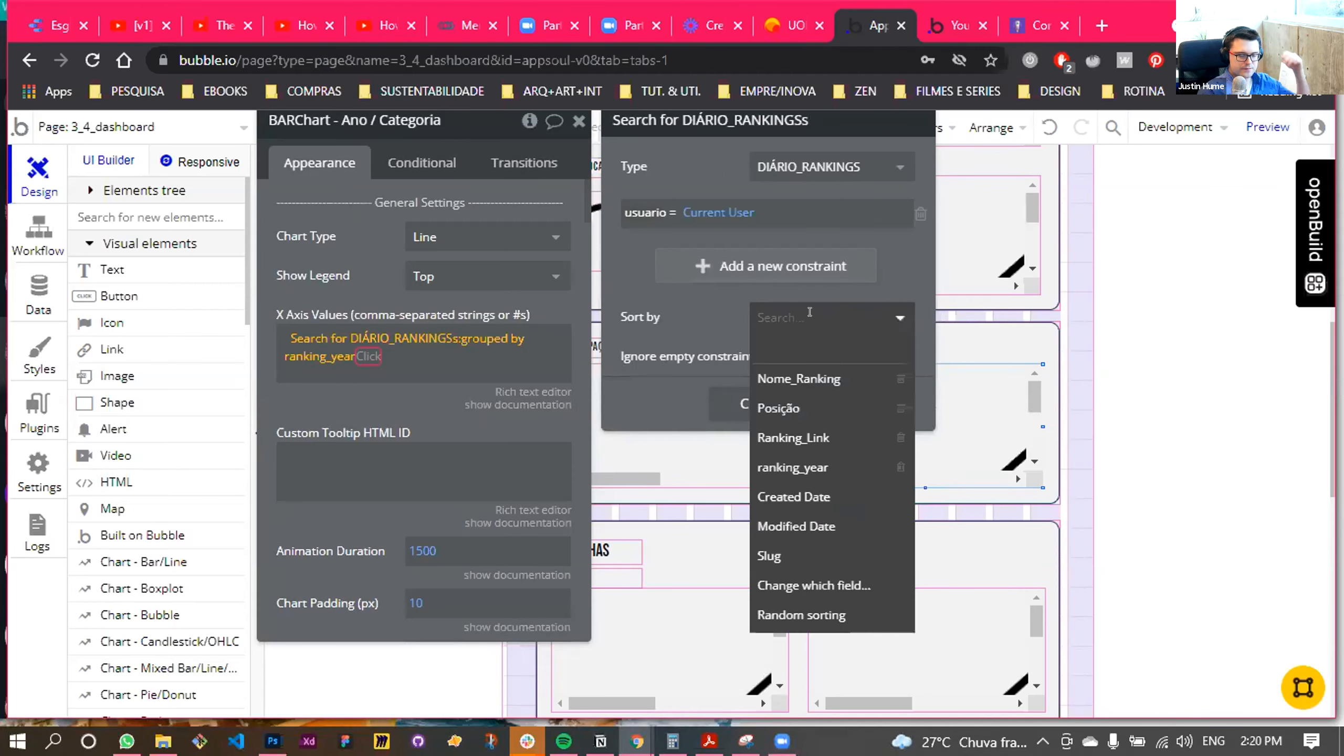
type("ye")
left_click(792, 379)
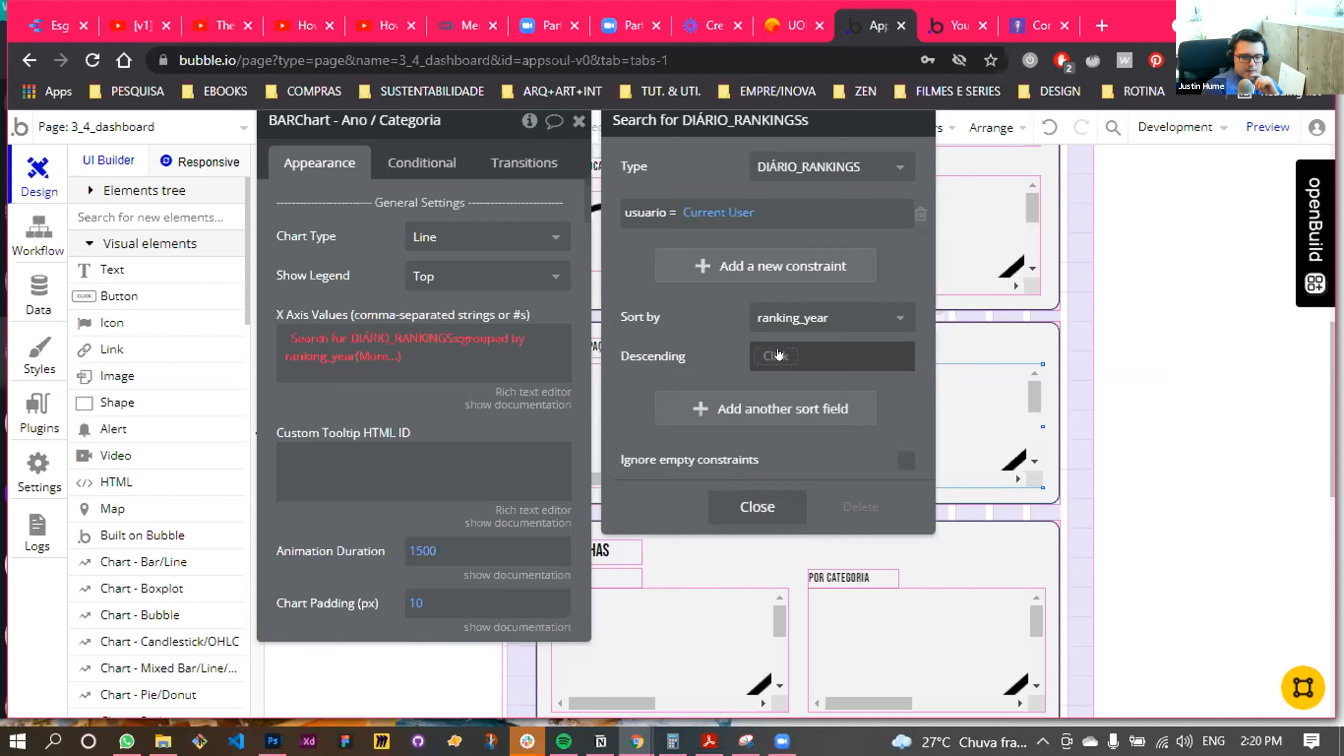
left_click(778, 355)
left_click(776, 411)
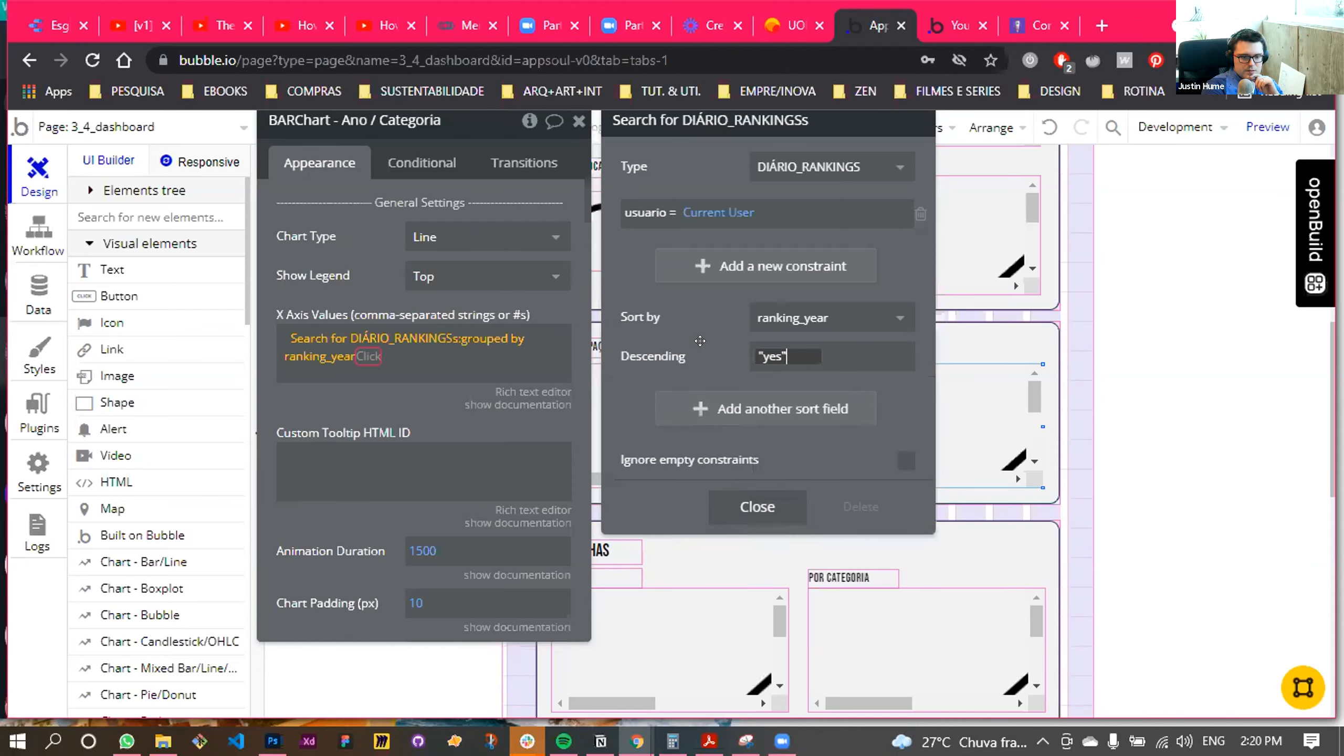
left_click(765, 355)
left_click(773, 440)
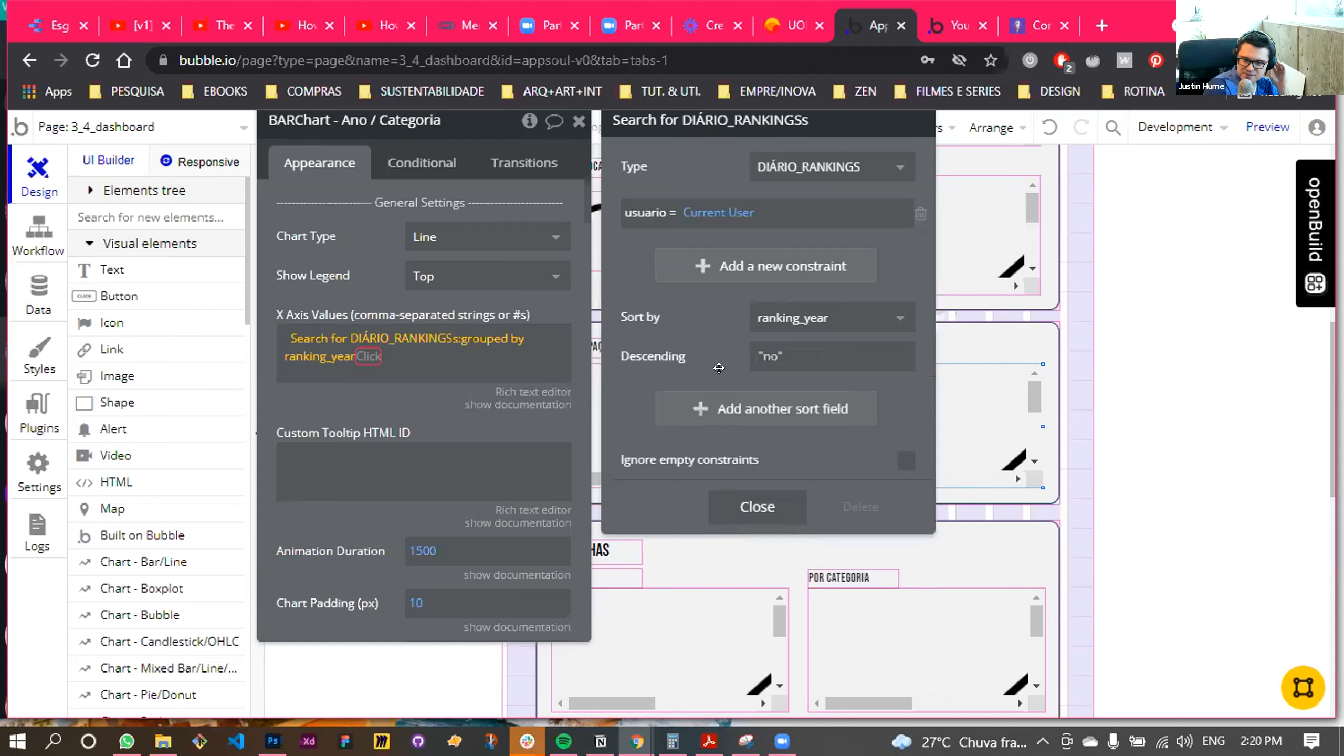
left_click(762, 509)
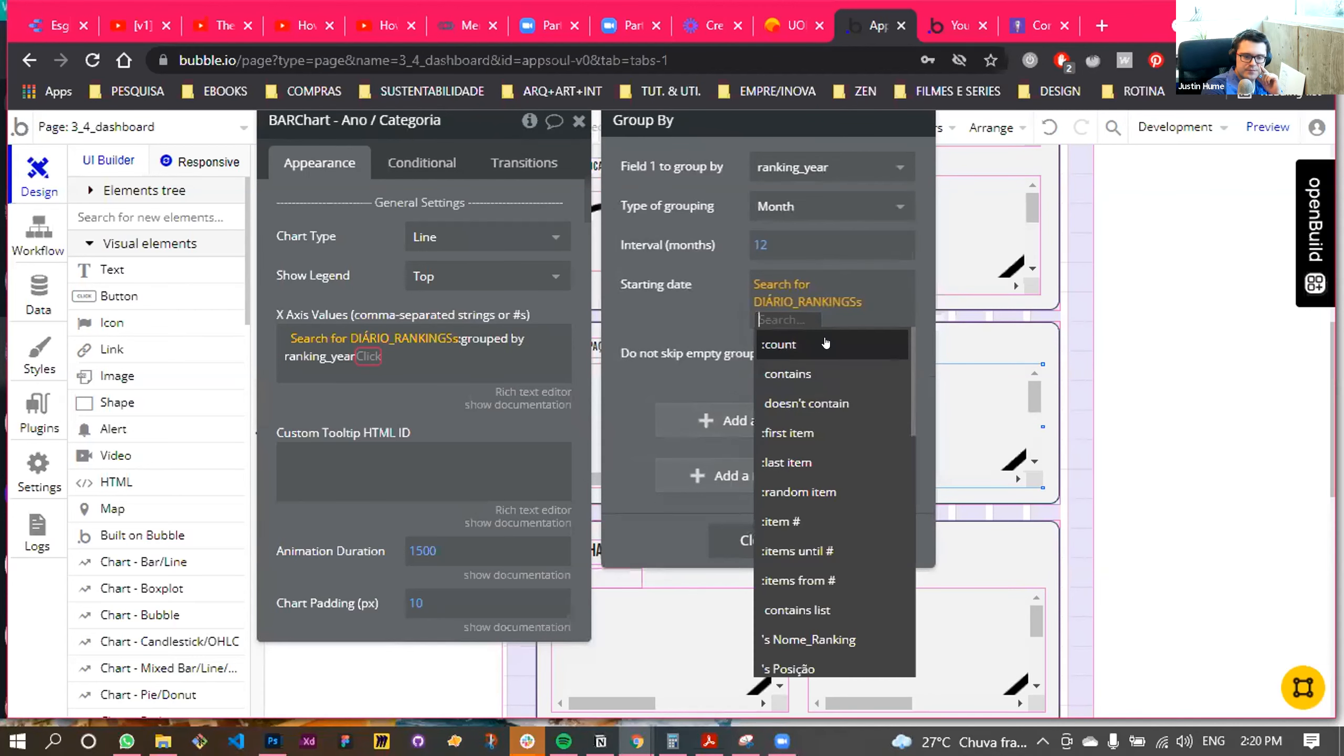
left_click(784, 432)
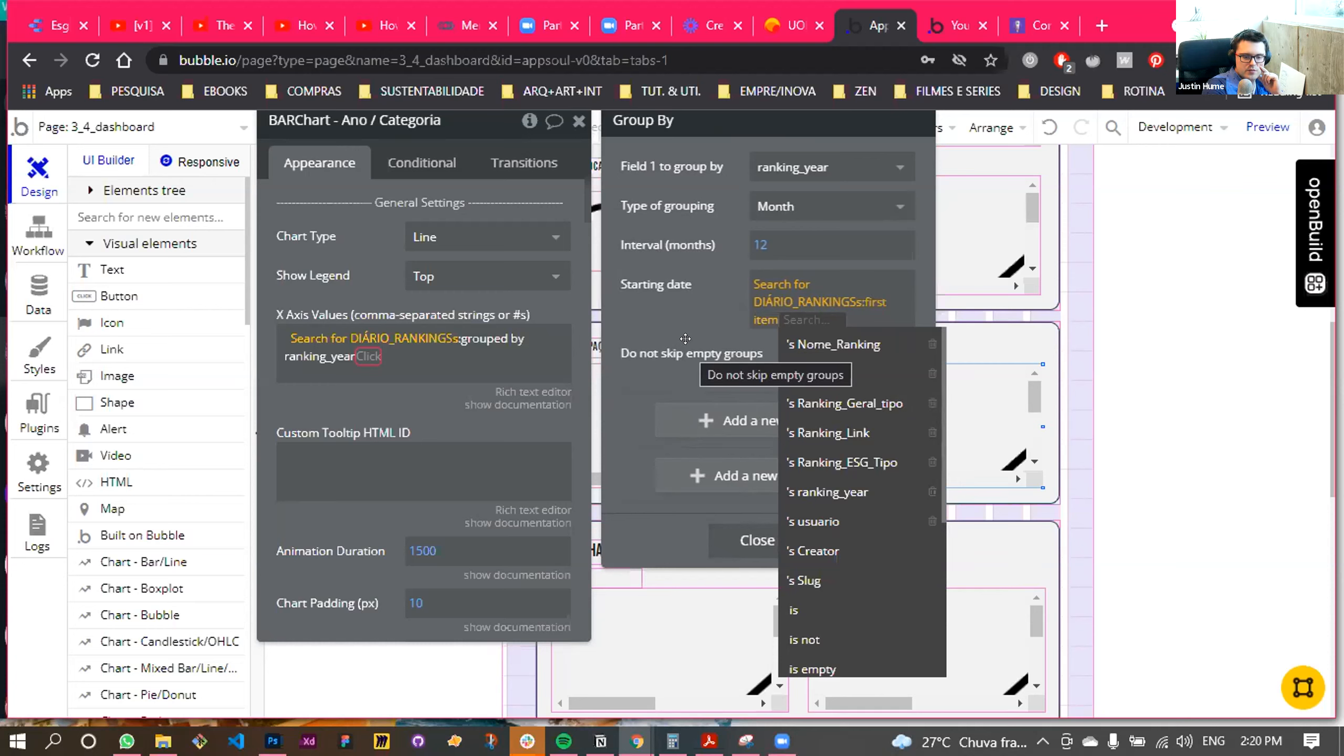
left_click(856, 494)
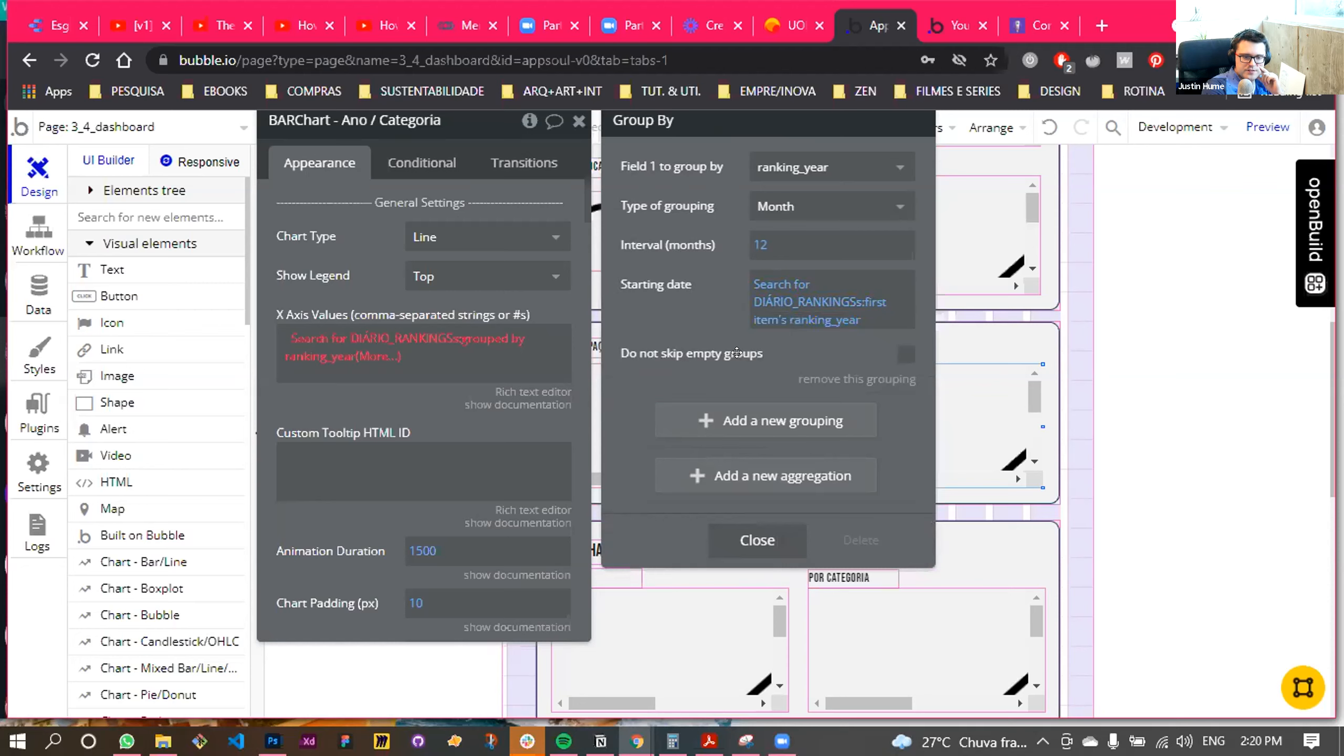
Set the grouping not to skip empty groups, with Current date/time as its ending date
left_click(906, 353)
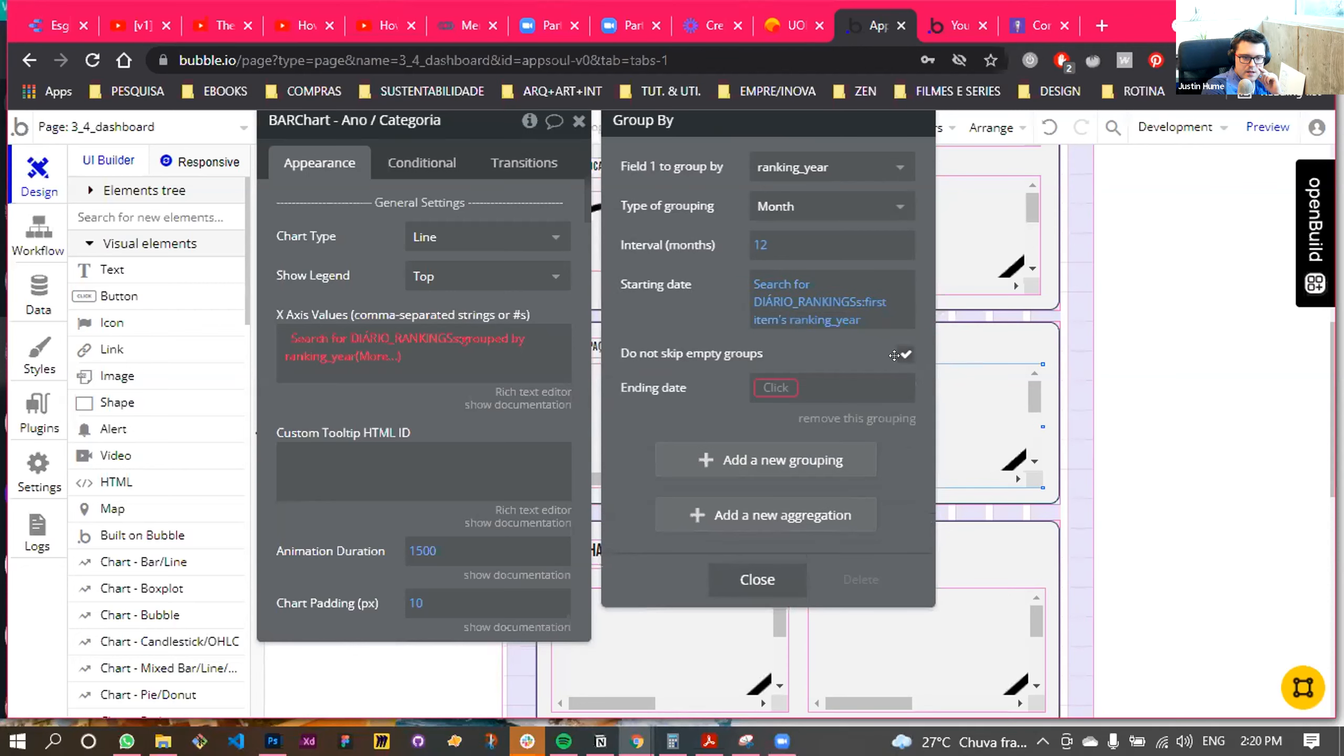
left_click(775, 388)
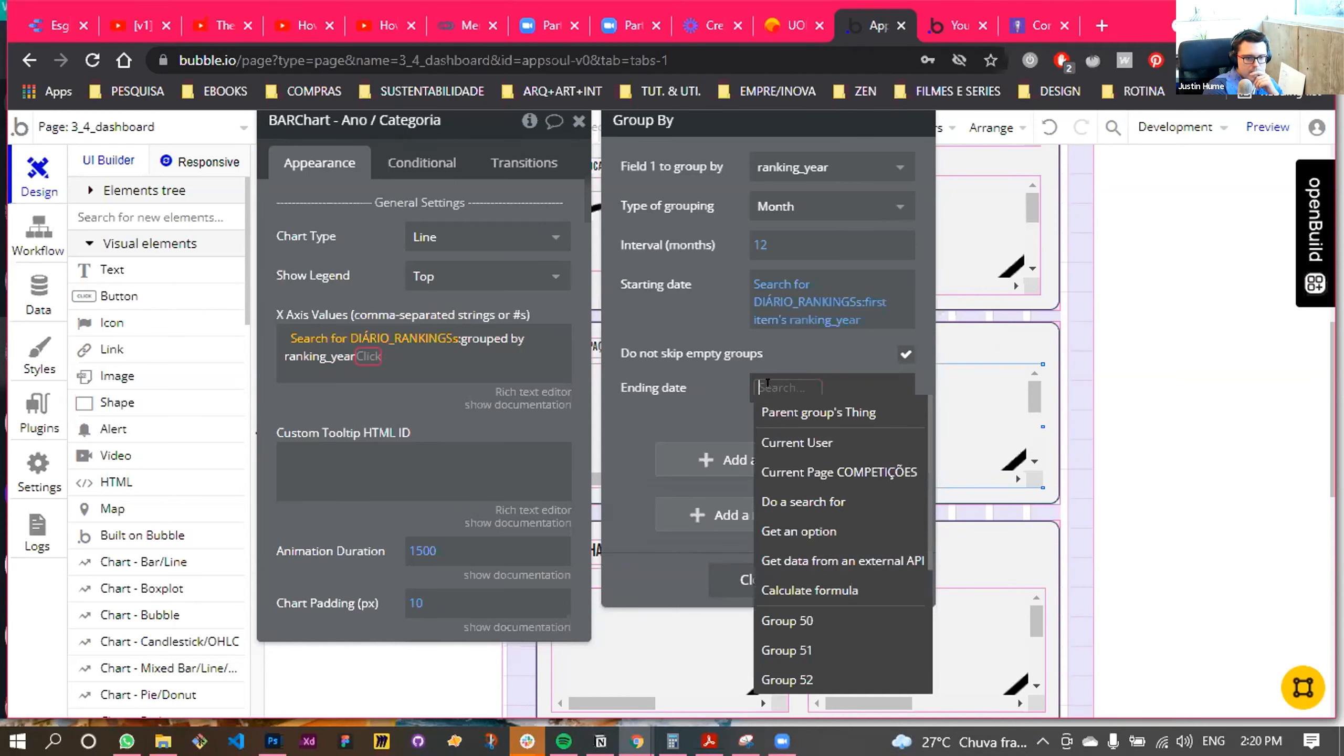
type("CU")
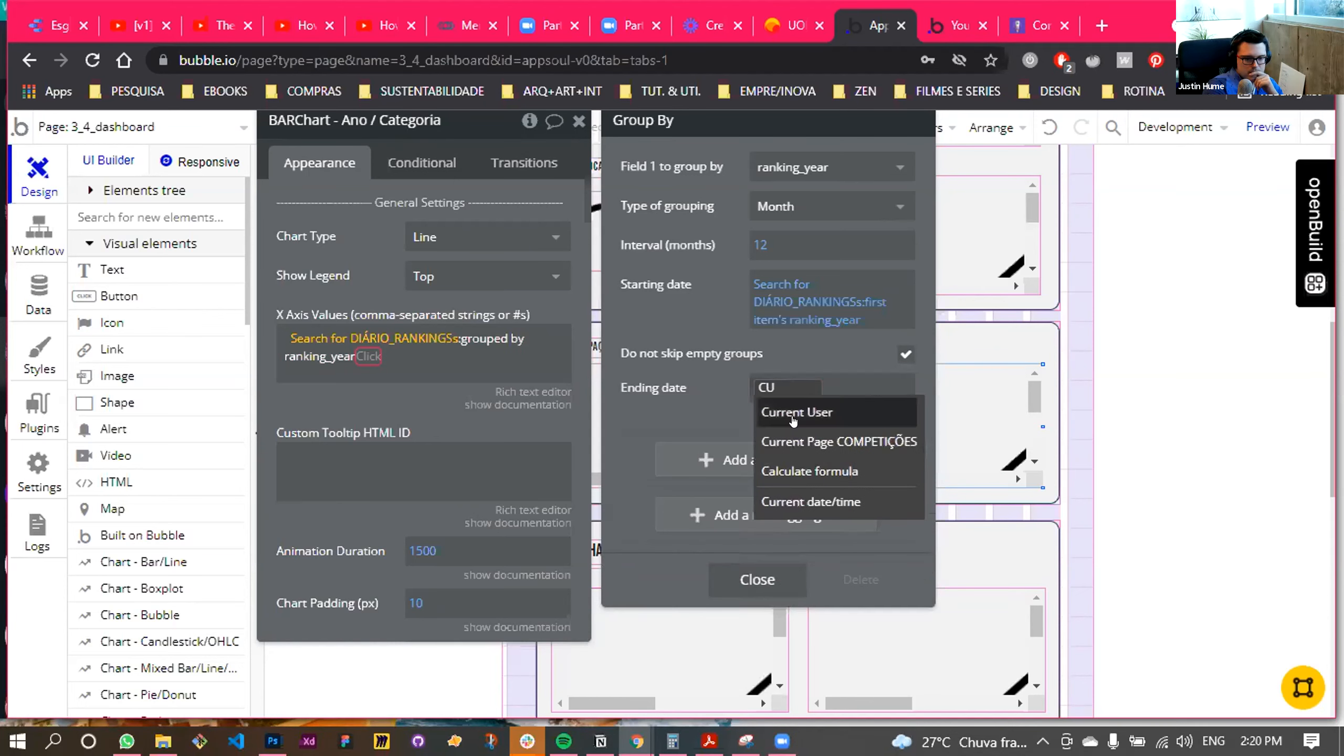
left_click(806, 500)
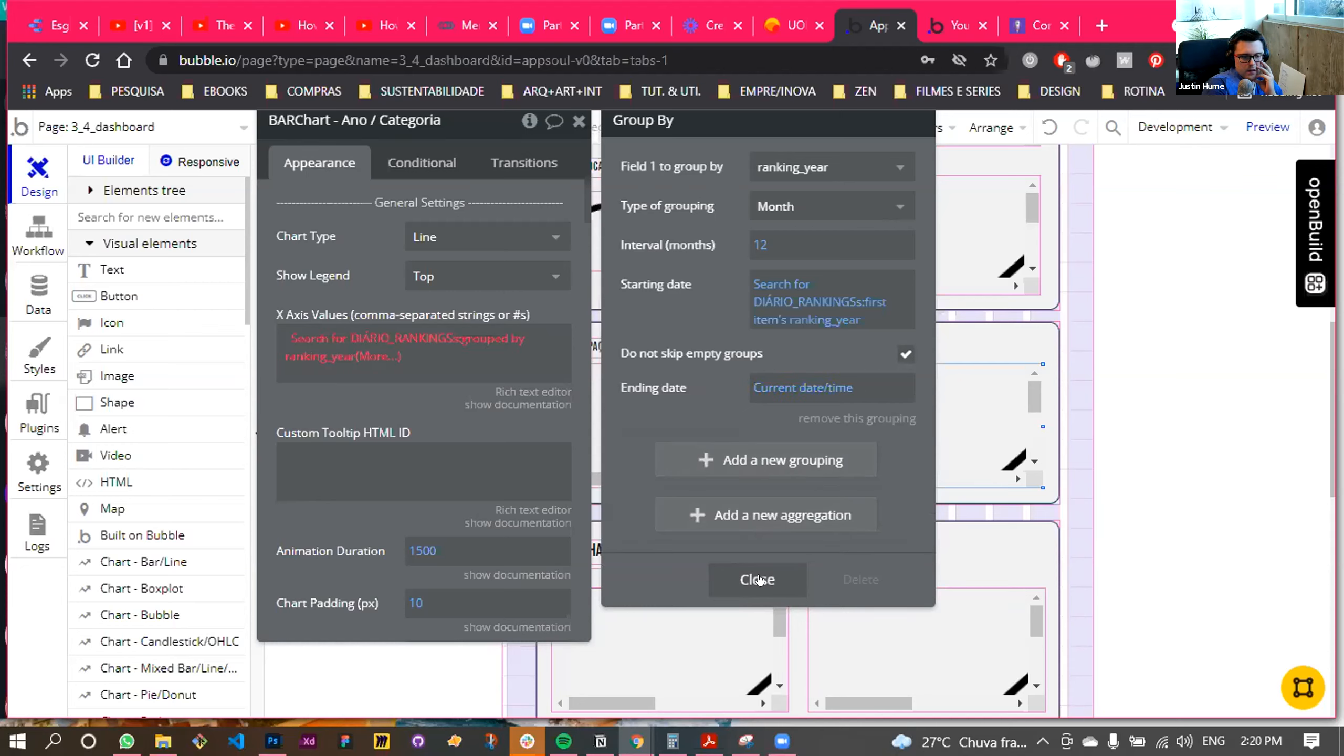
left_click(758, 580)
Check the X Axis search's sorting and extend its grouped expression with 's ranking_year and :format as text
left_click(515, 339)
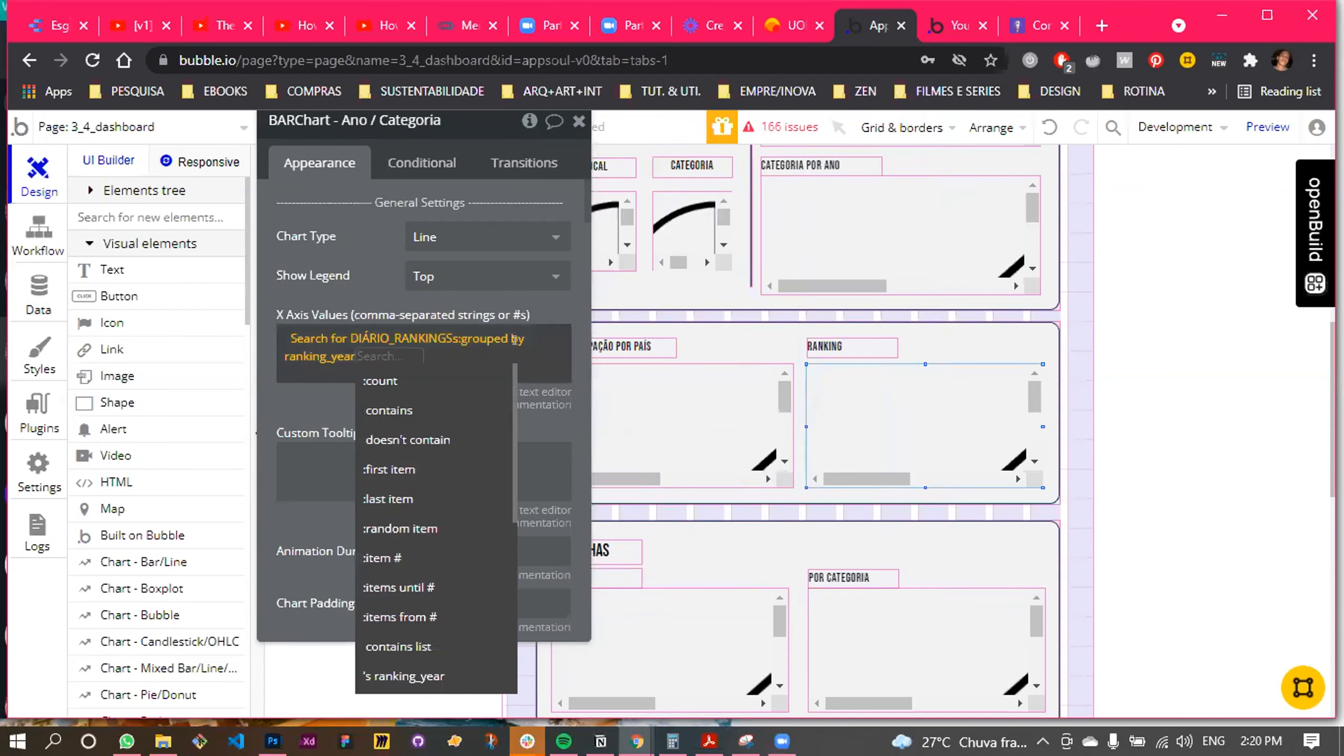
left_click(335, 339)
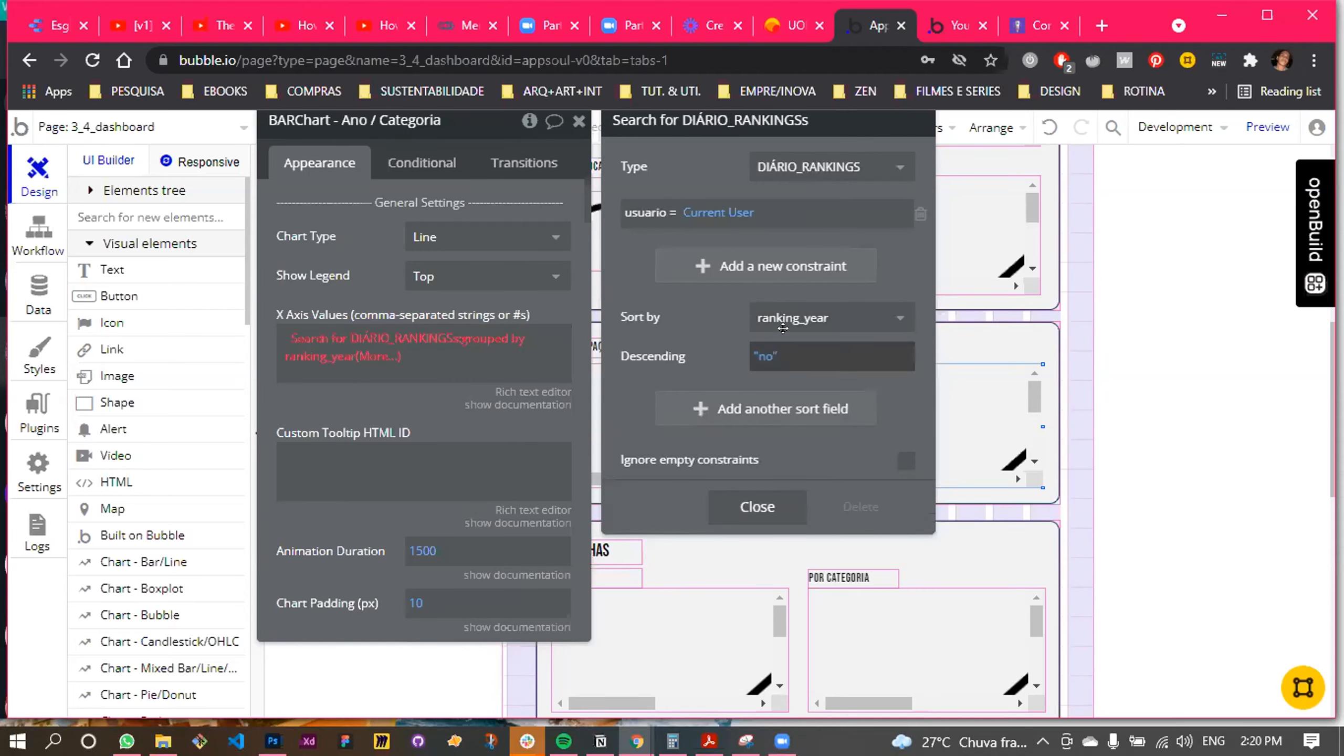
left_click(446, 356)
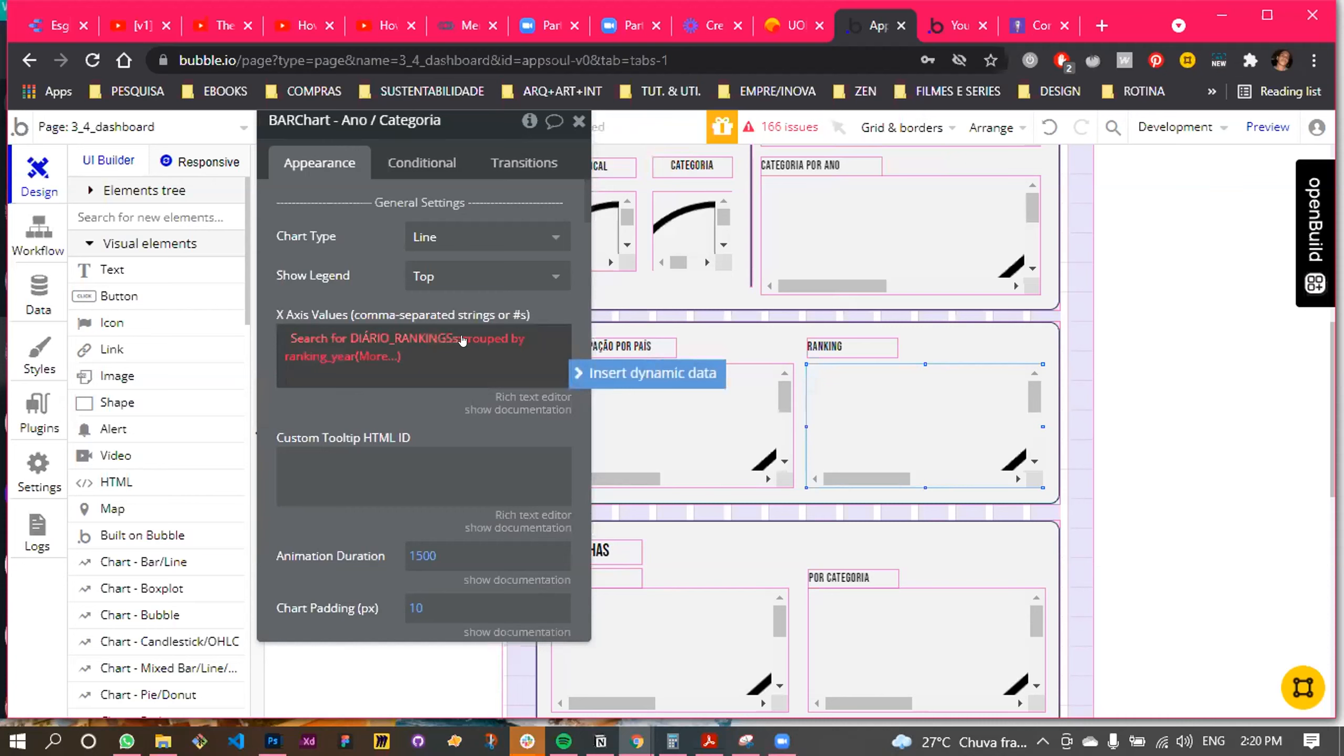
left_click(377, 356)
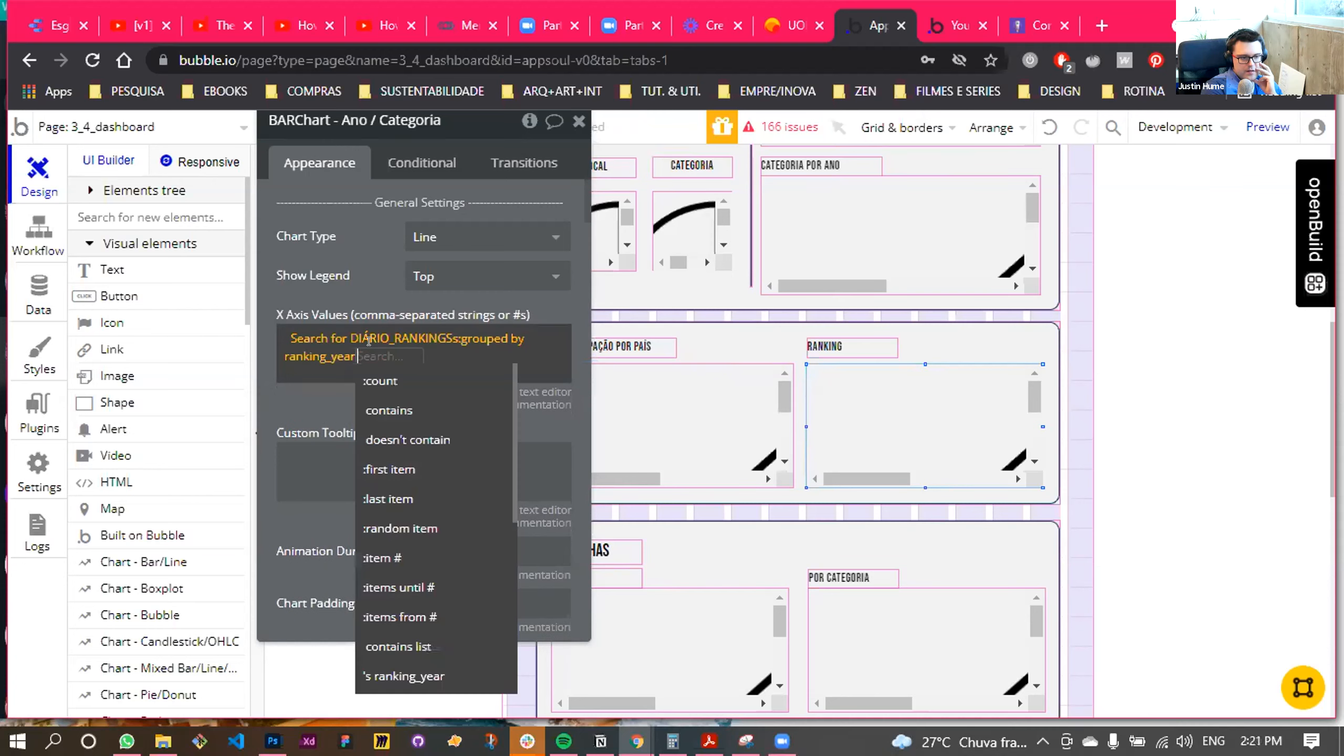
scroll(402, 479, "down", 4)
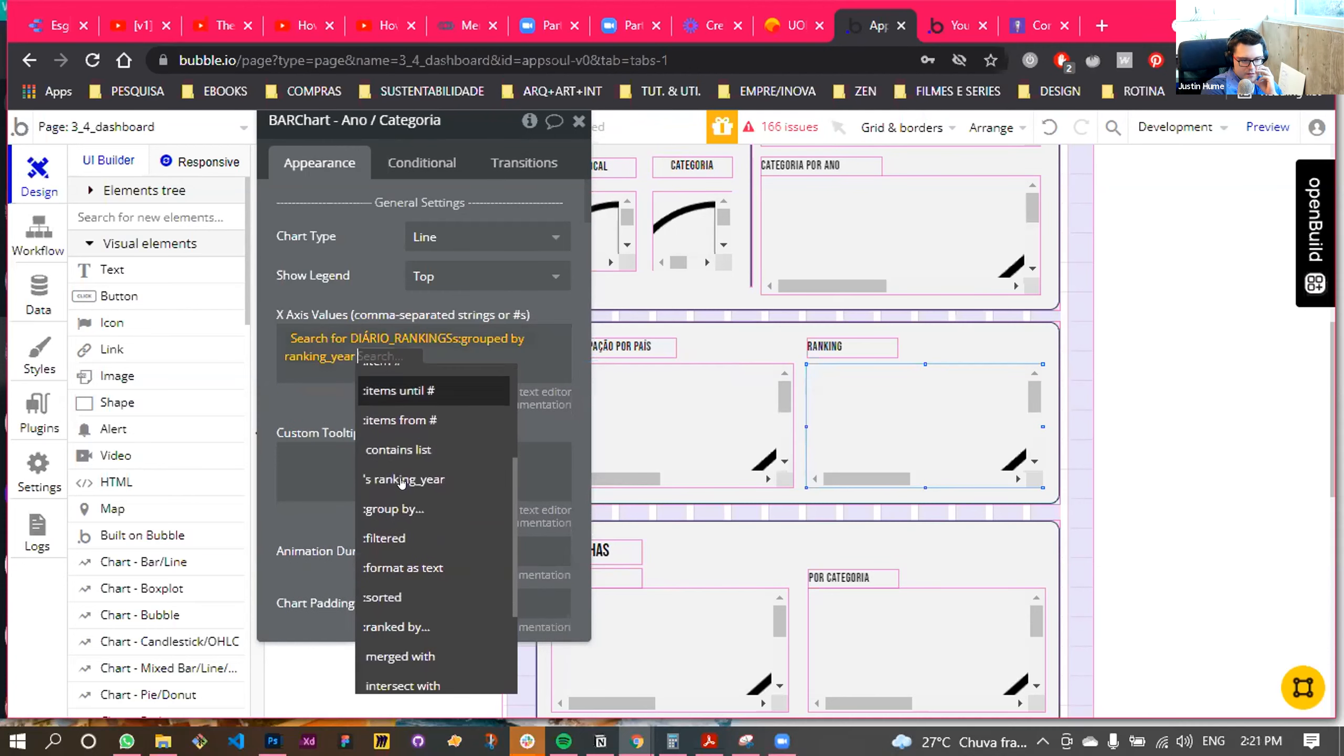
left_click(429, 479)
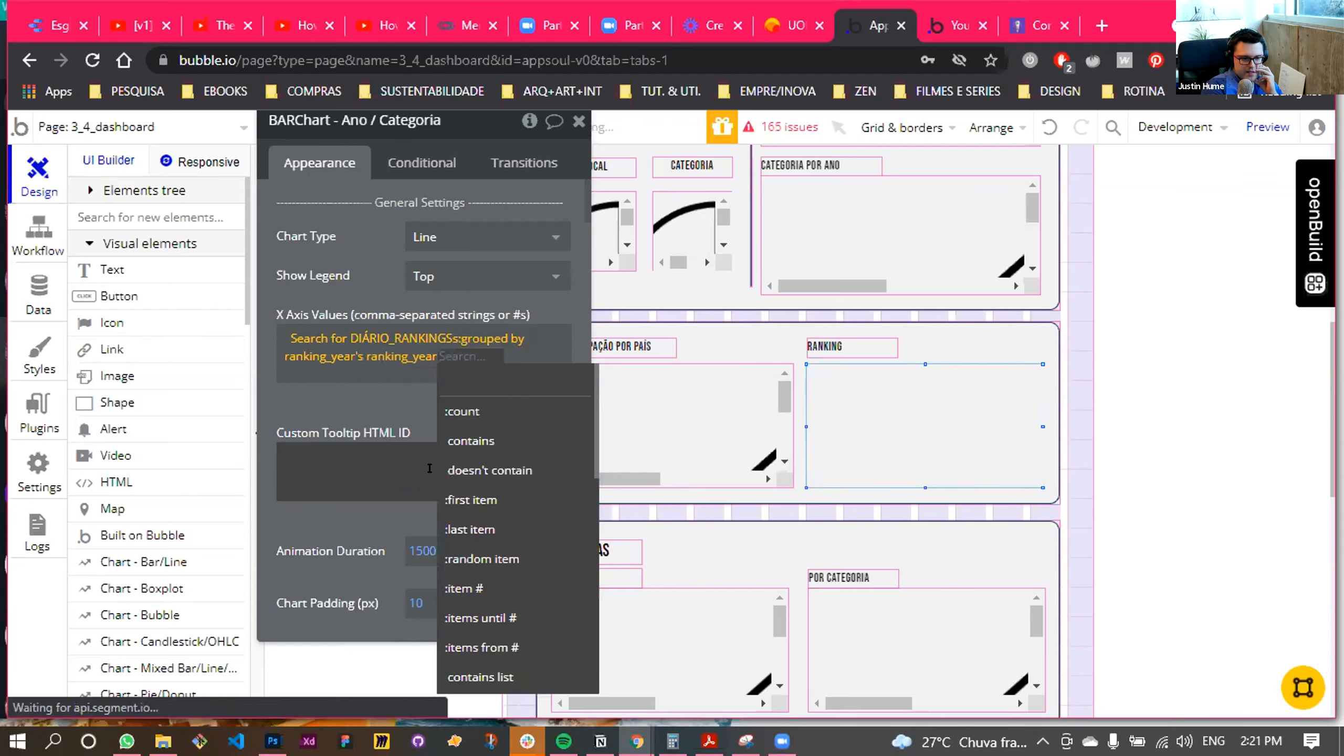
scroll(510, 479, "down", 2)
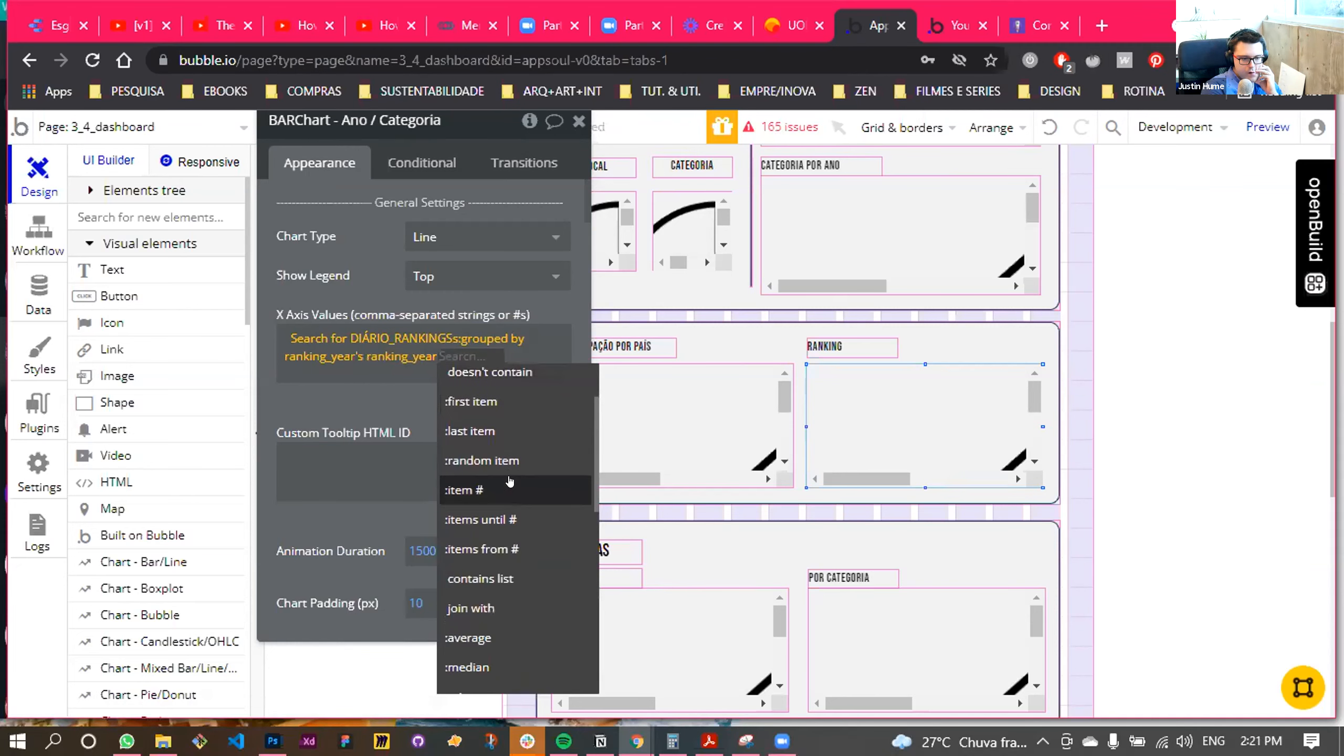
scroll(510, 481, "down", 3)
left_click(509, 476)
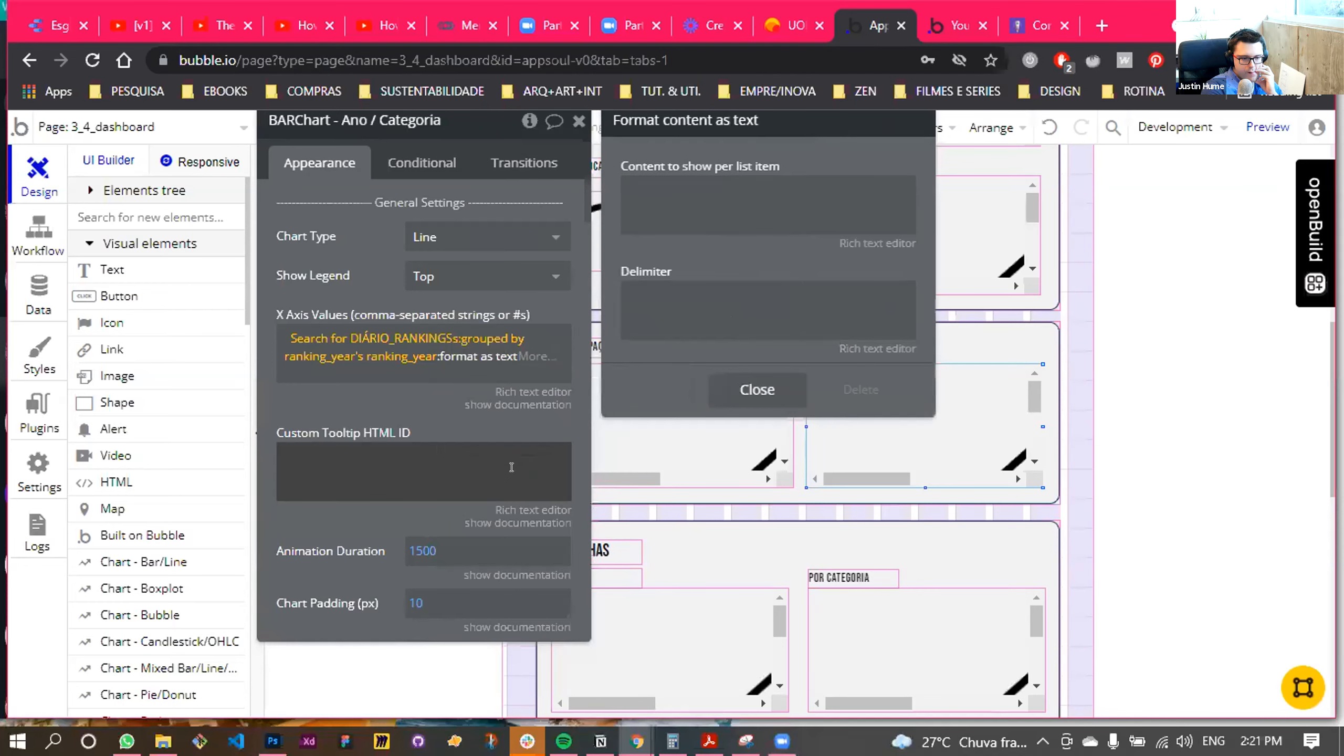
Replace the X Axis expression's :format as text operator with a date :formatted as operator
left_click(757, 389)
left_click(476, 357)
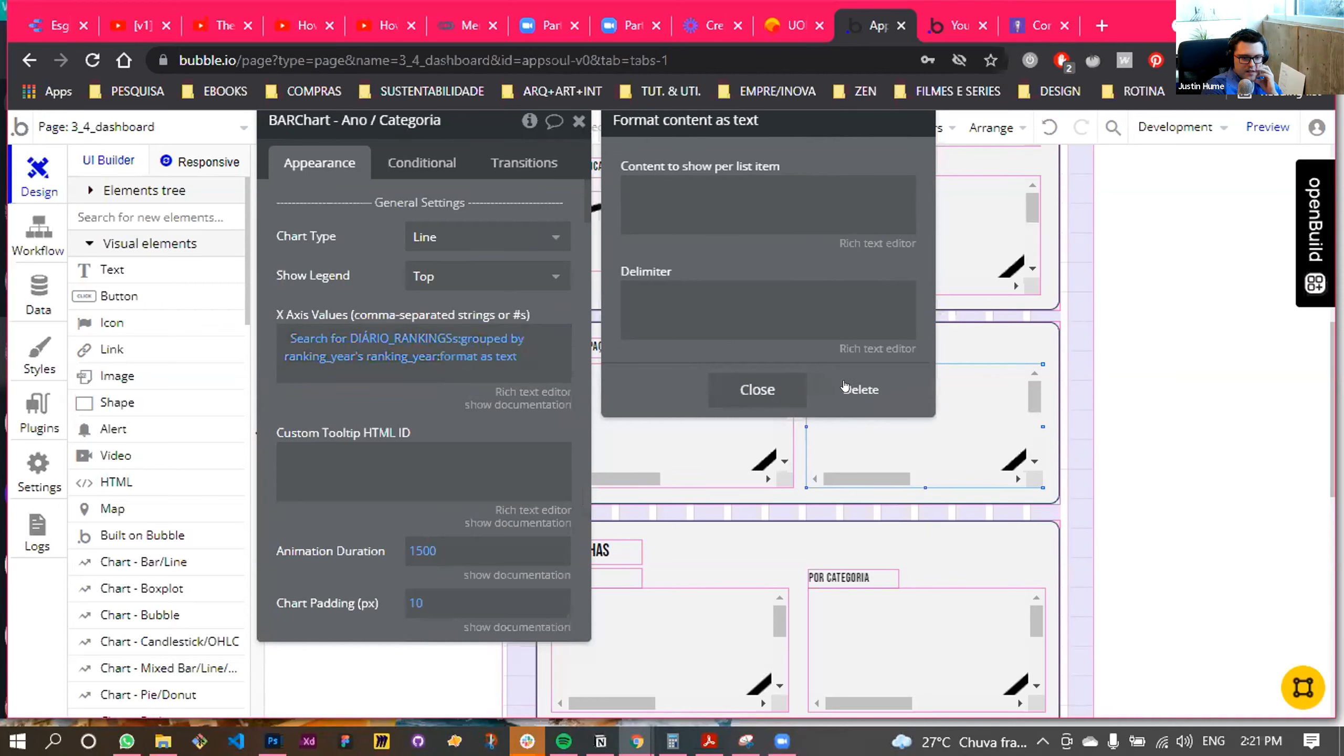
left_click(445, 356)
left_click(445, 358)
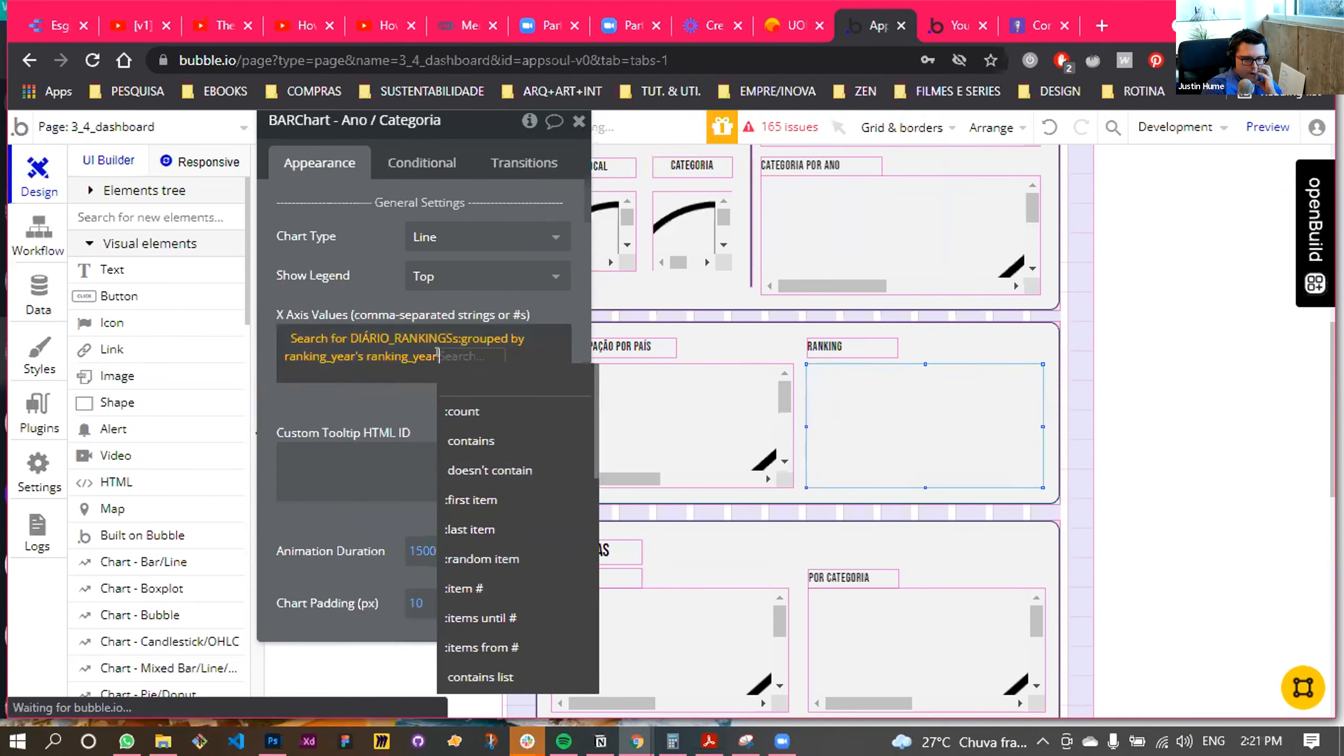
type("FORM")
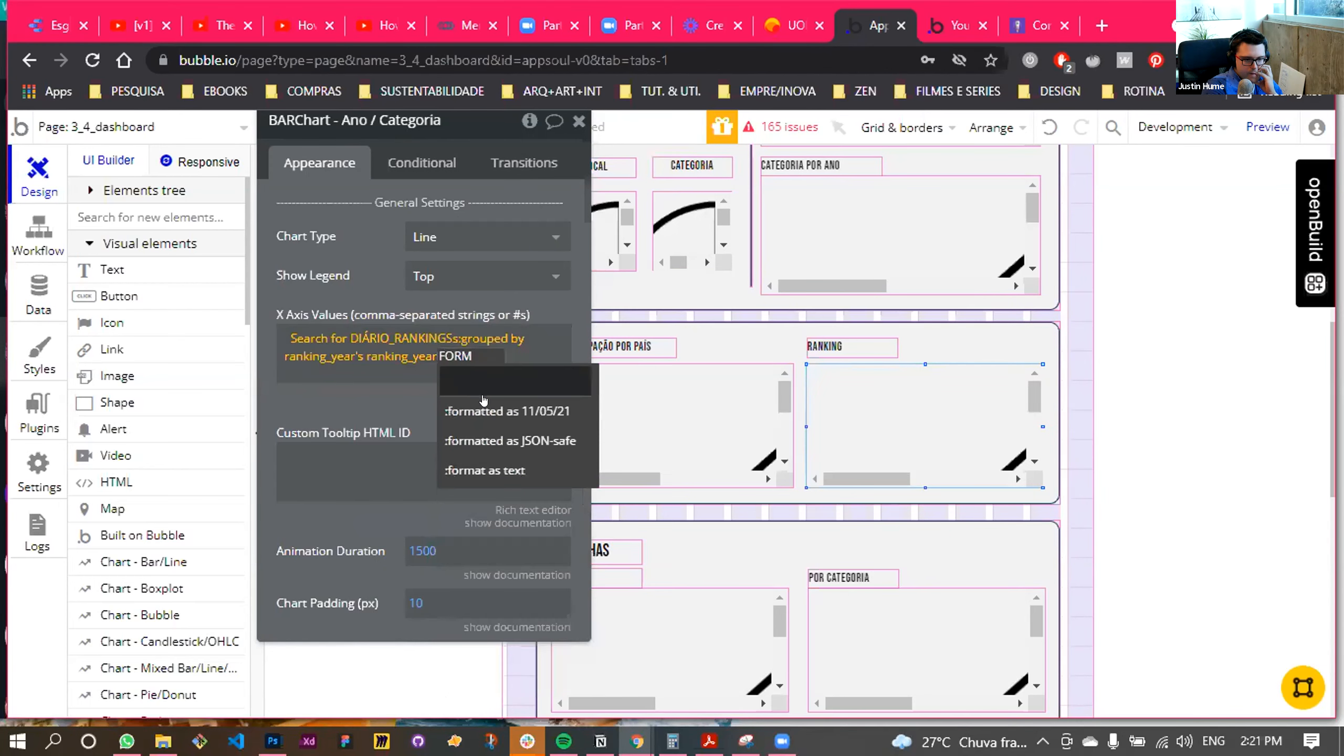
left_click(481, 411)
Set the X Axis date formatting to the Custom format yyyy
left_click(792, 170)
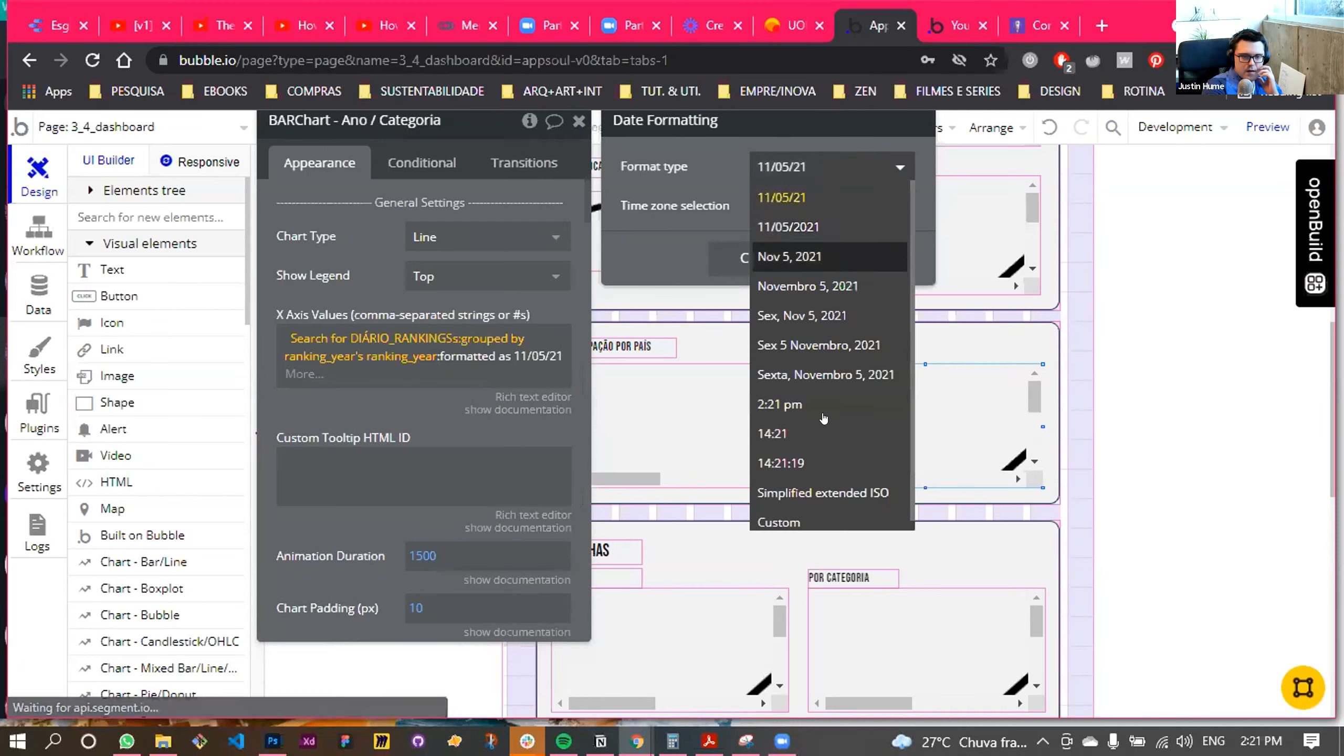
left_click(807, 521)
left_click(796, 213)
key("ctrl+a")
type("YYY")
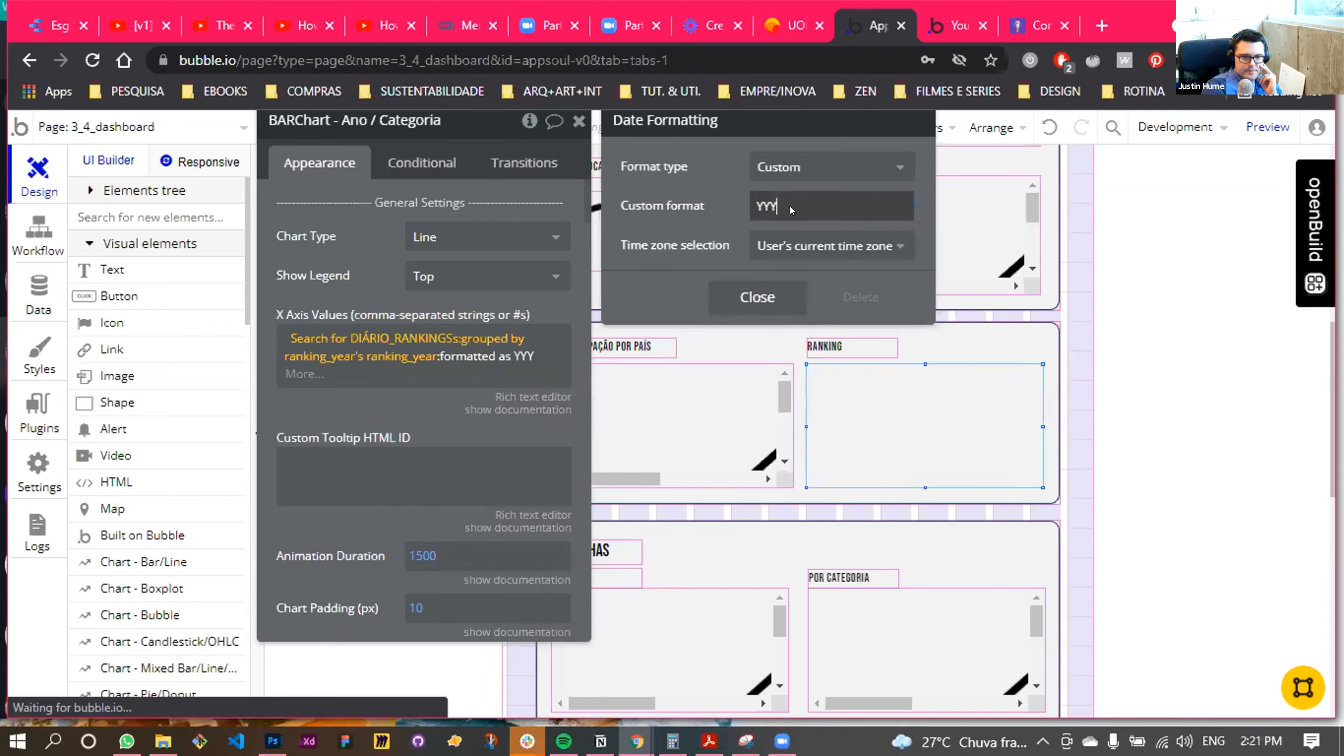
key("BackSpace")
key("BackSpace")
key("BackSpace")
type("yyyy")
left_click(756, 295)
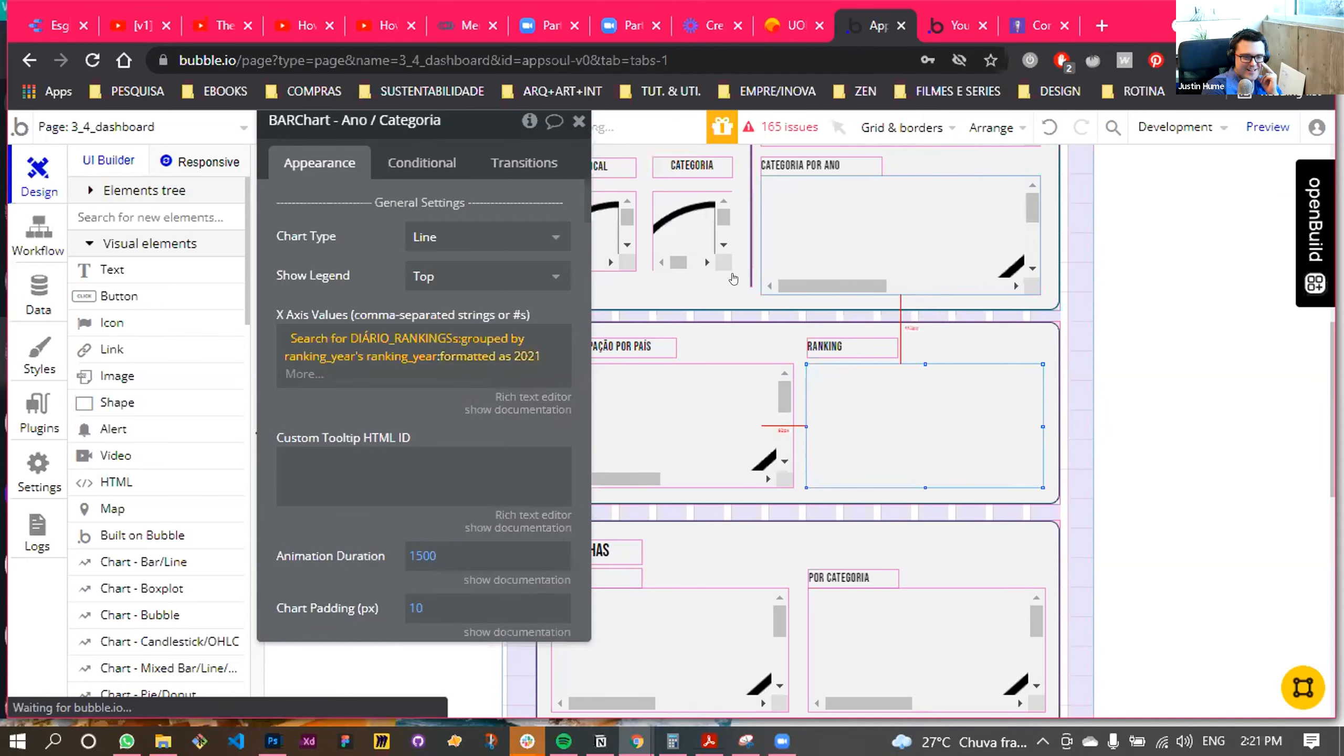
left_click(387, 401)
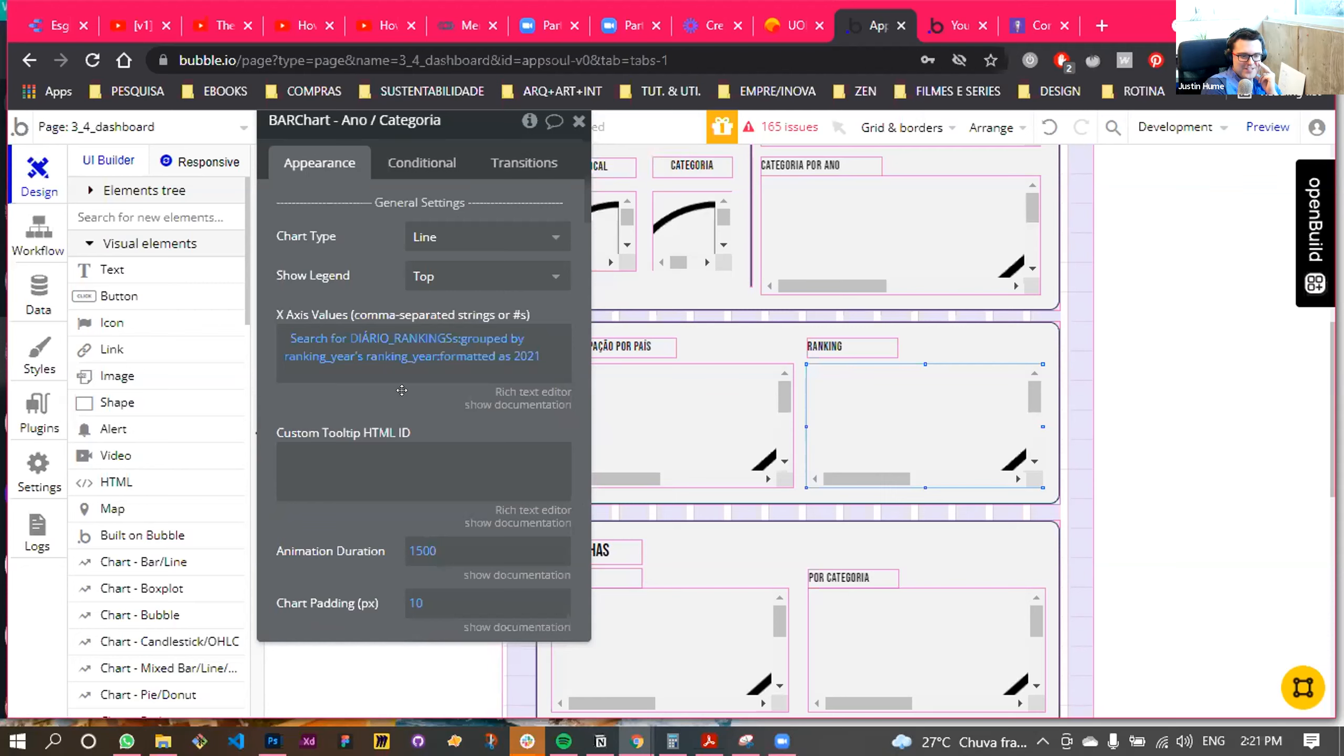
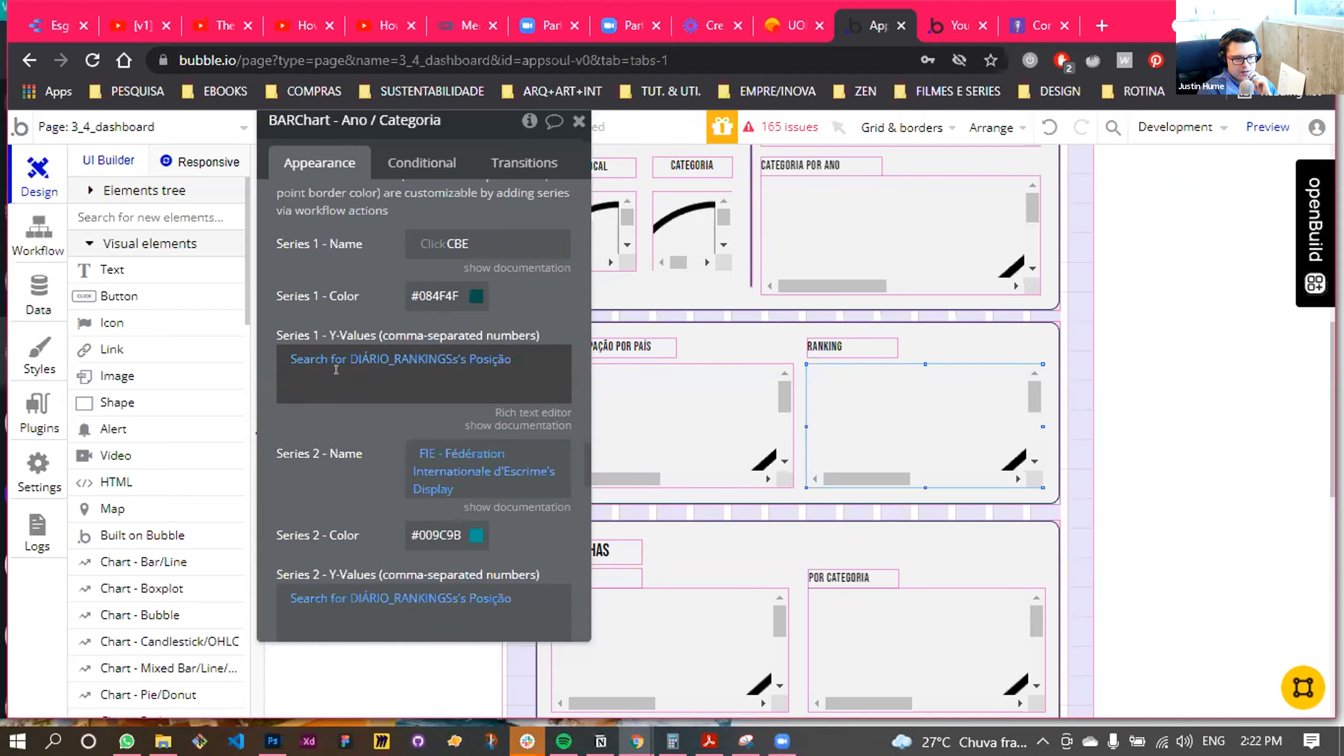
Copy the X Axis Values expression into the Series 1 Y-Values, replacing the existing search
scroll(337, 368, "up", 15)
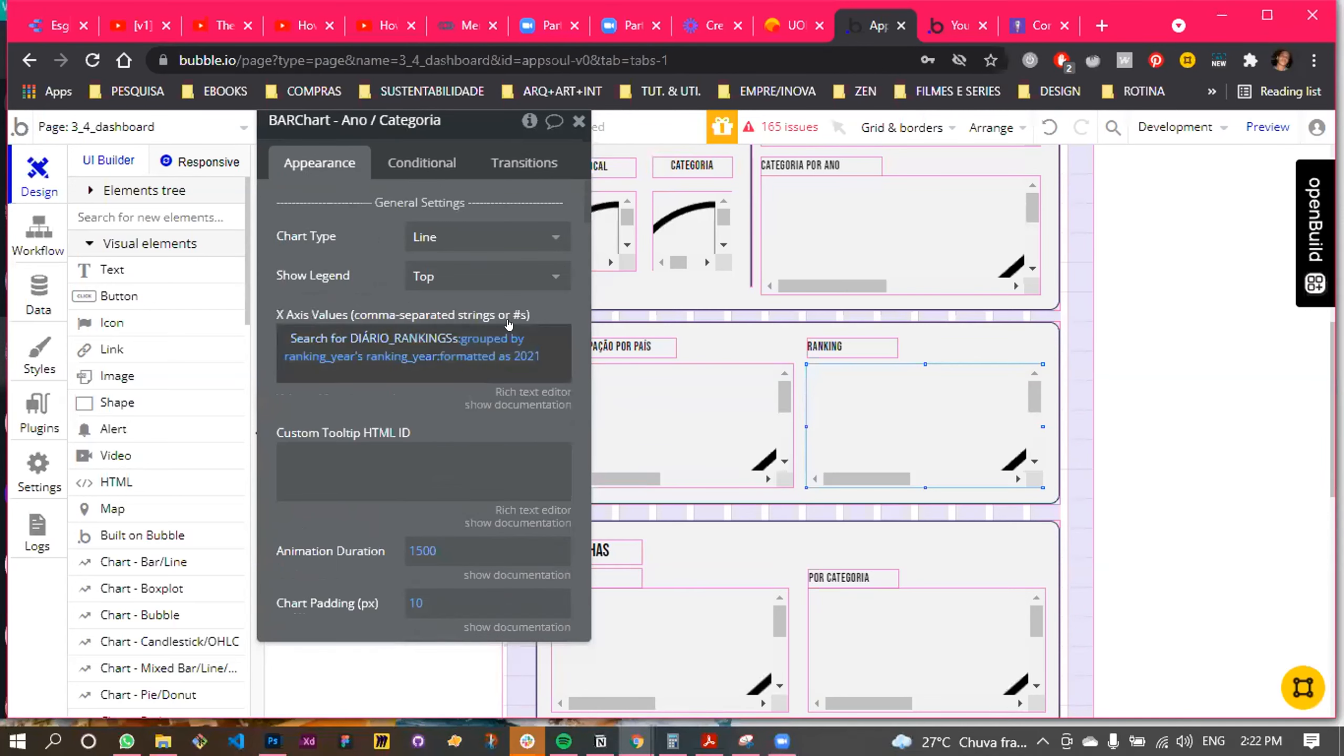
right_click(495, 304)
left_click(495, 286)
scroll(370, 421, "down", 15)
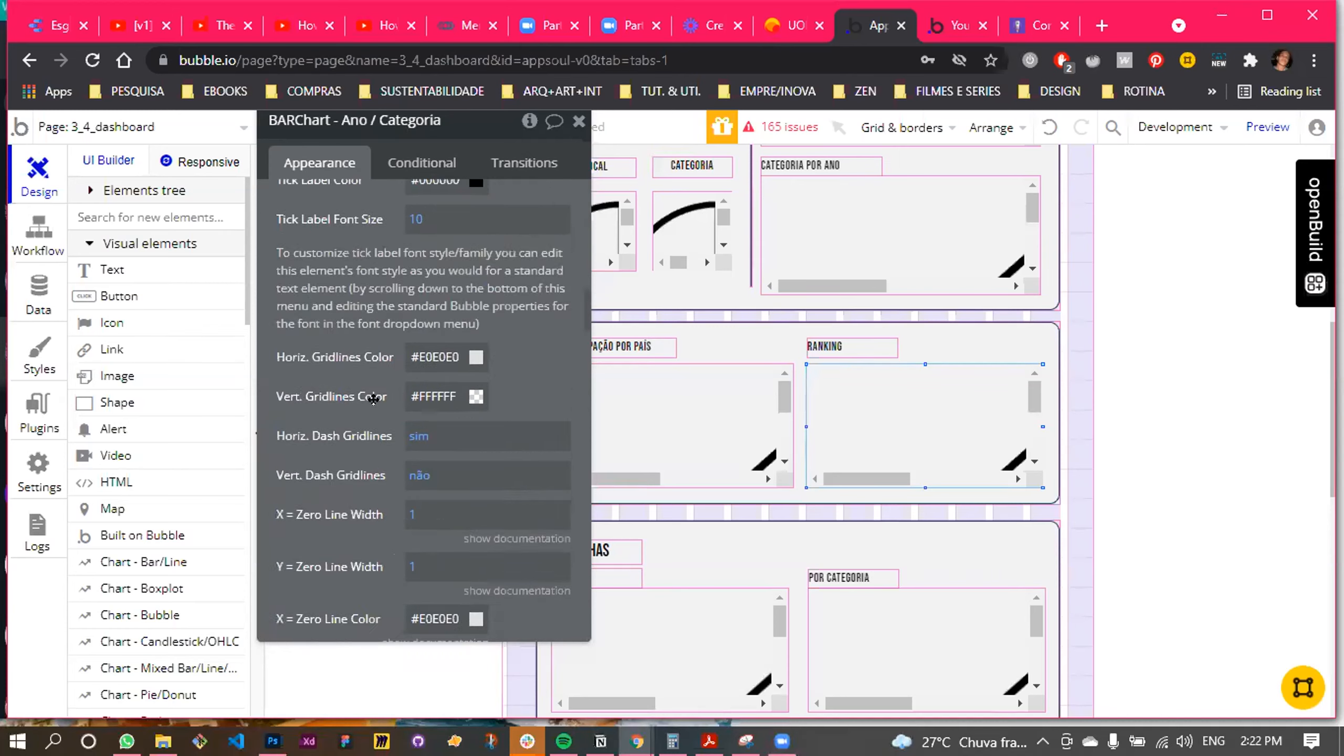
scroll(371, 421, "down", 4)
scroll(371, 421, "up", 8)
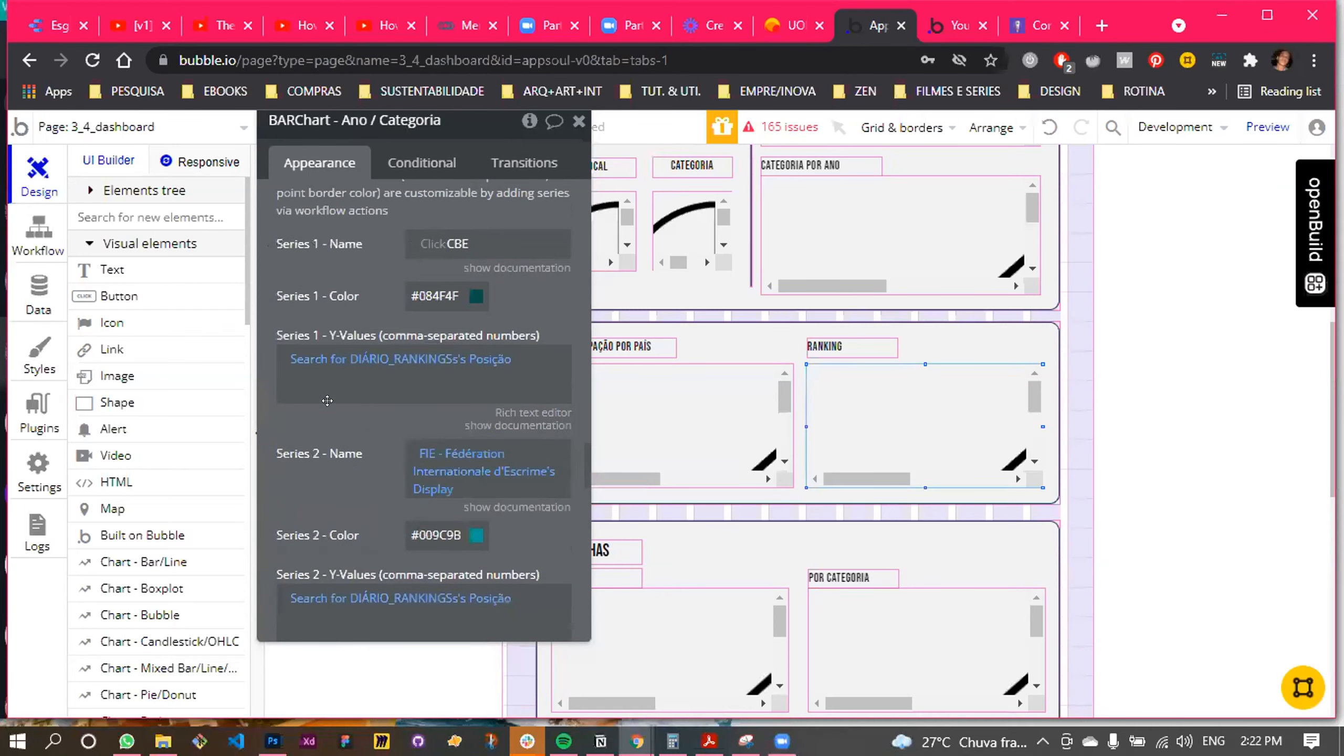
right_click(336, 356)
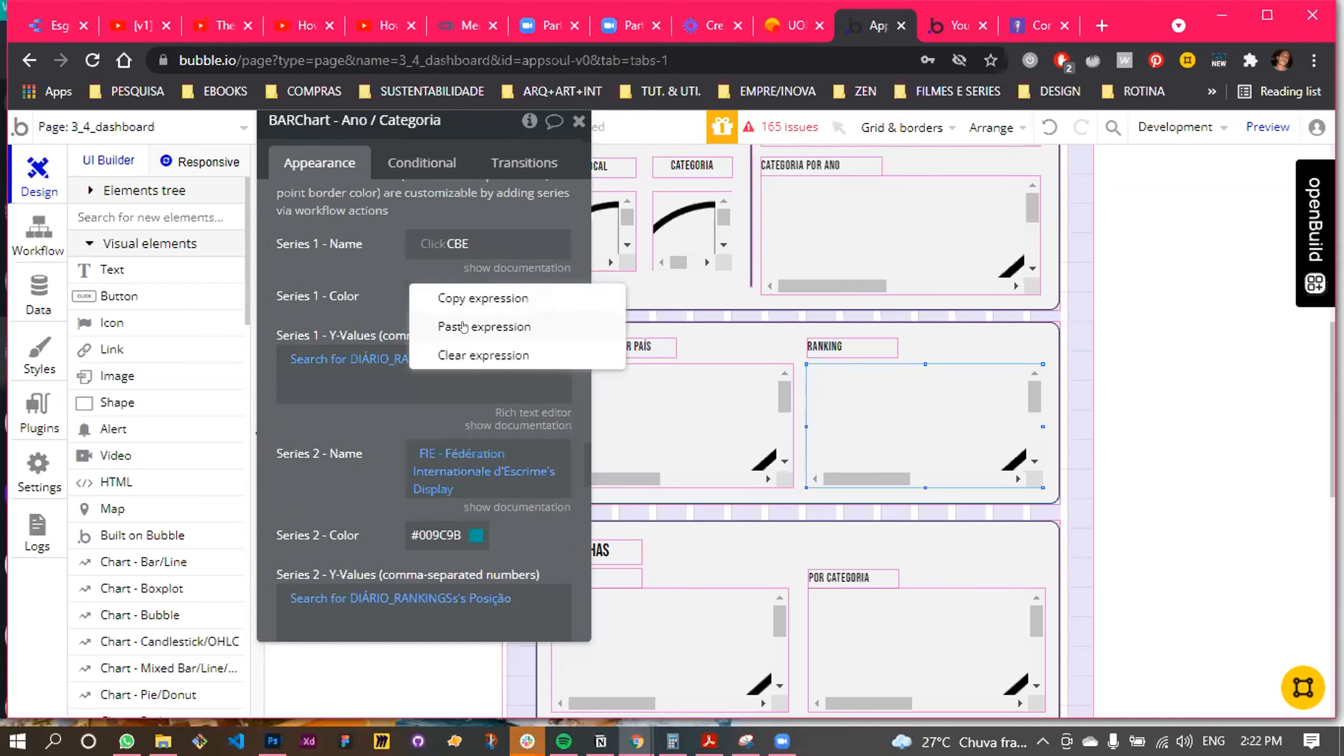
left_click(436, 327)
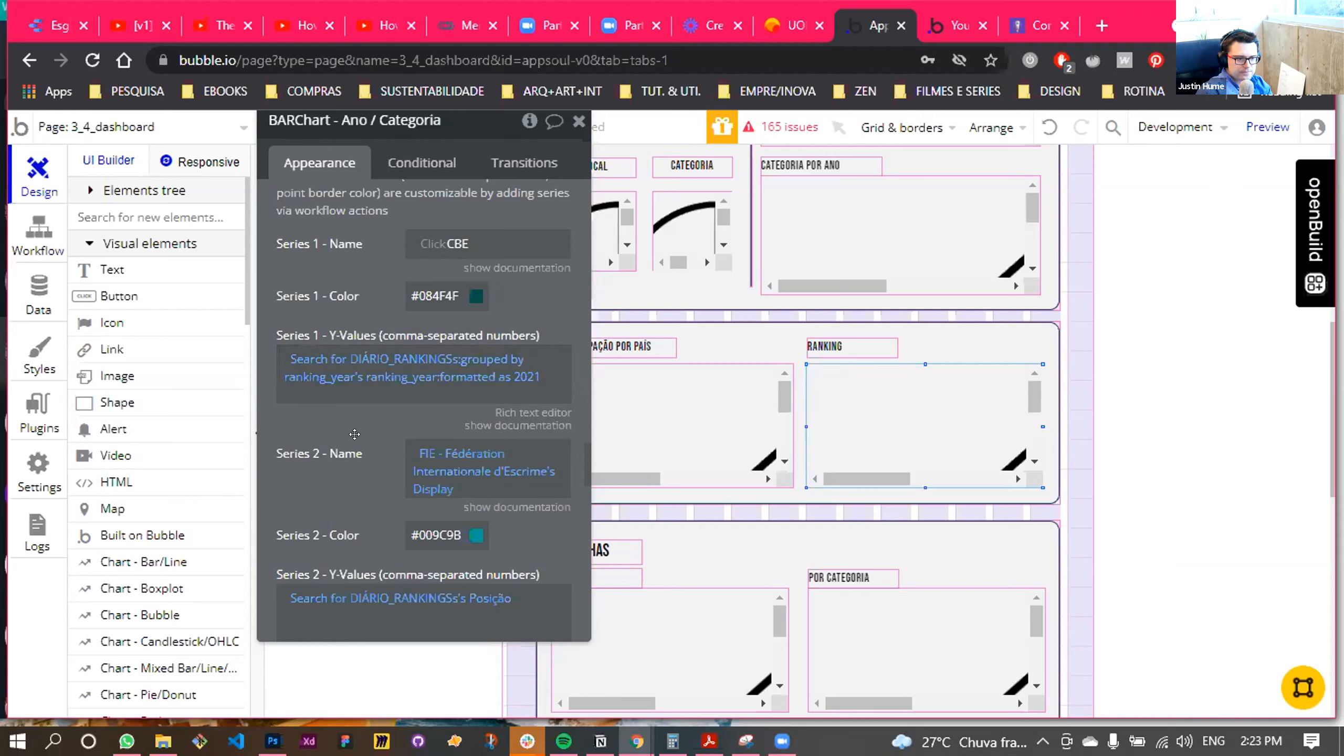
Constrain the Series 1 Y-Values search to entries where Ranking_ESG_Tipo equals CBE - Confederação Brasileira de Esgrima
left_click(365, 360)
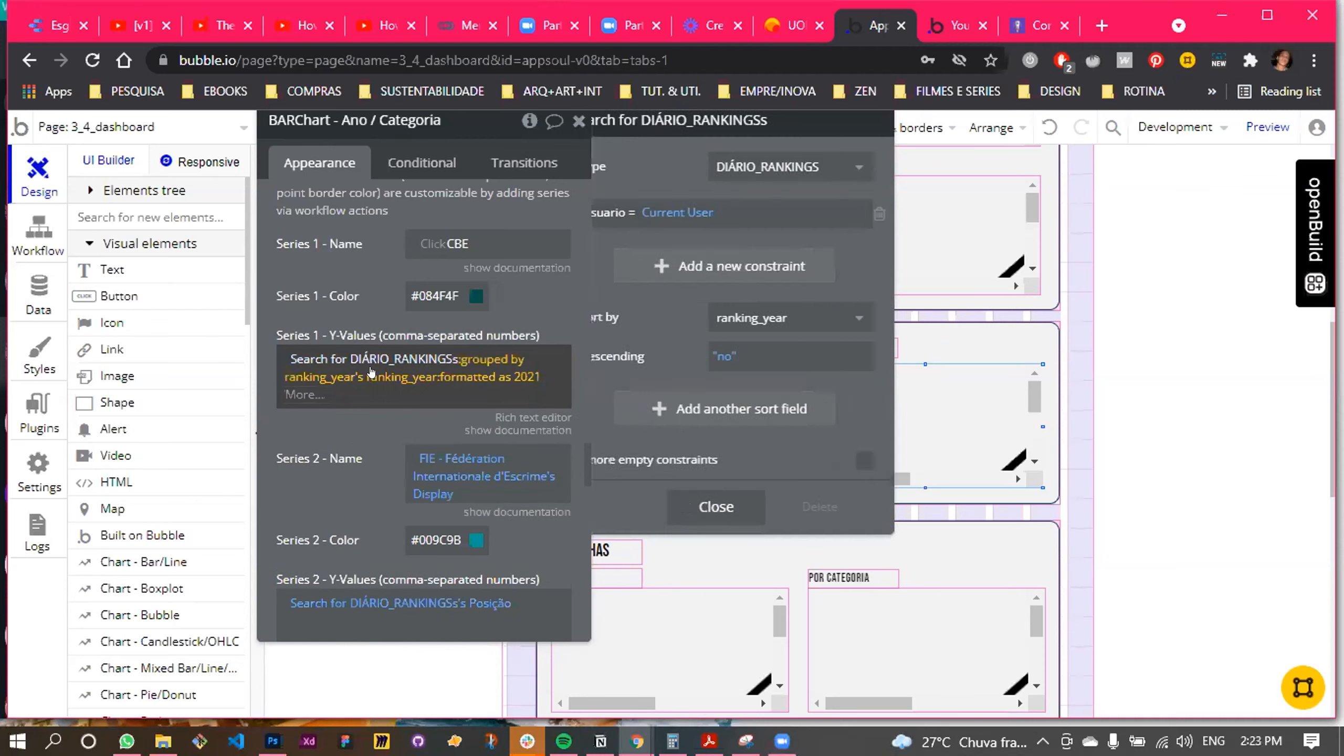
left_click(702, 264)
left_click(640, 257)
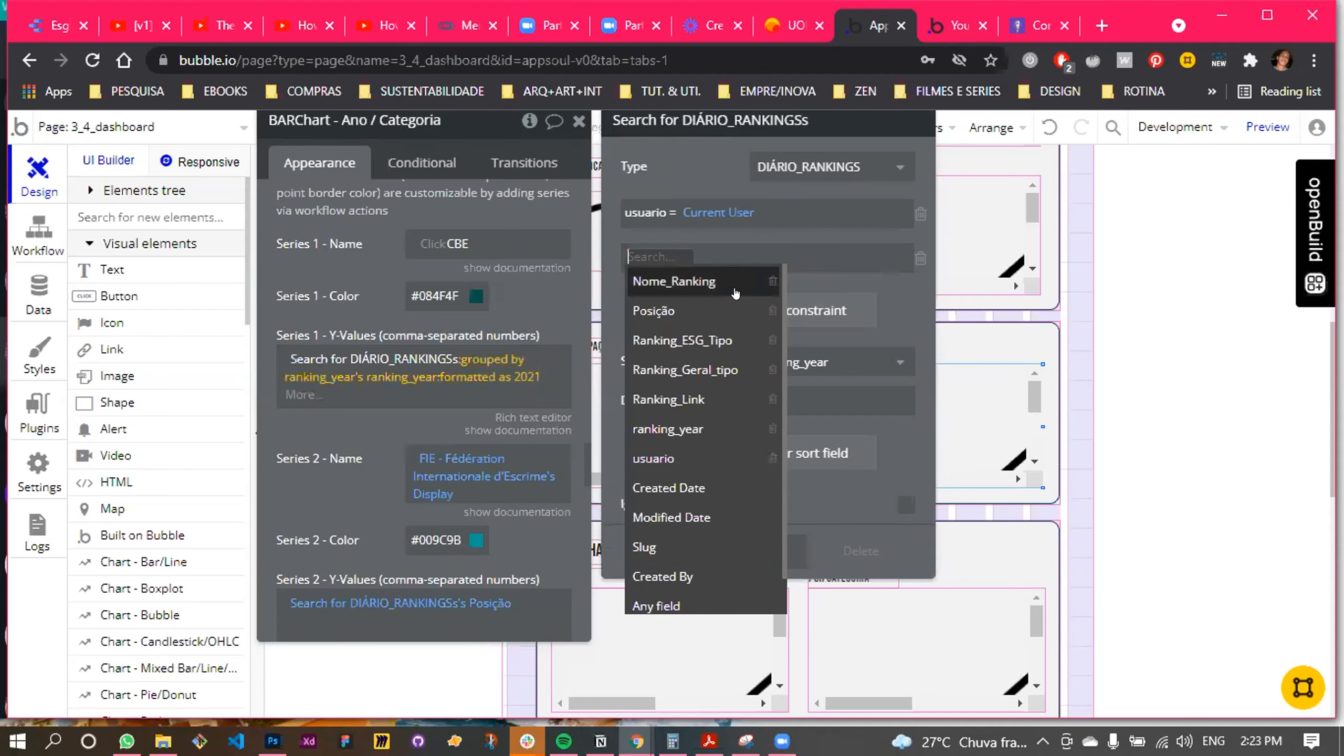
left_click(714, 339)
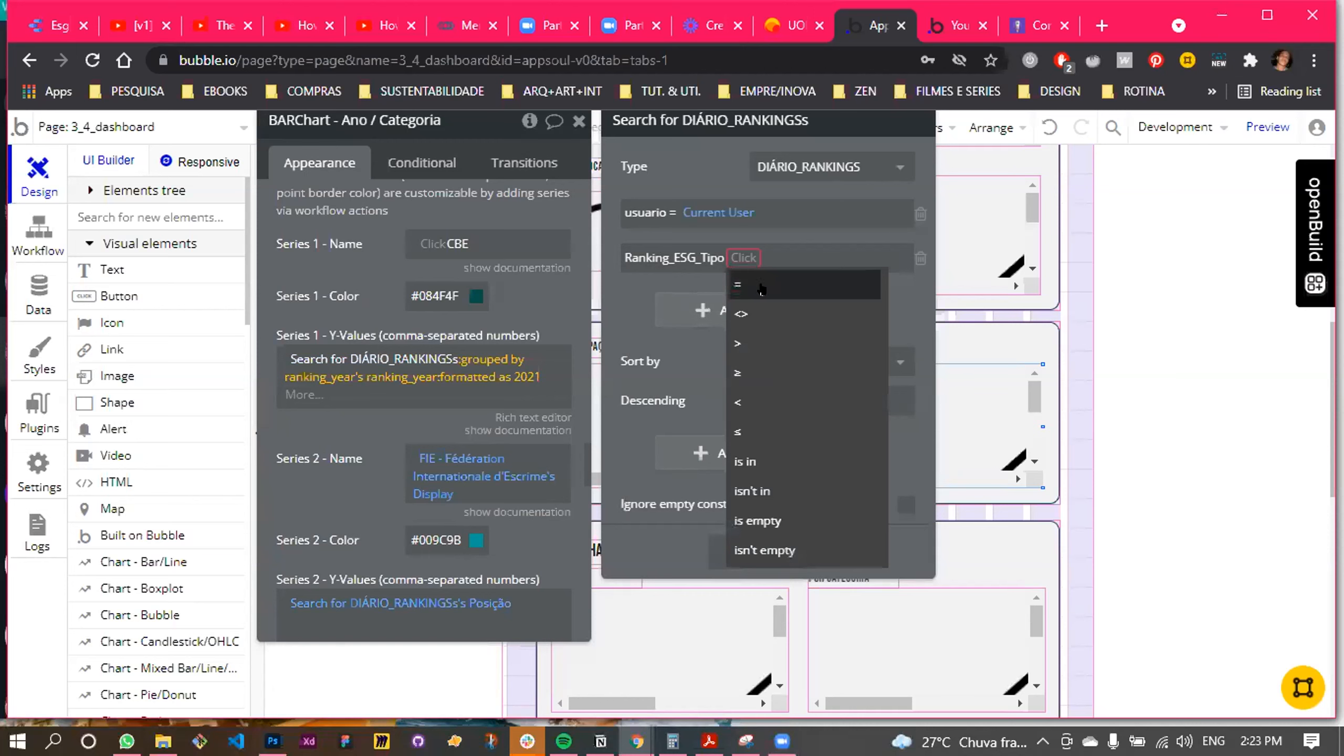
left_click(761, 288)
left_click(756, 258)
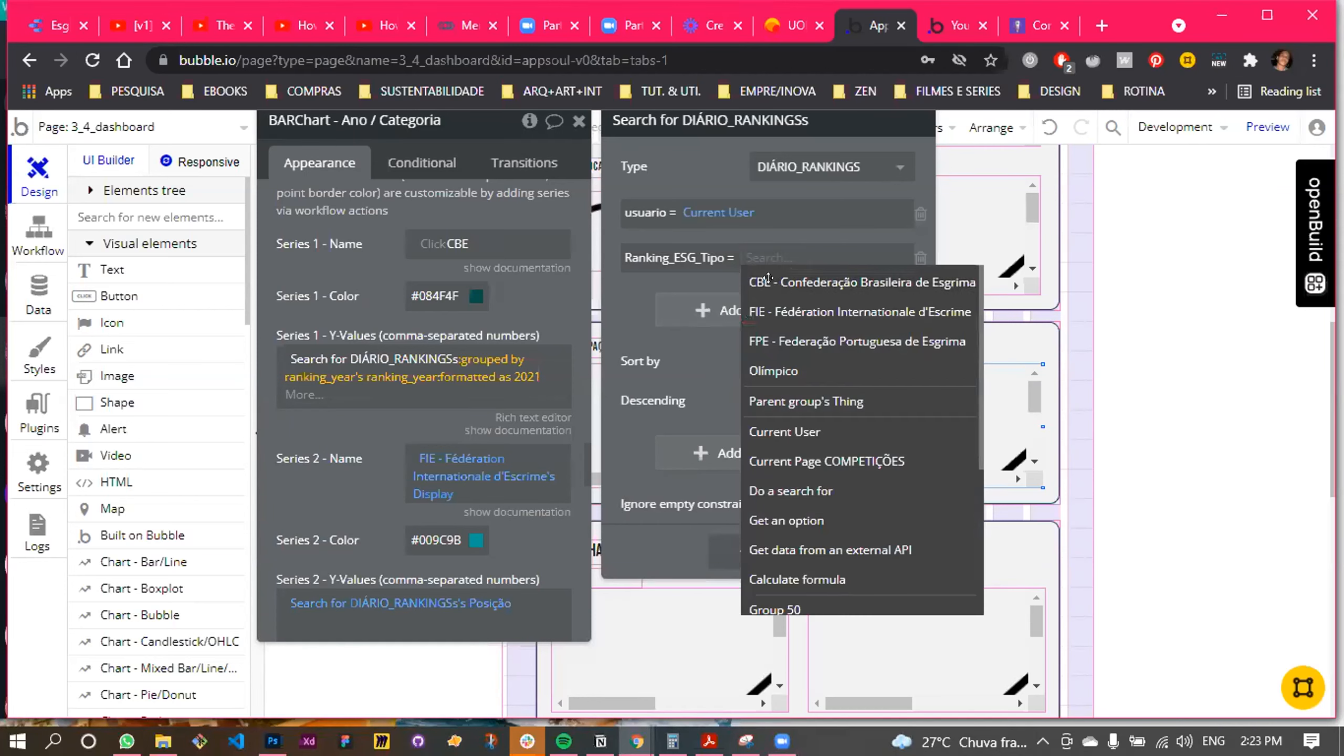
left_click(768, 280)
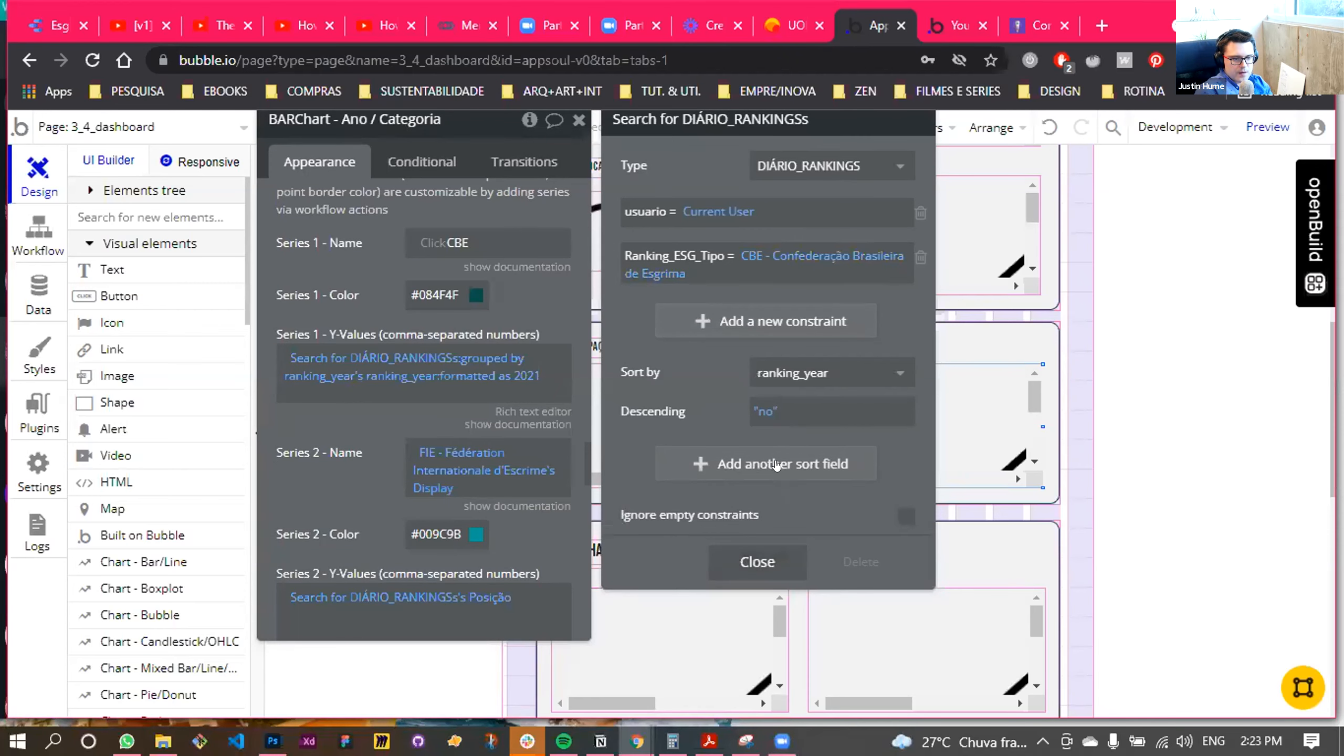
left_click(754, 562)
left_click(398, 384)
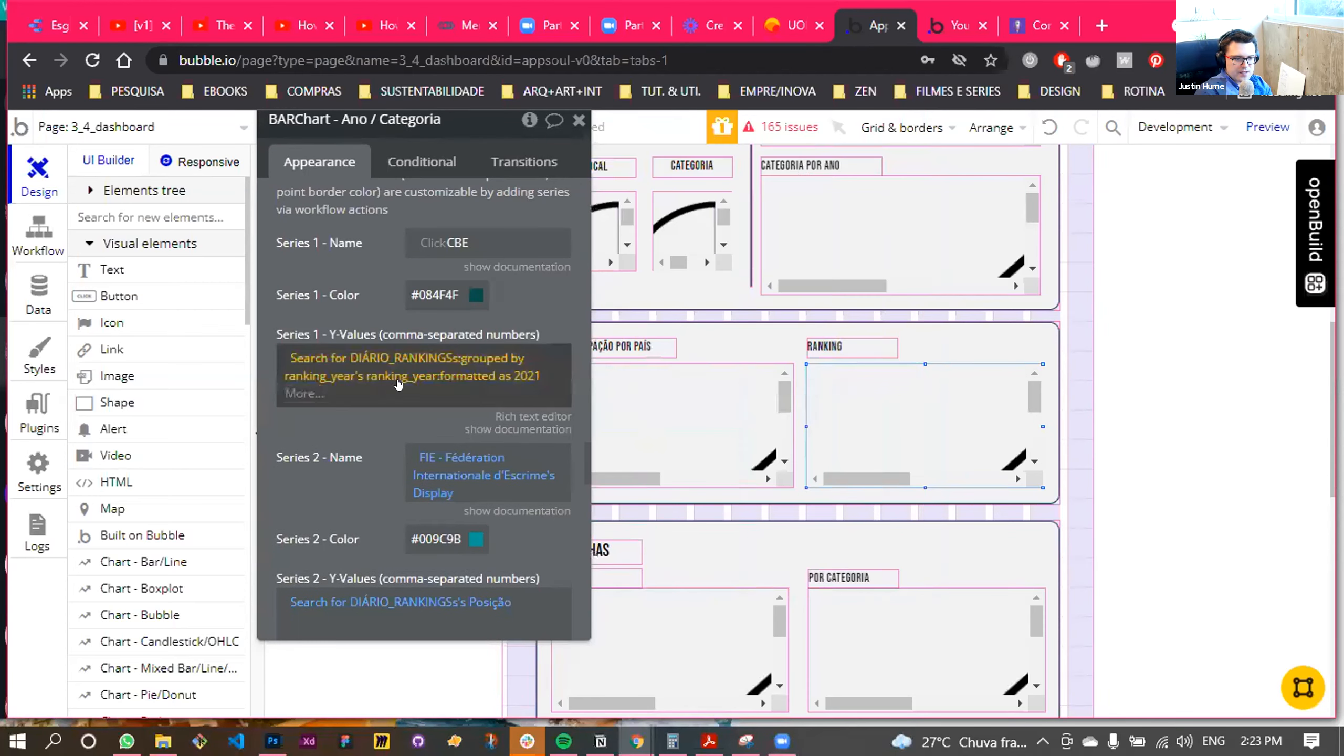
left_click(370, 374)
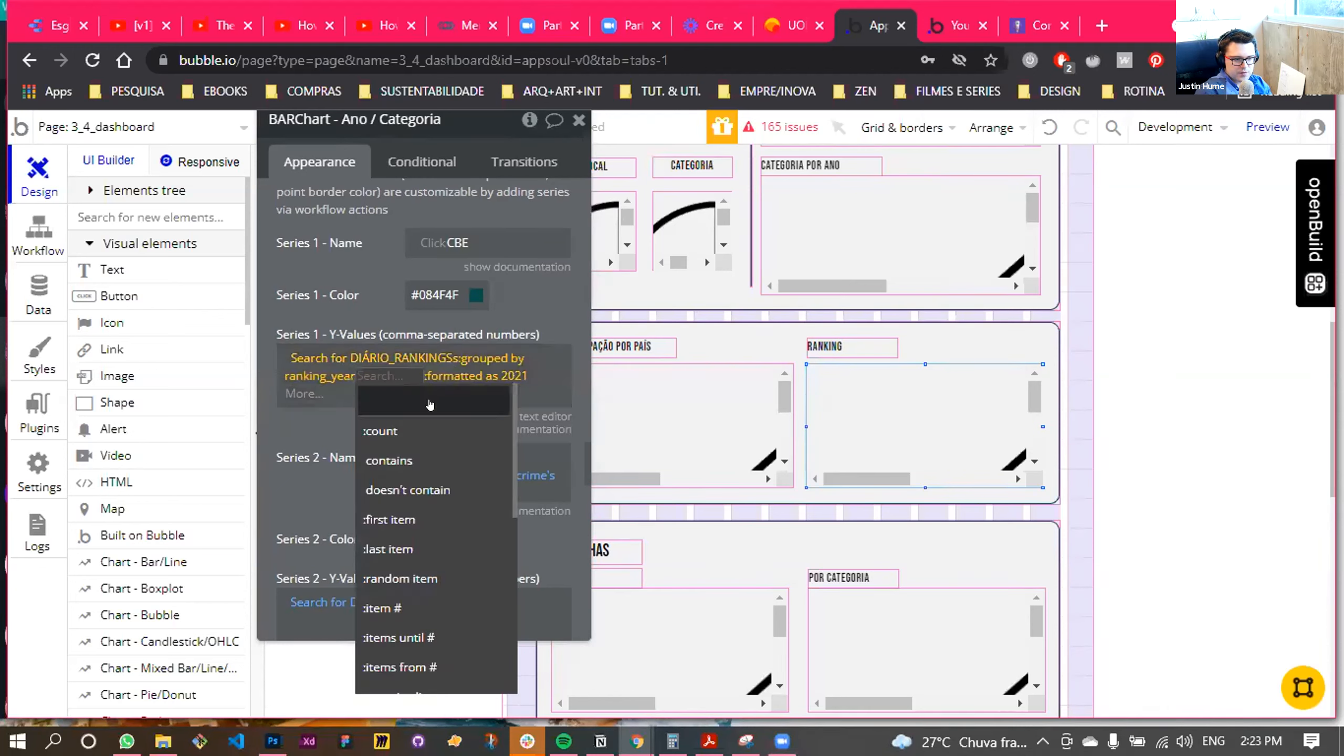
scroll(418, 461, "down", 4)
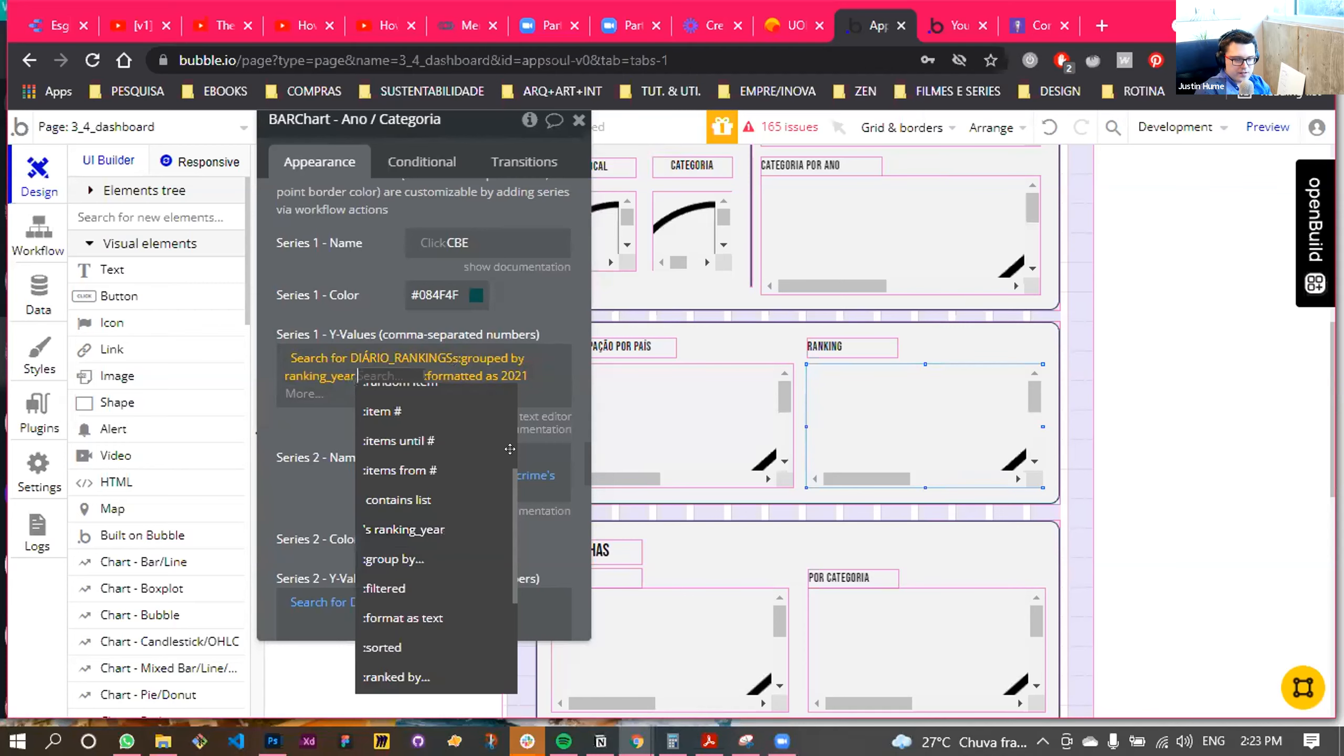
Add a Min aggregation calculated on Posição to the Series 1 Y-Values grouping
left_click(321, 378)
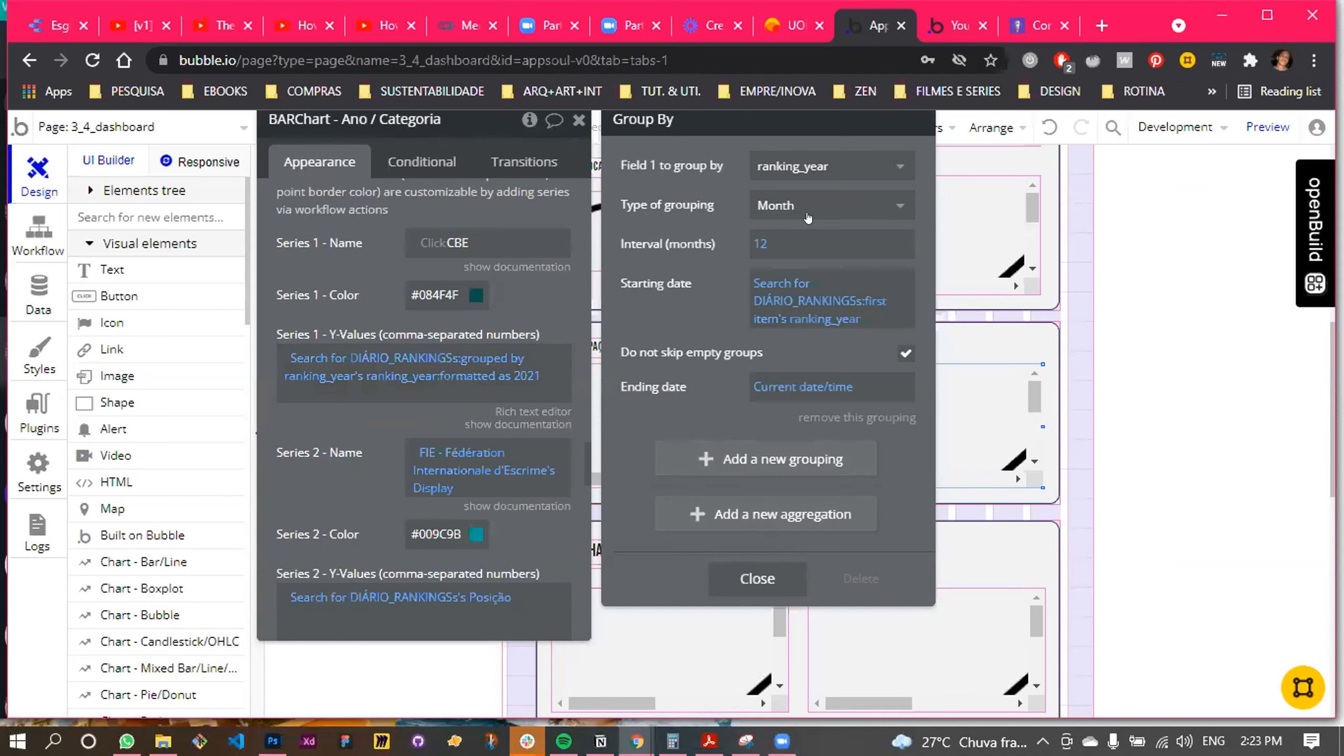
left_click(762, 516)
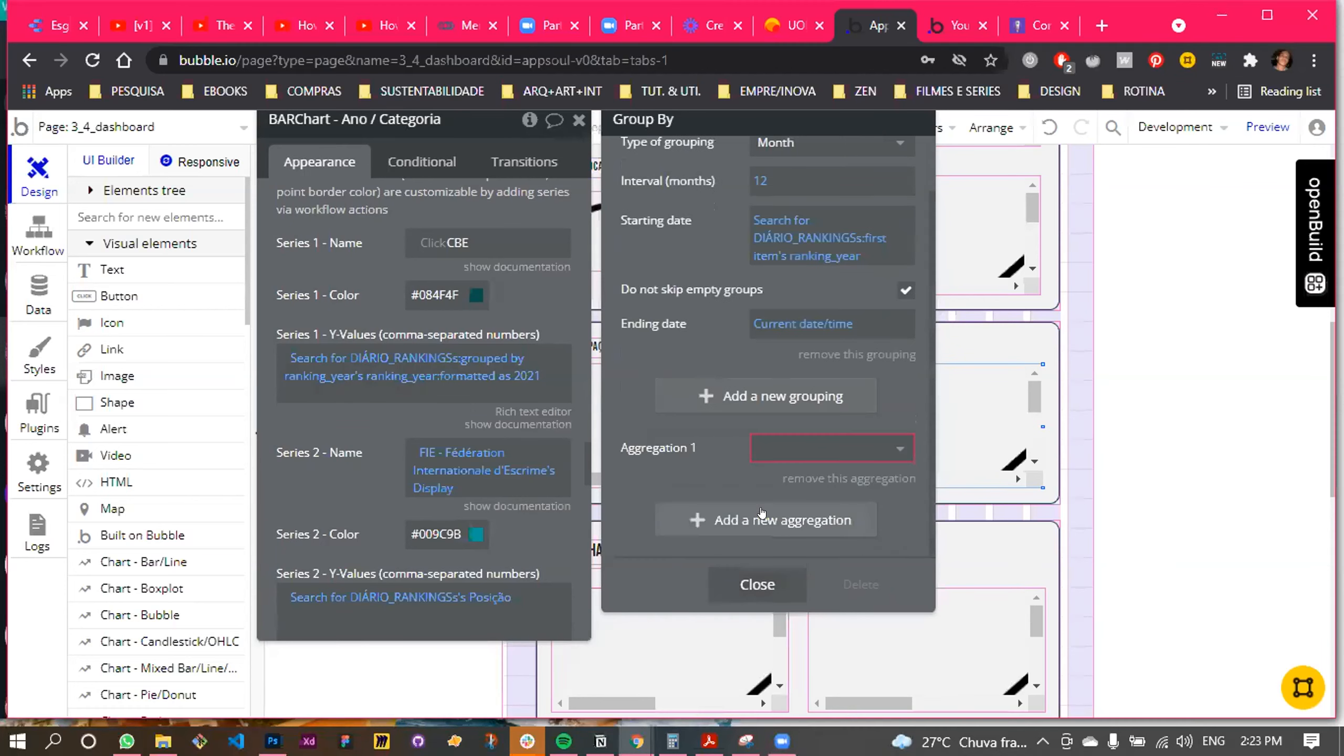
left_click(798, 449)
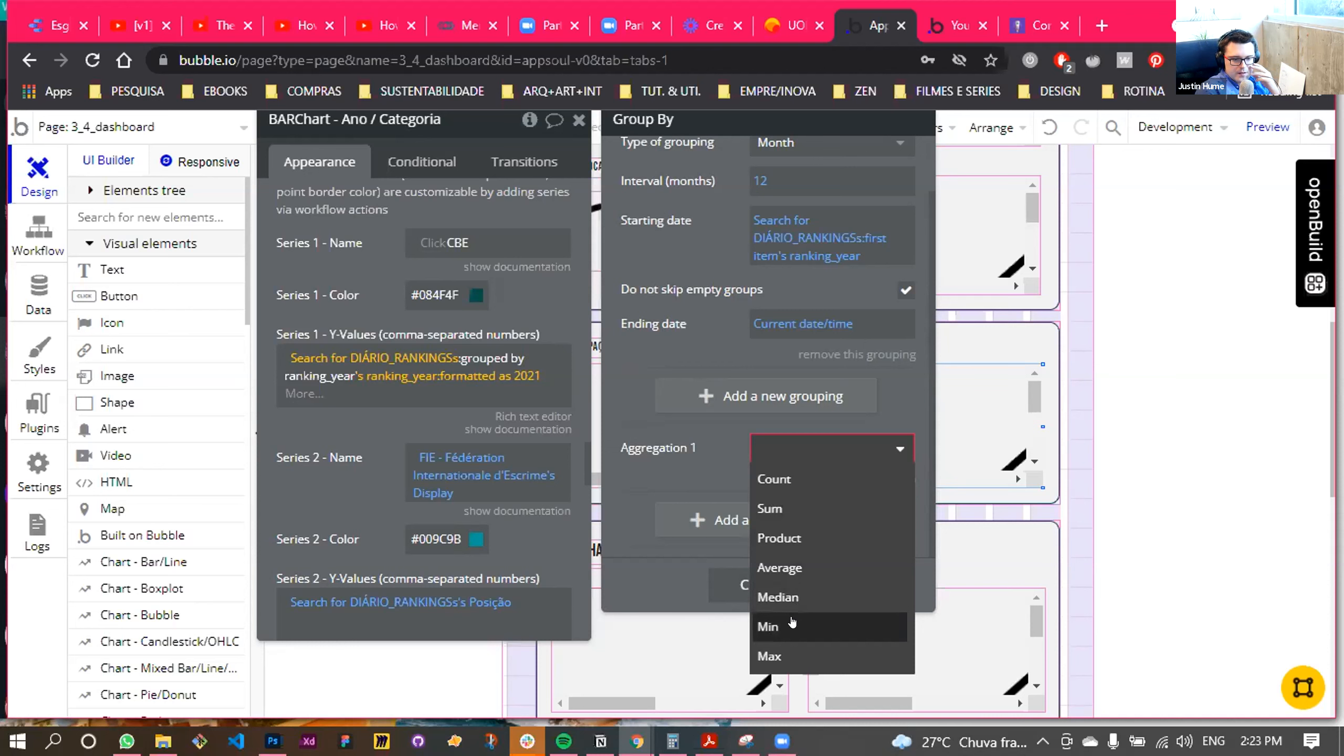
left_click(794, 626)
left_click(796, 482)
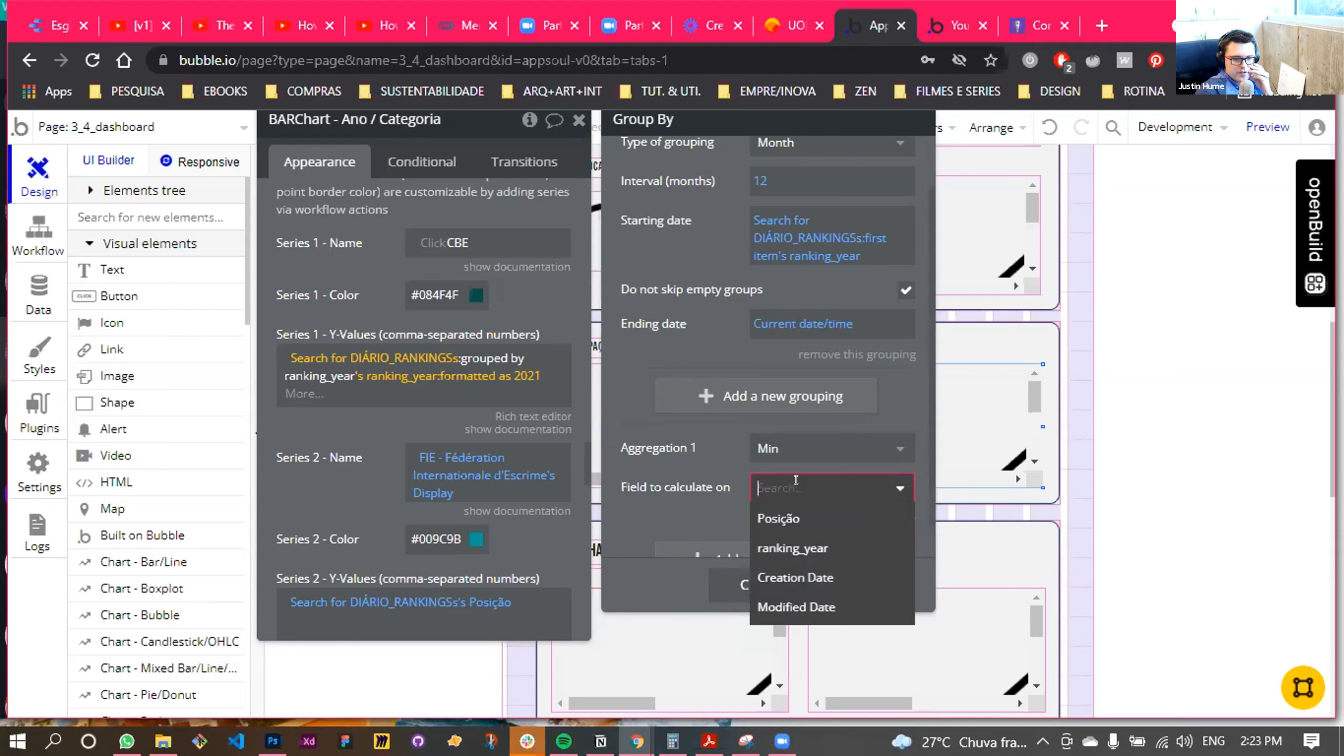
left_click(789, 523)
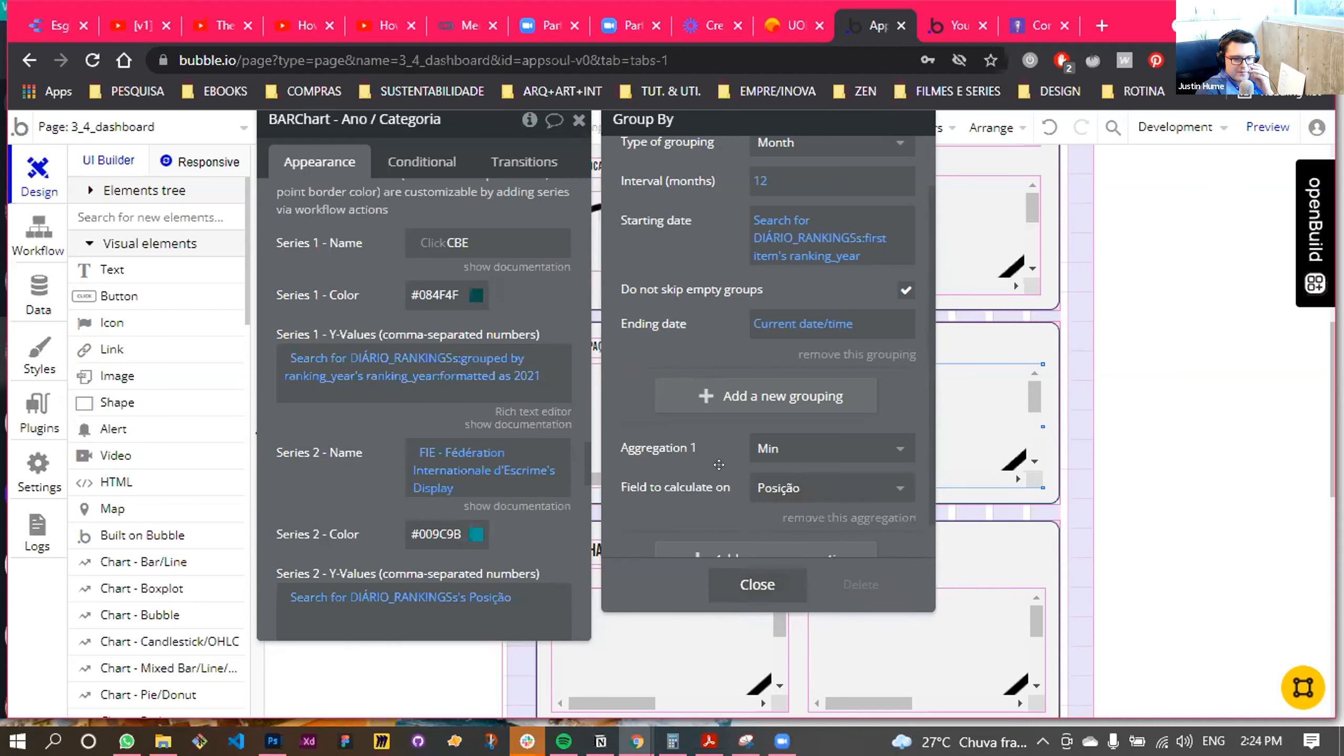
scroll(719, 464, "down", 1)
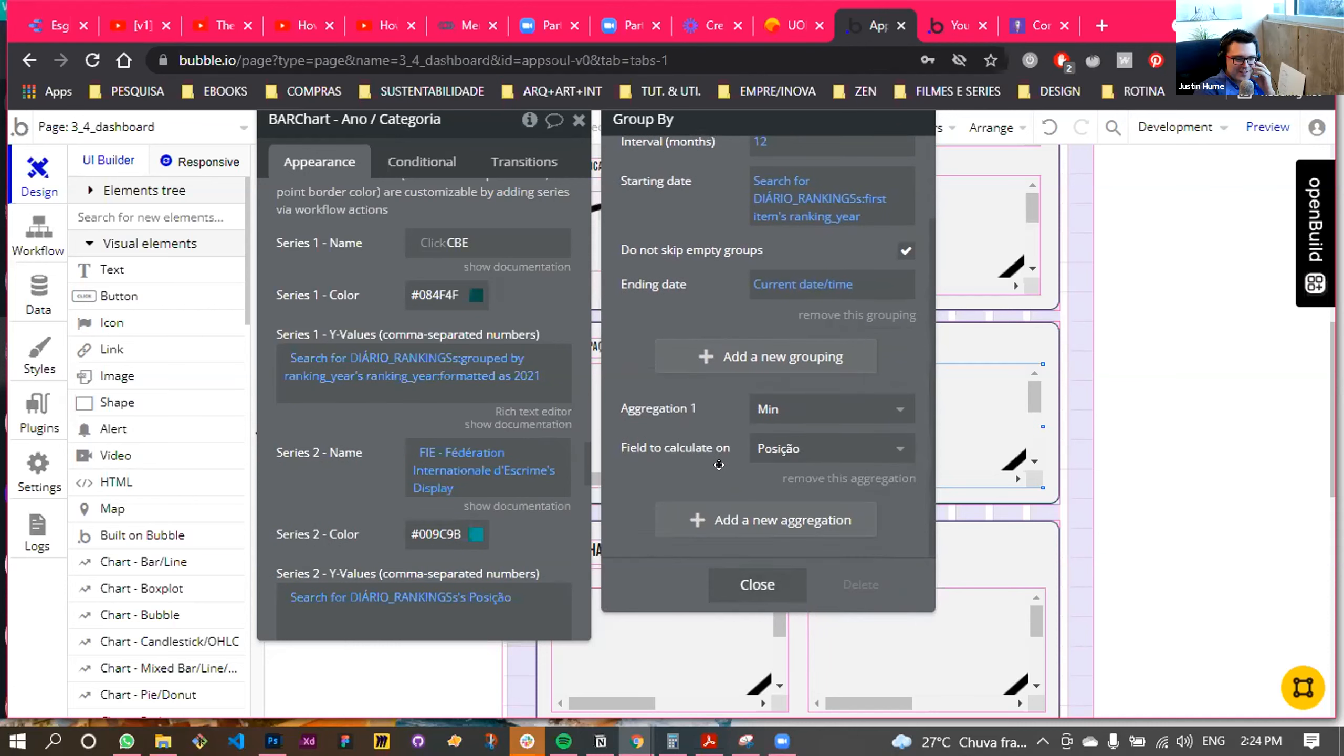
left_click(750, 585)
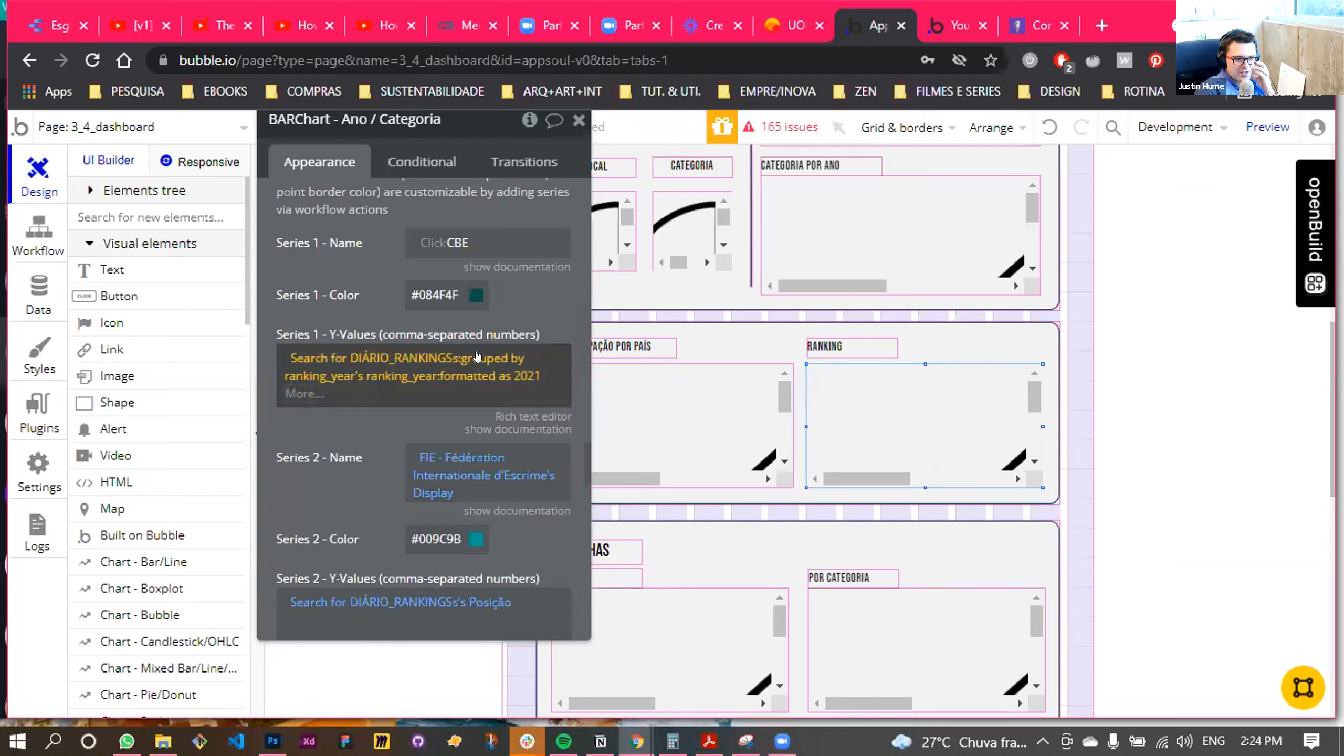
Replace the formatted ranking_year in the Series 1 Y-Values expression with 's min of Posição
left_click(402, 373)
scroll(434, 503, "down", 5)
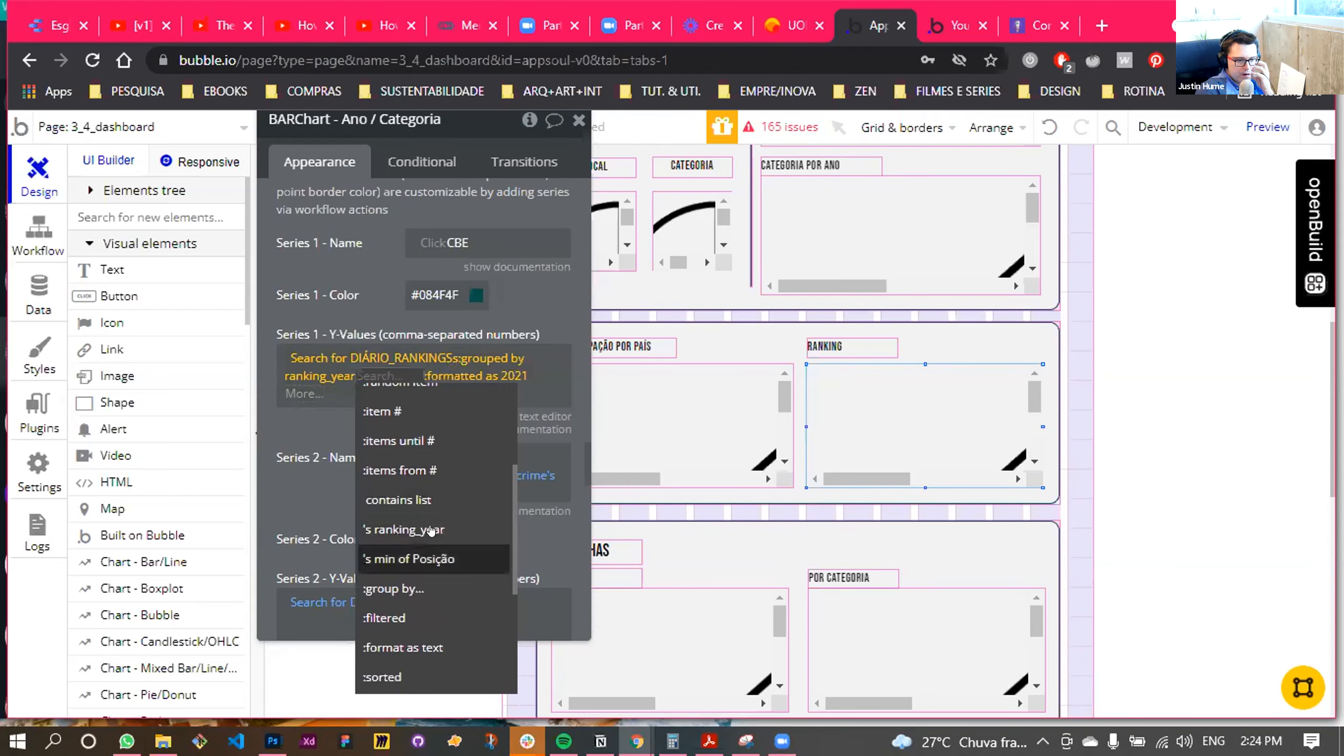
type("pos")
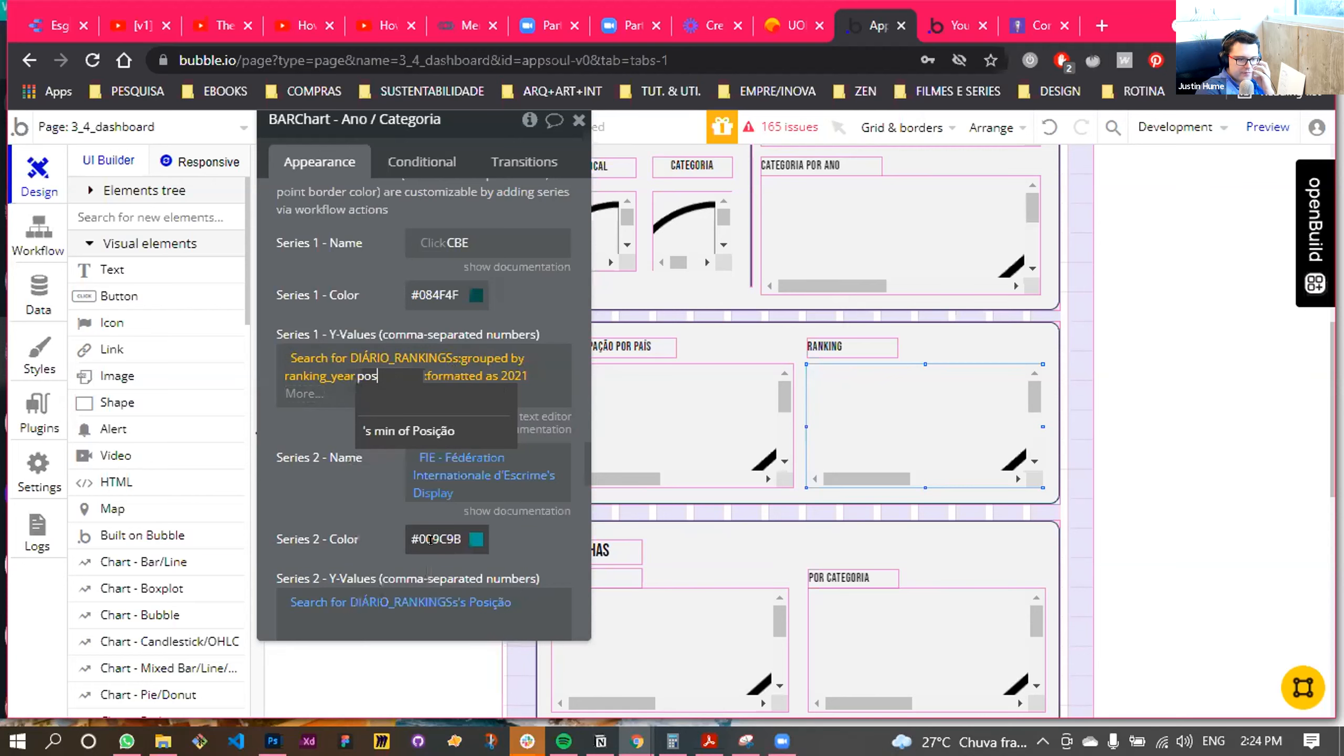
key("Return")
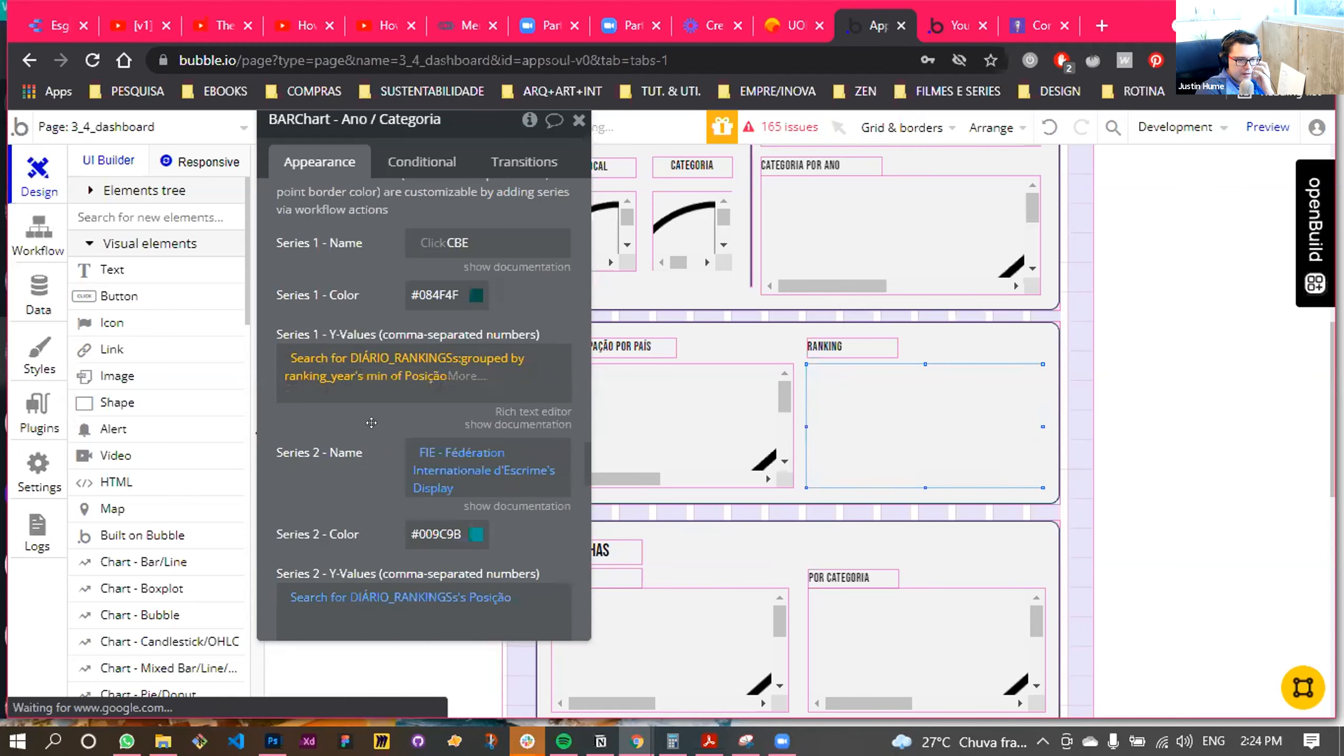
Copy the Series 1 Y-Values expression into the Series 2 Y-Values, replacing the existing search
right_click(405, 361)
left_click(524, 311)
scroll(372, 466, "down", 2)
right_click(373, 400)
left_click(489, 373)
Set the Series 2 Y-Values search's Ranking_ESG_Tipo constraint to FIE - Fédération Internationale d'Escrime
left_click(351, 400)
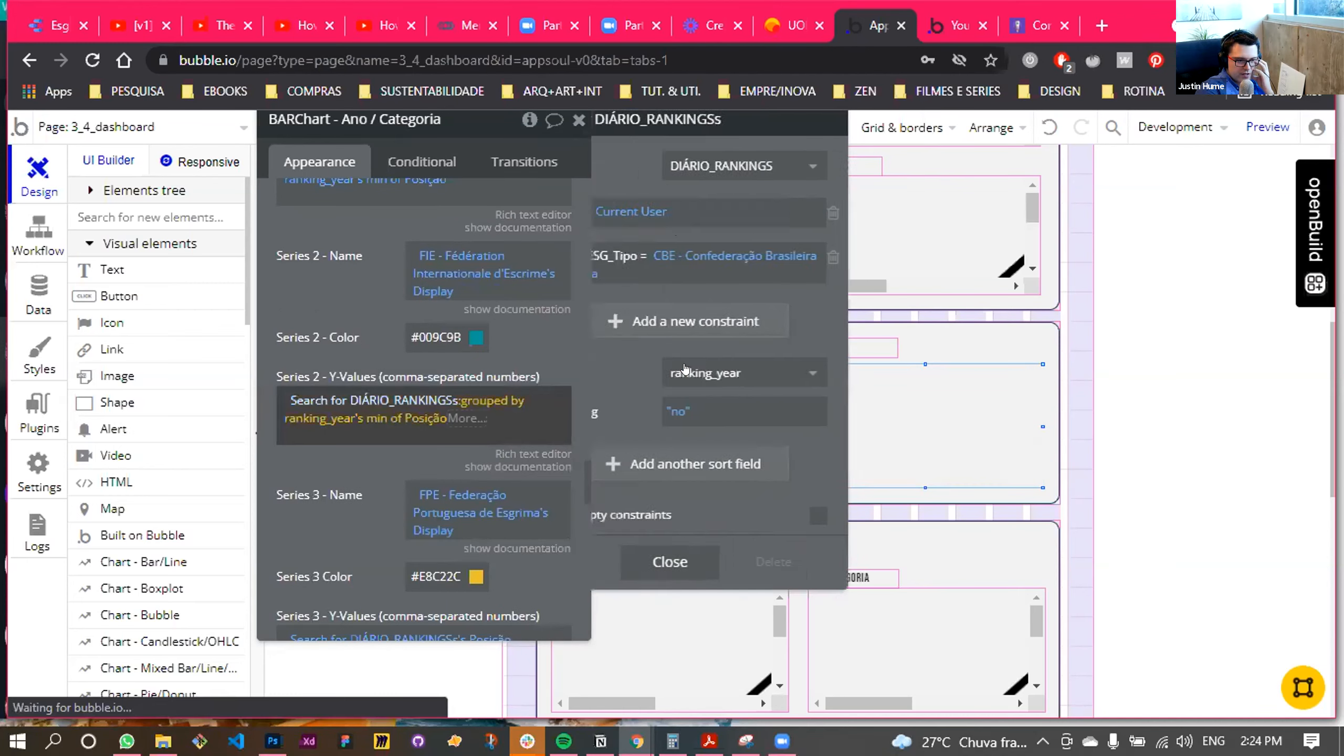
left_click(766, 259)
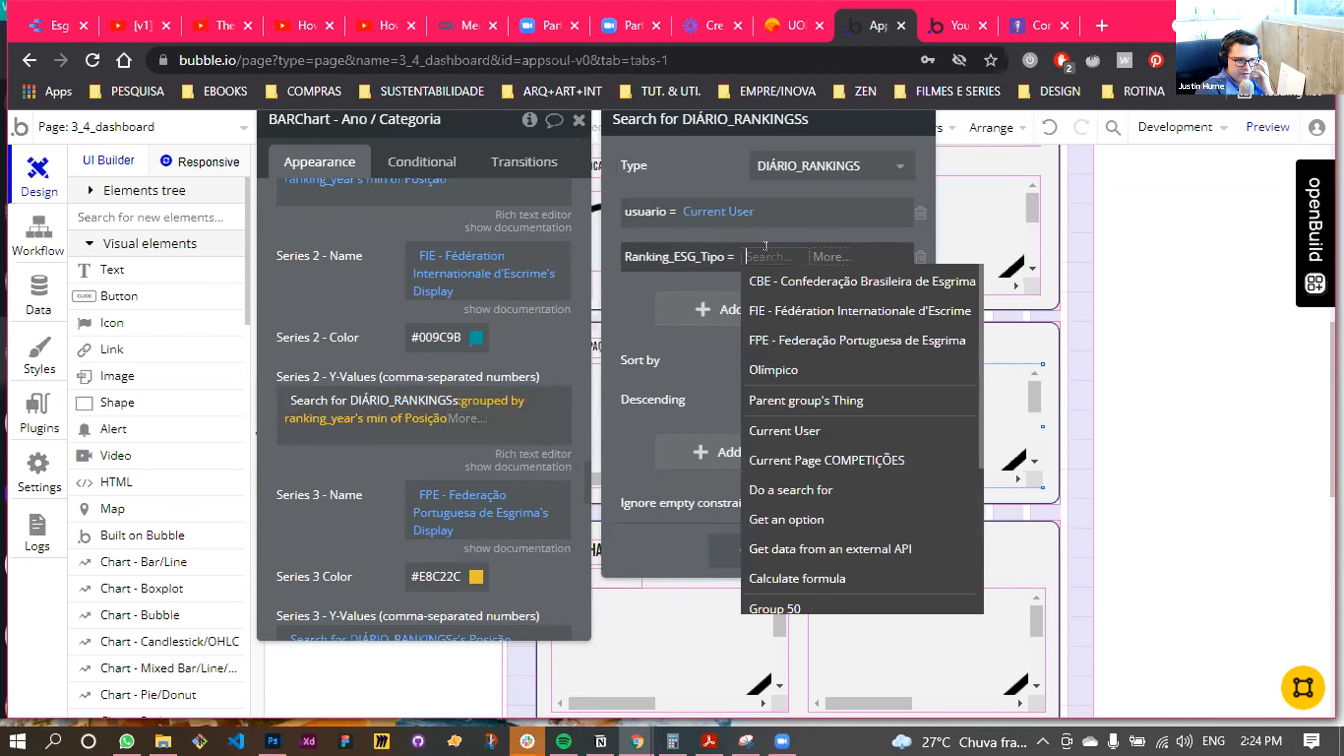
left_click(764, 312)
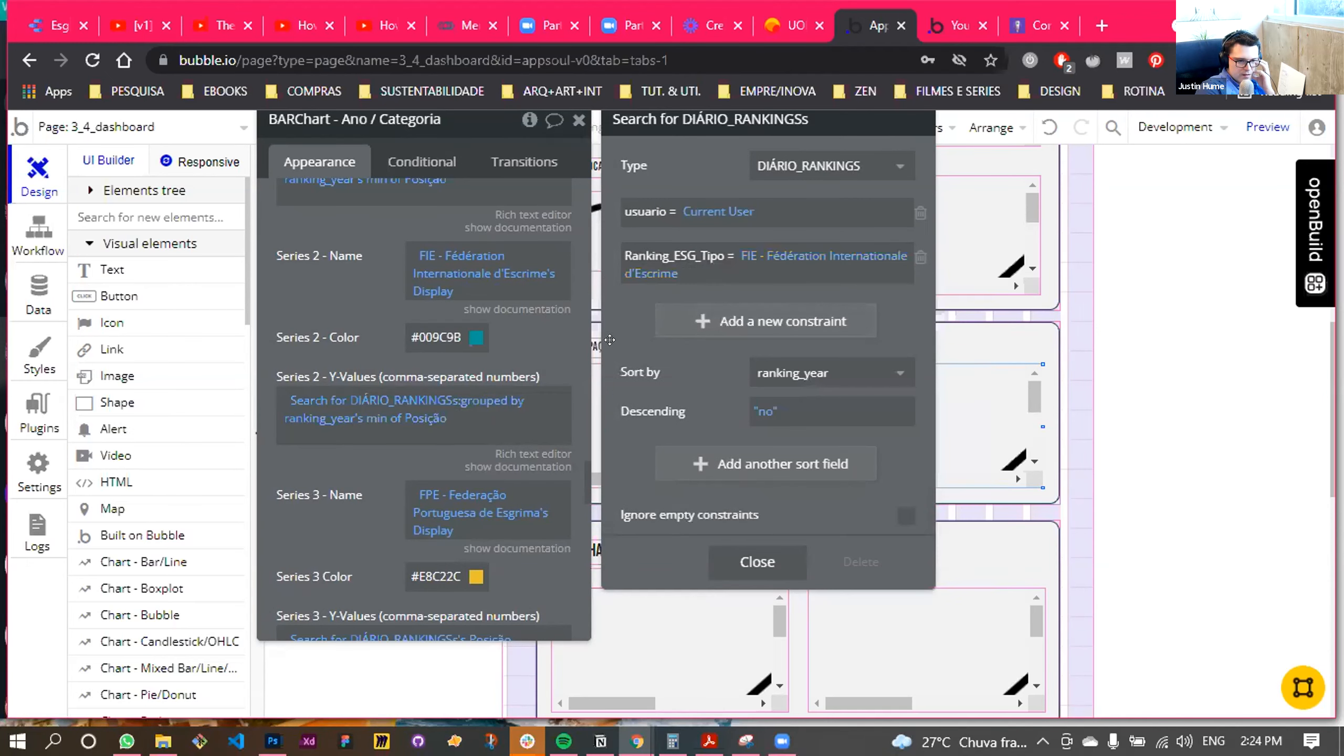
scroll(462, 313, "down", 3)
right_click(462, 312)
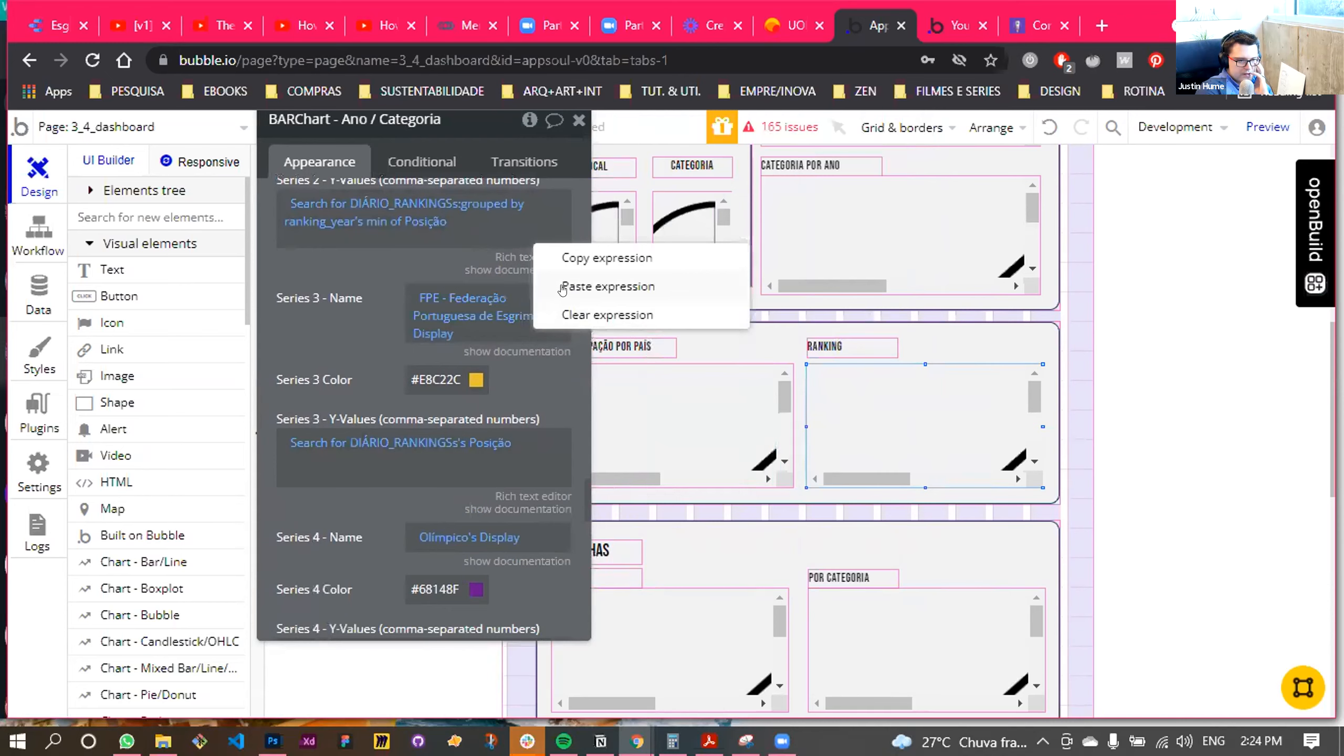
left_click(601, 286)
left_click(479, 320)
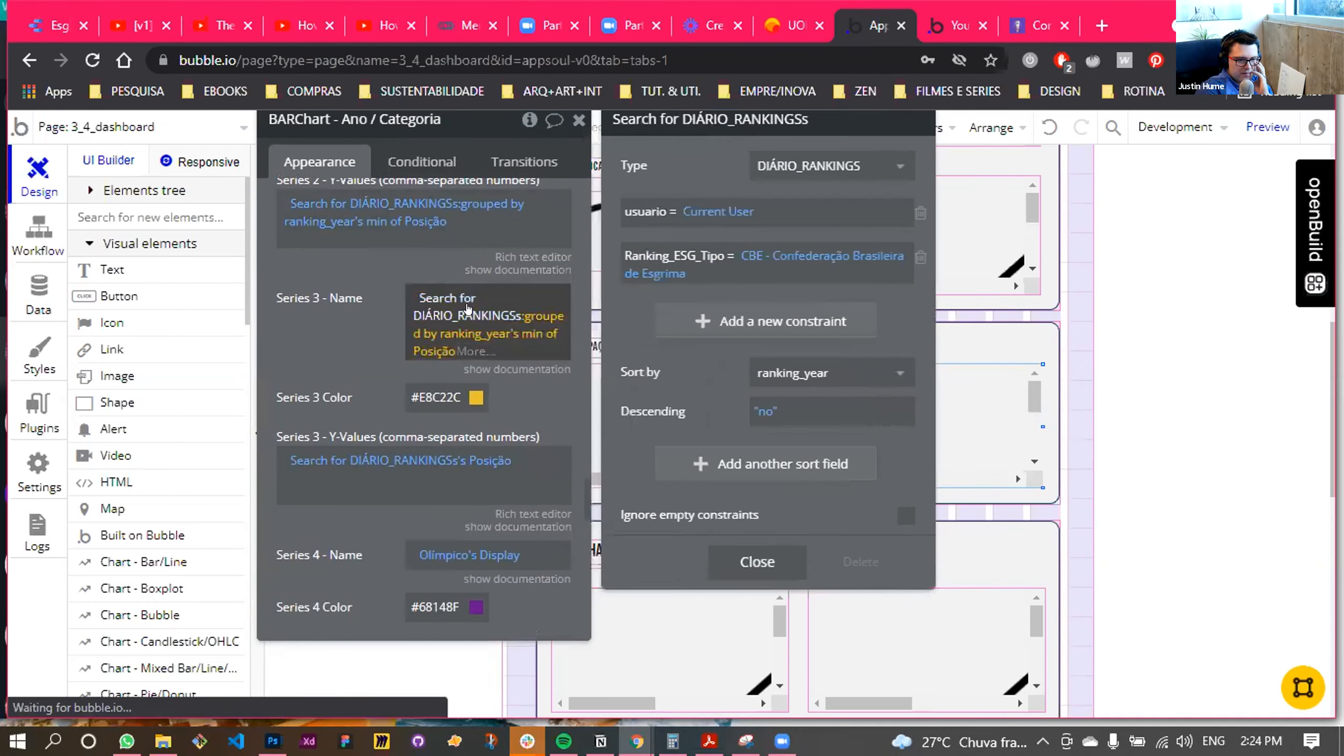
left_click(385, 311)
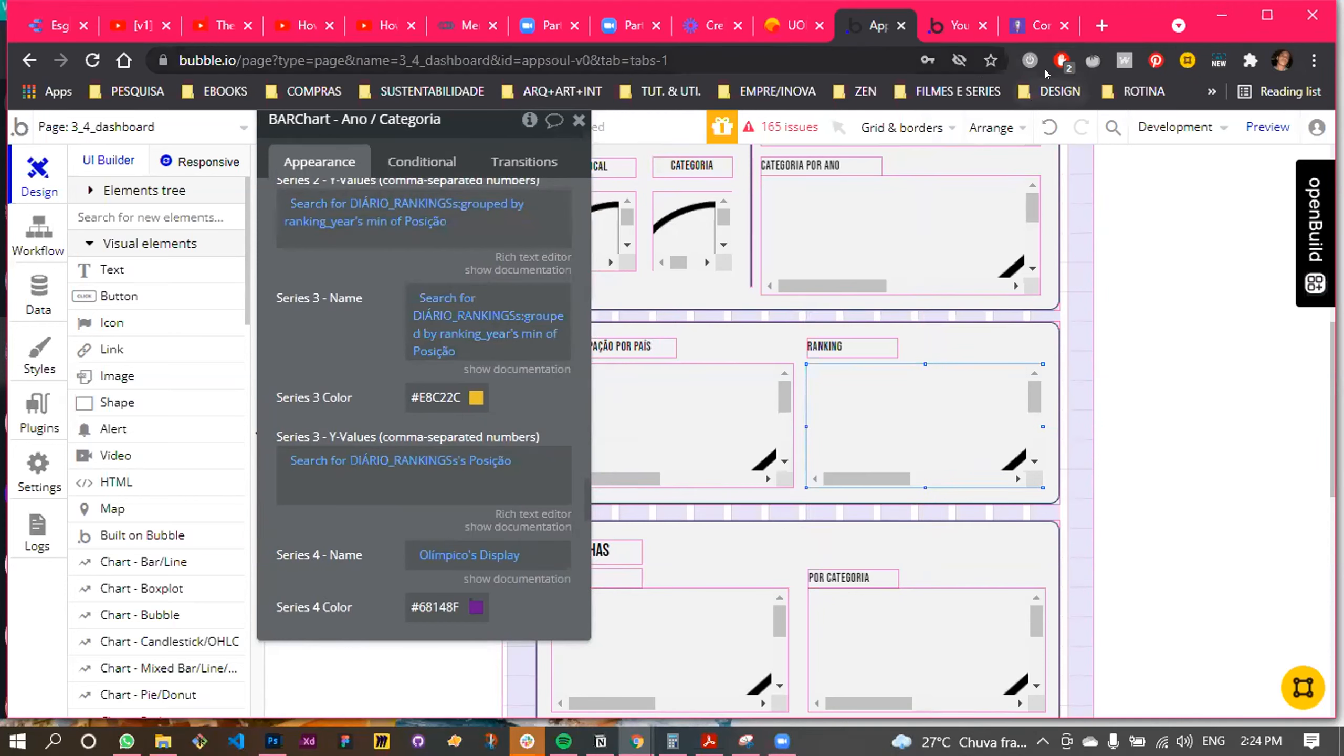
key("ctrl+z")
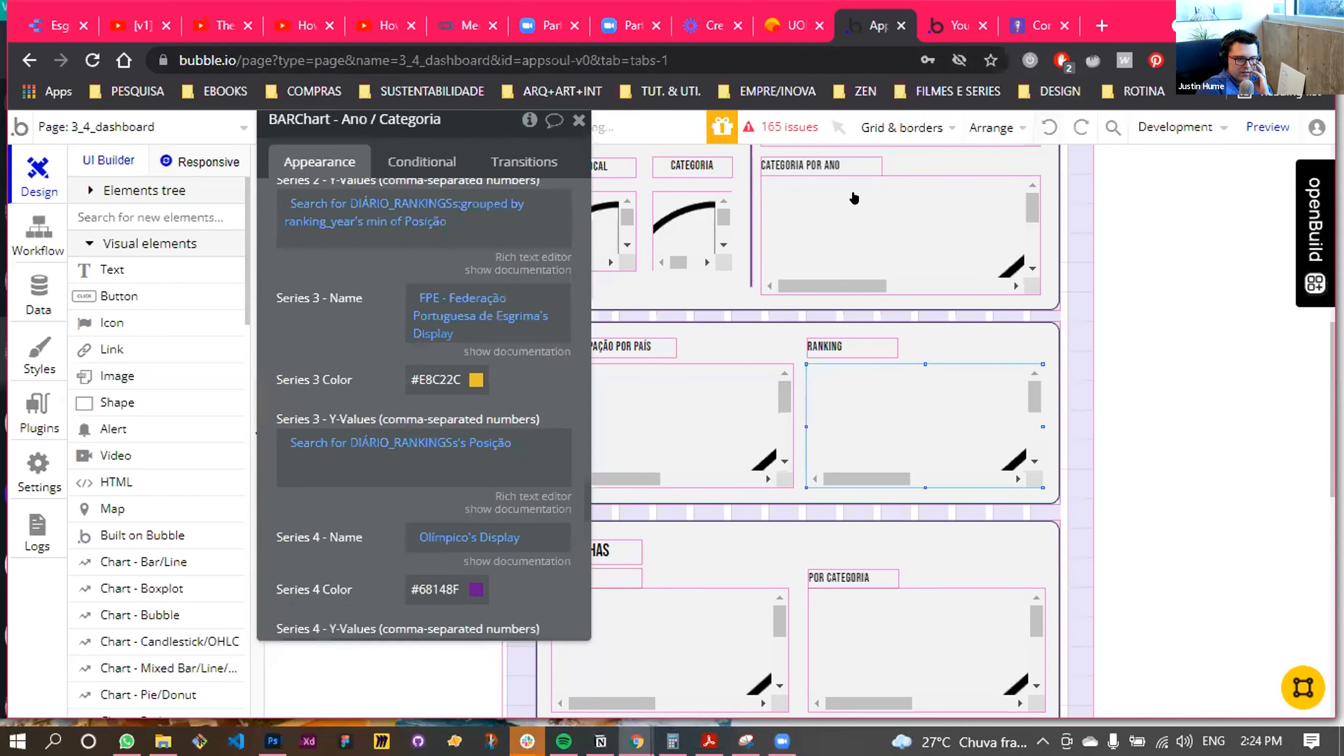
Paste the copied grouped search into the Series 3 Y-Values and set its Ranking_ESG_Tipo constraint to FPE - Federação Portuguesa de Esgrima
right_click(336, 450)
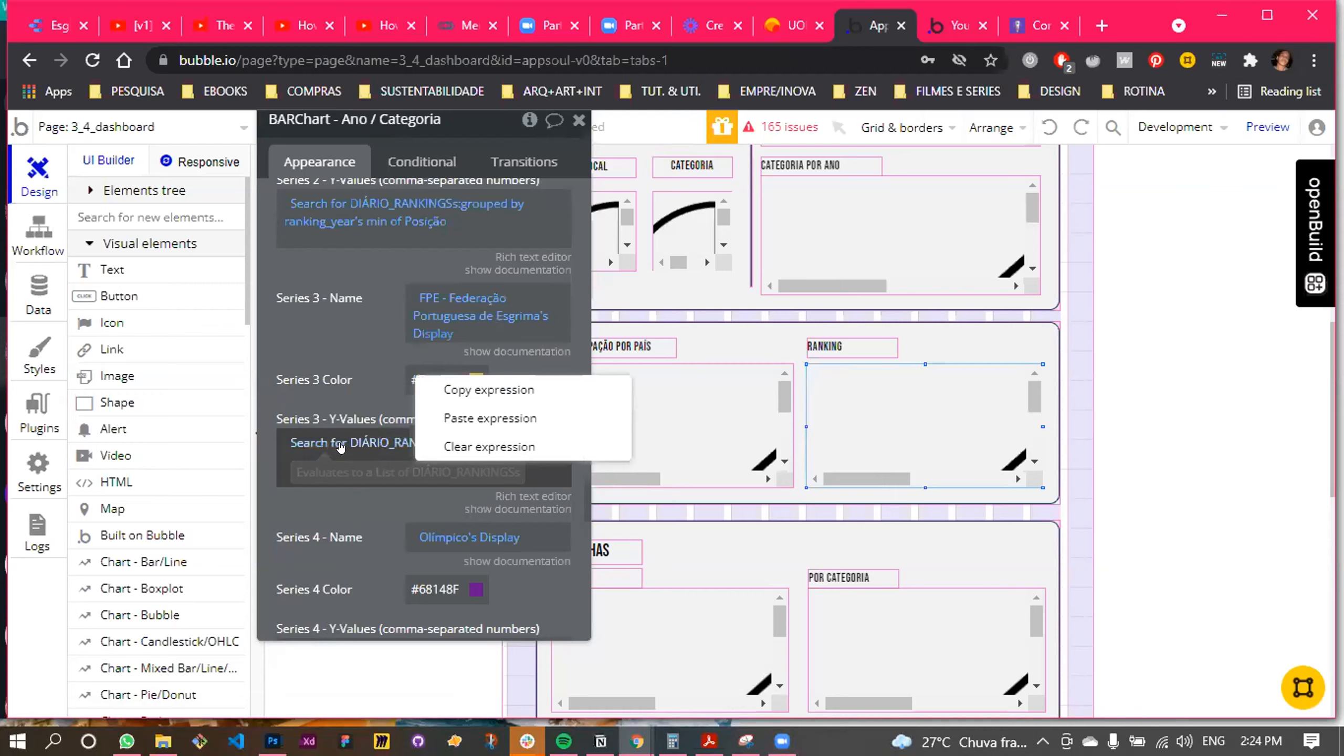
left_click(479, 418)
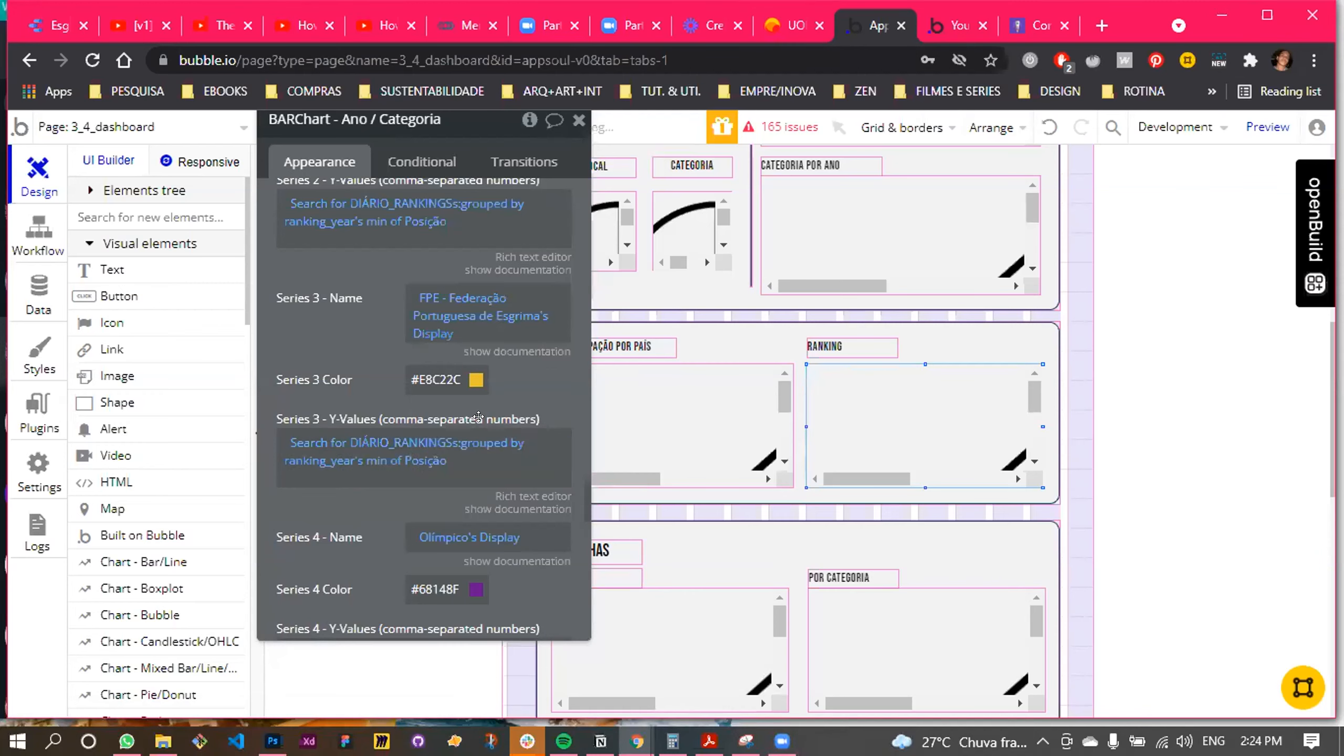
left_click(386, 444)
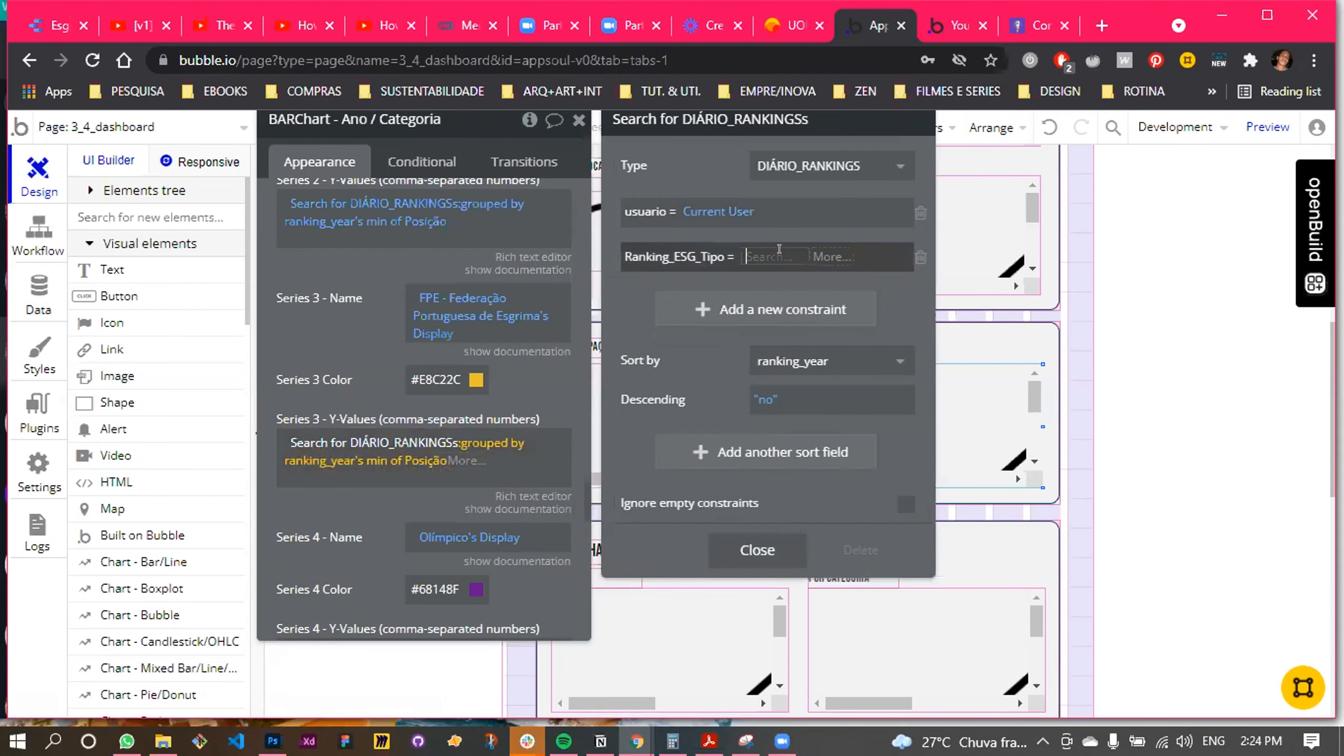
left_click(779, 259)
left_click(825, 312)
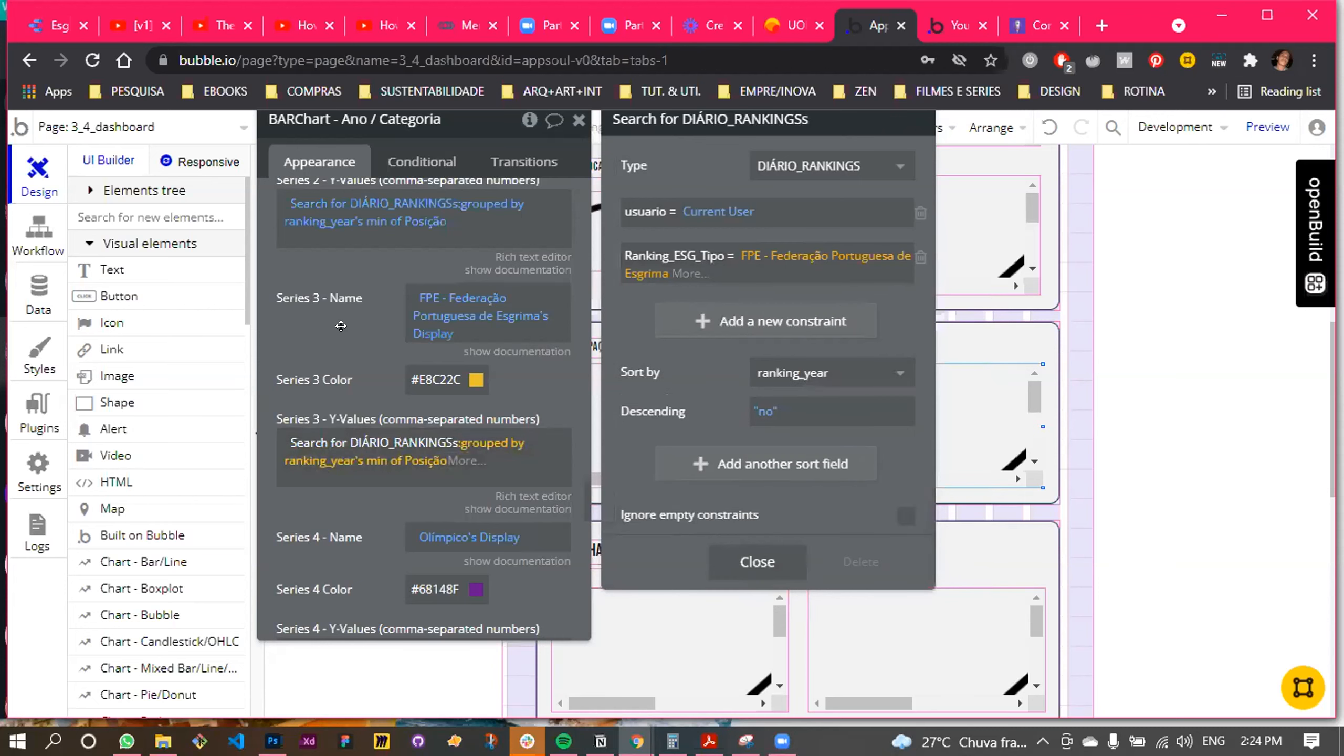
left_click(341, 326)
Replace the Series 4 Y-Values with the copied grouped search and set its Ranking_ESG_Tipo constraint to Olímpico
scroll(371, 297, "down", 7)
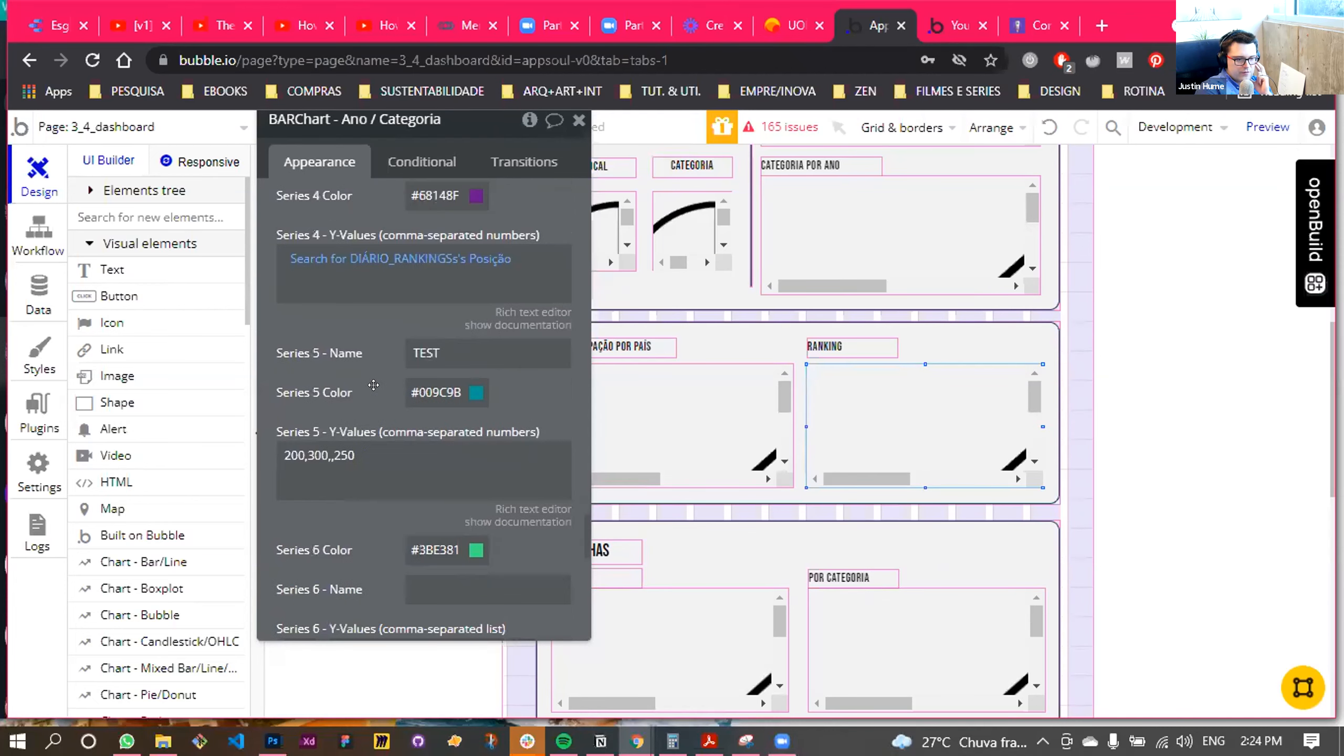
right_click(386, 260)
left_click(535, 233)
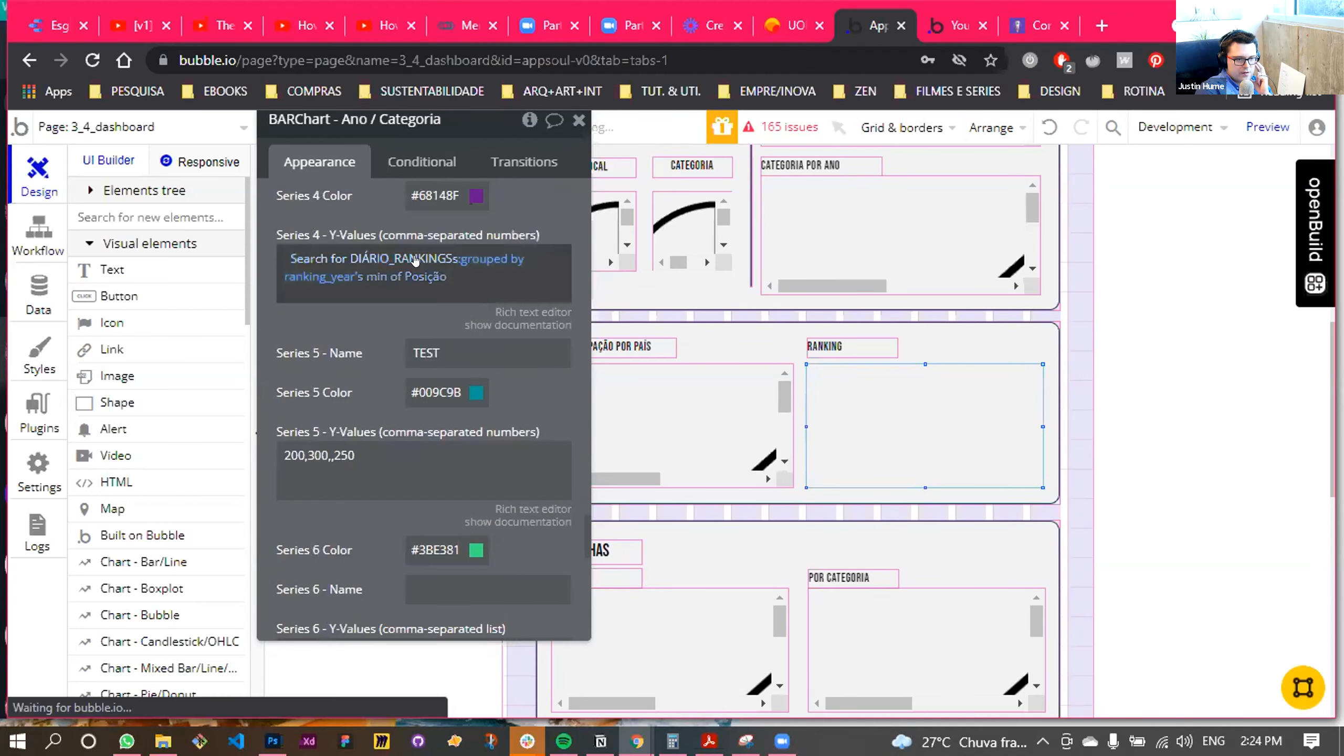
left_click(413, 260)
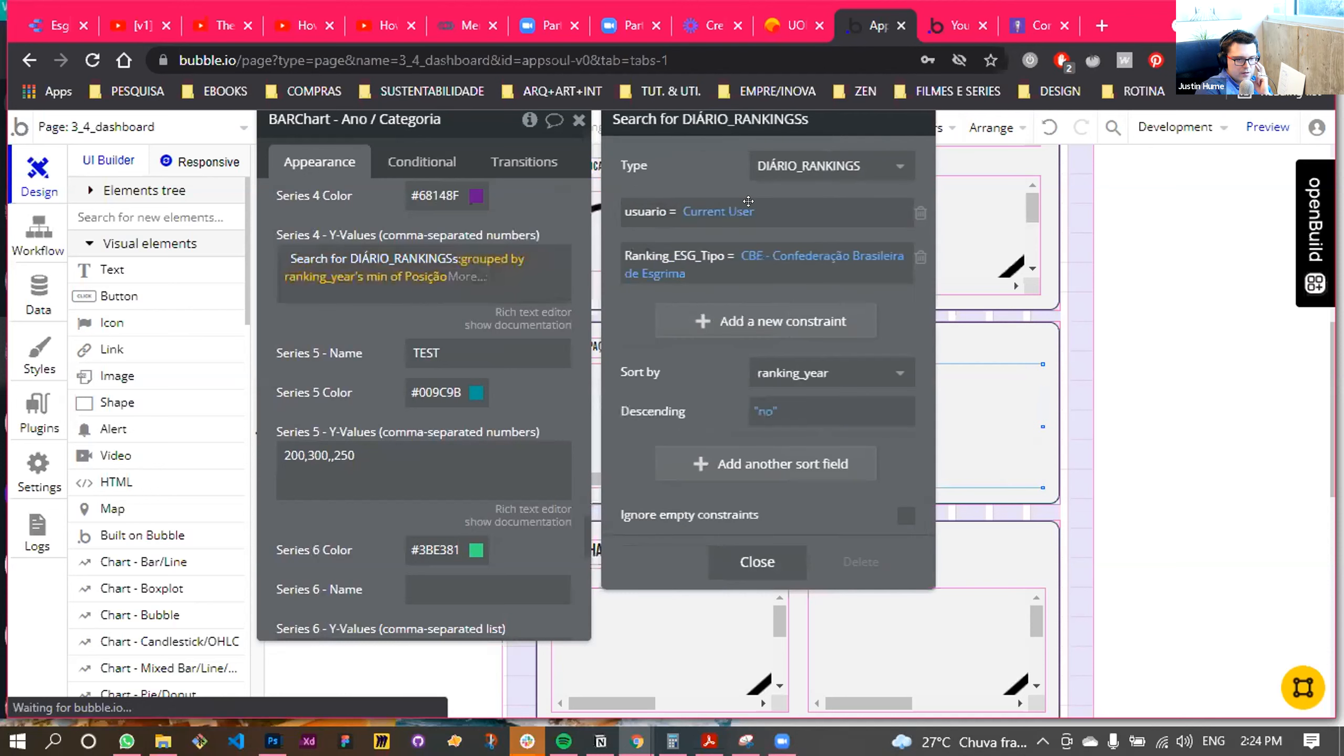
left_click(750, 258)
left_click(774, 370)
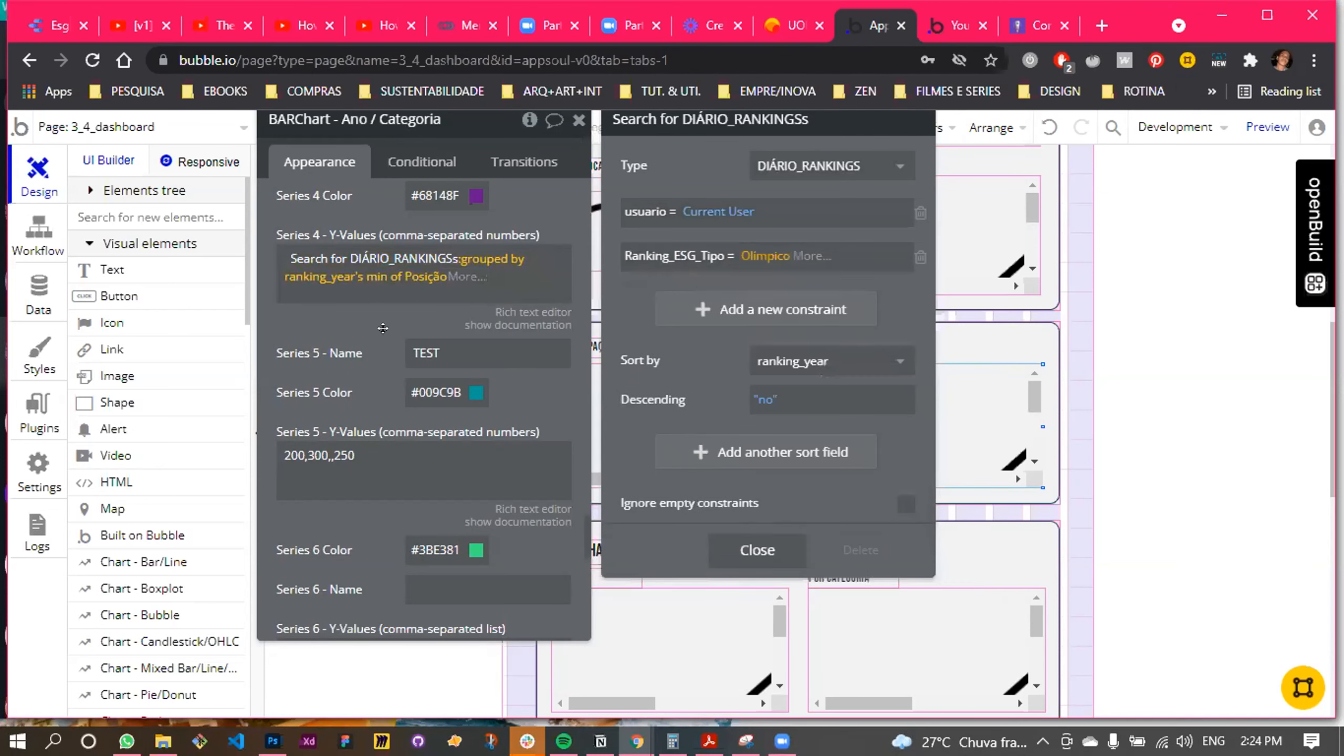
left_click(368, 321)
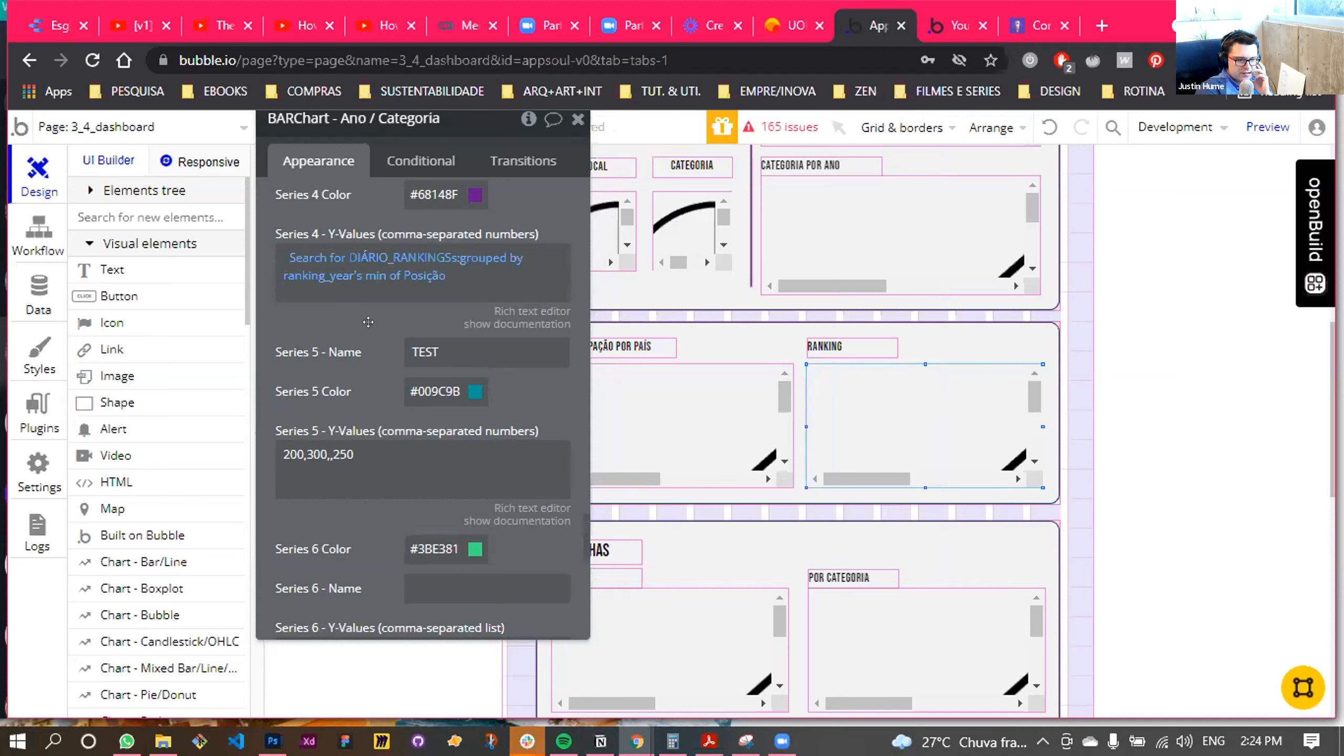
Clear the Series 5 test Y-Values and remove the Series 5 name
double_click(447, 356)
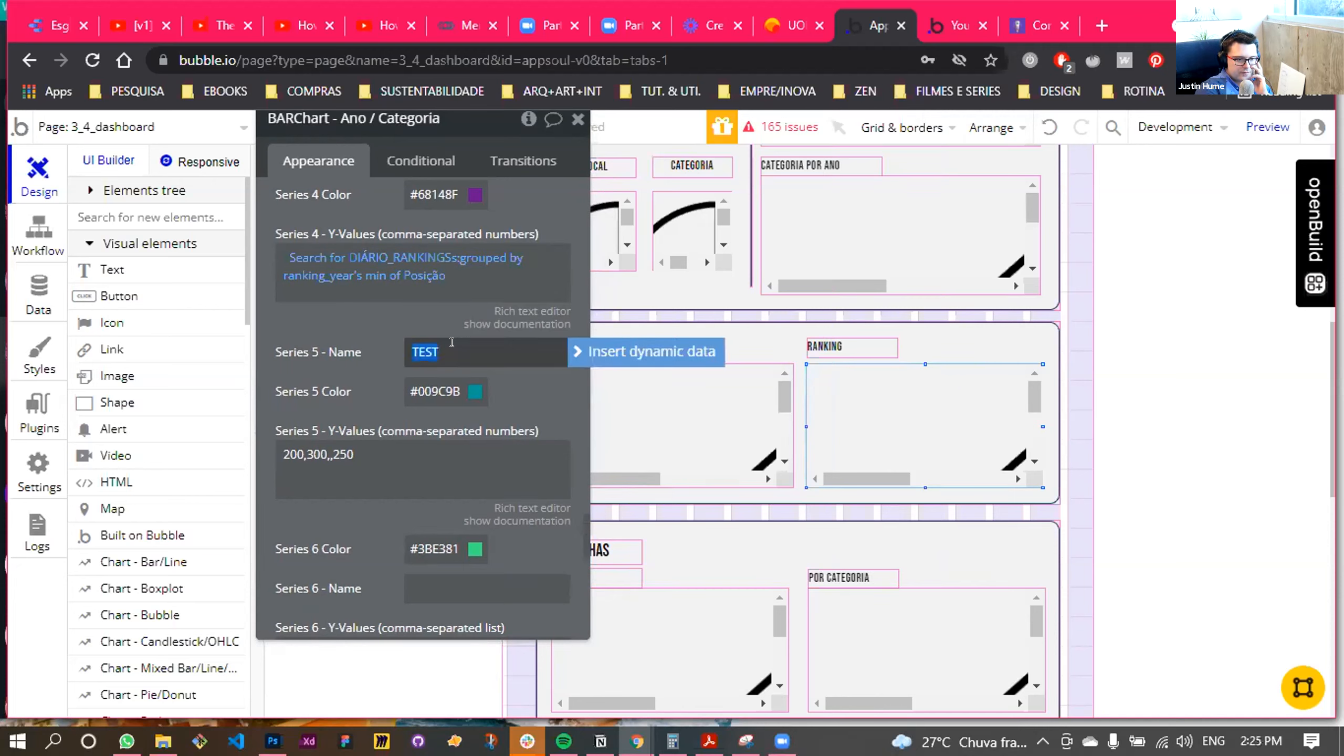
triple_click(320, 466)
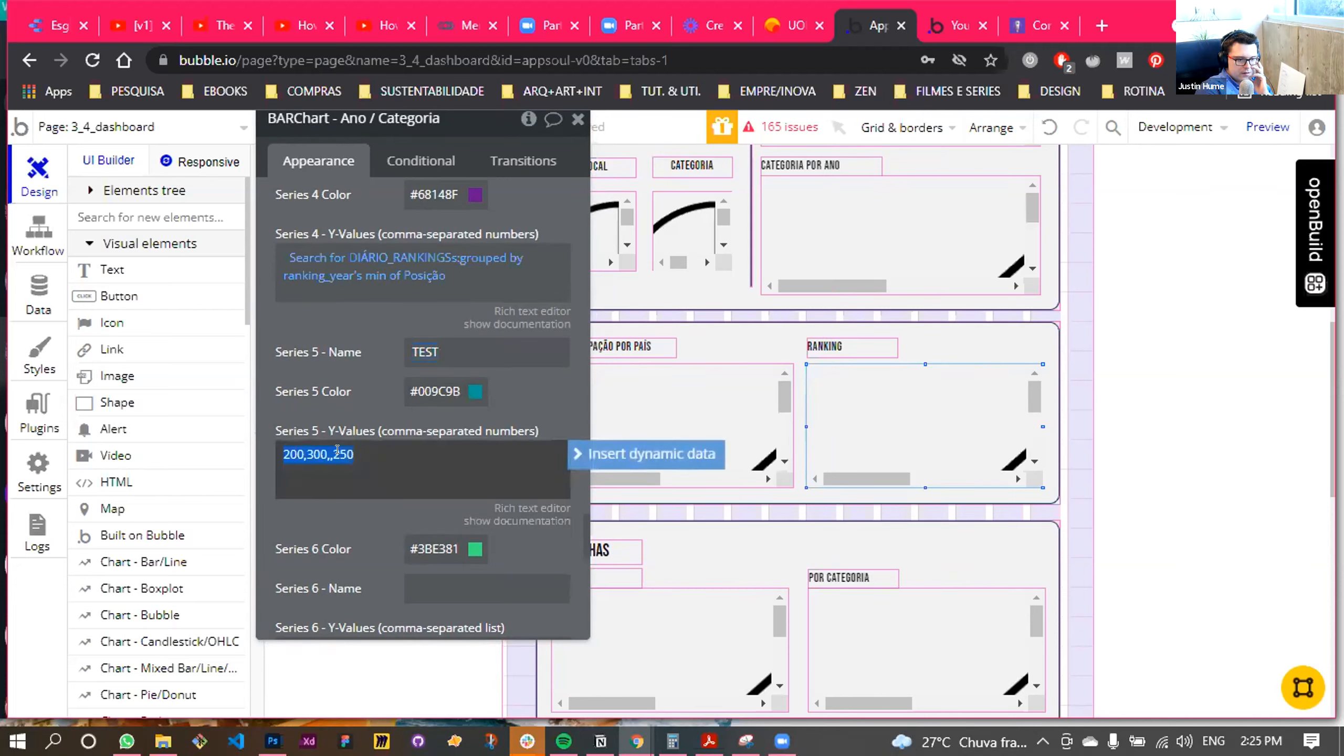
key("BackSpace")
left_click(341, 312)
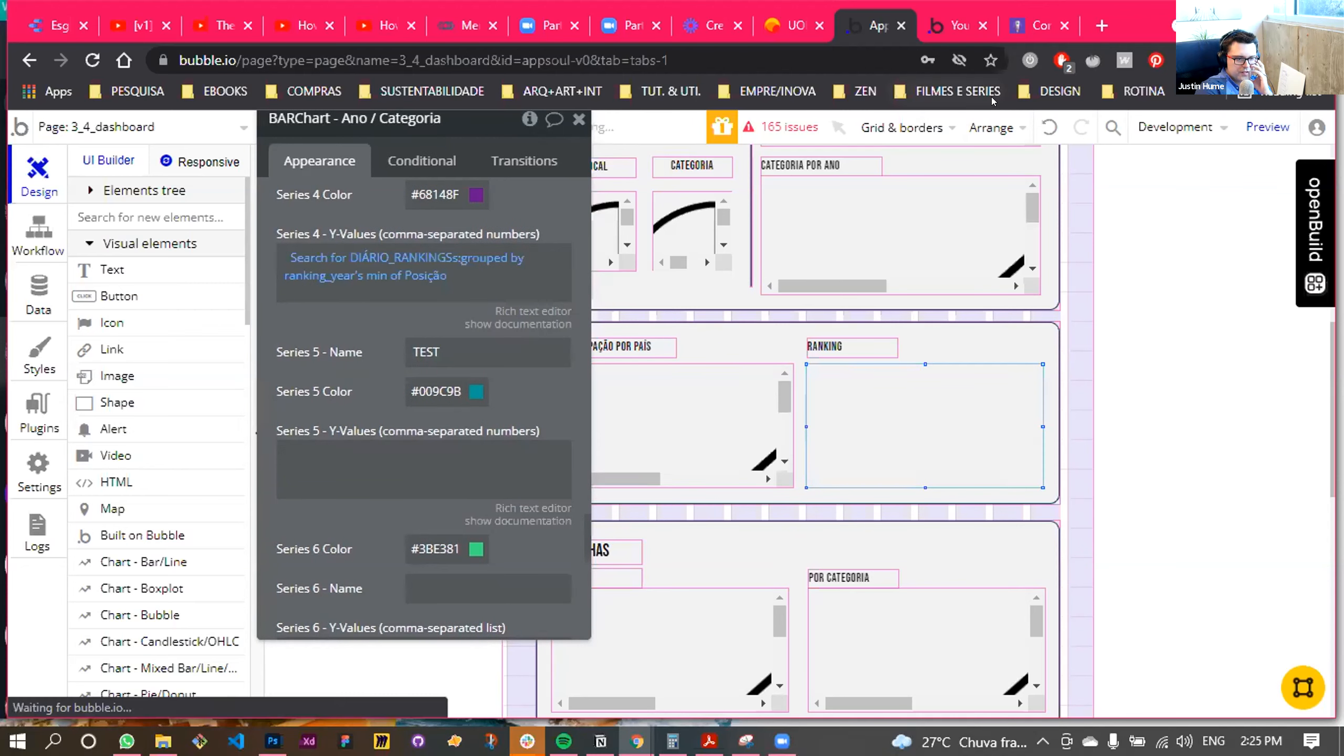
double_click(426, 352)
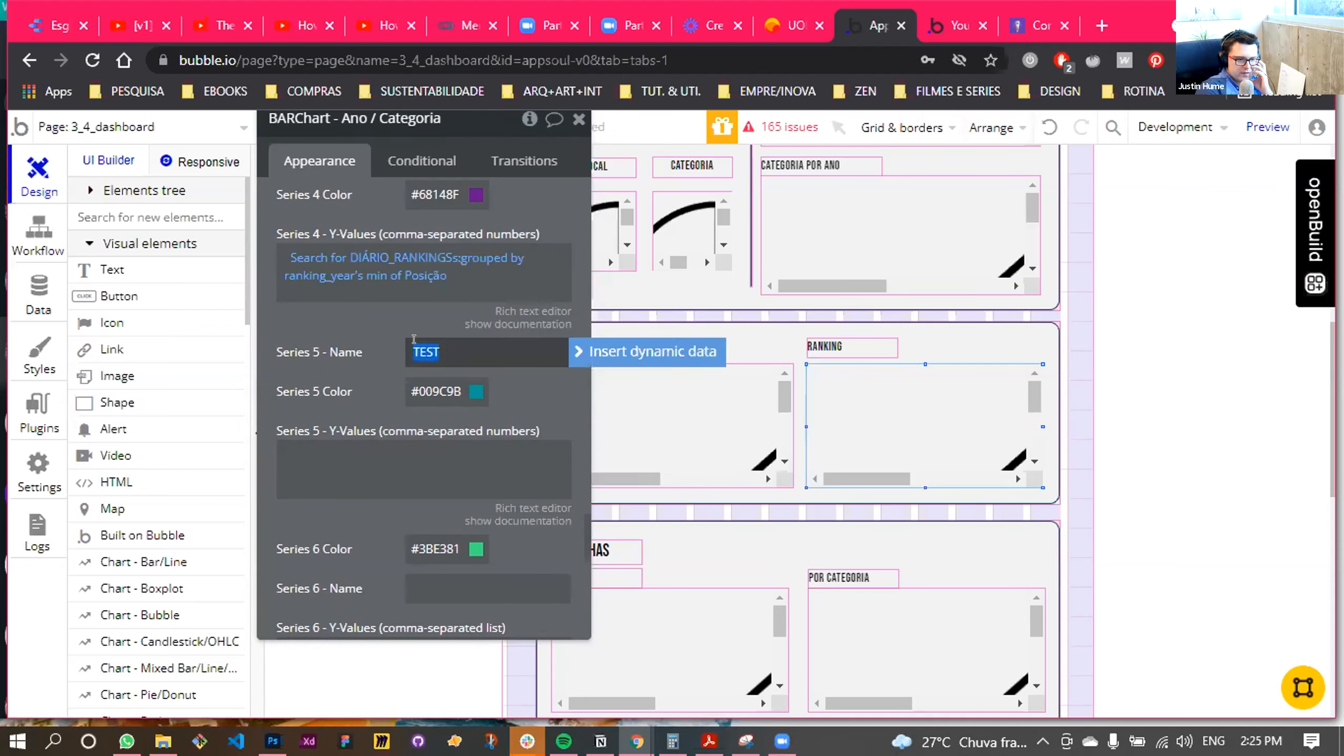
key("BackSpace")
left_click(369, 324)
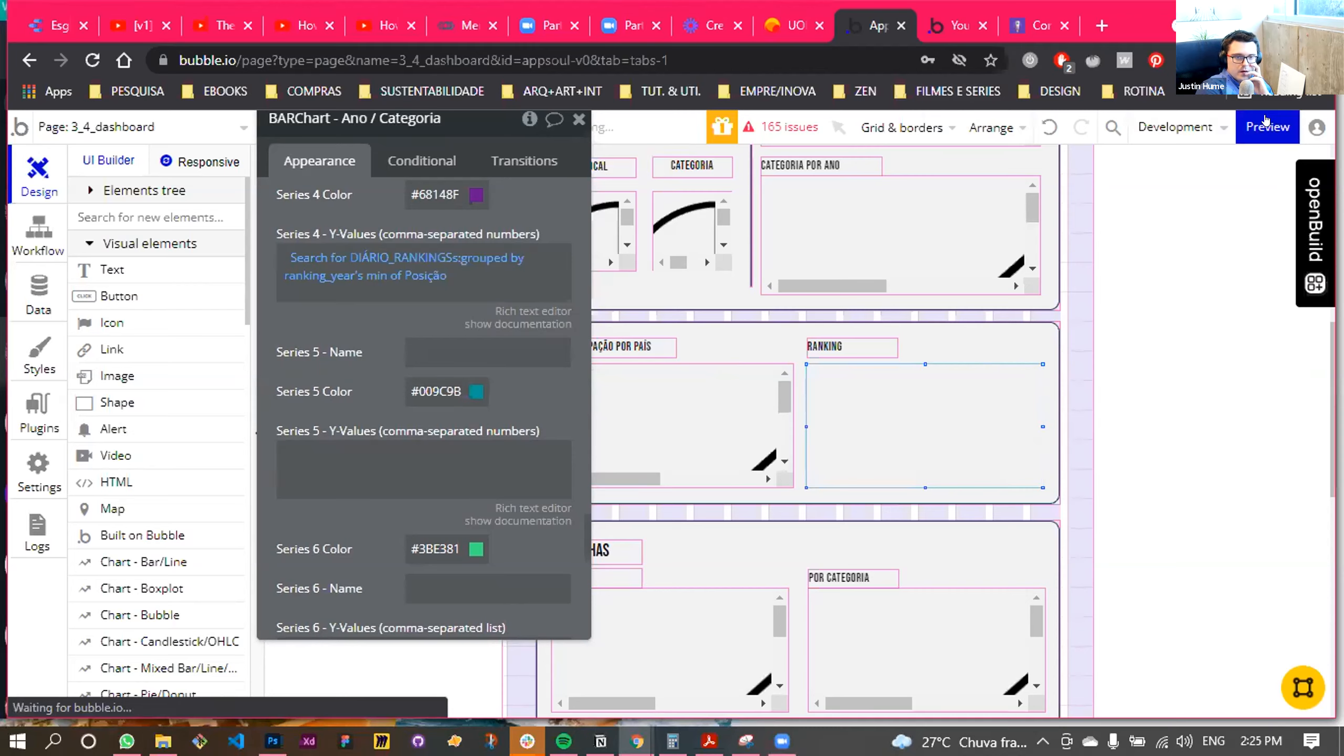
Reload the dashboard preview and inspect the FPE series' 2015 and 2013 points on the Ranking chart
left_click(929, 26)
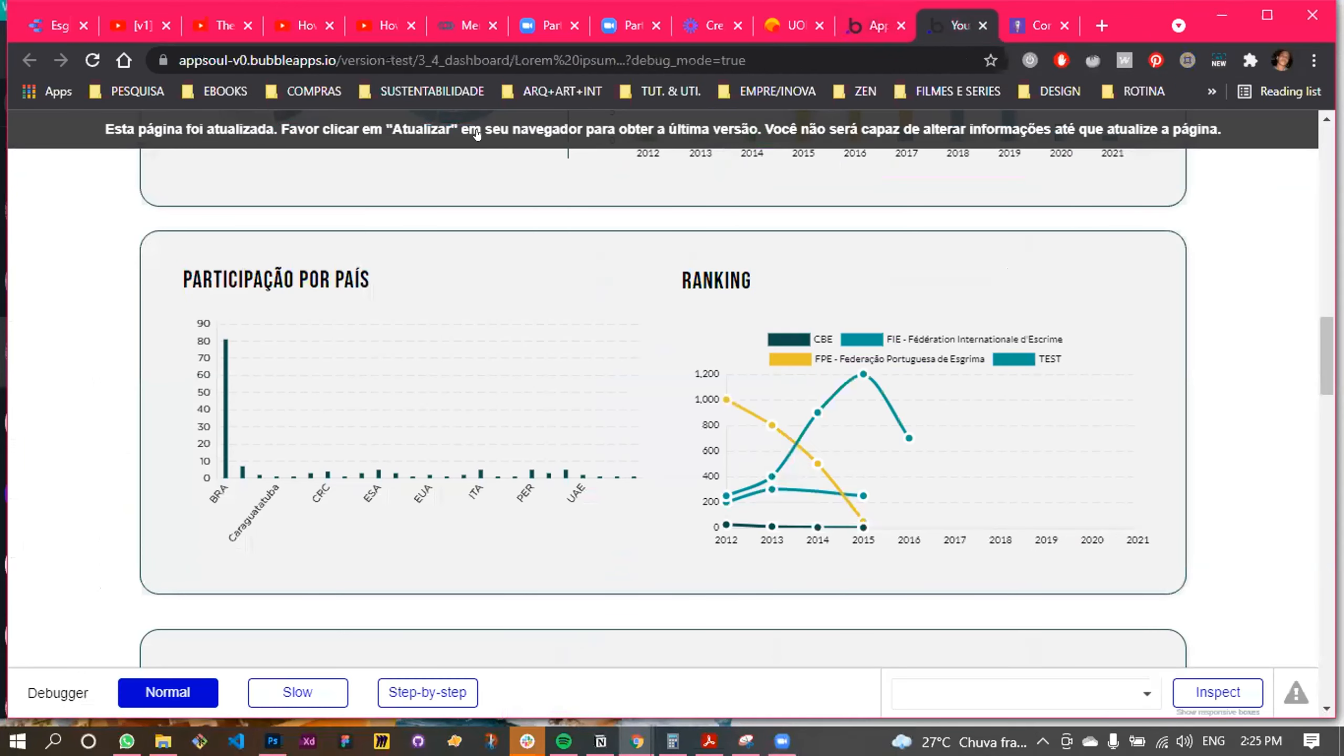
key("F5")
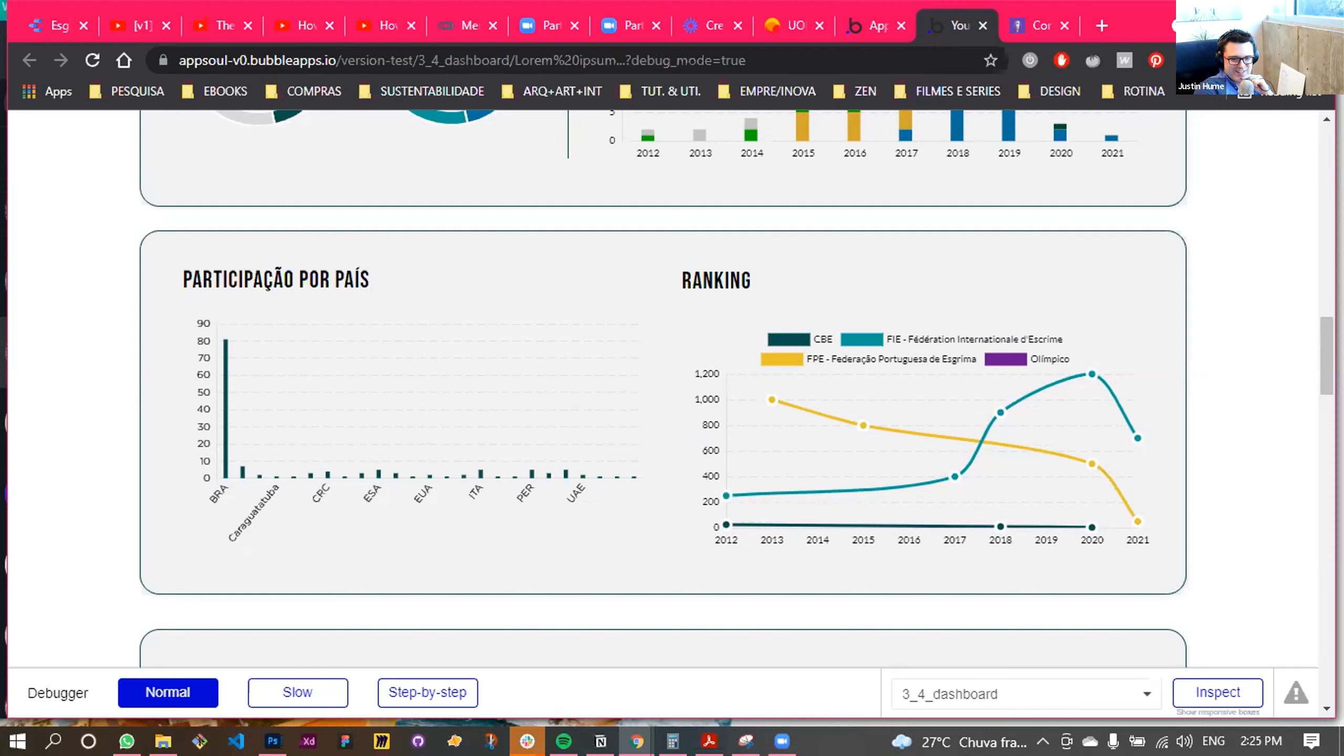
mouse_move(859, 433)
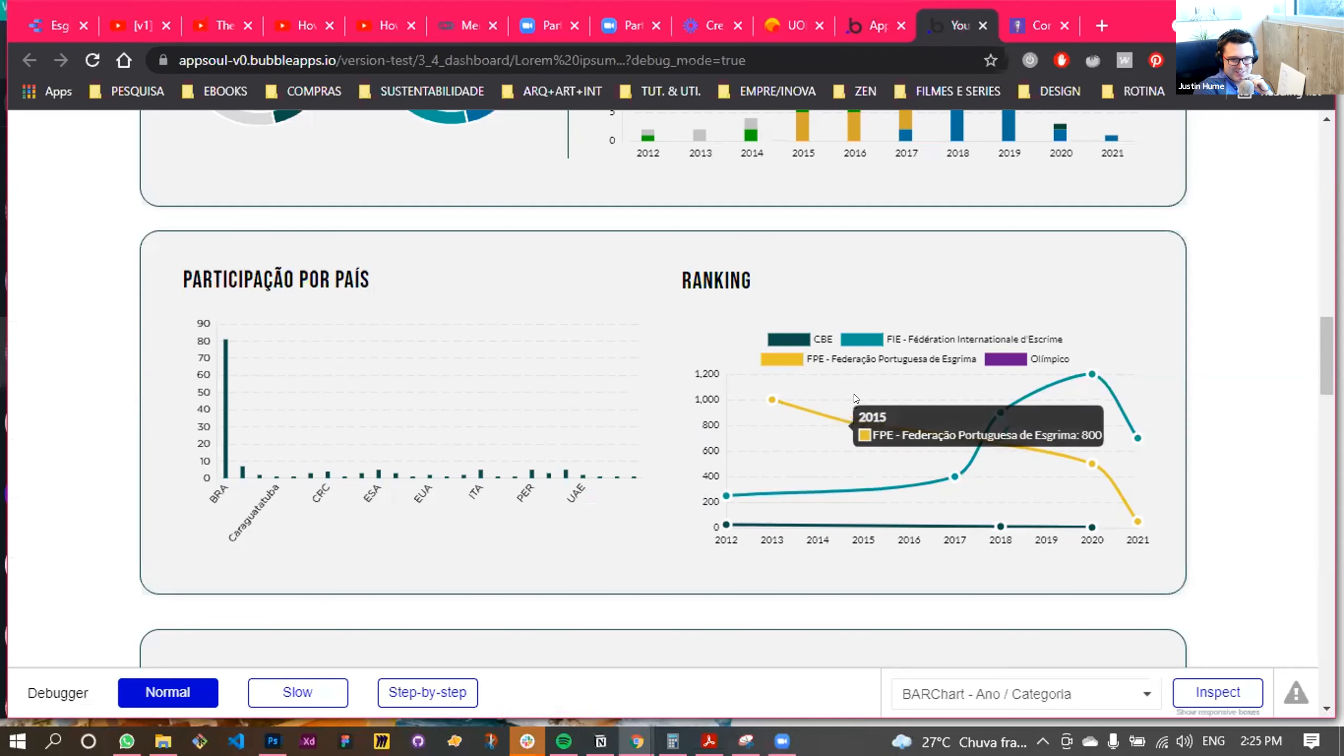
mouse_move(763, 403)
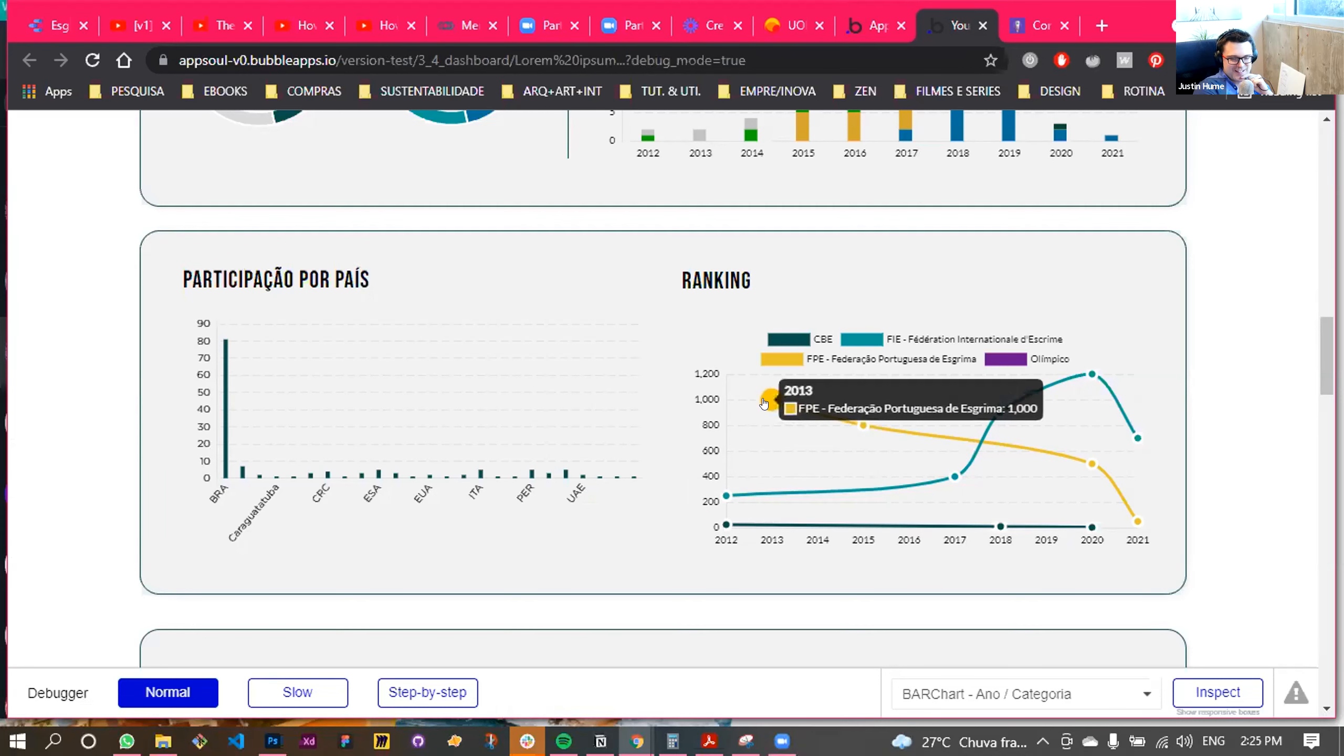
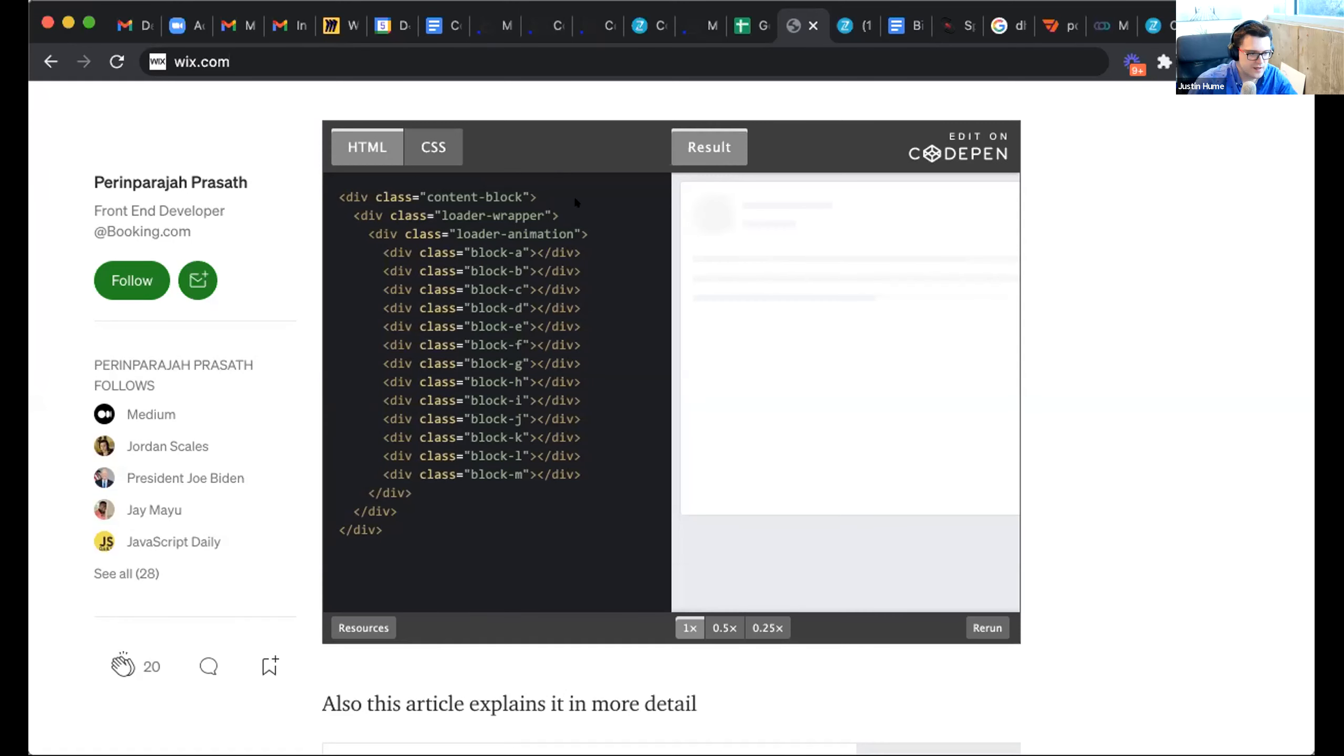
Examine the placeholder loading animation in the article, including the embedded example's HTML and CSS code
scroll(802, 308, "up", 10)
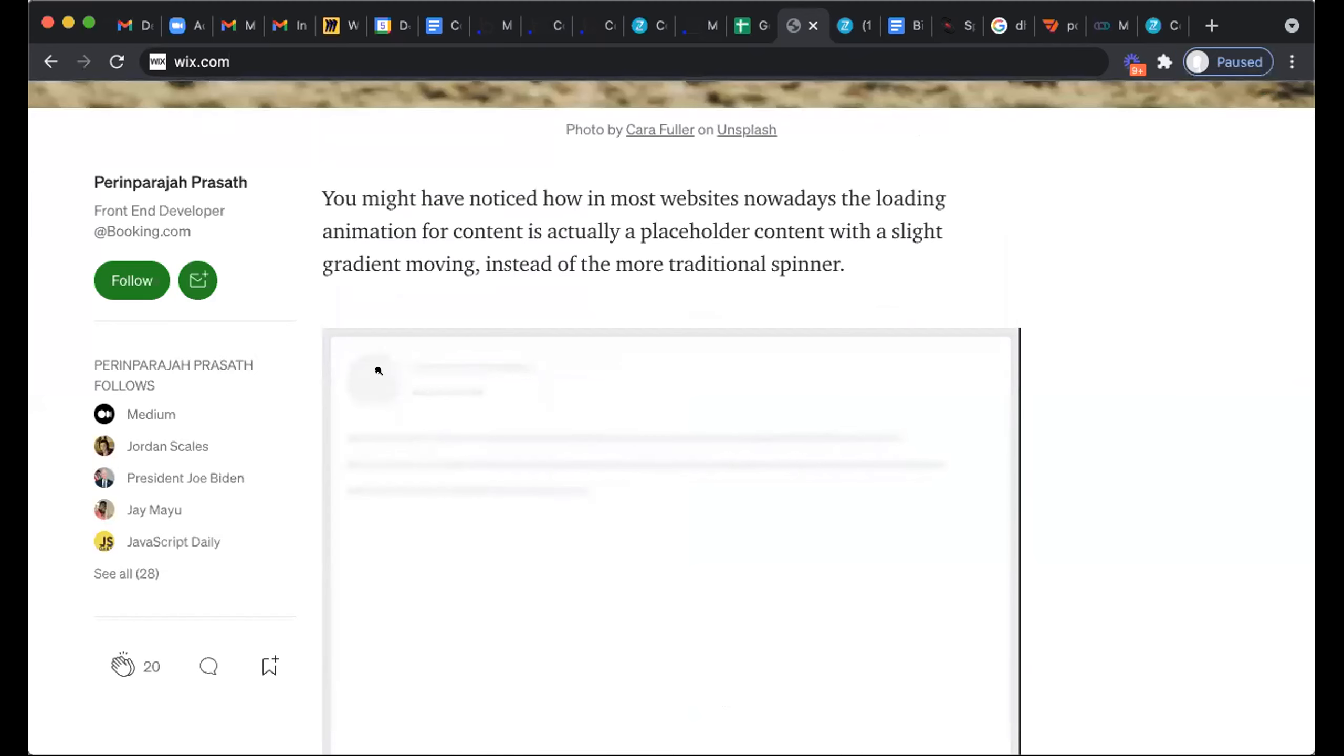
scroll(625, 500, "down", 10)
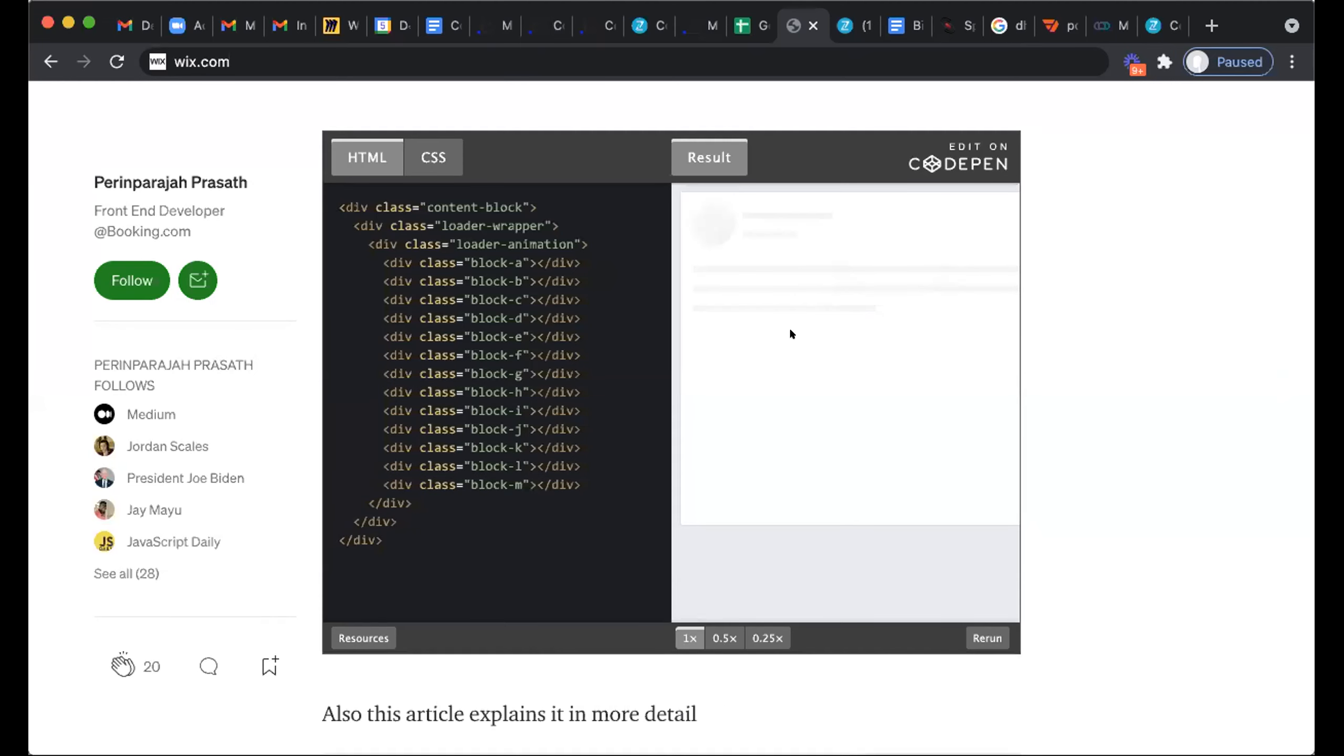
left_click(433, 157)
scroll(459, 455, "down", 5)
scroll(459, 455, "down", 5)
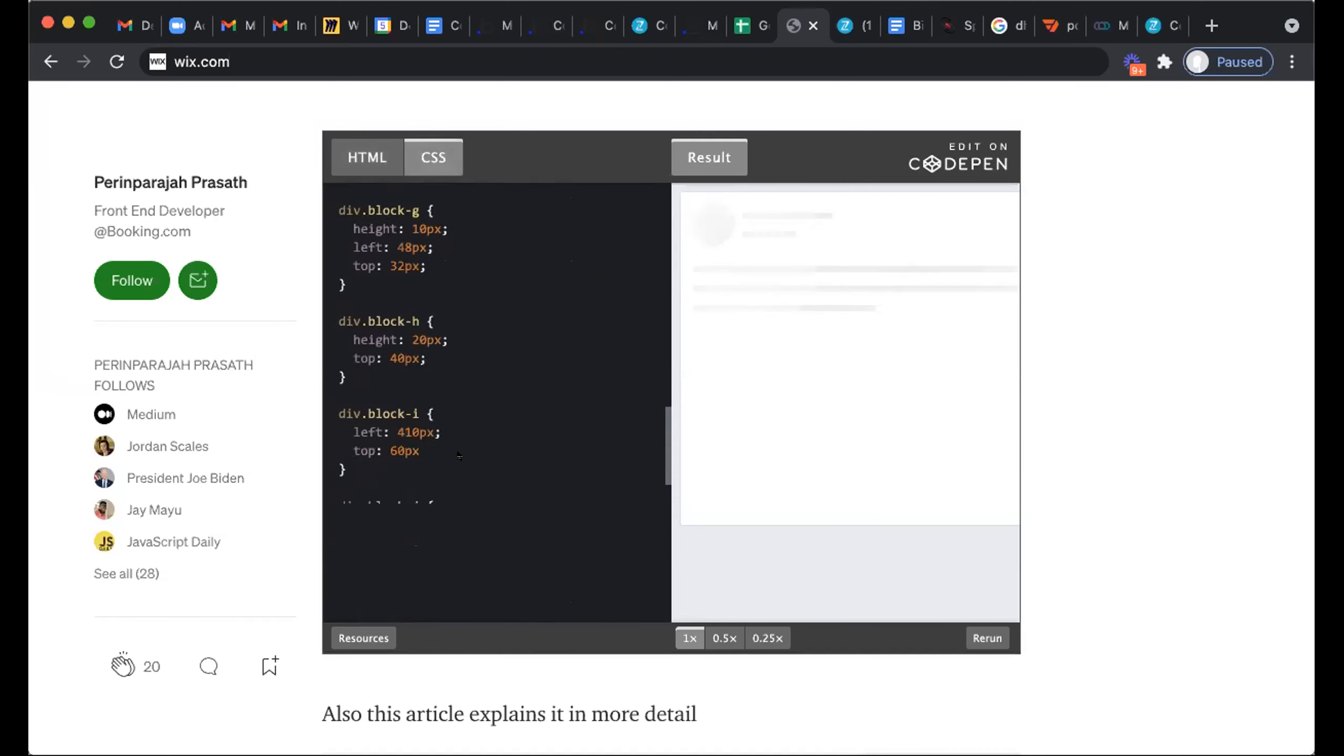
left_click(367, 157)
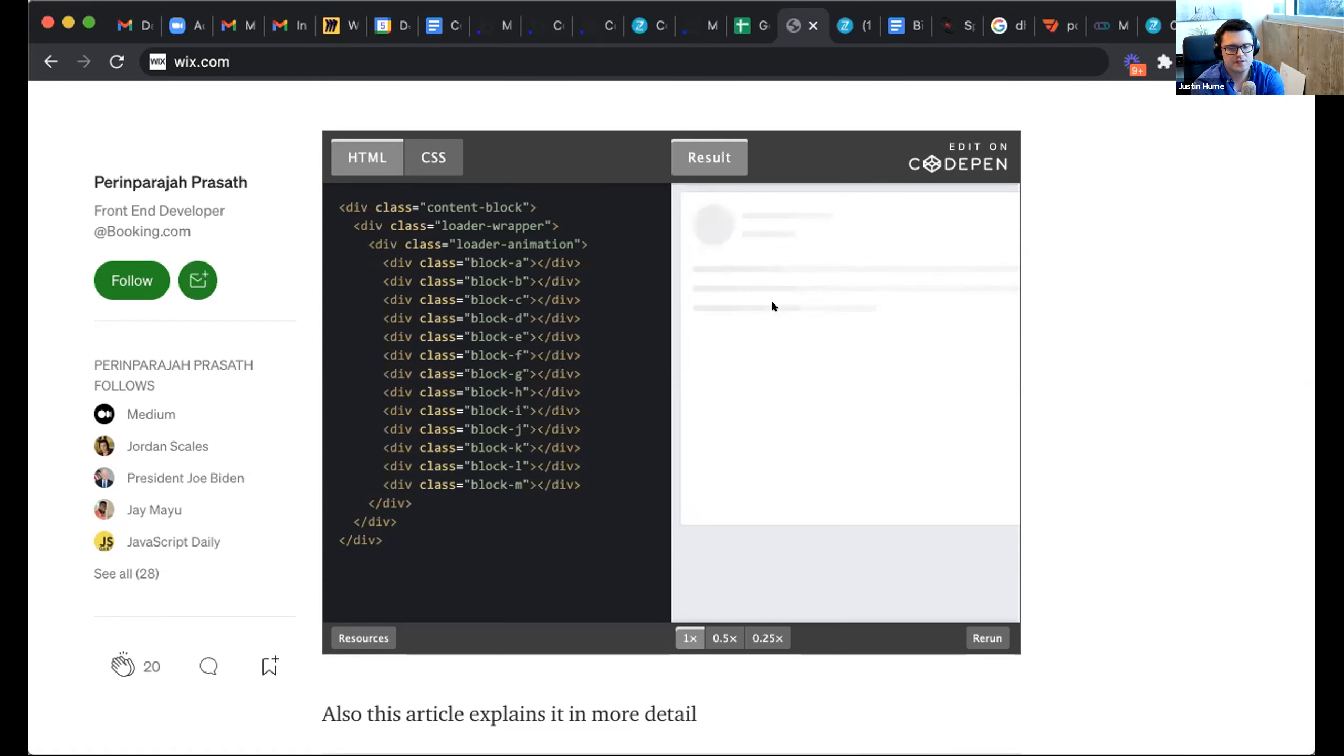
Switch to the Bubble editor's plugin installer and clear the preloader search to browse all plugins
left_click(481, 25)
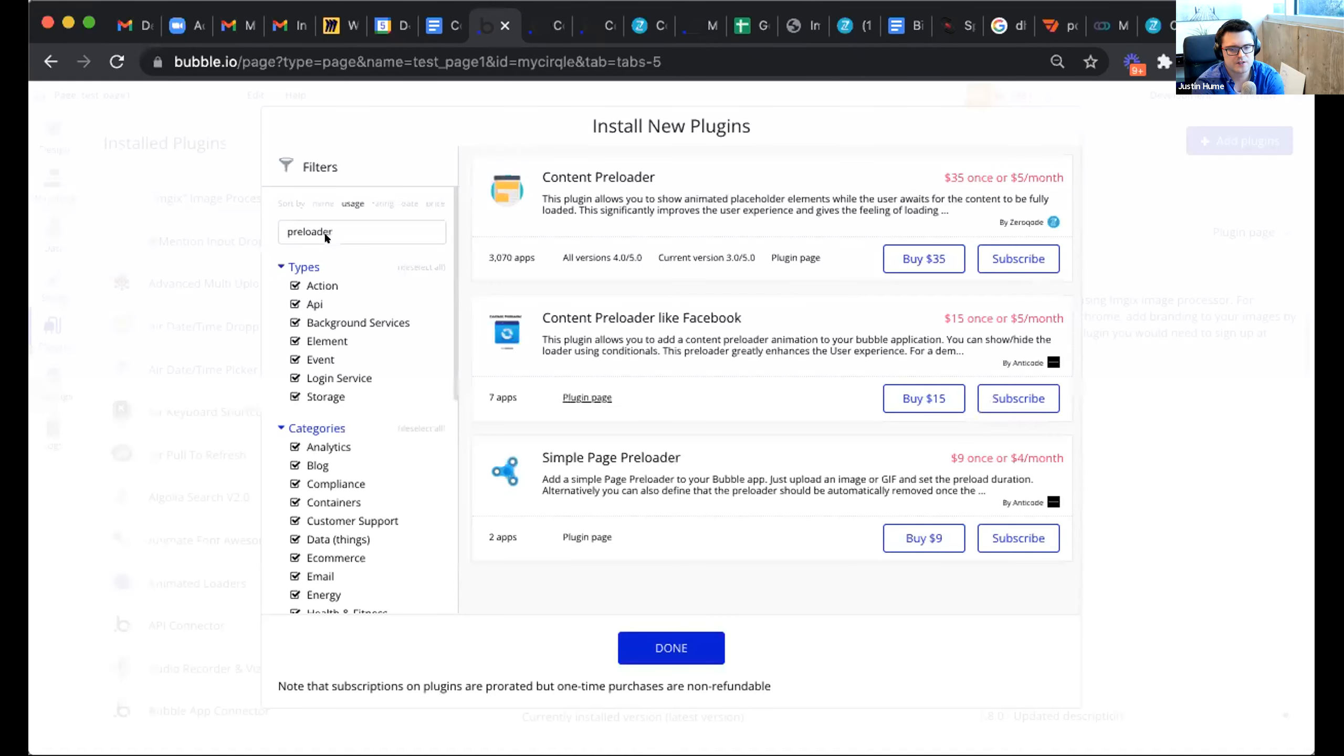
double_click(330, 225)
key("BackSpace")
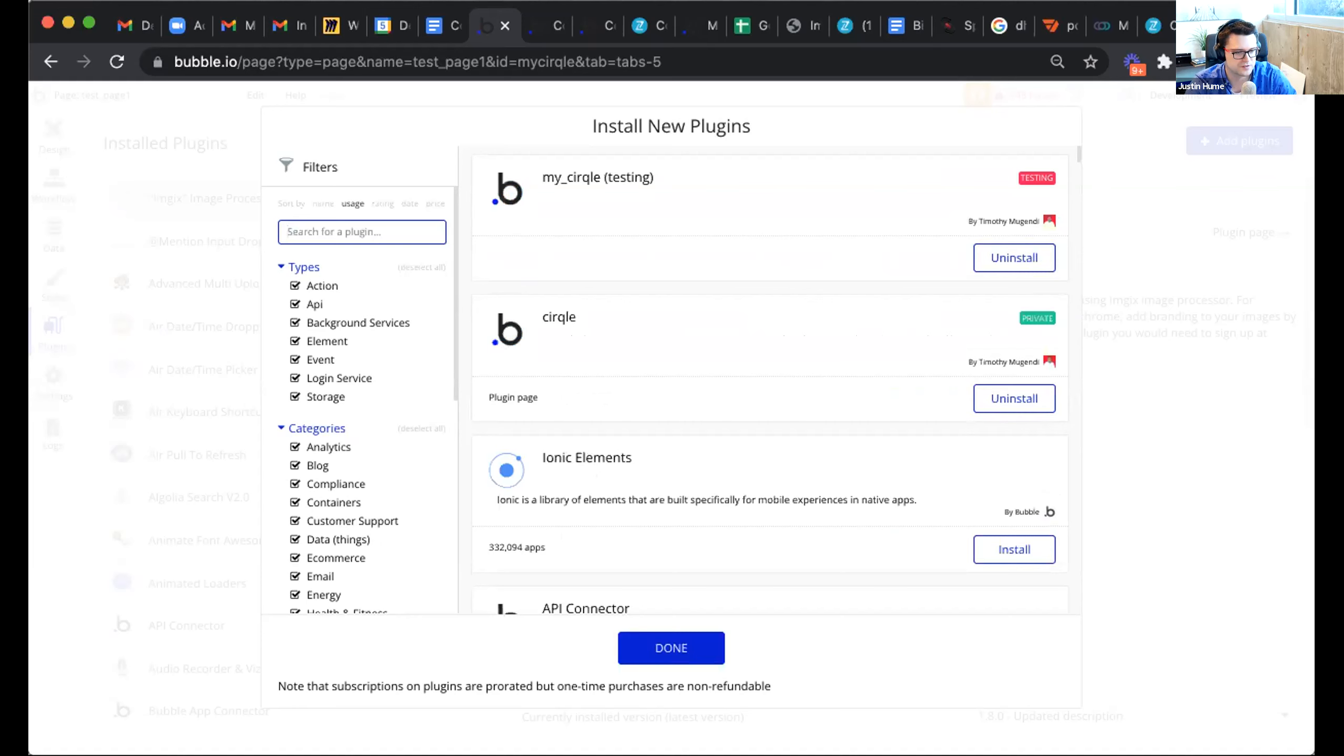
scroll(825, 333, "down", 9)
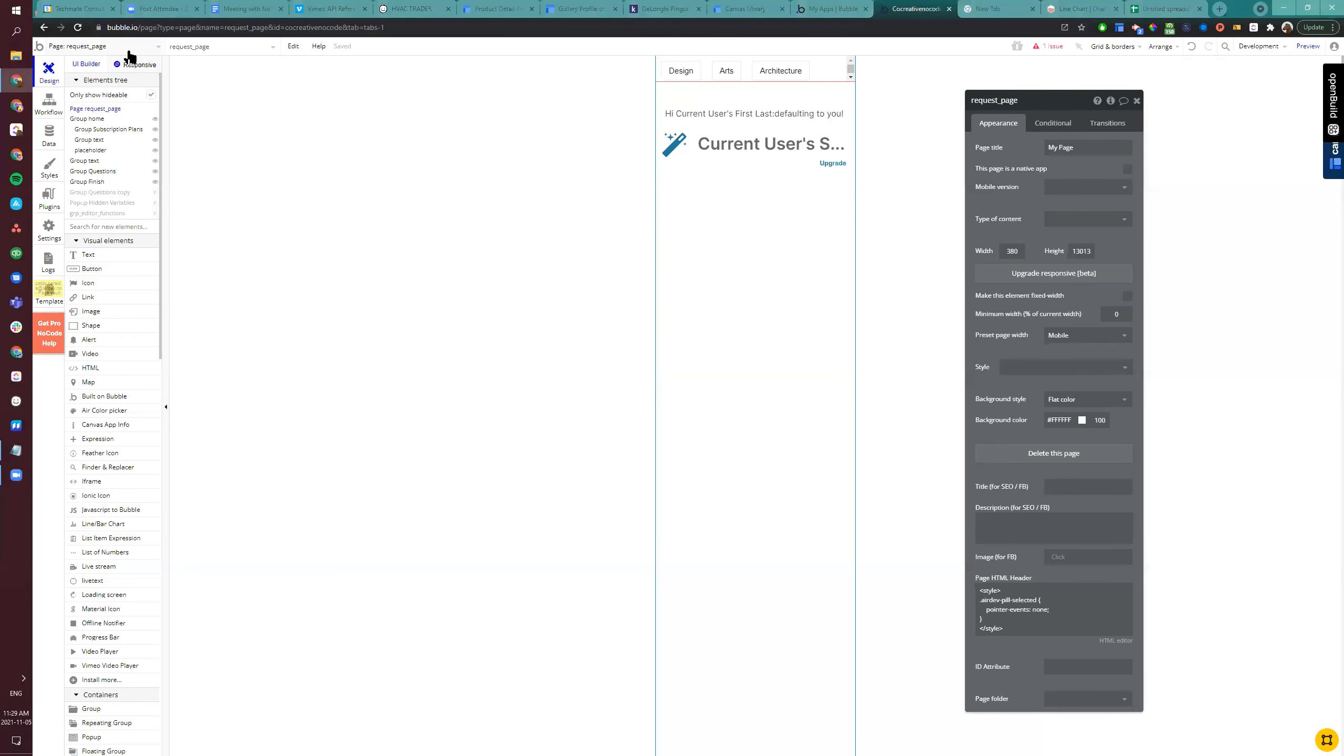
Create a new blank page named test54 in the Bubble app
left_click(128, 50)
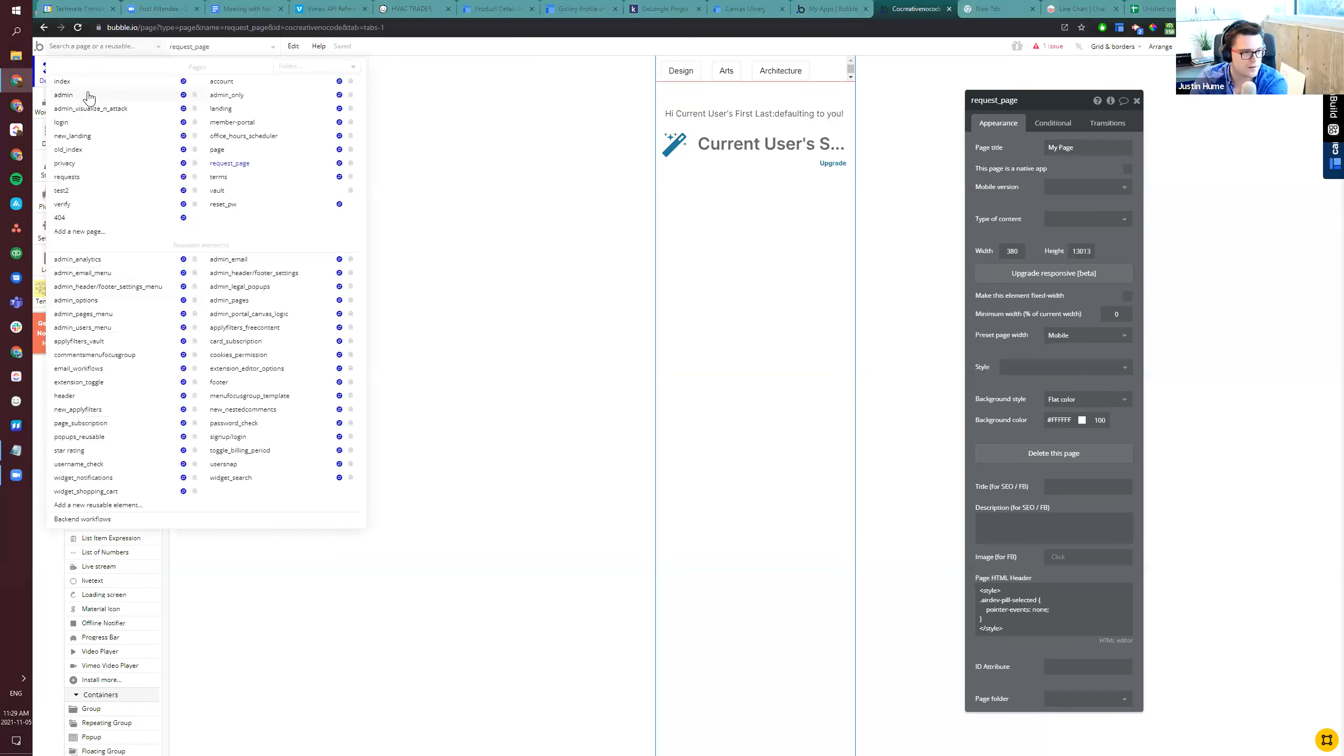
left_click(97, 234)
type("test")
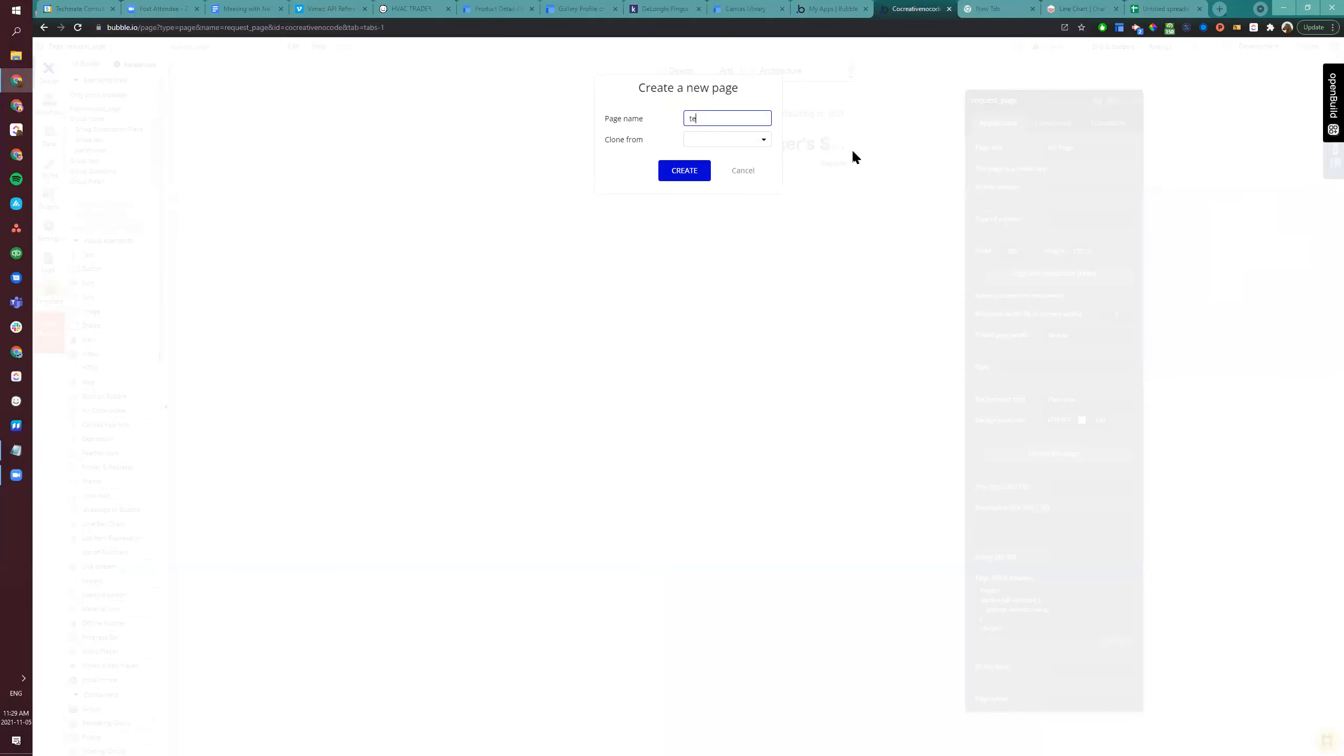
left_click(704, 139)
left_click(711, 177)
left_click(718, 138)
left_click(715, 118)
left_click(686, 171)
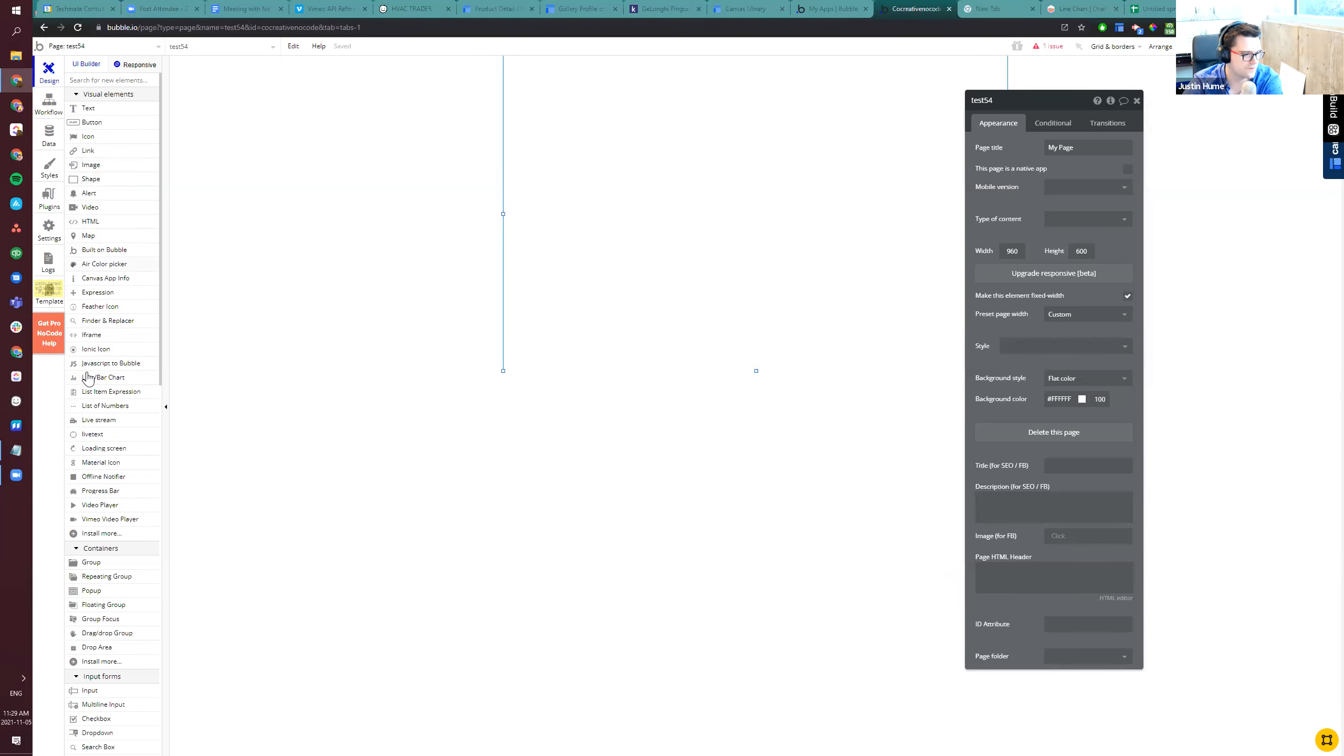
Draw a repeating group about 775 by 450 px on the page and move it to about X 96, Y 101
scroll(84, 376, "down", 2)
left_click(106, 471)
mouse_move(541, 102)
left_mouse_down()
mouse_move(861, 240)
mouse_move(948, 339)
left_mouse_up()
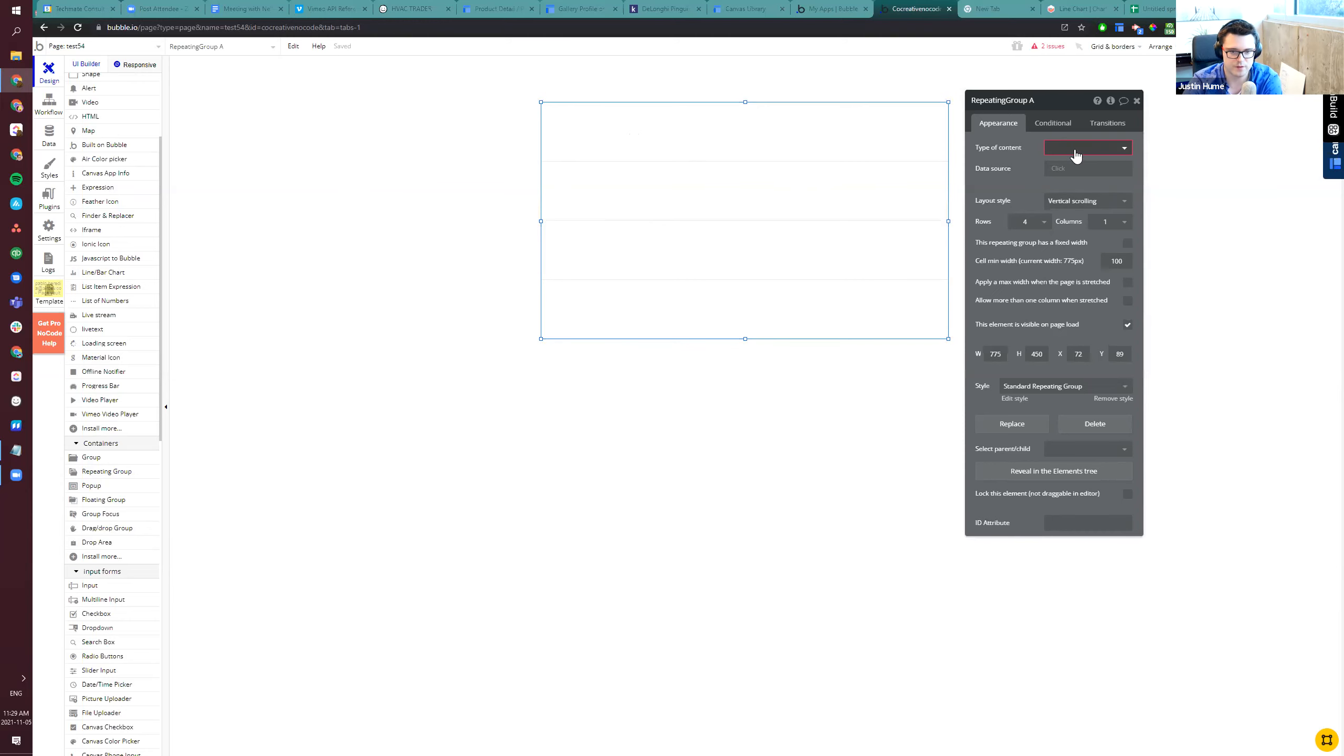
left_click_drag(1004, 146, 929, 156)
left_click_drag(641, 187, 656, 197)
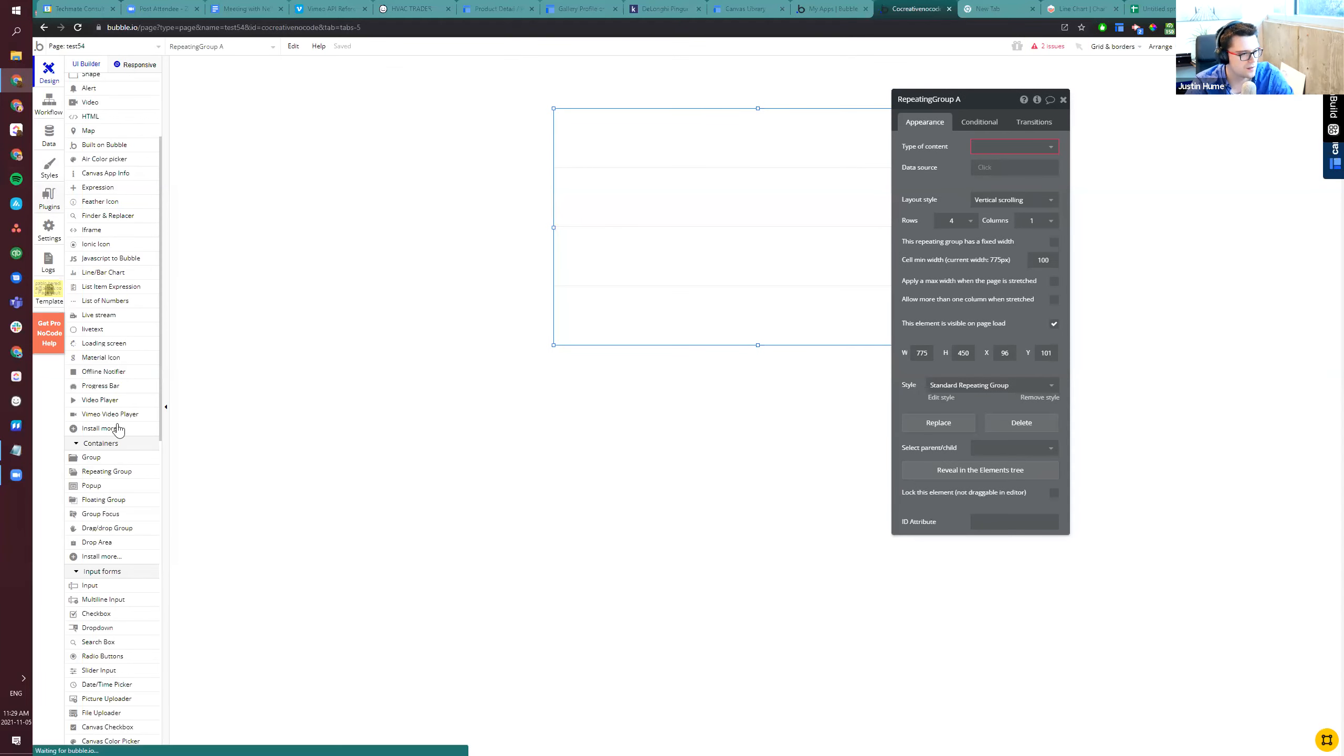
Install the Content Preloader plugin with the $5/month subscription and return to the test54 page design
left_click(62, 208)
scroll(180, 366, "down", 2)
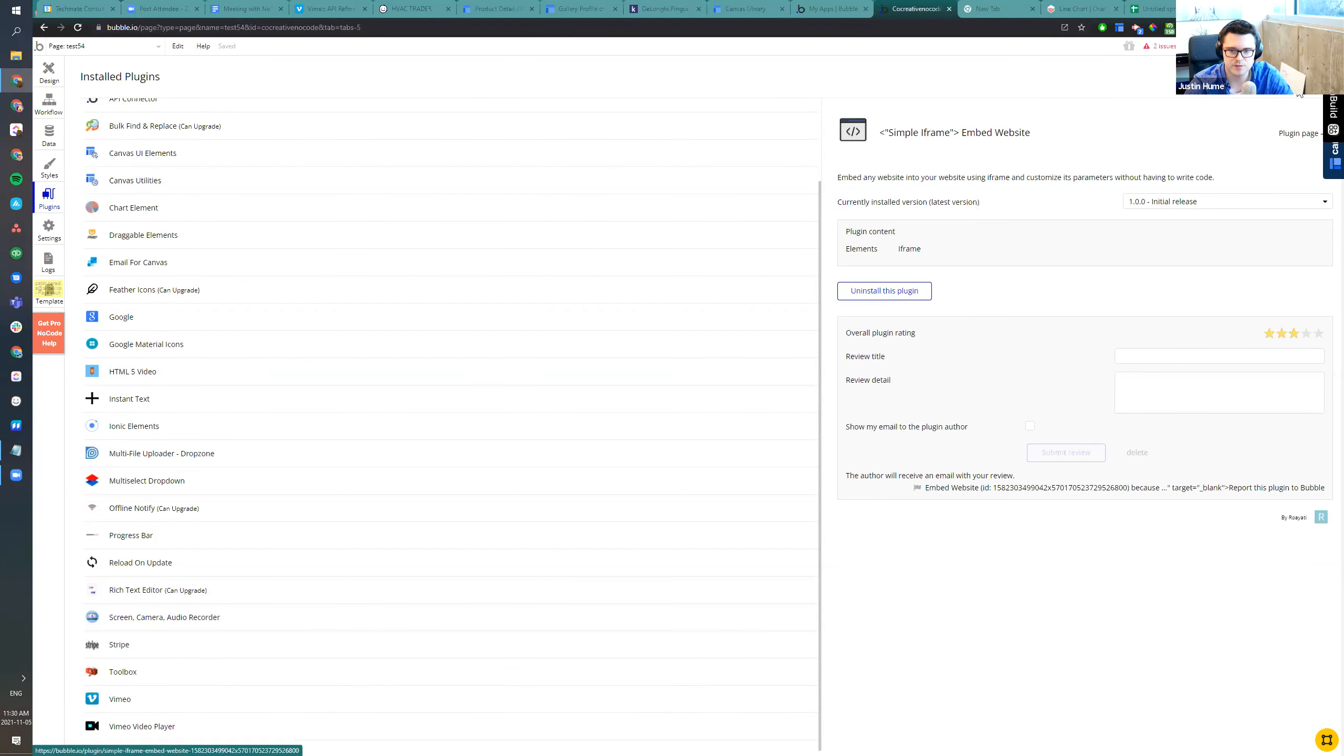
left_click(1297, 76)
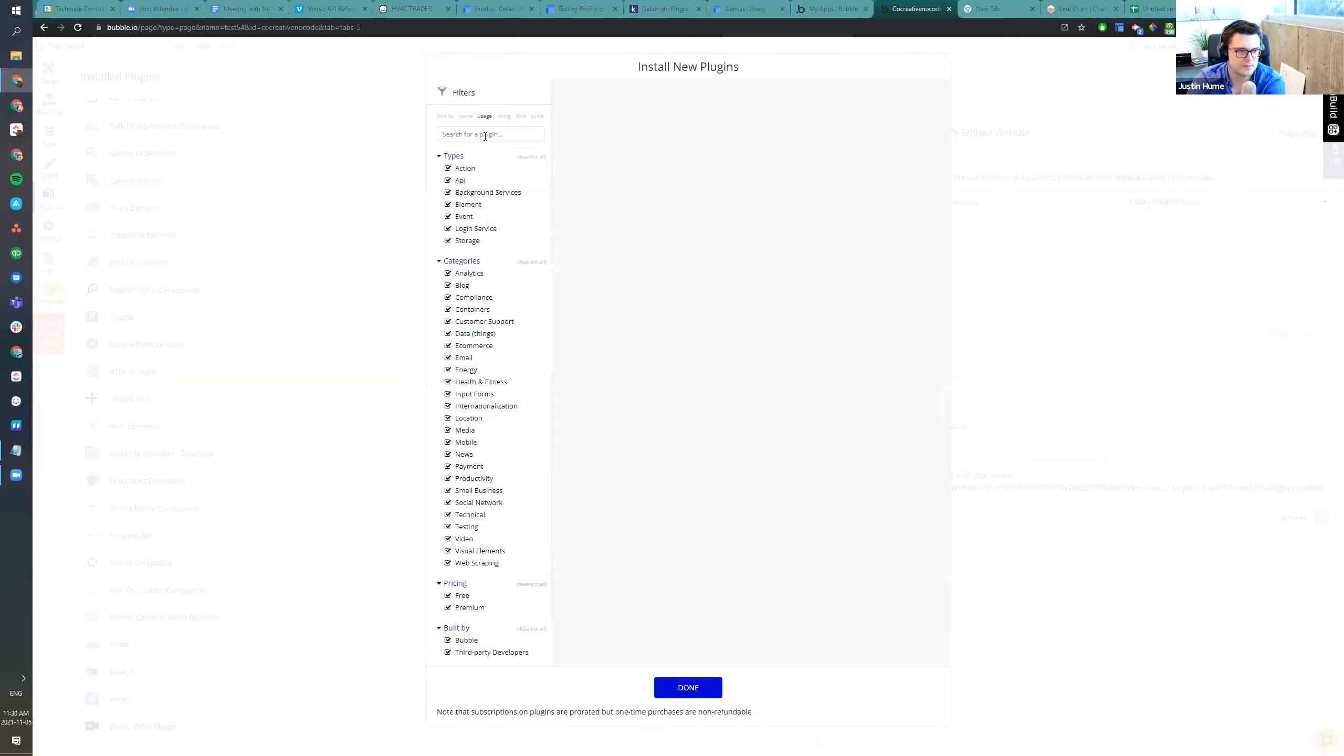
left_click(485, 135)
type("preloader")
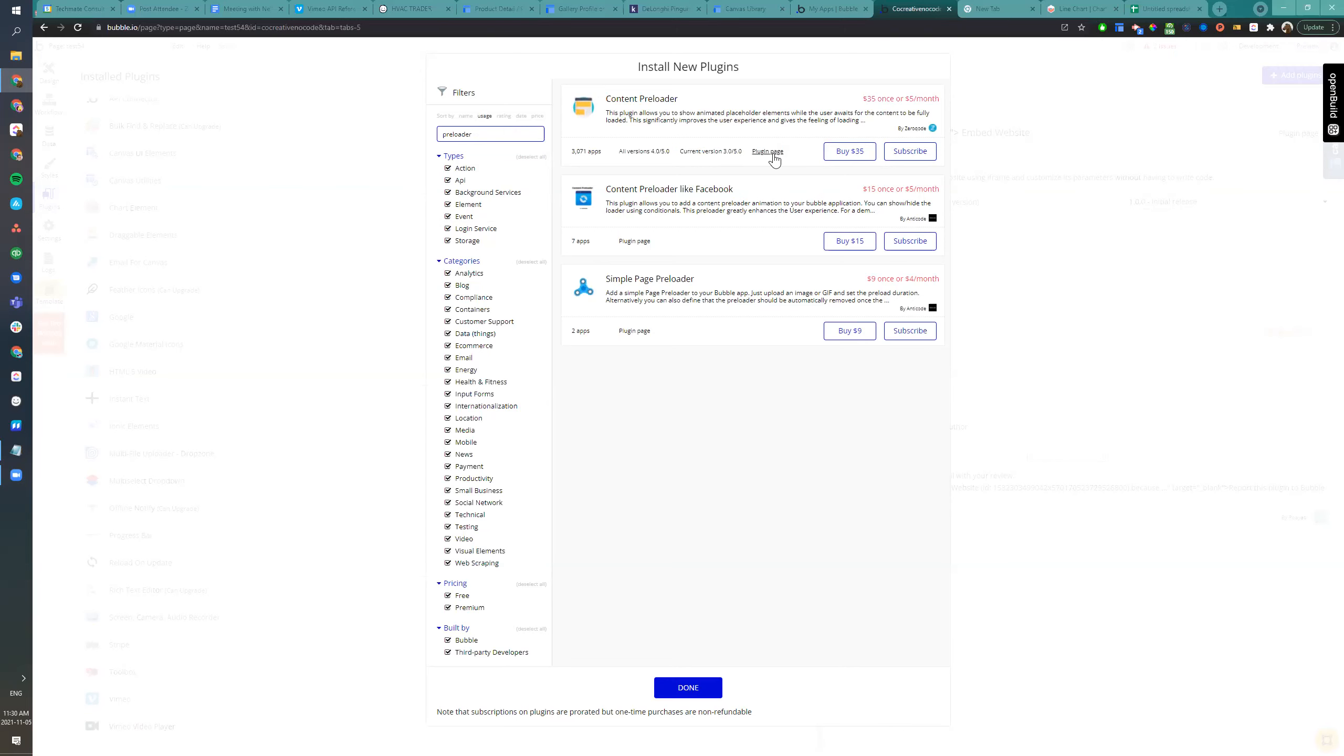
left_click(901, 157)
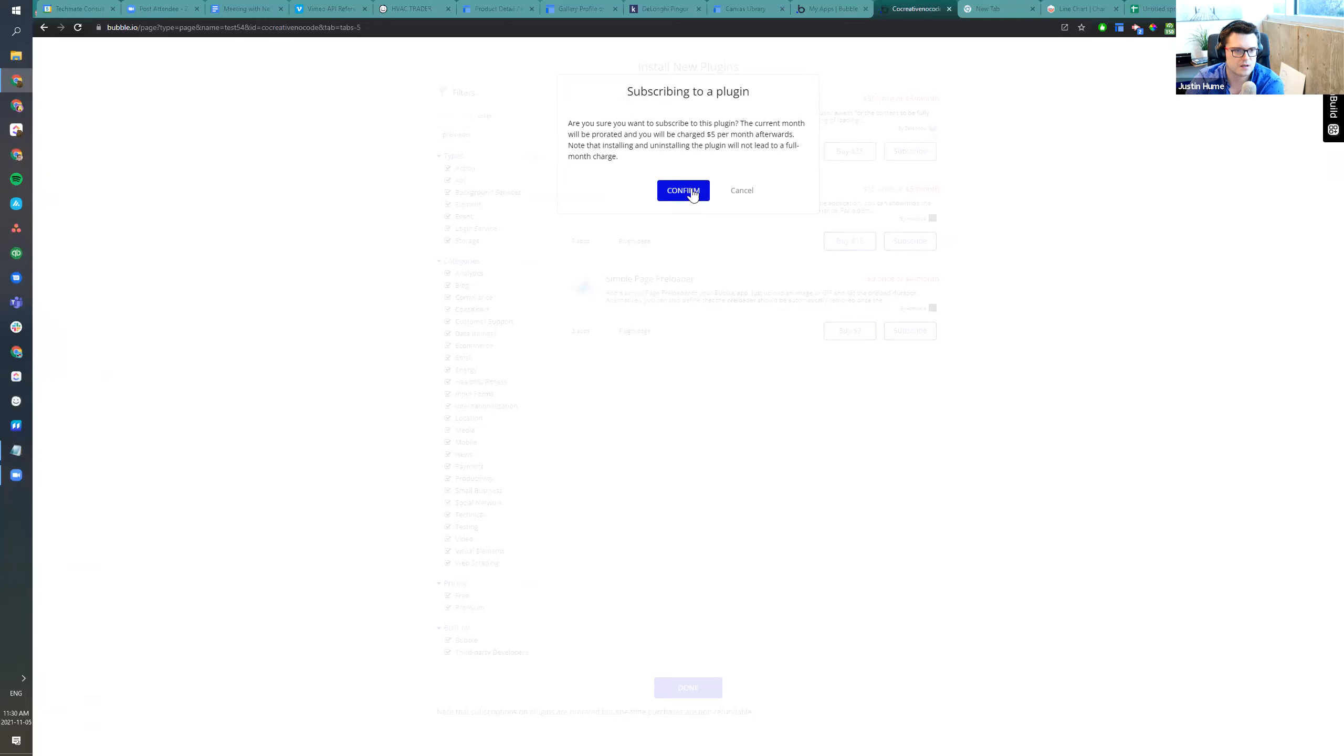
left_click(695, 195)
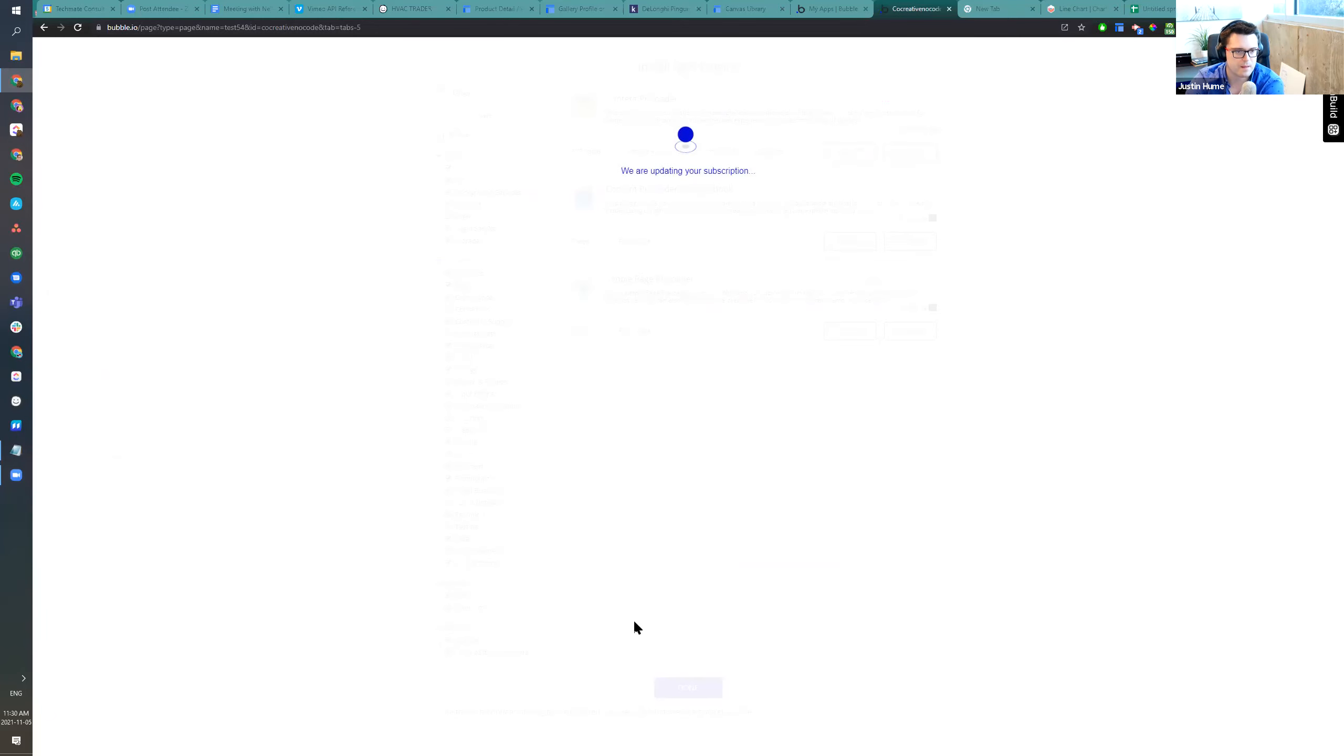
left_click(683, 159)
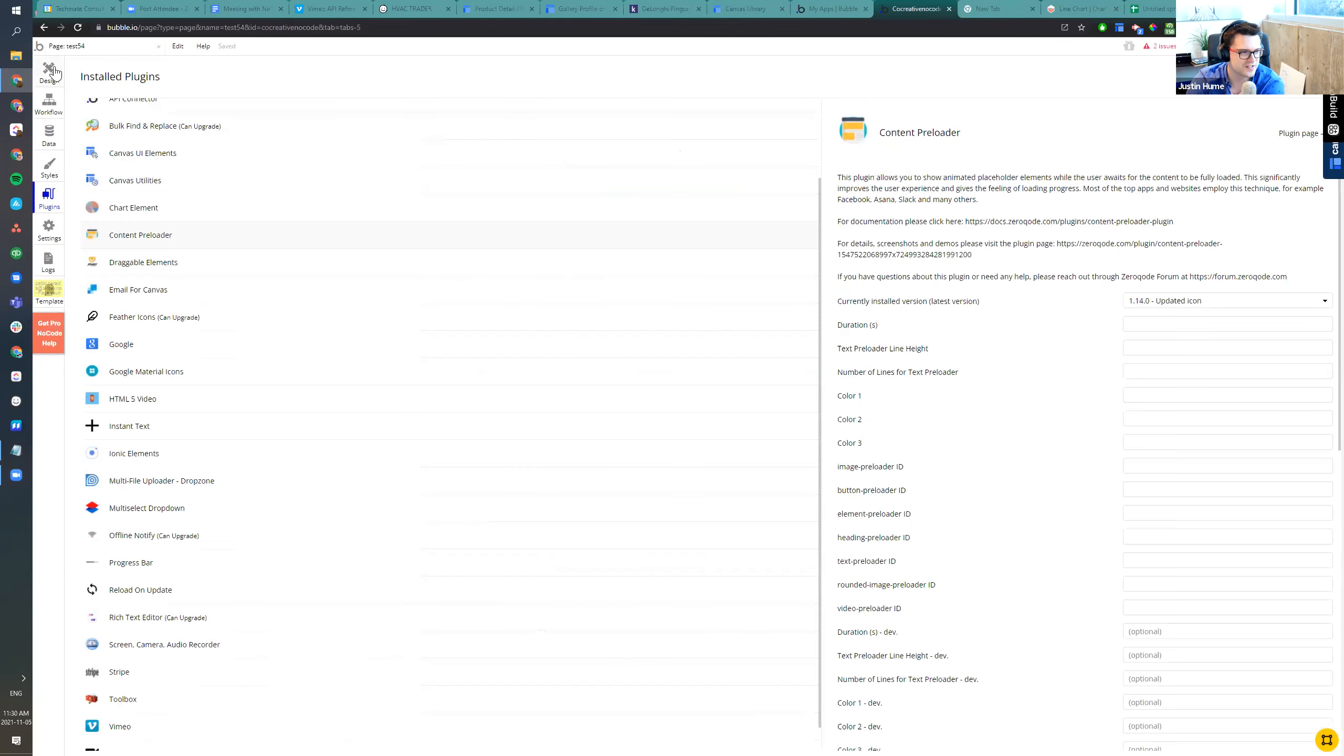
left_click(52, 73)
left_click(570, 207)
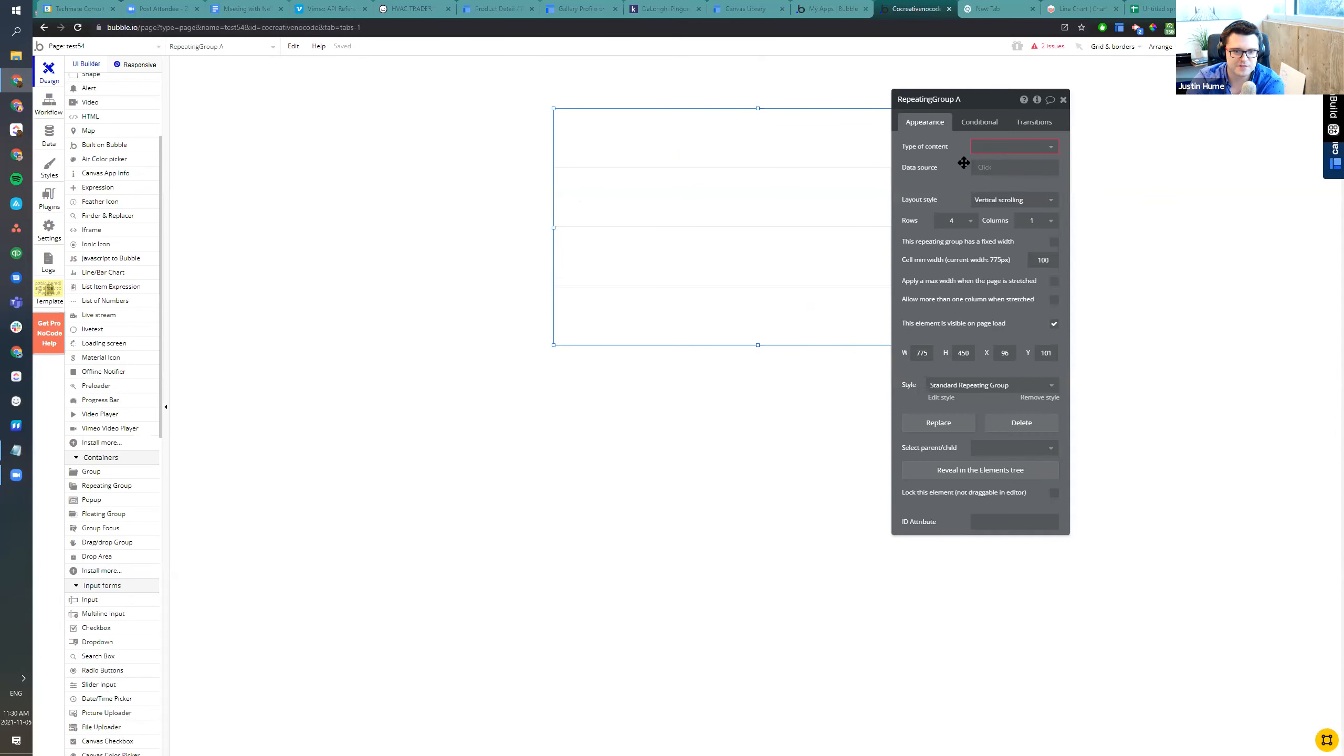
left_click(347, 171)
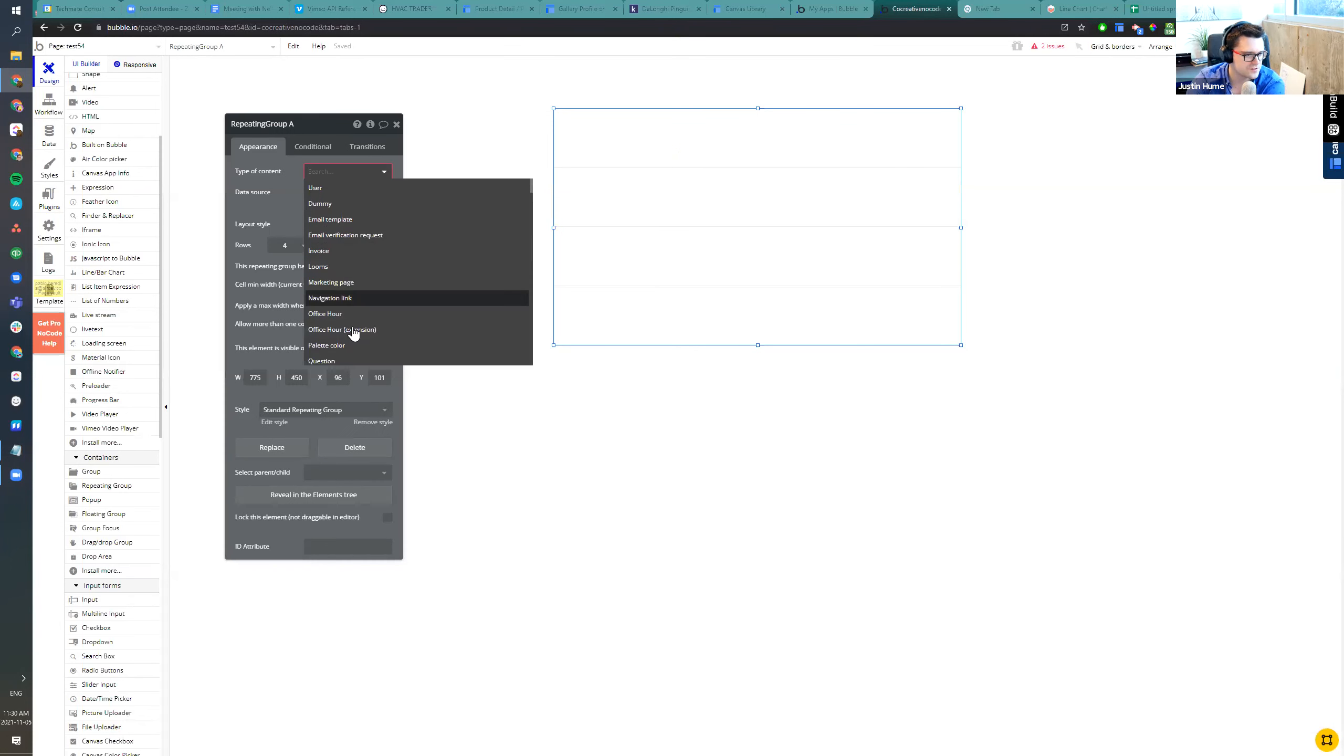
left_click(248, 208)
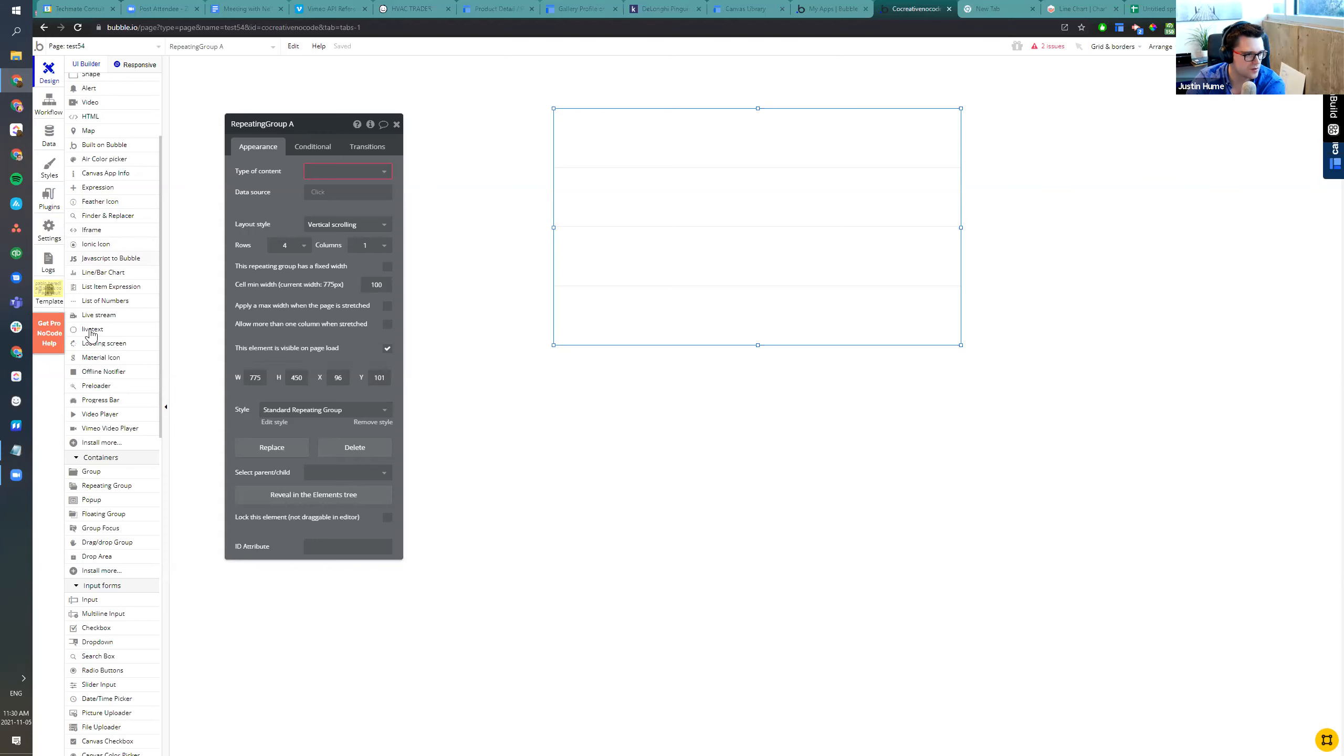
Place a Preloader element near the top of the page at about X 82, Y 14 and enable it
scroll(106, 328, "down", 2)
scroll(113, 330, "up", 2)
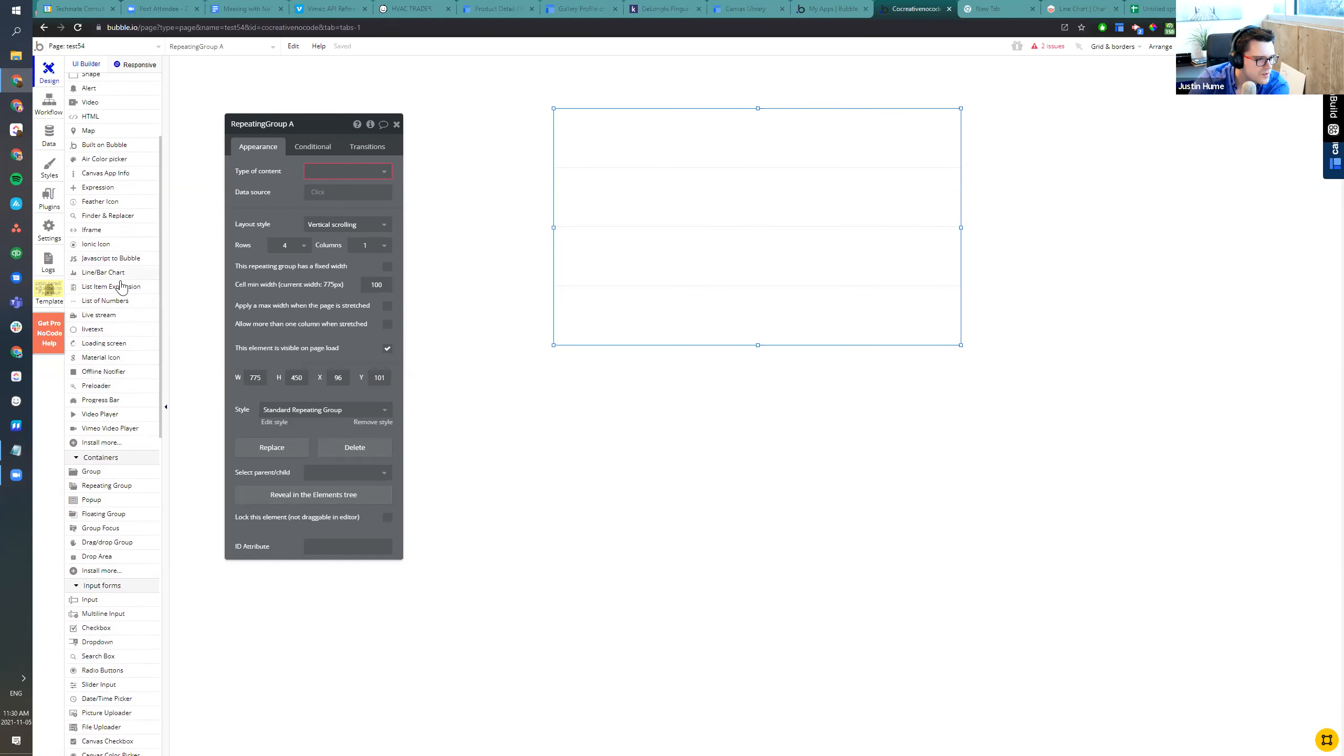
scroll(100, 212, "up", 3)
left_click(99, 122)
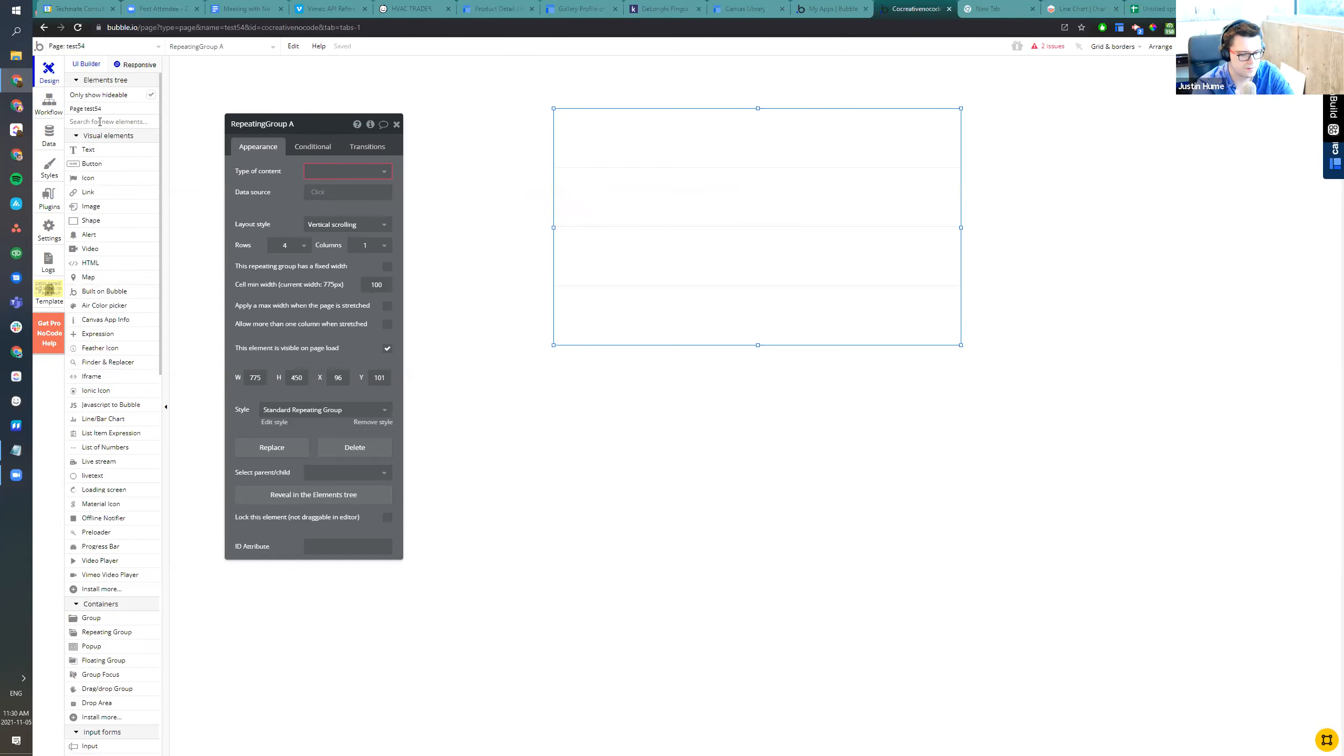
type("pre")
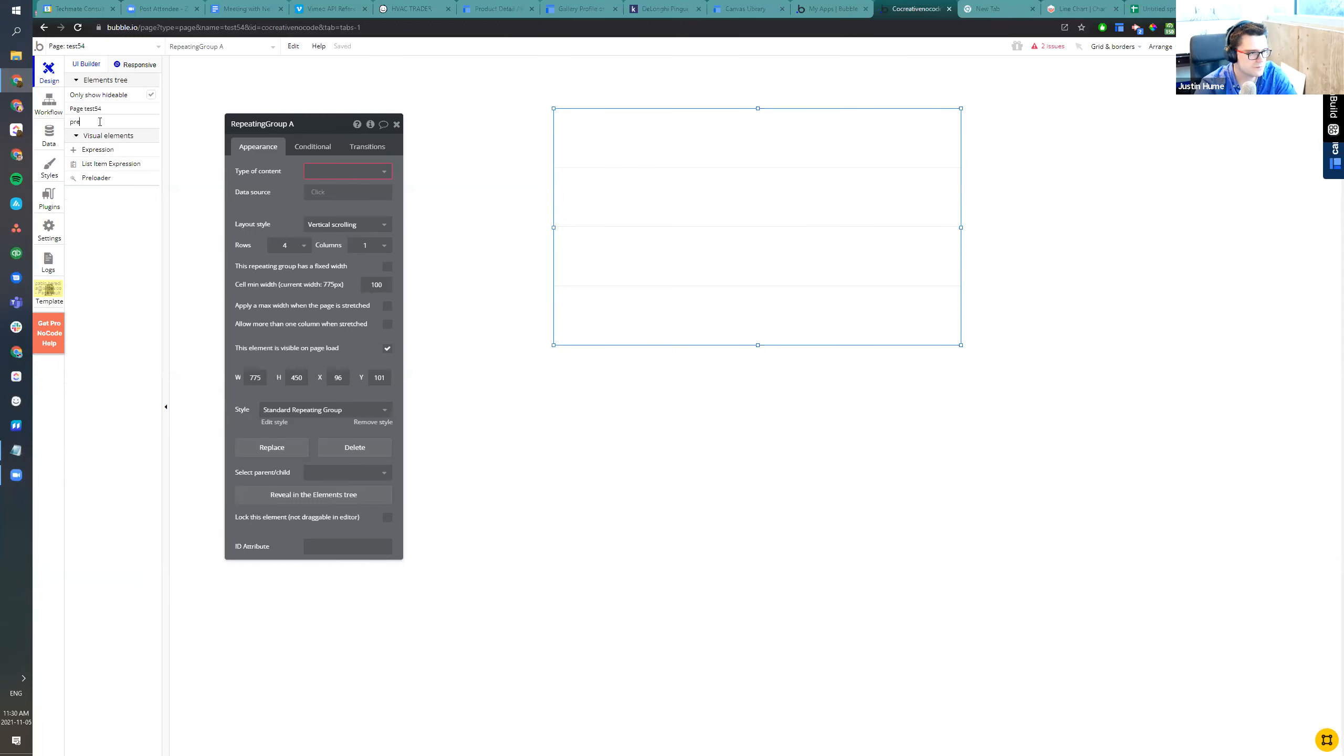
left_click(96, 178)
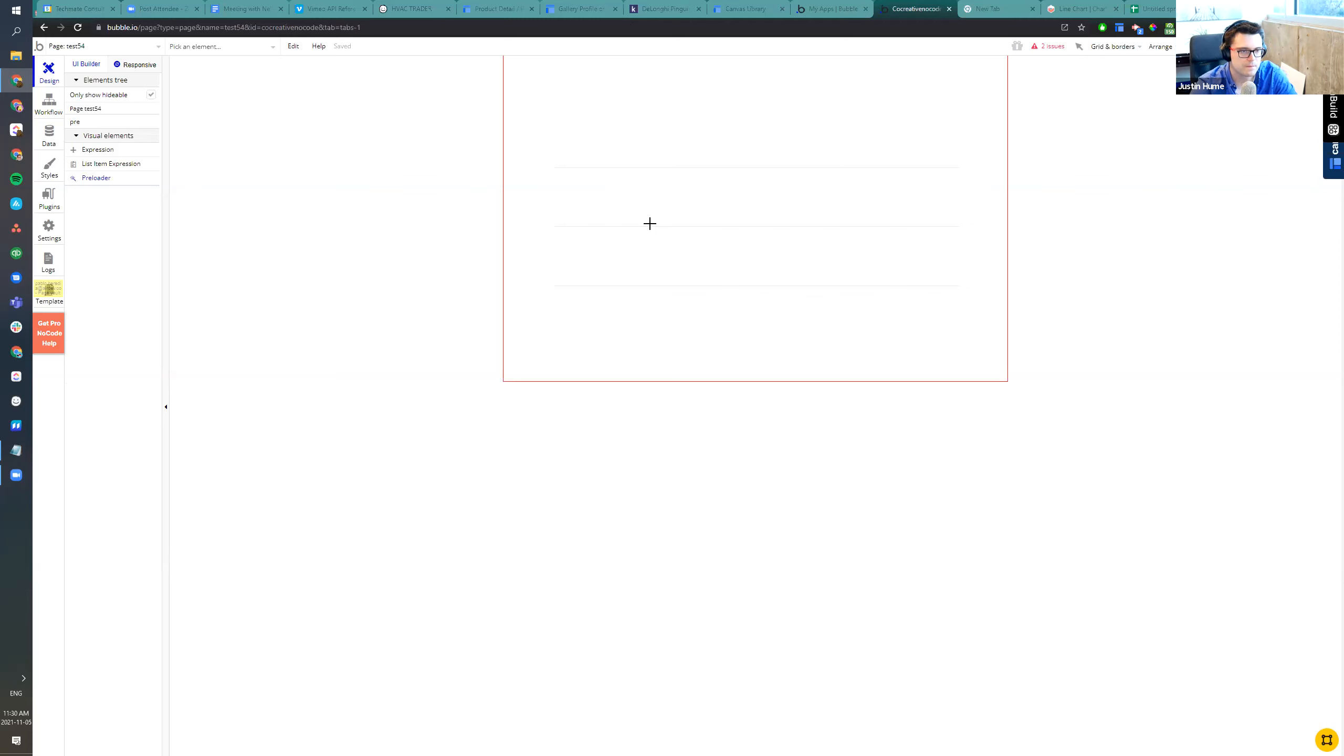
left_click(607, 158)
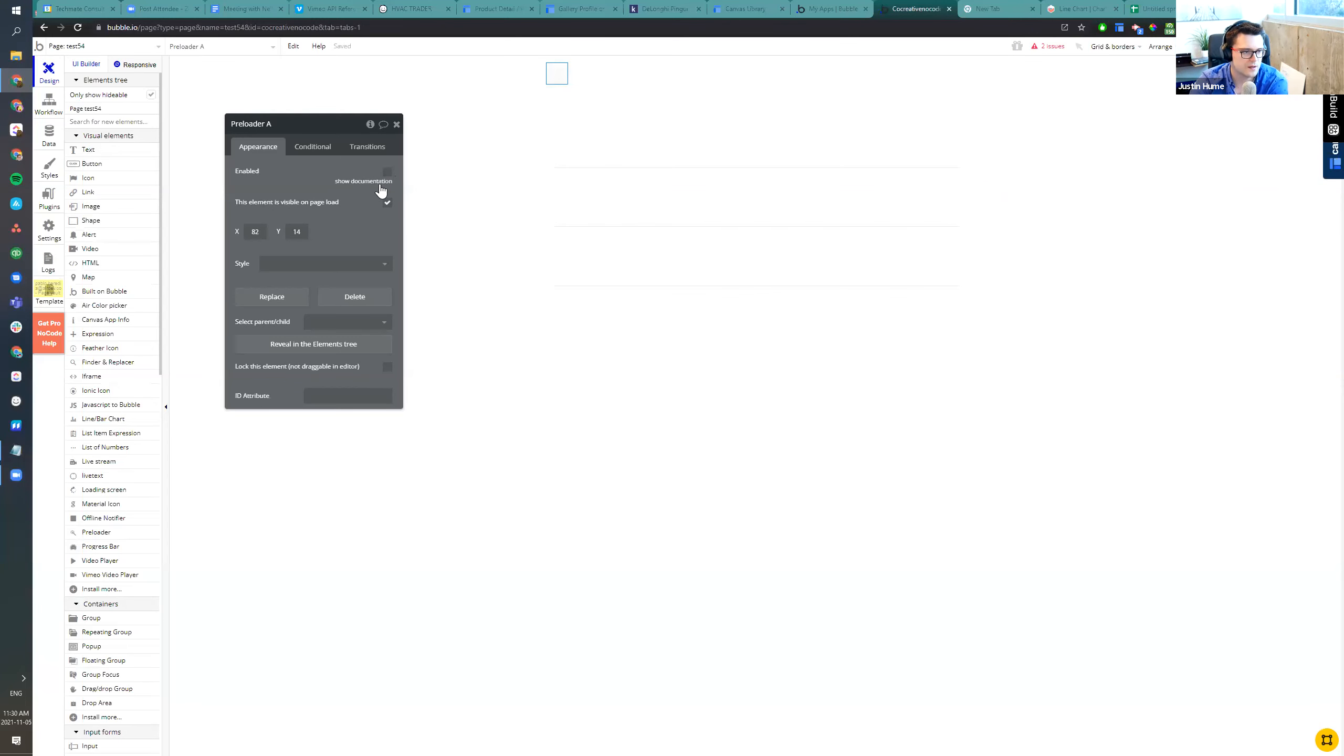
left_click(365, 181)
left_click(388, 170)
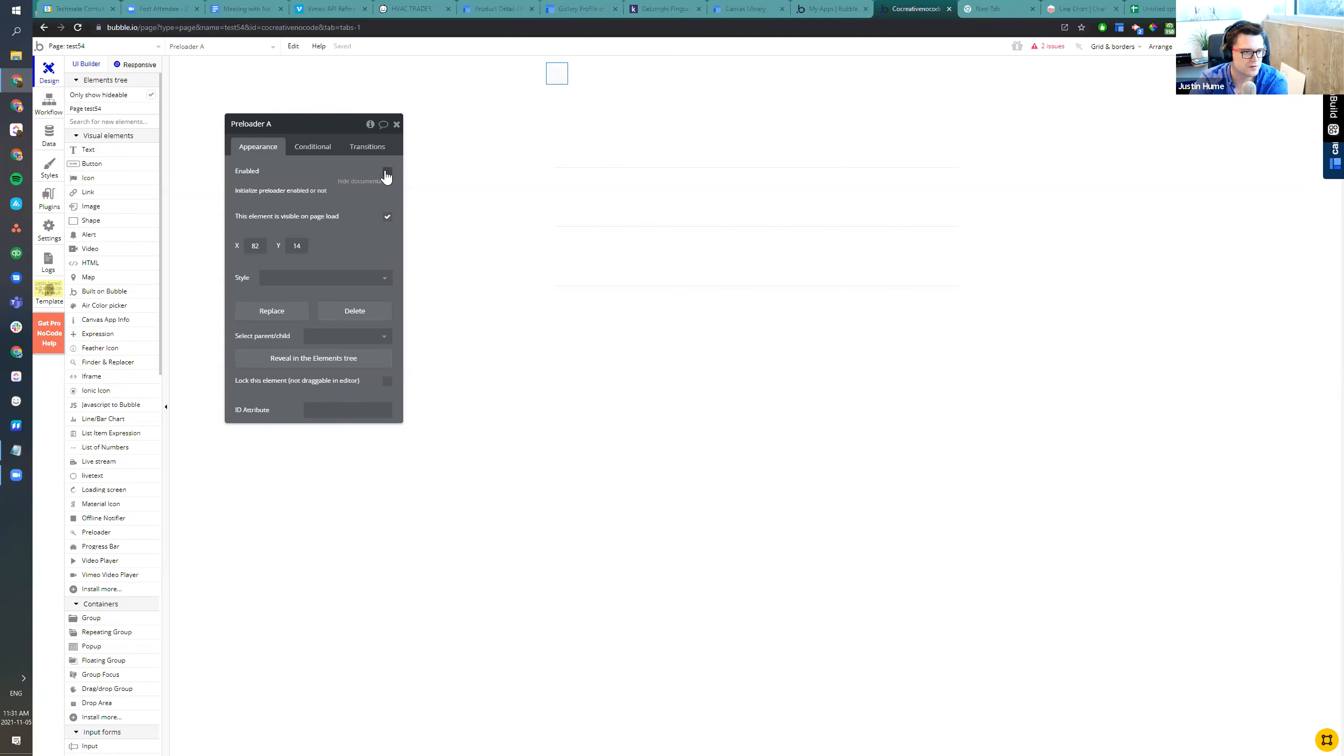
Create a workflow for the User is logged in event with a Start Preloader action for Preloader A
left_click(49, 106)
left_click(127, 125)
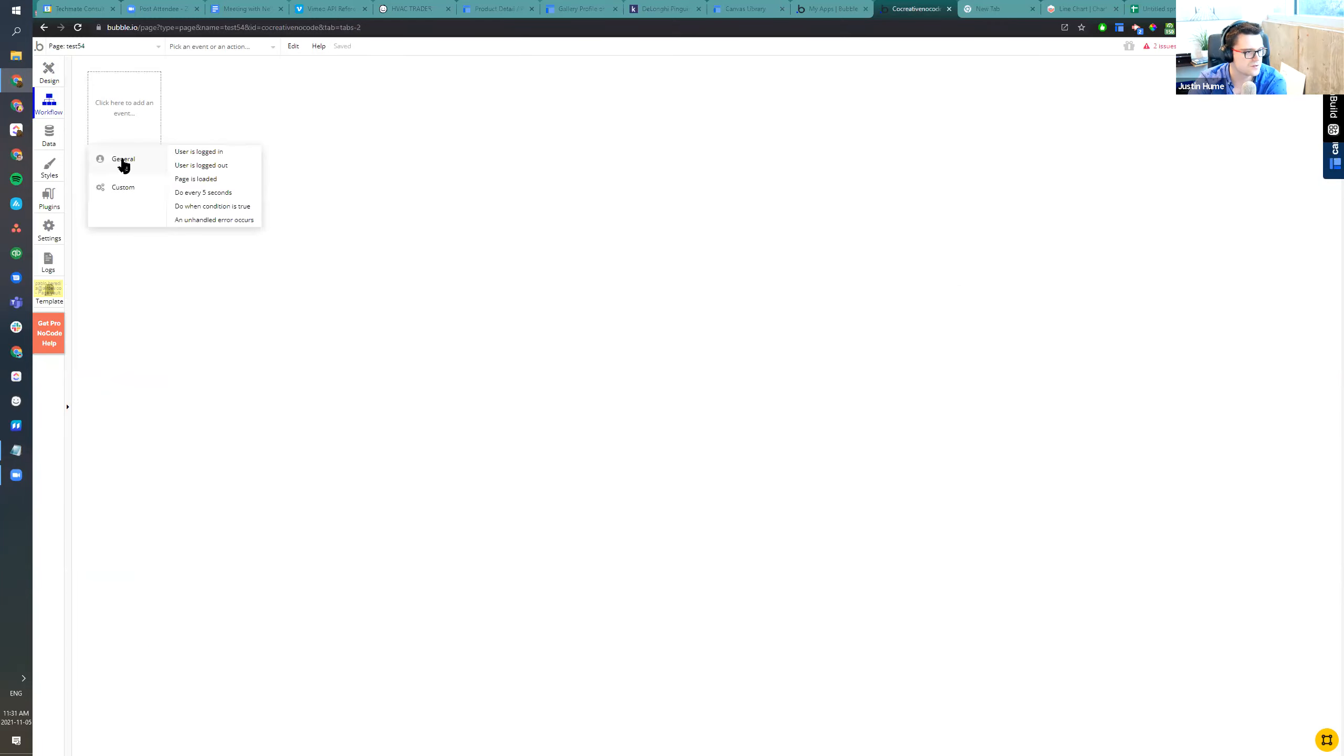
left_click(225, 153)
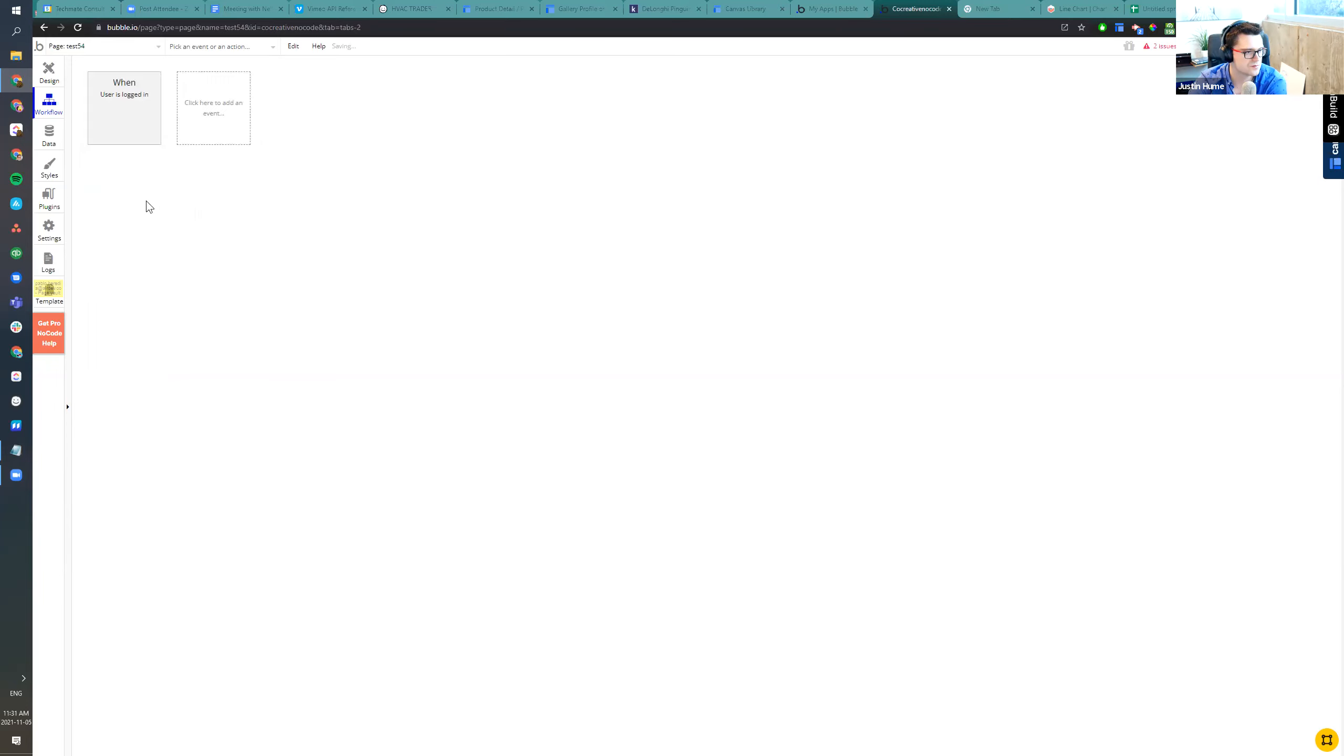
left_click(126, 177)
mouse_move(142, 338)
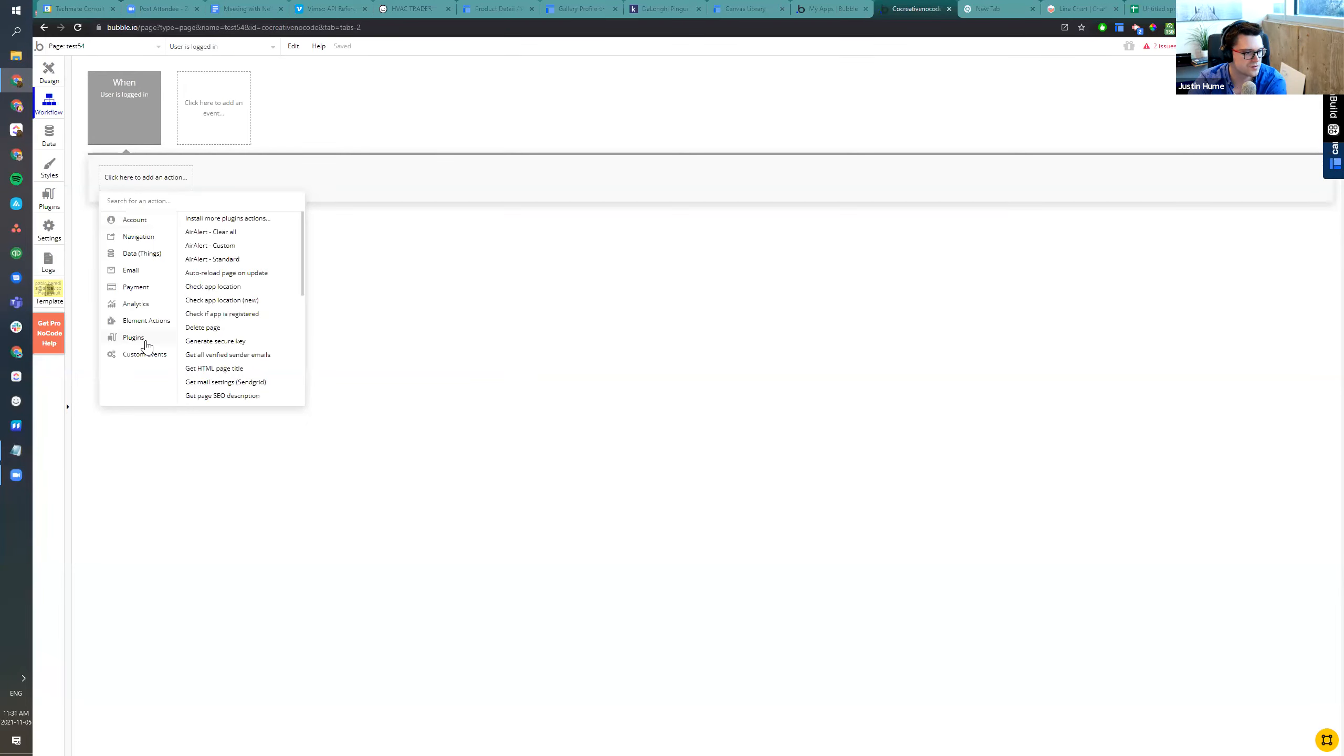
scroll(238, 380, "down", 2)
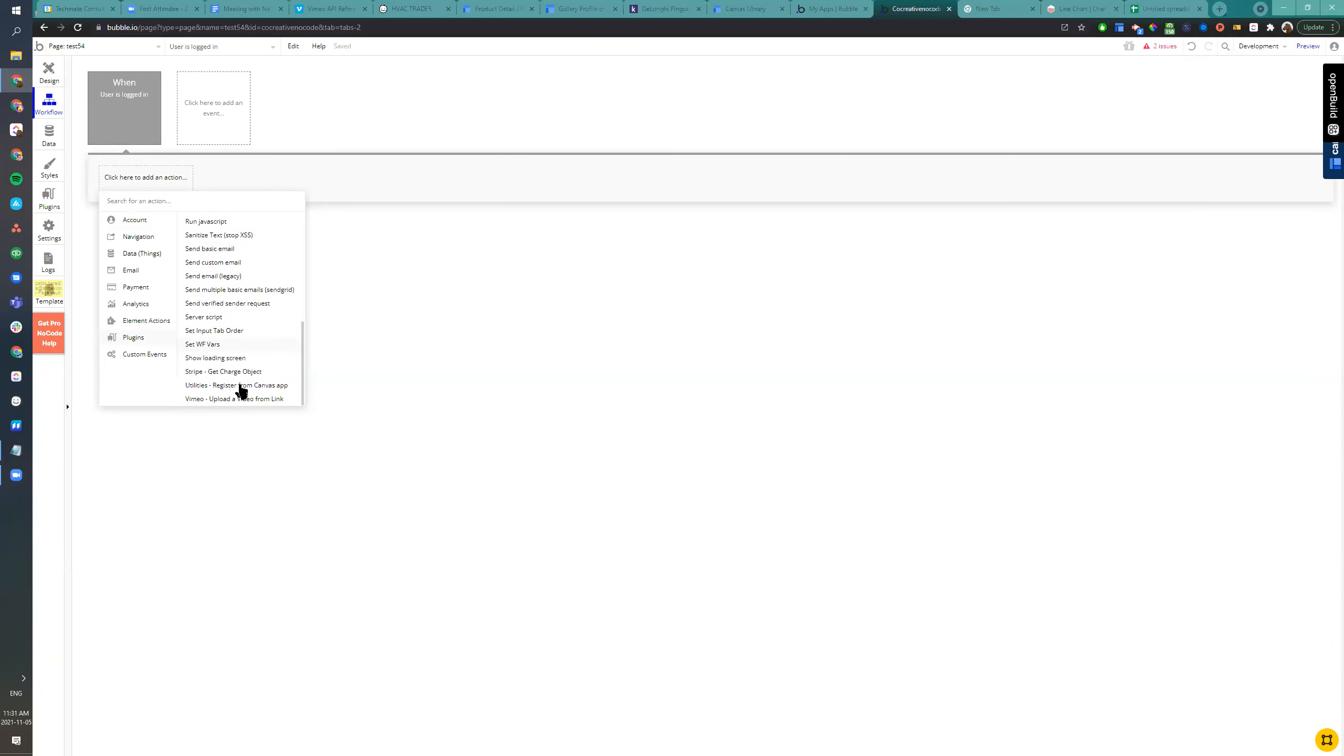
mouse_move(140, 330)
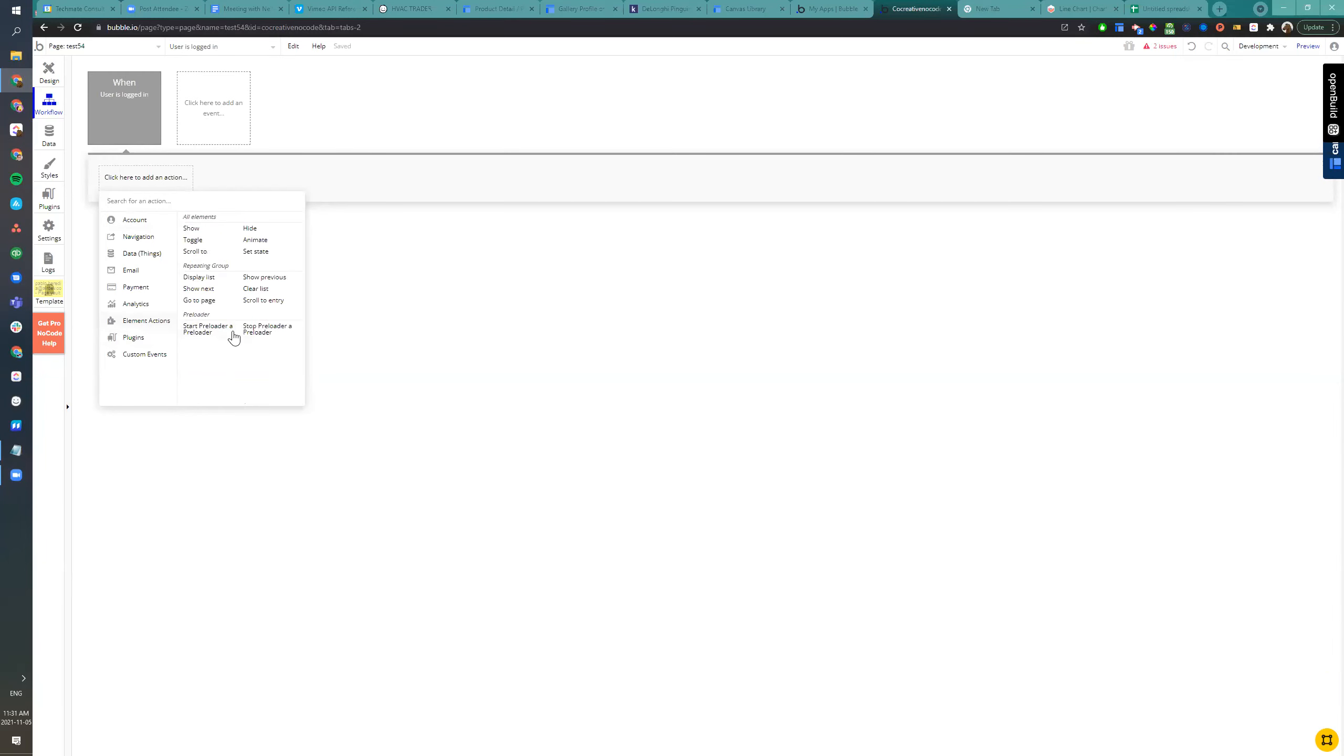
left_click(216, 338)
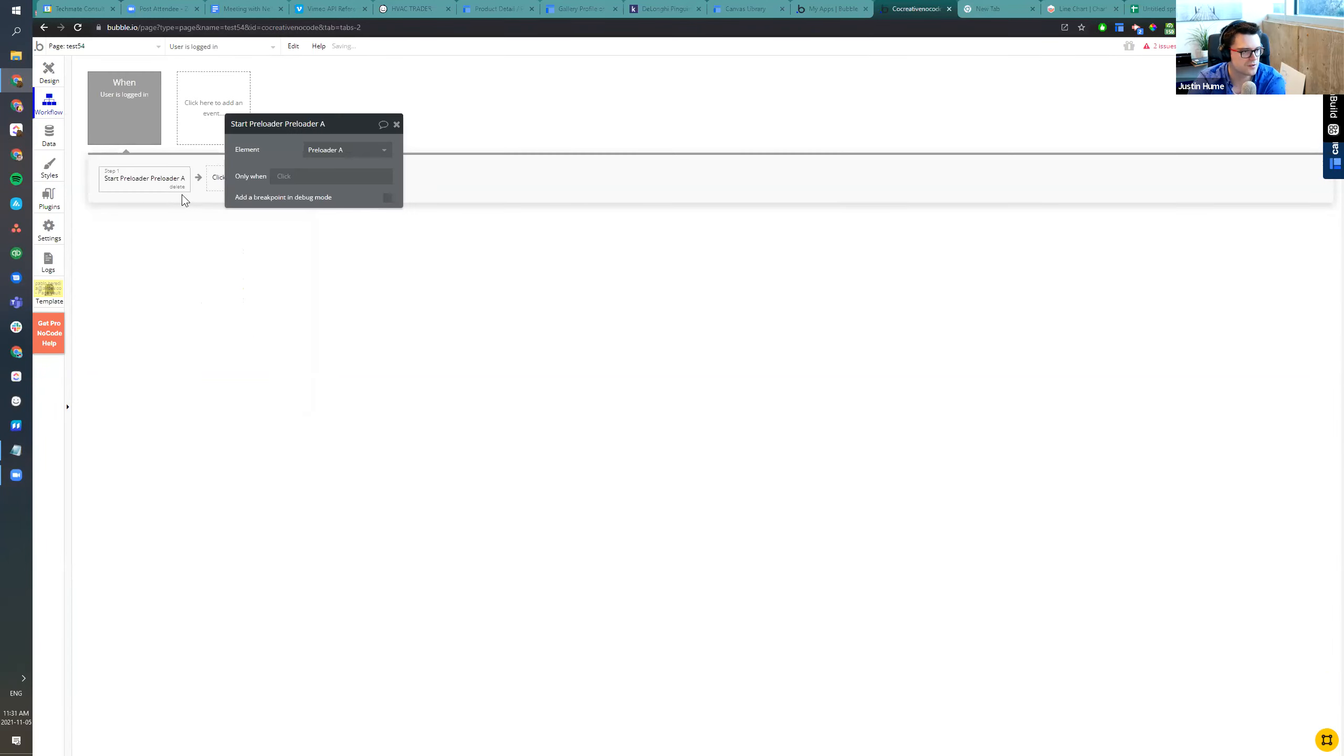
Replace the workflow's triggering event with Page is loaded
left_click(150, 120)
left_click(276, 199)
left_click(110, 103)
right_click(139, 184)
left_click(170, 253)
right_click(132, 123)
left_click(251, 154)
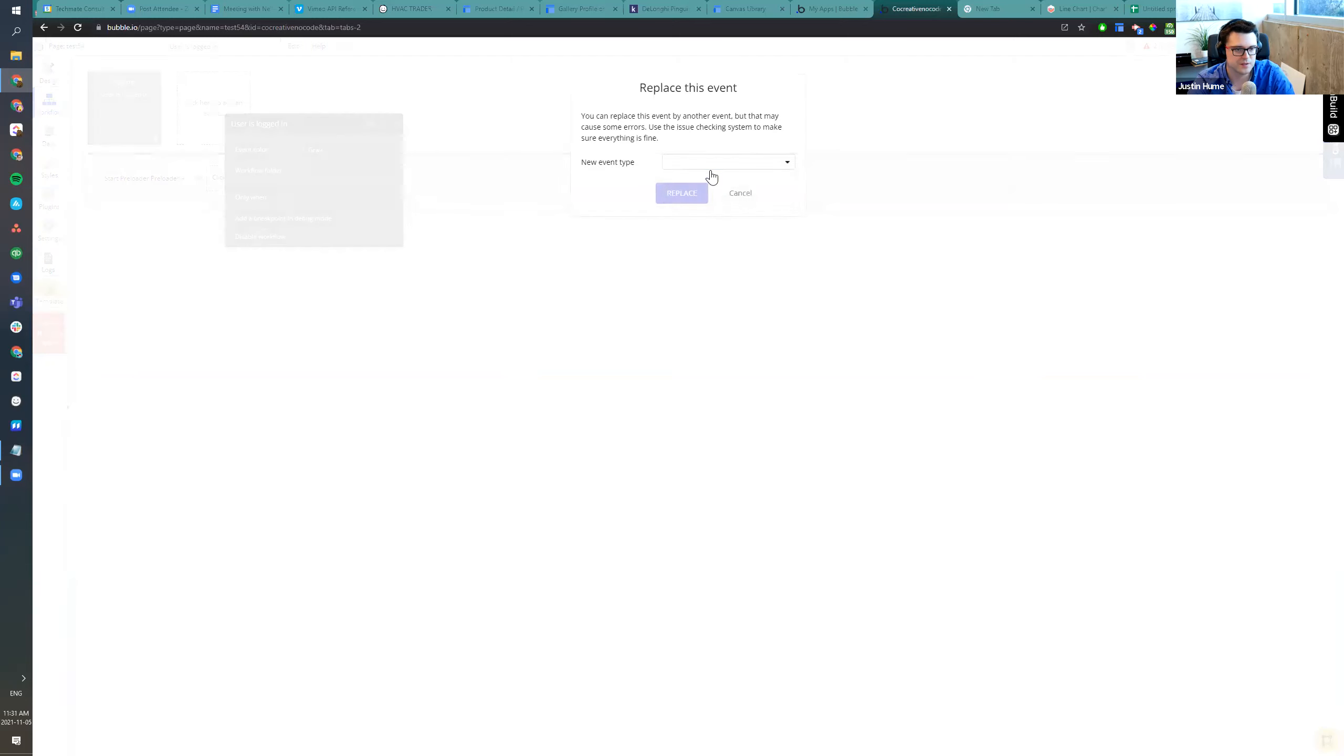
type("page")
left_click(716, 182)
left_click(701, 197)
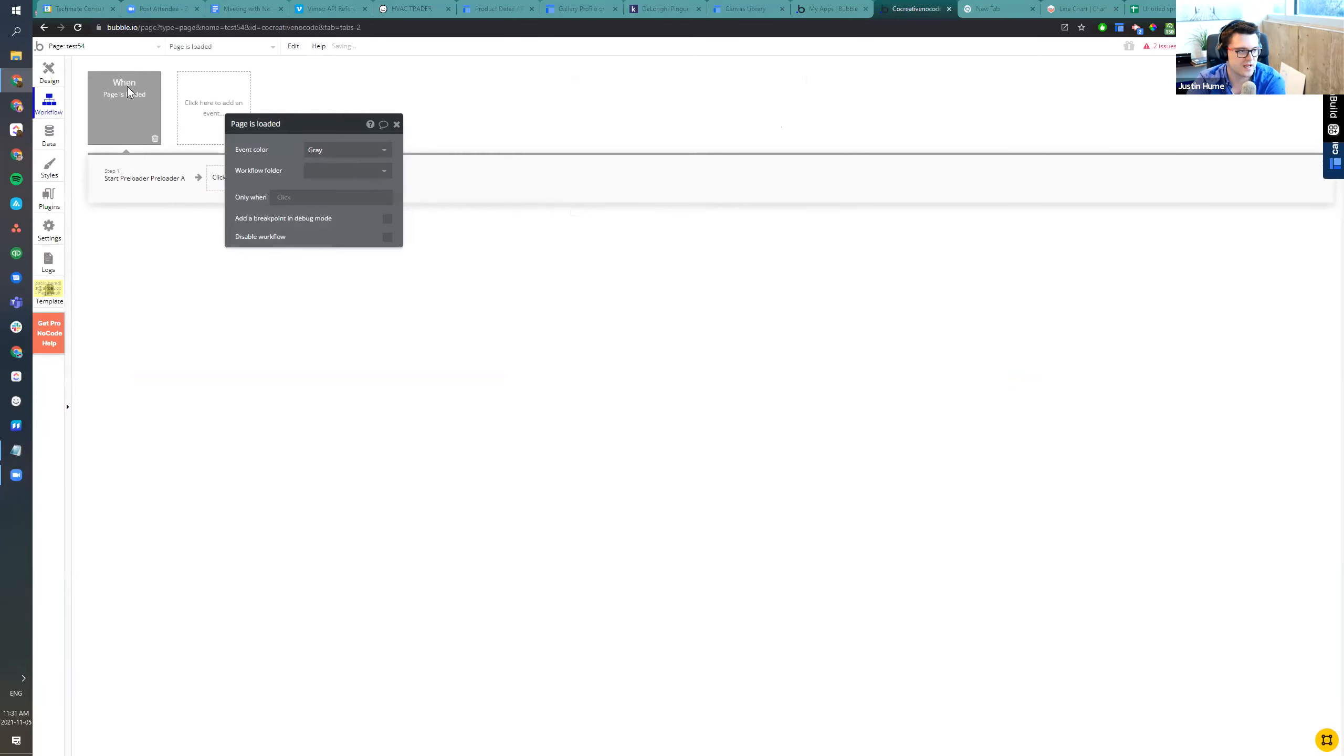
Return to the page design and preview test54 in a separate browser tab
left_click(49, 73)
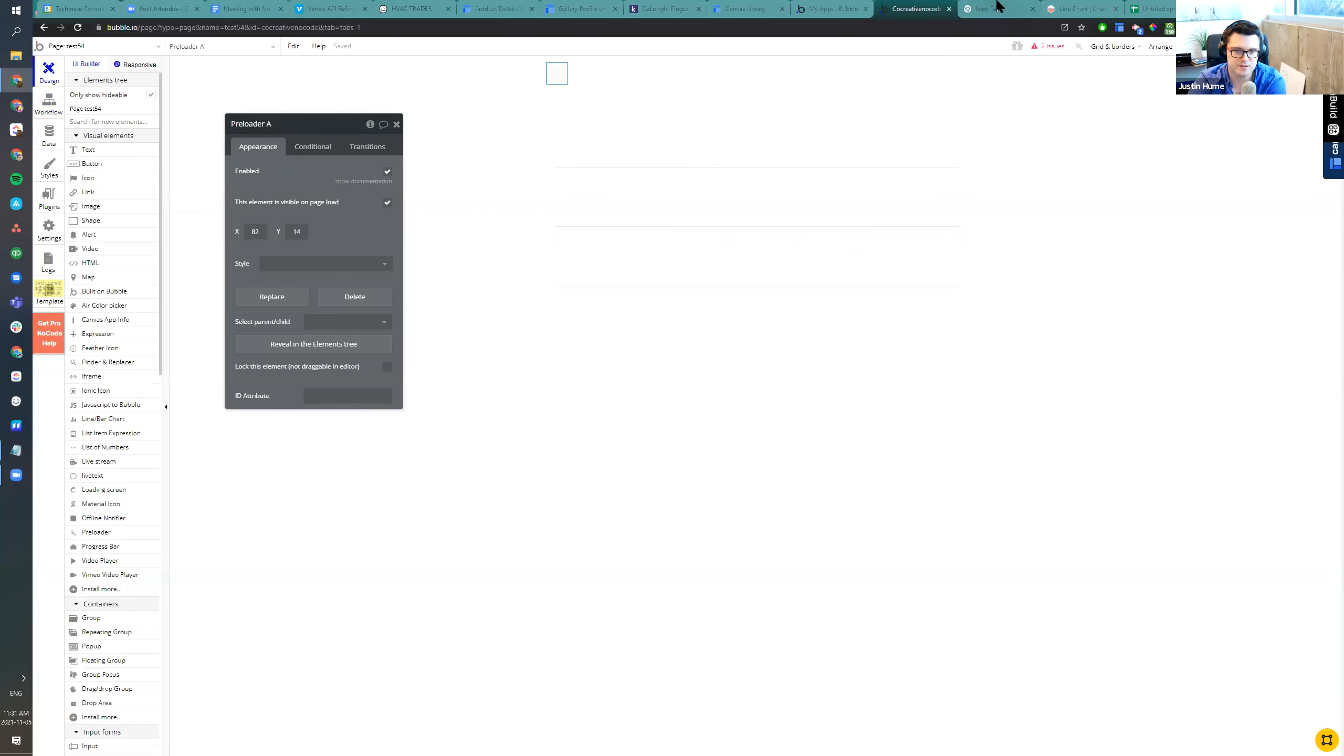
left_click(998, 7)
key("ctrl+shift+Tab")
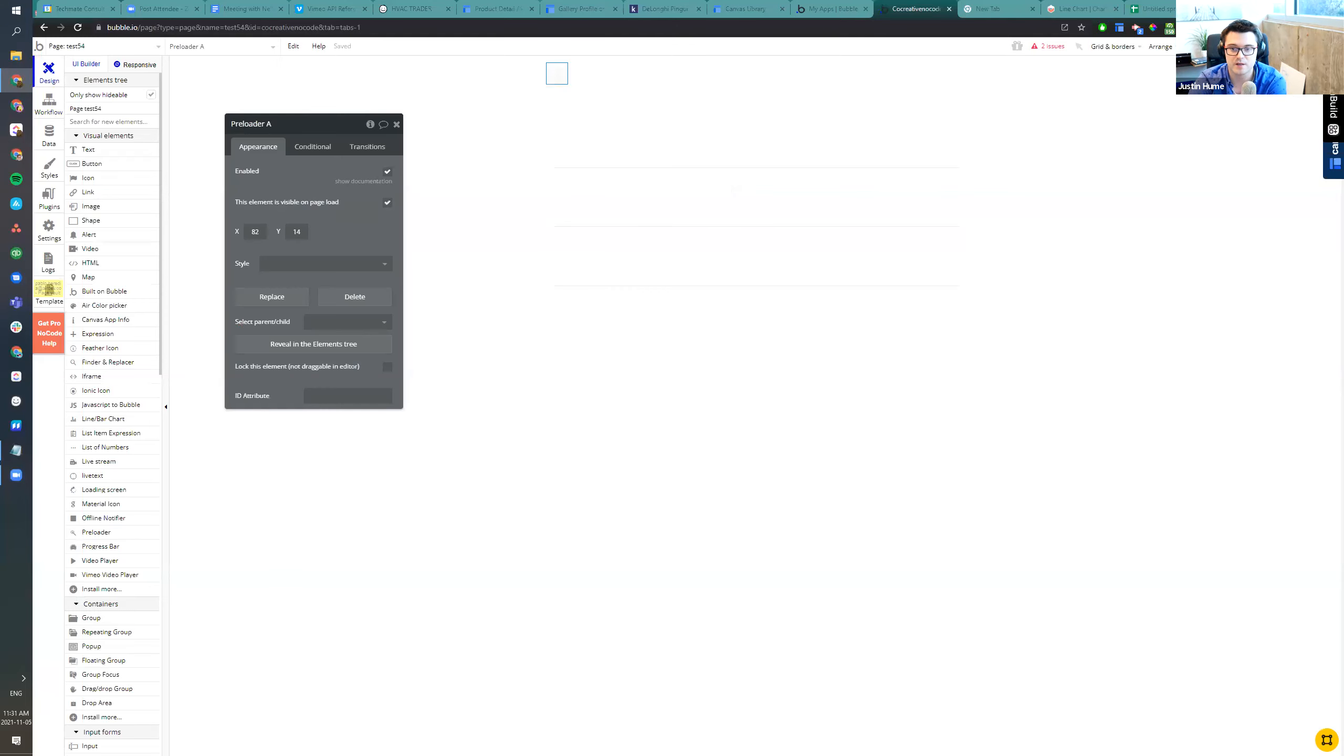
middle_click(1023, 7)
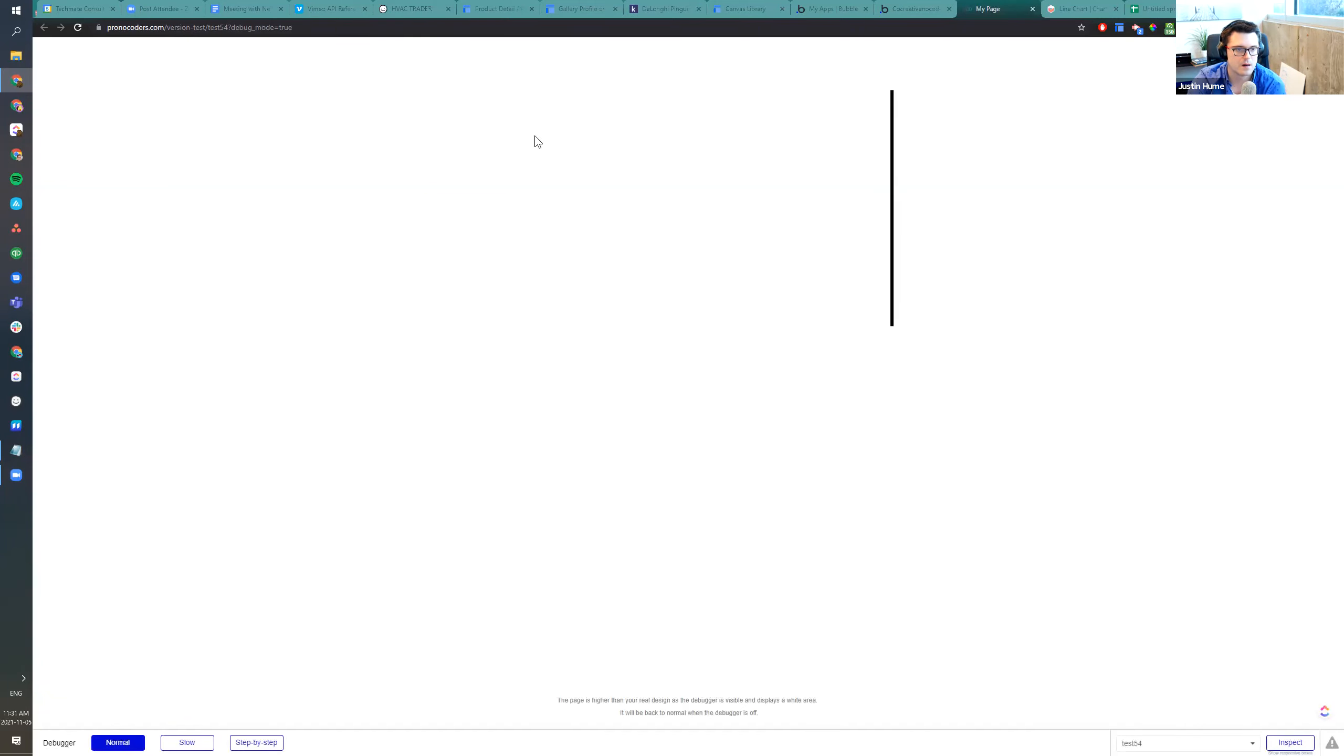
Inspect the preview with the developer tools, turn off device emulation and display the page's source files in a wider view
right_click(292, 316)
left_click(360, 518)
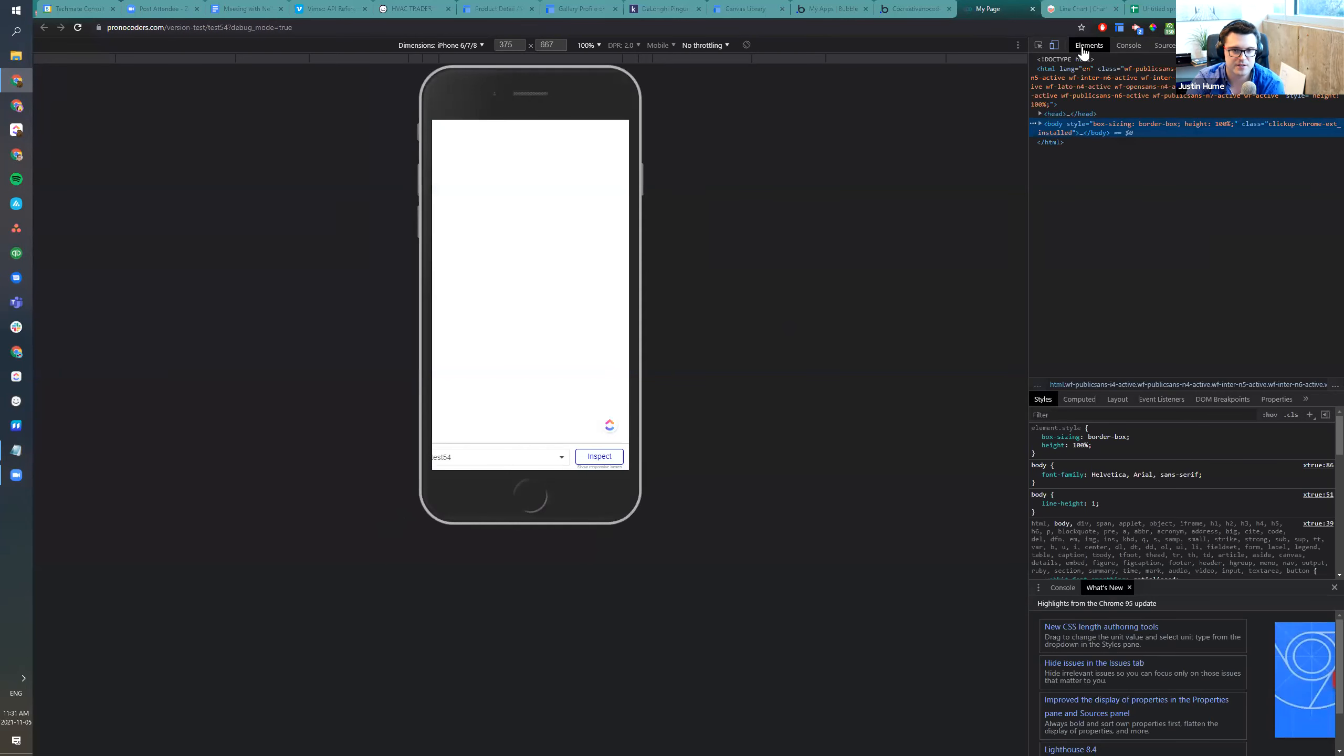
left_click(1054, 46)
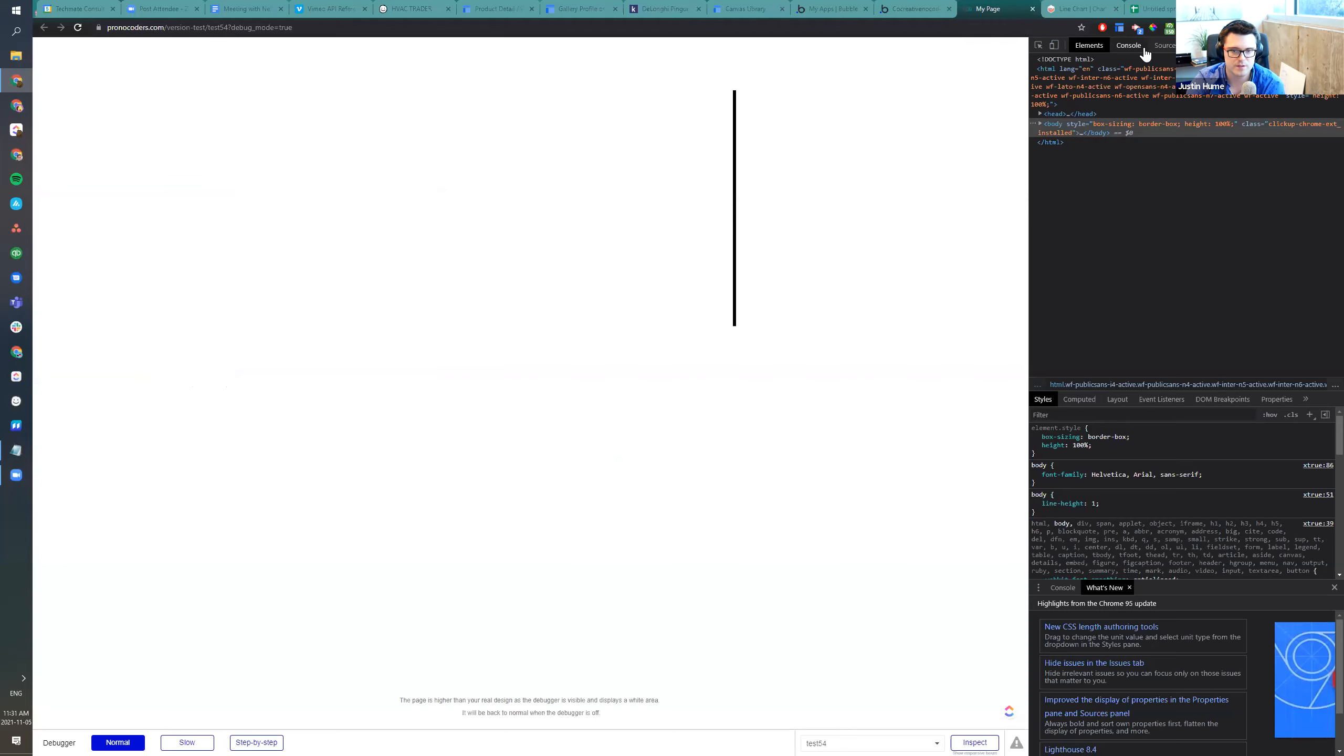
left_click(1164, 46)
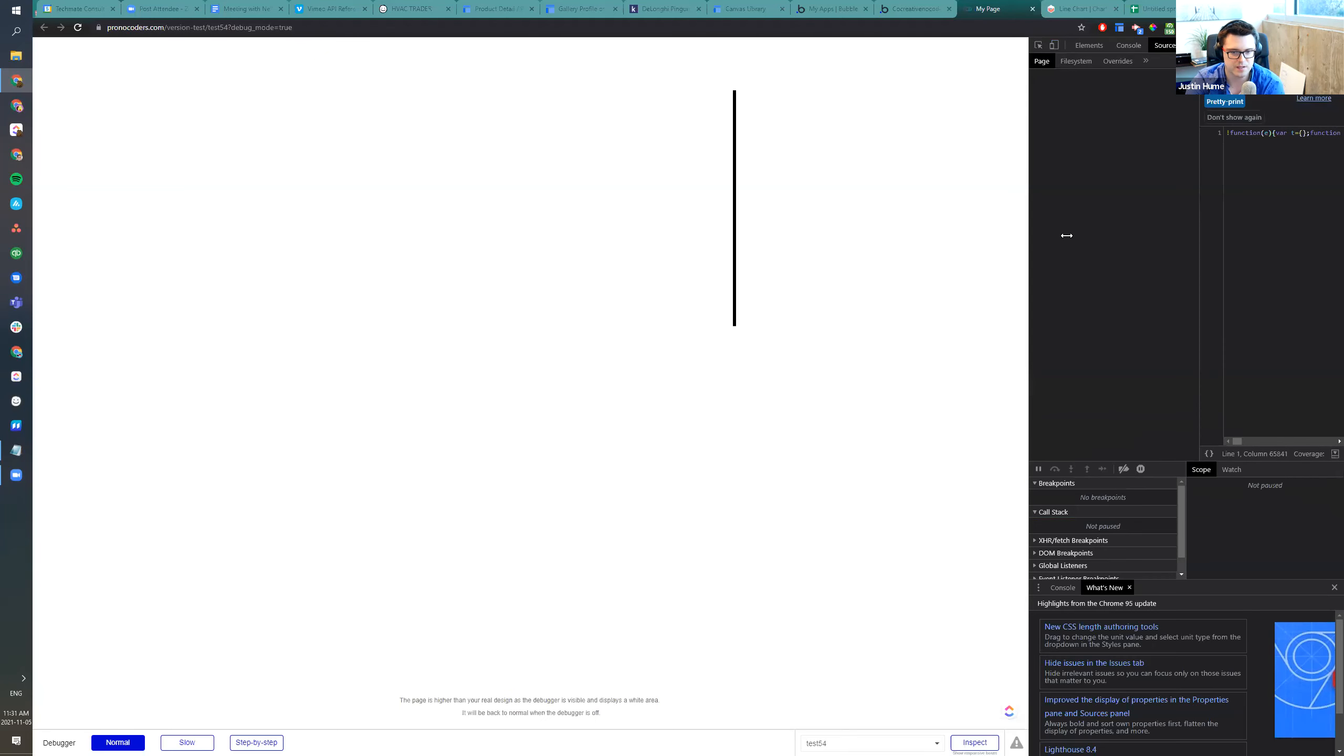
left_click_drag(1035, 264, 601, 288)
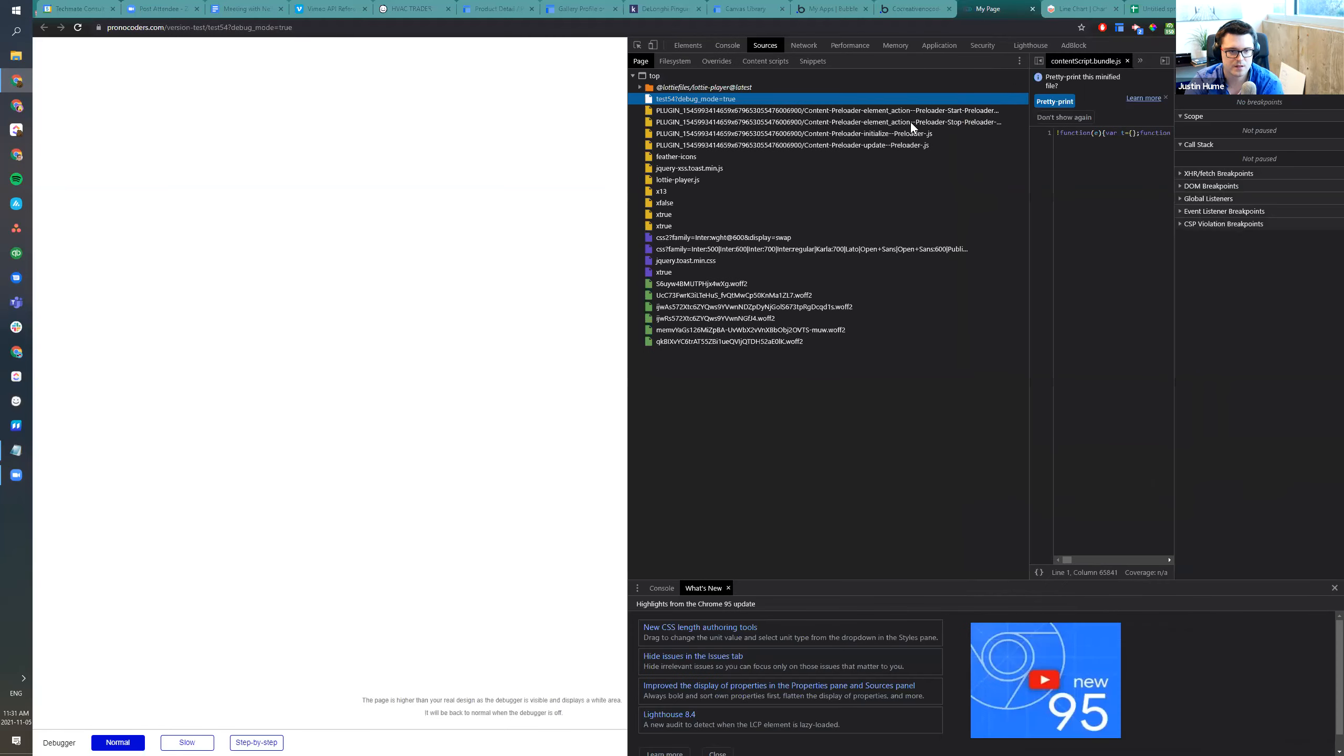
Examine the Content Preloader plugin's start, stop and initialize scripts in the page sources
left_click(910, 112)
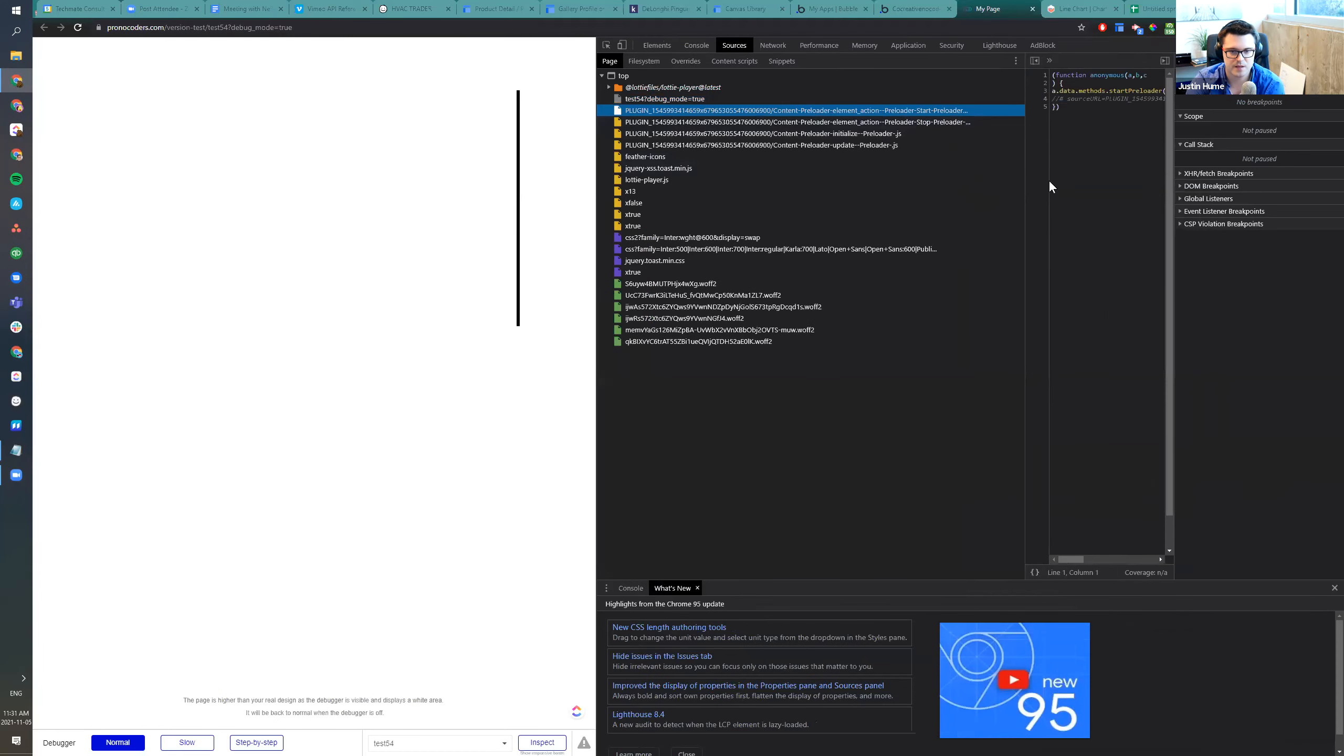
scroll(1093, 175, "right", 3)
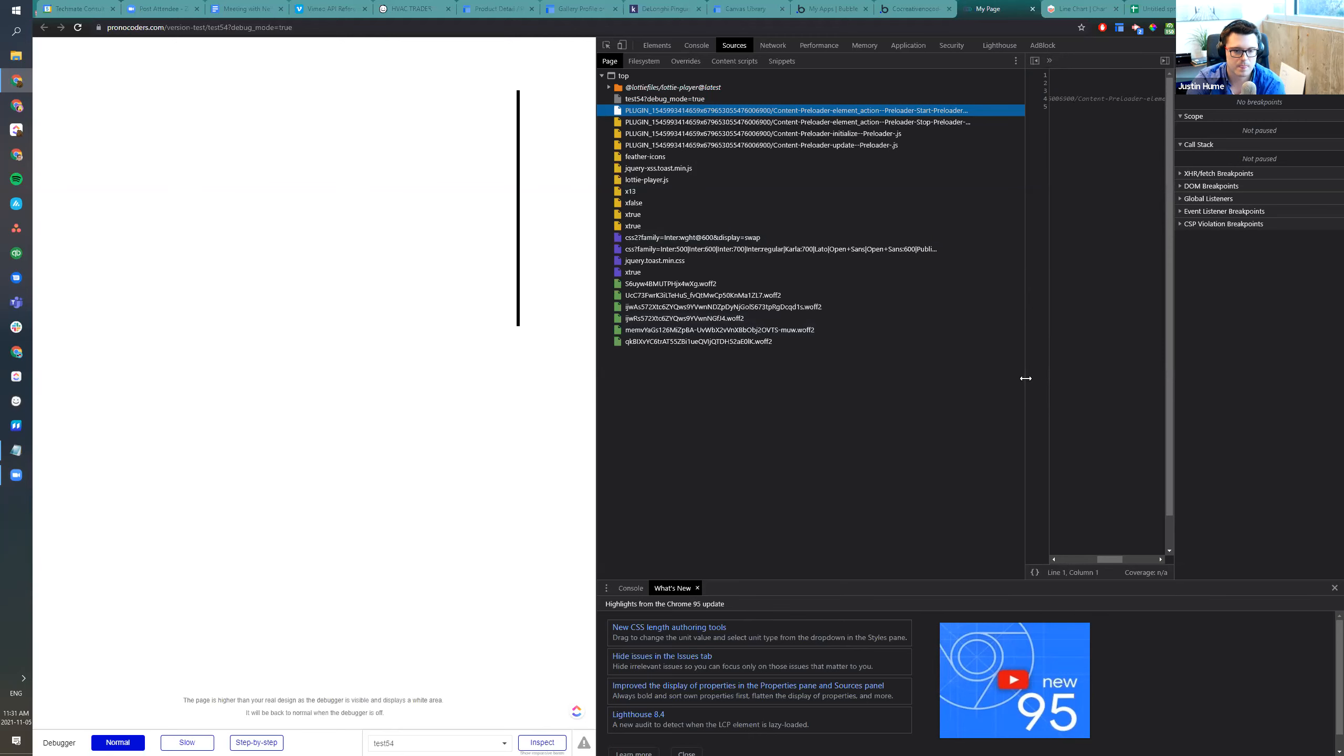
left_click_drag(971, 378, 862, 384)
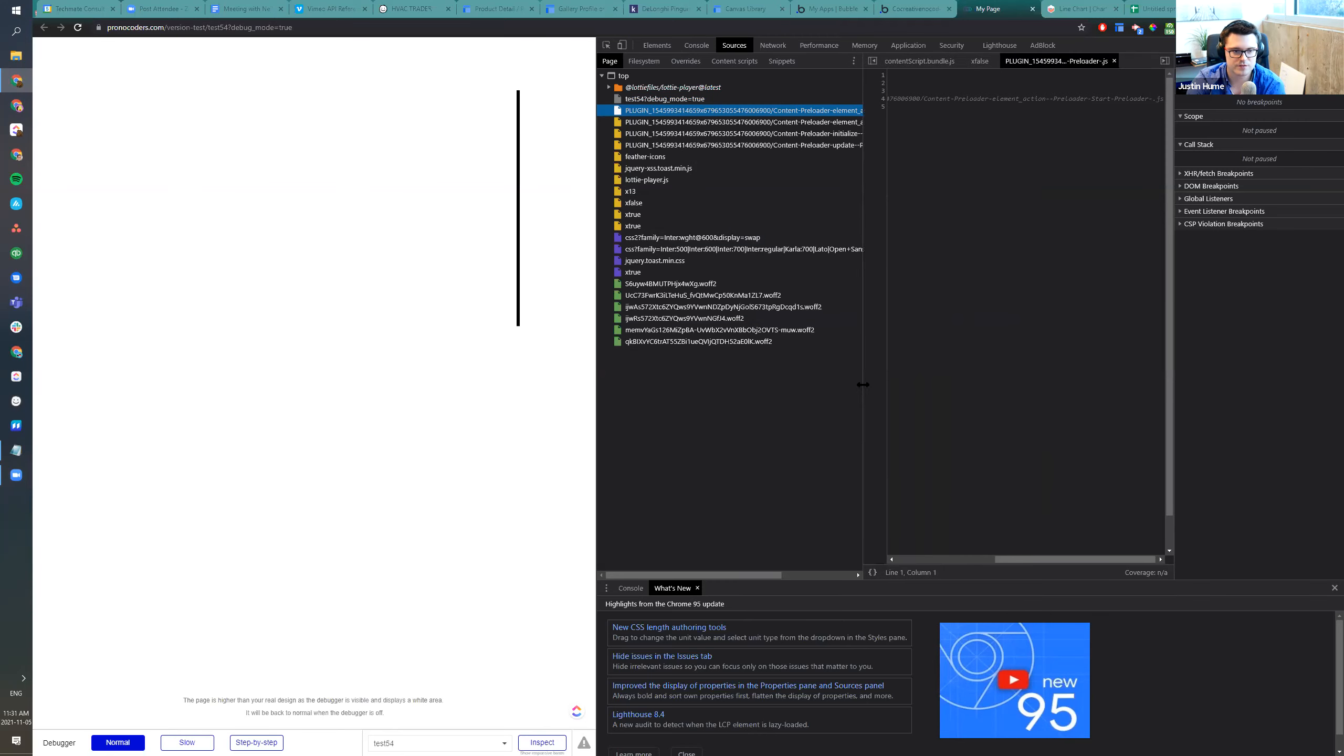
left_click(742, 122)
left_click(804, 133)
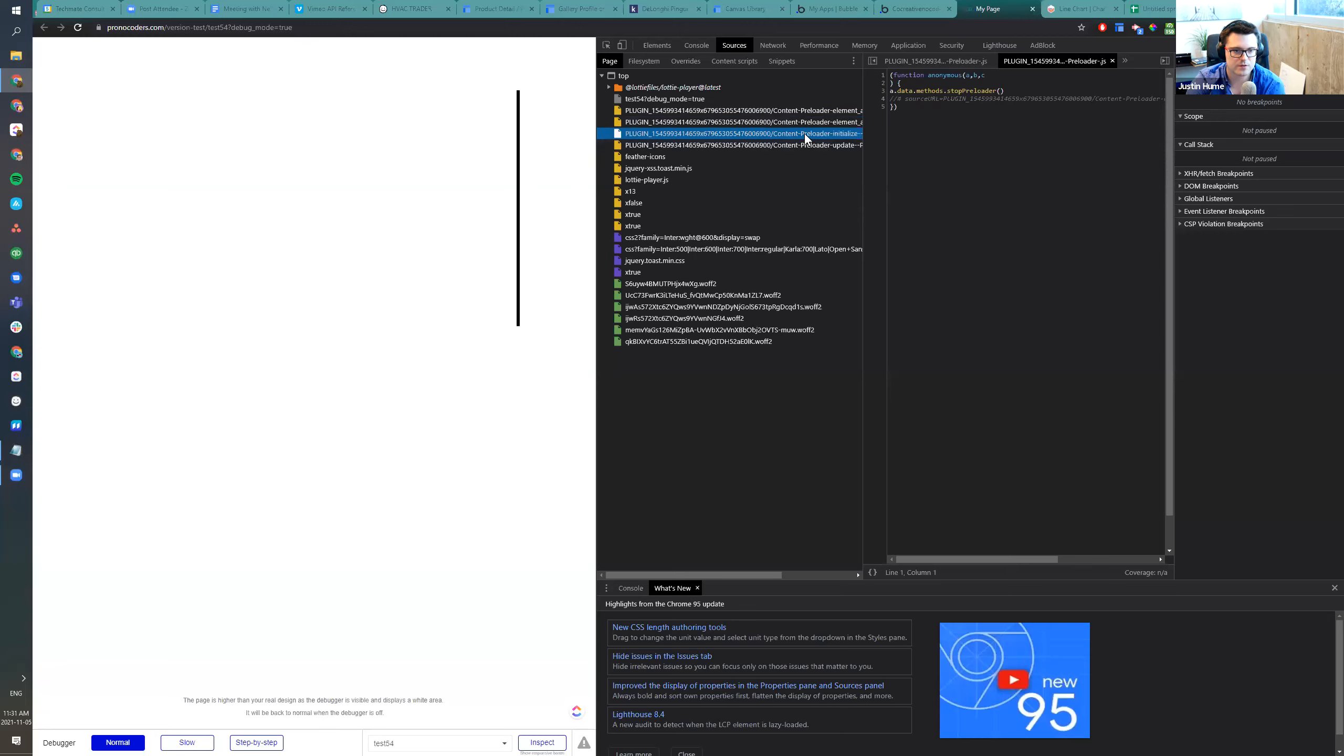
scroll(944, 286, "down", 10)
scroll(962, 239, "up", 7)
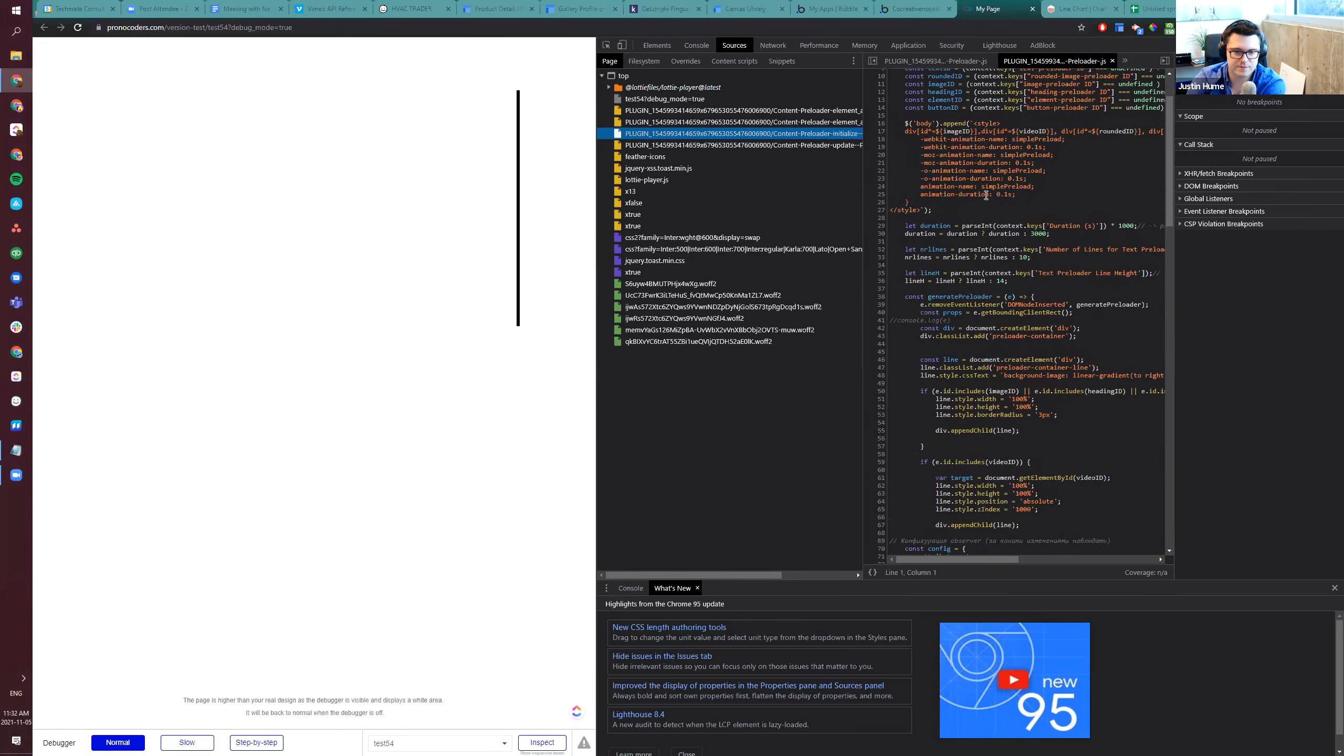
Widen the code view of the Content Preloader initialize script and examine its colour, ID and style definitions at full line length
scroll(986, 195, "up", 2)
left_click(985, 194)
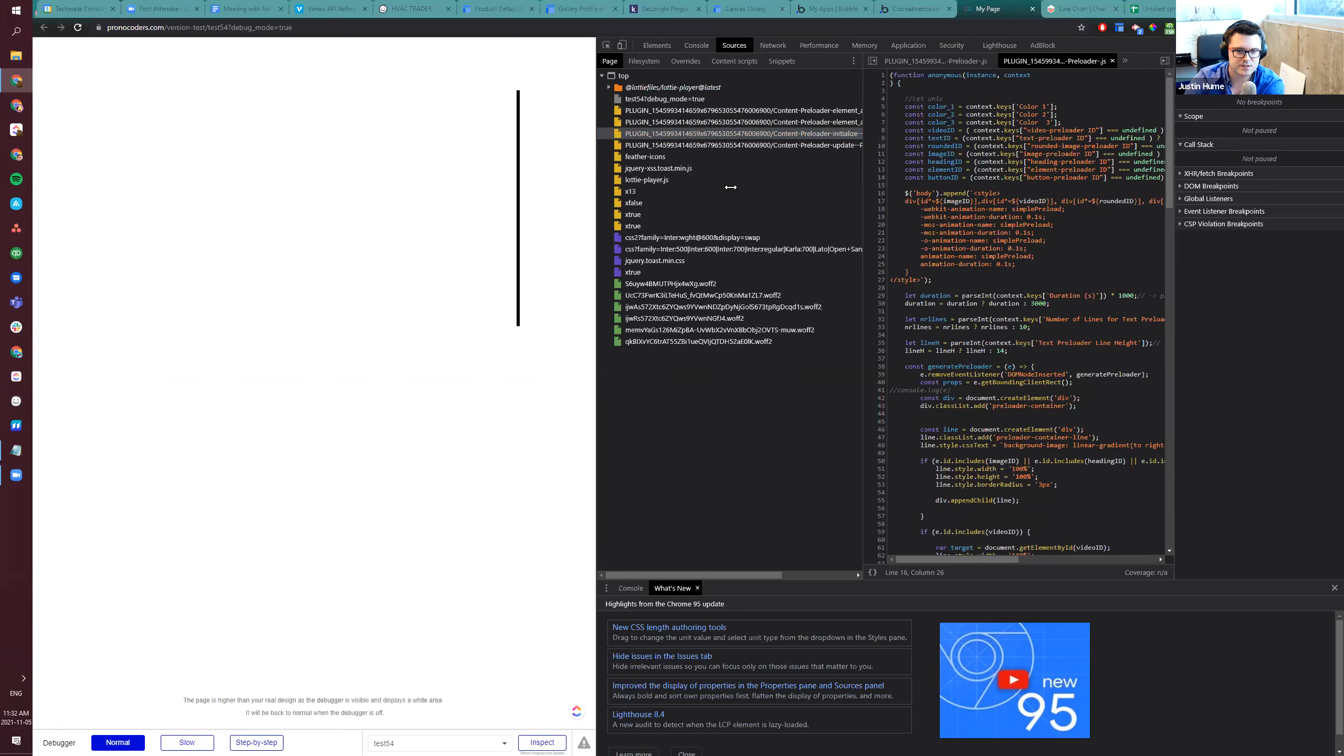
left_click_drag(730, 187, 732, 187)
left_click(915, 123)
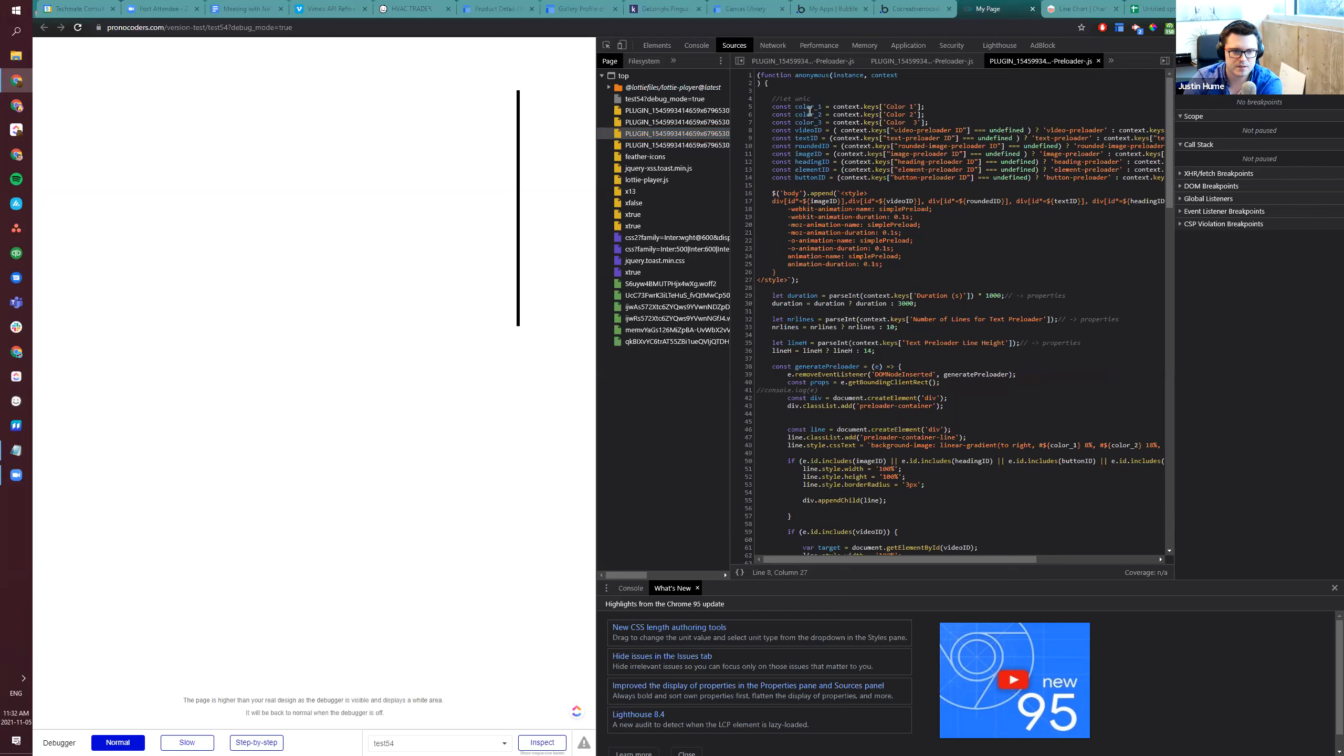
left_click(815, 145)
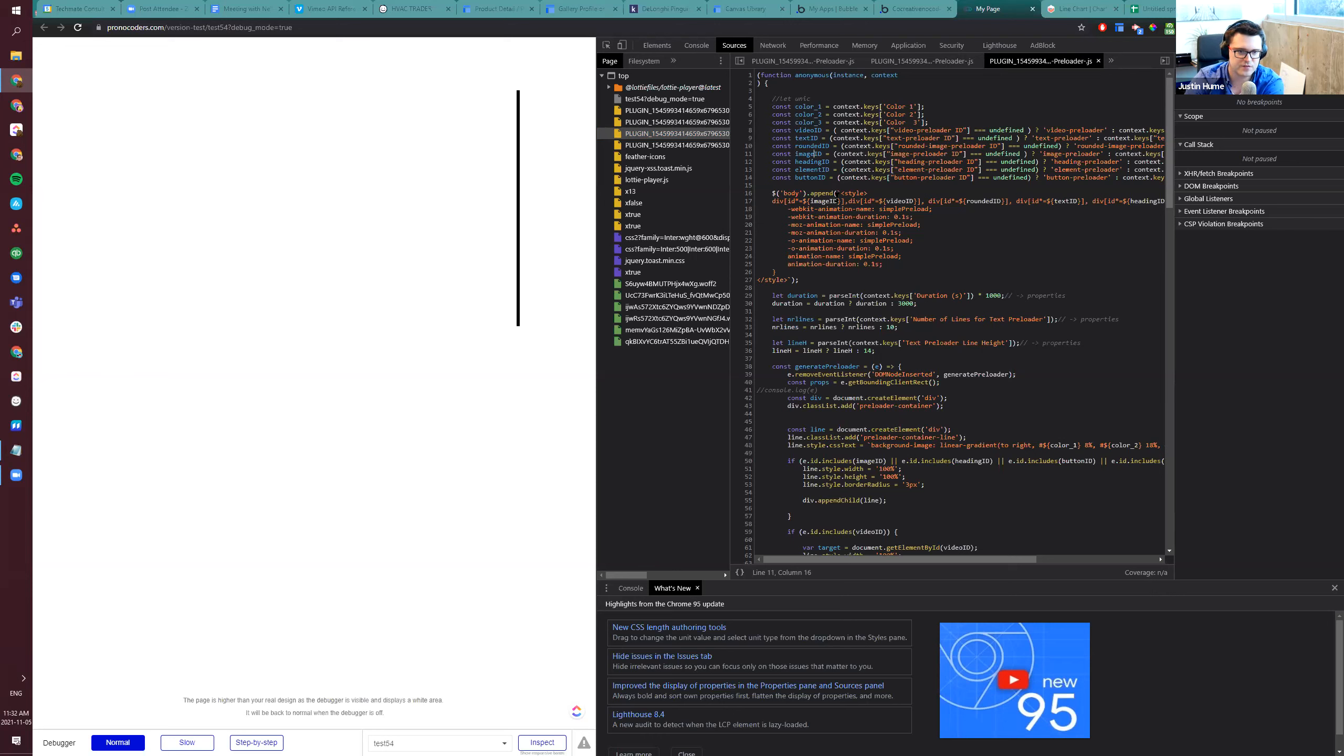
scroll(970, 189, "right", 5)
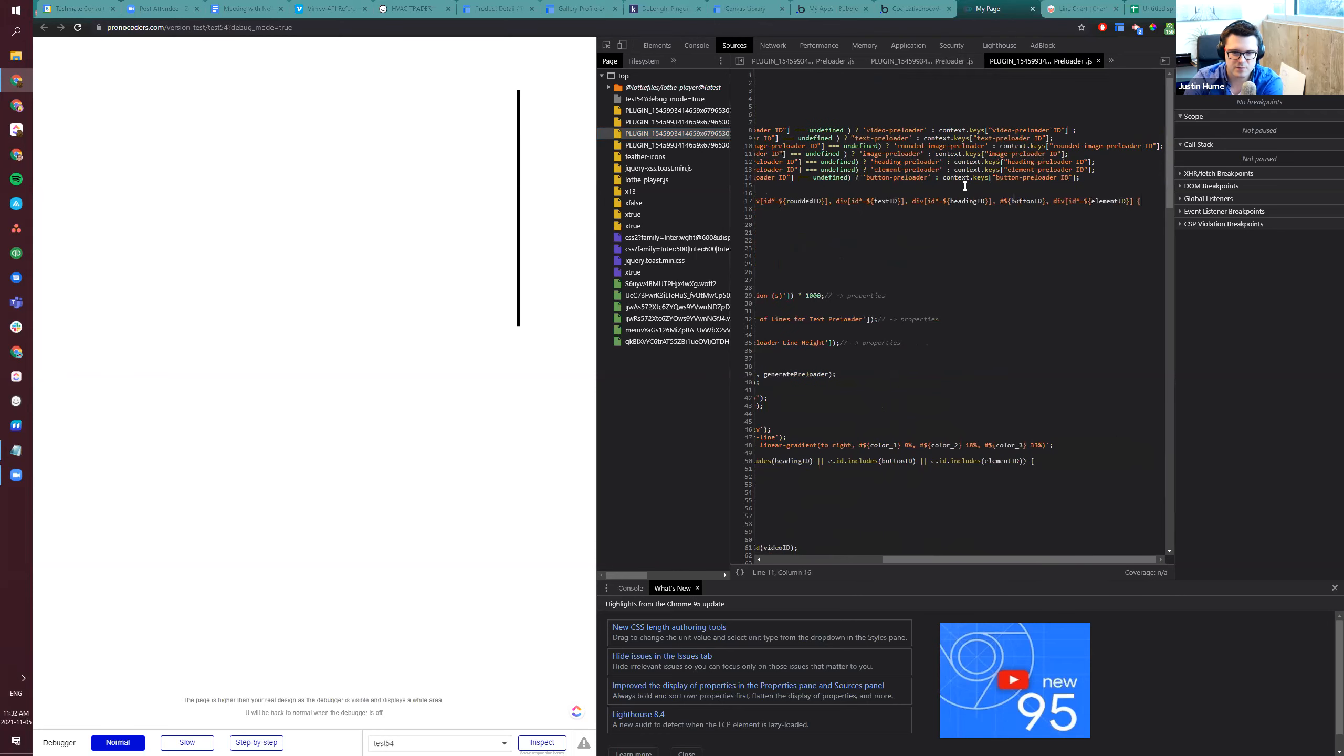
scroll(926, 136, "left", 5)
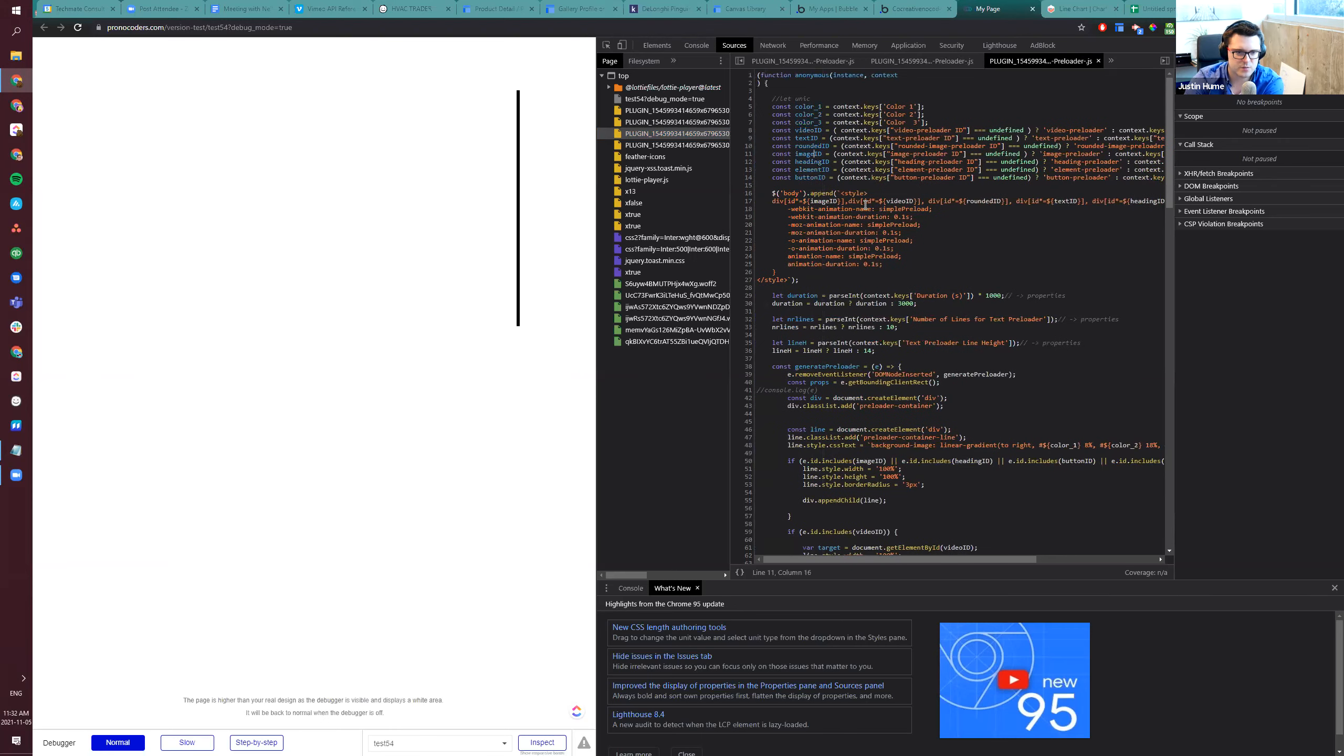
Copy the simplePreload animation name and duration CSS lines from the script and search the web for them in a new browser tab
left_click_drag(924, 260, 791, 208)
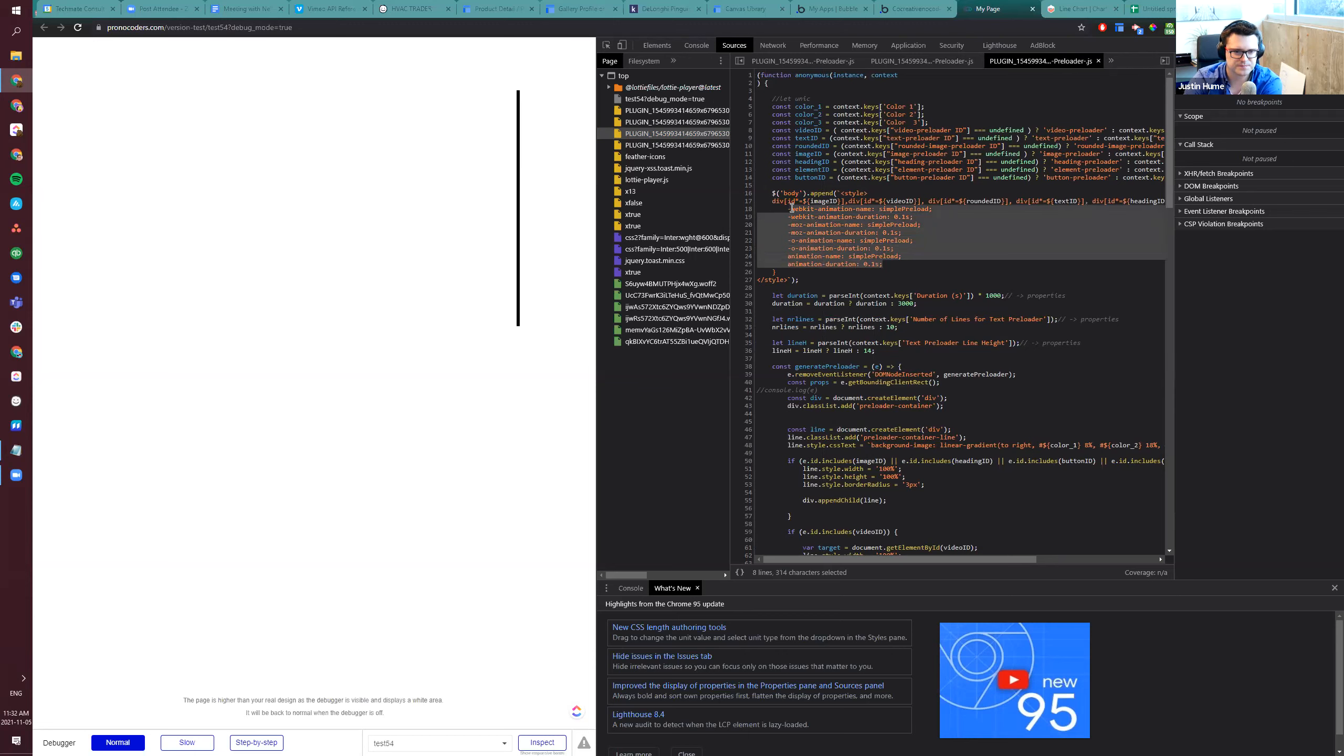
left_click(860, 209)
left_click_drag(790, 208, 802, 209)
left_click_drag(902, 263, 794, 211)
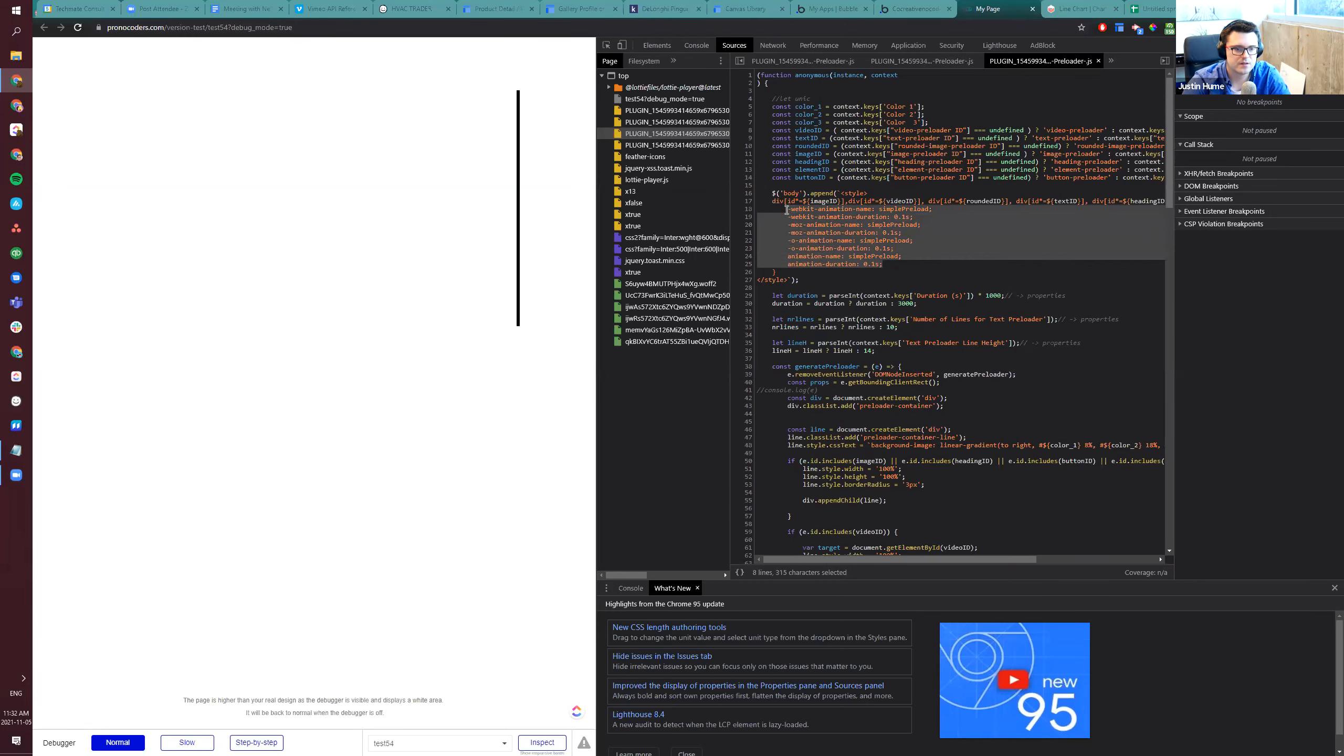
key("ctrl+c")
key("ctrl+t")
key("ctrl+v")
key("Return")
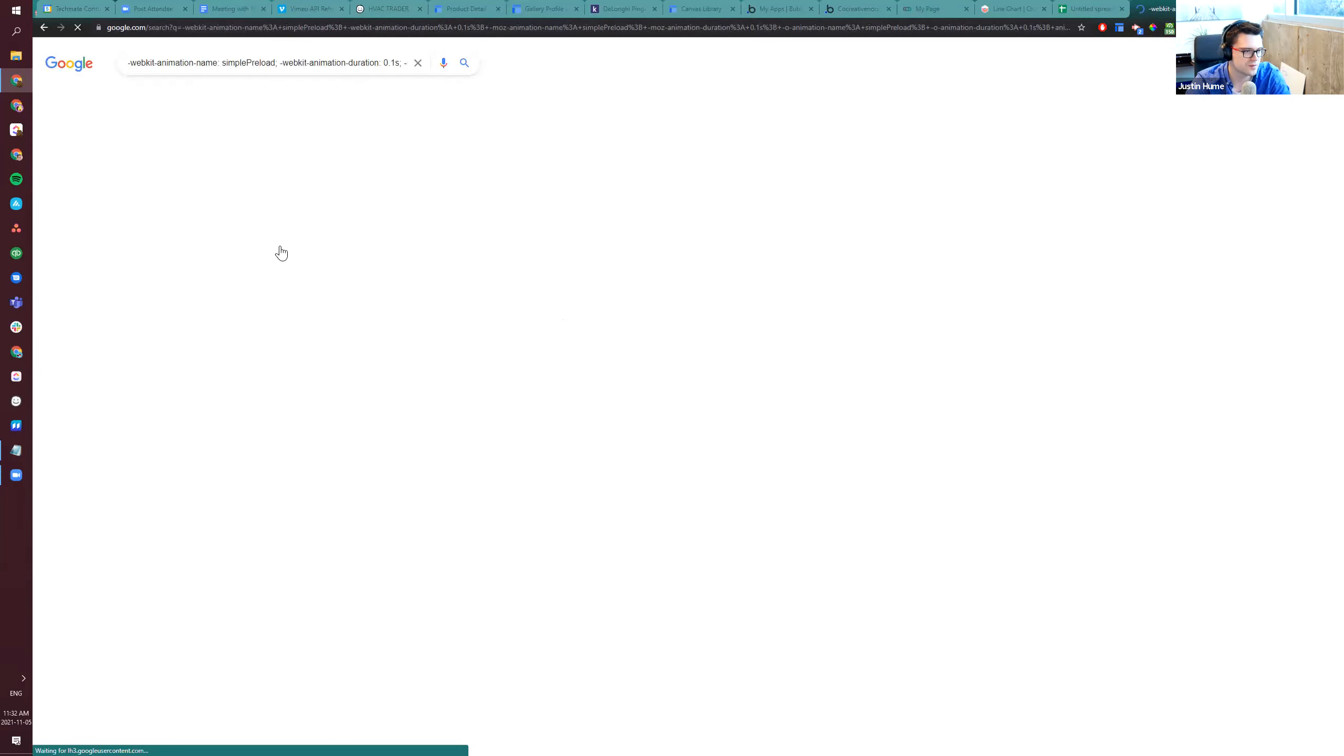
Open the Codrops Page Preloading Effect tutorial from the search results and skim its markup and CSS snippets
left_click(207, 171)
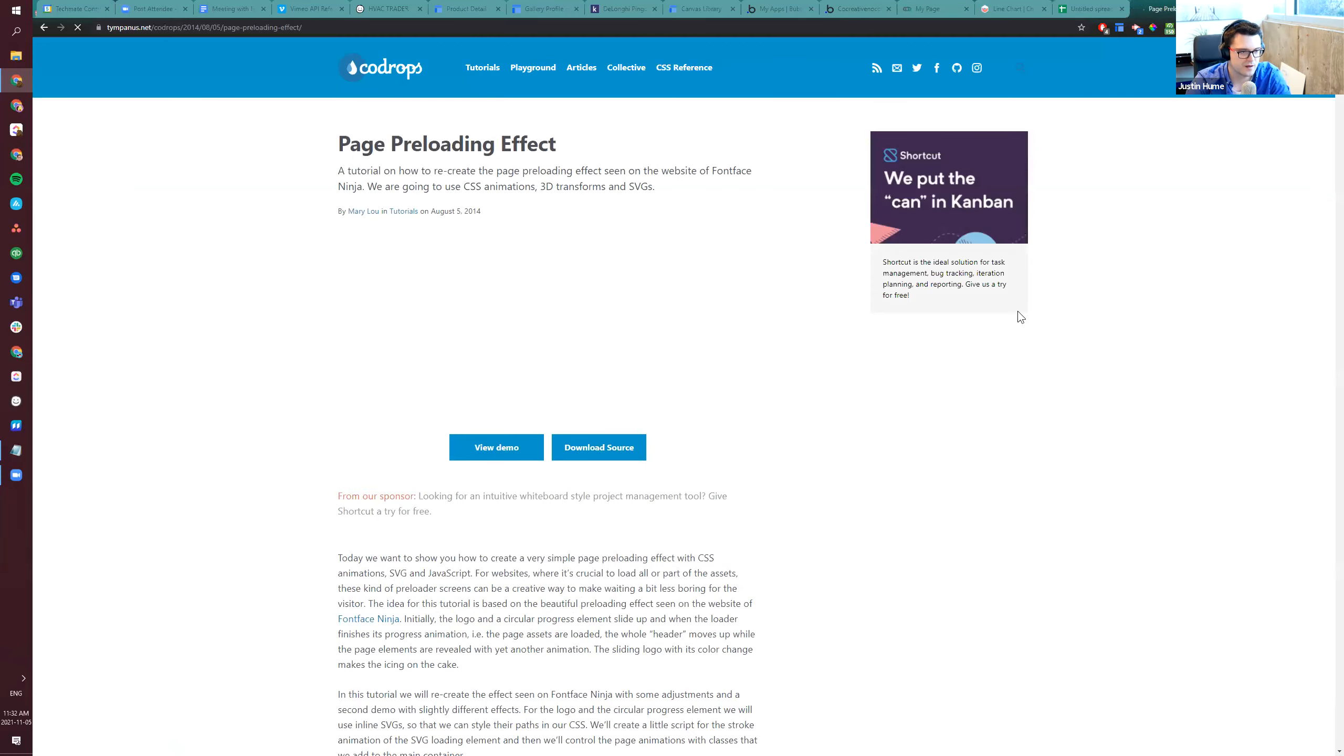
scroll(681, 566, "down", 20)
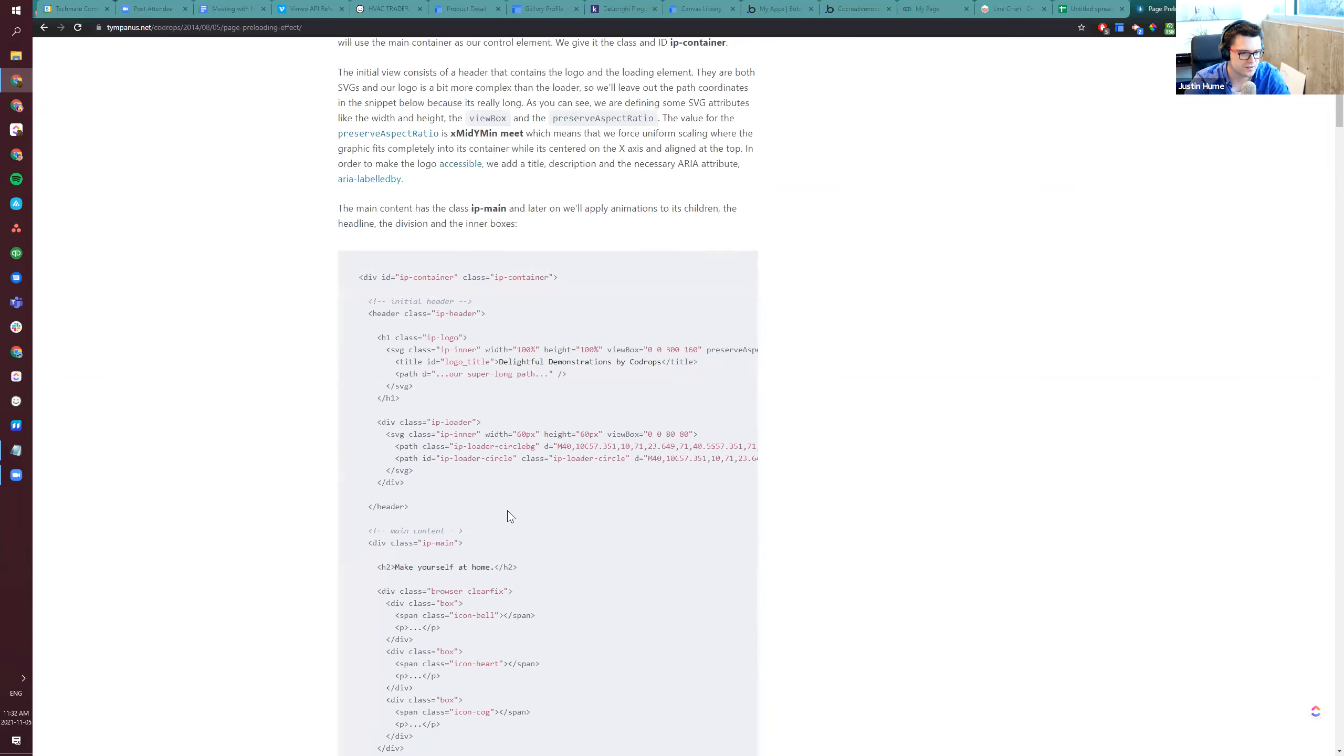
scroll(507, 512, "down", 15)
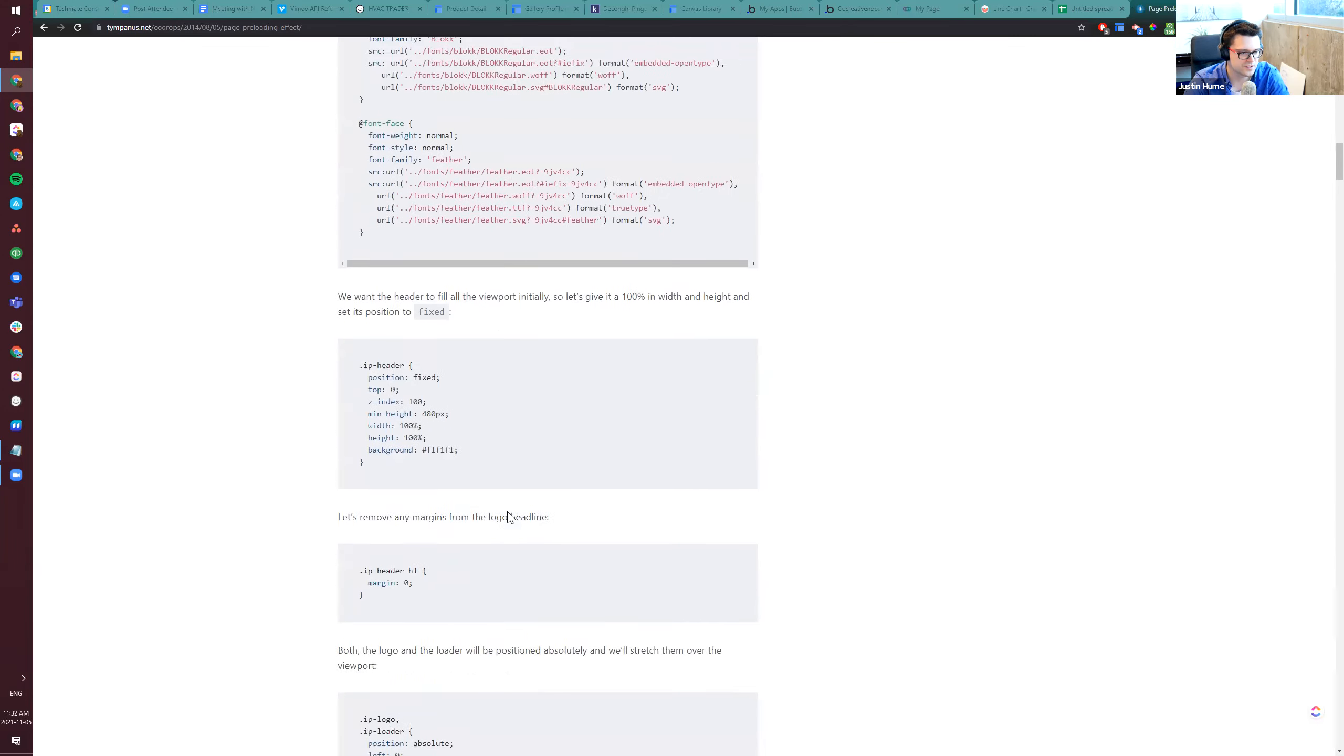
scroll(507, 512, "down", 15)
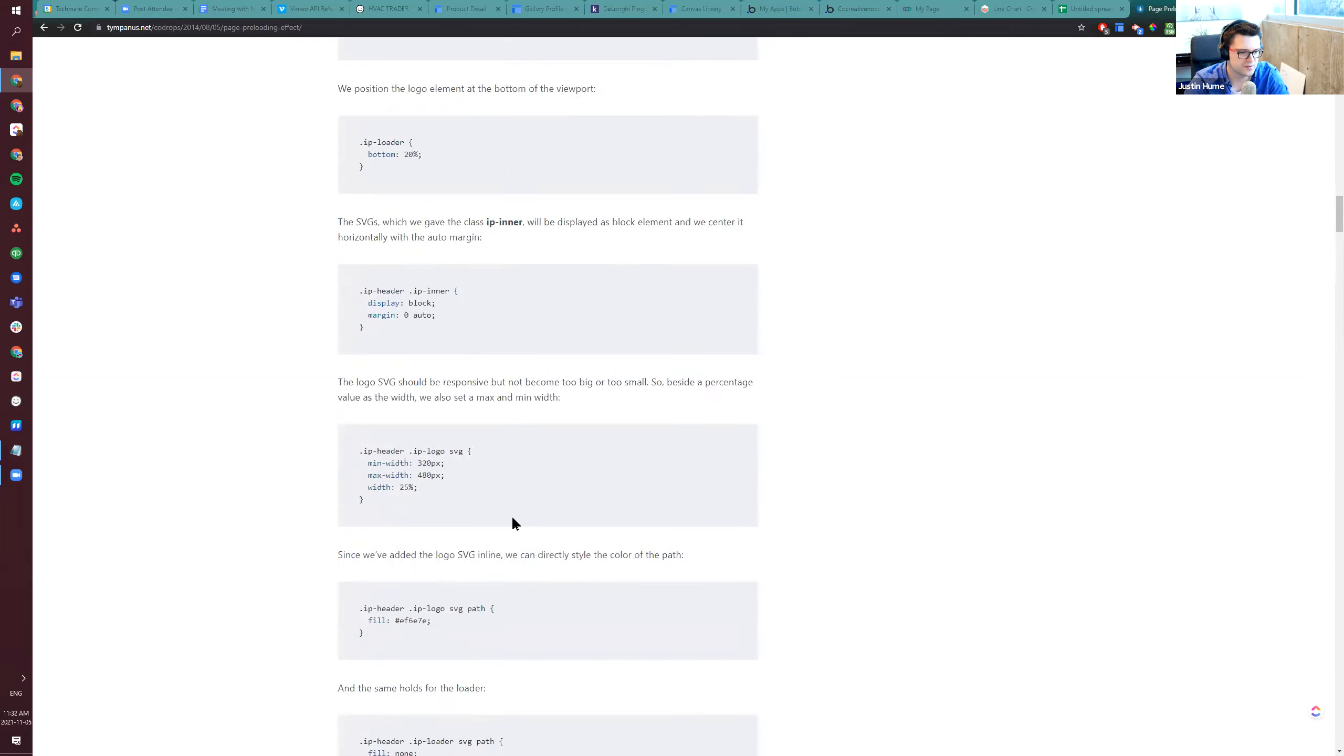
Search the web for "-css preload" in a new browser tab and look over the results
key("ctrl+t")
type("chrome")
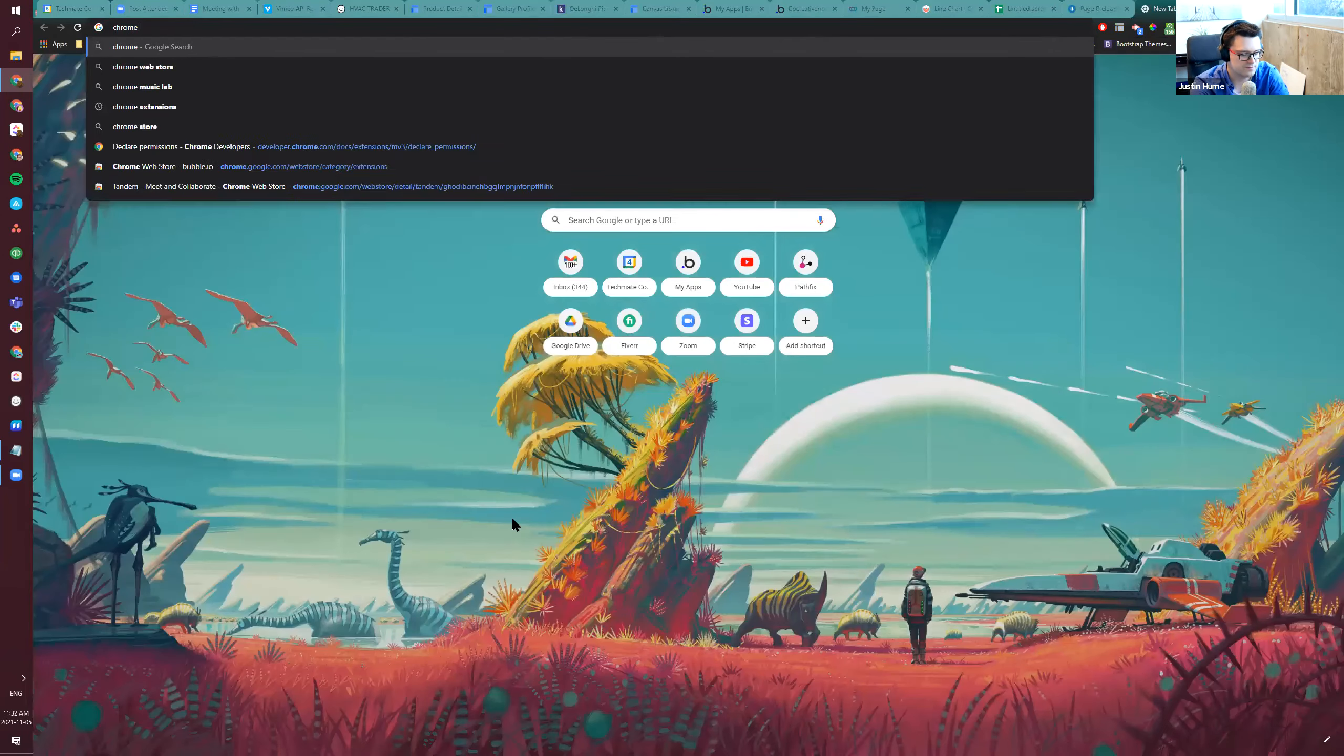
key("ctrl+BackSpace")
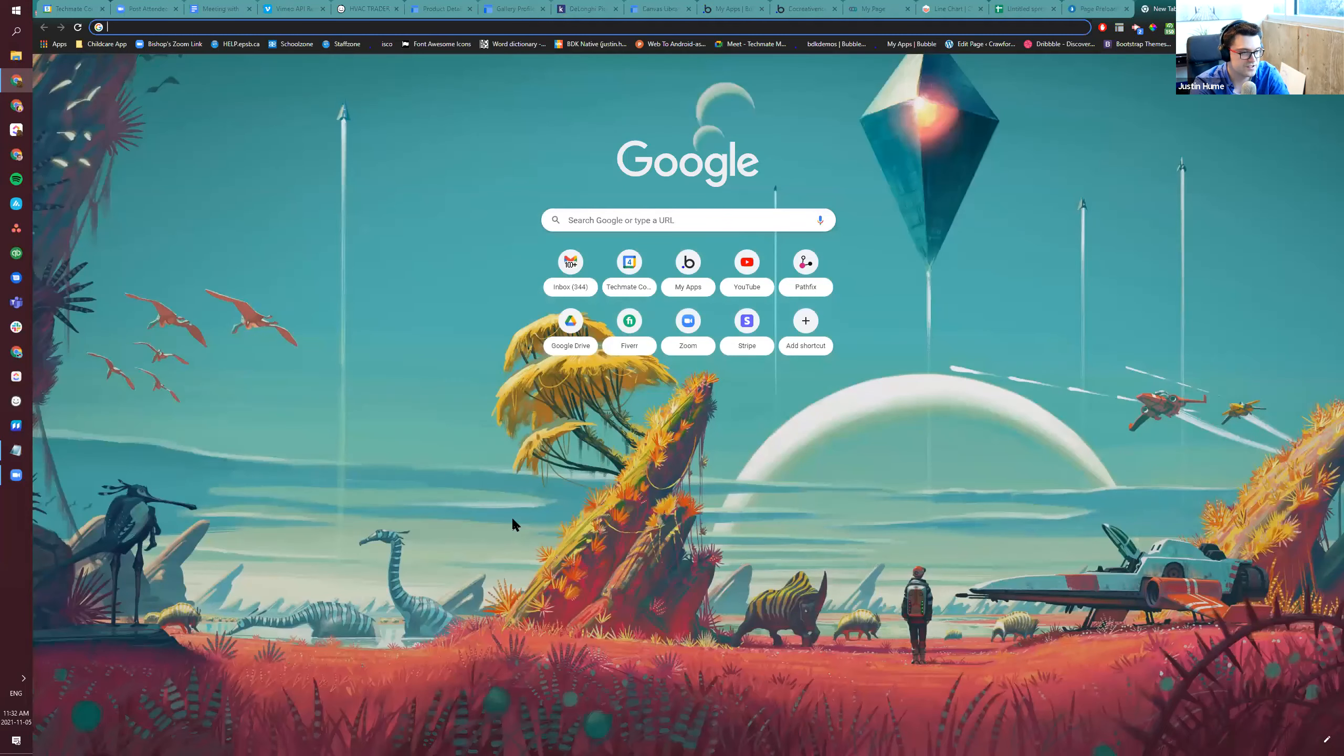
type("-css preload")
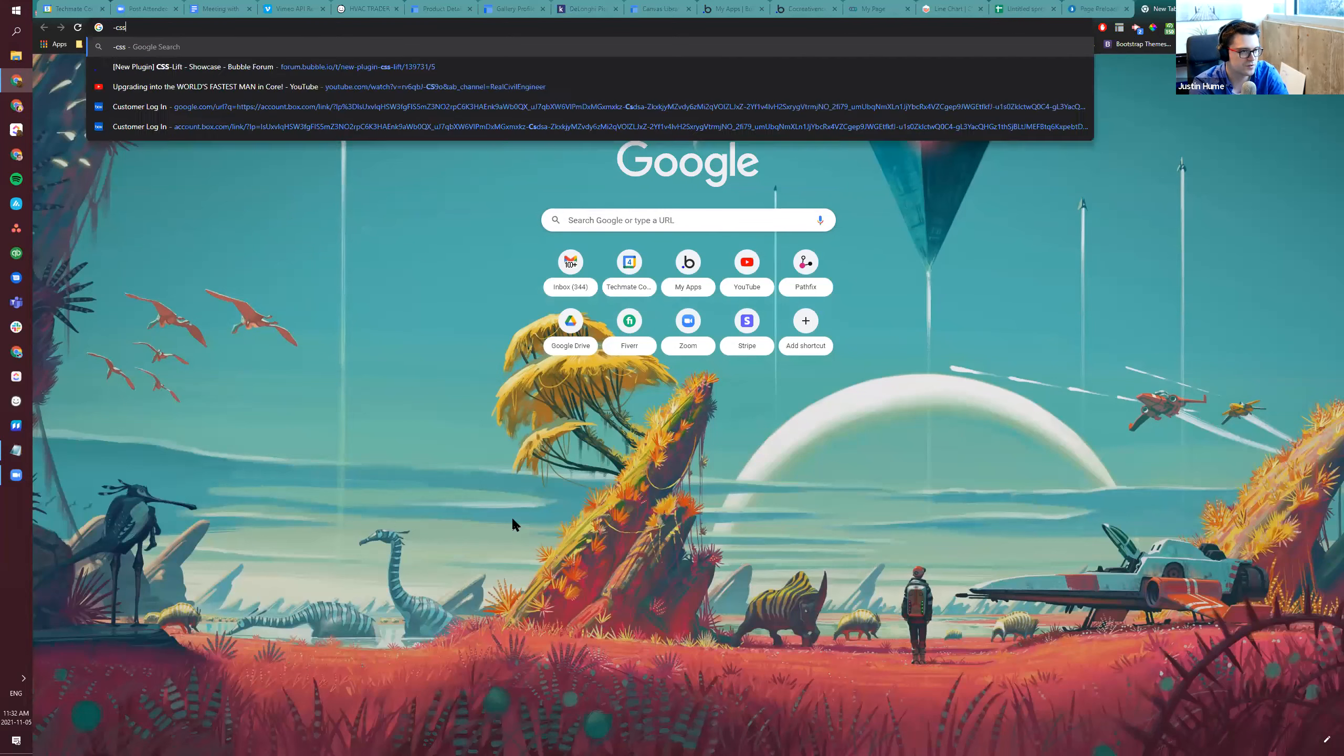
key("Return")
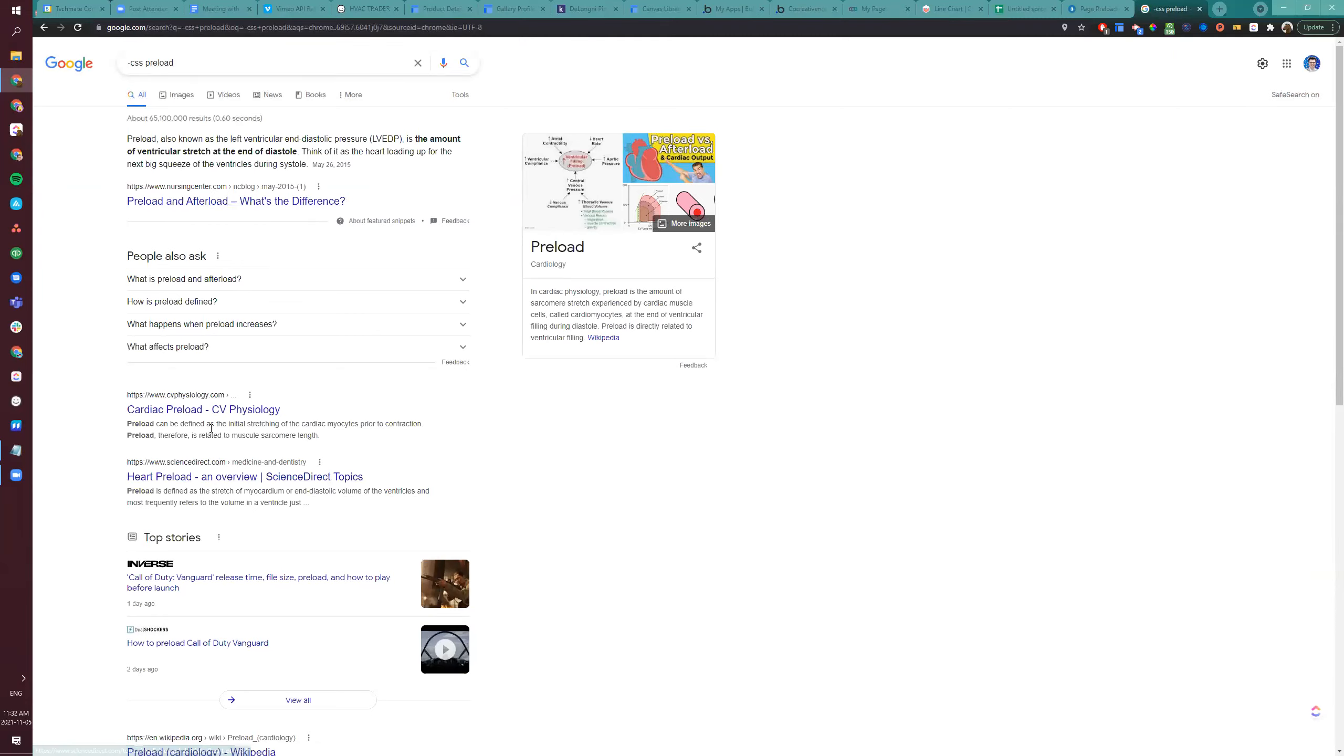
scroll(238, 477, "down", 3)
scroll(253, 525, "up", 3)
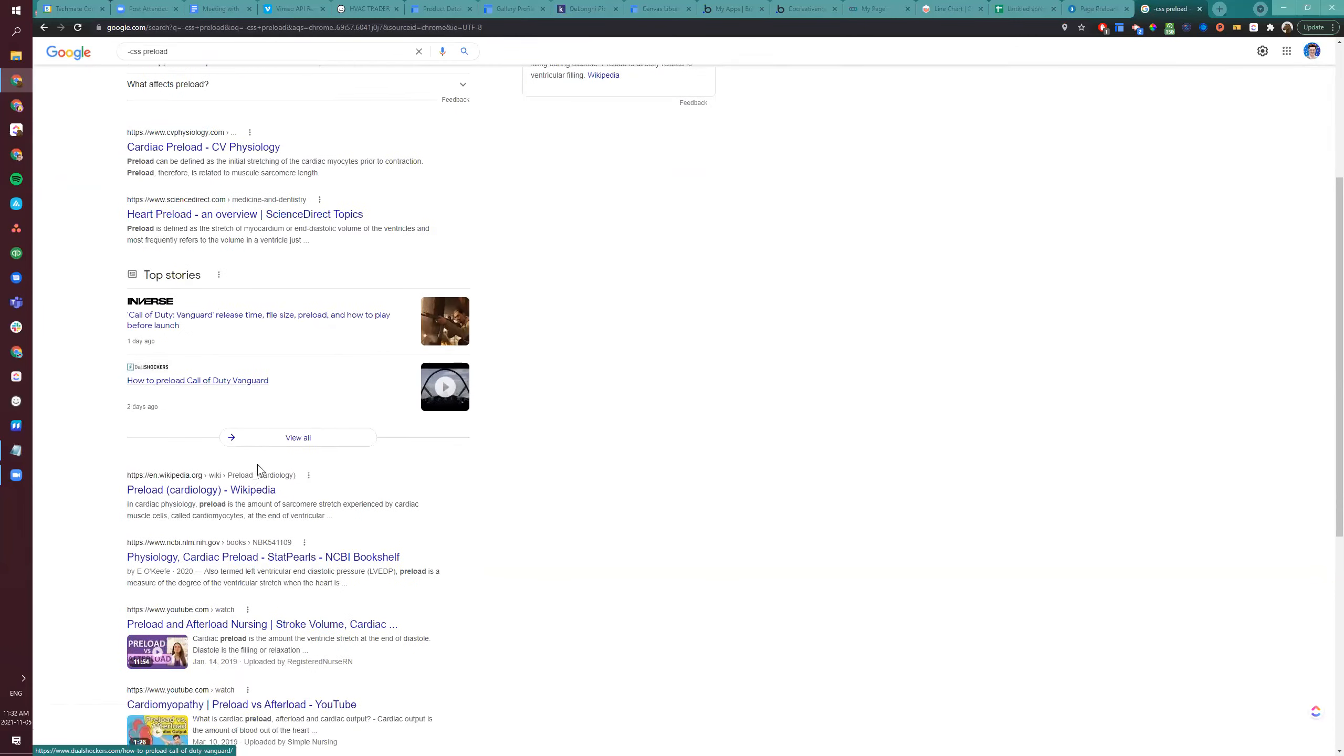
Correct the search query to "css preload" and review the results
left_click(133, 62)
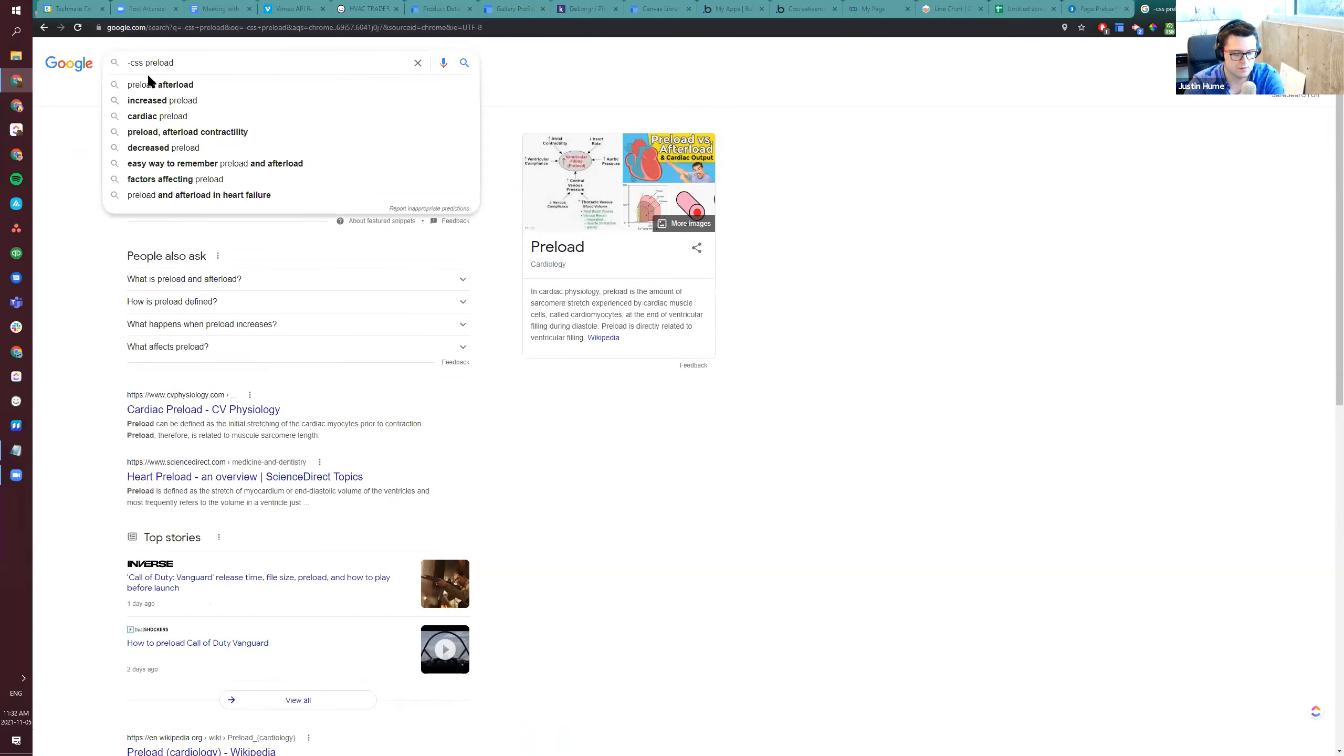
key("BackSpace")
key("Return")
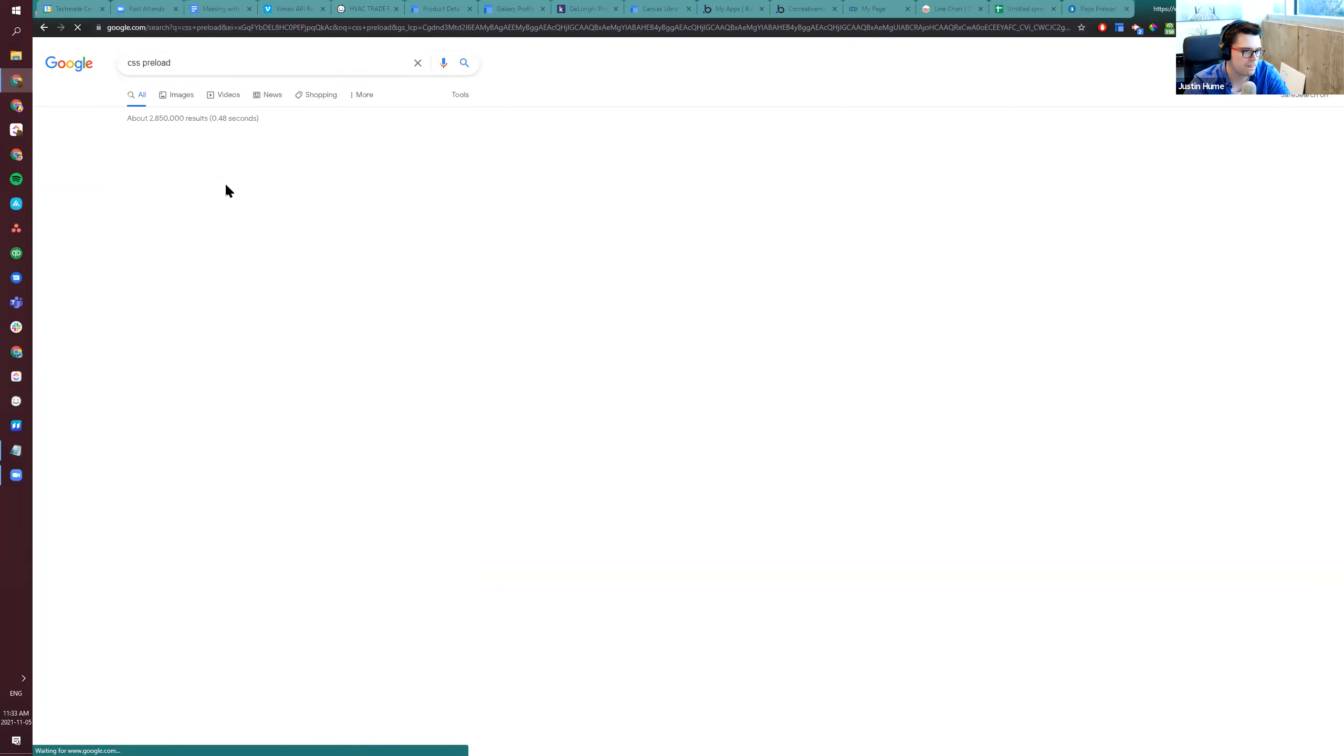
left_click(192, 61)
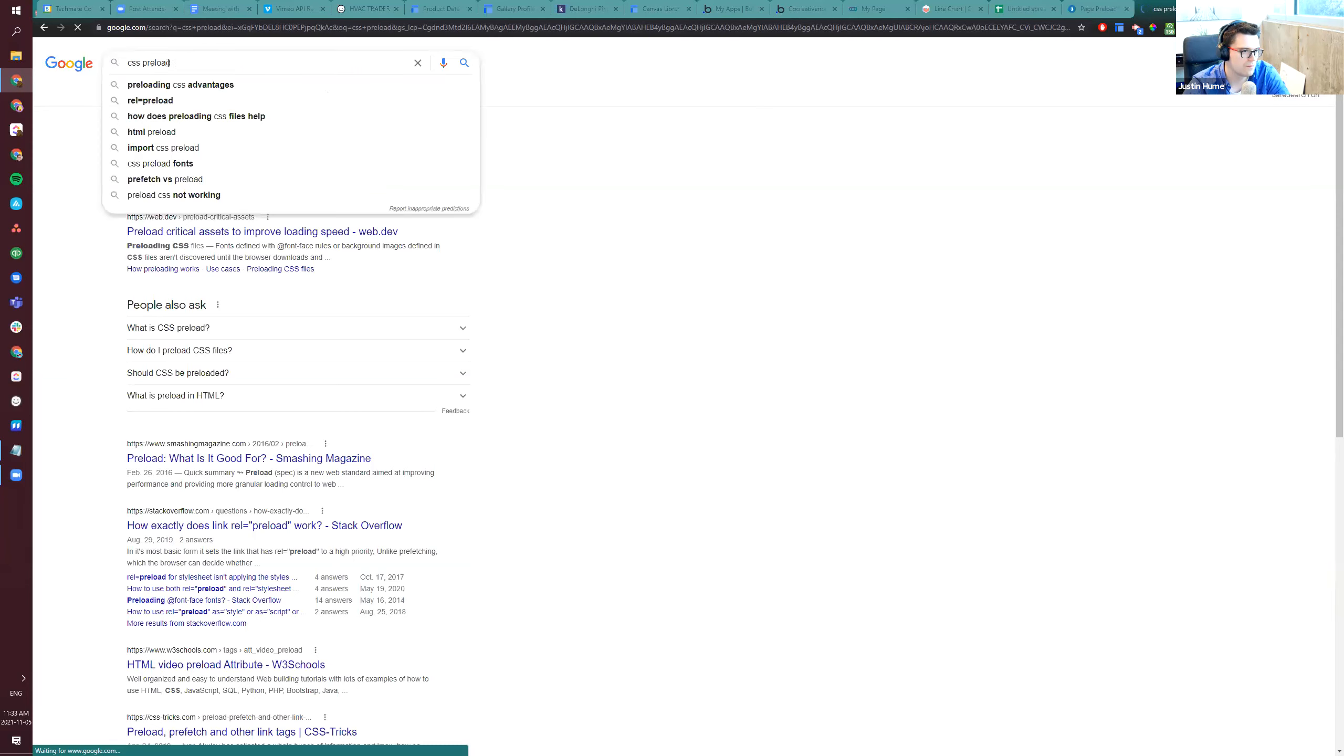
left_click(626, 209)
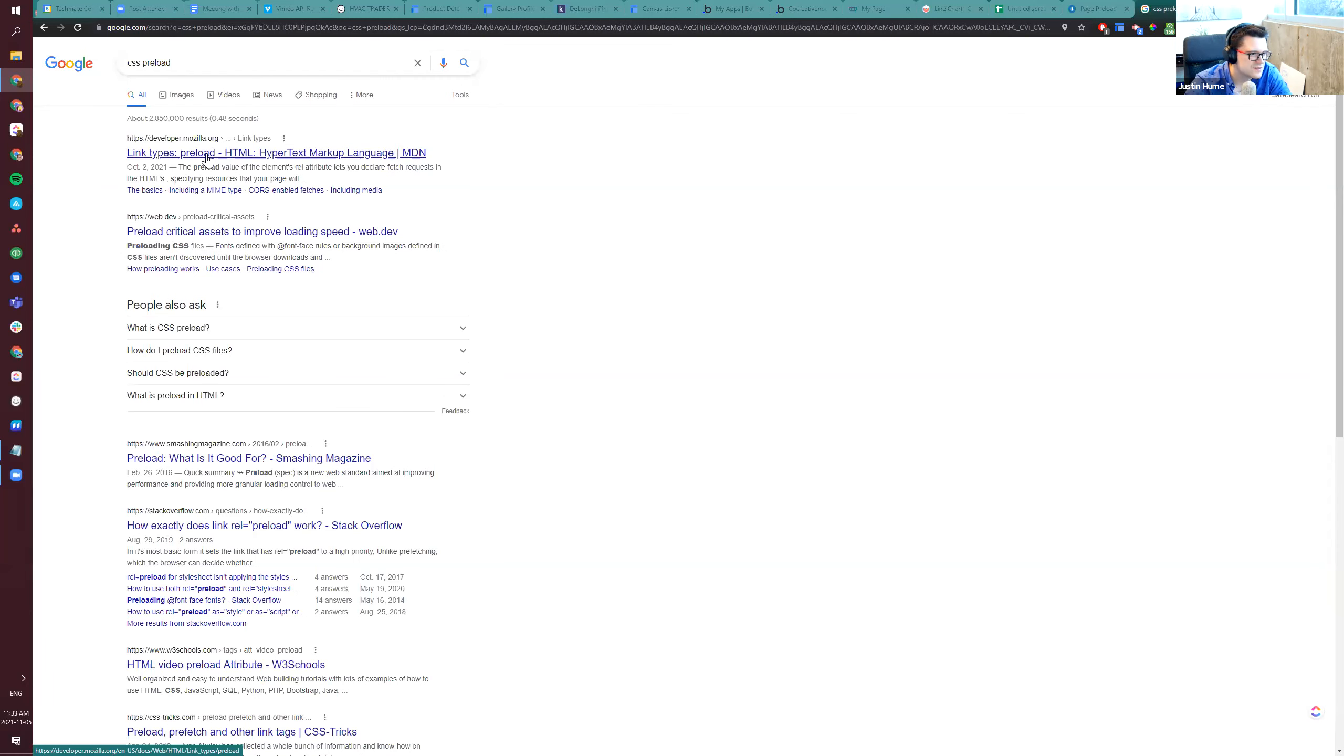
Open the web.dev article on preloading critical assets and read through its explanations, use cases and rel=preload implementation
left_click(184, 233)
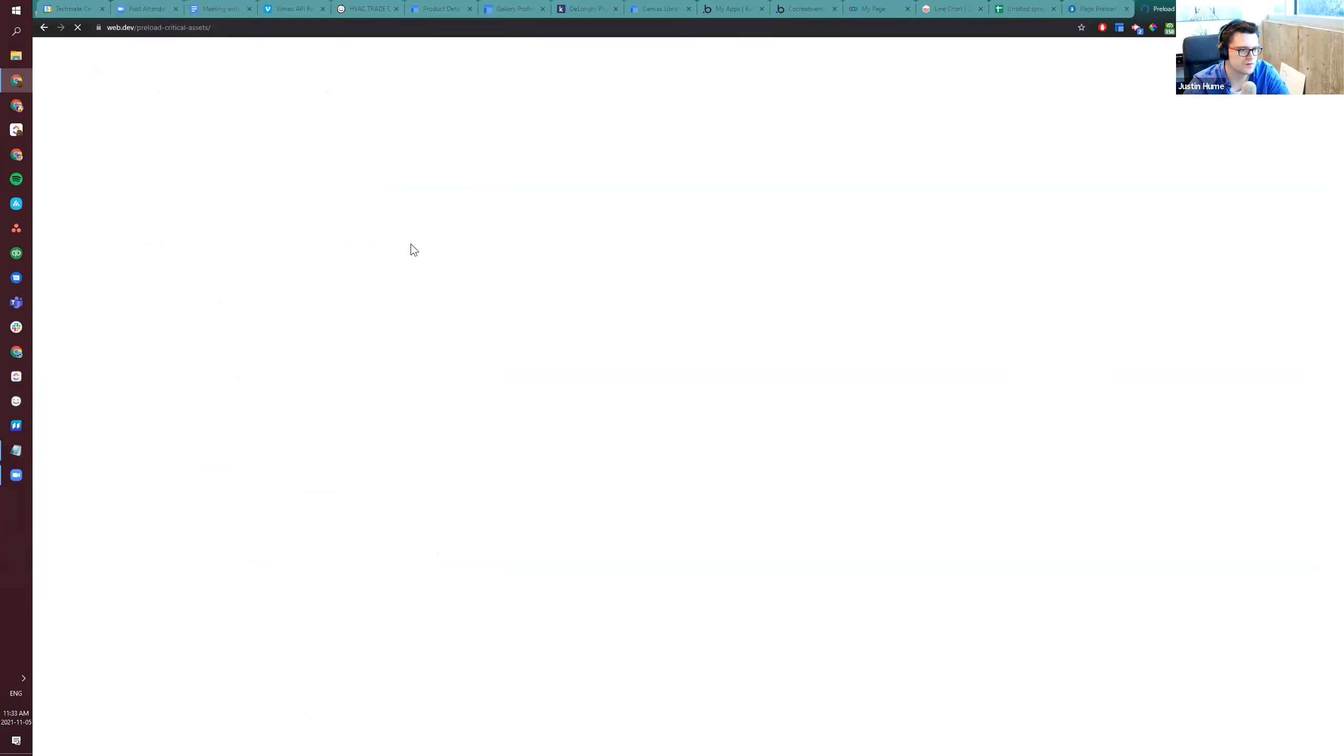
scroll(497, 317, "down", 5)
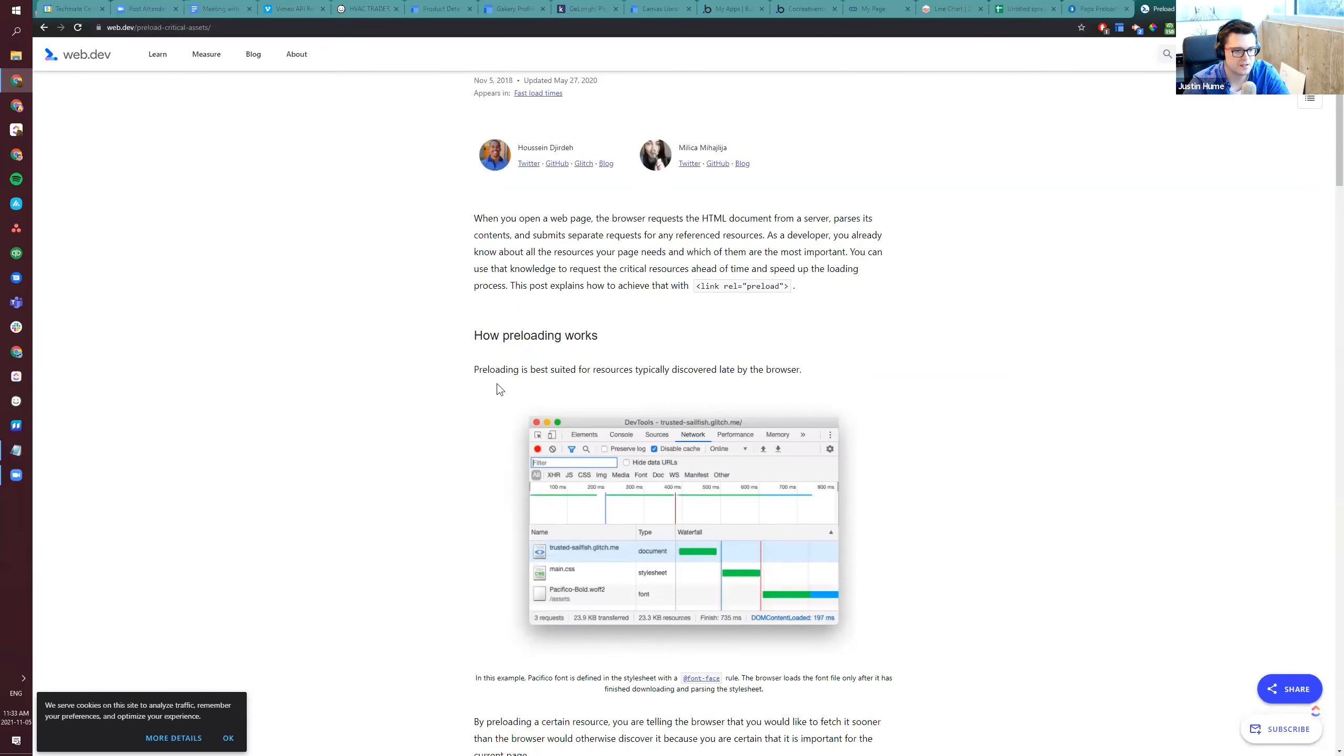
scroll(524, 285, "down", 6)
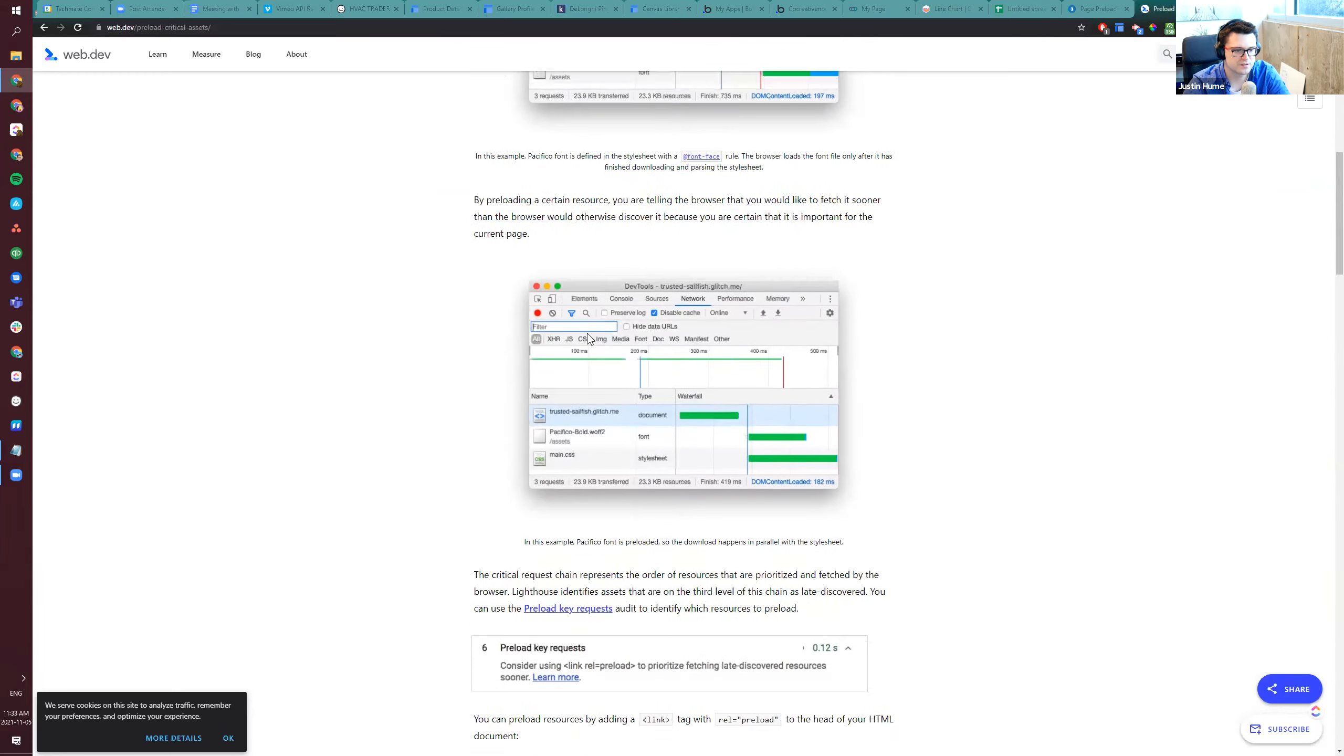
scroll(587, 344, "down", 8)
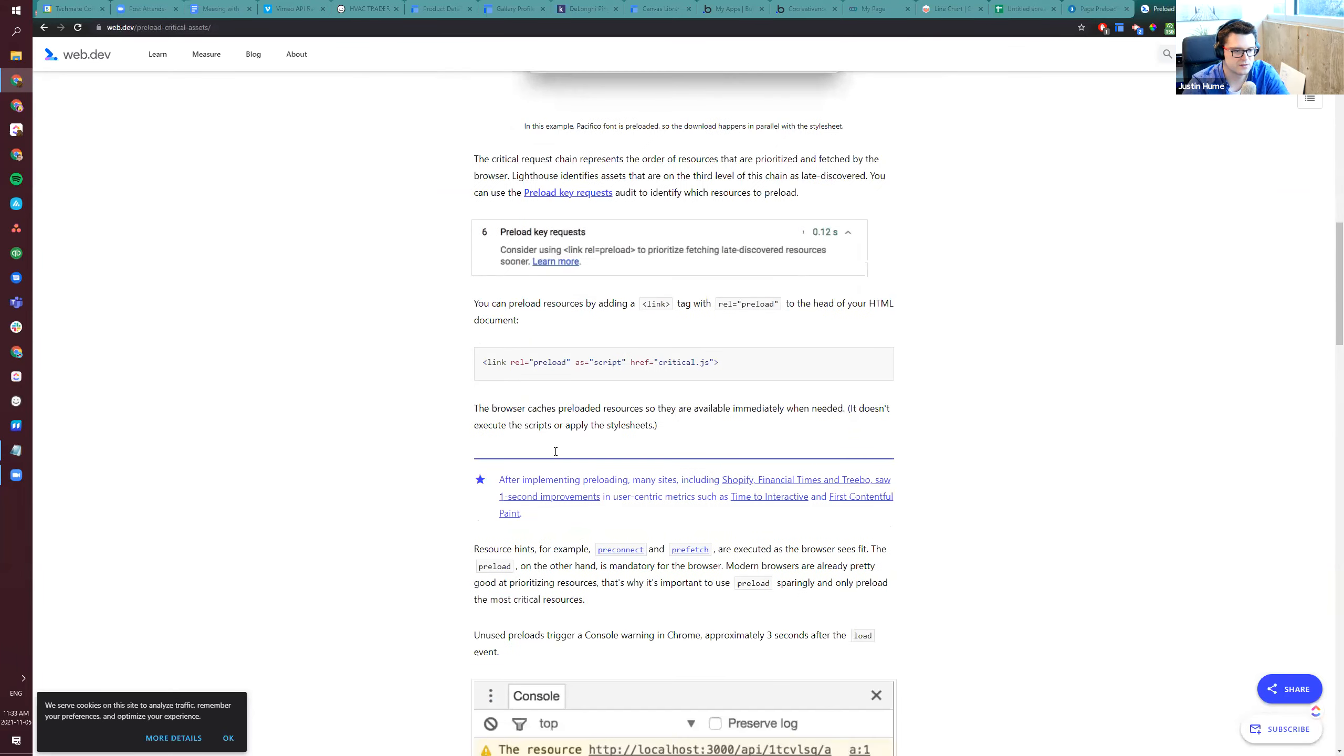
scroll(408, 447, "down", 14)
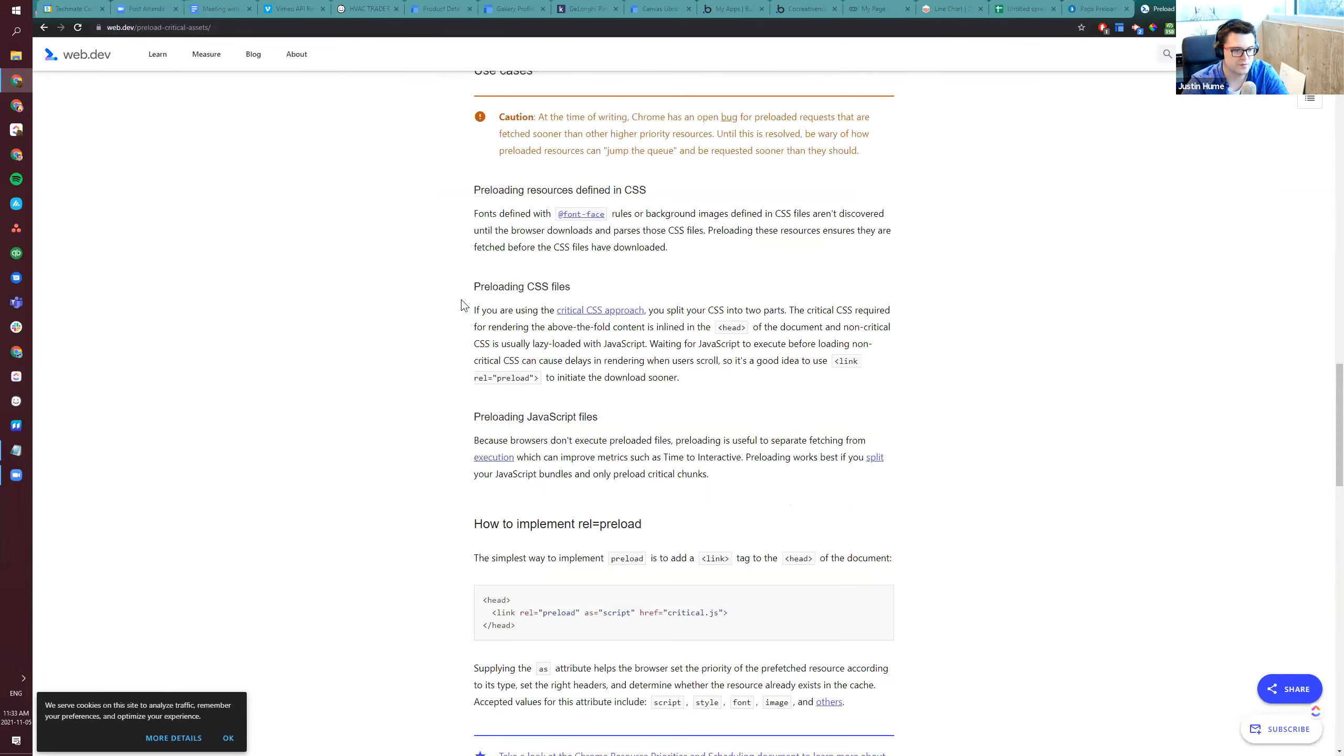
scroll(712, 366, "down", 3)
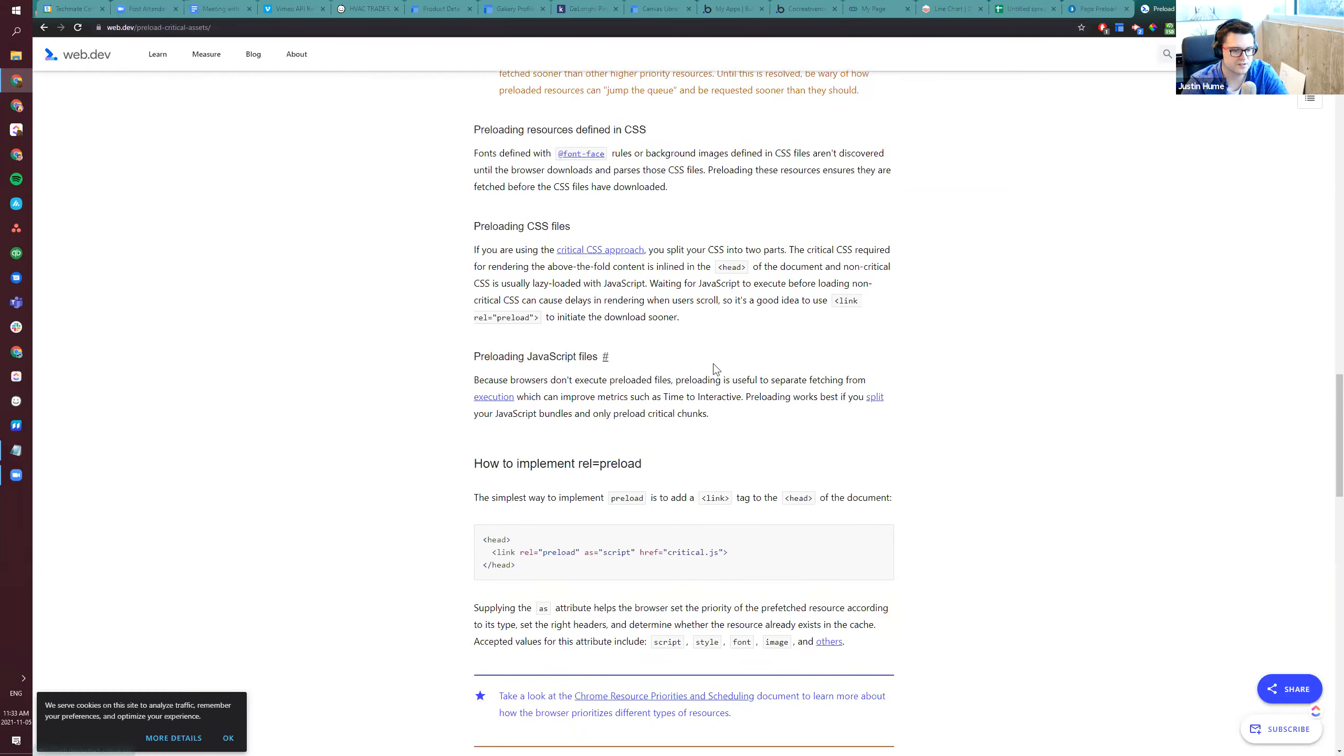
scroll(469, 443, "down", 10)
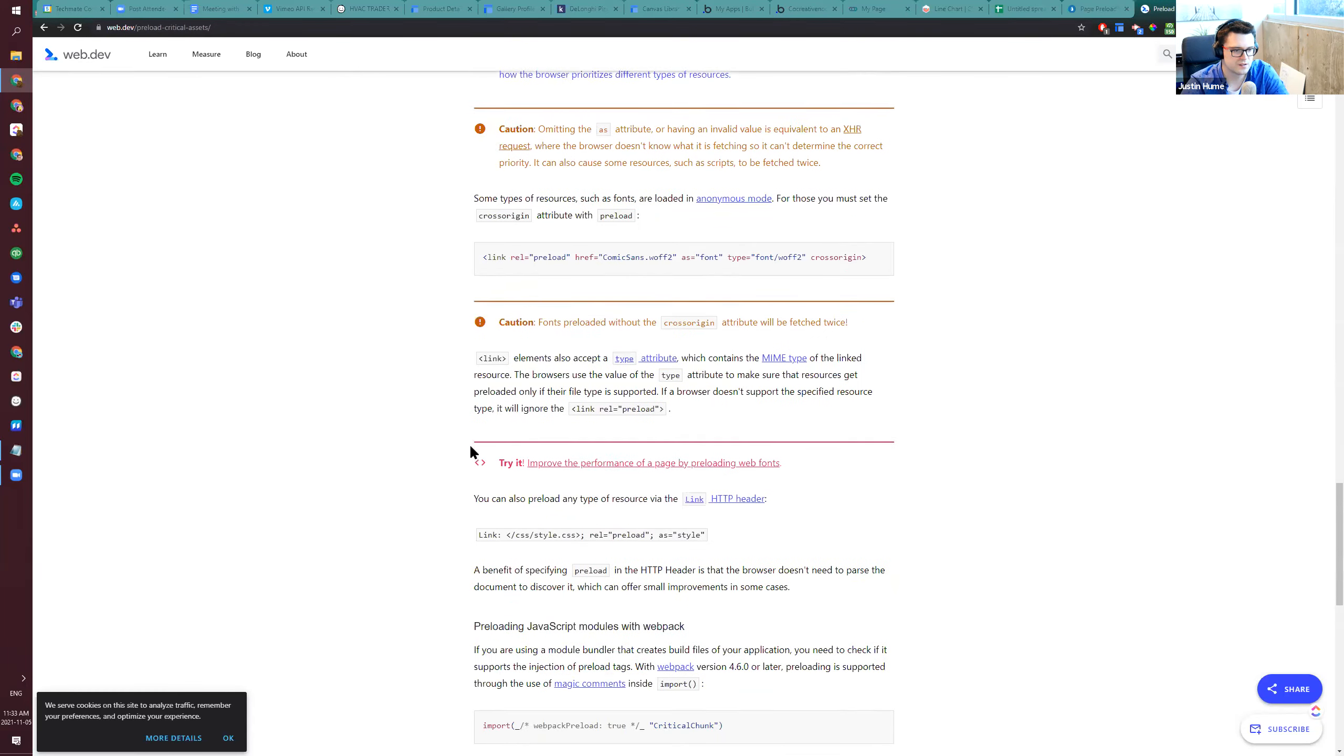
Leave the preloading articles and return to the Bubble editor with page test54
left_click(1089, 7)
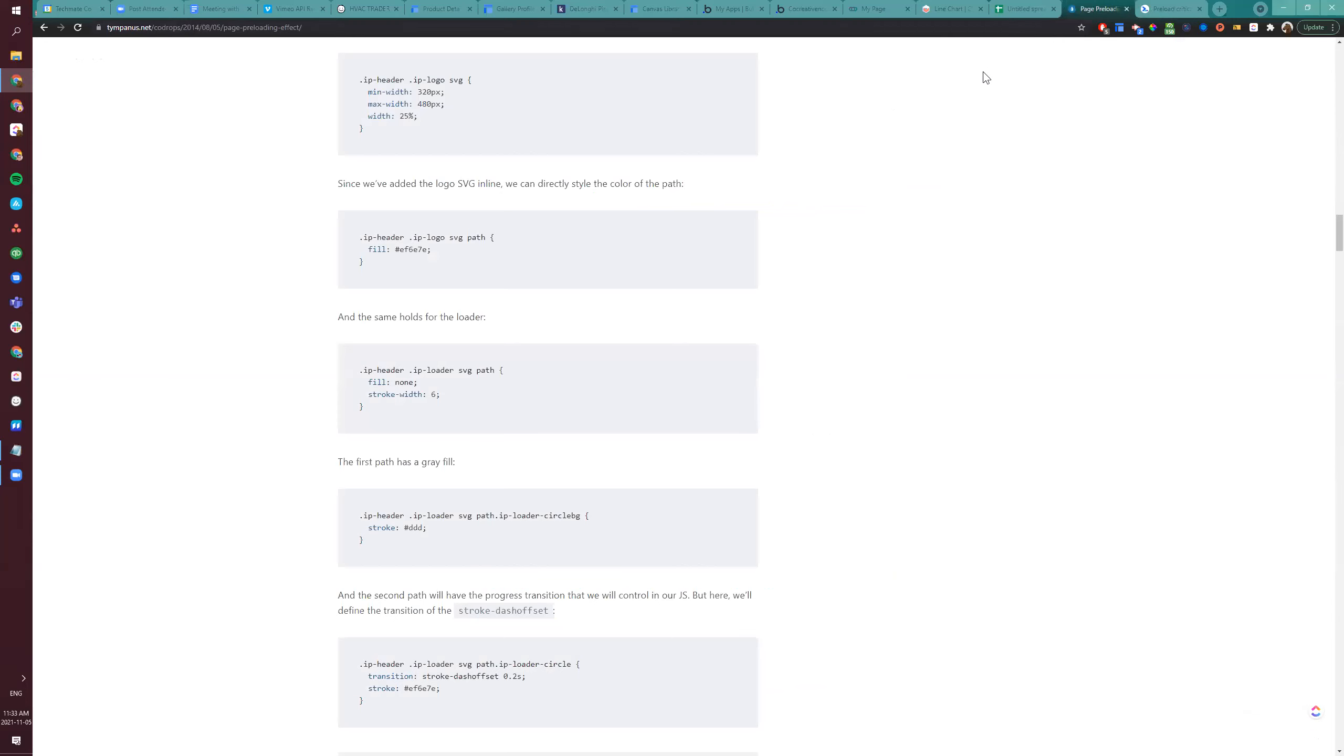
left_click(1010, 7)
left_click(809, 8)
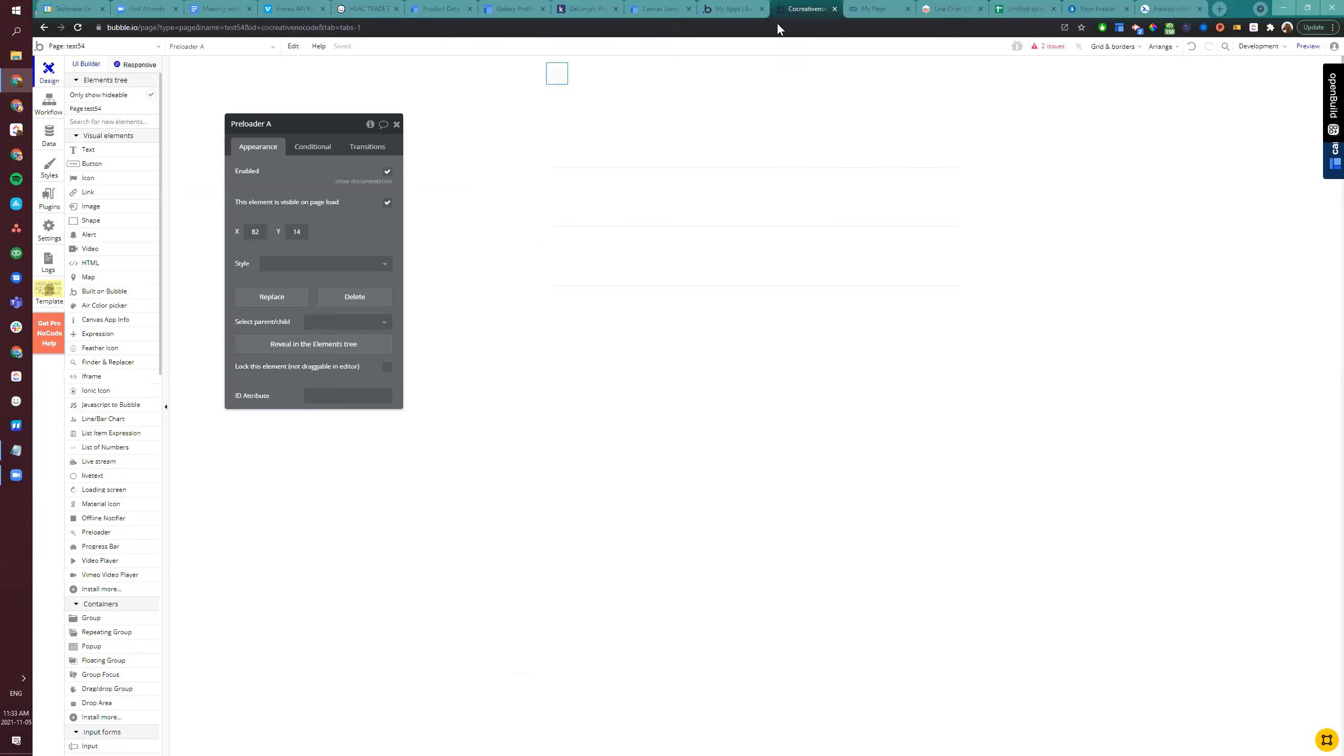
Move the preloader element slightly down and left, just outside the repeating group's upper-left corner
left_click_drag(555, 73, 534, 90)
Skim the web.dev article on preloading critical assets, including the link preload and webpack sections
left_click(1171, 8)
scroll(570, 515, "down", 2)
scroll(945, 334, "down", 1)
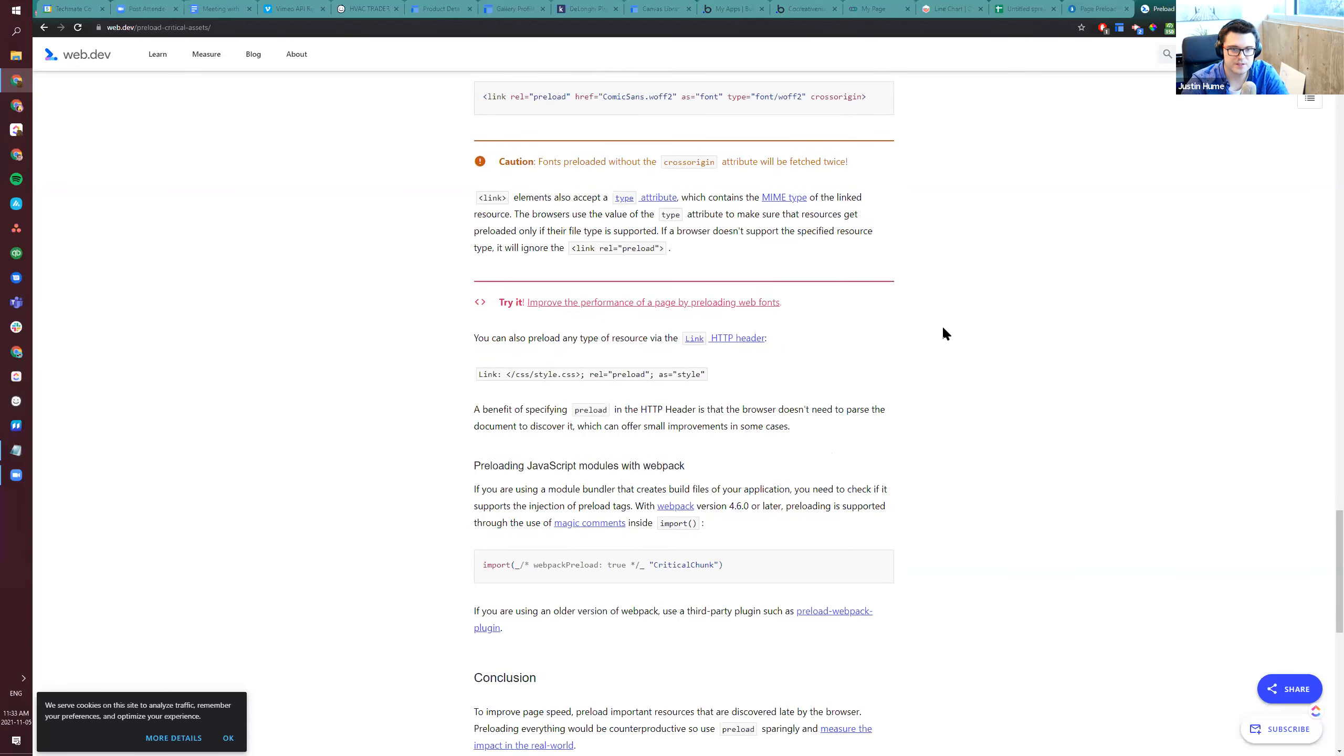
In the test54 preview's developer tools, examine the Preloader plugin script's style, duration, line settings and start of generatePreloader
left_click(881, 7)
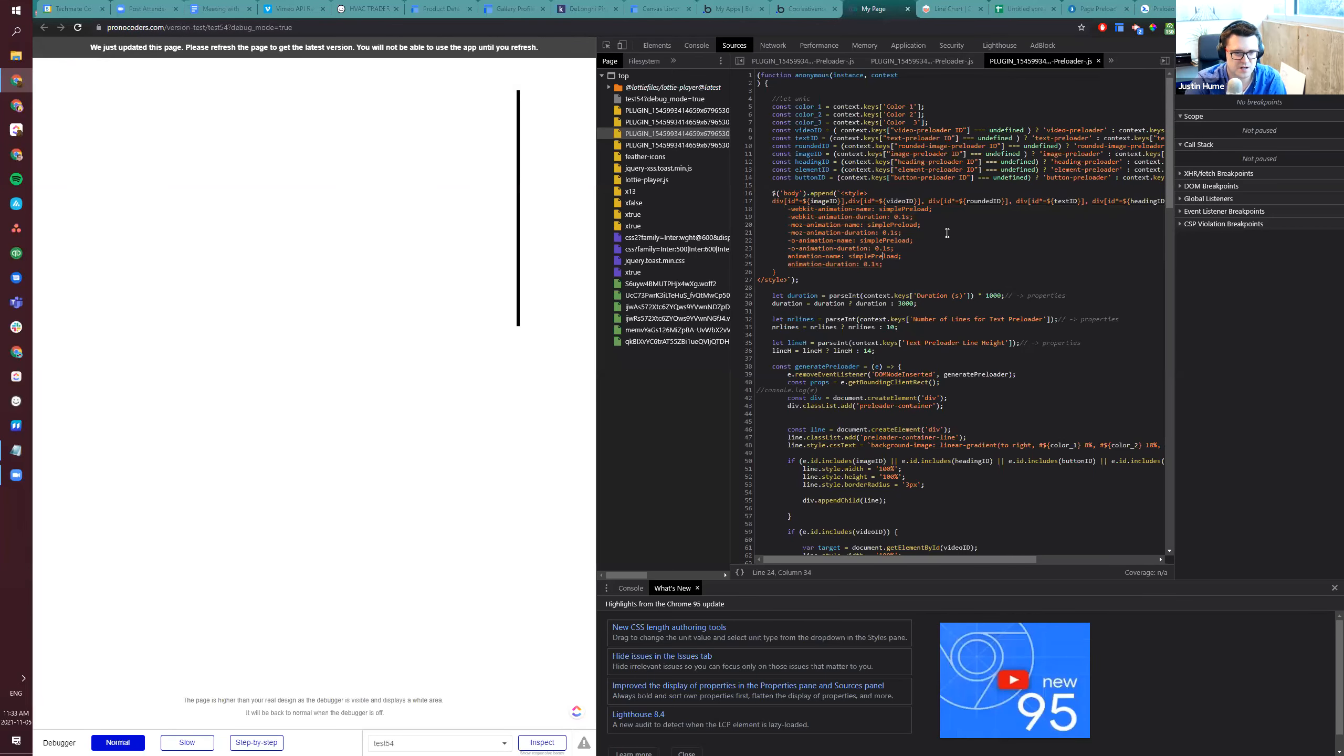
left_click(878, 228)
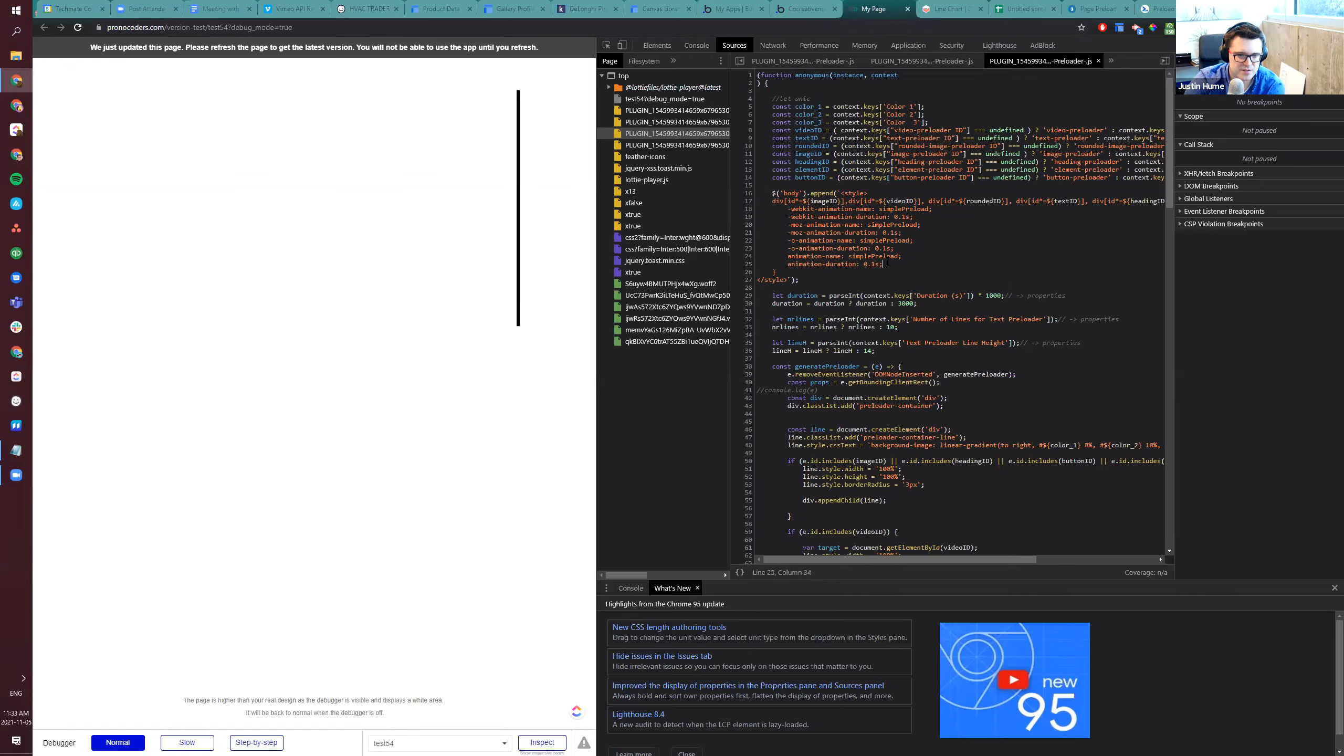
scroll(883, 298, "down", 1)
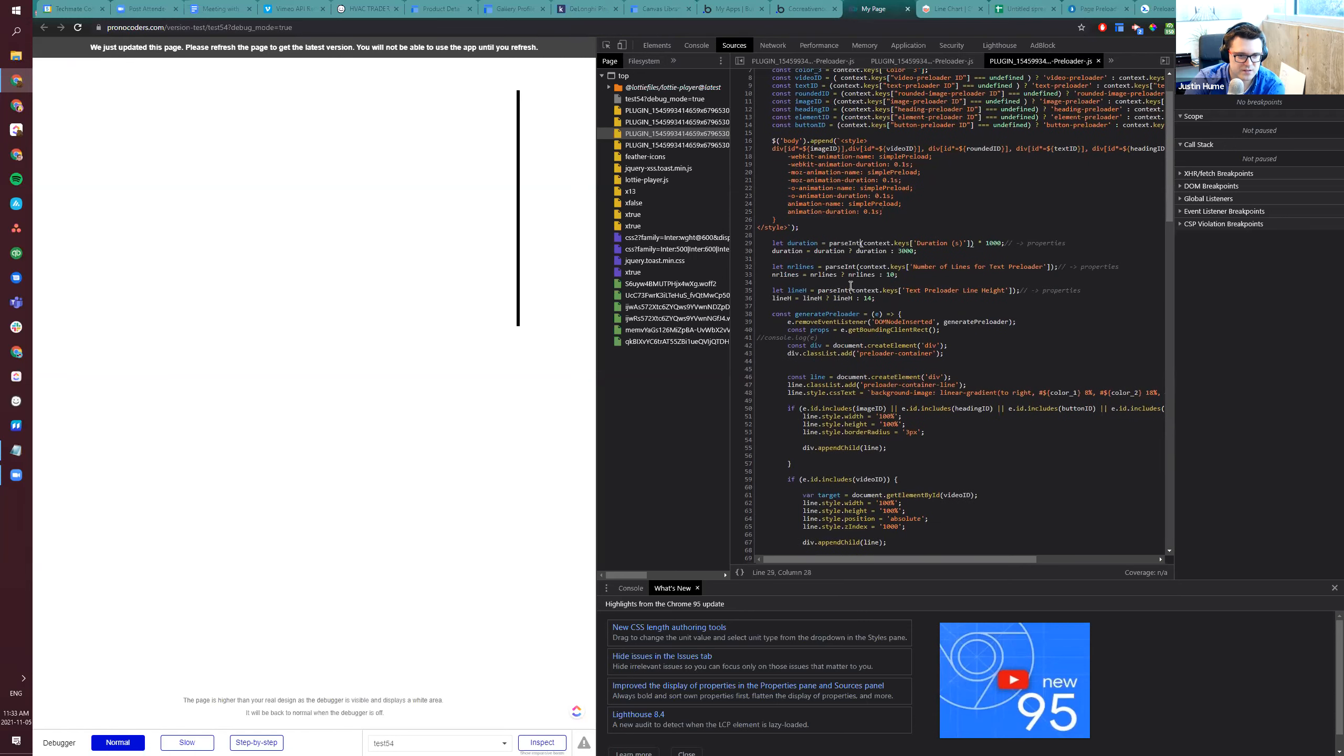
scroll(850, 285, "down", 2)
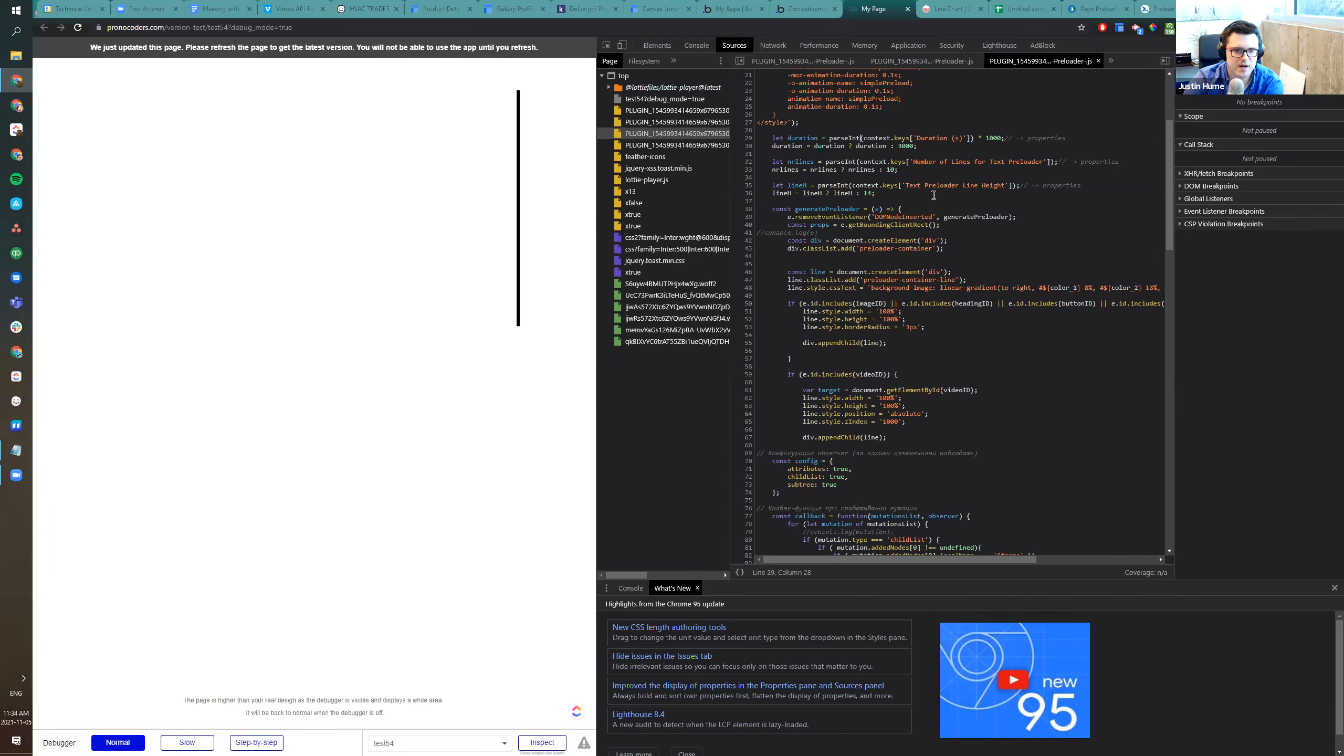
scroll(843, 245, "down", 1)
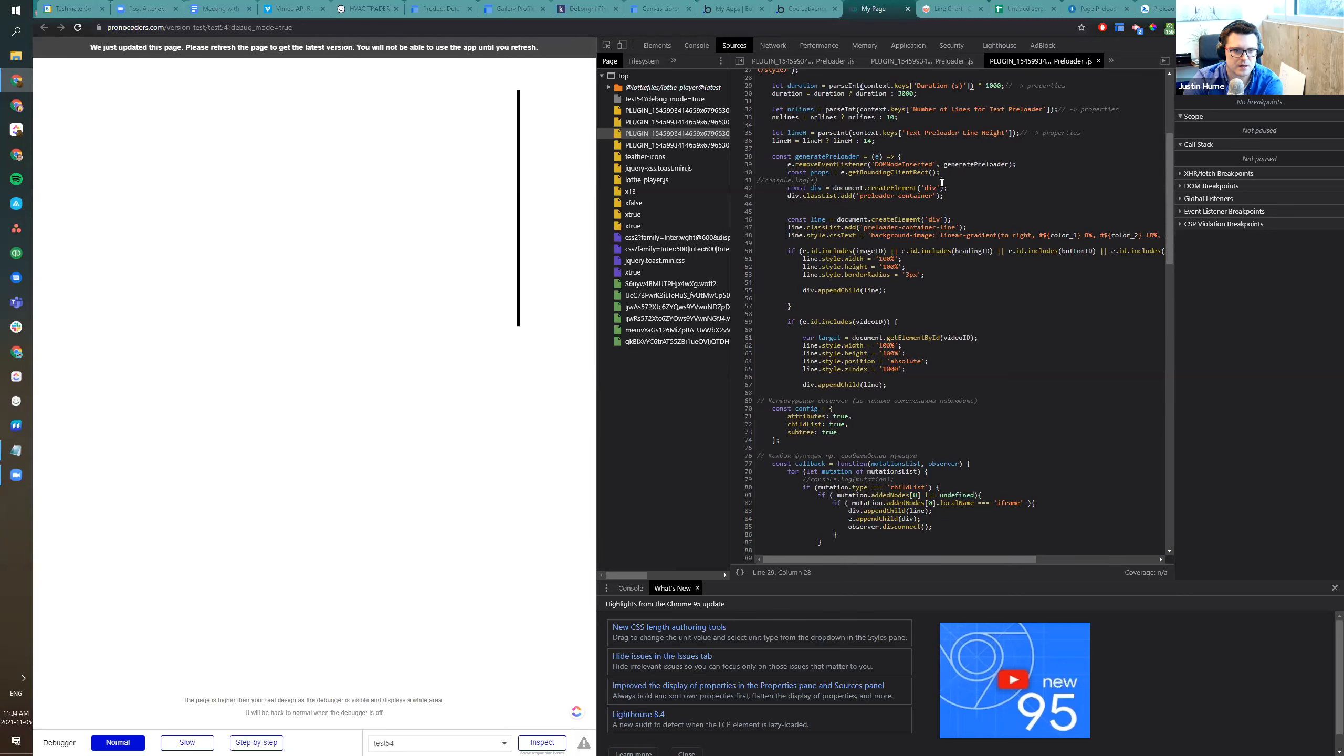
left_click_drag(945, 195, 801, 189)
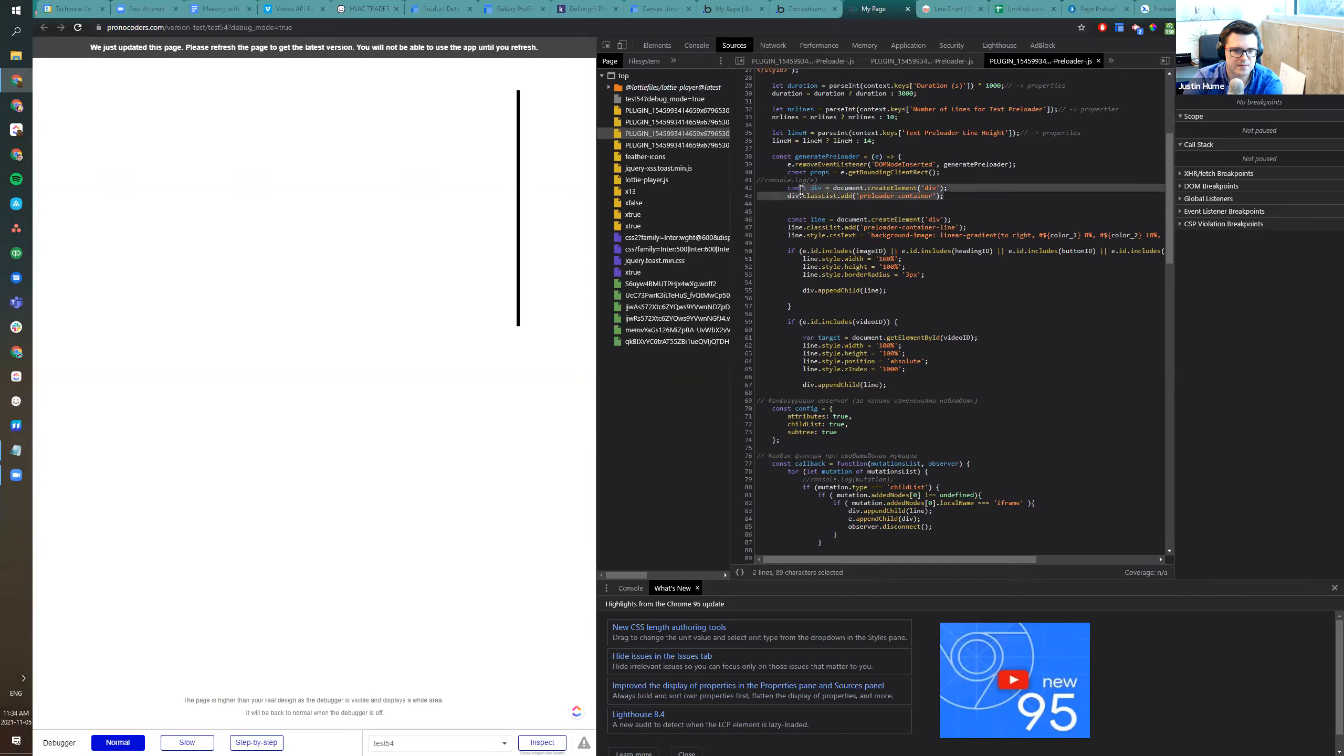
left_click(848, 242)
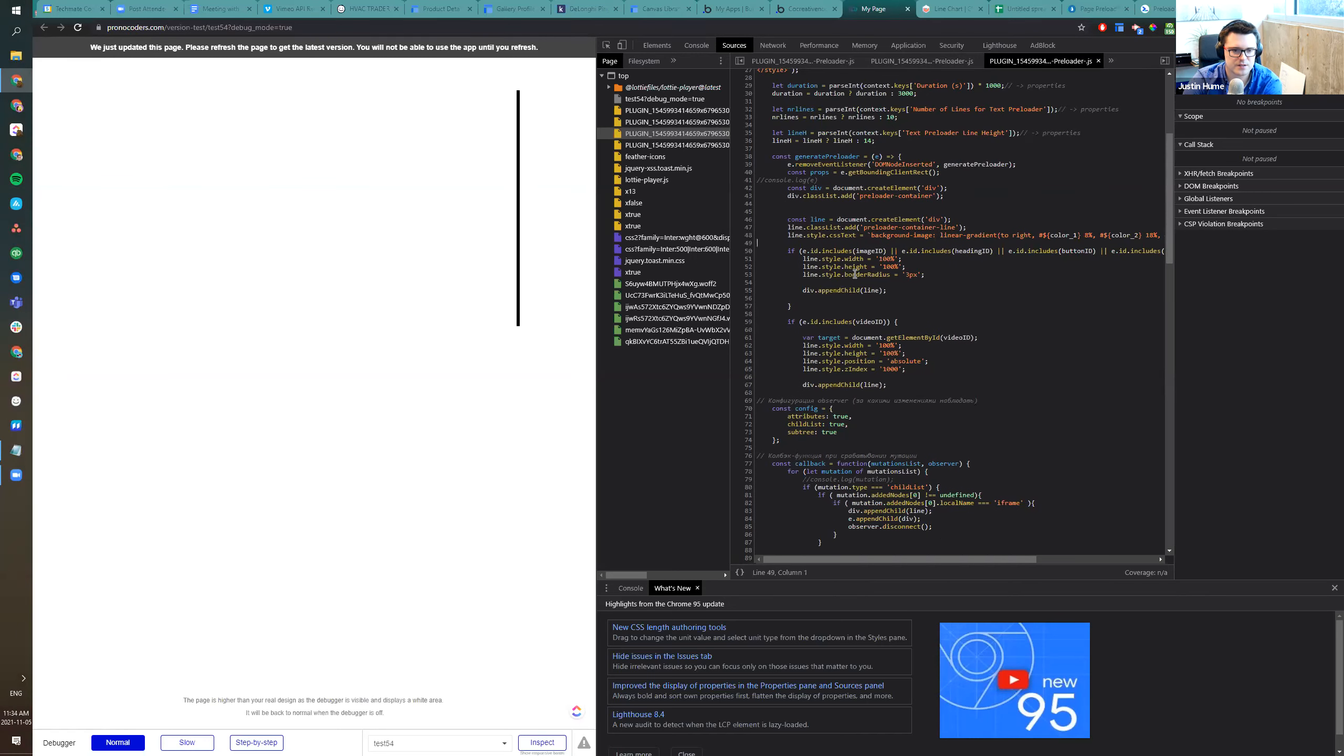
Examine the Preloader script's video mutation observer, rounded and text branches, timeout, and start and stop listener functions
scroll(855, 274, "down", 2)
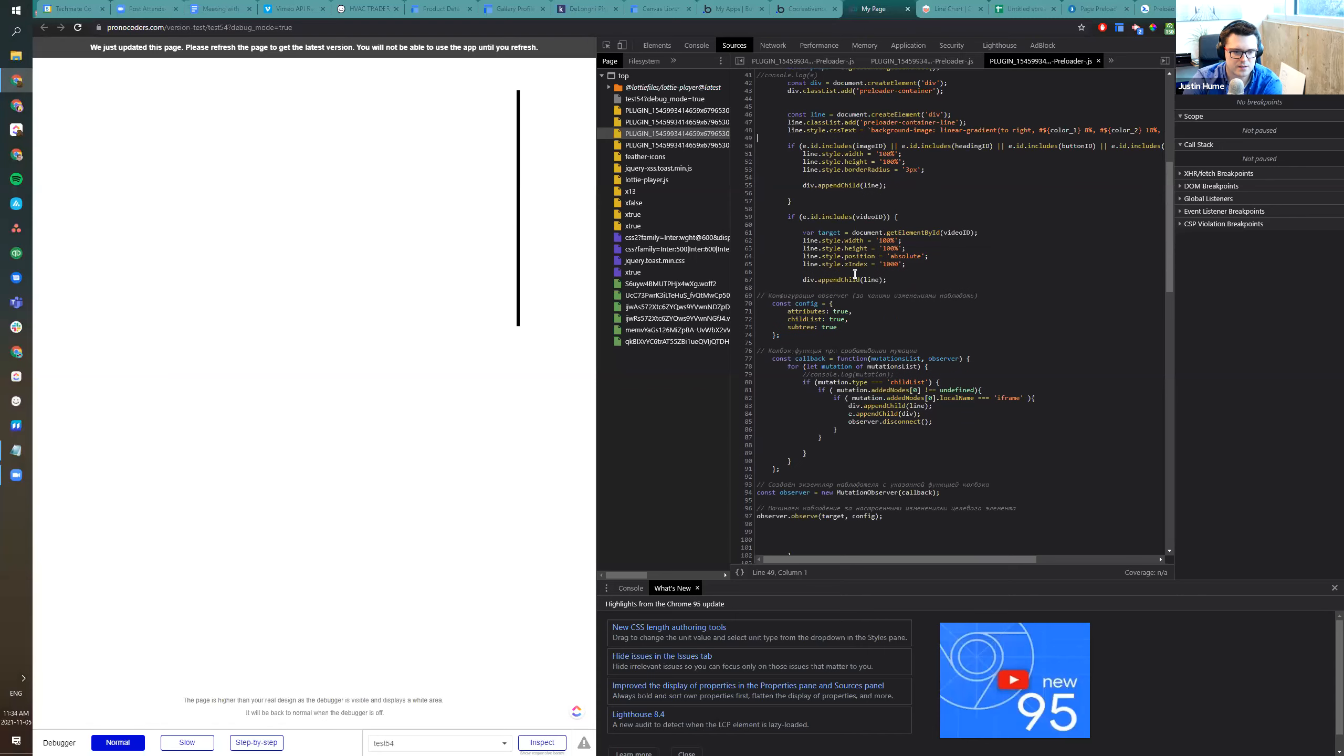
scroll(855, 274, "down", 1)
scroll(941, 318, "down", 1)
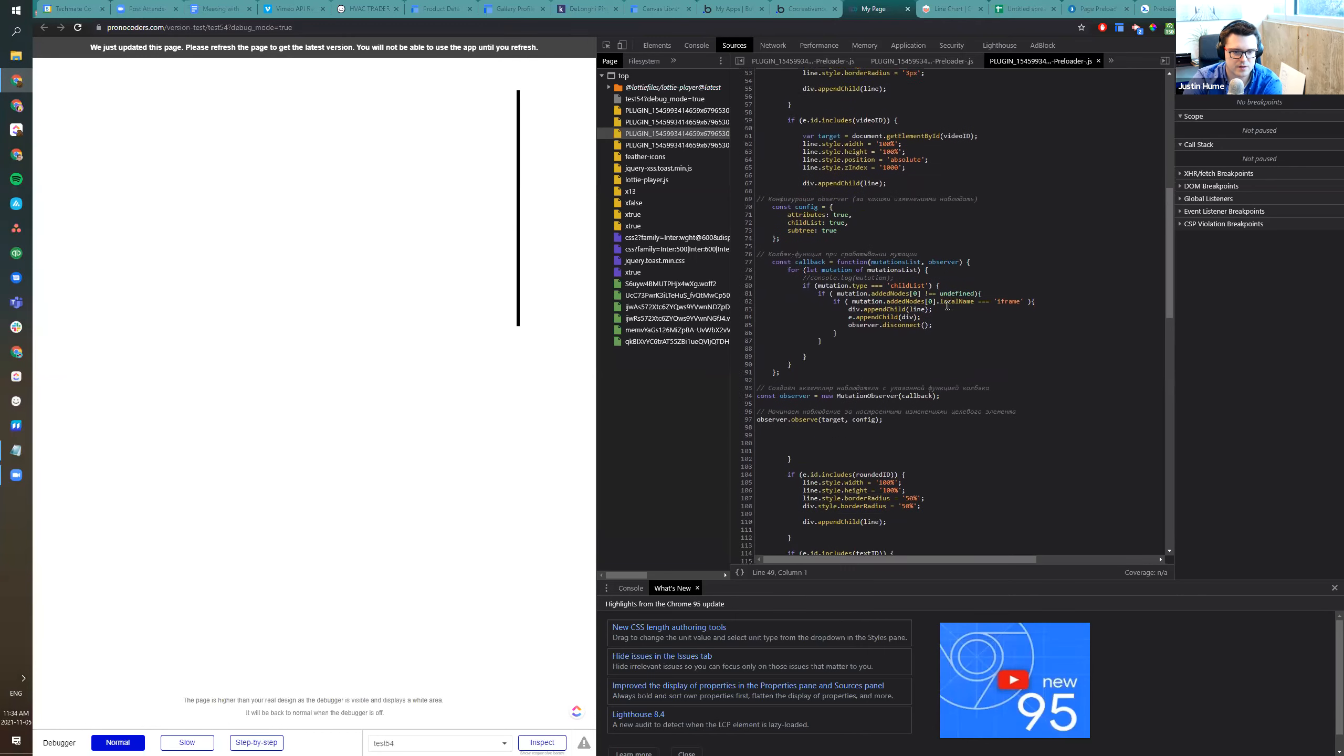
left_click(936, 246)
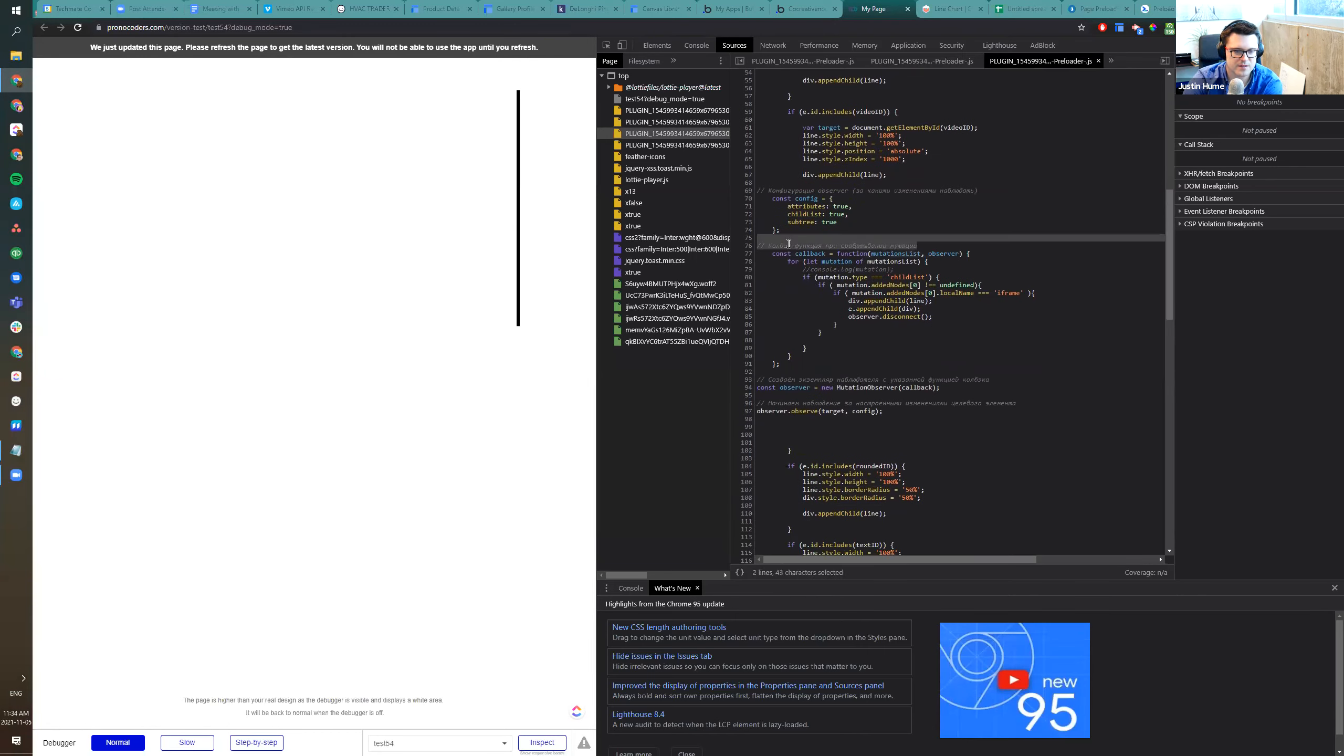
left_click(854, 267)
scroll(892, 298, "down", 1)
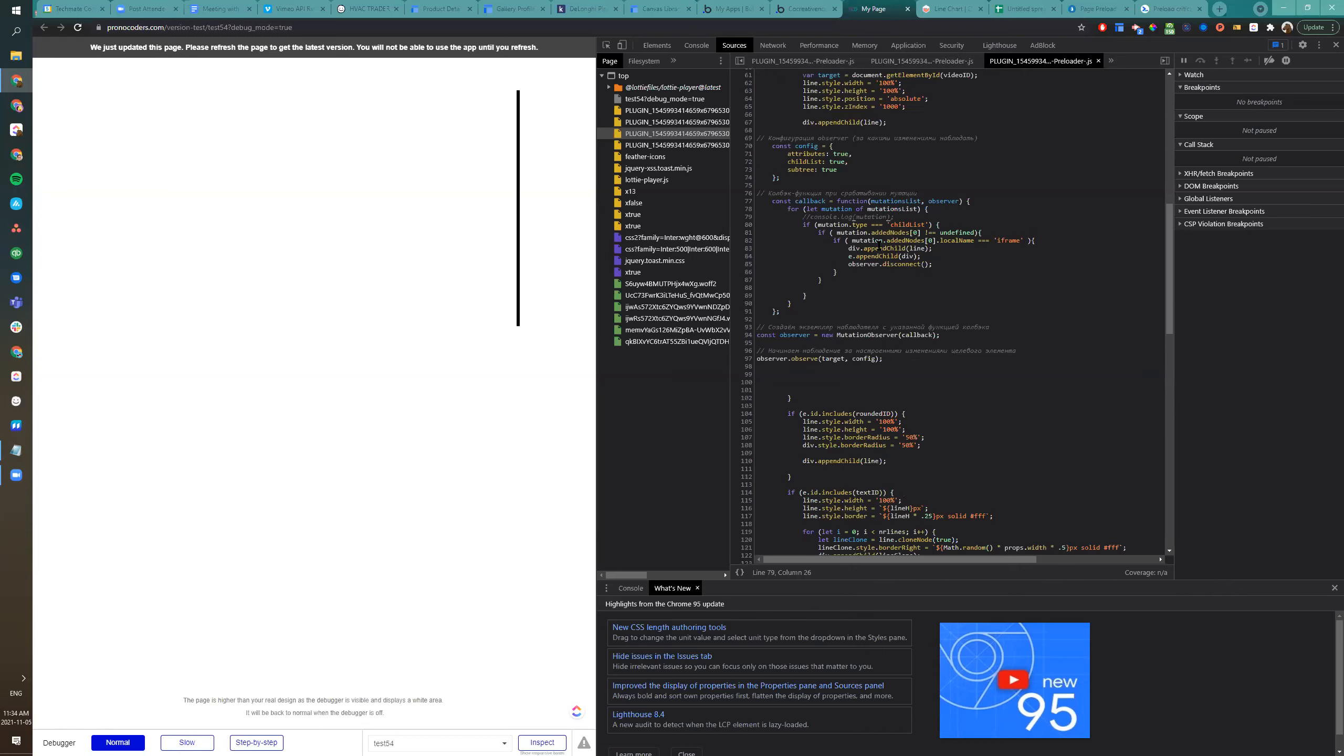
scroll(883, 272, "down", 6)
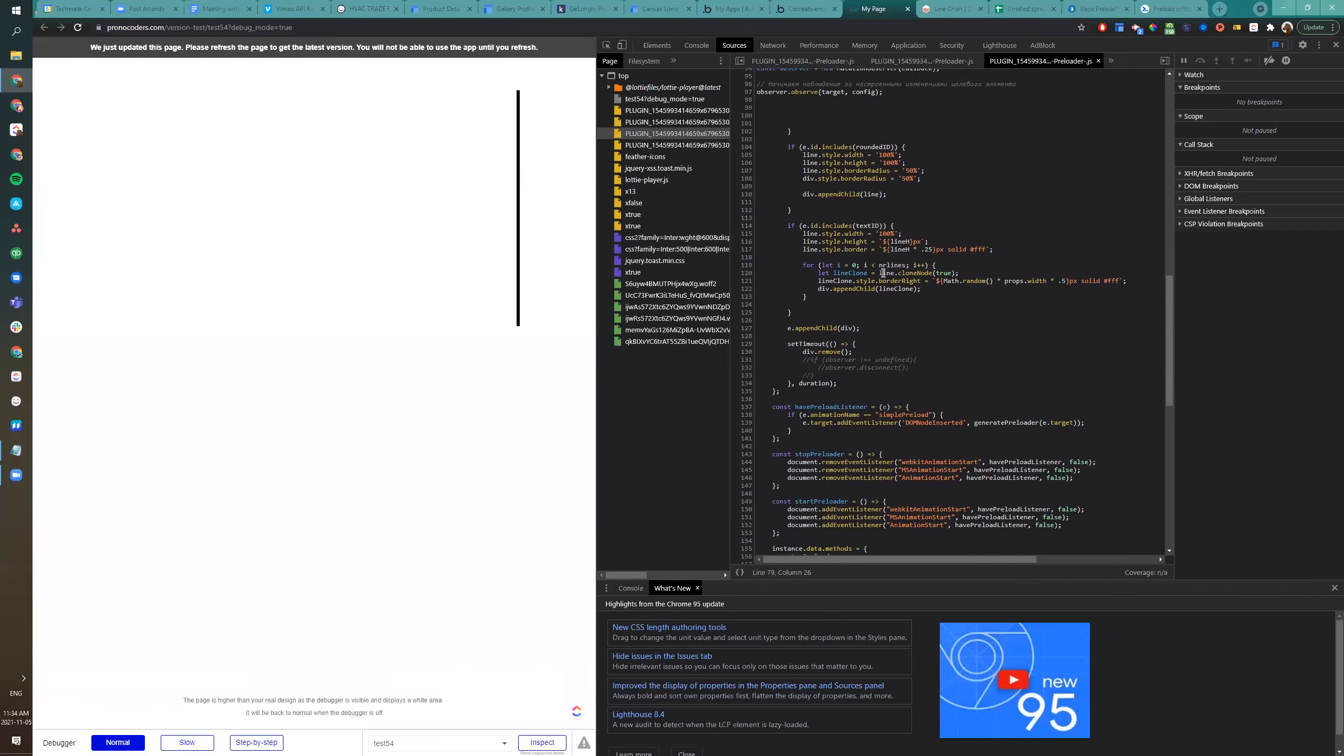
scroll(883, 270, "down", 2)
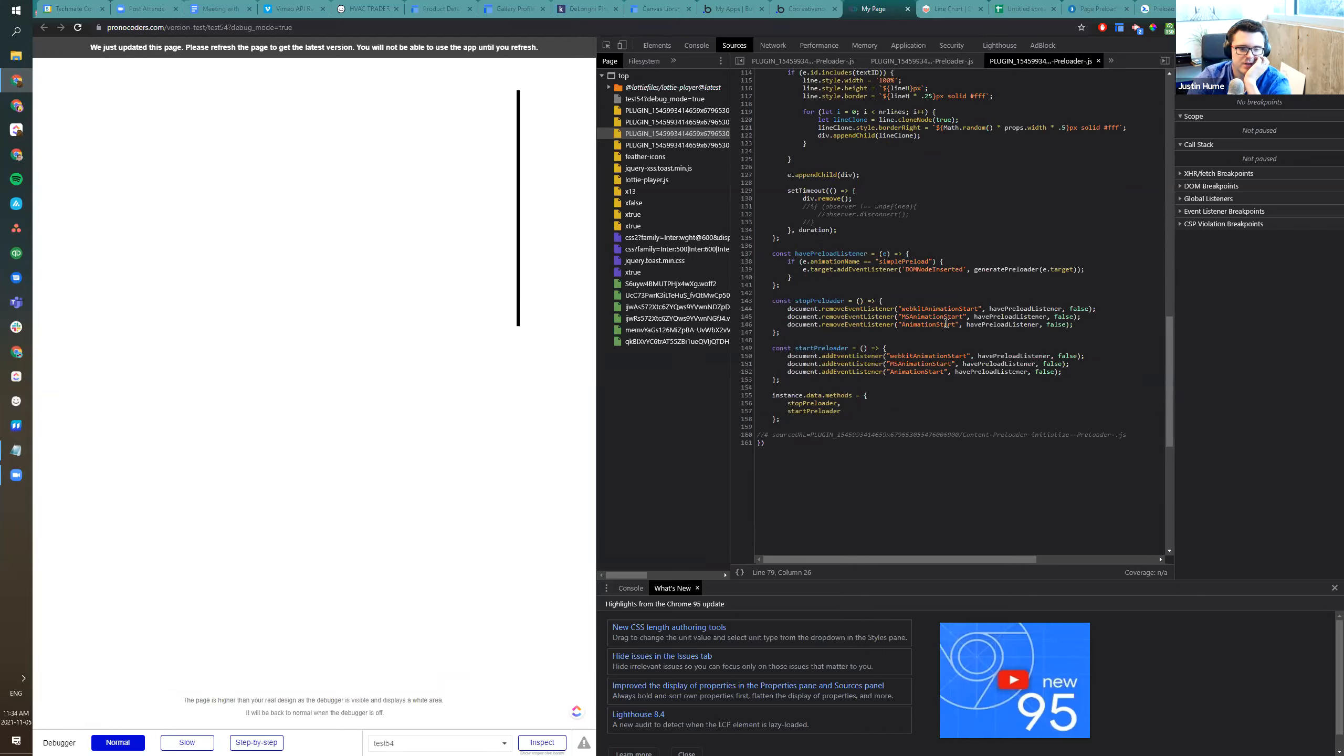
scroll(903, 310, "up", 5)
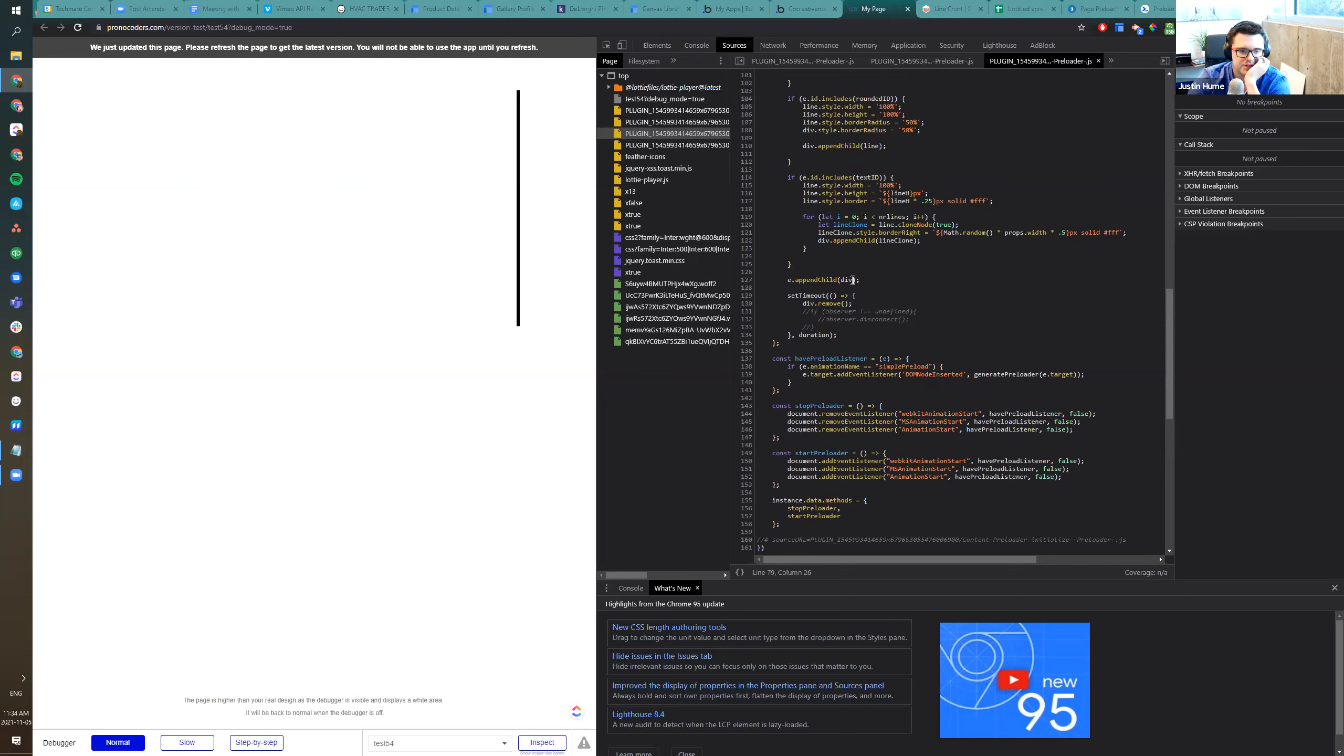
scroll(853, 280, "up", 3)
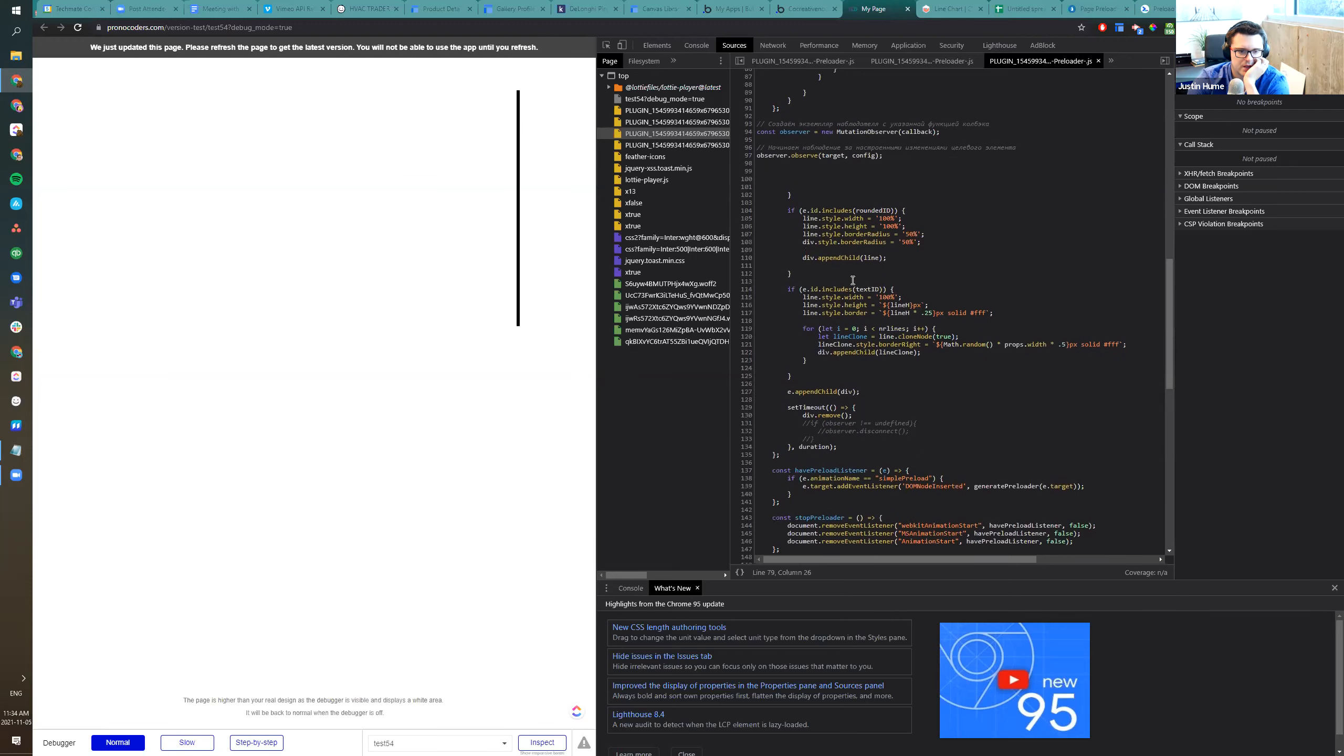
scroll(848, 286, "up", 3)
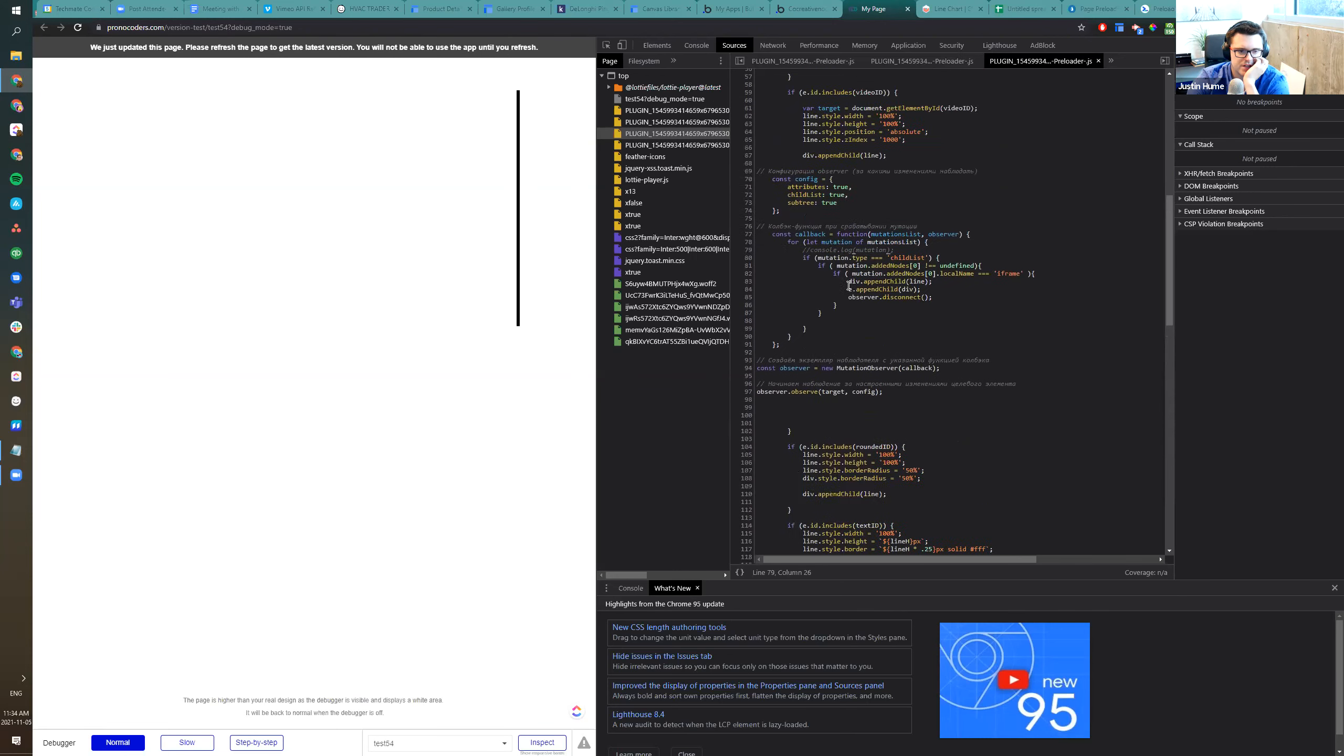
Look at the Preloader plugin's update script and reread its full initialize script
left_click(683, 144)
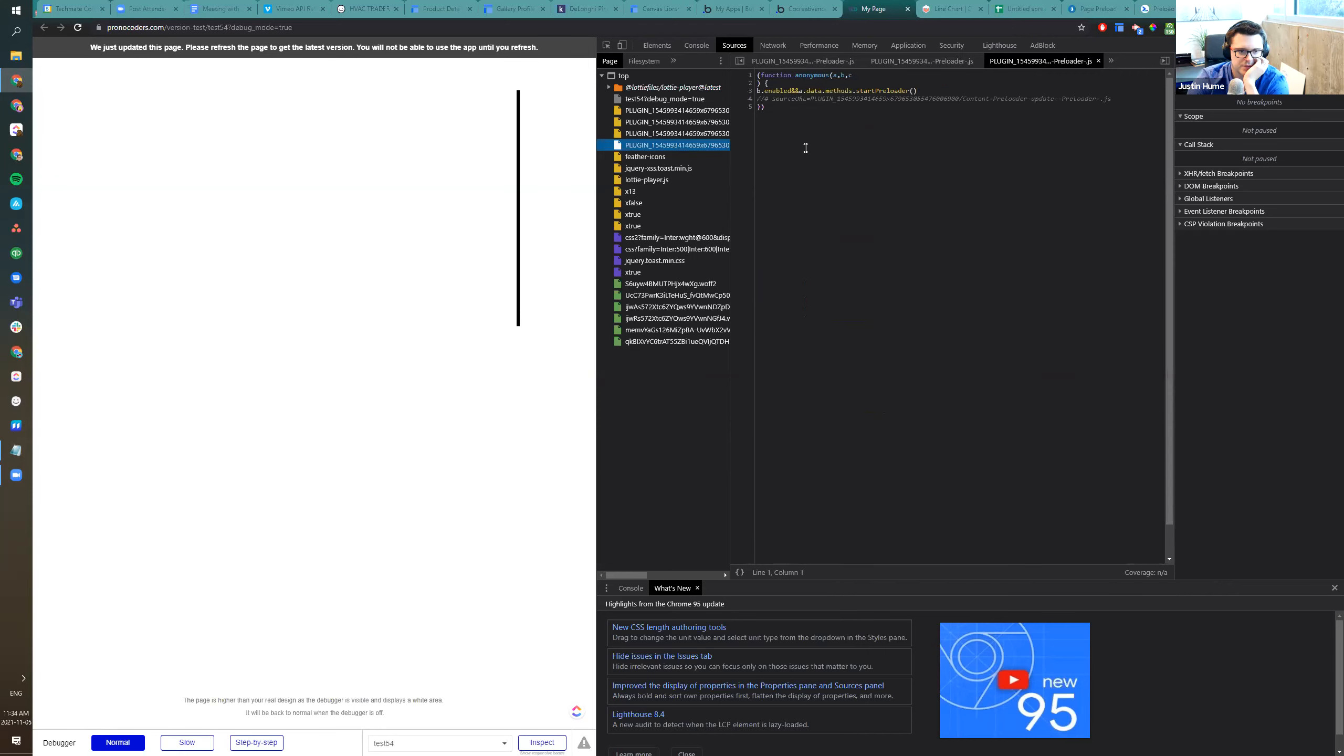
left_click(690, 133)
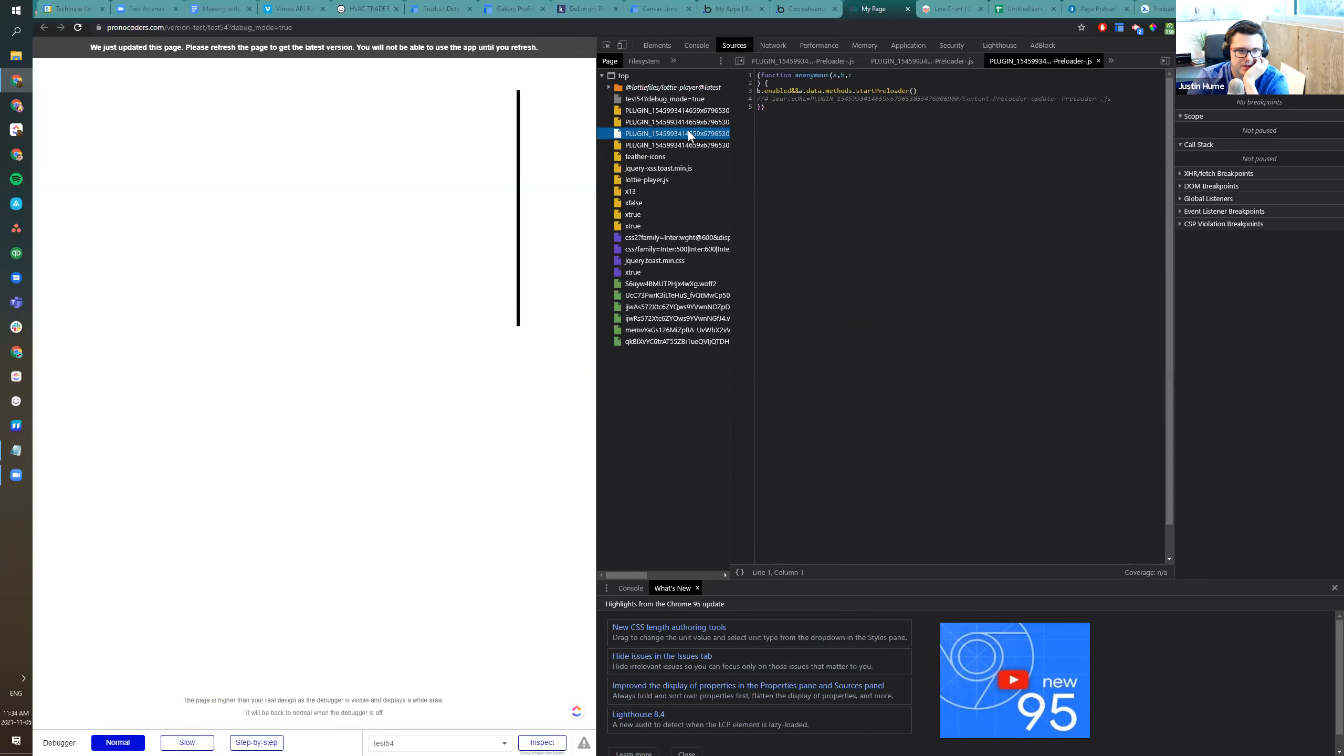
scroll(884, 334, "up", 3)
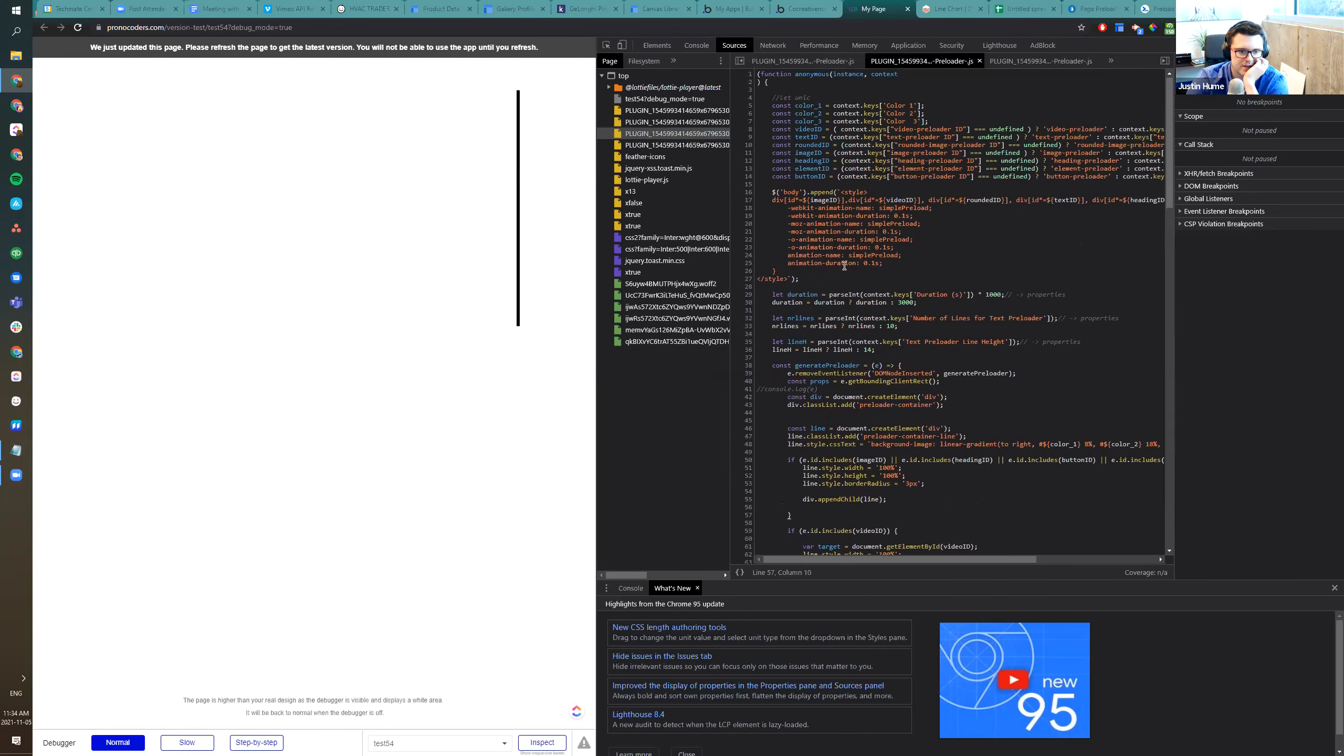
scroll(851, 377, "down", 3)
scroll(852, 377, "down", 7)
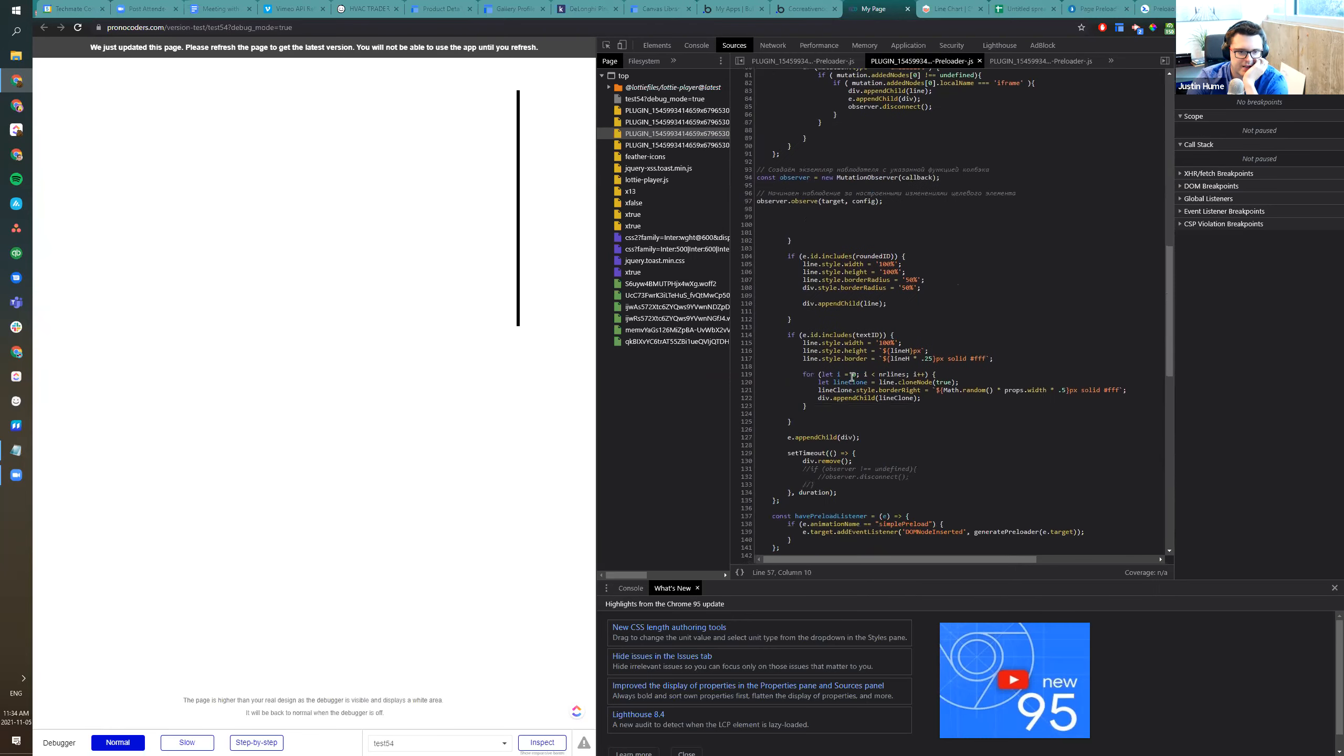
scroll(852, 377, "down", 6)
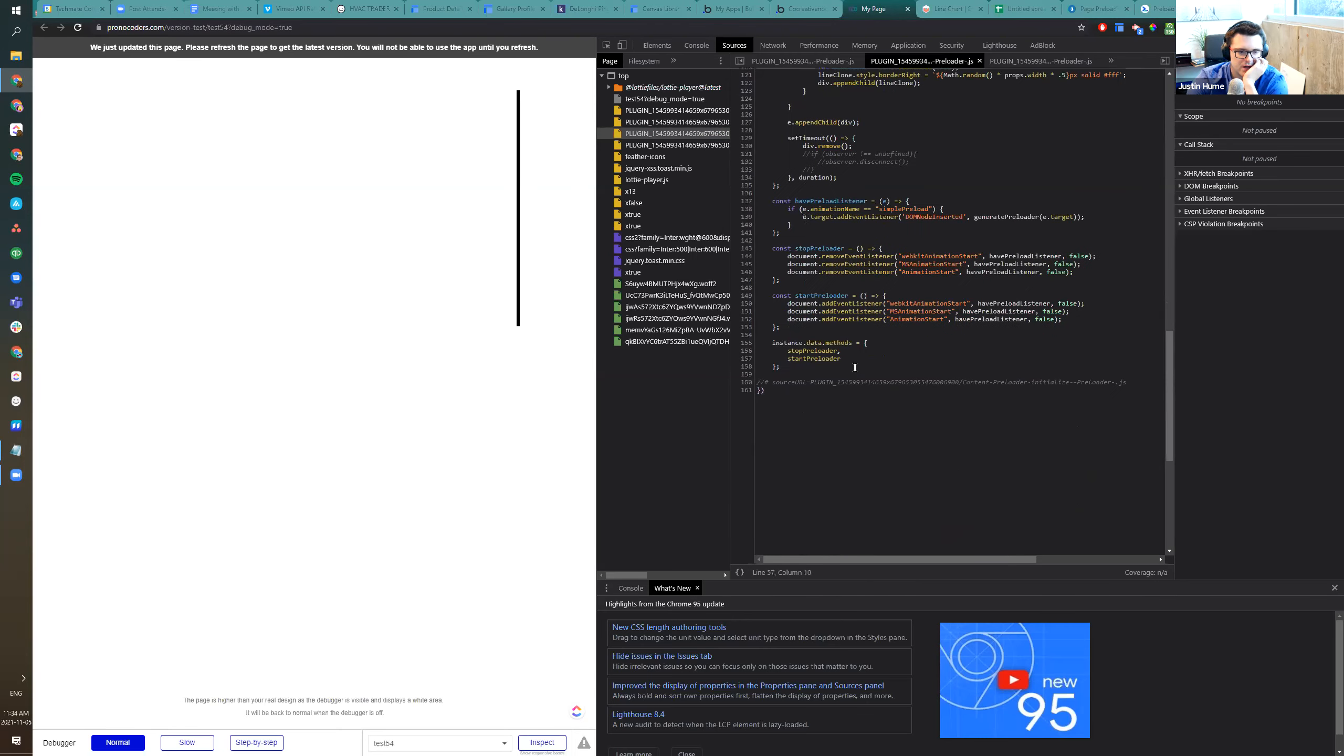
scroll(818, 280, "up", 3)
left_click_drag(829, 390, 745, 68)
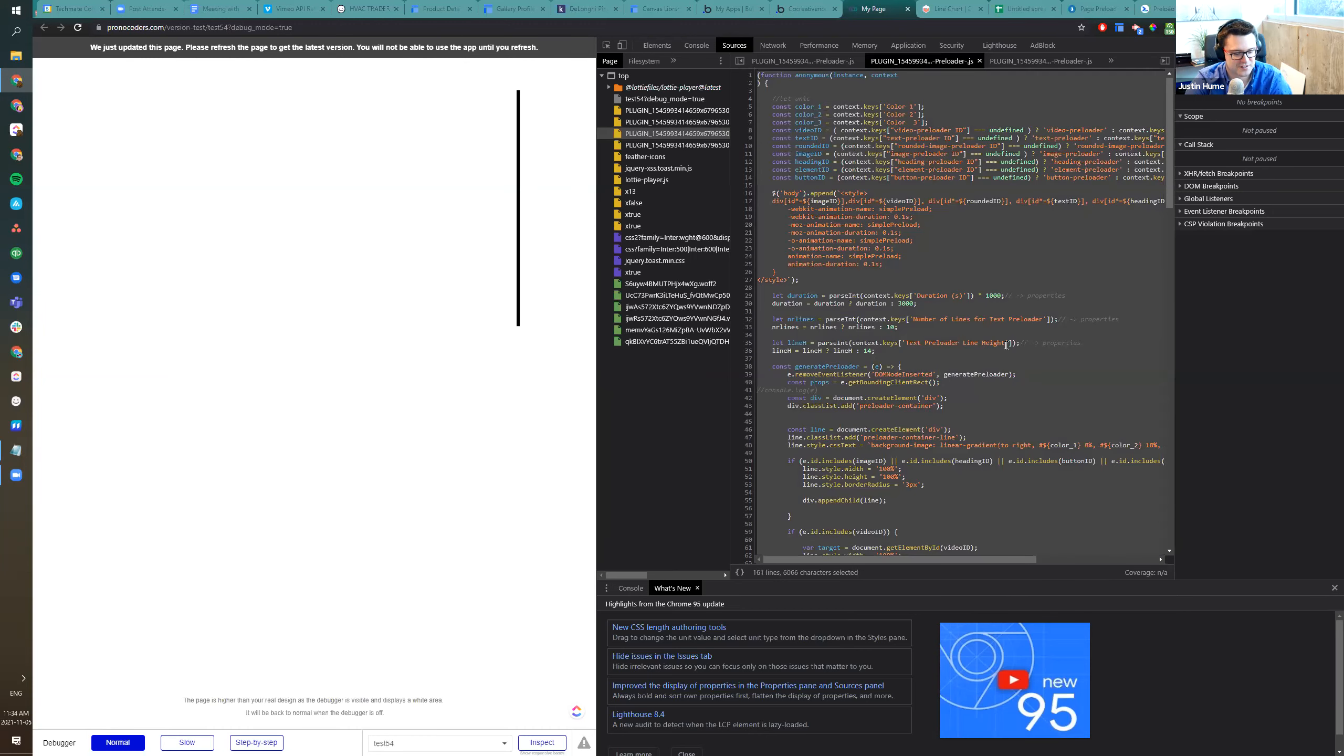
left_click(986, 263)
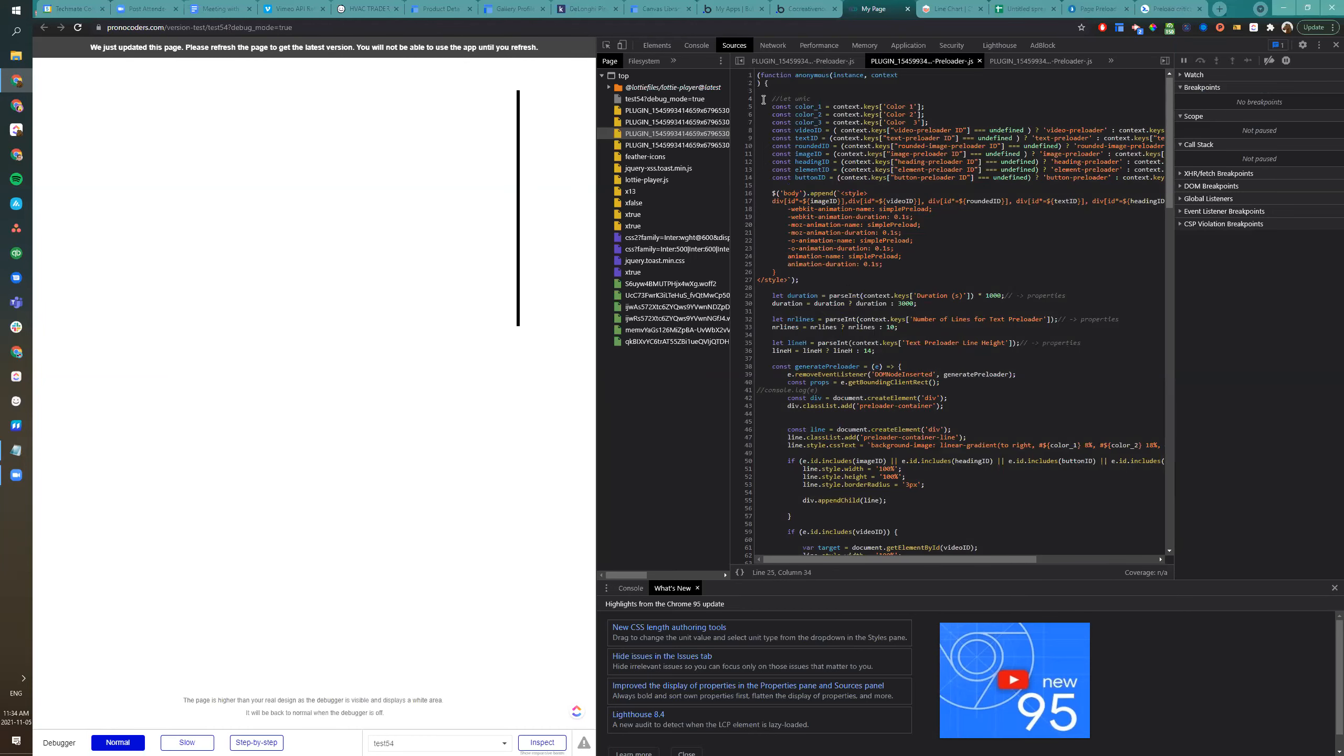
left_click_drag(894, 100, 908, 375)
left_click(891, 390)
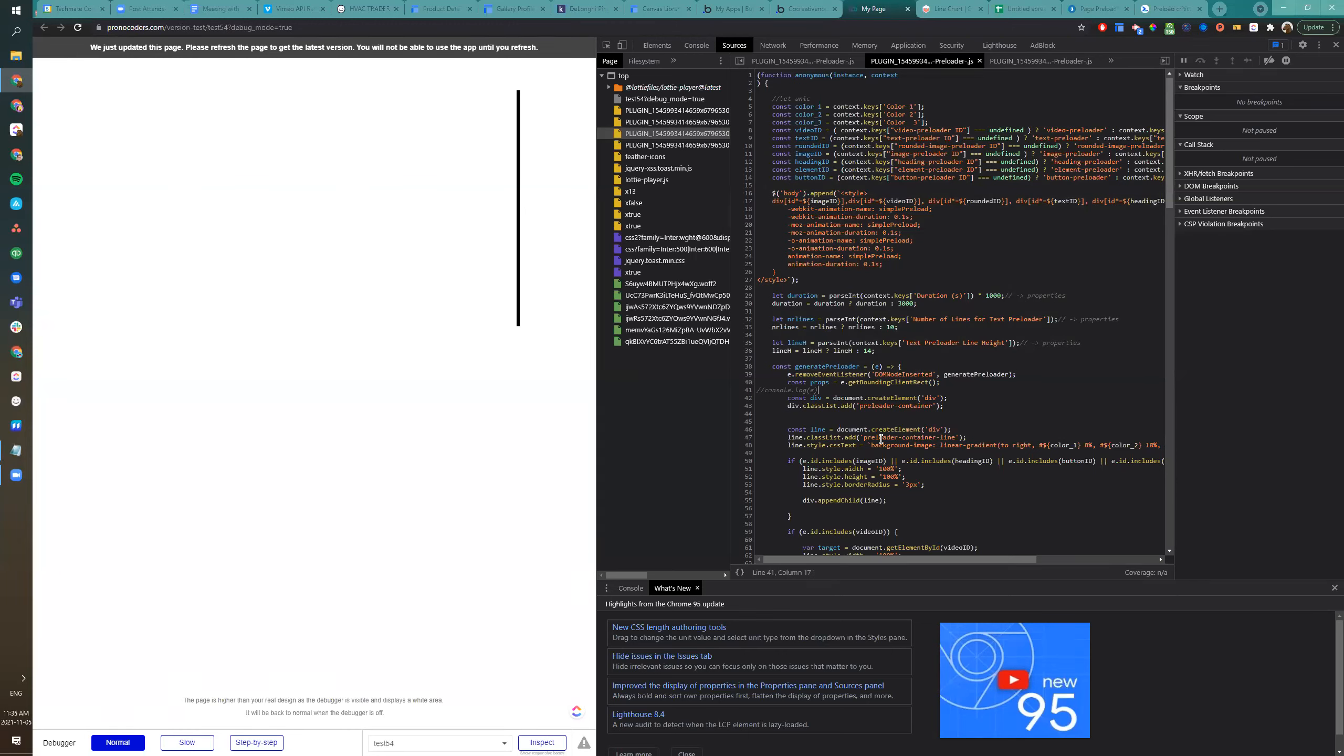
Switch to the Bubble editor and draw an image element about 72 by 63 in the repeating group's first cell
left_click(799, 6)
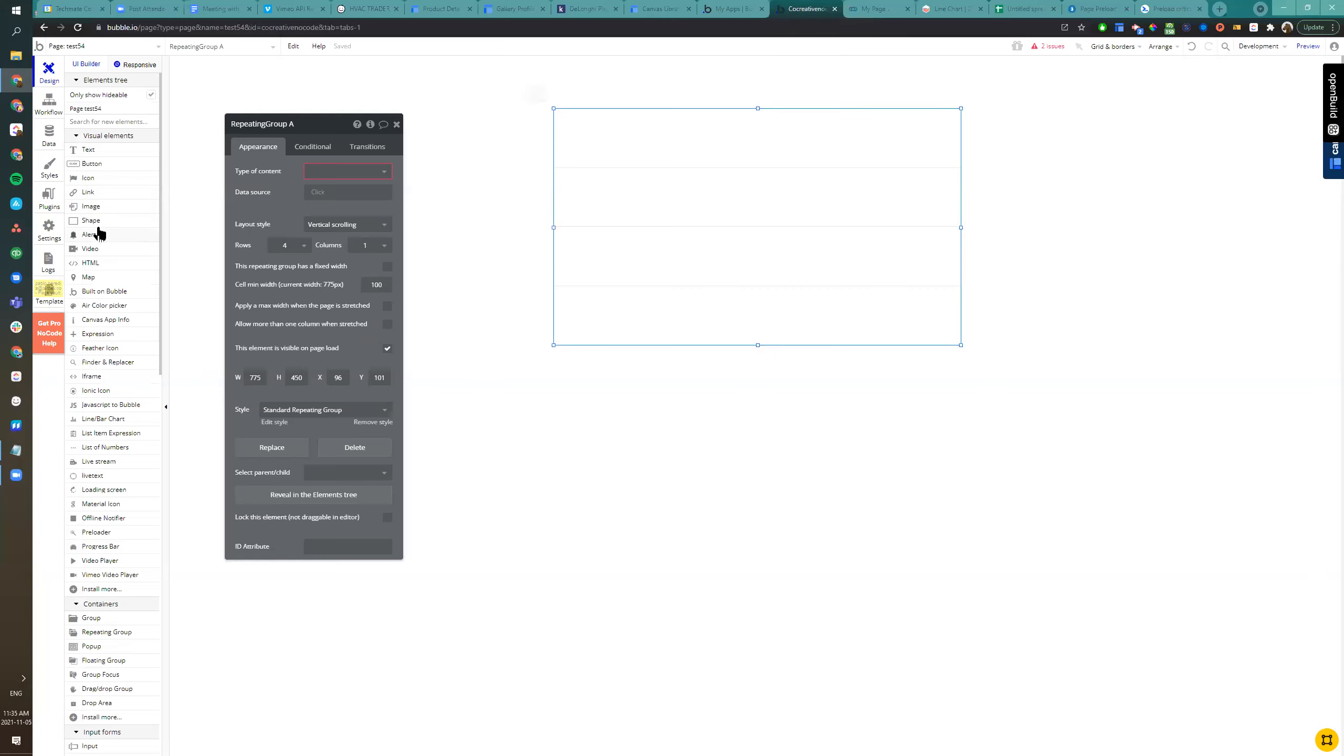
left_click(97, 209)
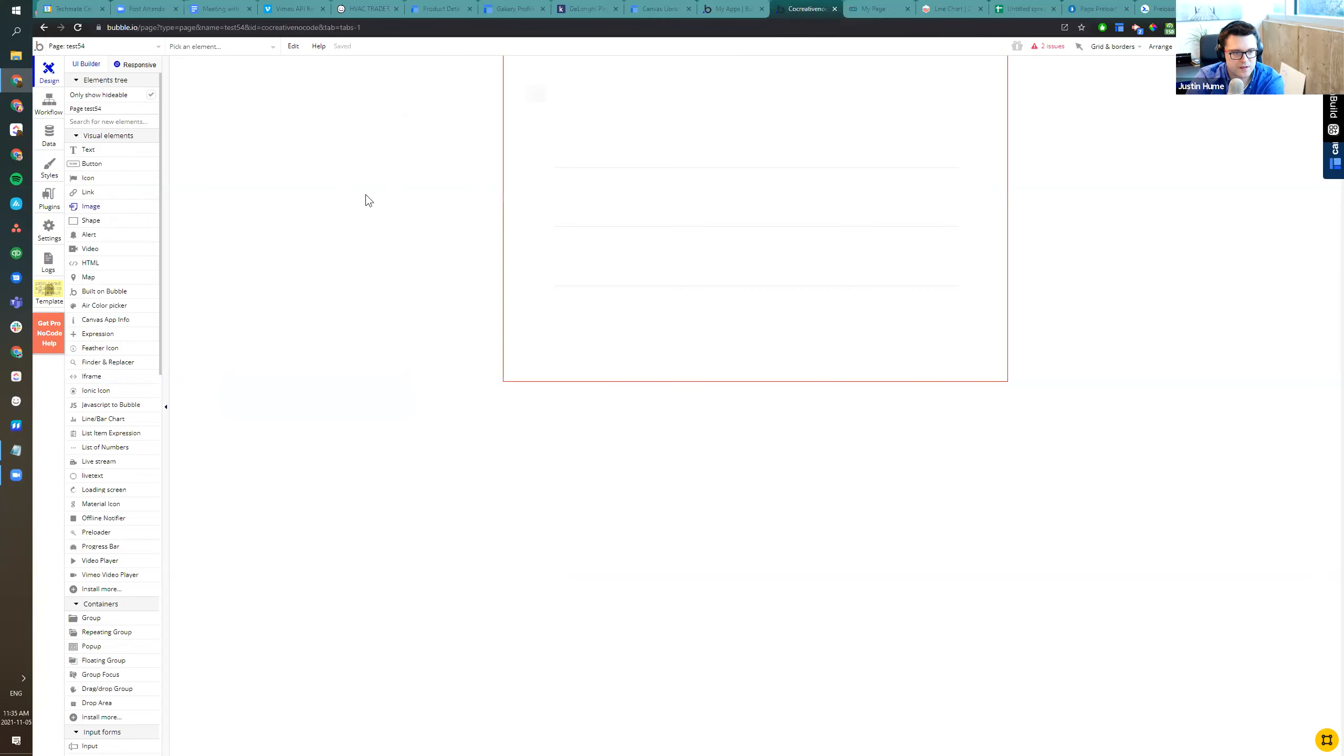
left_click_drag(572, 122, 611, 156)
Set the repeating group's type of content to Office Hour and its data source to Search for Office Hours
left_click(699, 238)
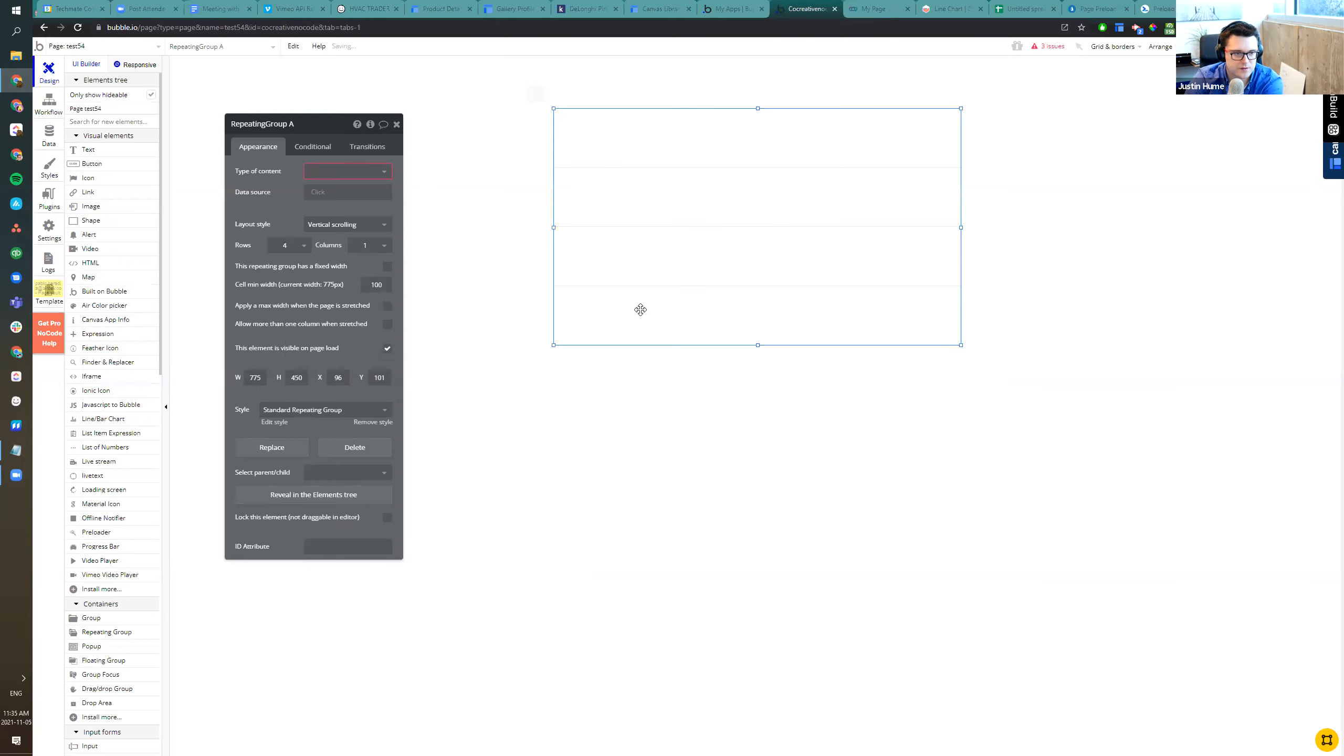
type("o")
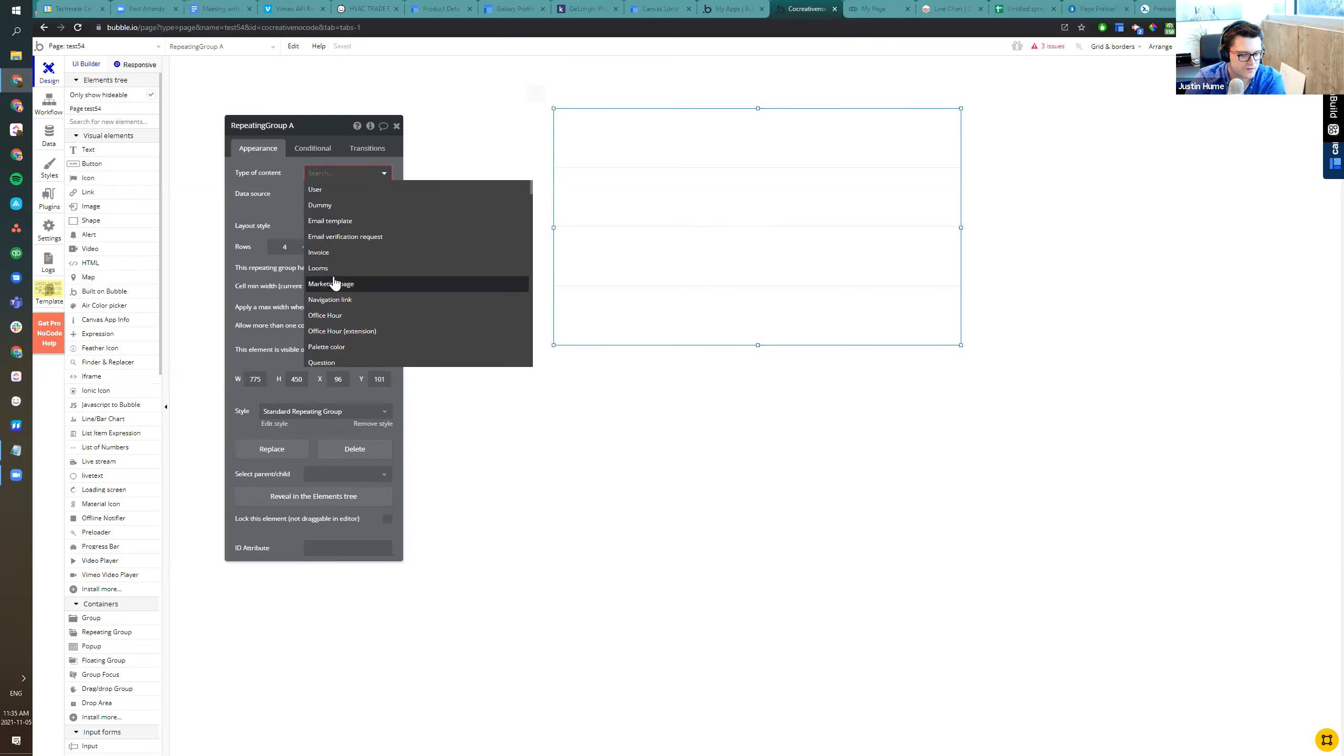
type("ffice Hour")
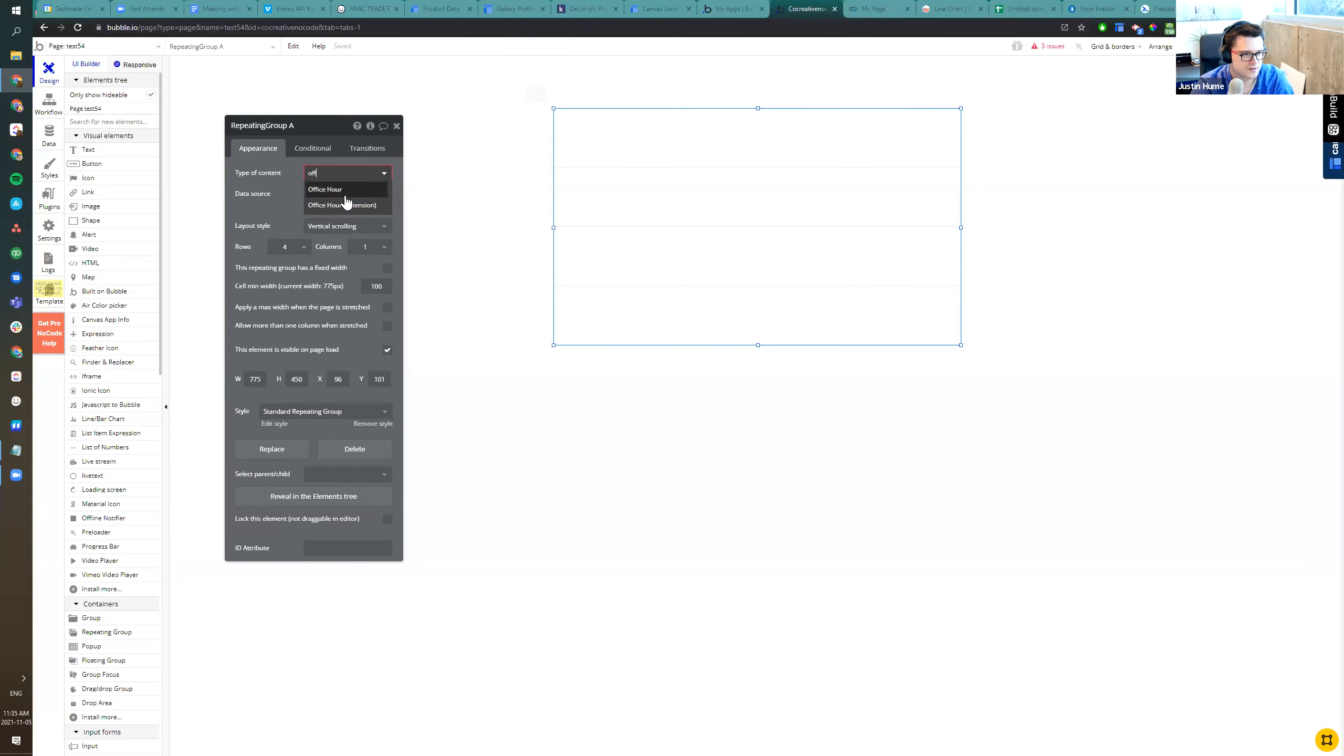
left_click(344, 194)
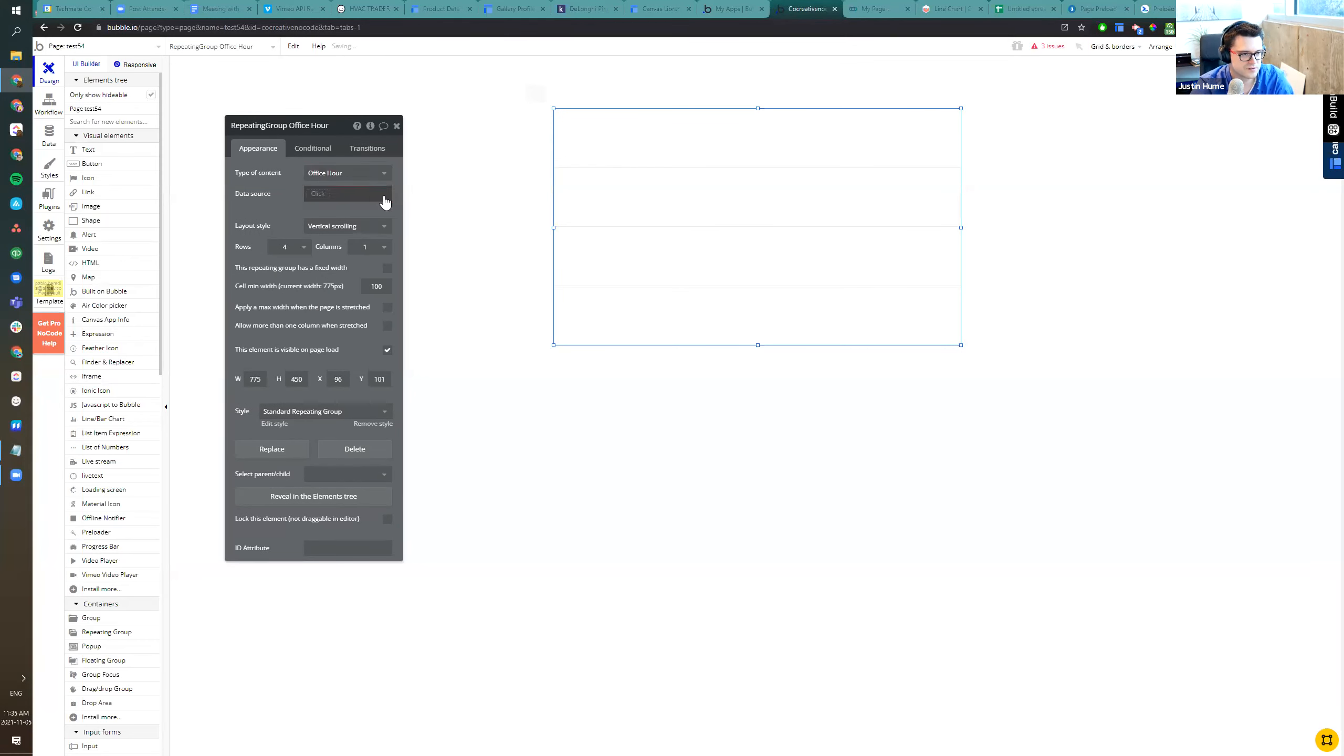
left_click(305, 196)
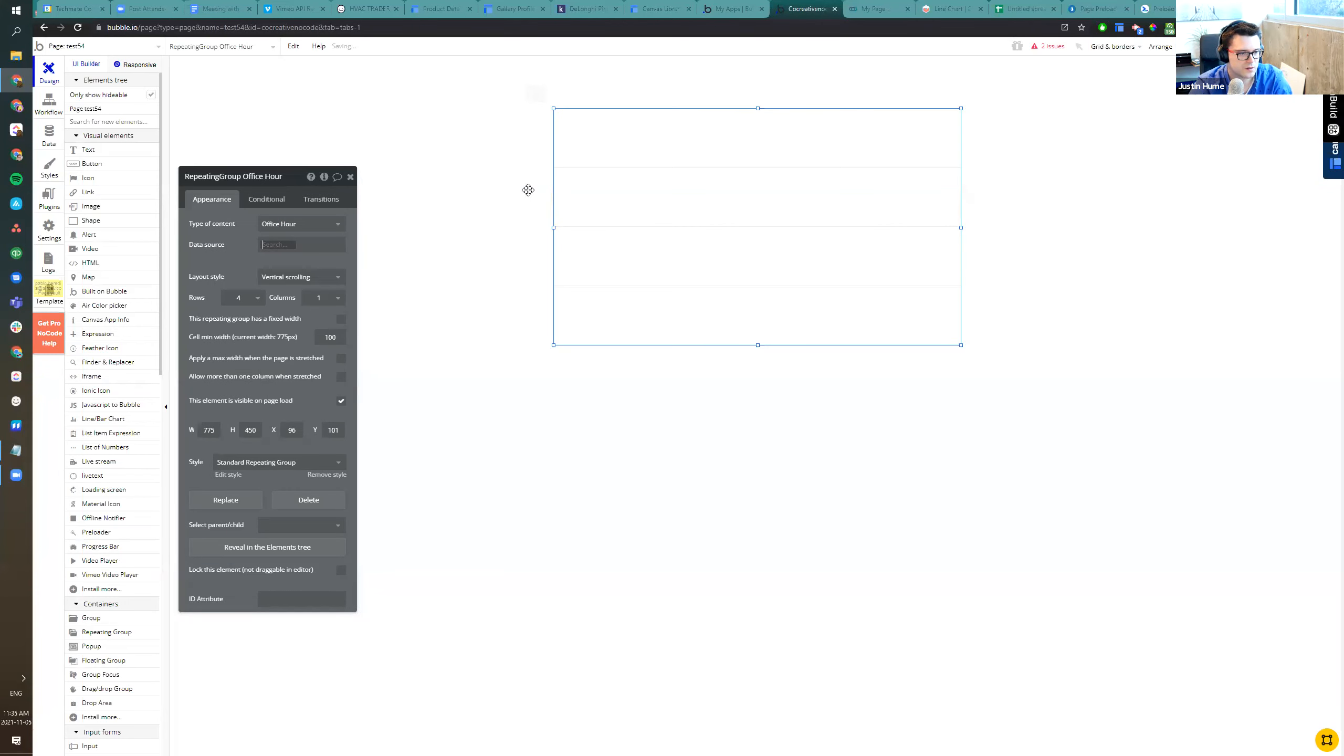
left_click(483, 347)
left_click(630, 122)
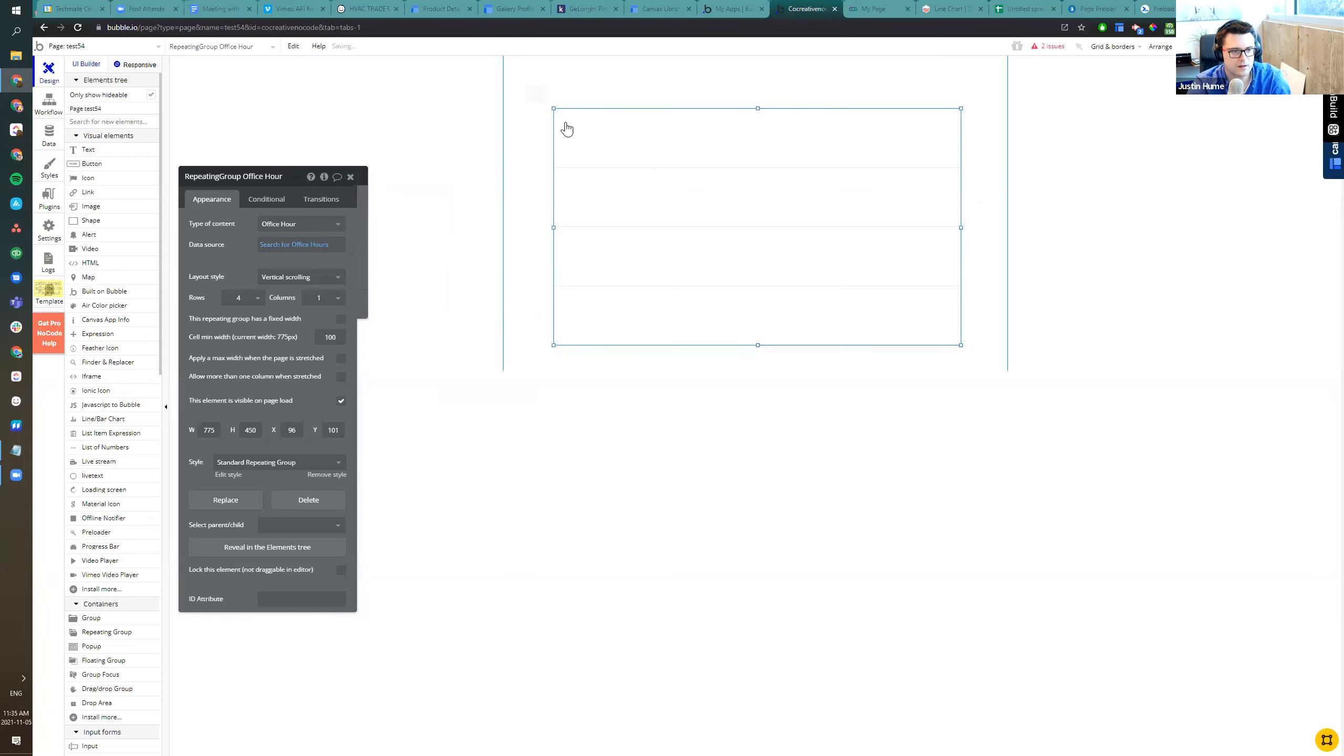
Upload the waves clipart PNG from Downloads as the first cell's static image and resize the image element to about 184 by 63
left_click(577, 134)
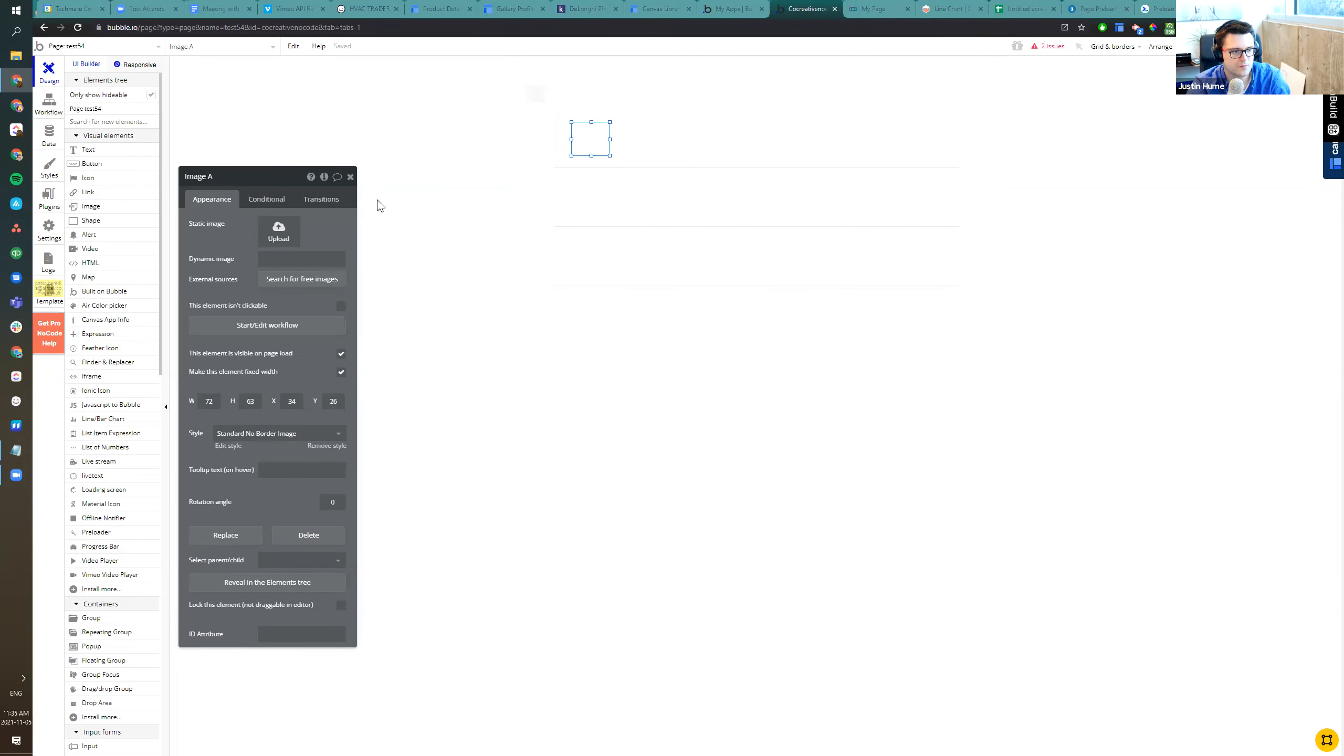
left_click(296, 227)
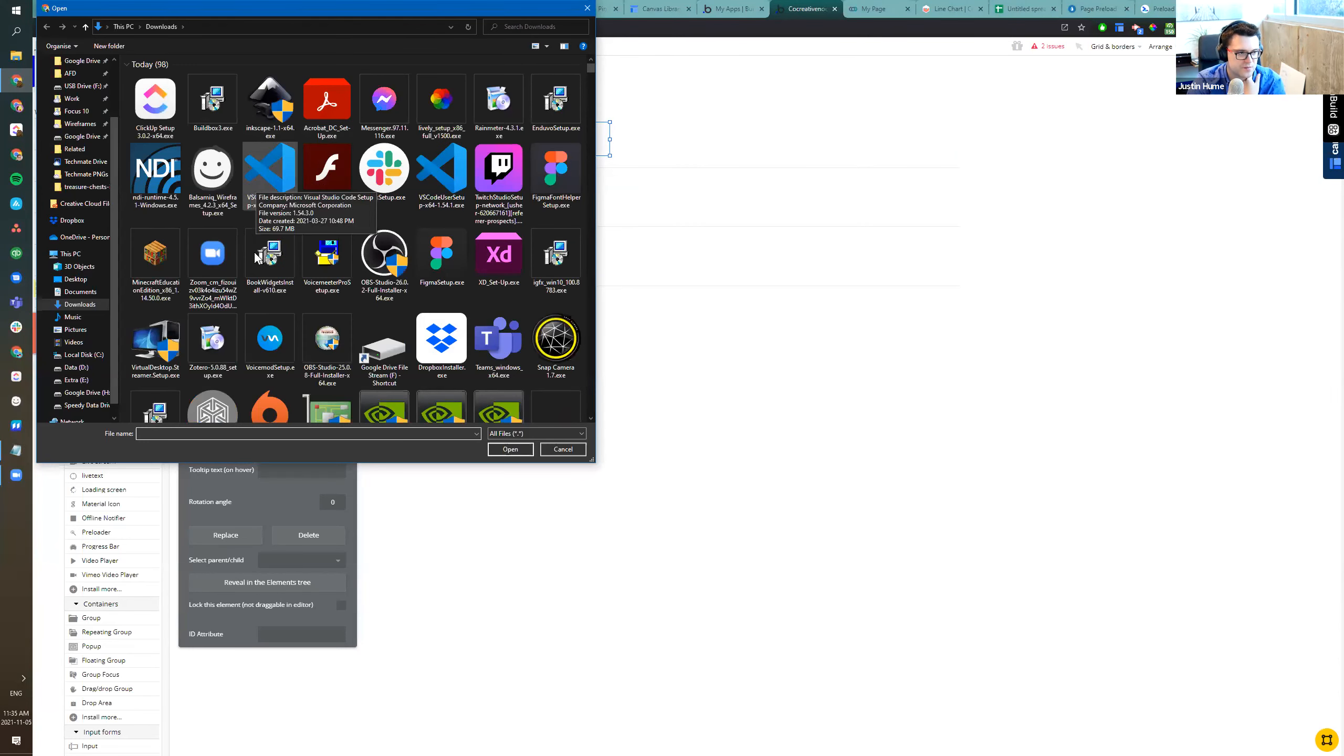
scroll(258, 300, "down", 10)
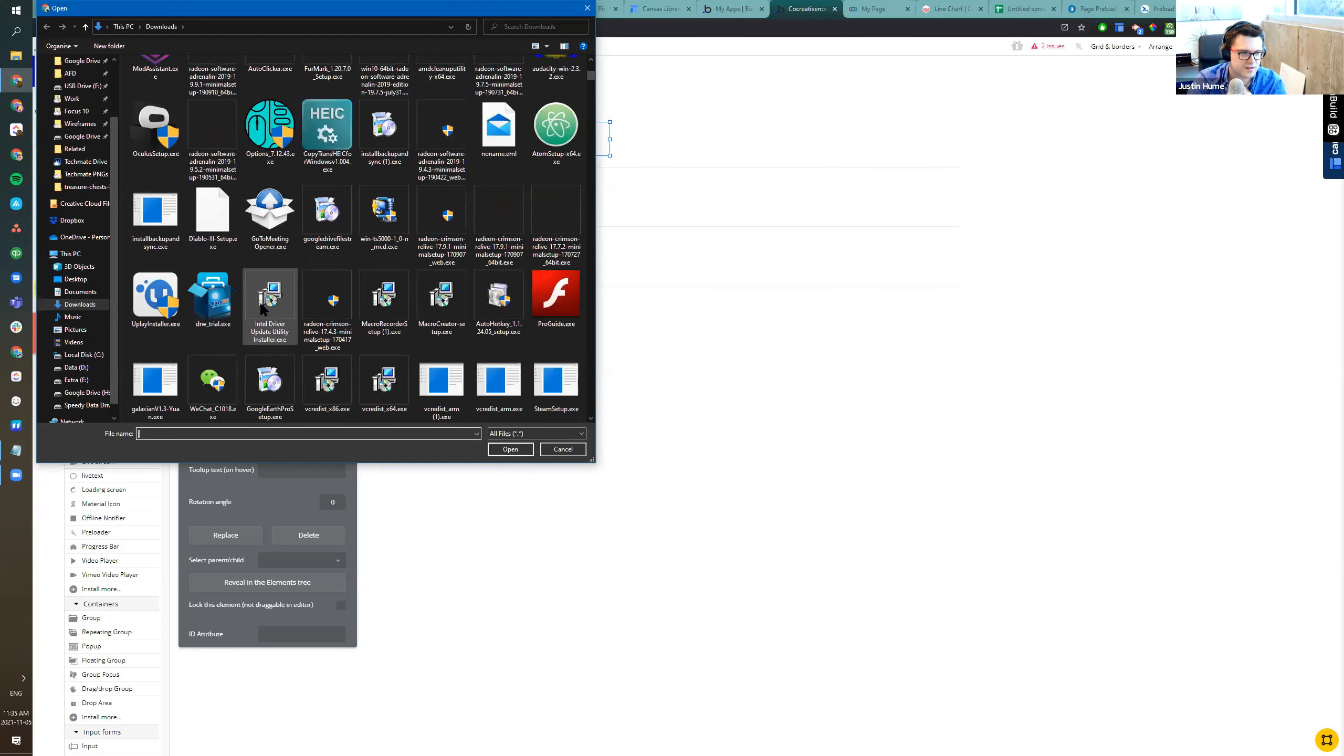
scroll(219, 188, "up", 10)
scroll(248, 257, "down", 15)
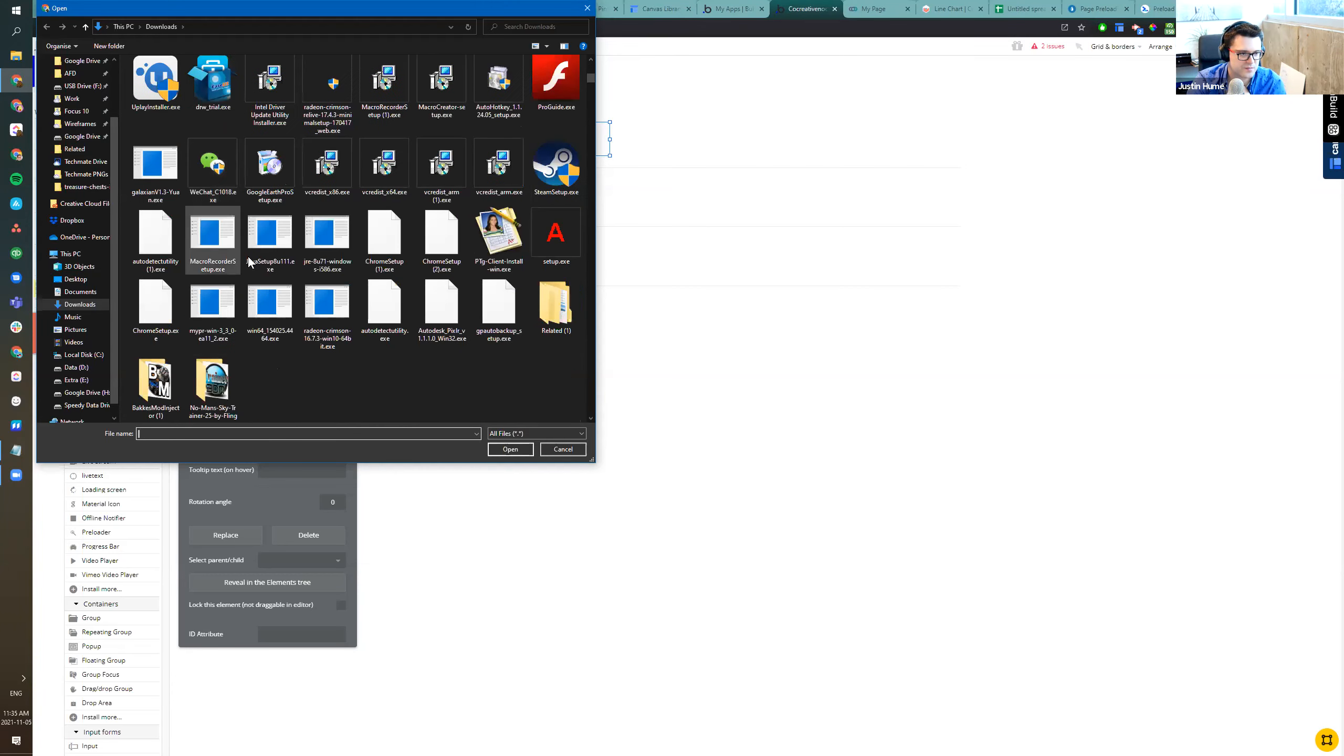
scroll(248, 256, "down", 5)
double_click(440, 348)
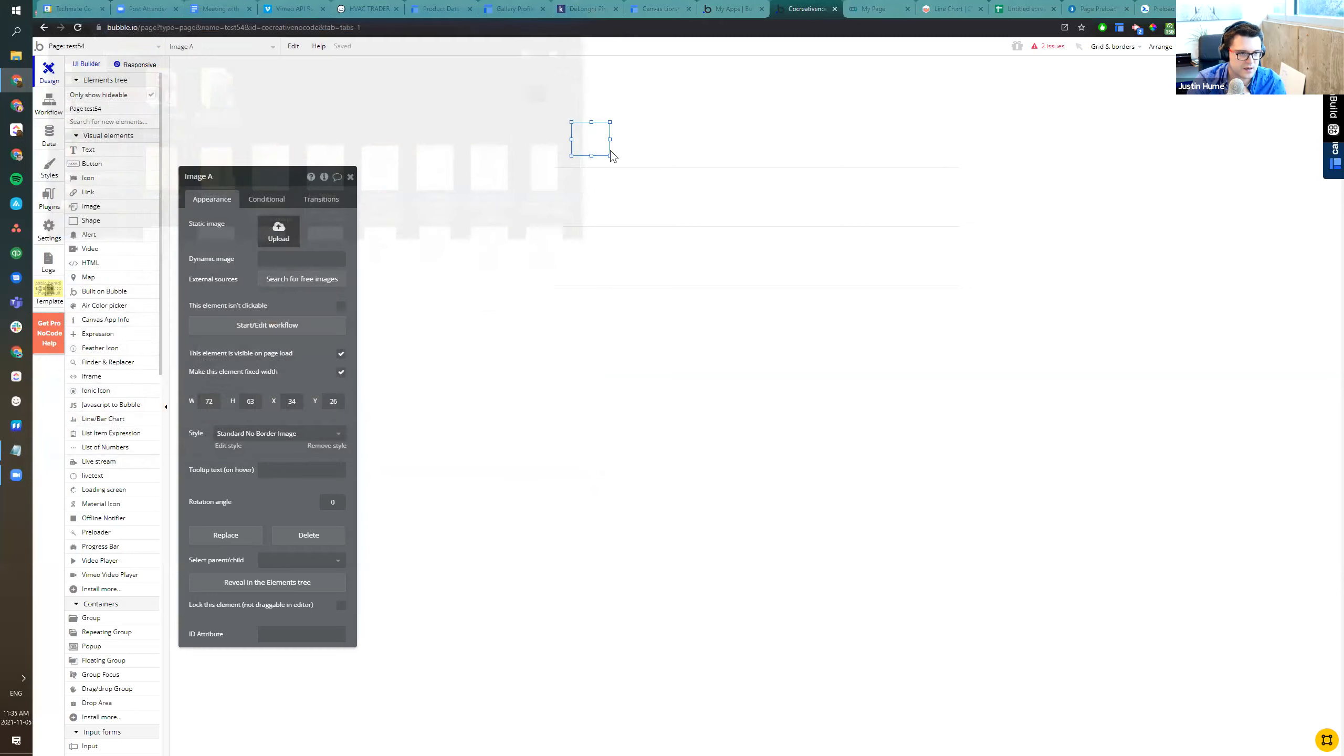
left_click_drag(595, 140, 587, 138)
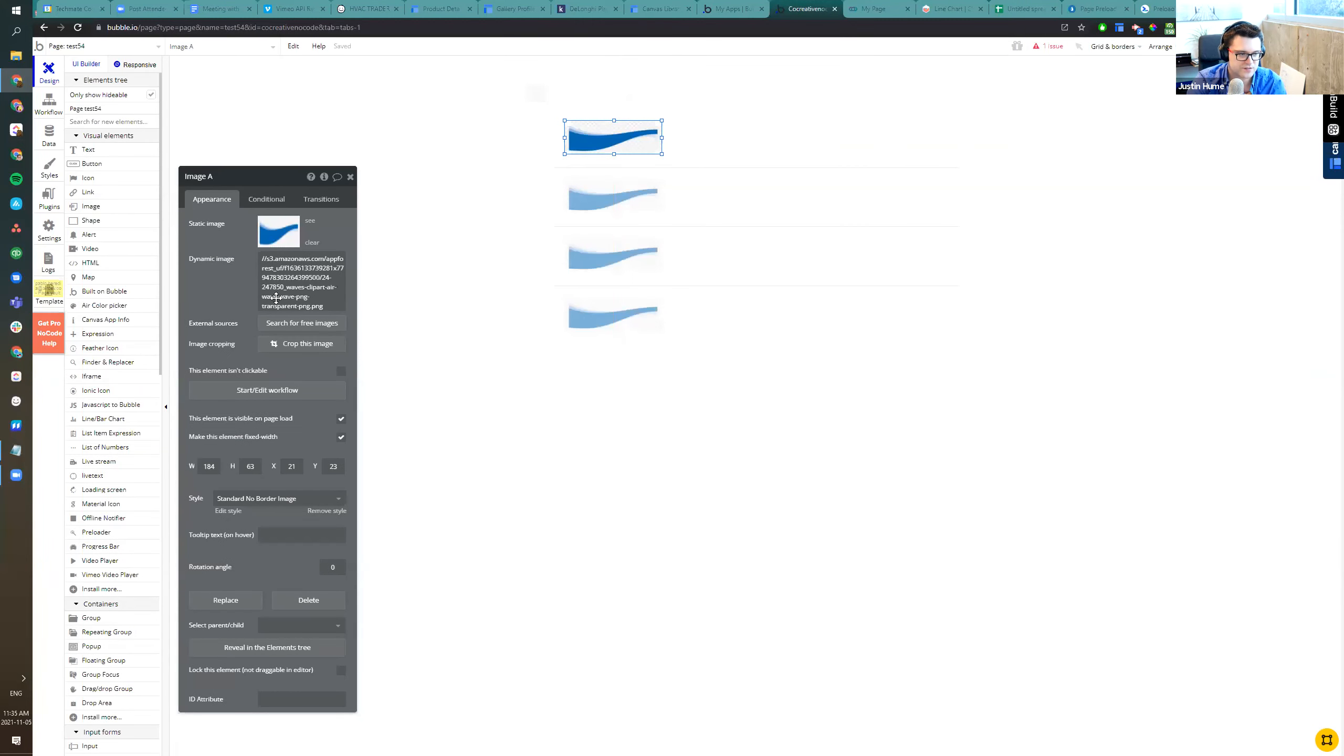
Add a text element about 524 by 32 beside the image in the first cell, reading "Test"
left_click(88, 149)
mouse_move(670, 124)
left_mouse_down()
mouse_move(884, 149)
mouse_move(947, 140)
left_mouse_up()
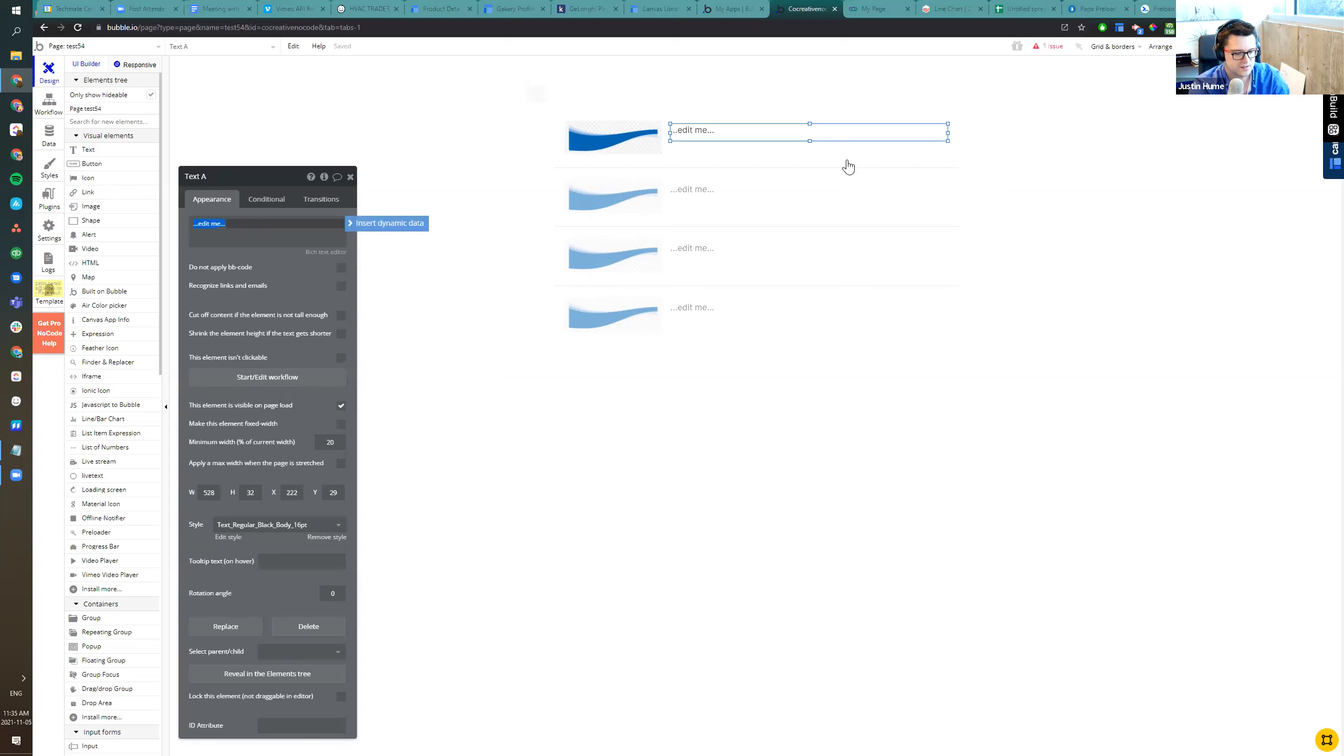
type("Test")
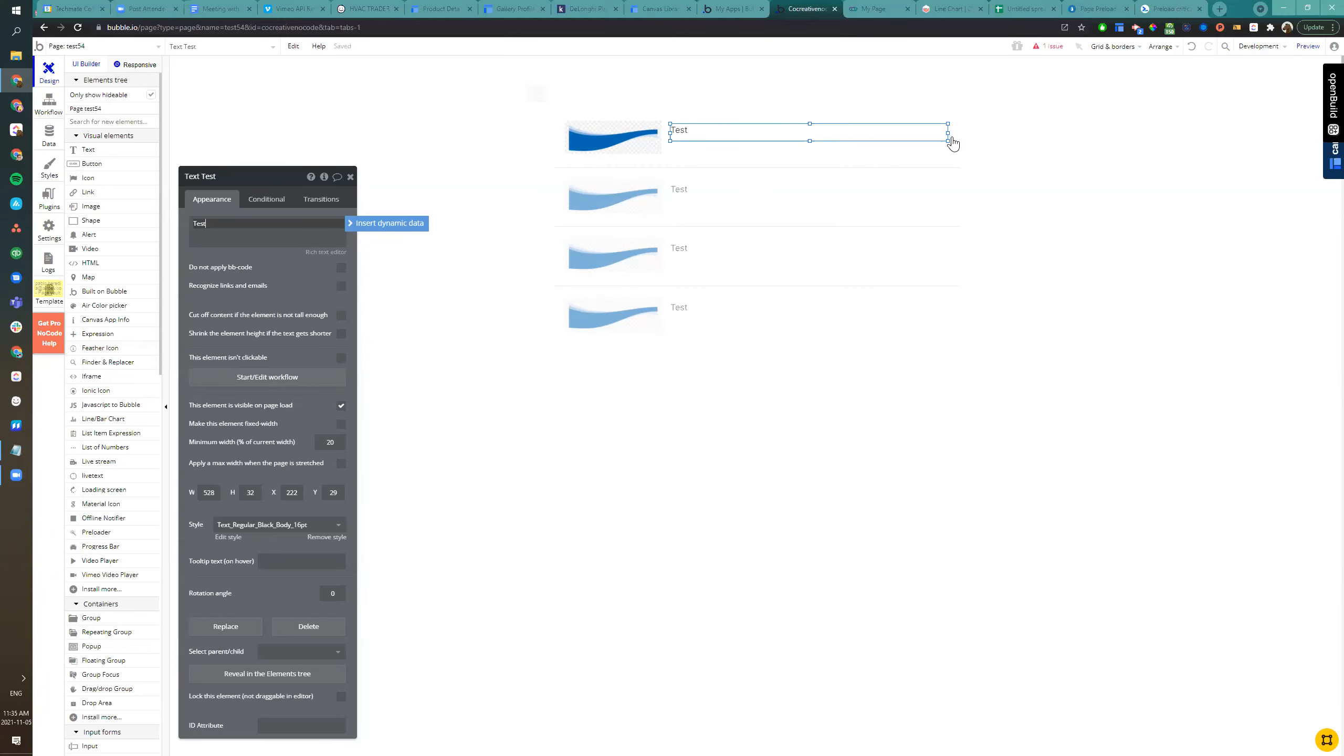
mouse_move(945, 133)
left_mouse_down()
mouse_move(726, 132)
mouse_move(945, 133)
left_mouse_up()
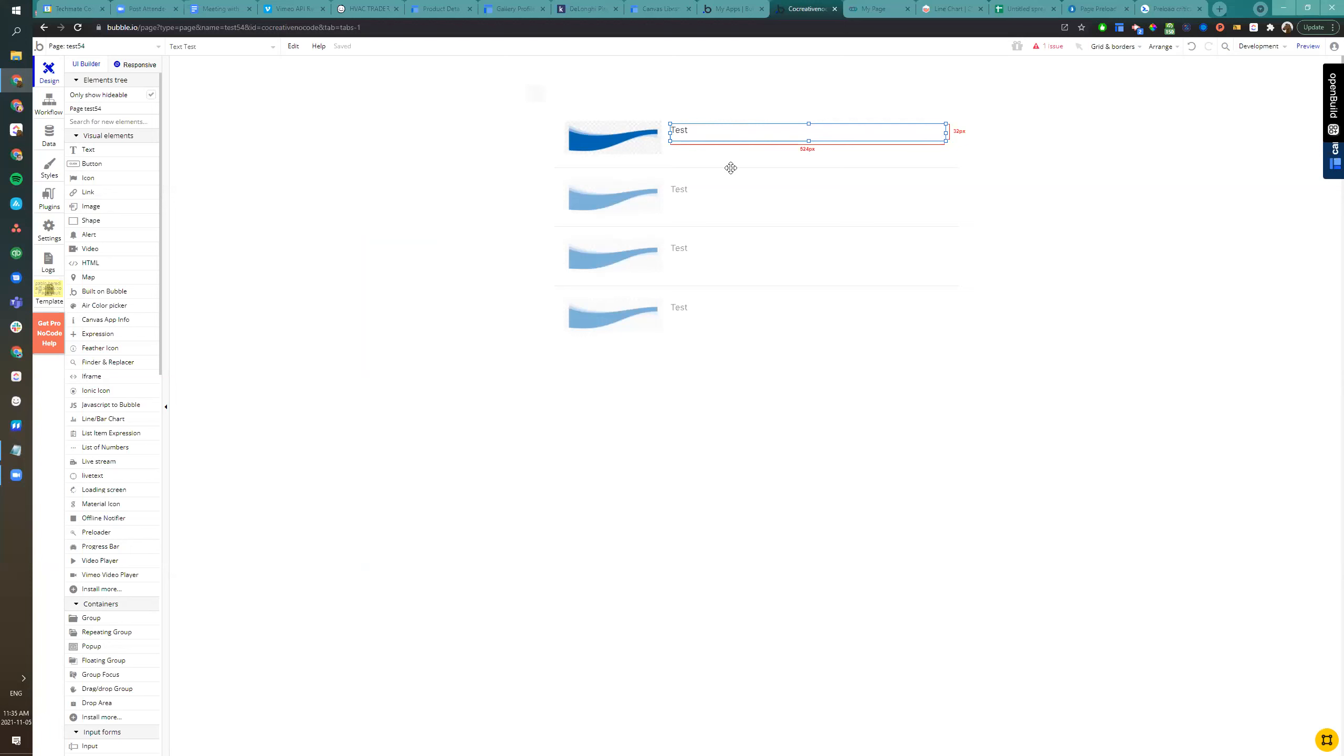
left_click(683, 180)
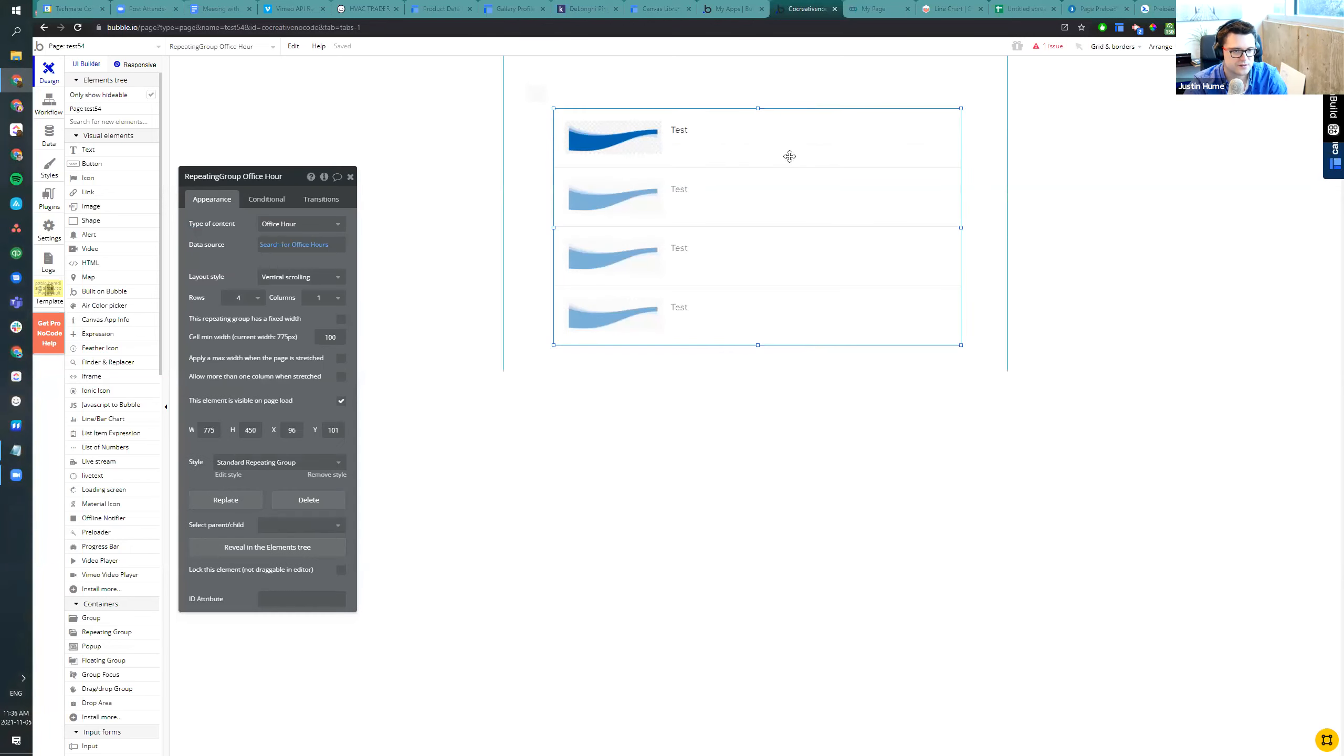
Reload the test54 preview page and return to the Bubble editor
key("ctrl+Tab")
key("ctrl+r")
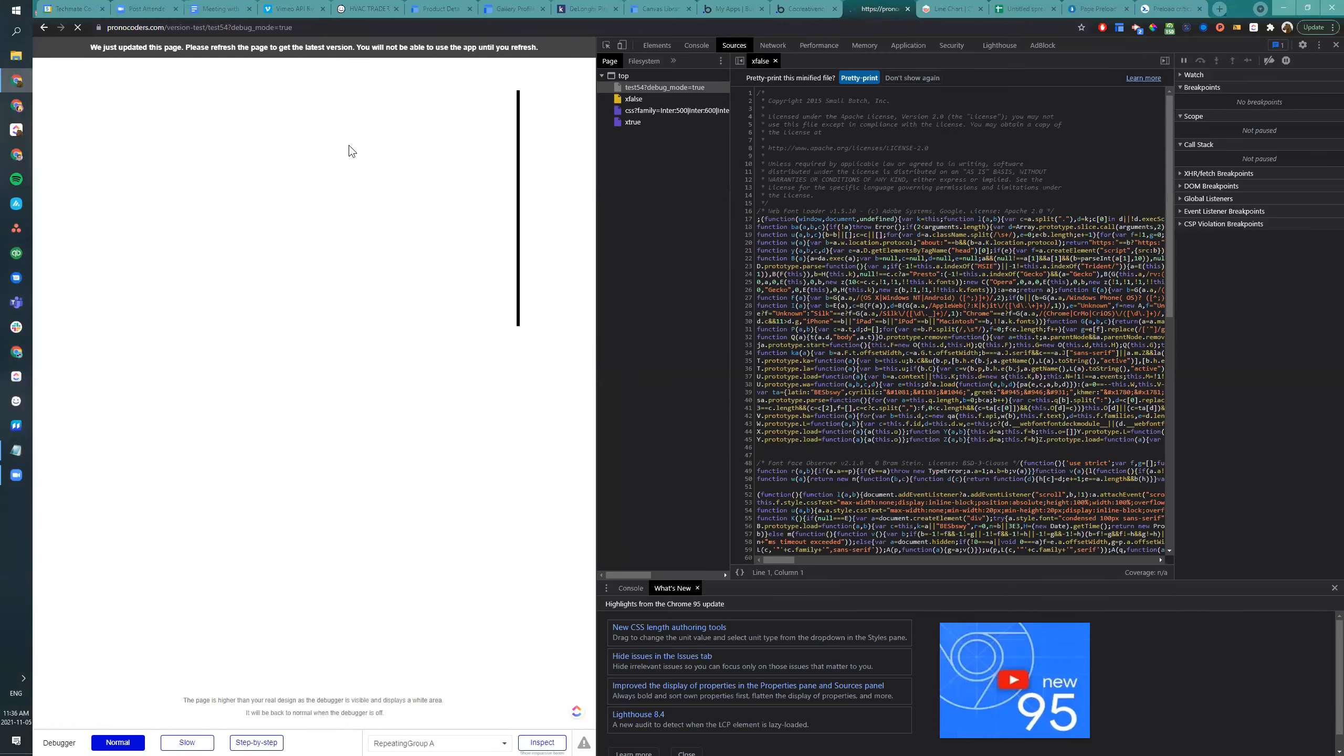
key("ctrl+shift+Tab")
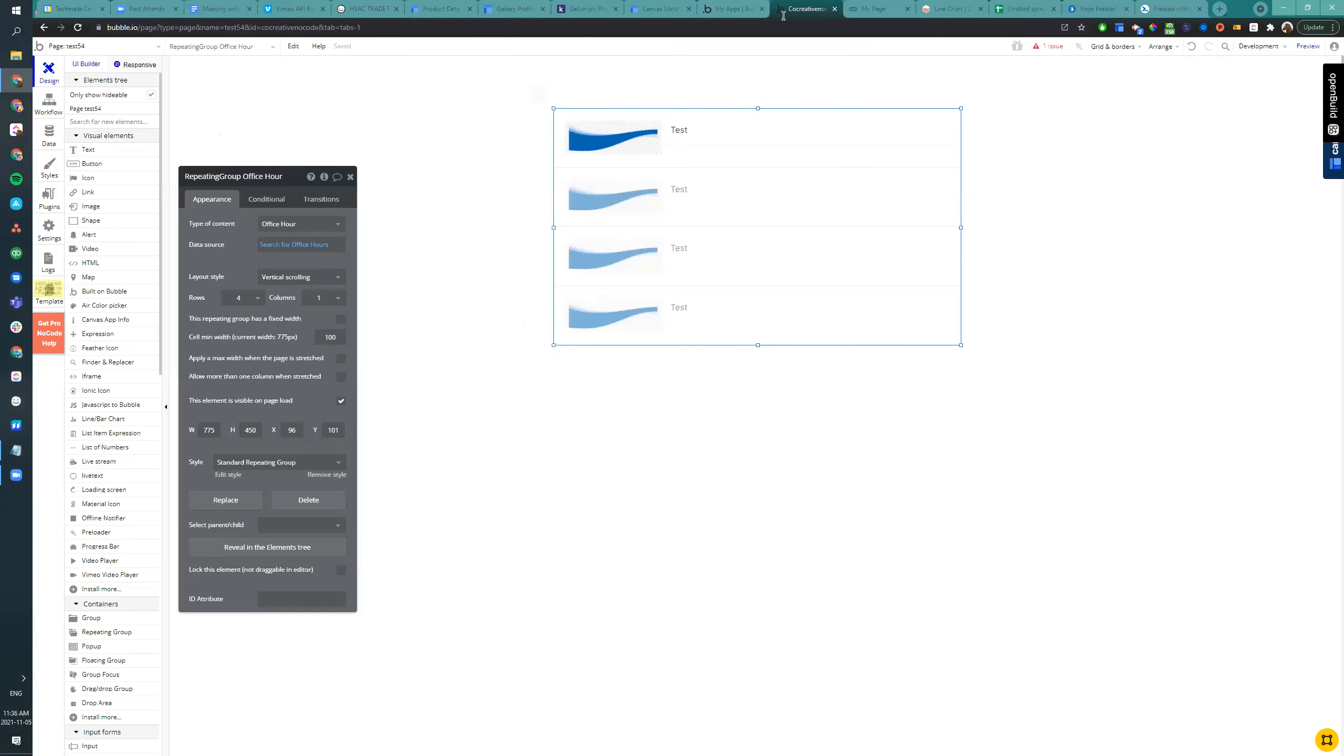
Compare the preloader's properties with the repeating group's and set the repeating group's ID attribute to "yes"
left_click(537, 92)
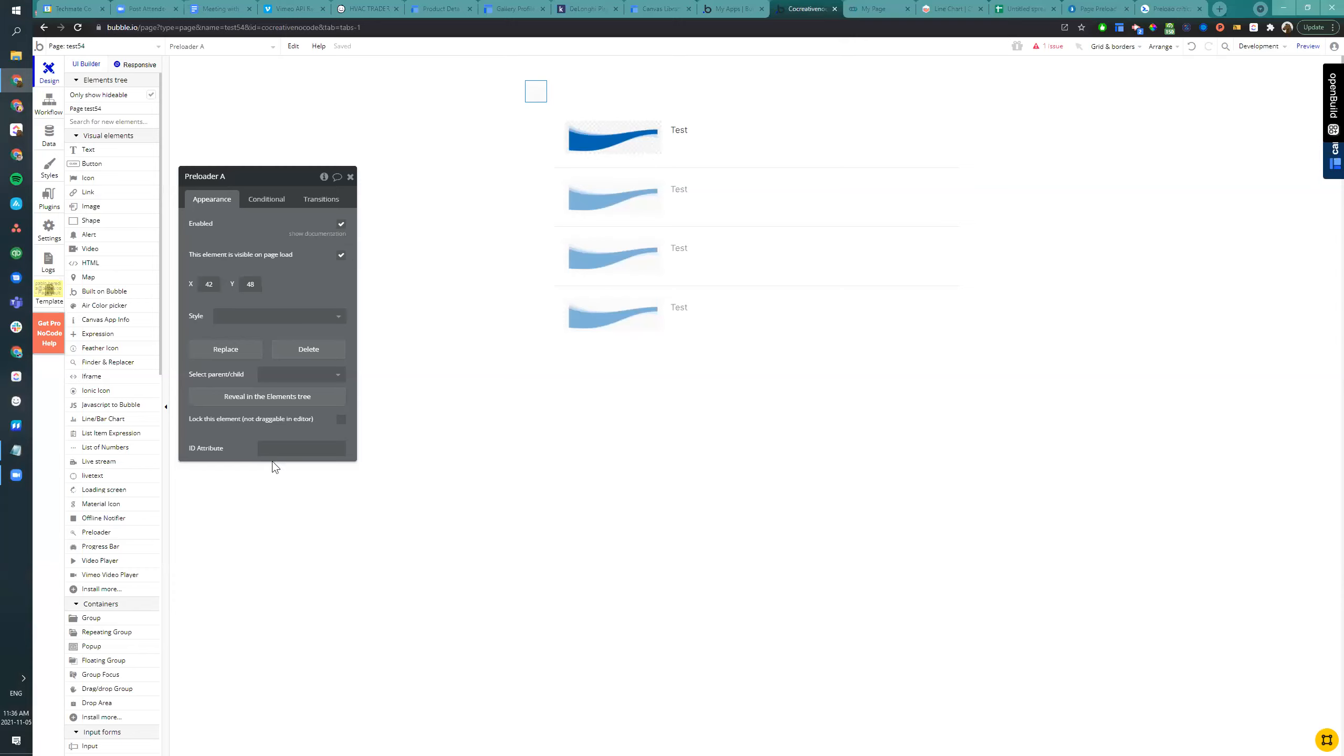
left_click(624, 265)
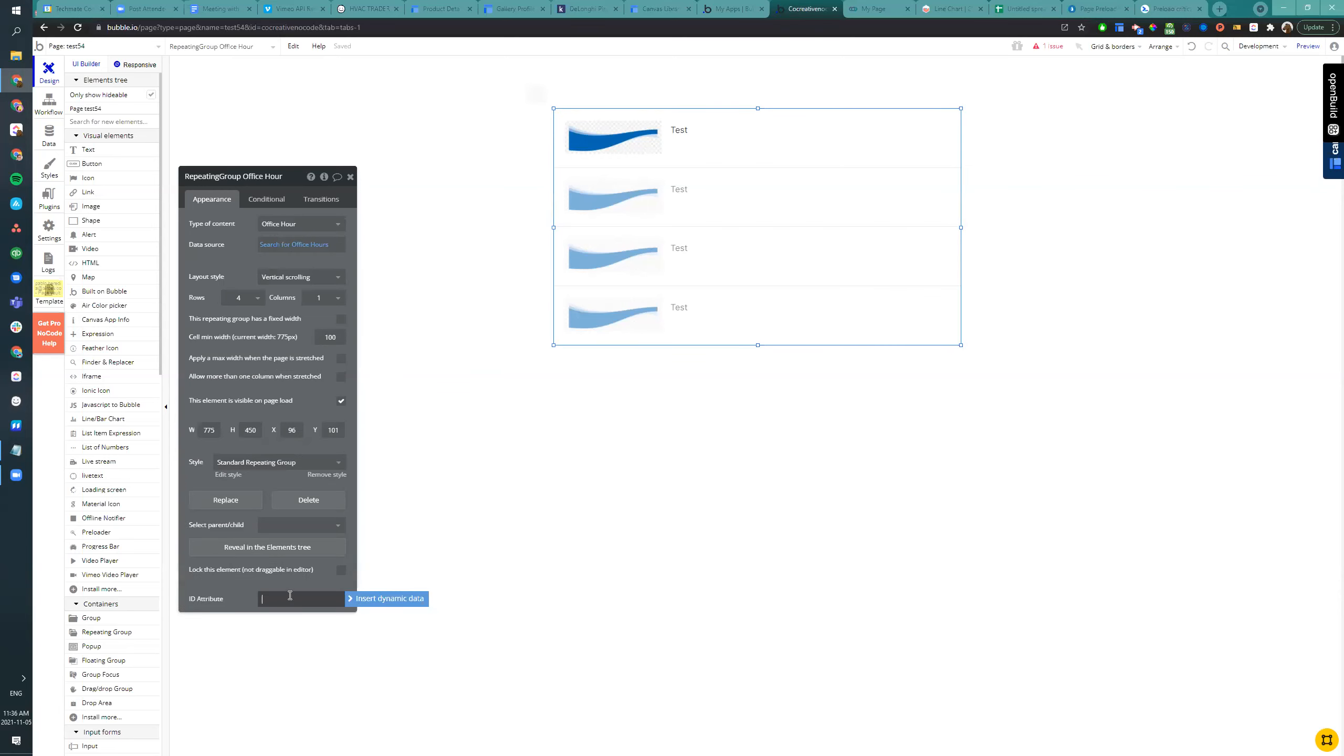
left_click(535, 91)
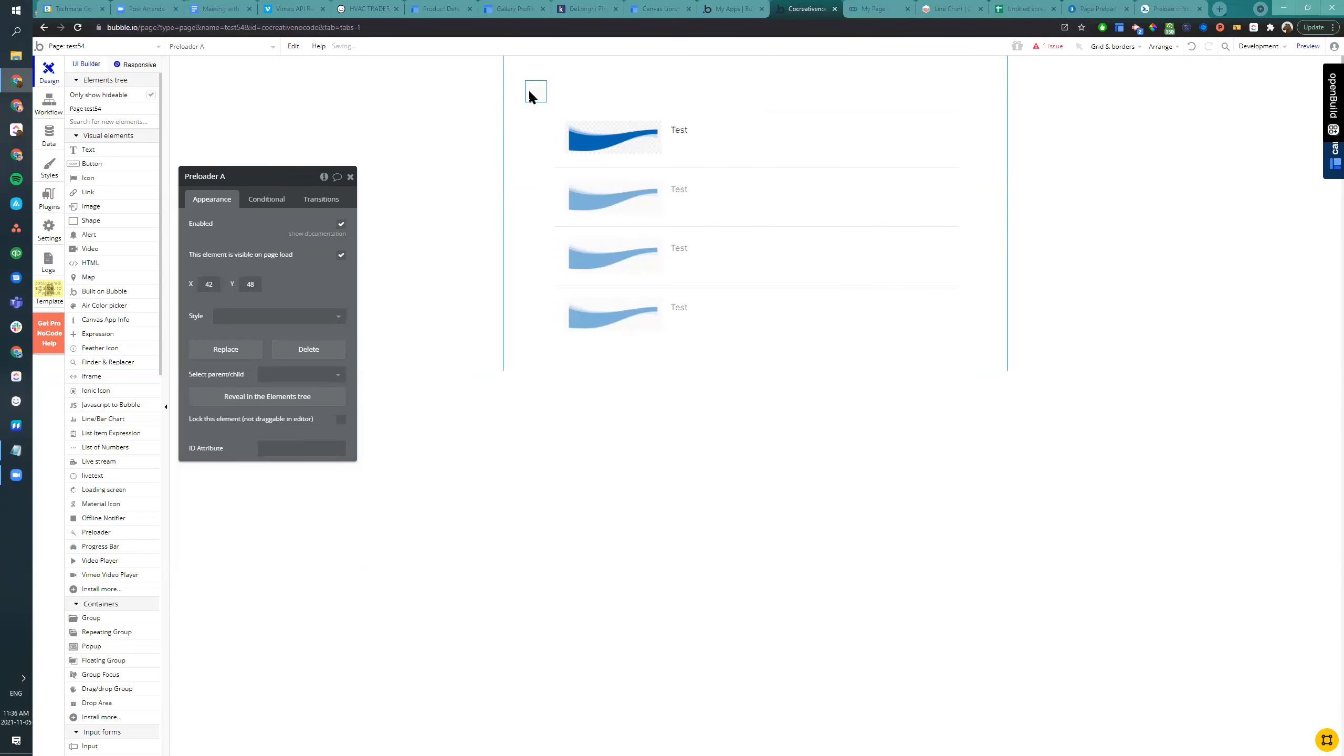
left_click(657, 267)
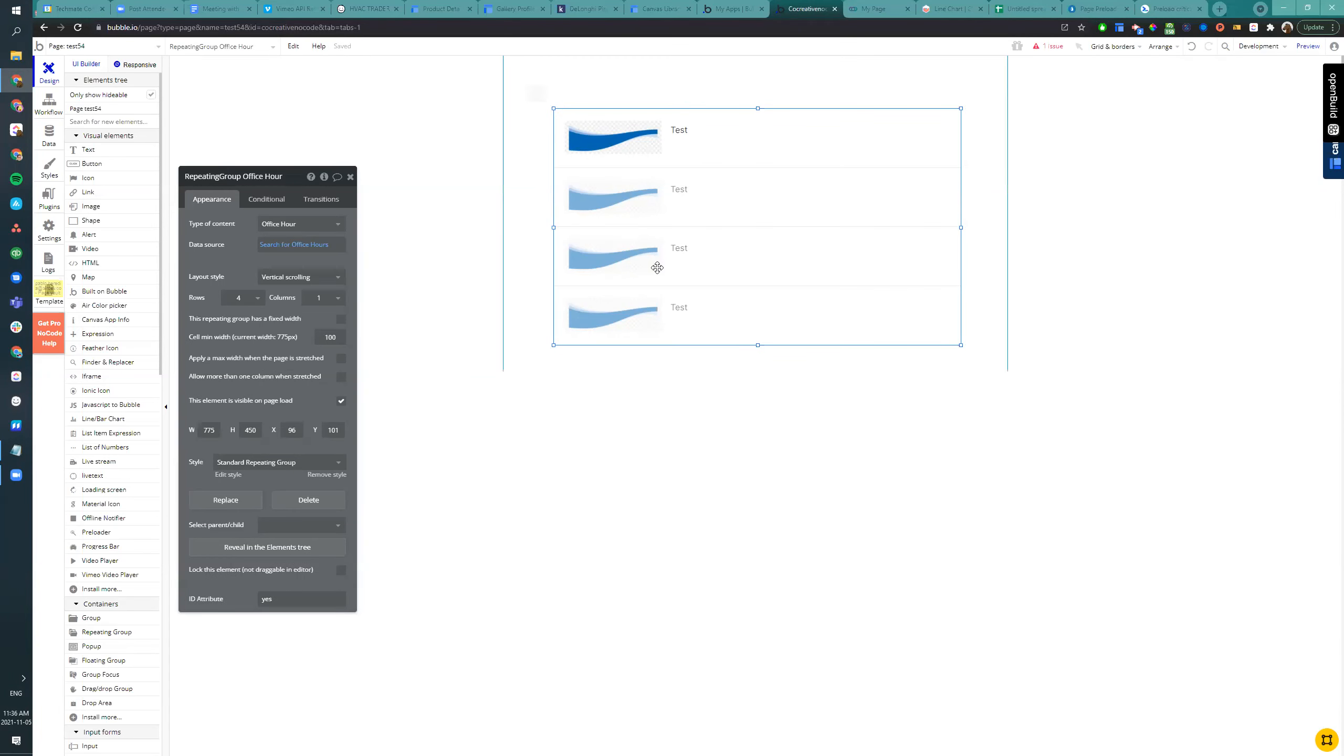
Look at the Page is loaded workflow and the Bubble My apps page, and return to the editor
left_click(43, 100)
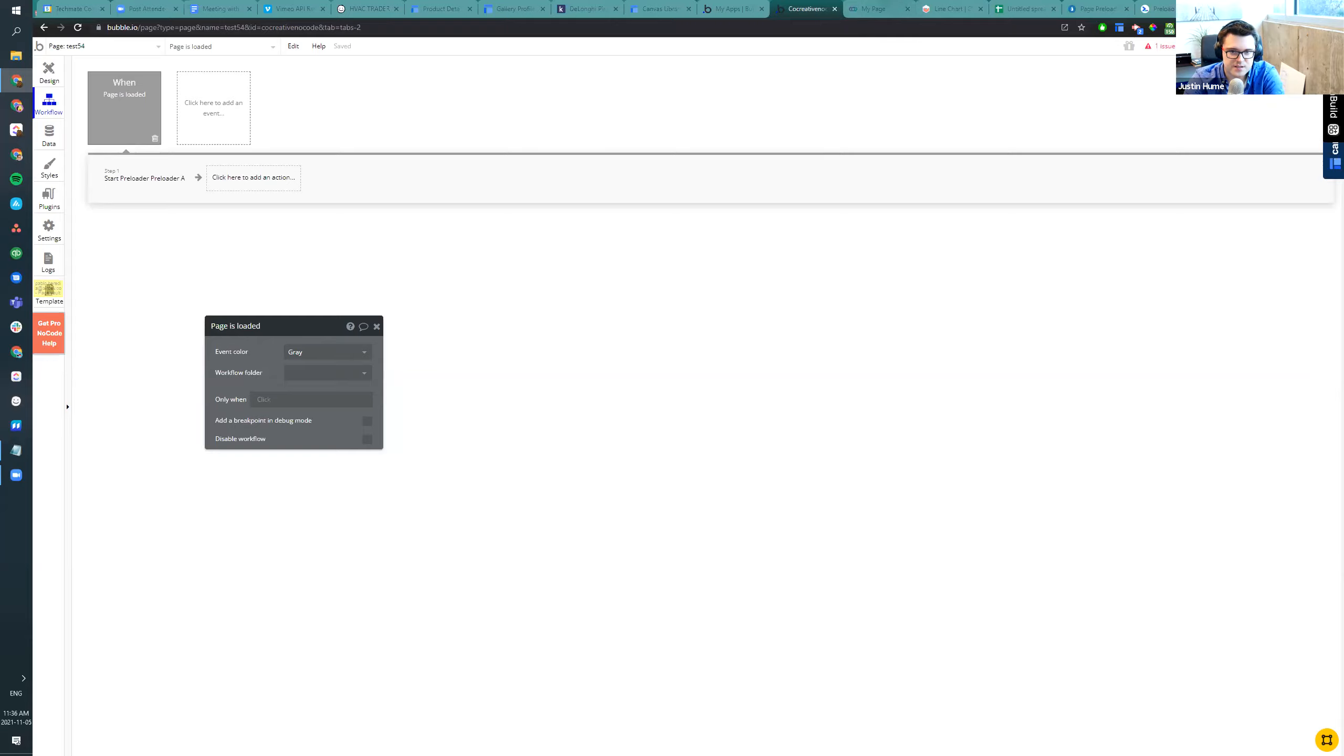
left_click(889, 7)
left_click(1149, 4)
left_click(1083, 4)
left_click(1027, 5)
left_click(948, 3)
left_click(878, 5)
left_click(804, 5)
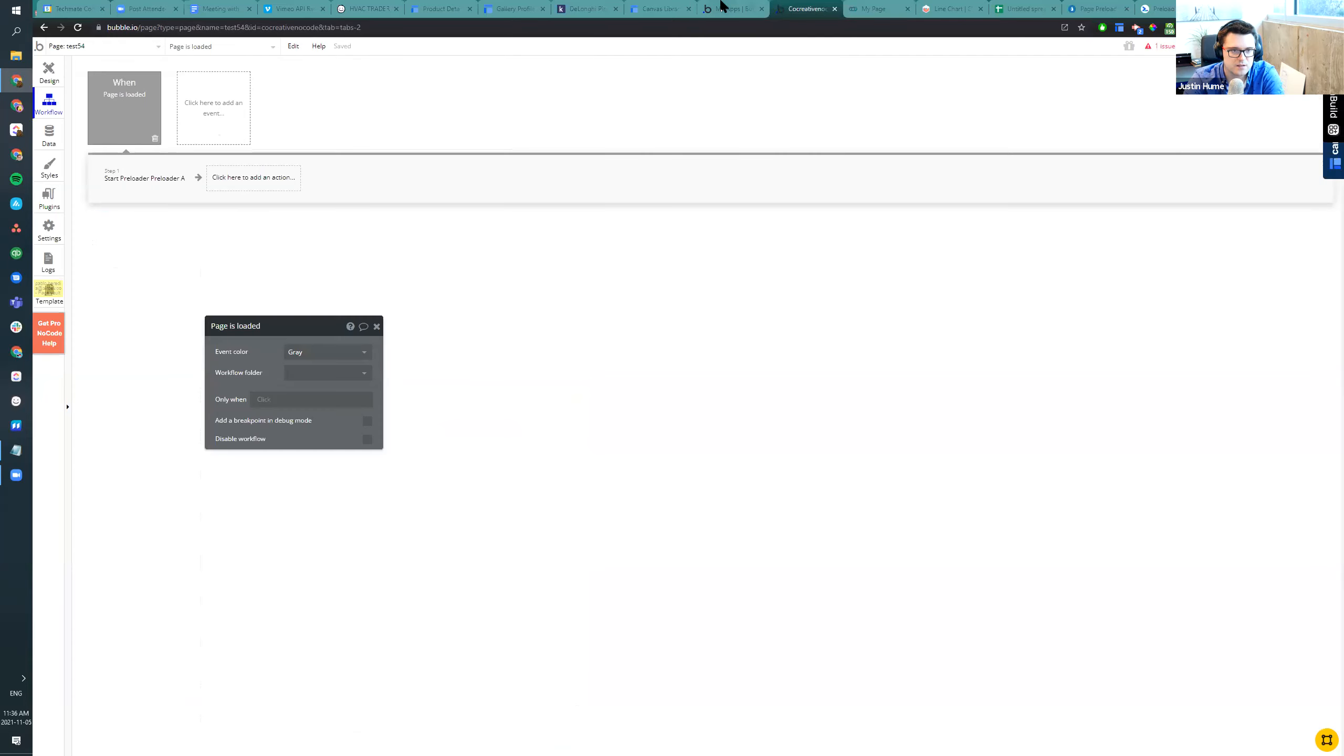
left_click(722, 7)
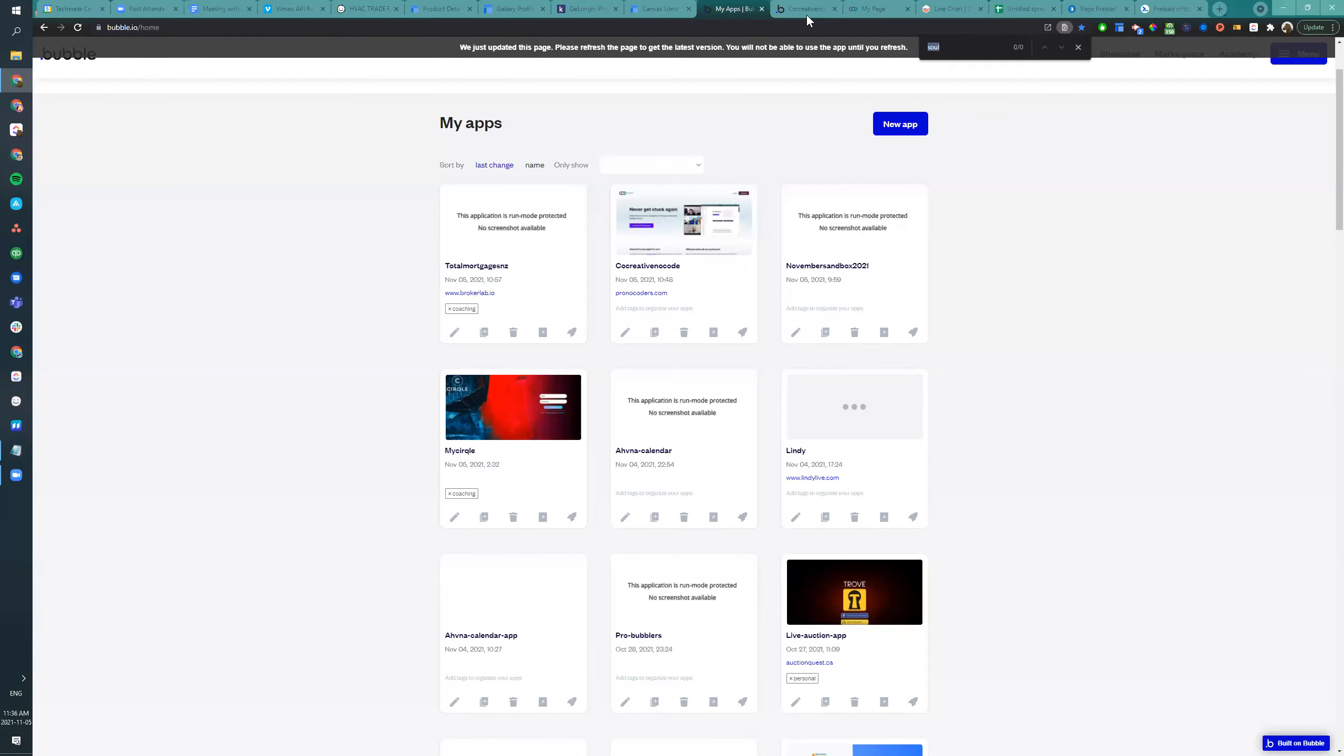
key("ctrl+Tab")
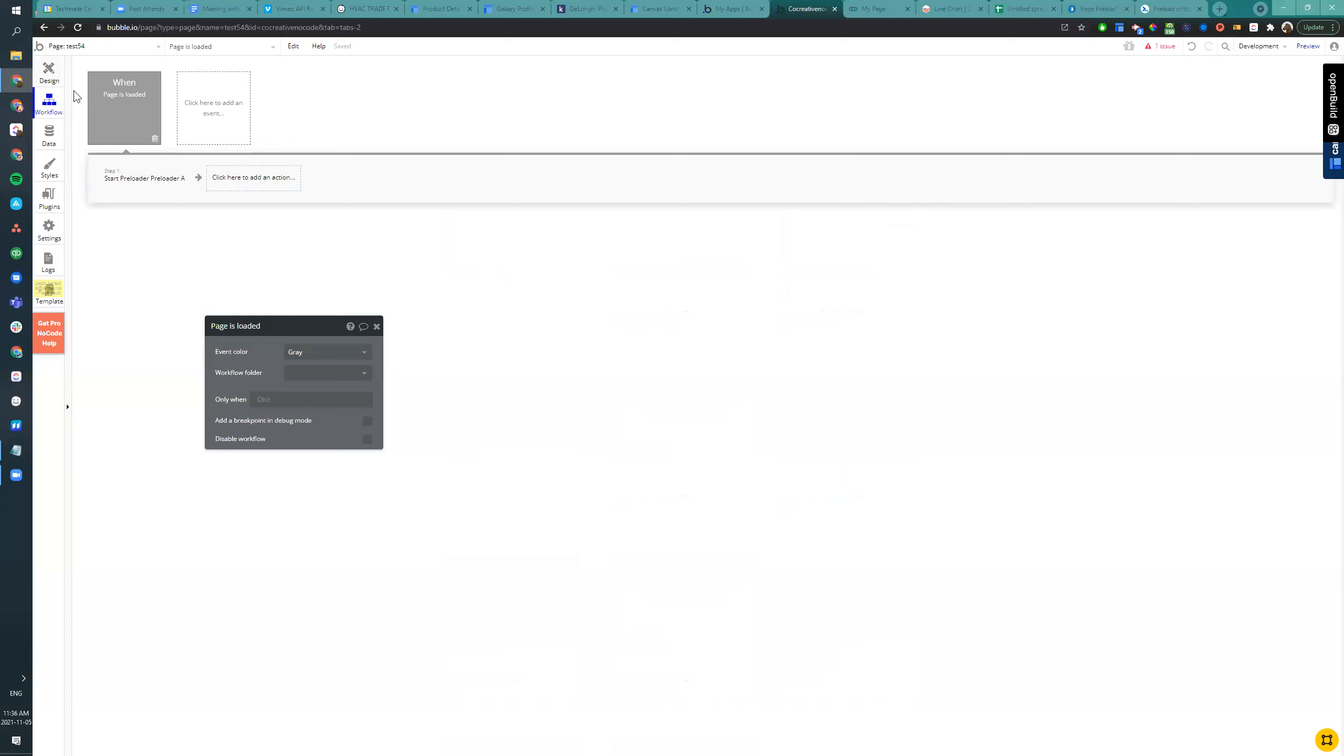
Widen the first cell's image to about 320, clear its wave picture and upload a Job Website screenshot from Downloads
left_click(48, 73)
left_click(611, 130)
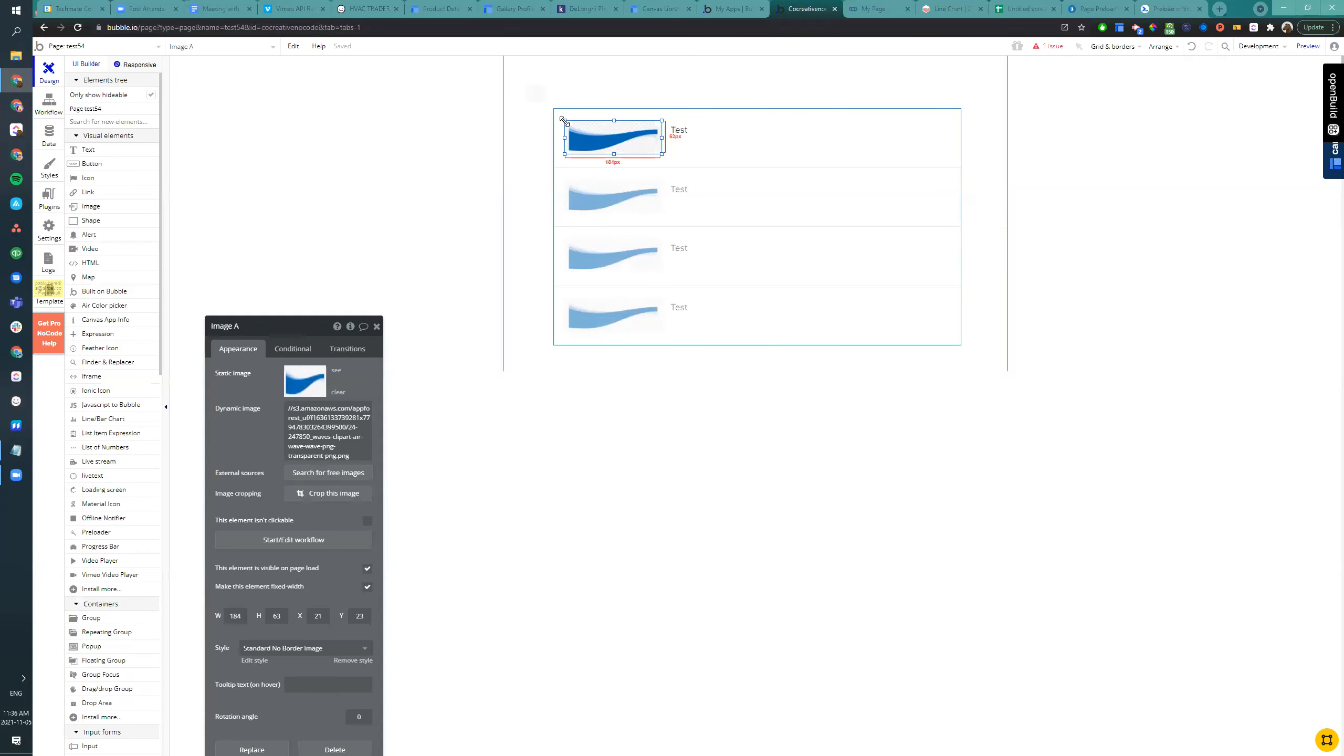
left_click(338, 392)
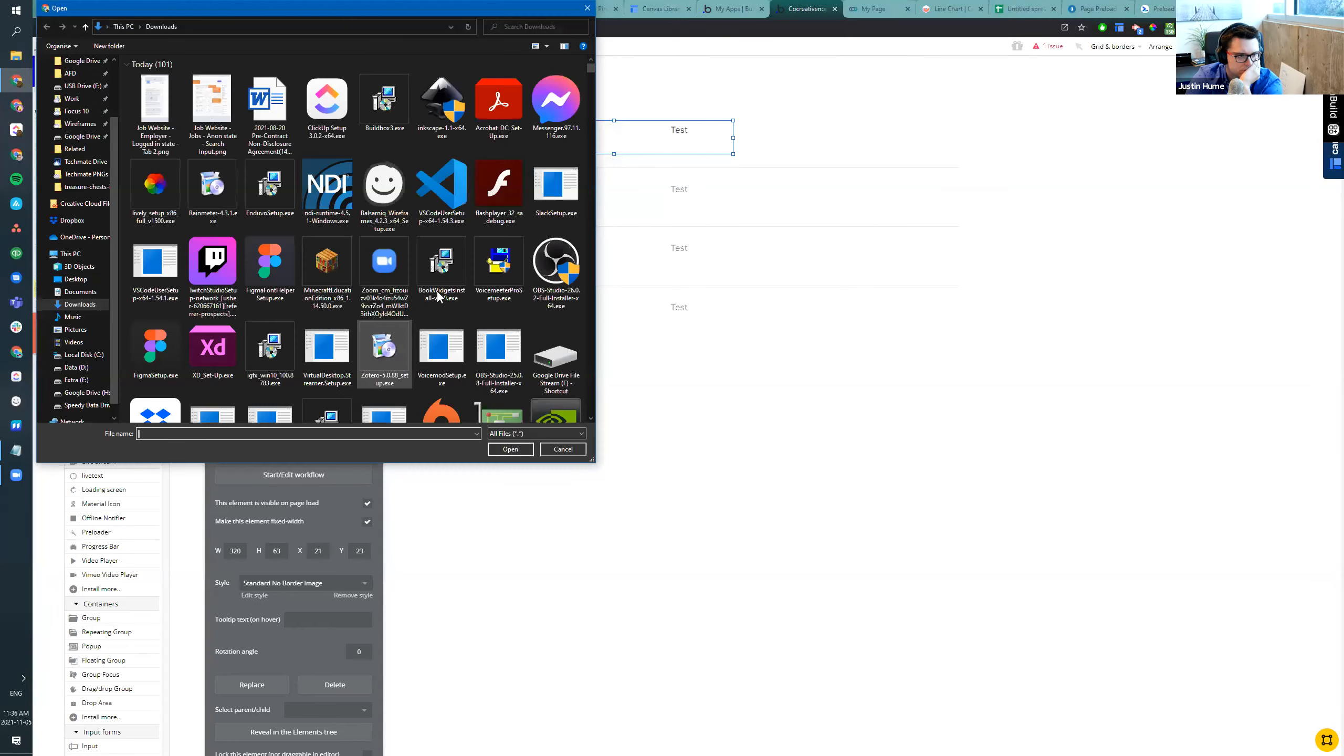
scroll(403, 398, "down", 10)
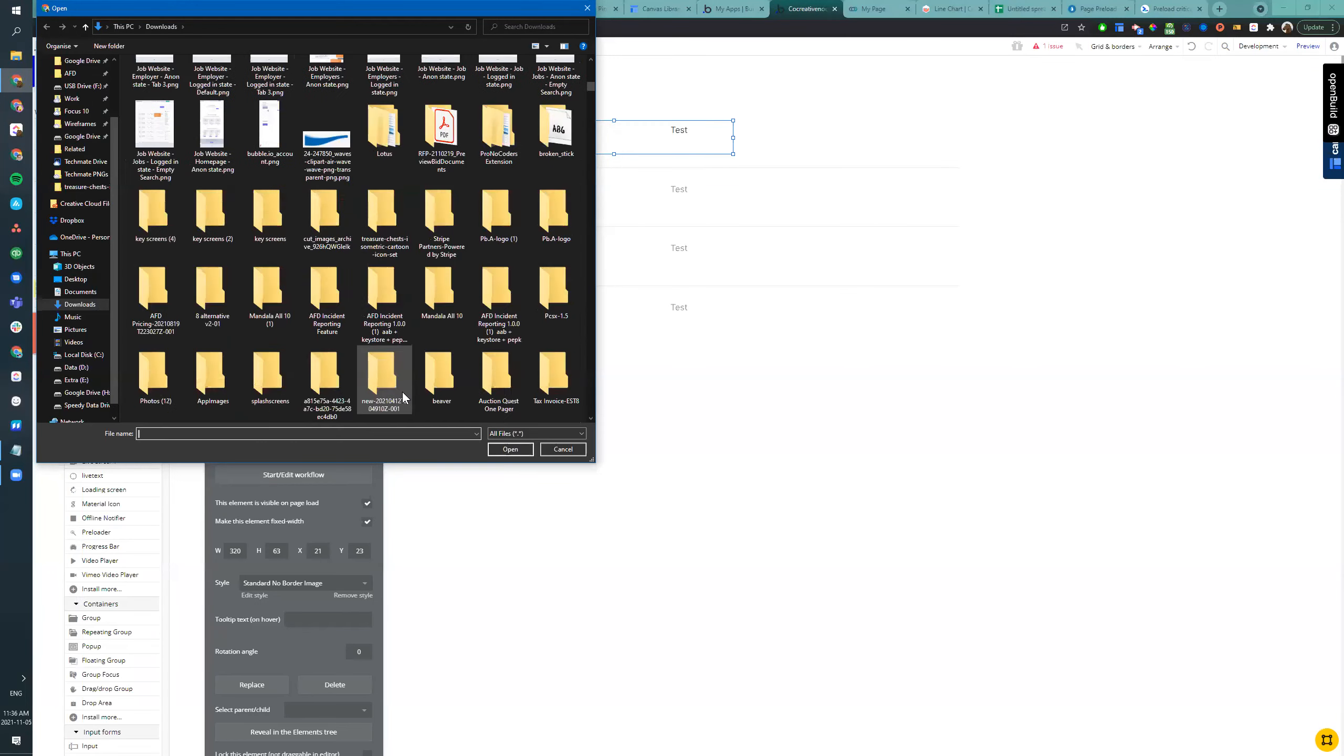
double_click(238, 140)
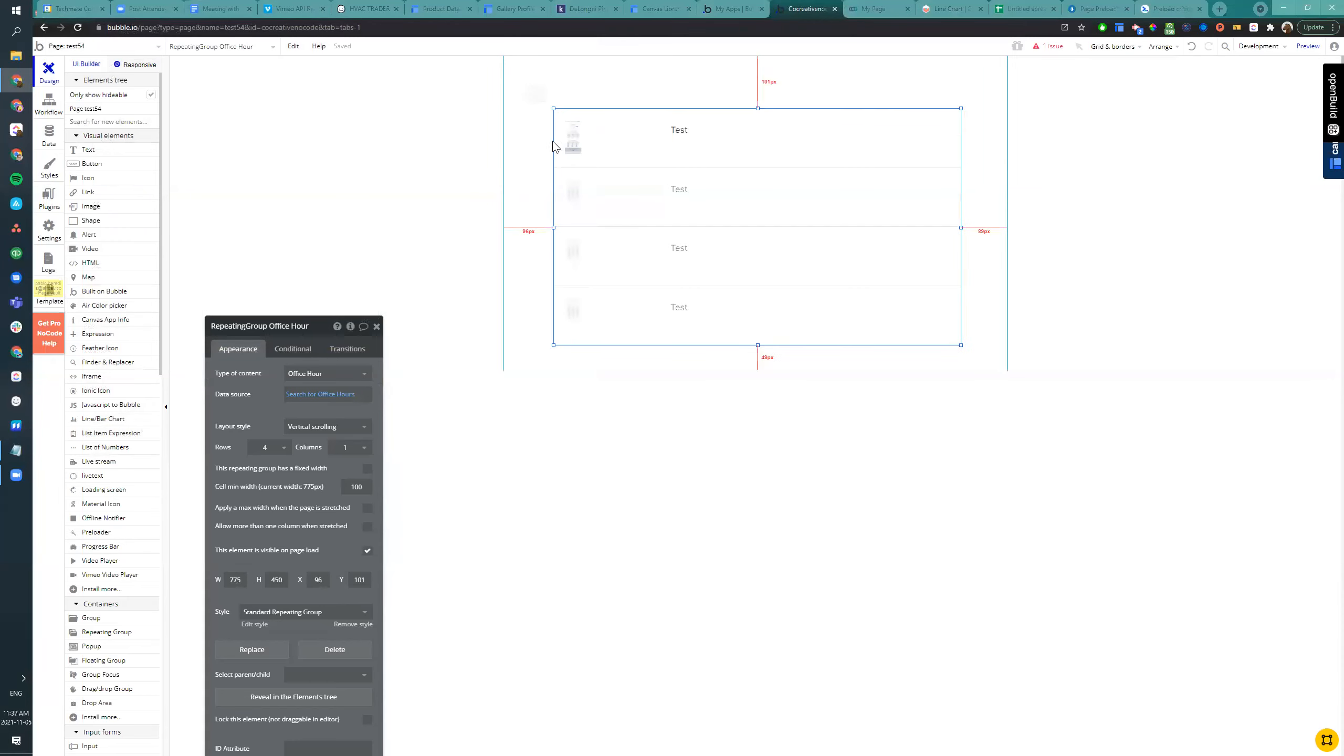
Move the Test text beside the narrow image at about X 70, Y 23, and shift the repeating group slightly
left_click(571, 139)
left_click_drag(674, 127, 595, 123)
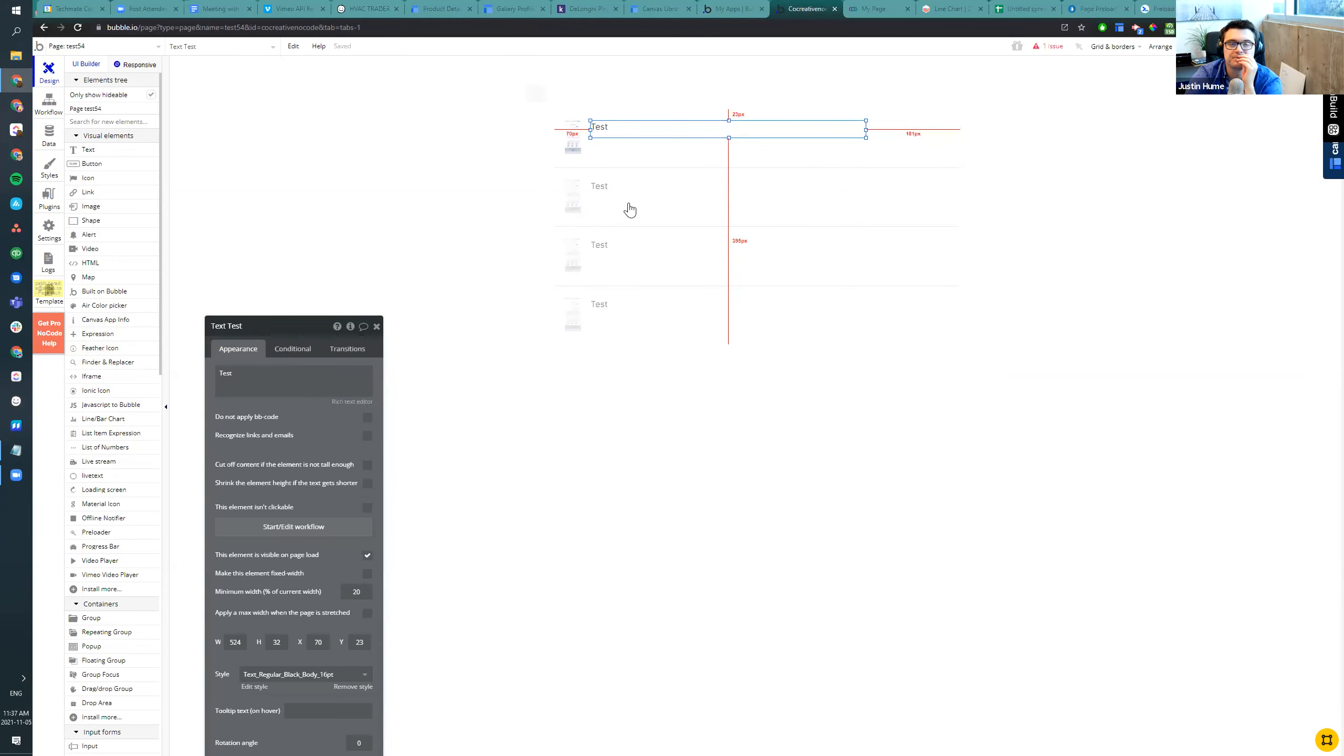
left_click(733, 215)
left_click_drag(729, 215, 735, 224)
left_click(336, 172)
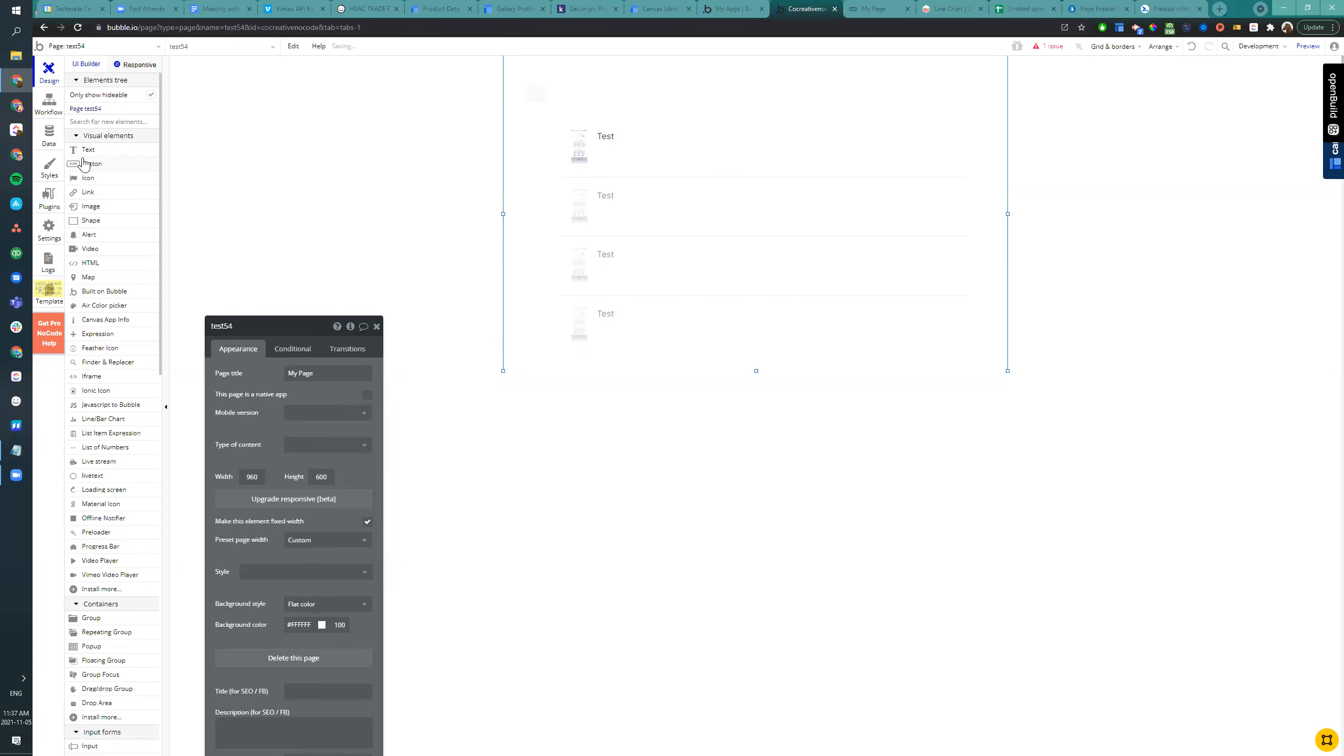
Examine the Content Preloader plugin's settings, try to uninstall the plugin, and choose to keep it
left_click(49, 136)
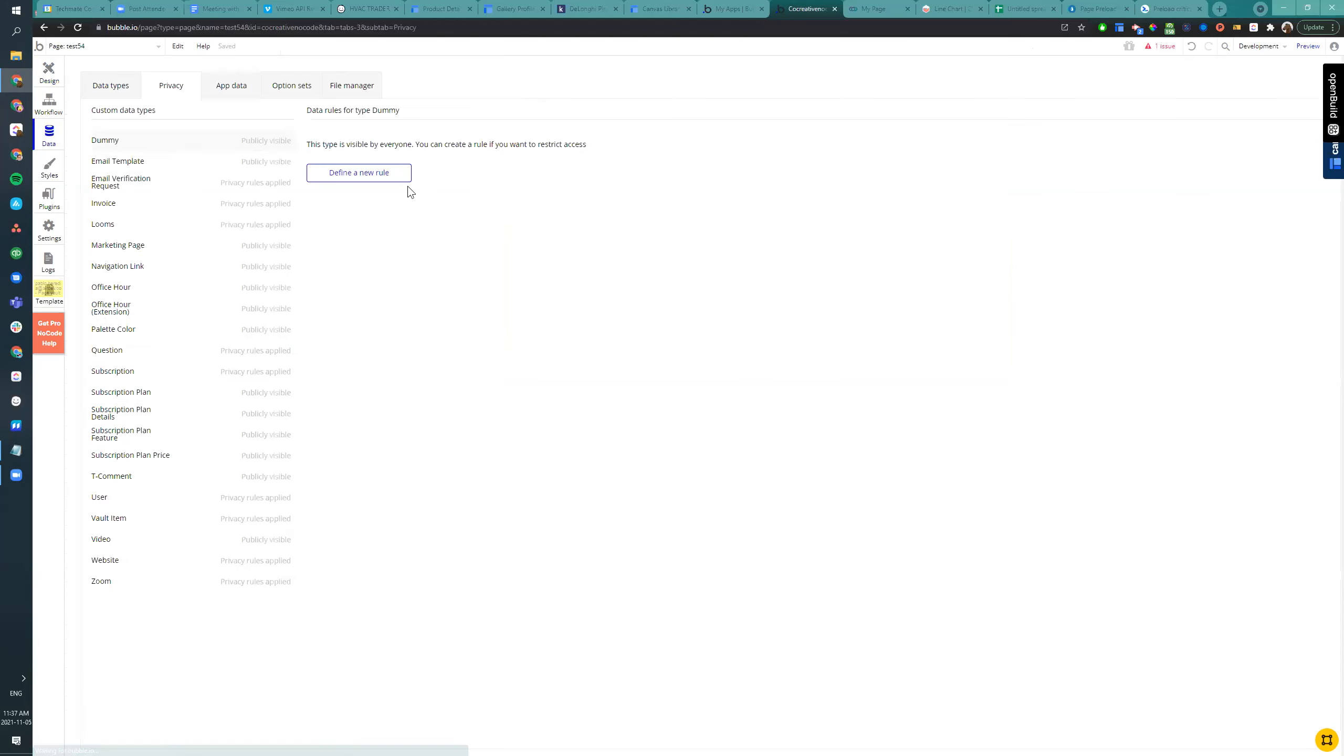
left_click(98, 88)
left_click(49, 228)
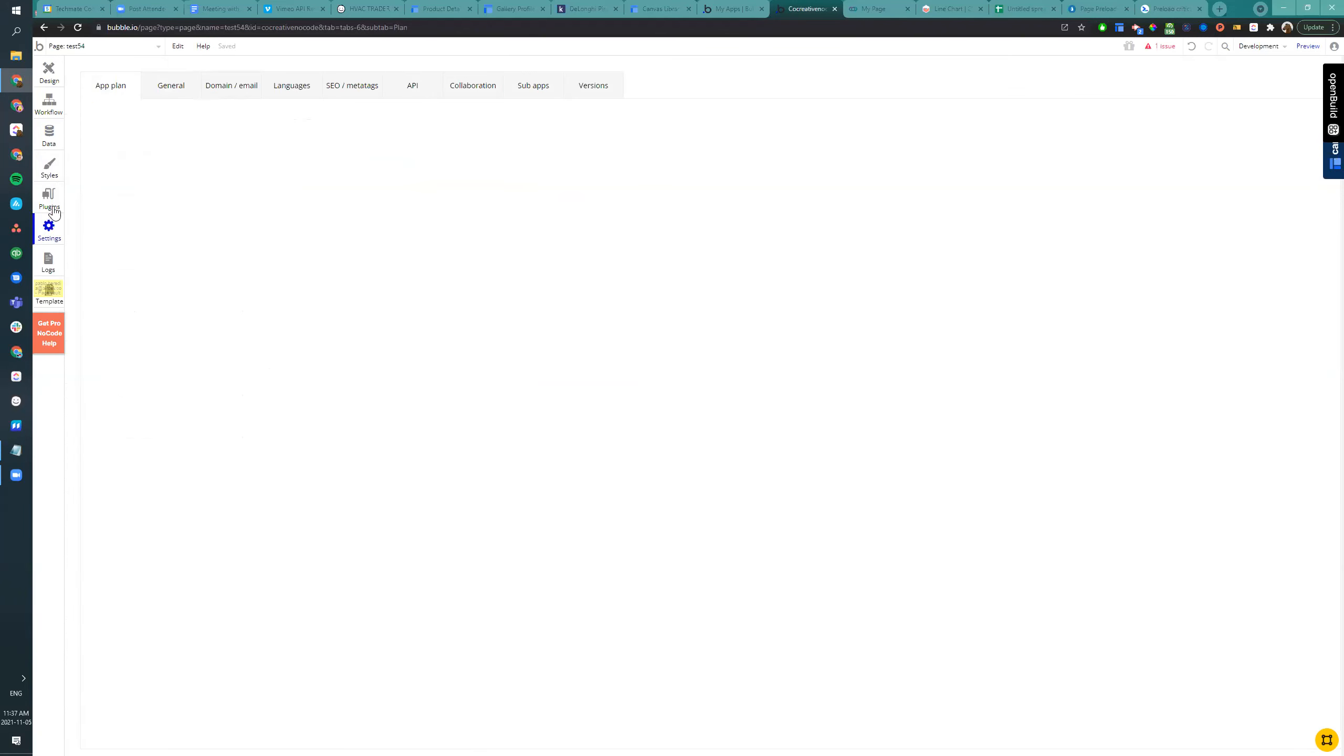
left_click(50, 200)
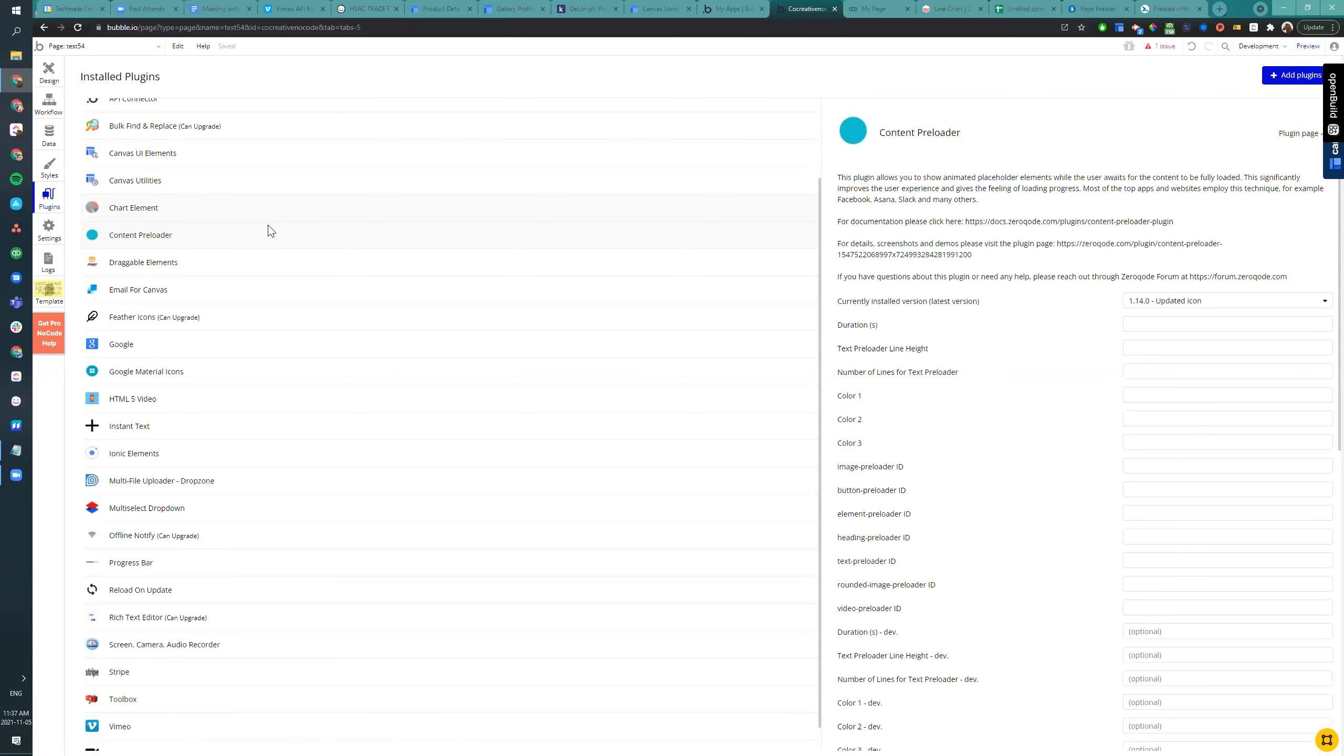
scroll(927, 327, "down", 10)
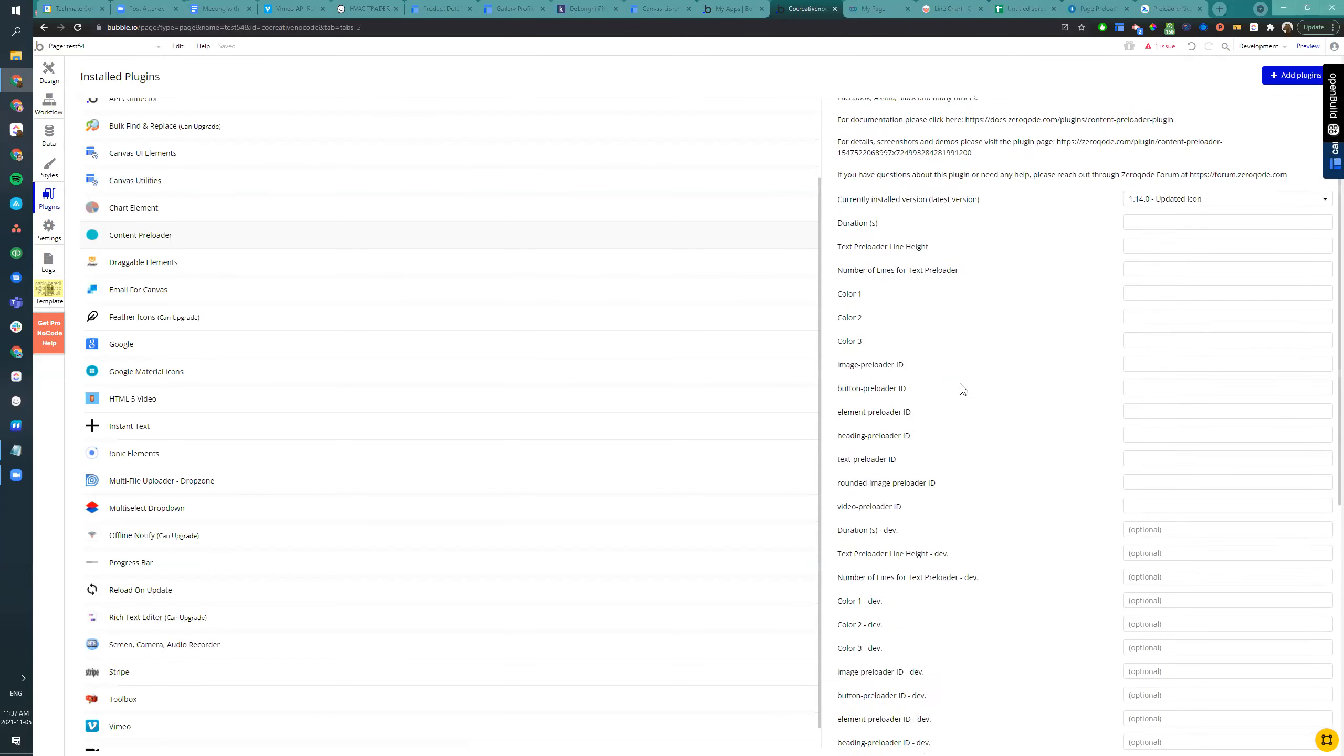
left_click(865, 478)
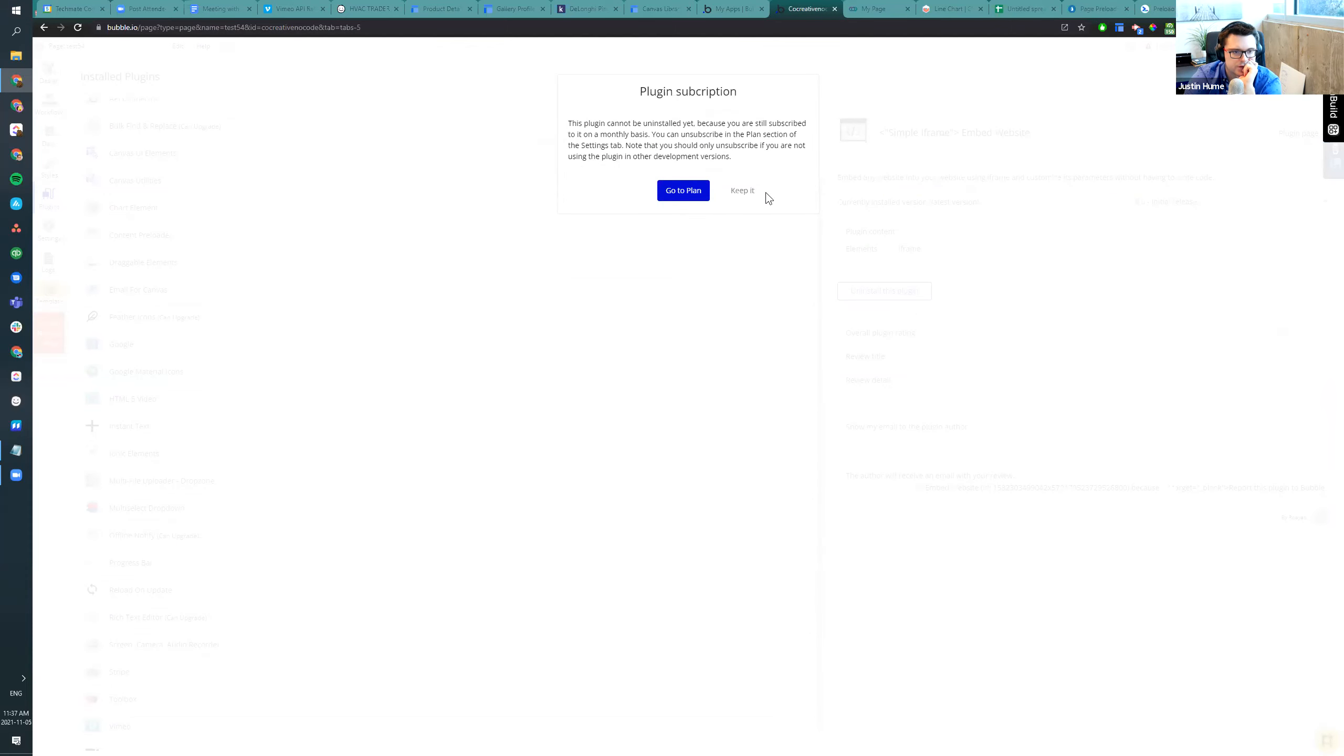
left_click(742, 190)
Delete the Office Hour repeating group and the preloader element from the test54 page
left_click(49, 73)
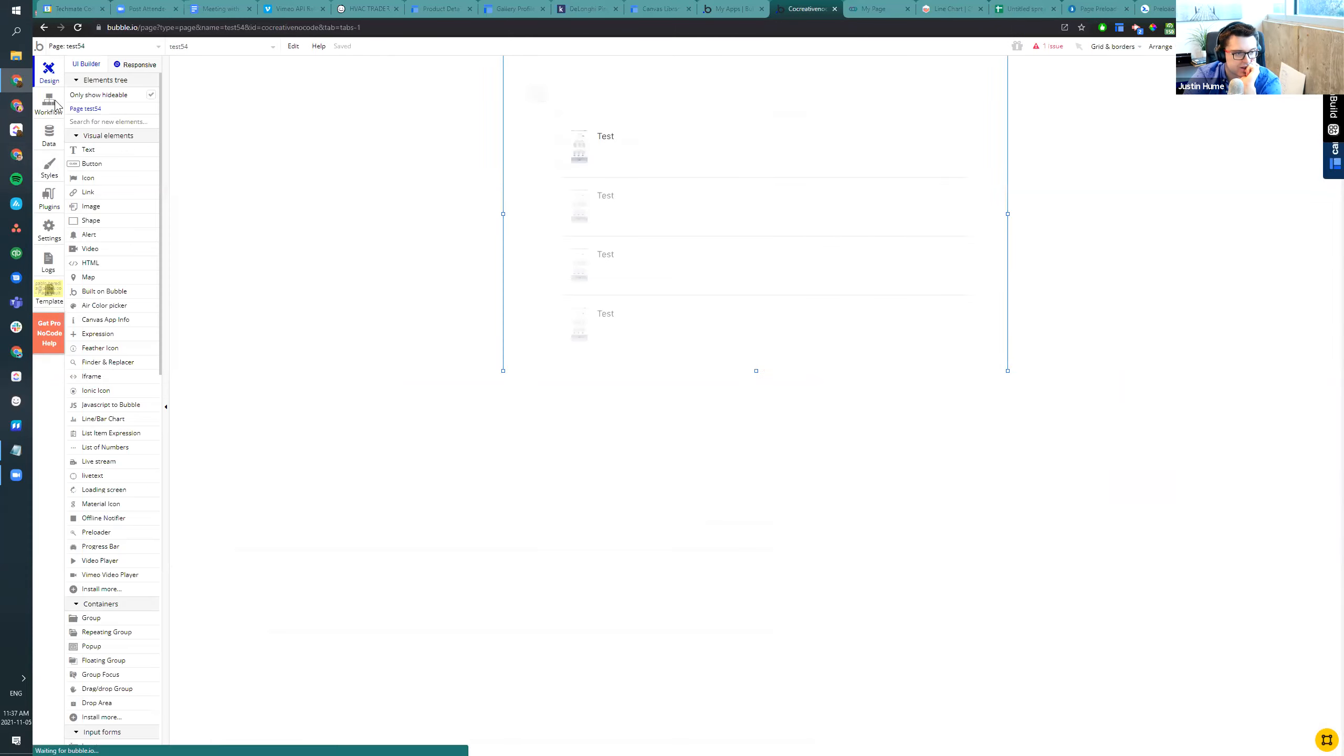
left_click(708, 169)
key("Delete")
left_click(537, 96)
key("Delete")
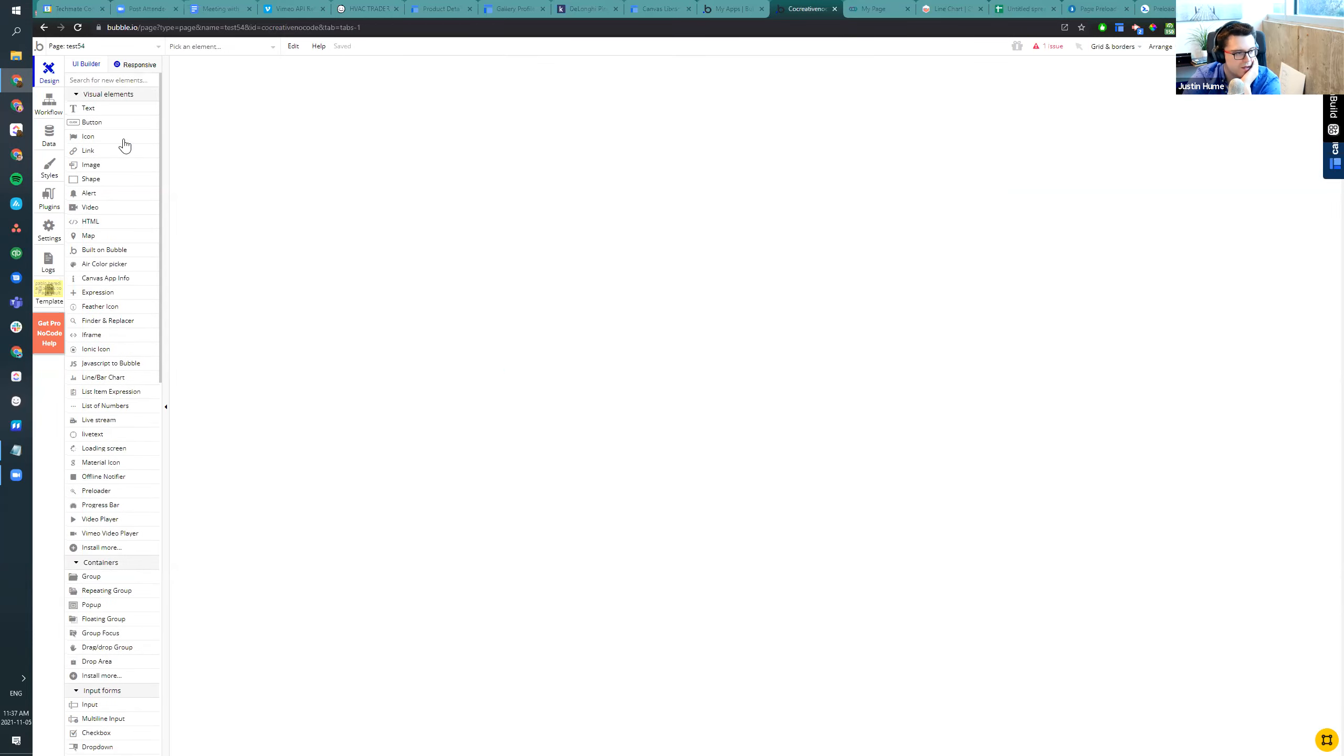
Look through the workflow, data and settings sections of the app, ending at the installed plugins list
left_click(43, 109)
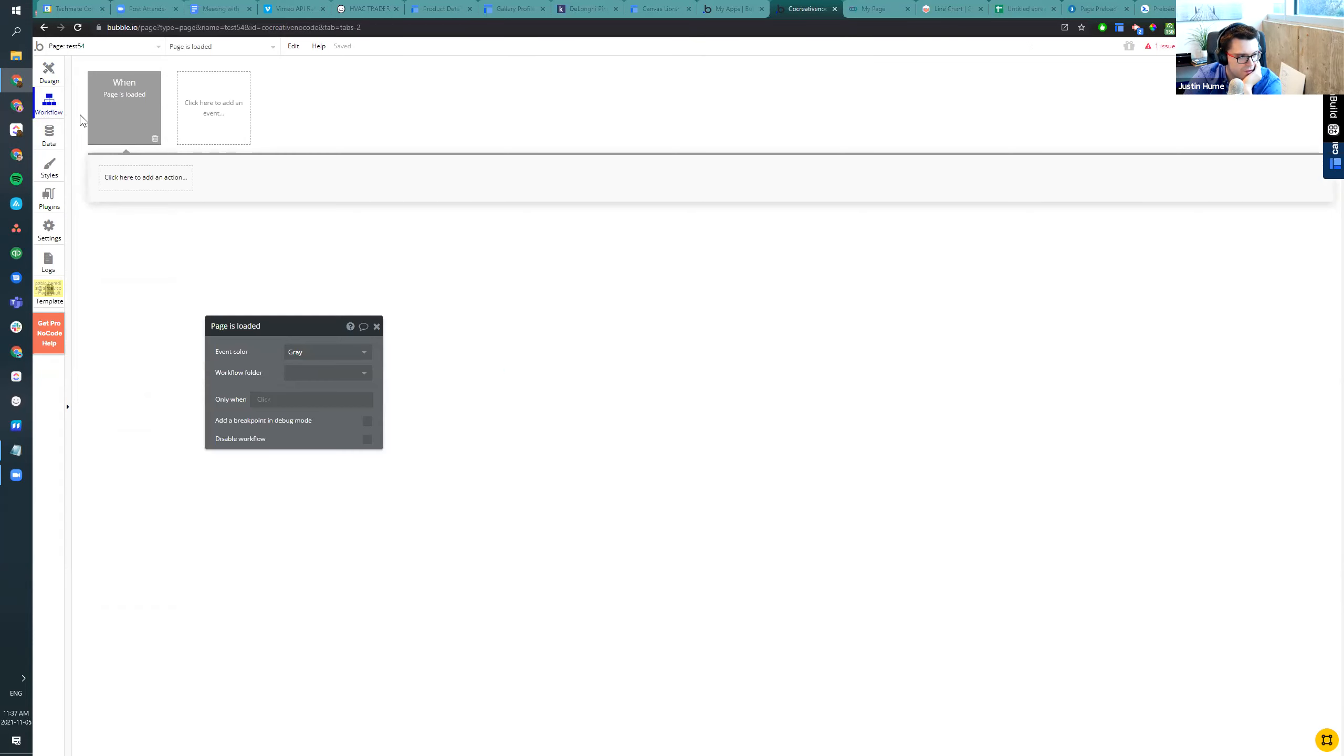
left_click(49, 139)
left_click(49, 229)
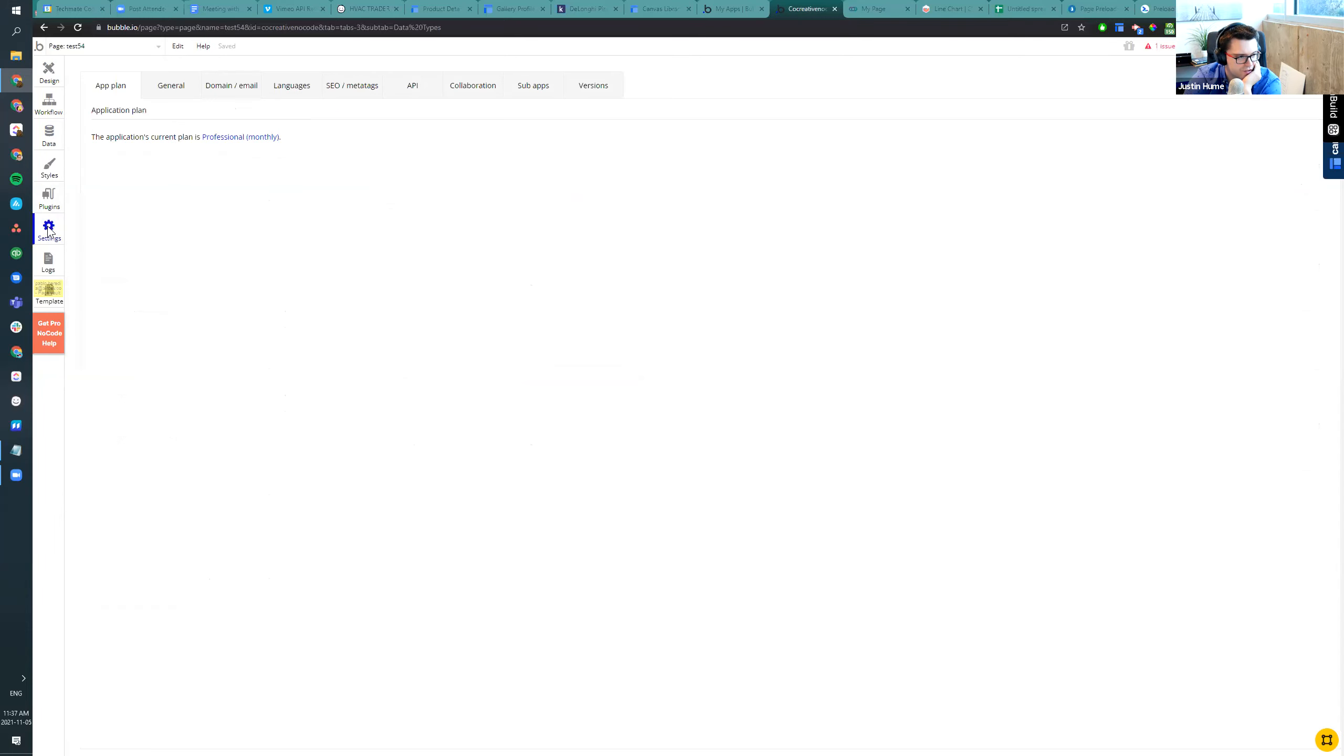
left_click(50, 203)
left_click(50, 227)
left_click(50, 203)
scroll(272, 524, "up", 3)
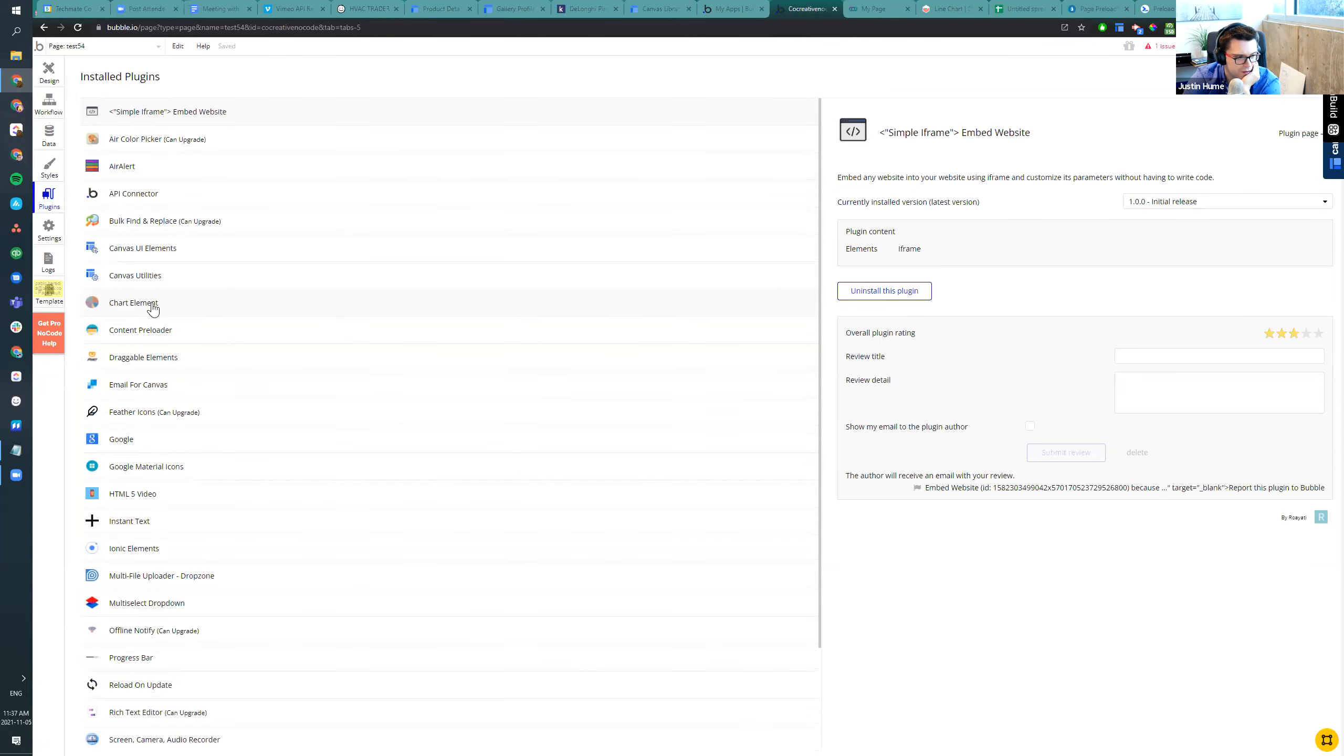
Compare the elements, events and actions provided by the Canvas Utilities and Canvas UI Elements plugins, including the Loading Screen element
left_click(144, 275)
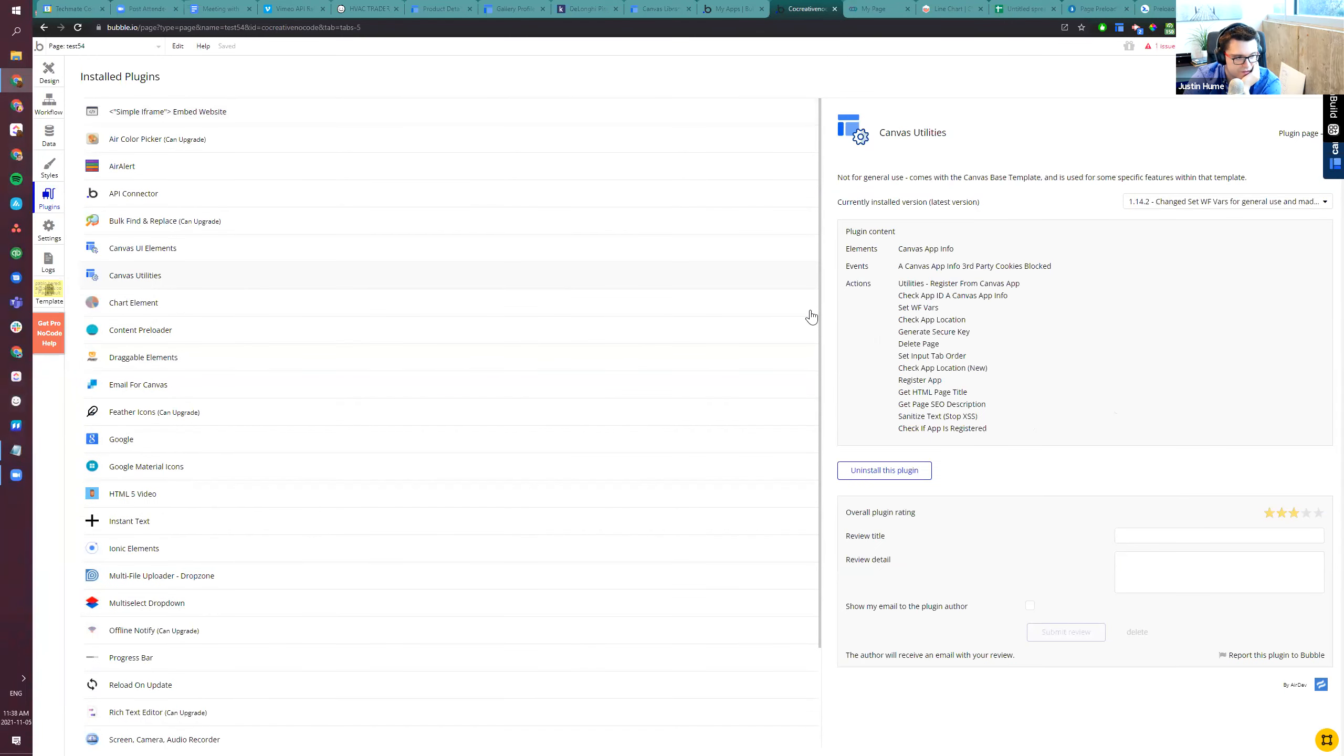
left_click(280, 257)
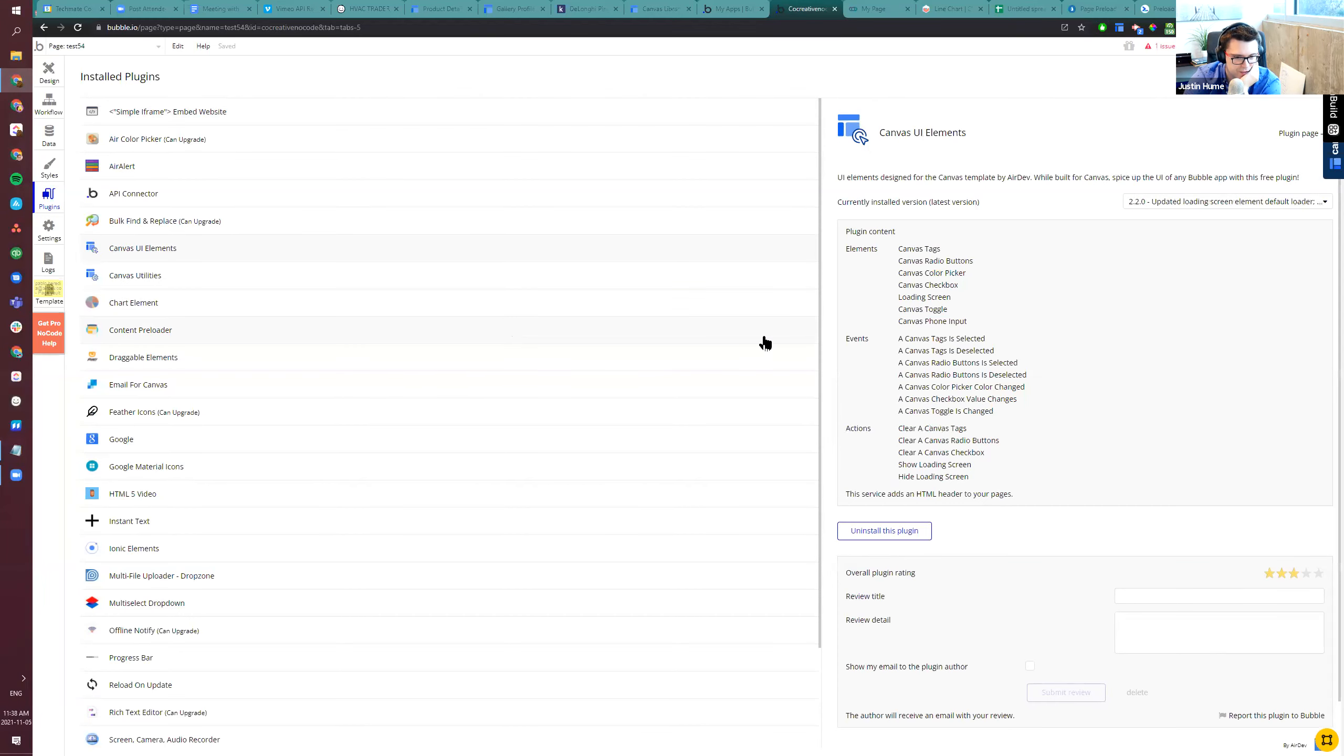
scroll(927, 229, "down", 1)
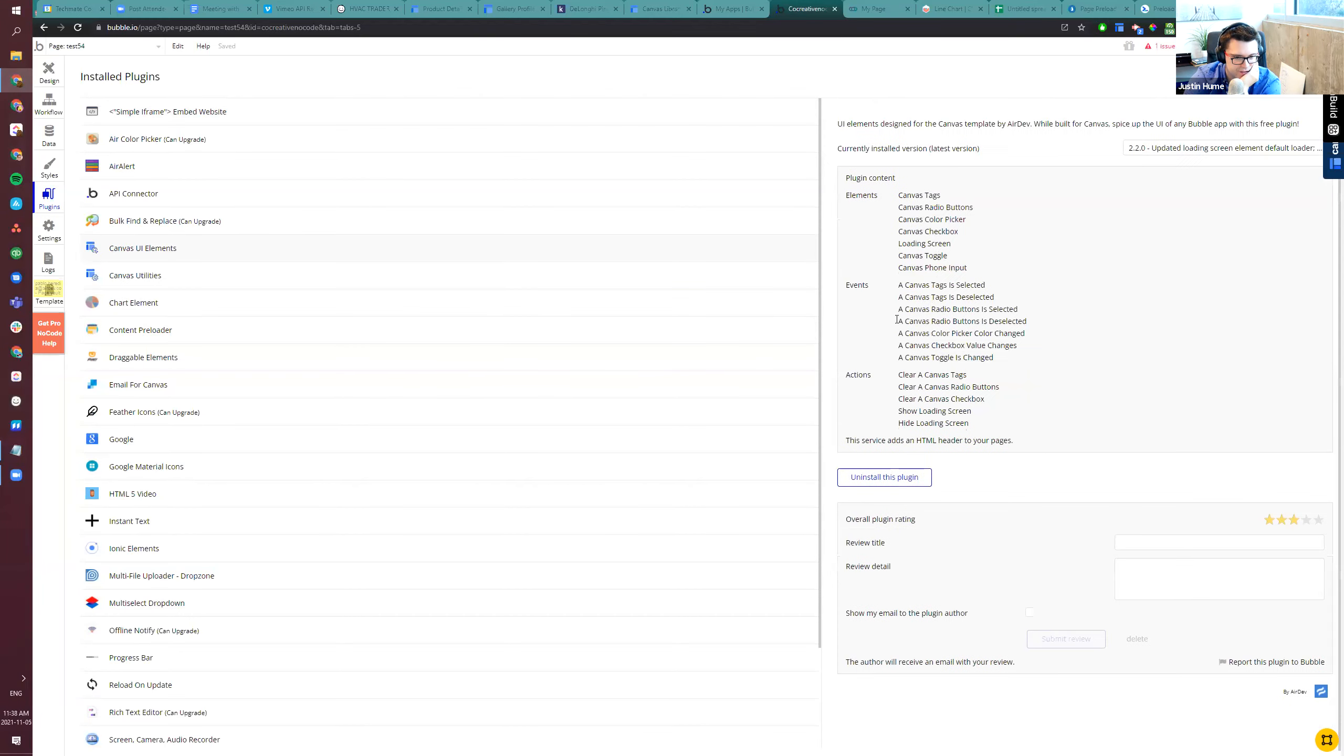
left_click(262, 279)
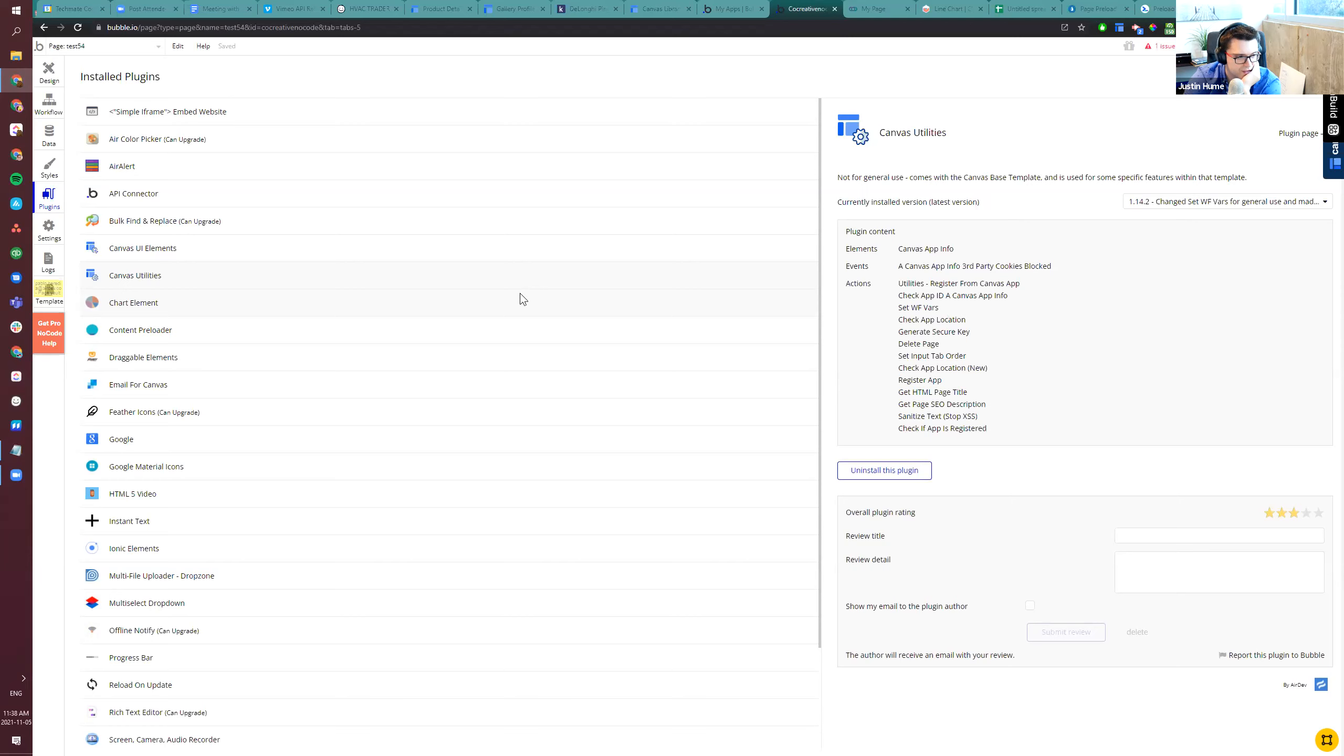
left_click(521, 252)
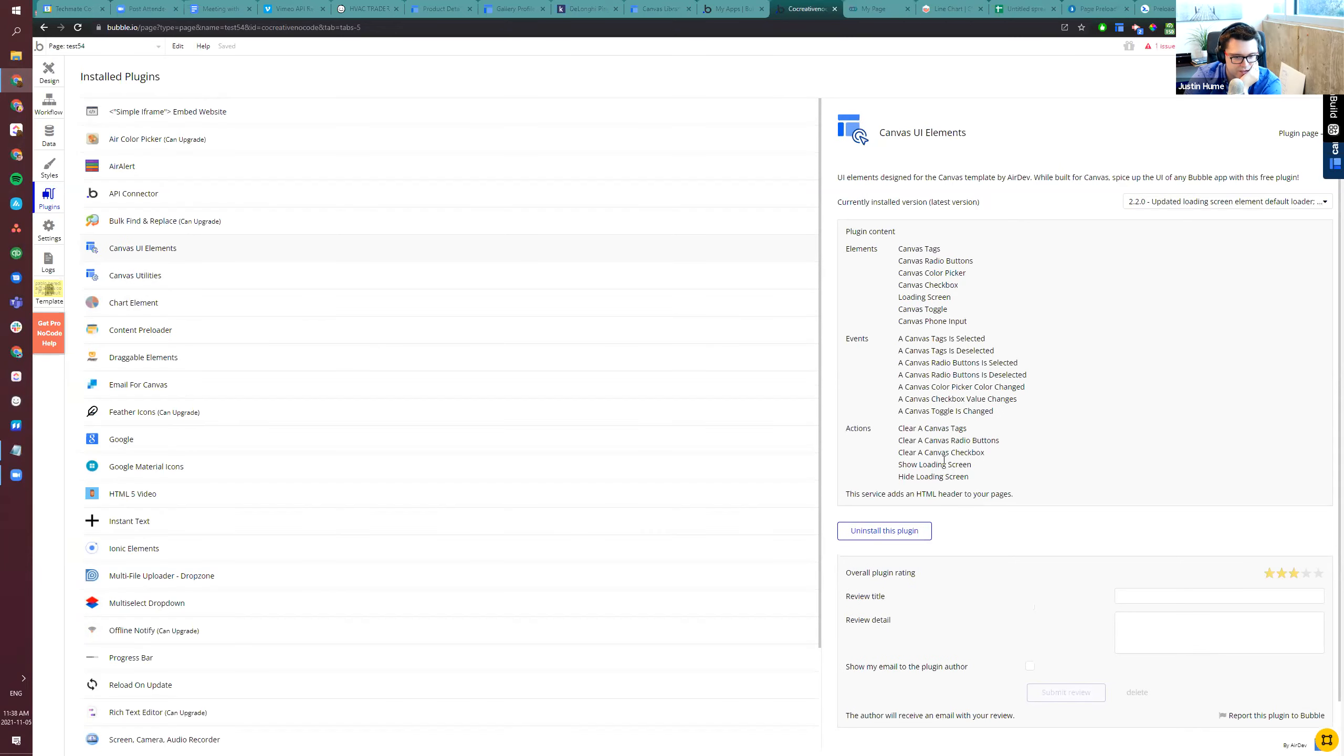
left_click_drag(920, 304, 906, 303)
left_click(928, 305)
left_click(879, 297)
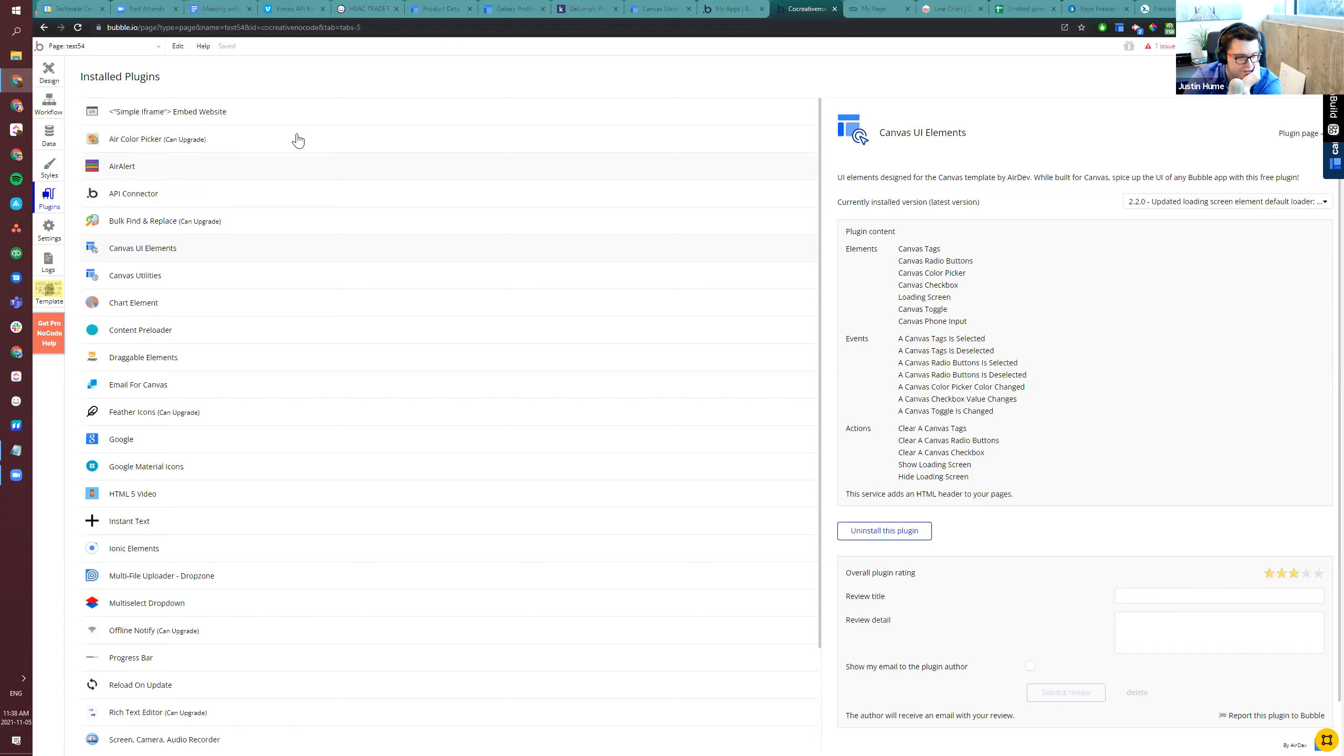
Return to the test54 page design and draw a text element about 381 wide and 60 high at about X 134, Y 55
left_click(49, 72)
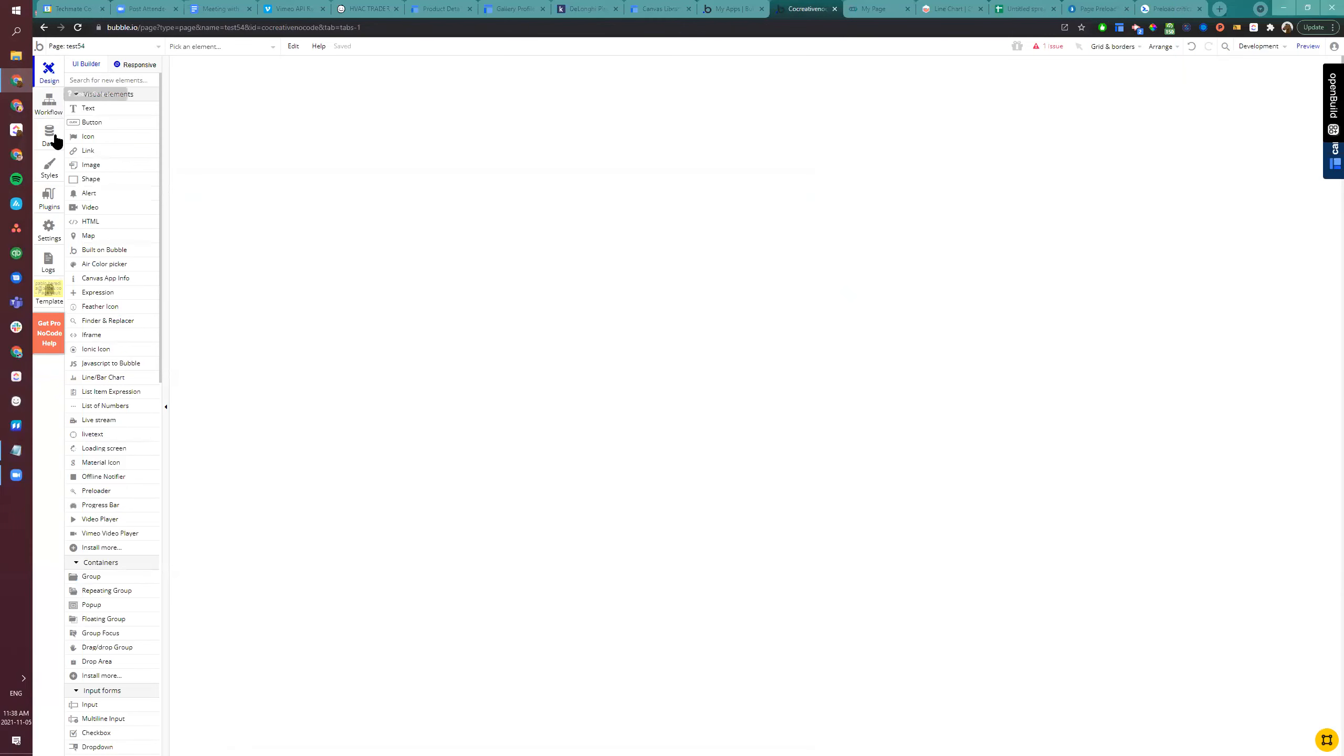
scroll(131, 429, "down", 4)
scroll(132, 447, "down", 4)
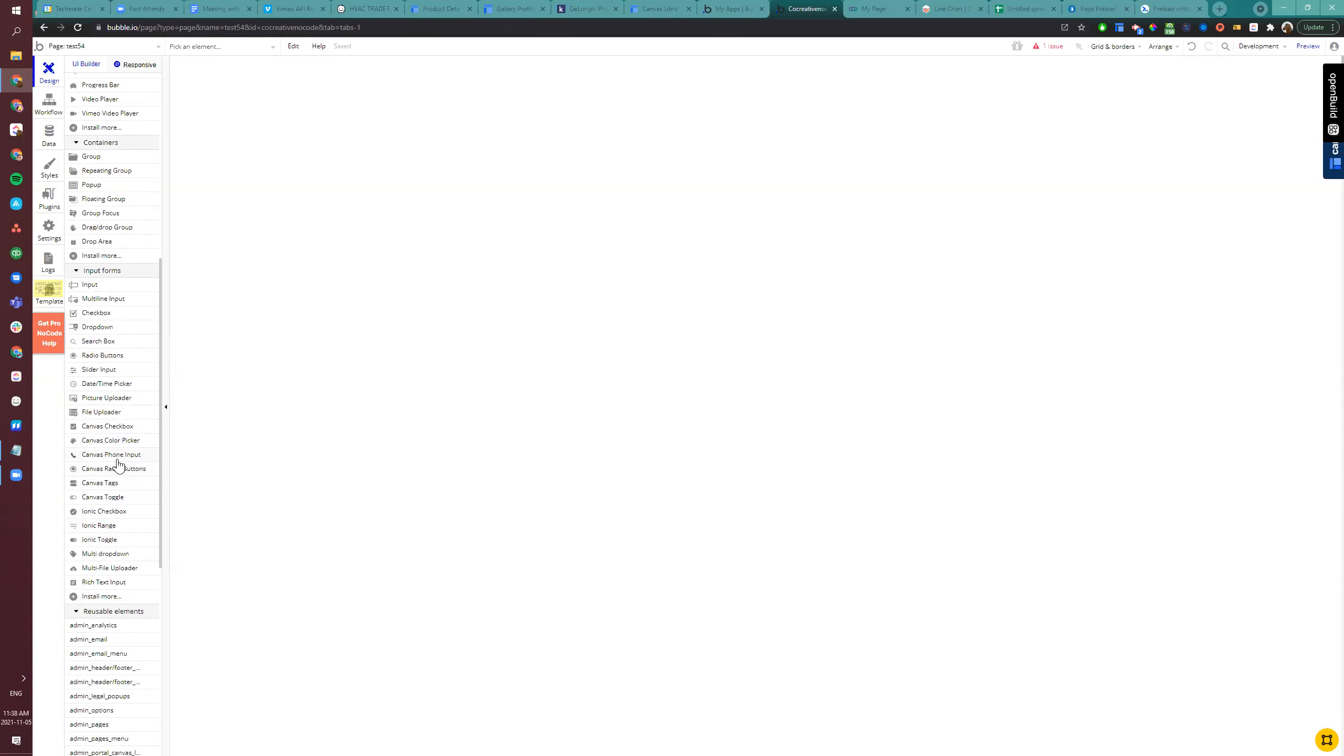
scroll(118, 464, "down", 2)
scroll(114, 485, "down", 2)
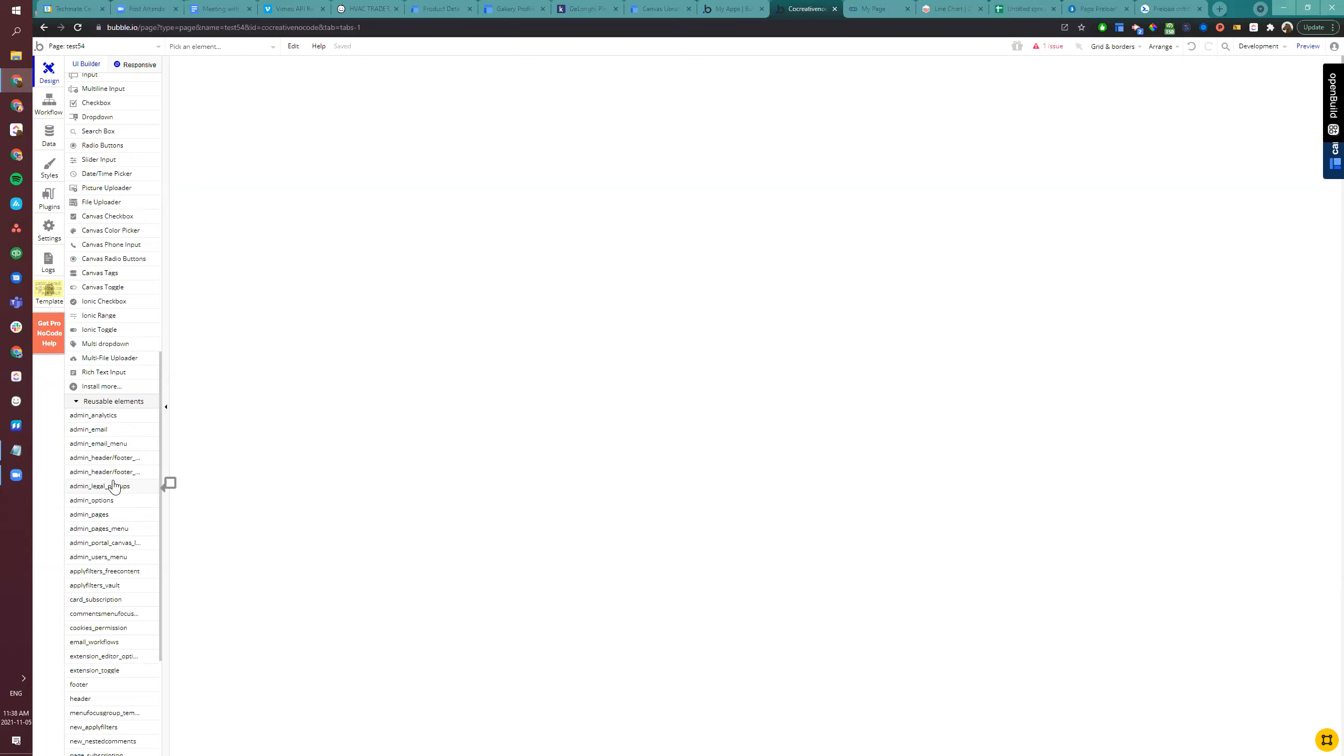
scroll(114, 486, "down", 1)
scroll(105, 303, "up", 6)
scroll(105, 226, "up", 7)
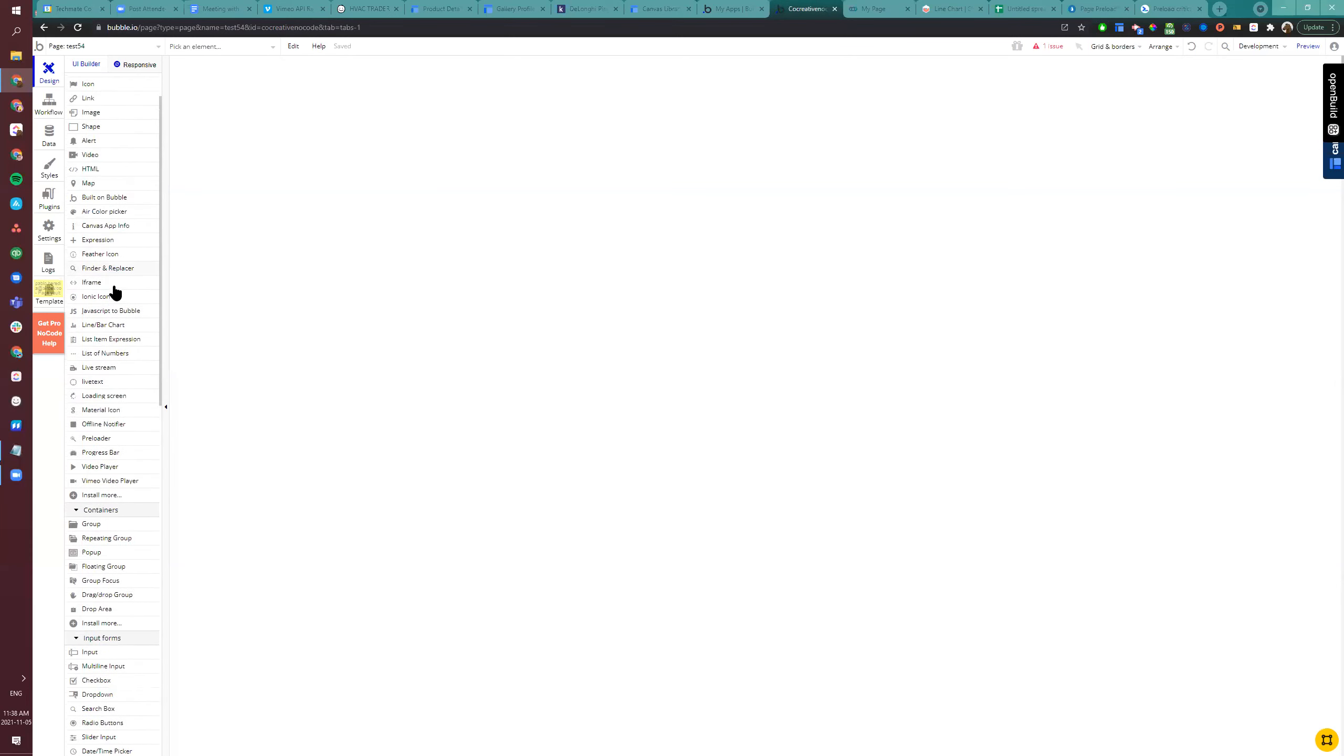
left_click(97, 112)
left_click_drag(573, 84, 774, 116)
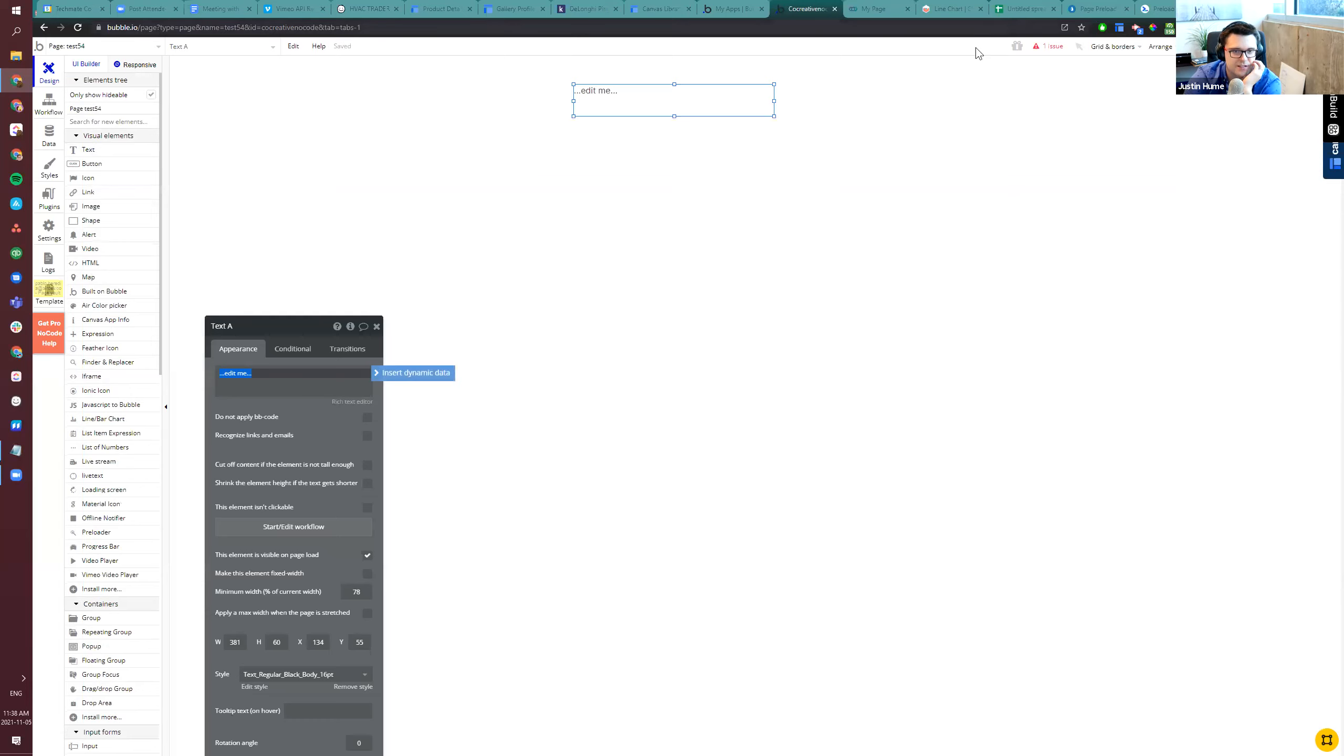
Skim the end of the web.dev preload article and search the web for "css preload"
left_click(887, 7)
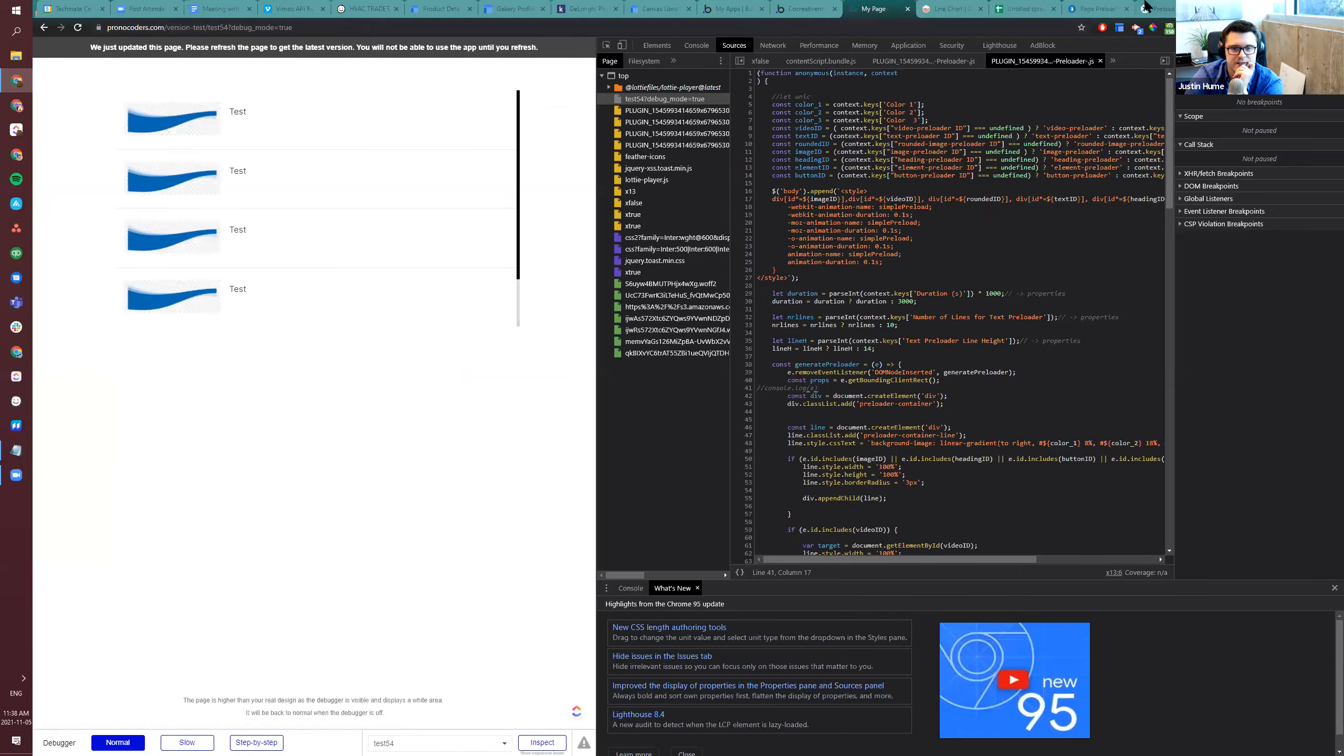
left_click(1145, 6)
scroll(899, 450, "down", 10)
scroll(960, 378, "up", 5)
key("ctrl+l")
type("css")
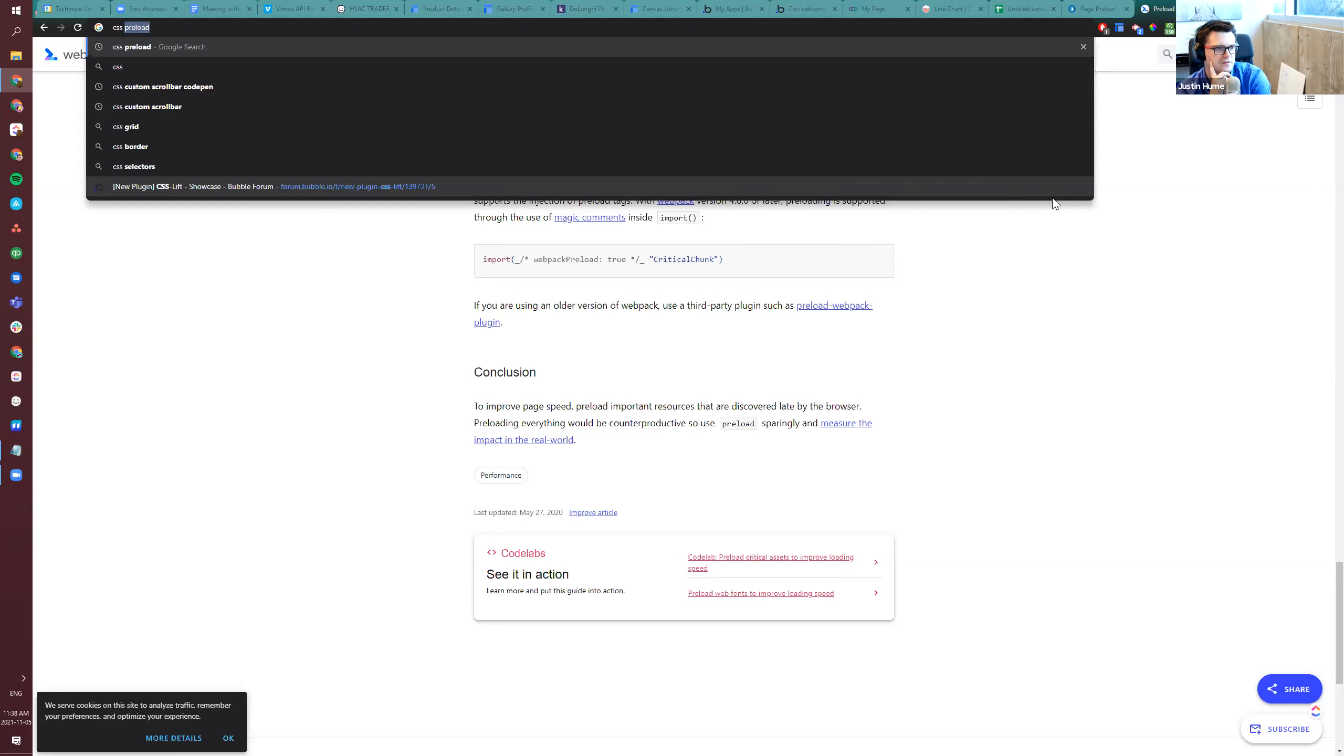
type("prel")
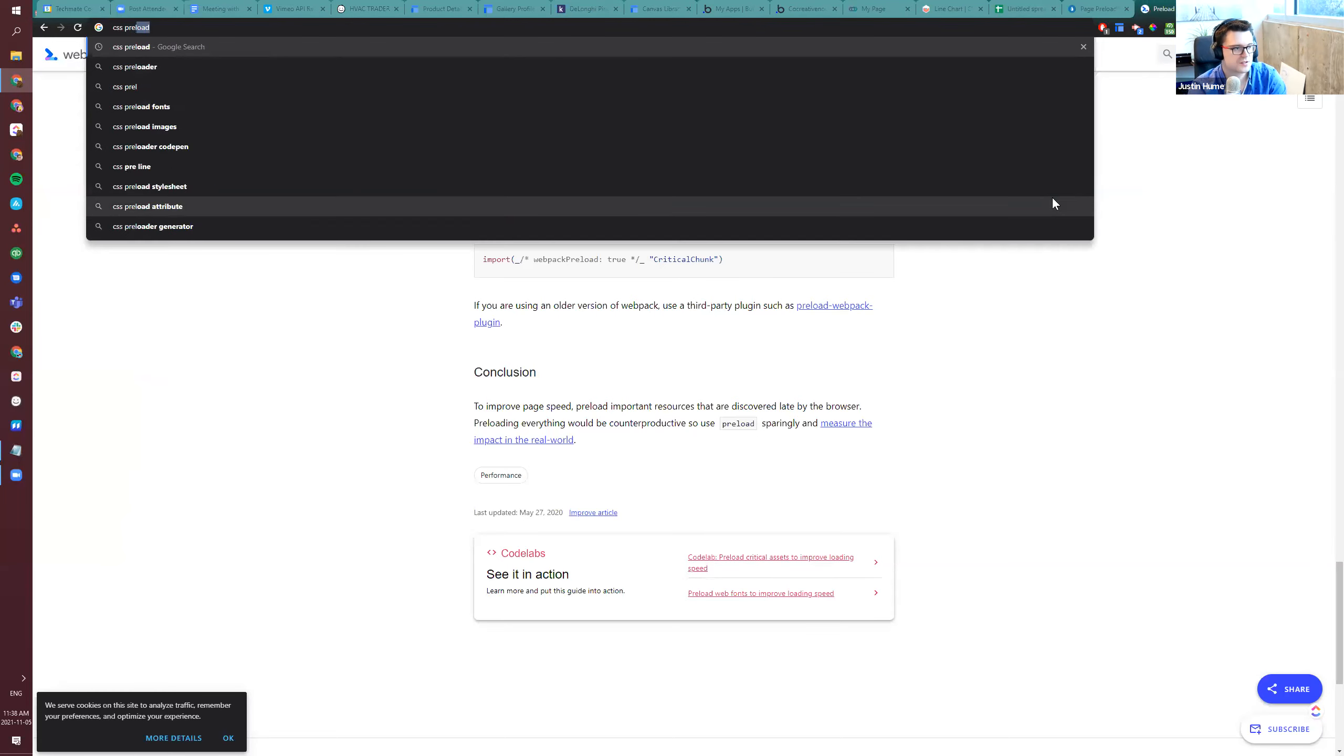
key("Return")
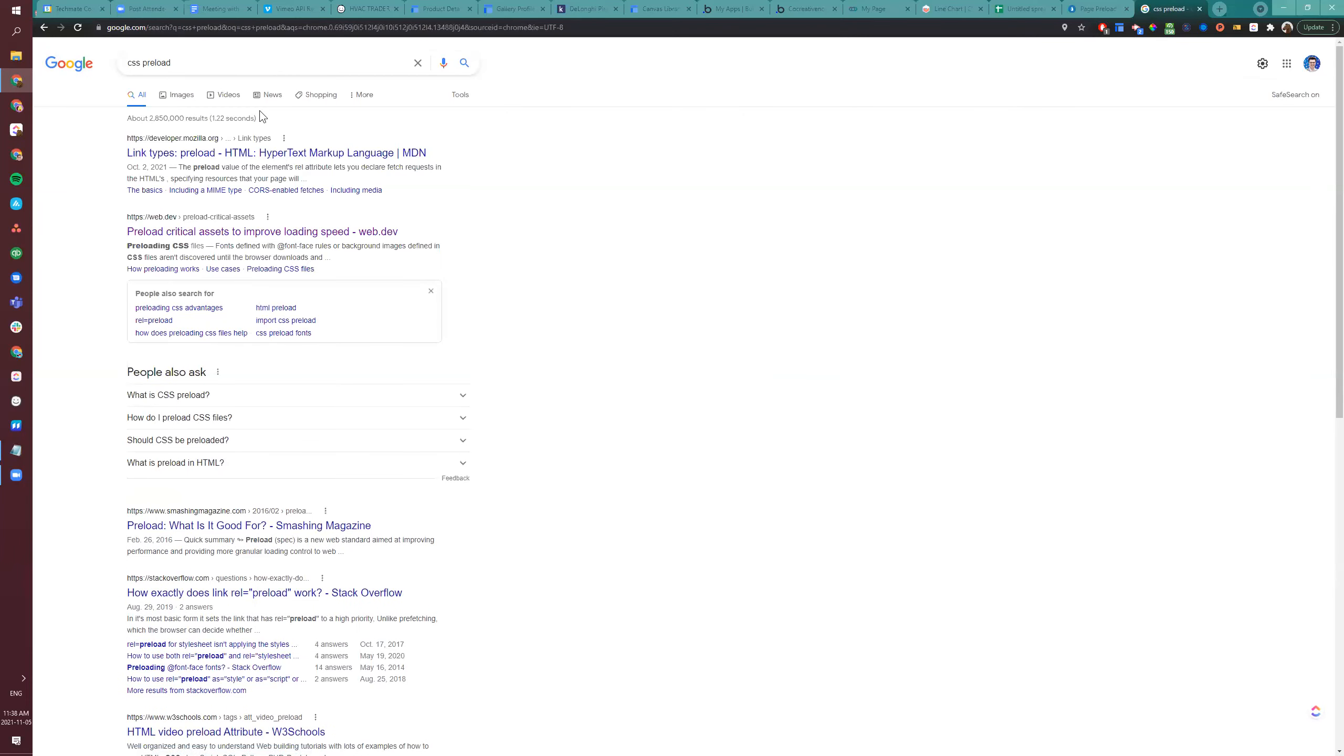
Refine the web search to "css preload animation"
left_click(219, 57)
type("animation")
key("Return")
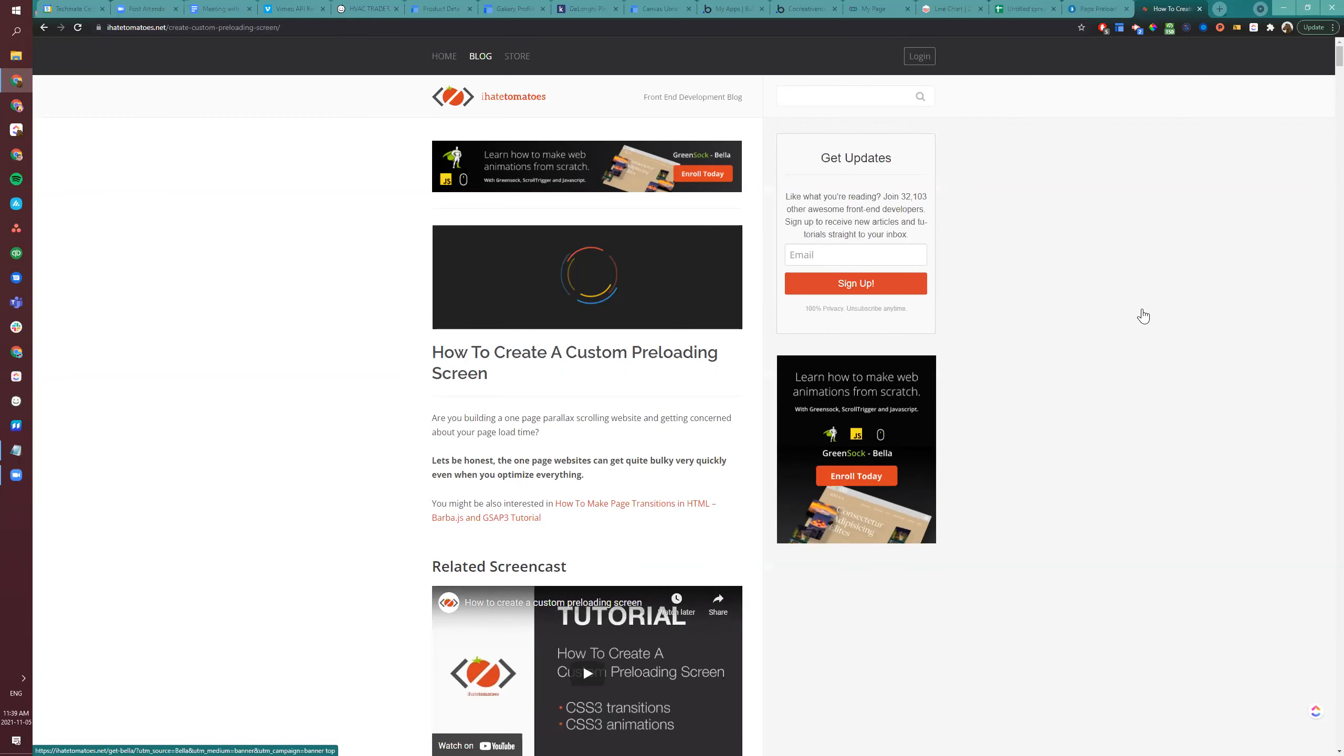
Skim the ihatetomatoes article on creating a custom preloading screen and go back to the search results
scroll(577, 278, "down", 10)
scroll(616, 383, "down", 12)
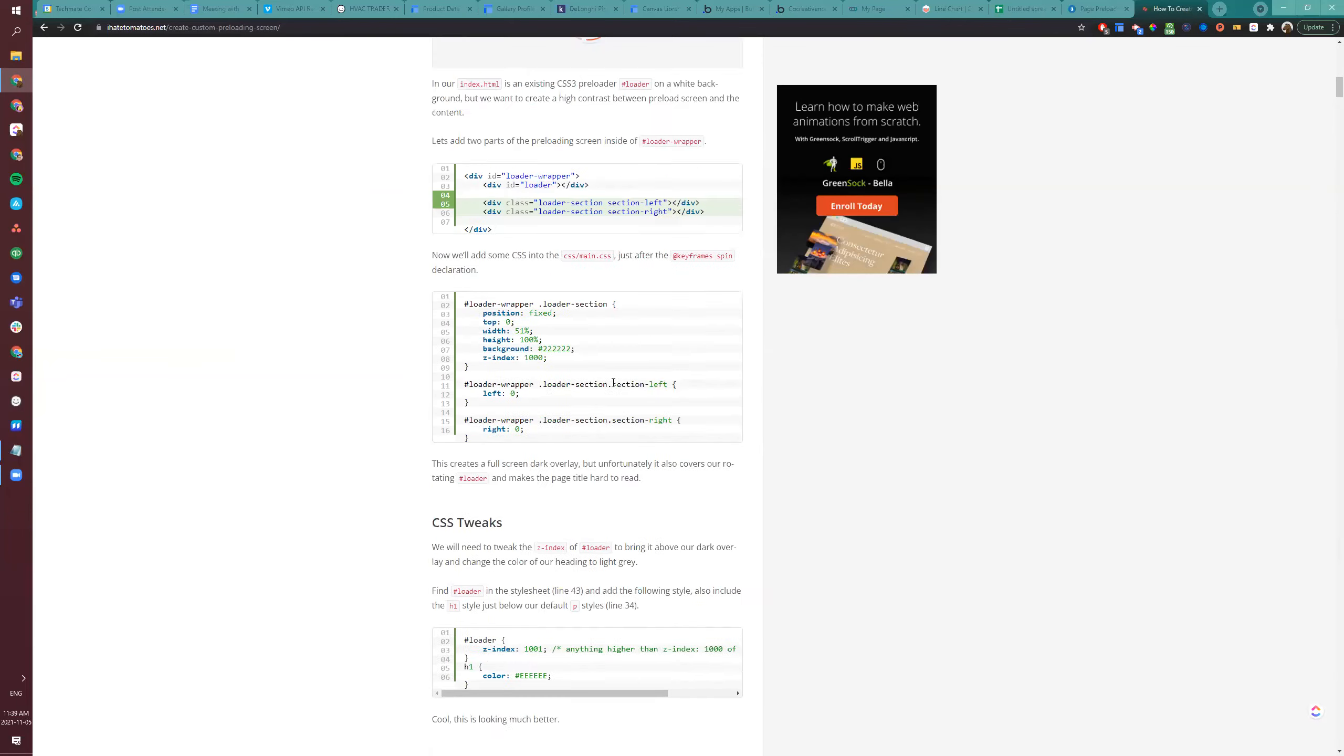
scroll(350, 394, "down", 5)
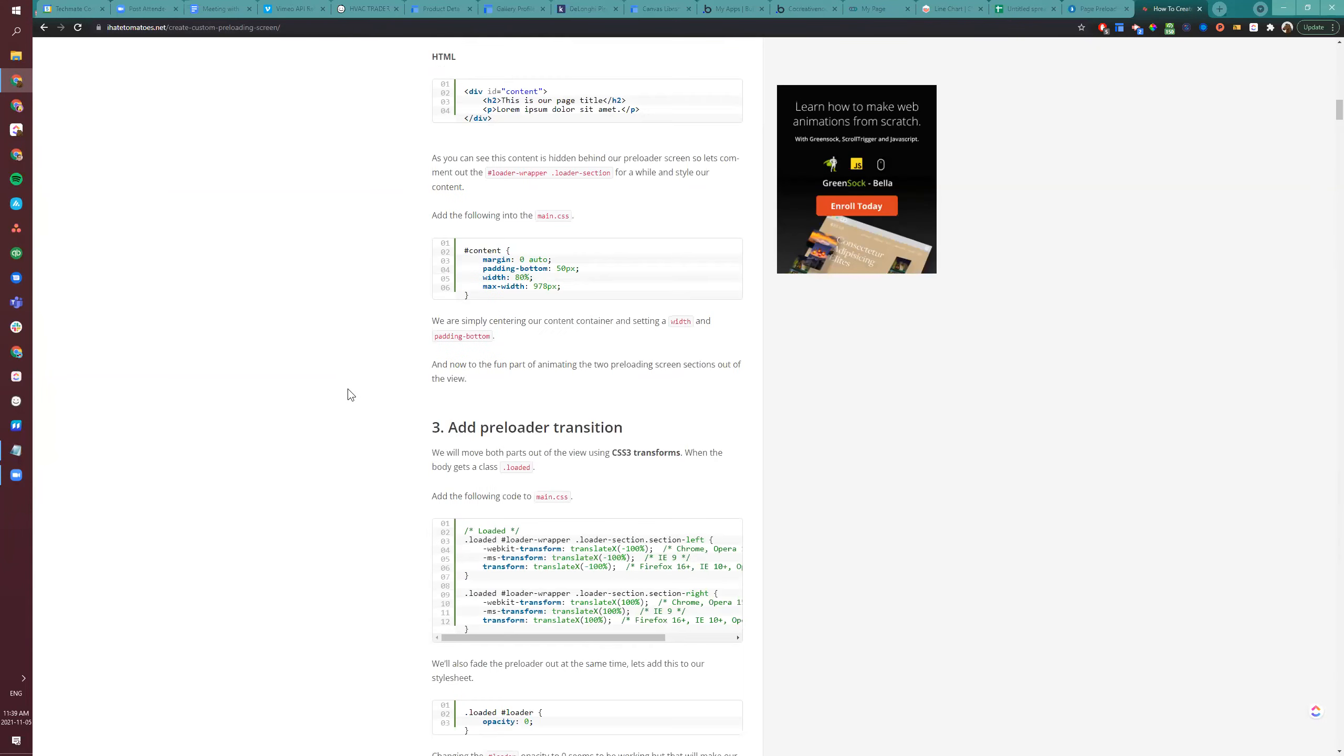
key("alt+Left")
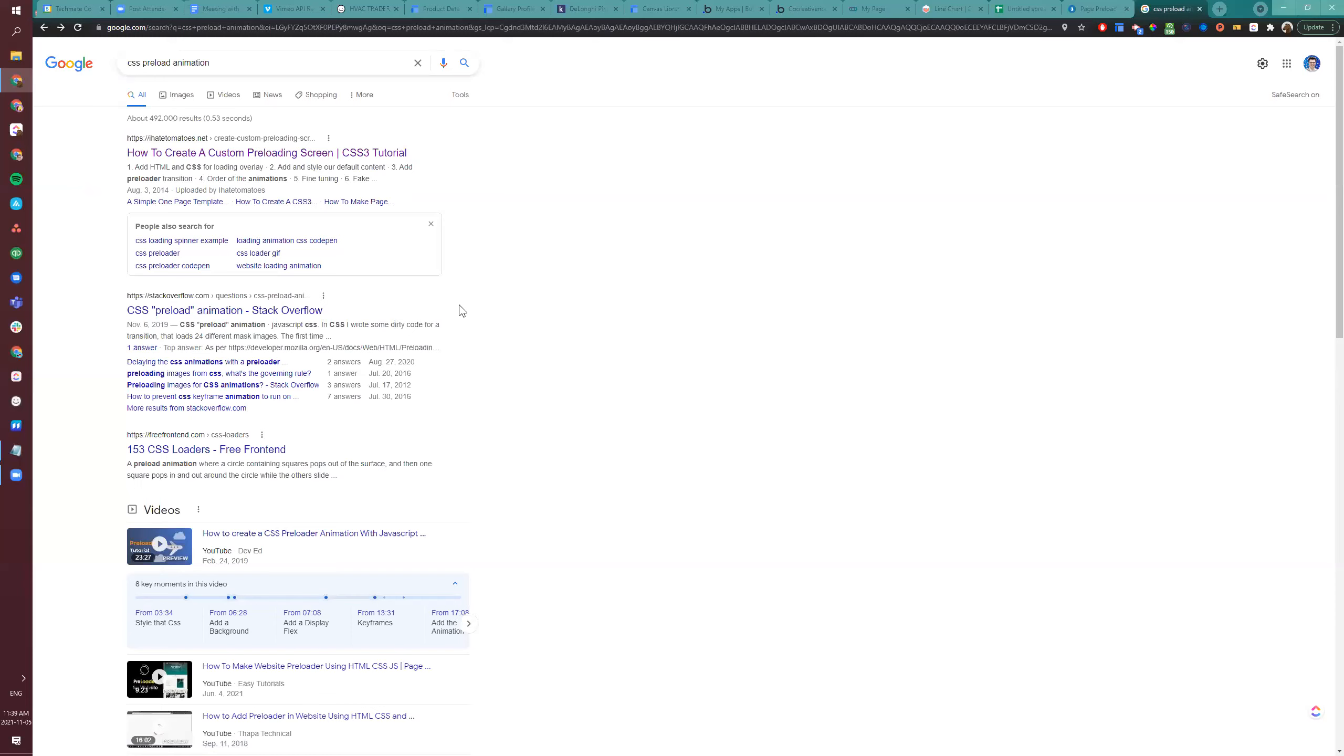
On the test54 page, move the text element to about X 310, Y 165 and shrink it to about 301 by 33
left_click(799, 9)
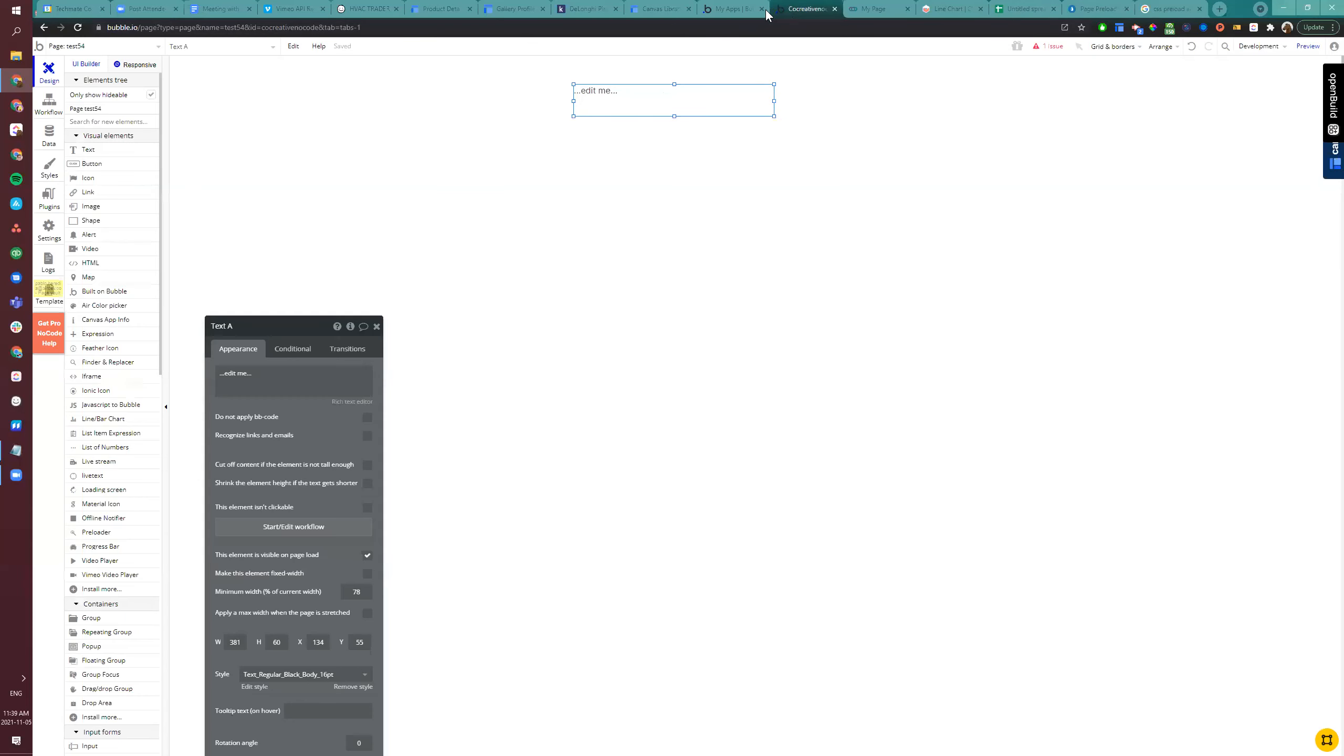
left_click_drag(630, 93, 722, 151)
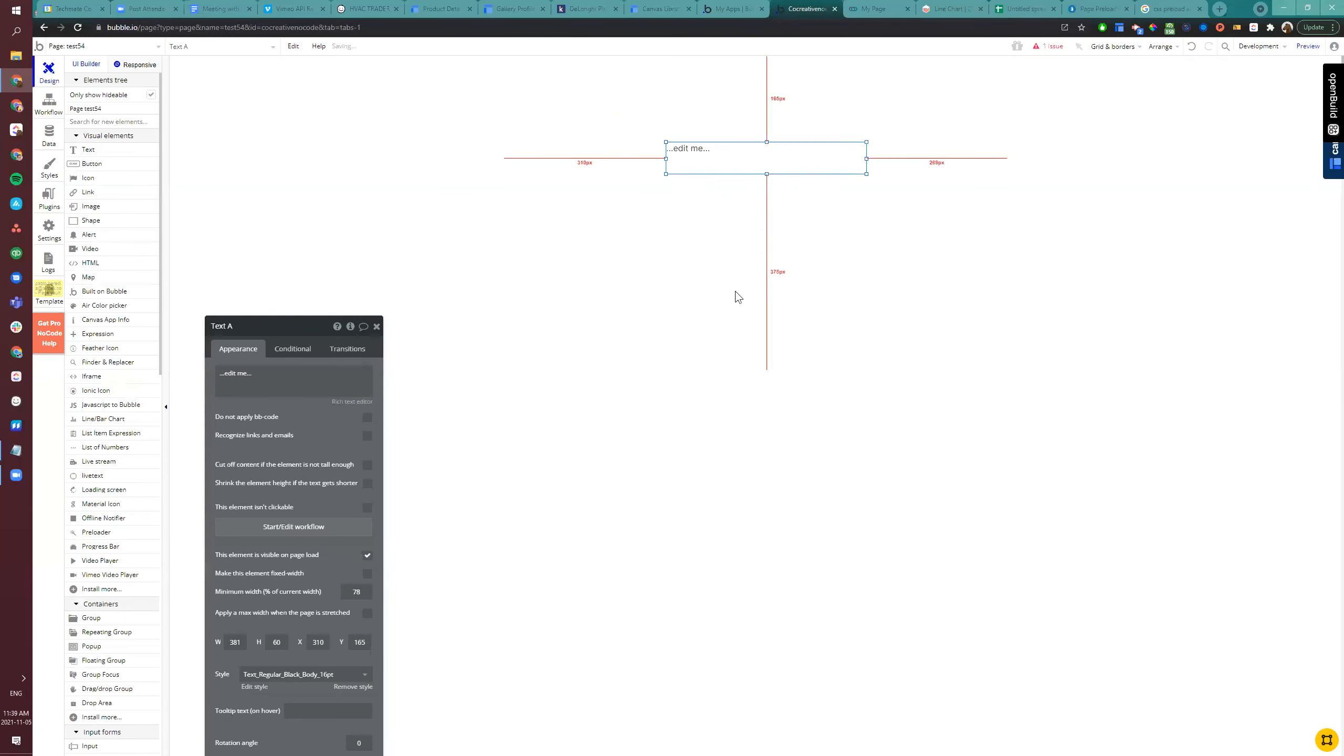
left_click_drag(240, 581, 302, 383)
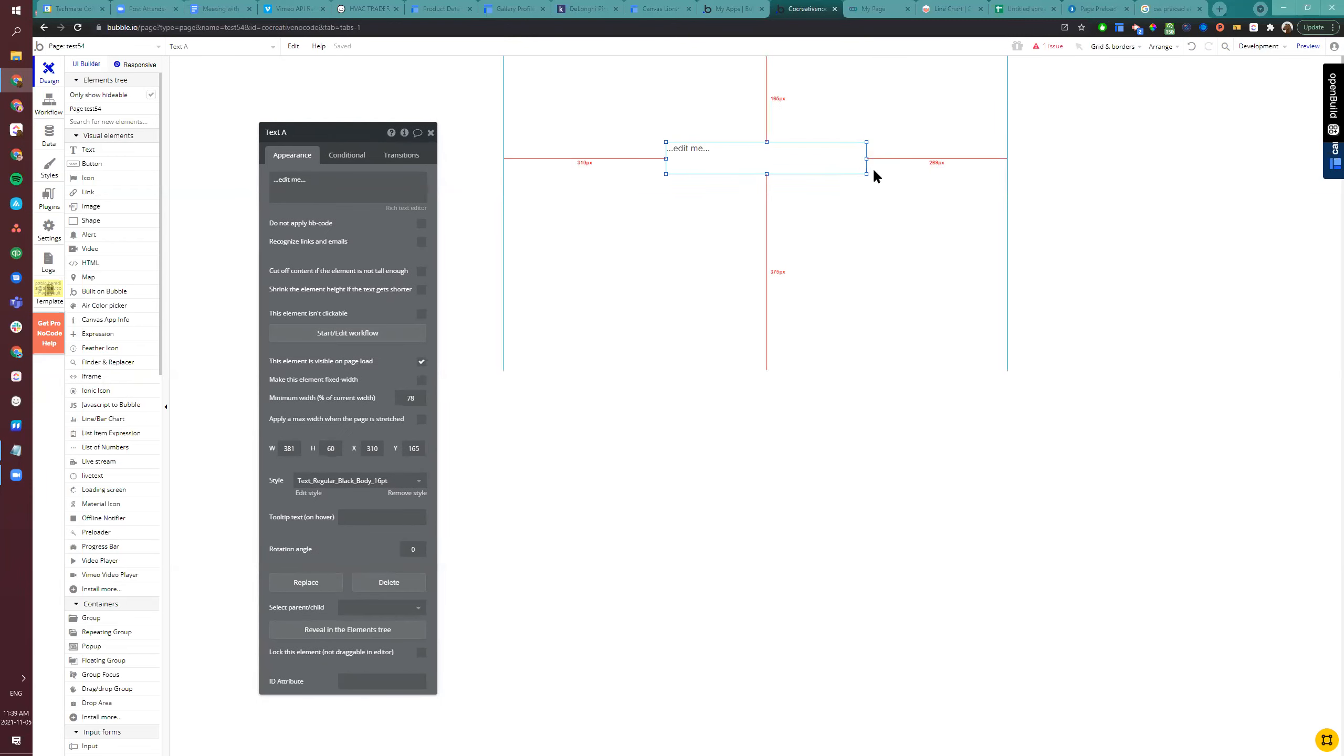
left_click_drag(865, 172, 823, 160)
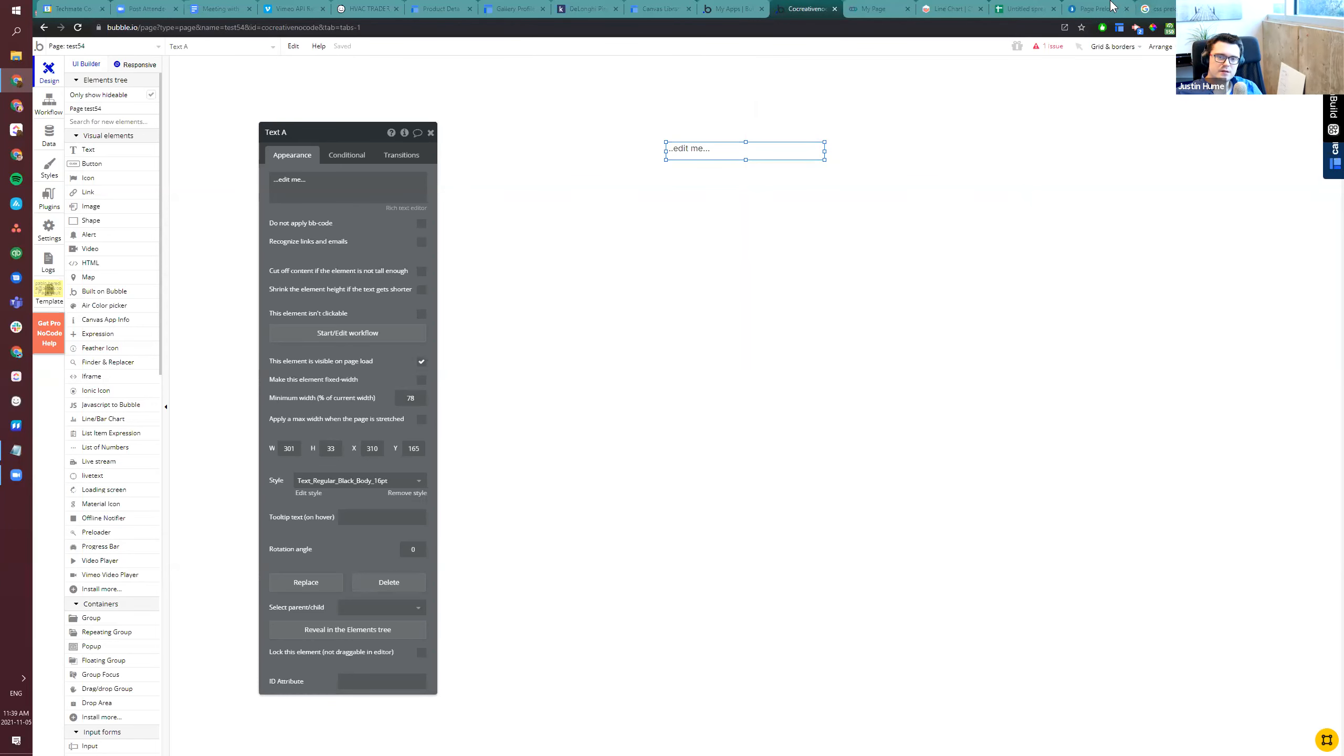
Look over the Steel Kiwi article on the top 30 preloaders from the search results, and return to the results
left_click(1158, 8)
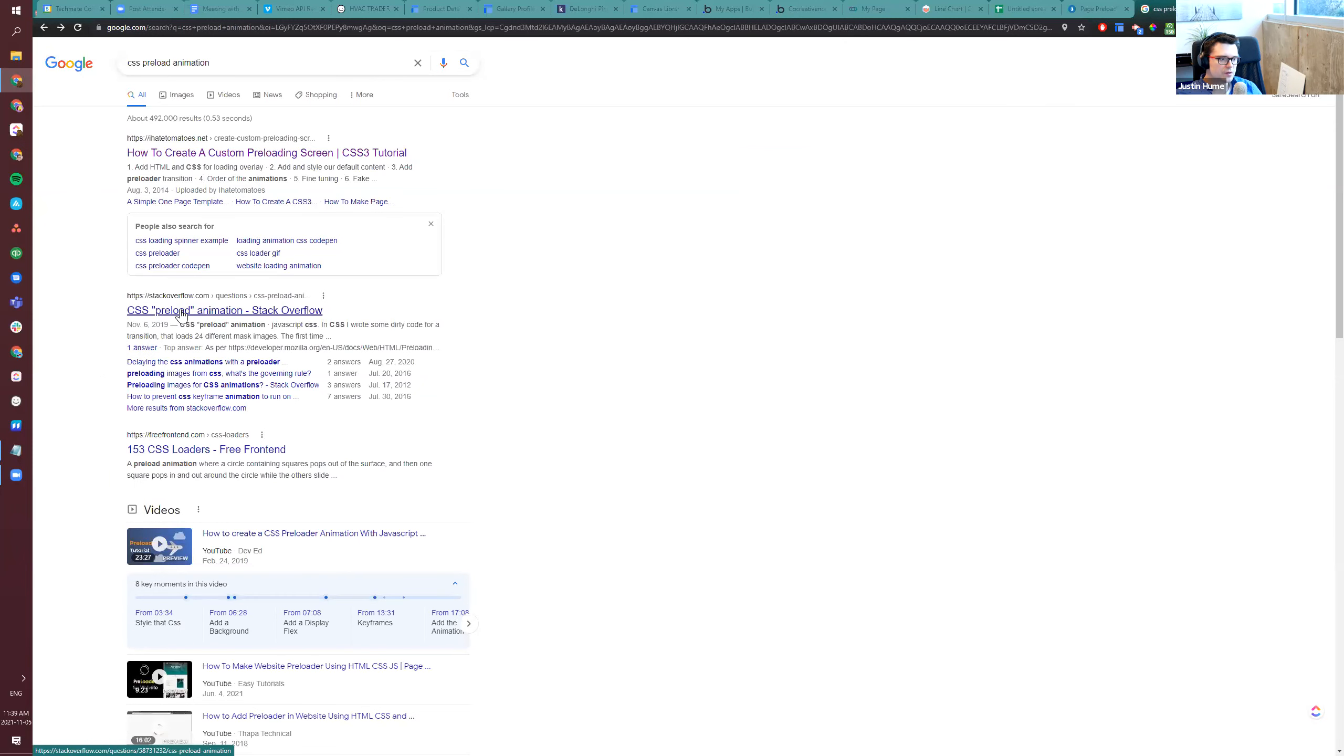
scroll(180, 314, "down", 6)
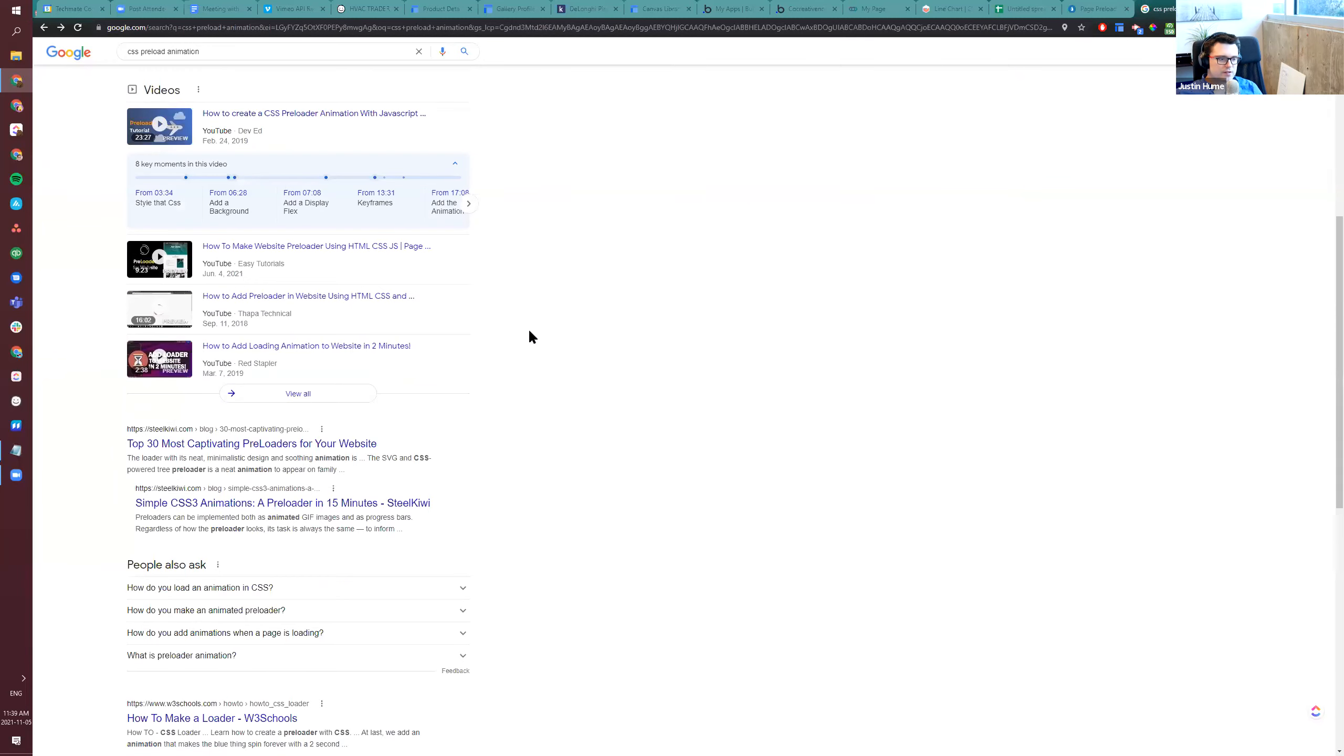
left_click(309, 446)
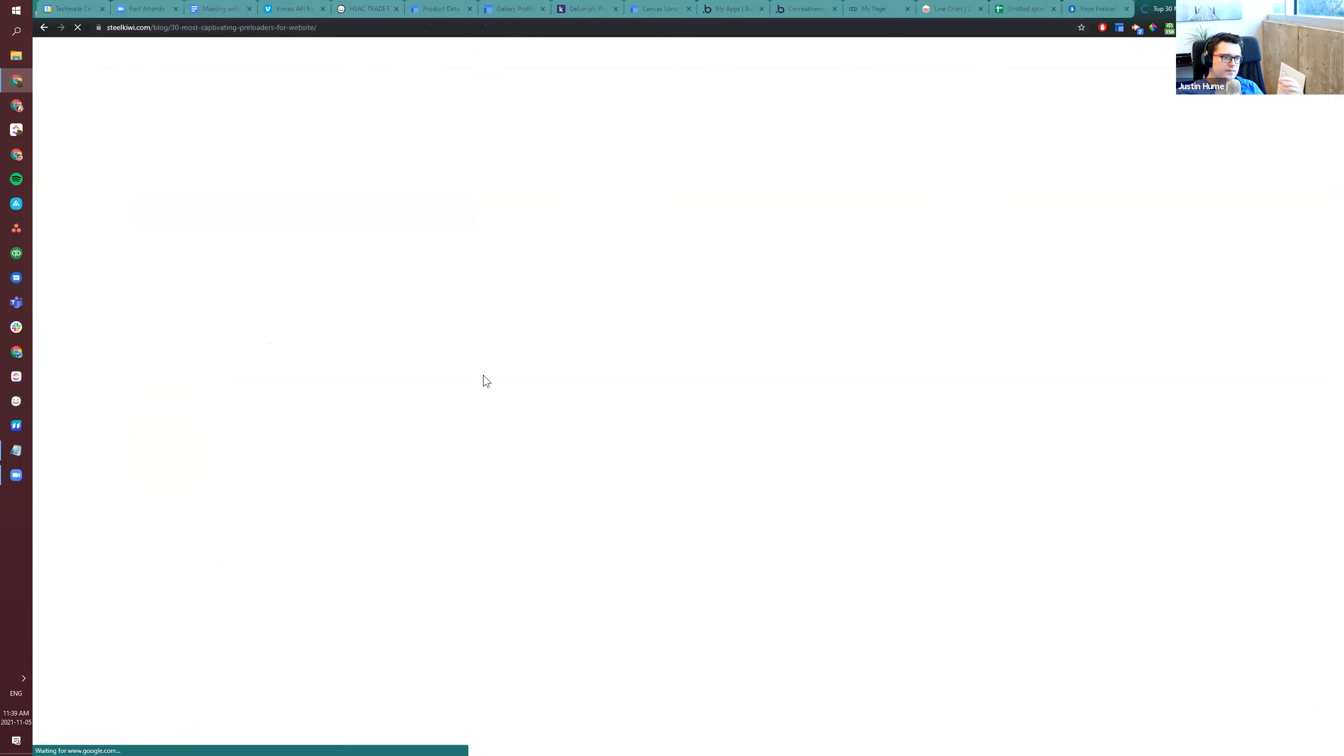
scroll(421, 464, "down", 15)
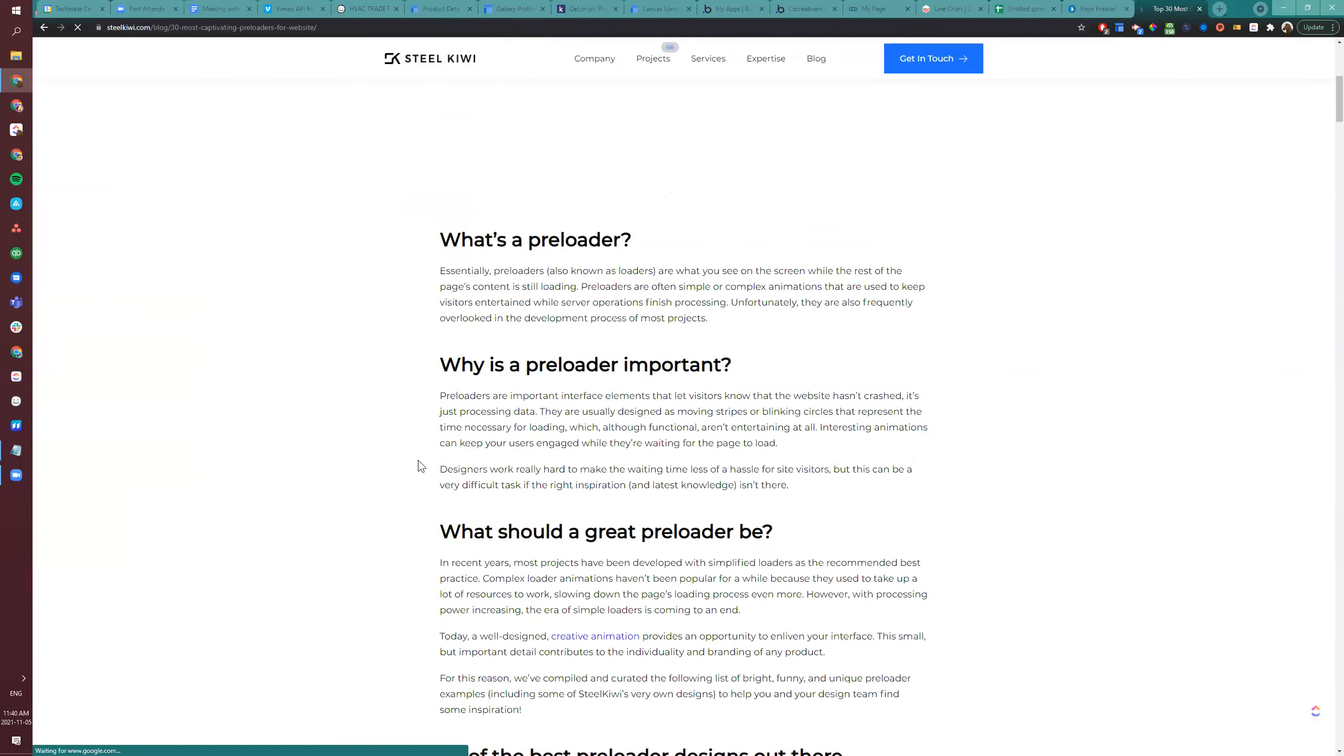
scroll(605, 504, "down", 6)
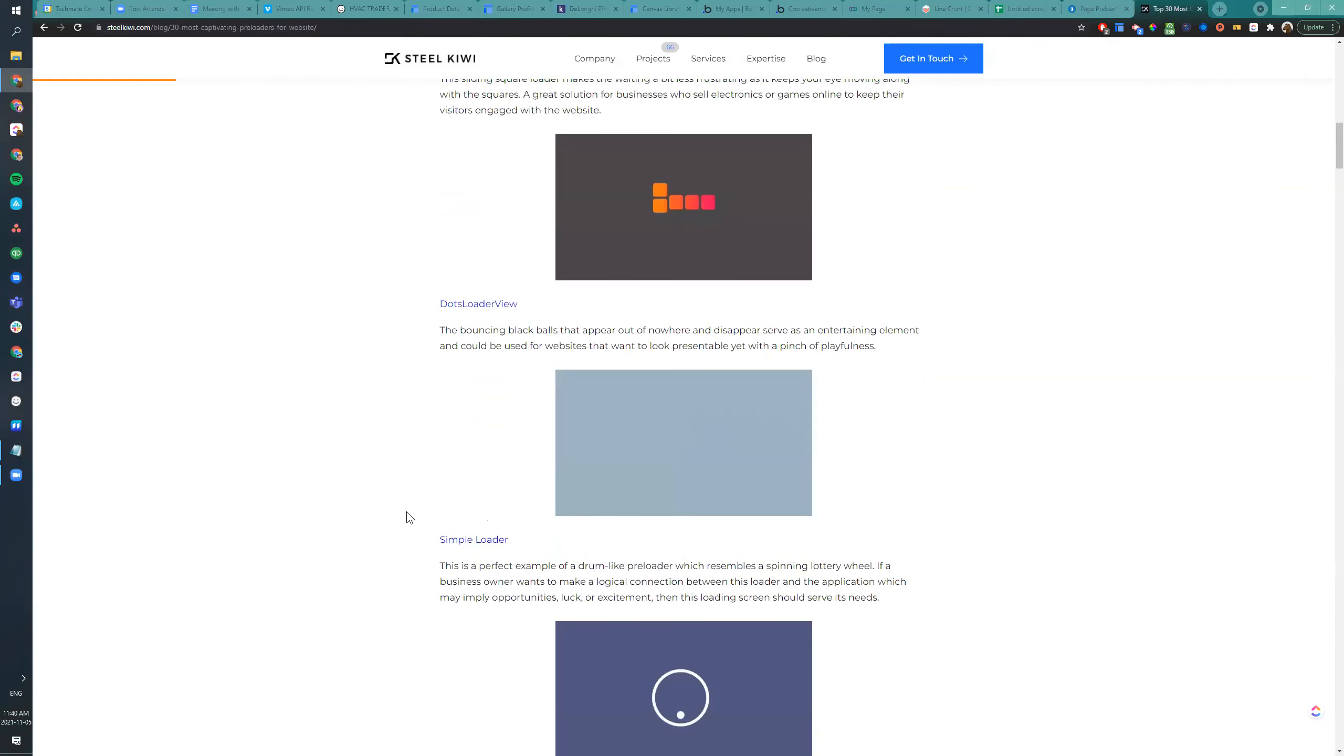
scroll(594, 516, "down", 6)
key("alt+Left")
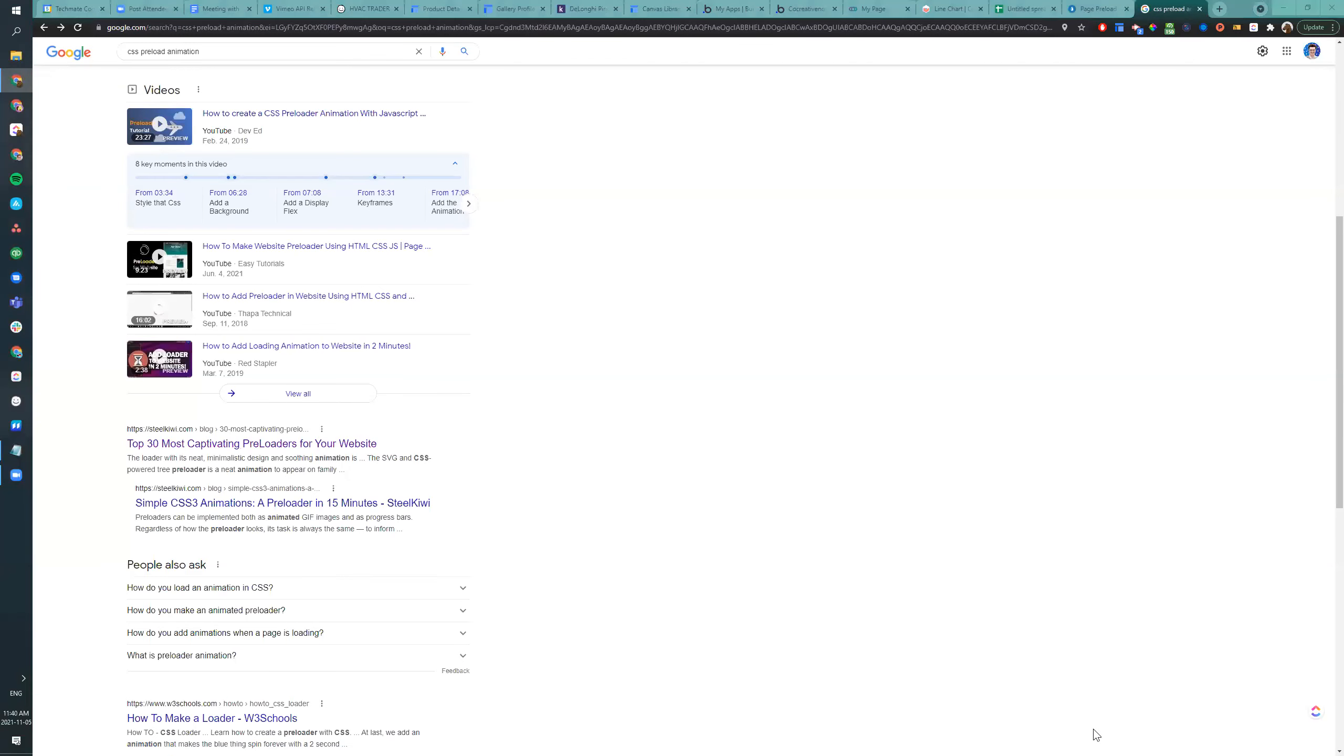
Look through the remaining search results, view the Loading.io page of pure CSS loaders, and return to the results
scroll(603, 557, "down", 5)
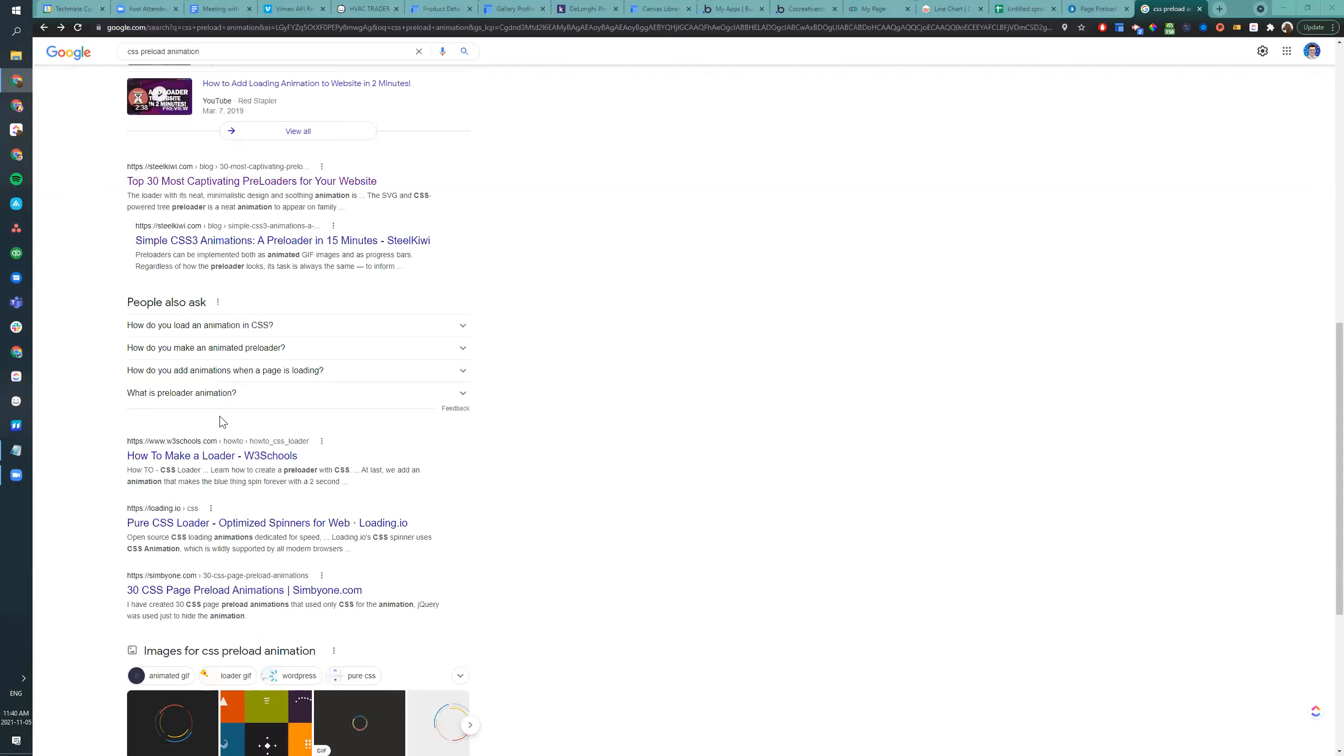
scroll(254, 424, "up", 10)
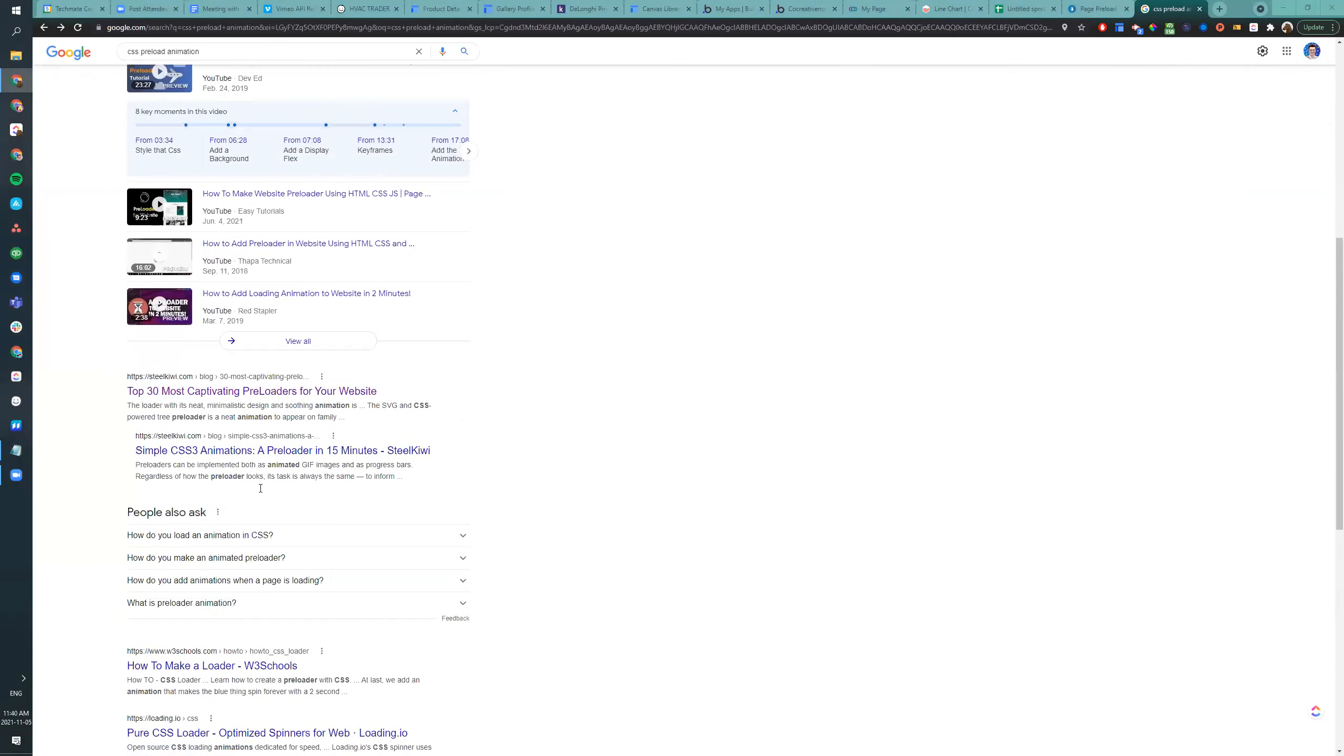
scroll(276, 392, "up", 2)
scroll(276, 391, "down", 19)
scroll(225, 469, "up", 5)
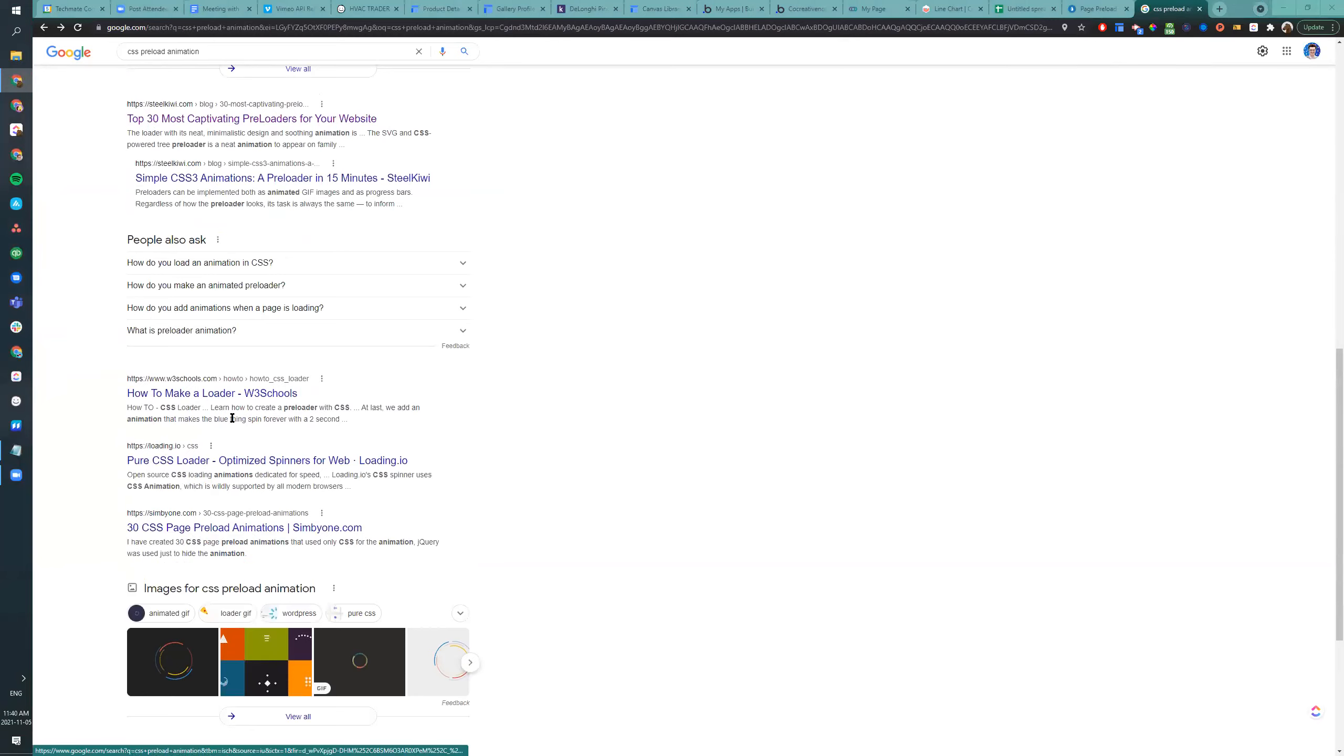
left_click(222, 460)
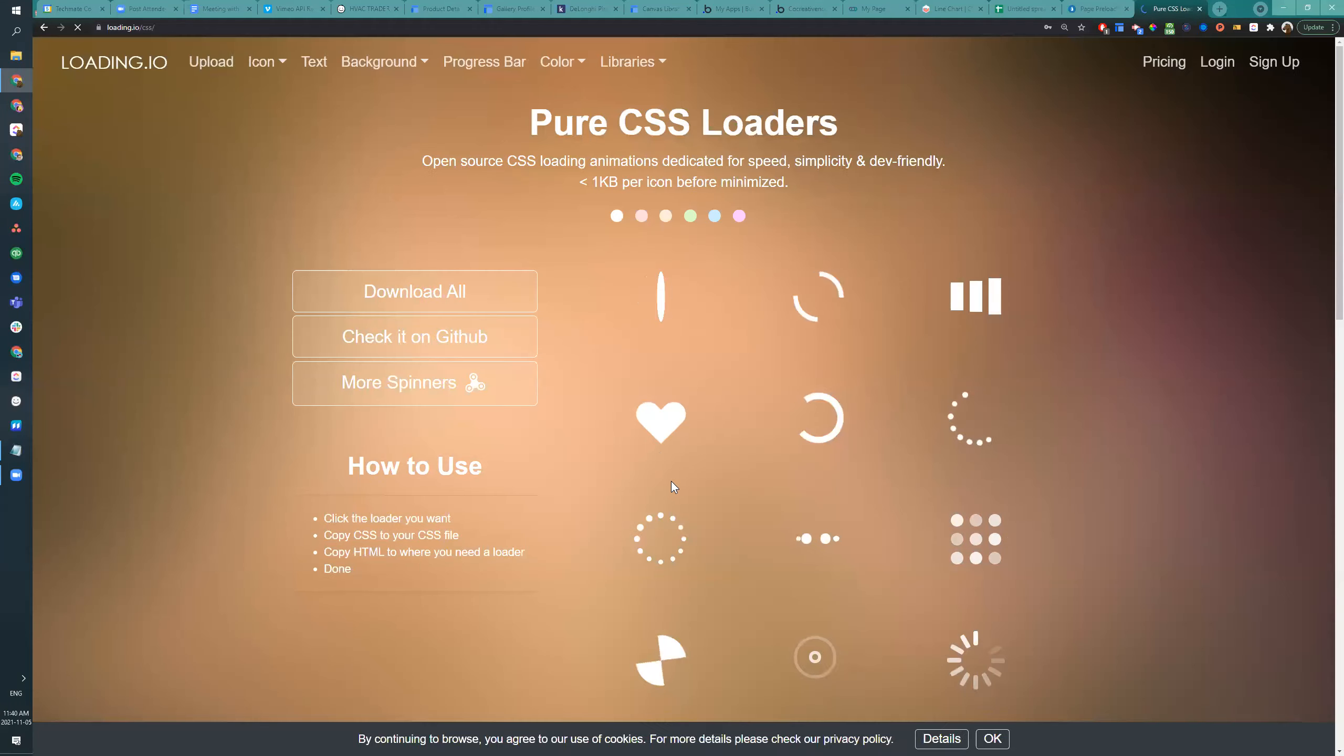
key("alt+Left")
scroll(330, 419, "up", 10)
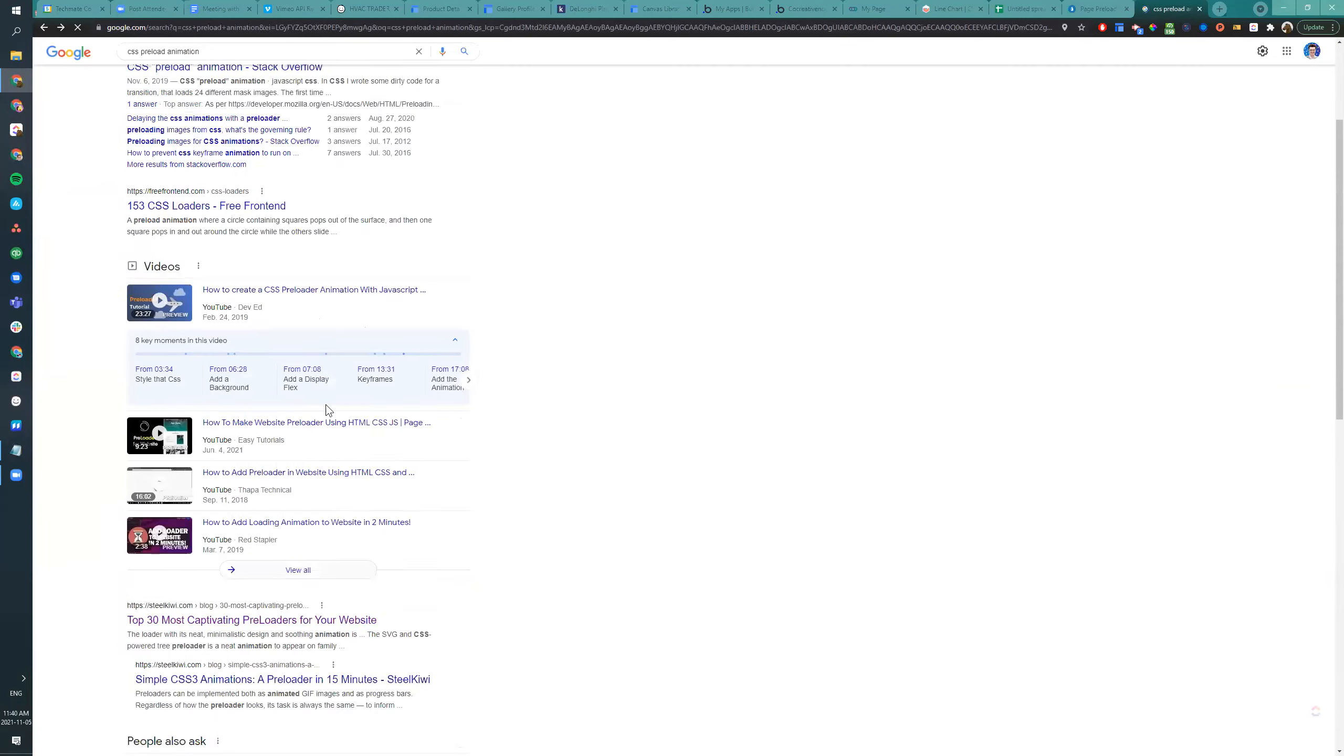
Open the Medium article "Improving content placeholder loading animation with SVG" and read through the mask creation steps to the SVG code
left_click(986, 735)
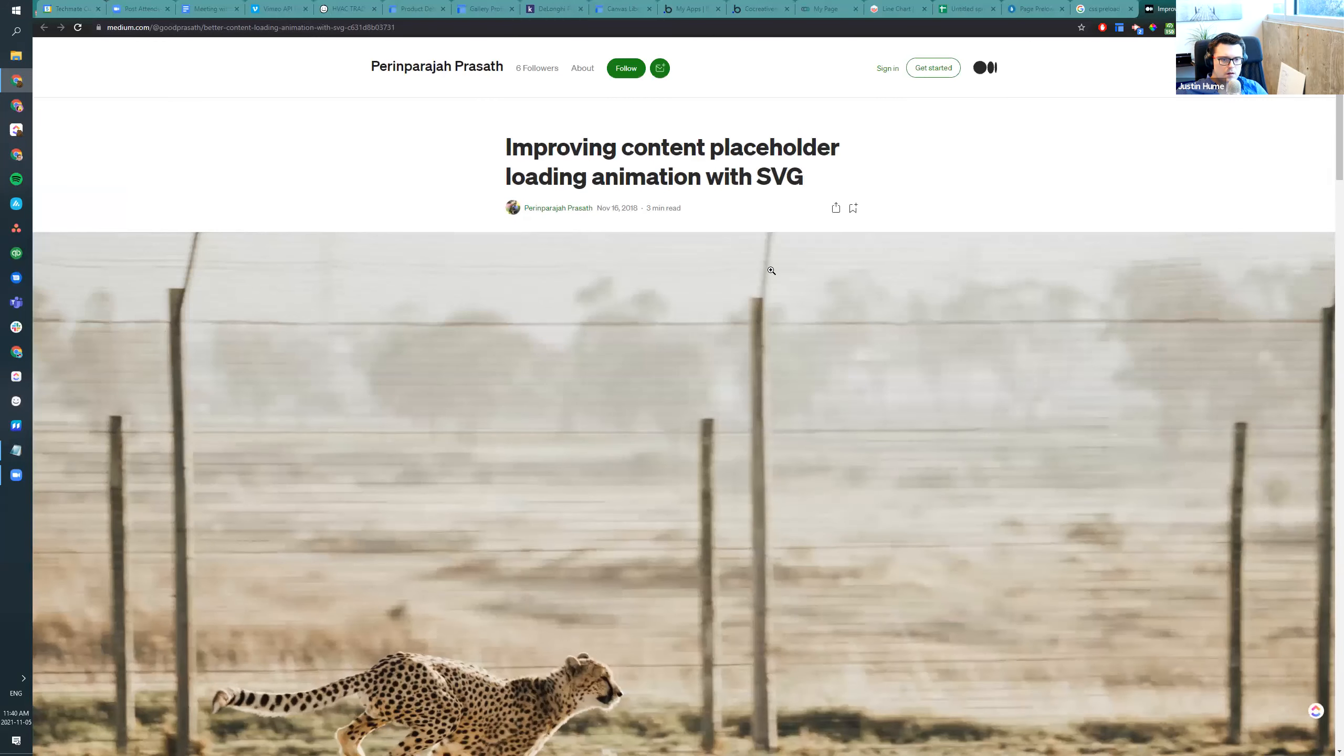
scroll(482, 423, "down", 1)
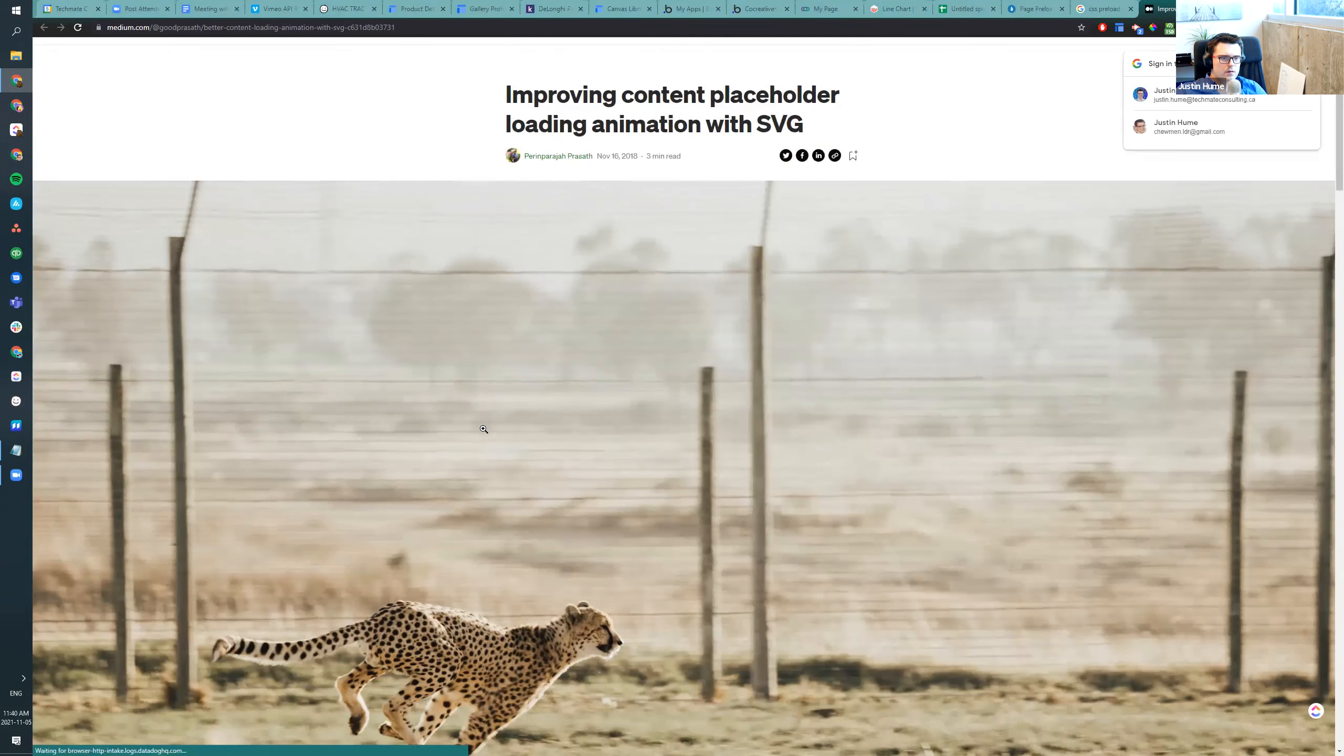
scroll(483, 429, "down", 13)
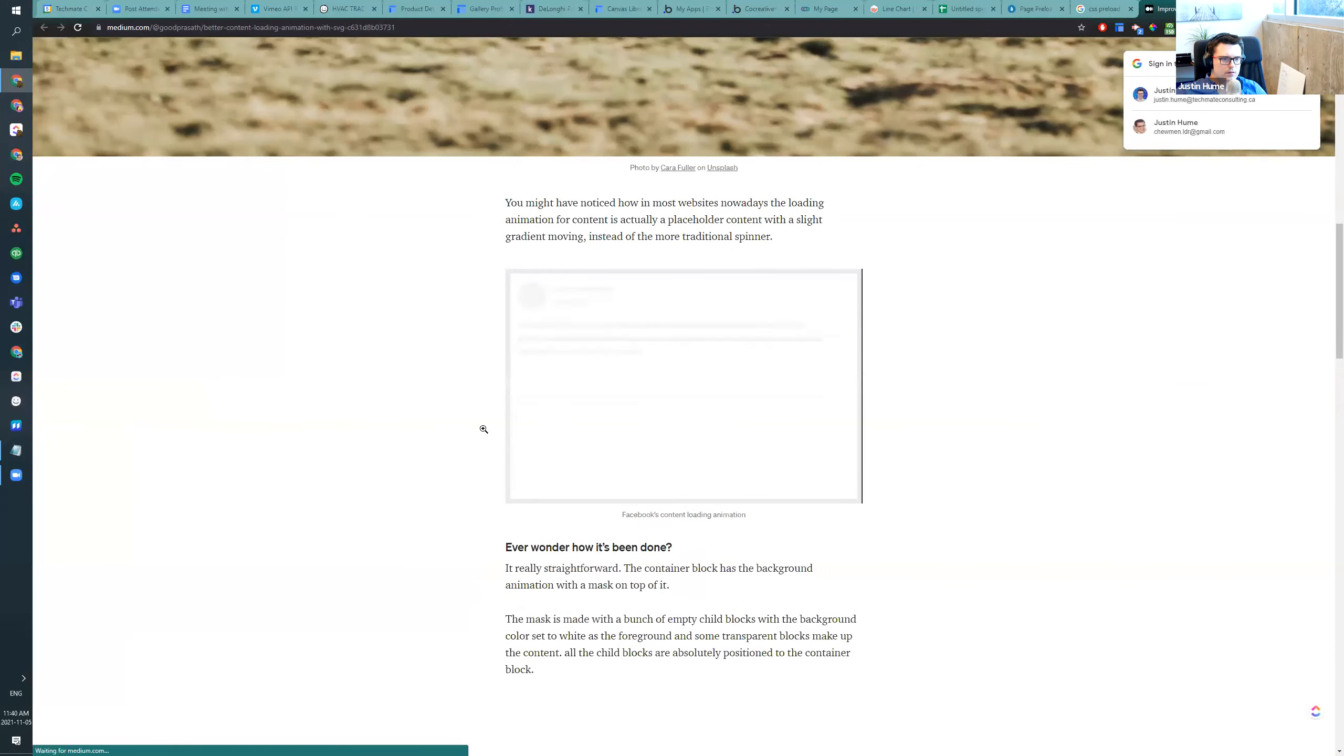
scroll(484, 429, "down", 6)
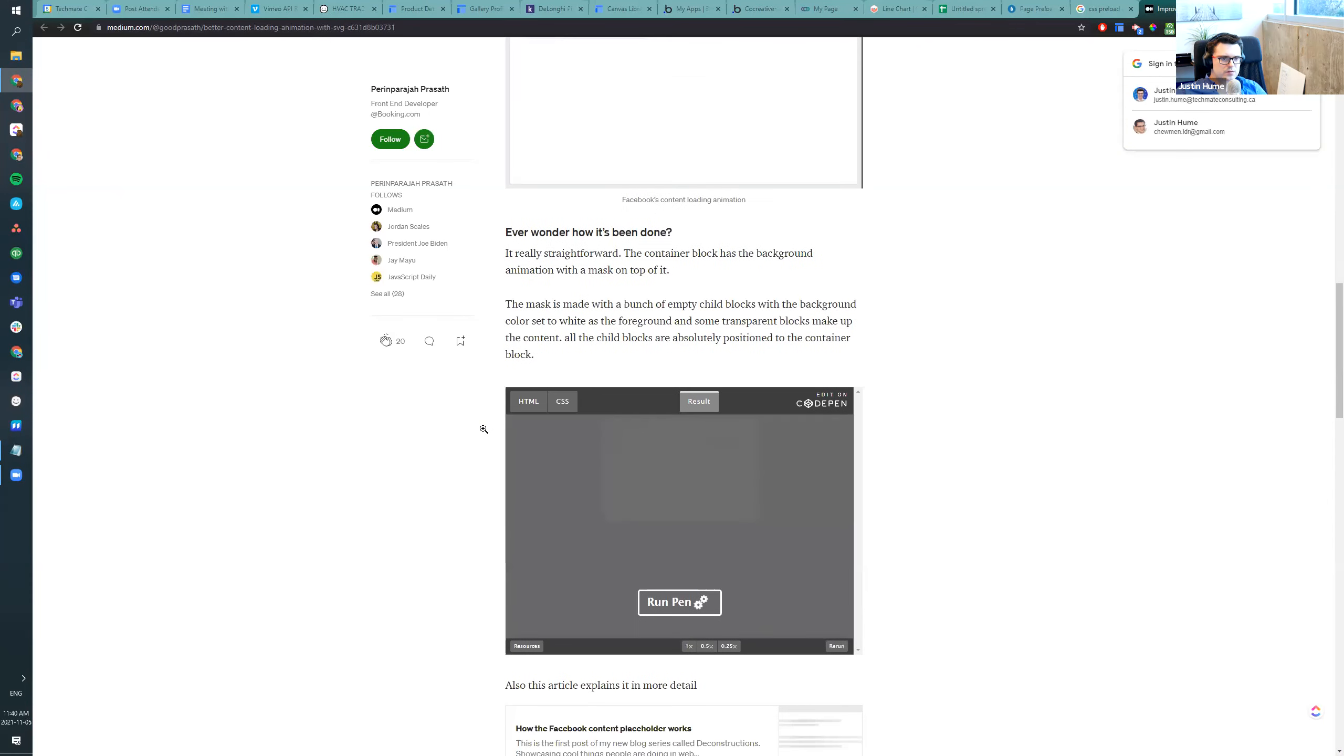
scroll(483, 428, "down", 1)
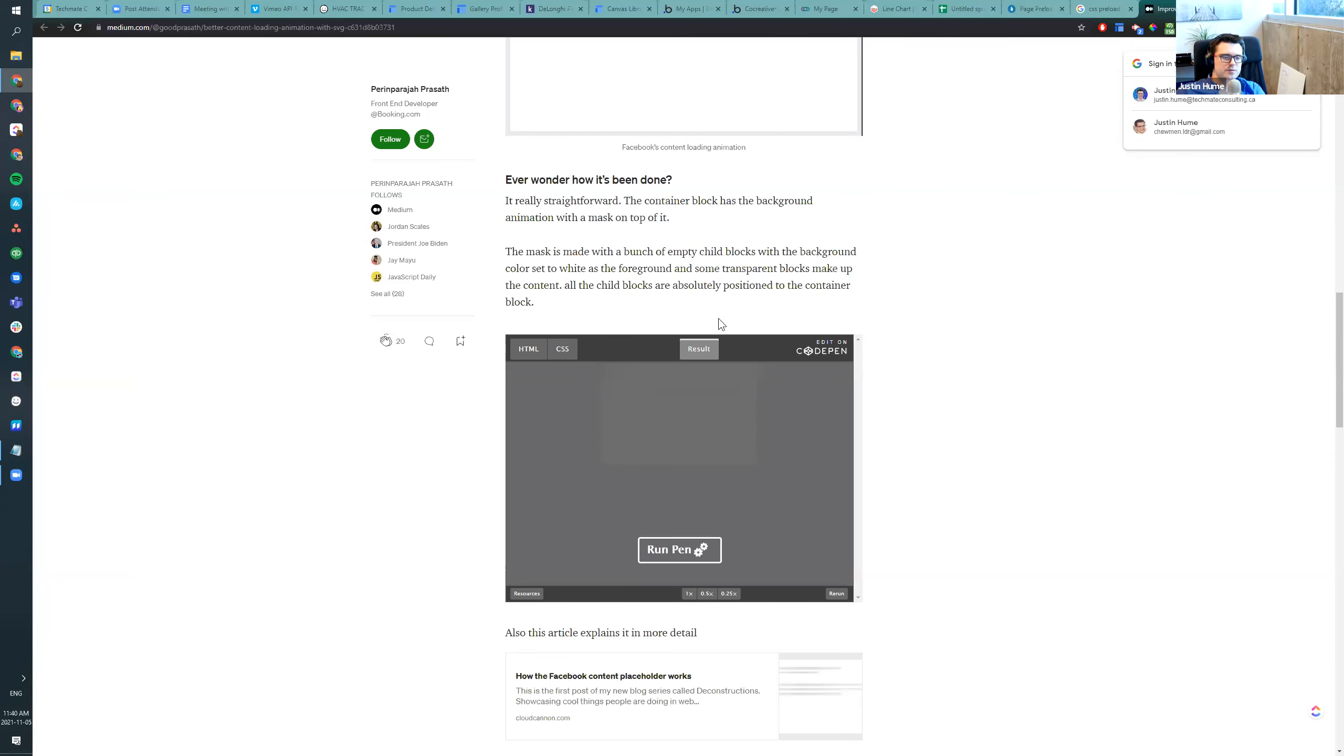
scroll(690, 402, "down", 4)
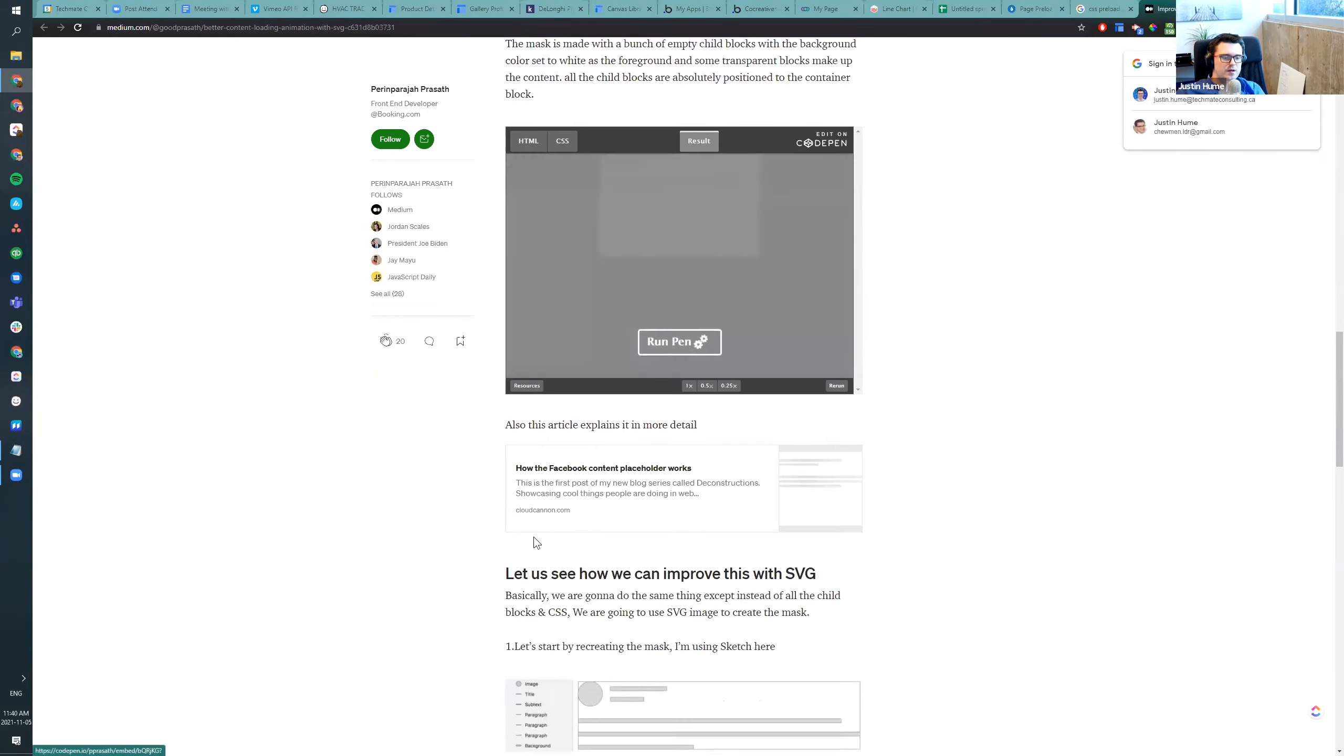
scroll(536, 543, "down", 7)
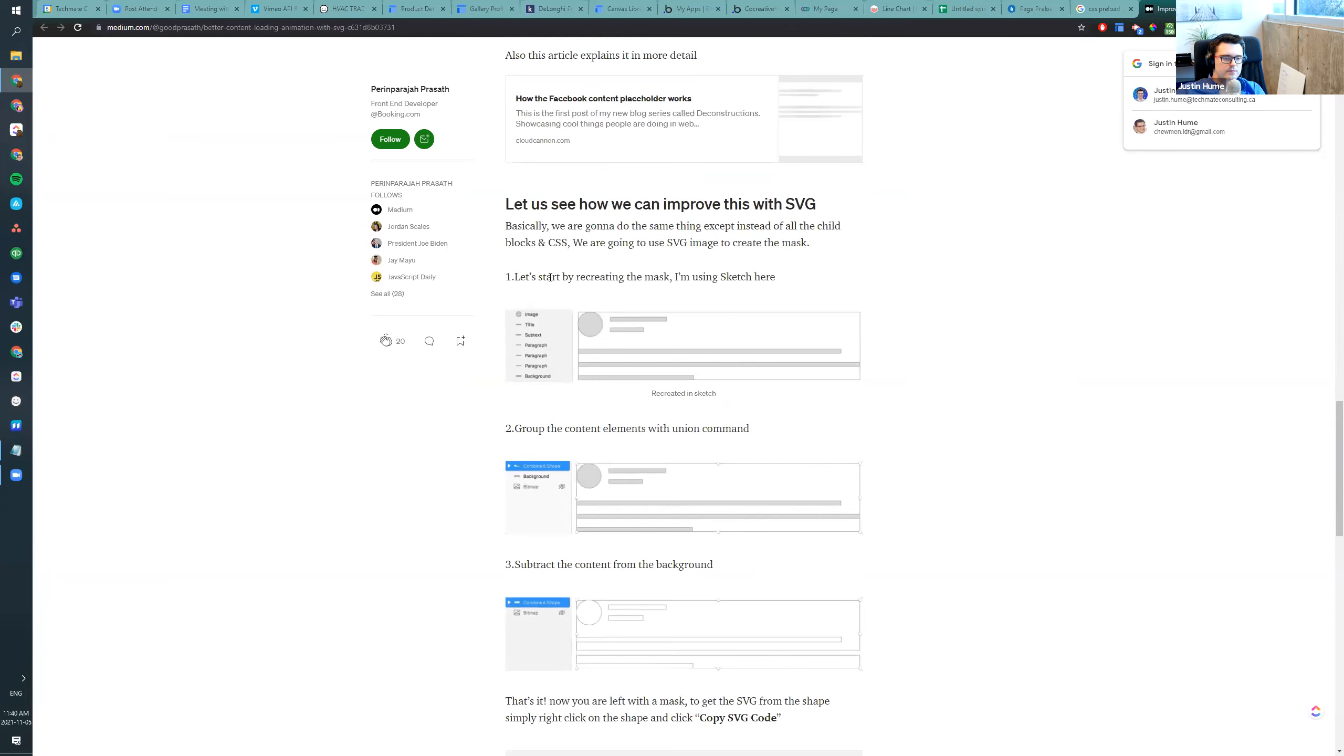
scroll(550, 276, "down", 1)
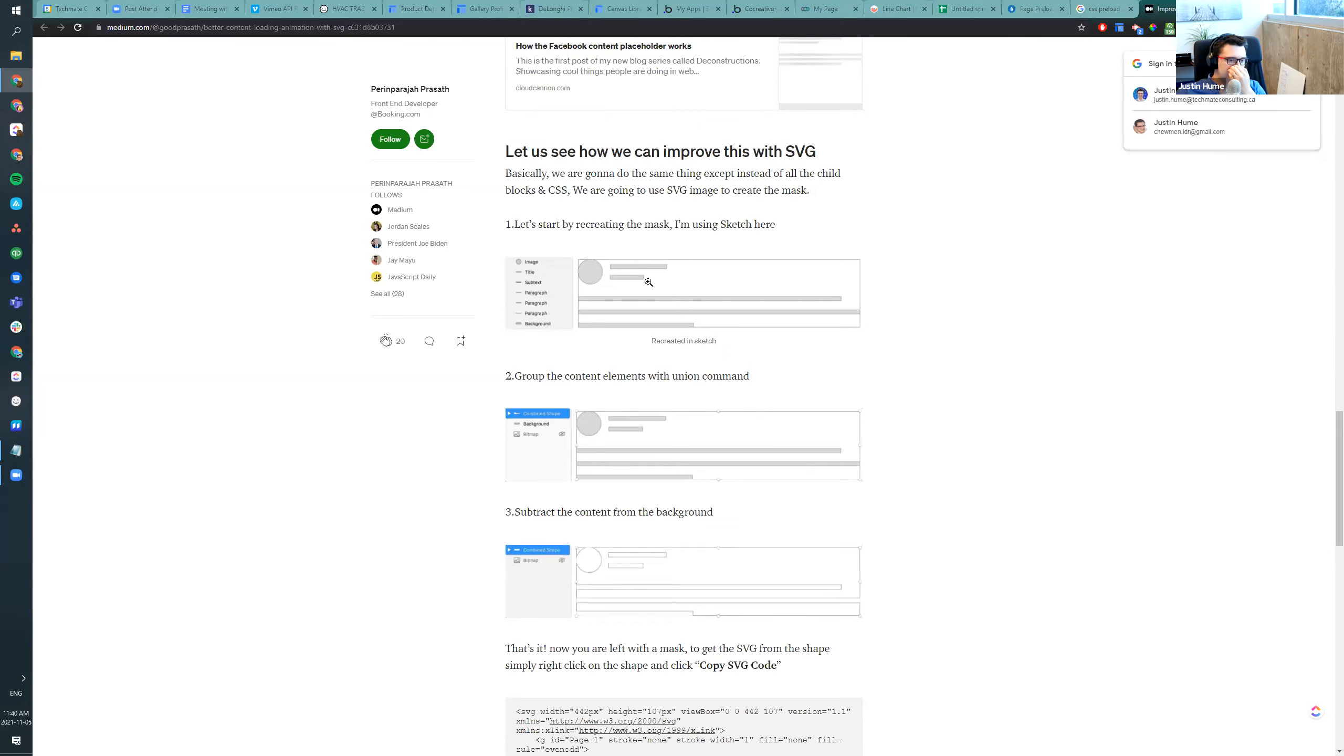
scroll(649, 282, "down", 1)
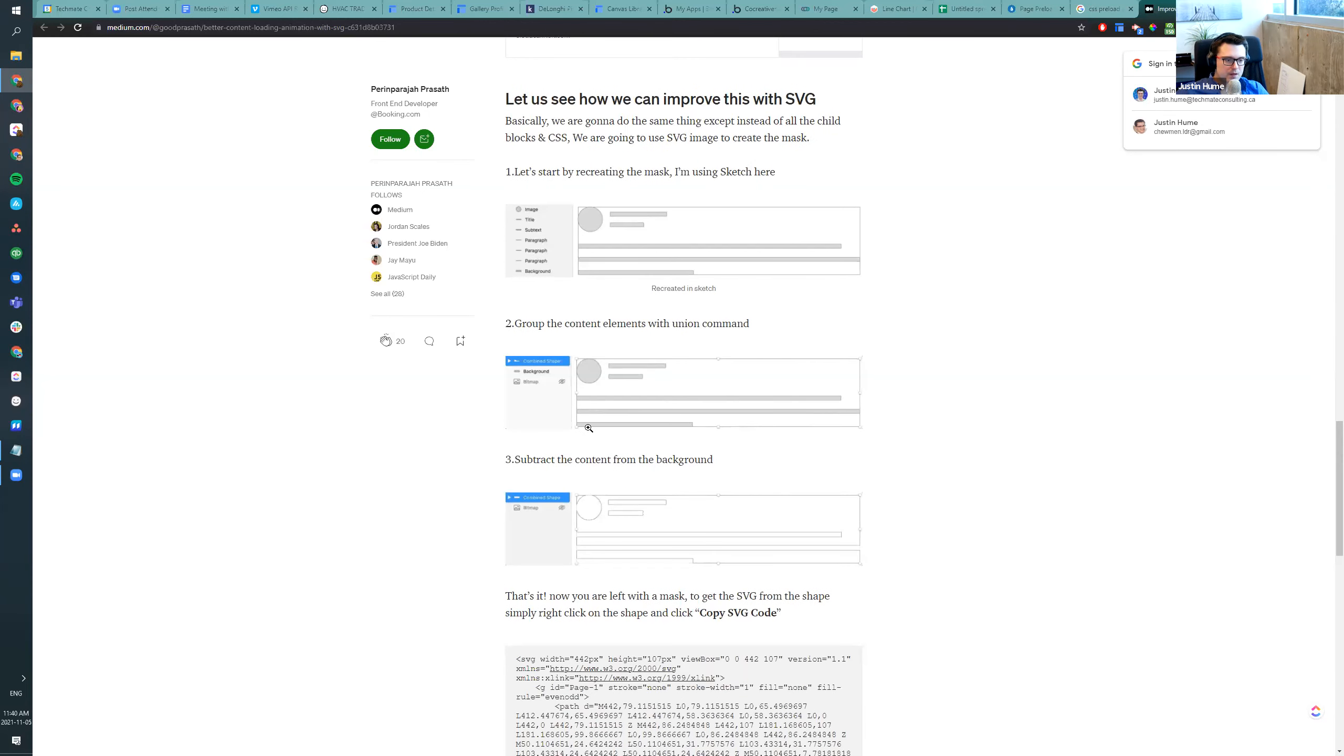
scroll(596, 414, "down", 2)
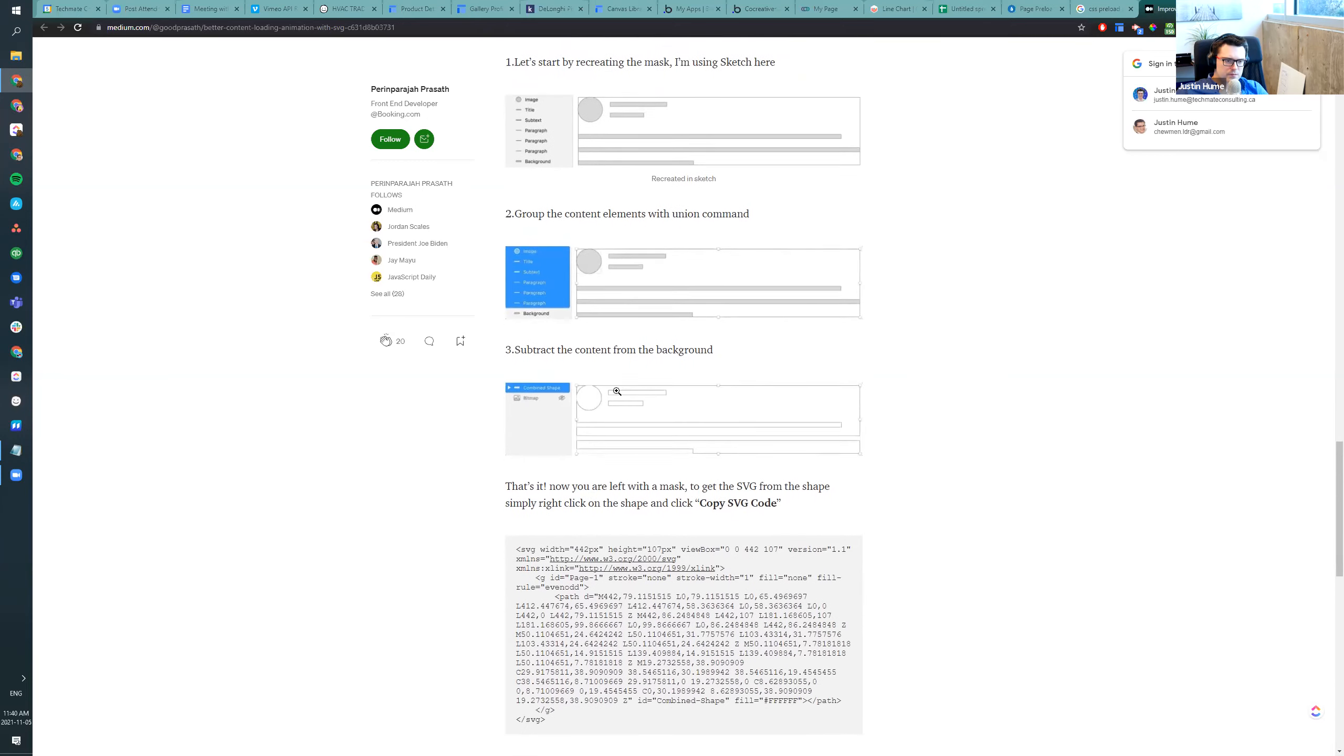
scroll(617, 391, "down", 4)
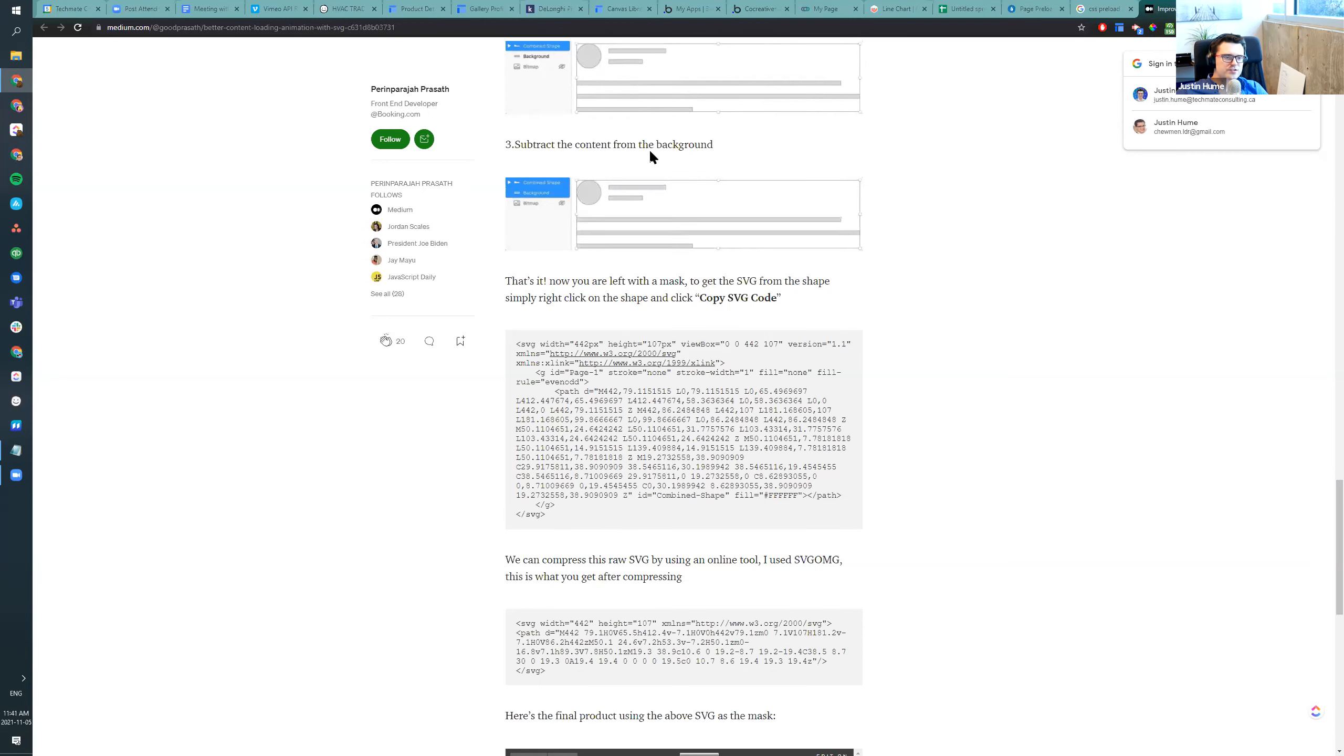
Revisit the article's Facebook placeholder example, and read on through the final CodePen demo and the reasons for using the SVG method
scroll(604, 261, "up", 1)
scroll(604, 261, "up", 15)
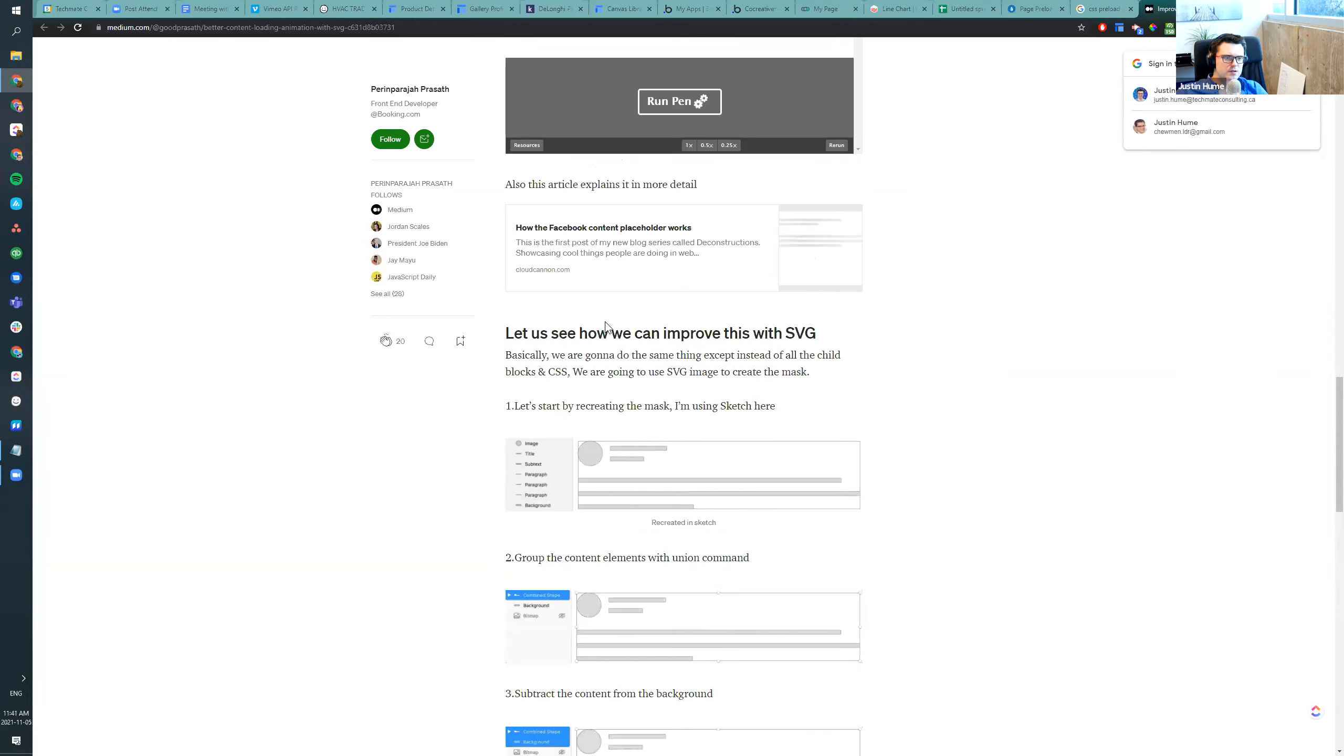
scroll(642, 264, "up", 3)
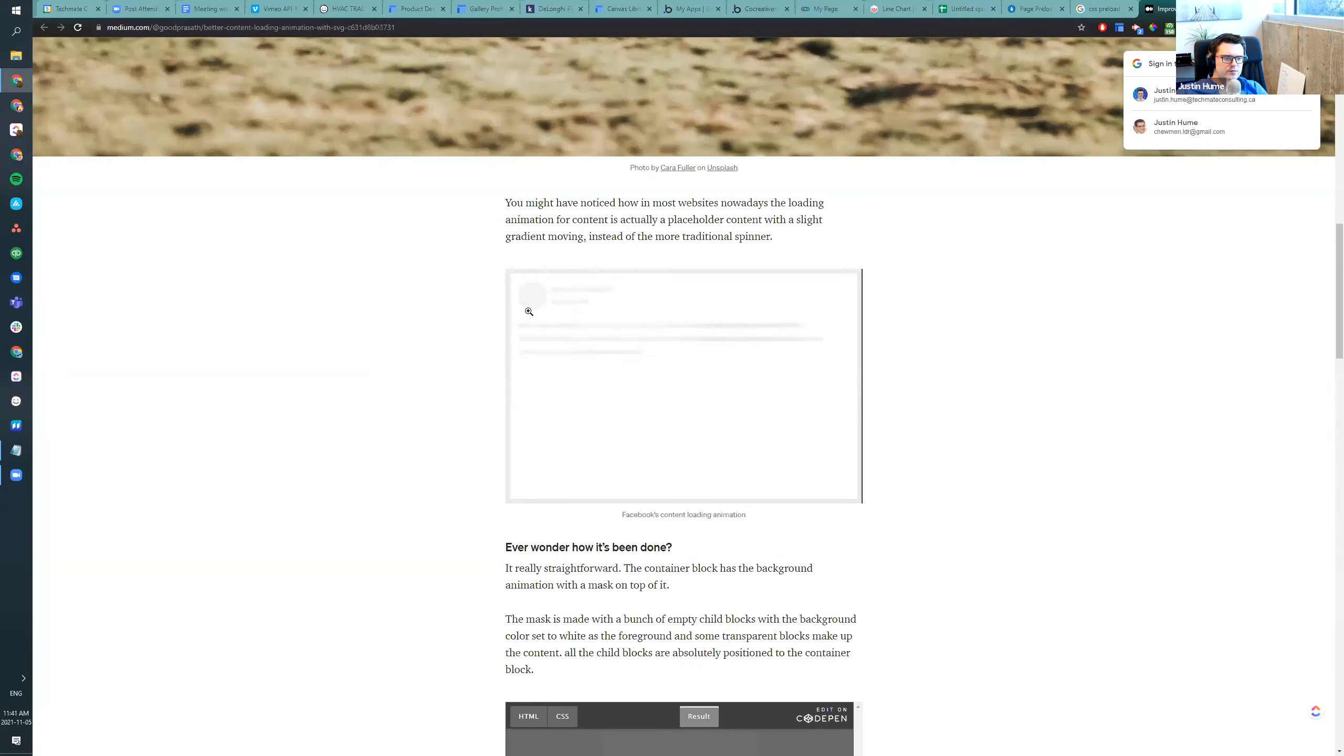
scroll(662, 413, "down", 12)
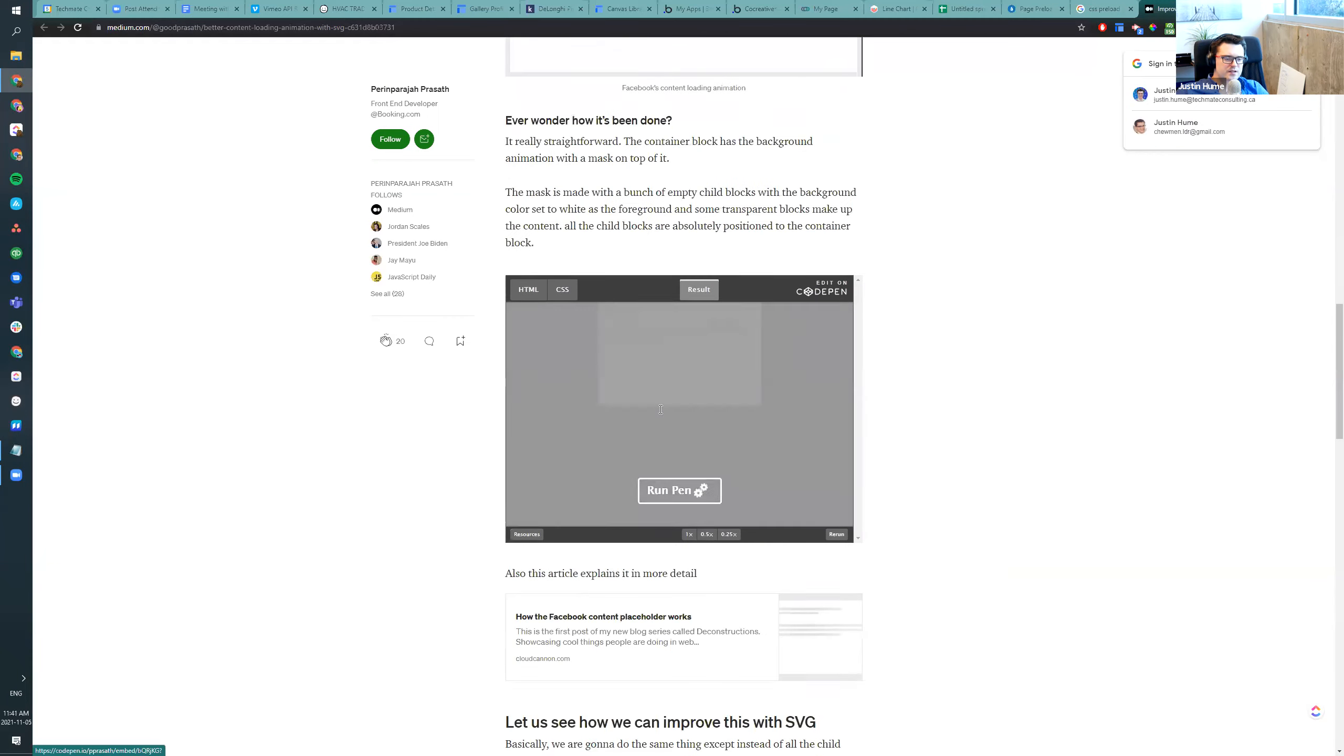
scroll(661, 409, "down", 7)
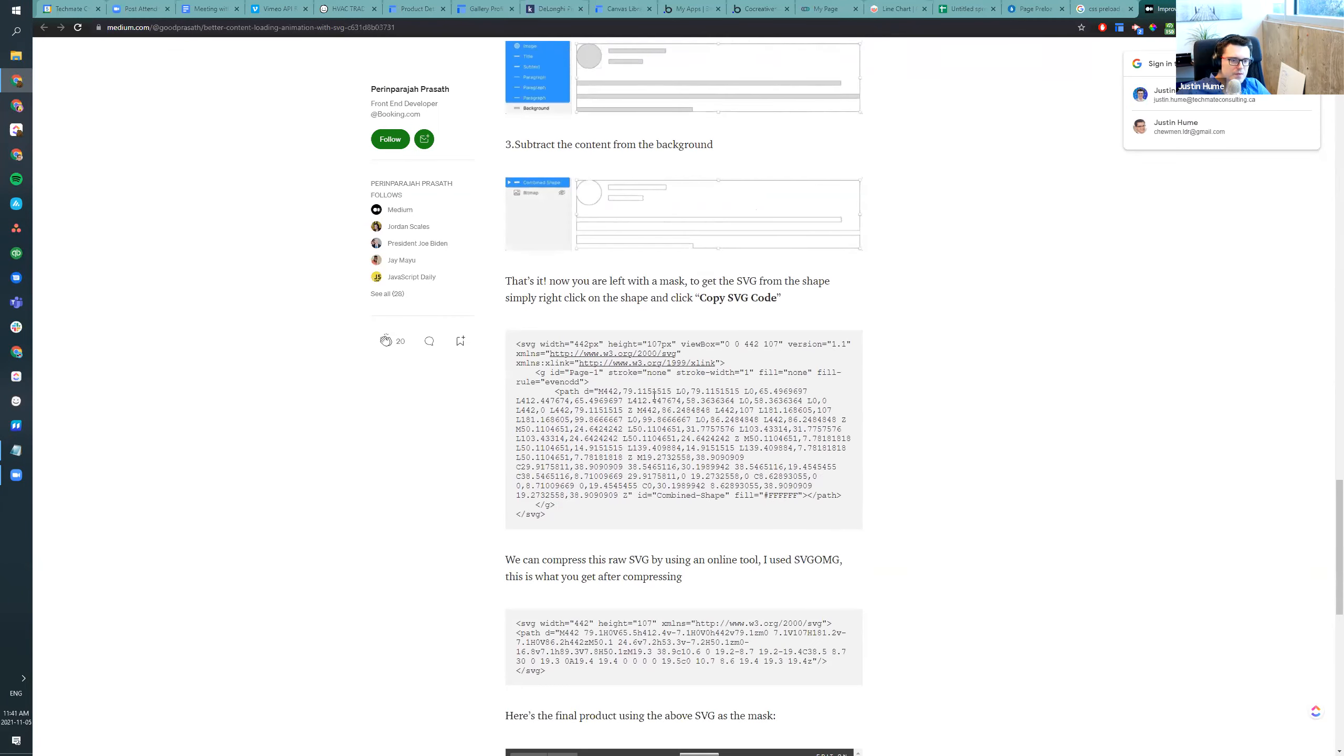
scroll(654, 395, "down", 4)
scroll(621, 378, "down", 2)
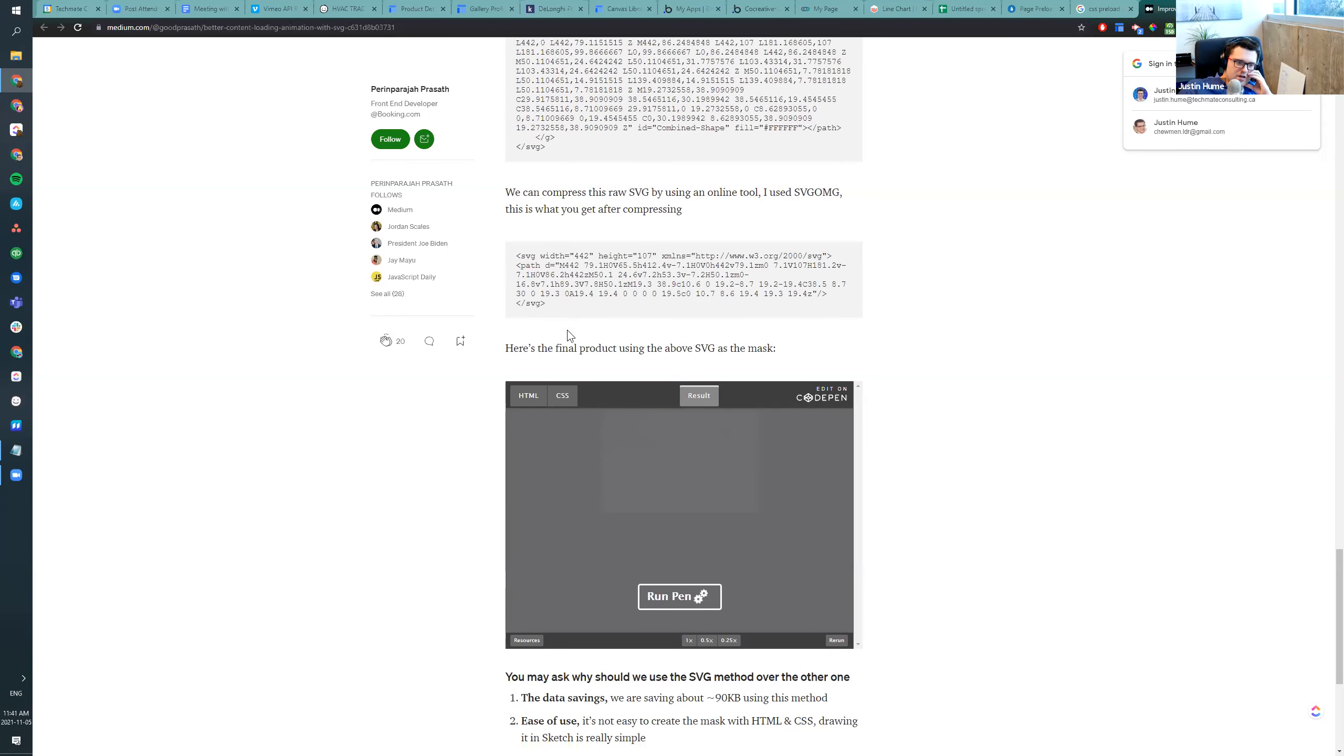
scroll(435, 515, "down", 4)
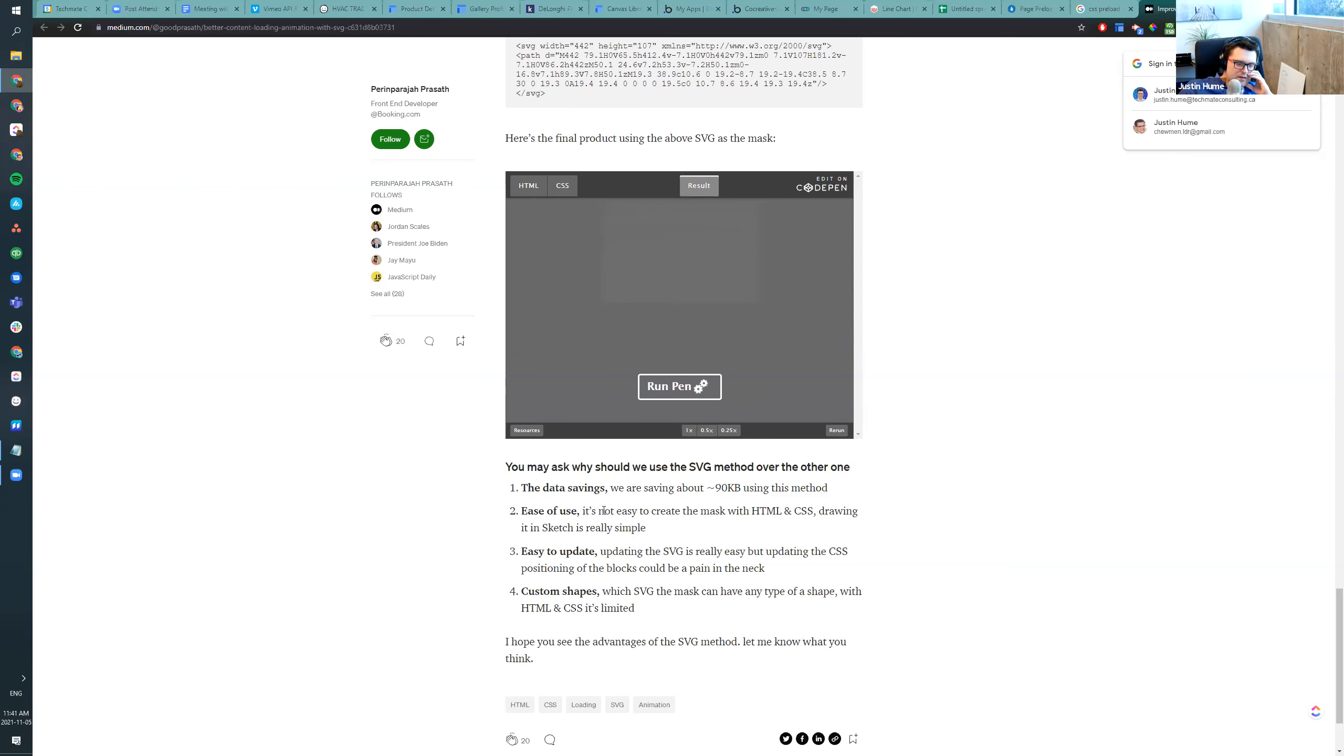
scroll(489, 527, "down", 1)
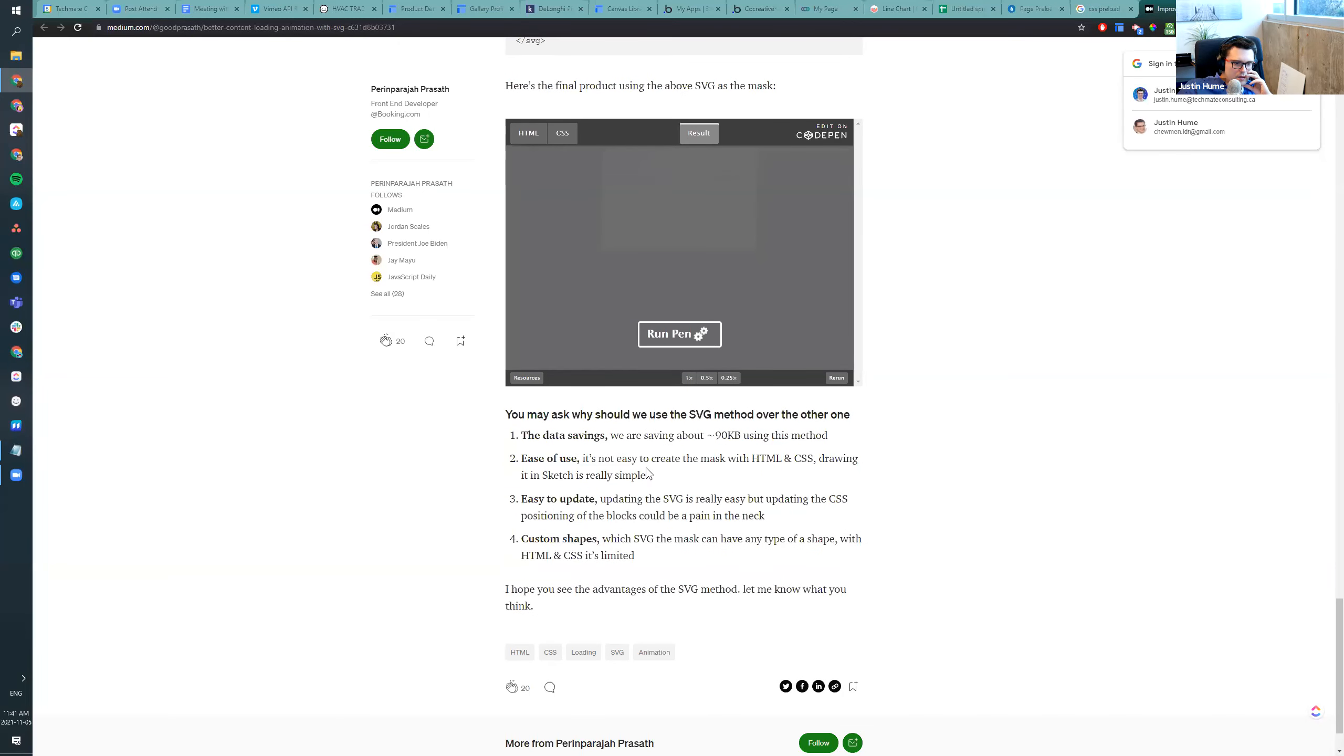
scroll(647, 473, "down", 2)
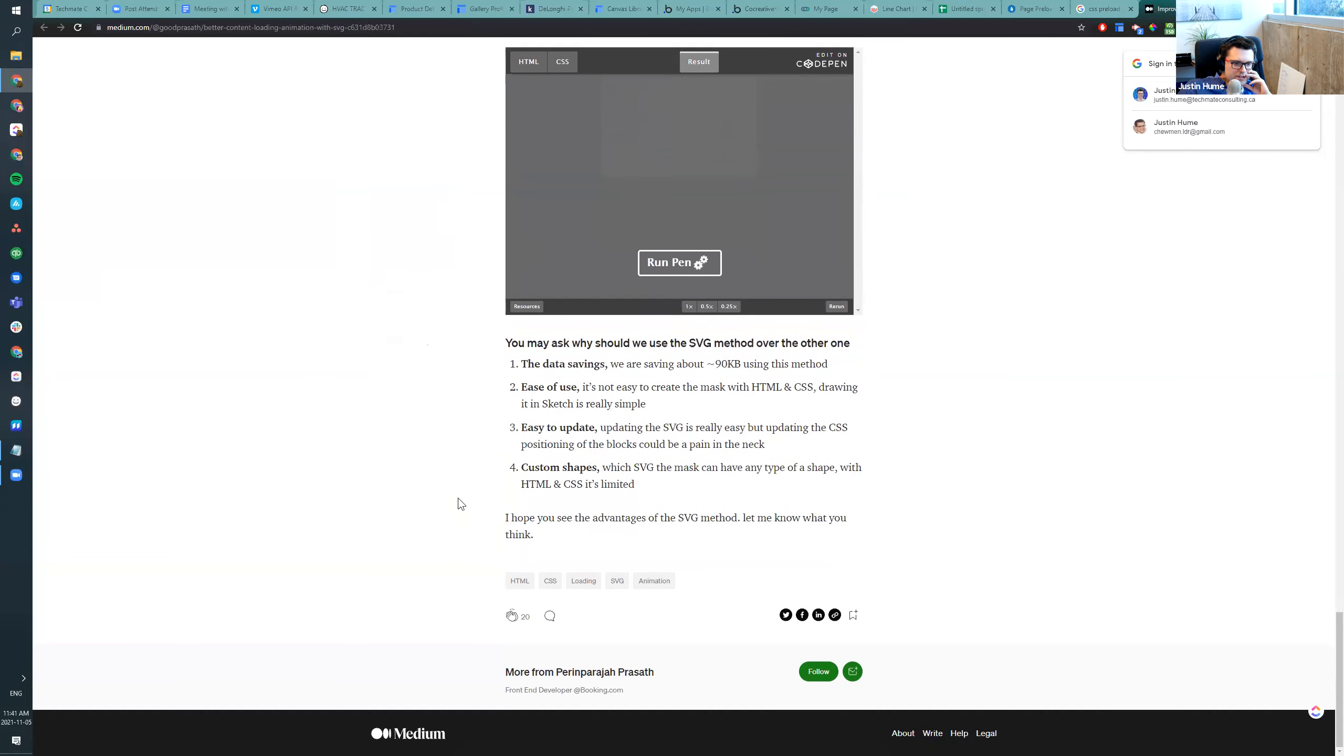
Review the article again from the placeholder introduction through the Sketch mask steps to the raw and compressed SVG code
scroll(380, 517, "up", 9)
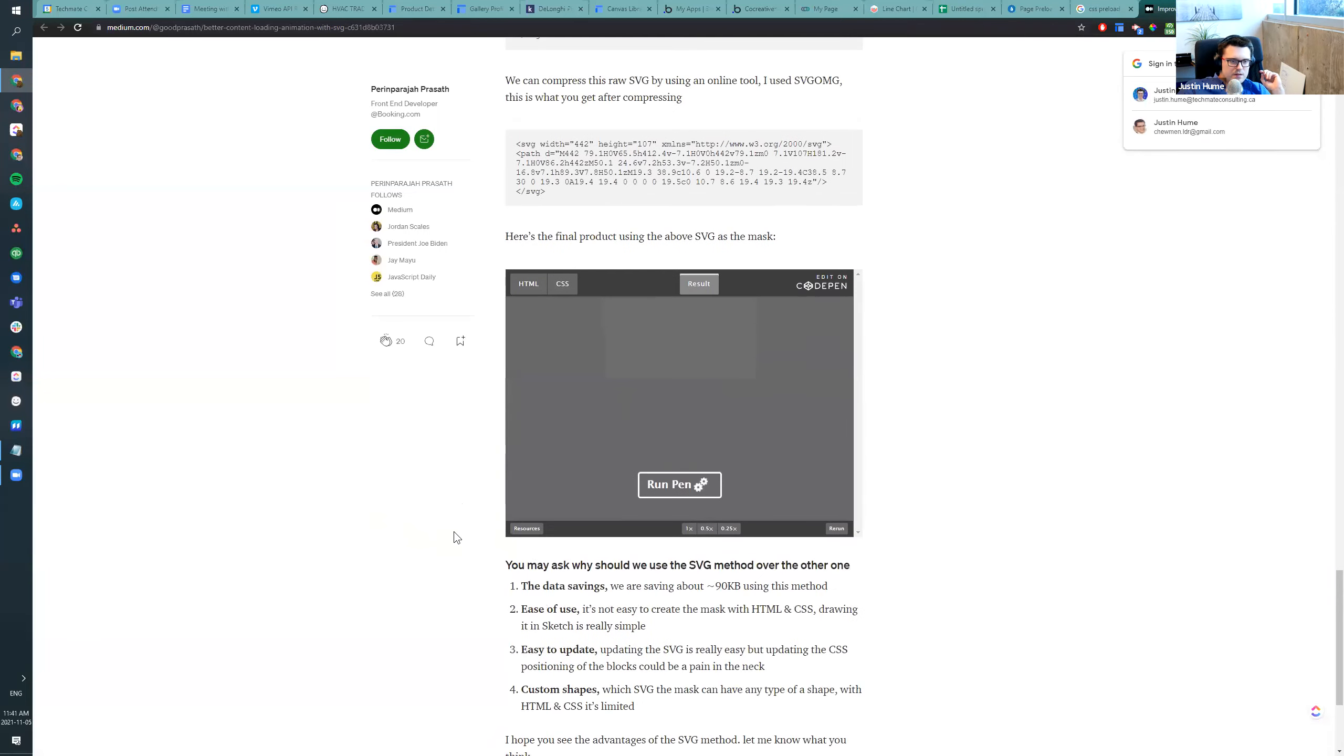
scroll(732, 417, "up", 18)
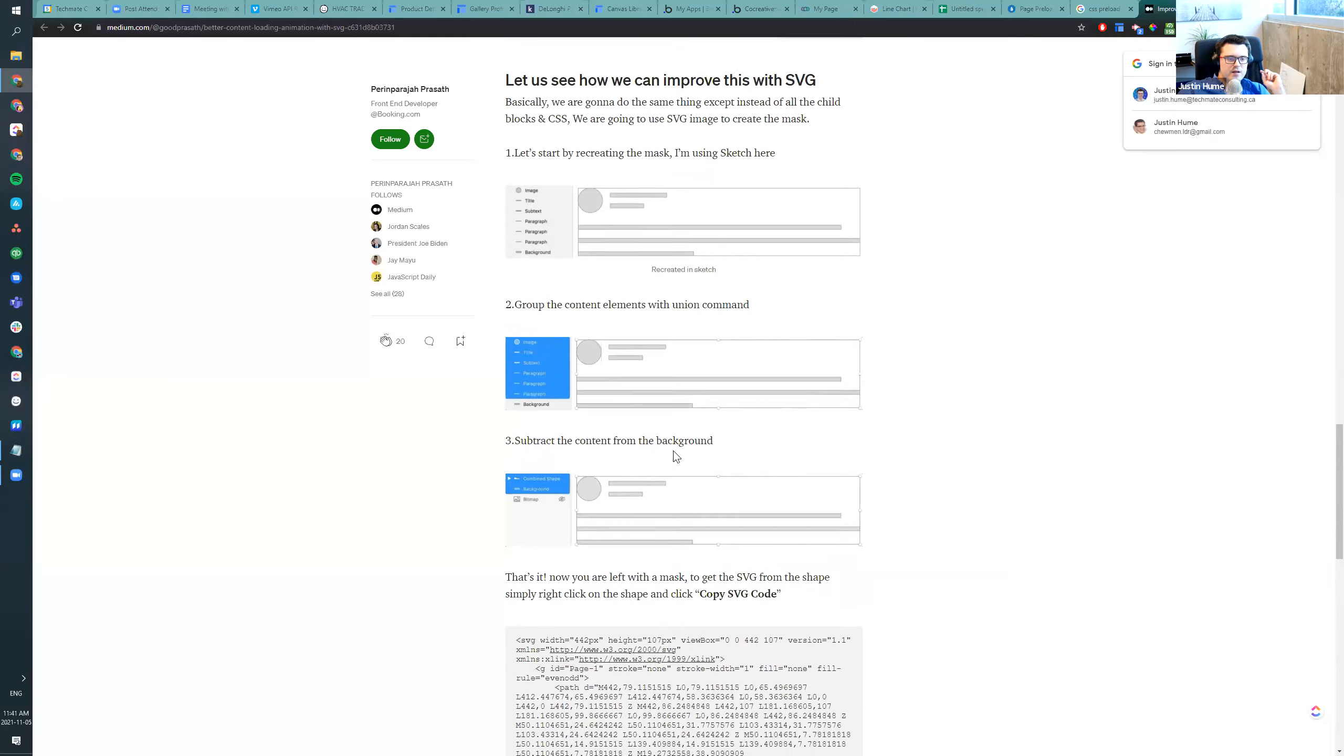
scroll(591, 417, "up", 15)
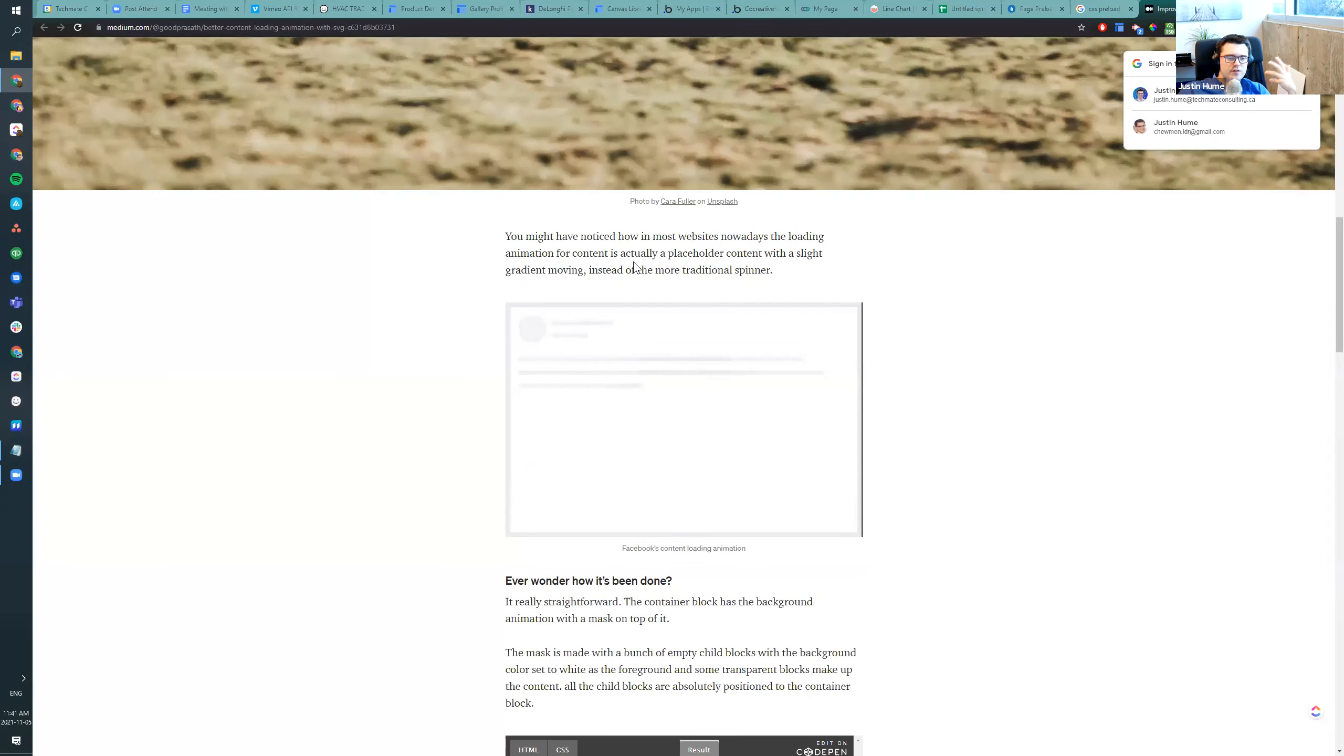
scroll(623, 322, "down", 4)
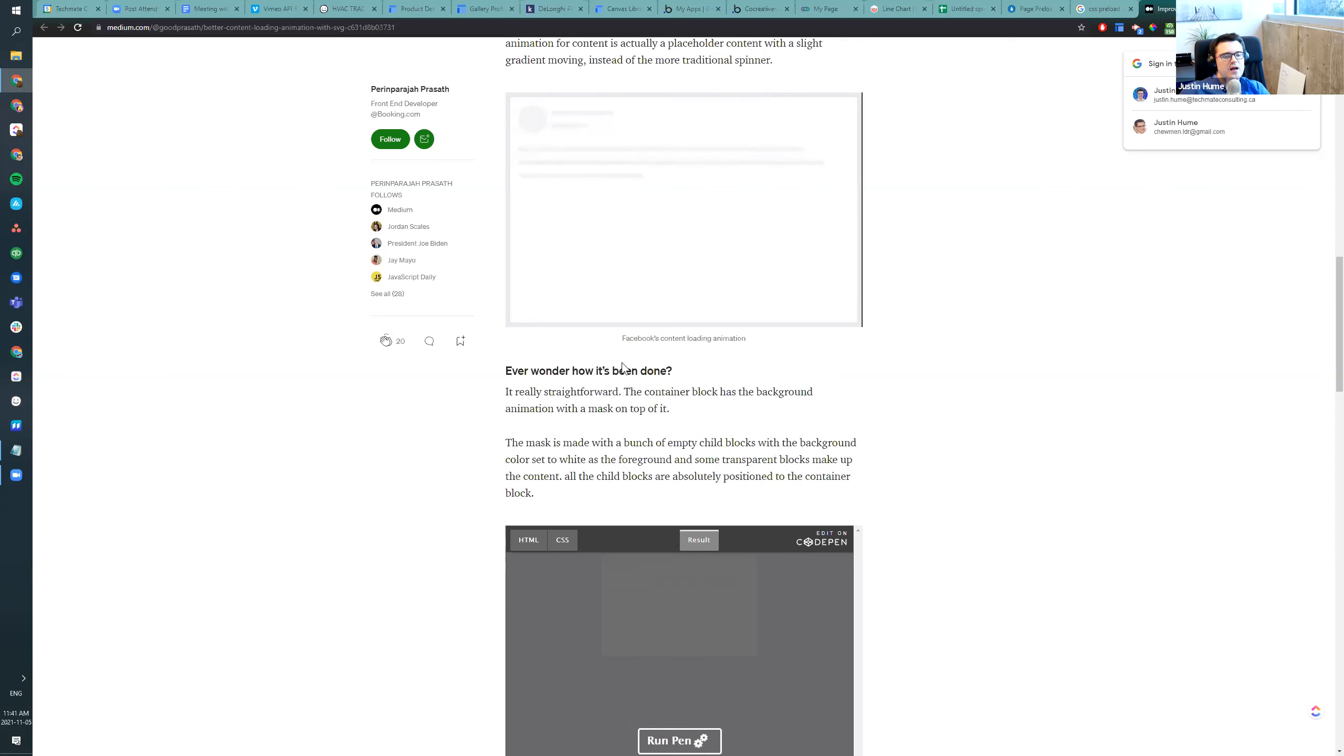
scroll(624, 368, "down", 2)
scroll(630, 365, "down", 1)
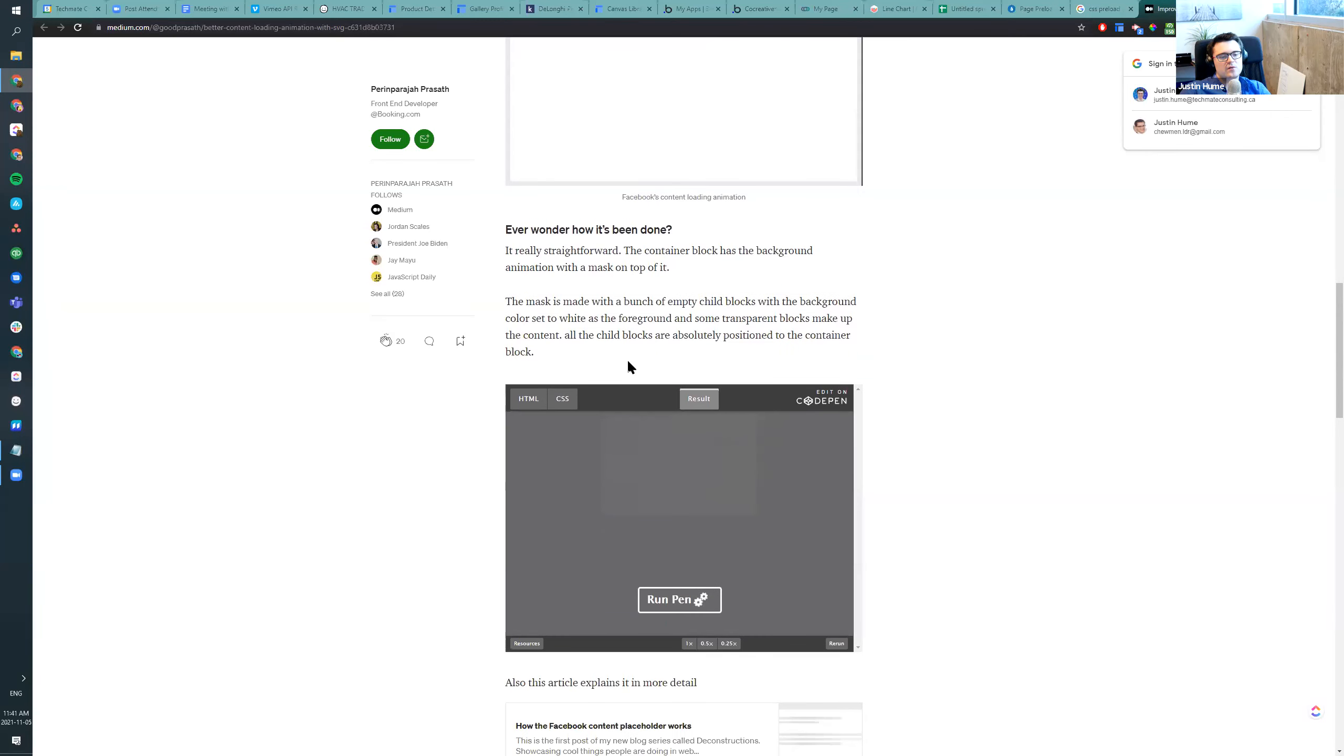
scroll(627, 366, "down", 12)
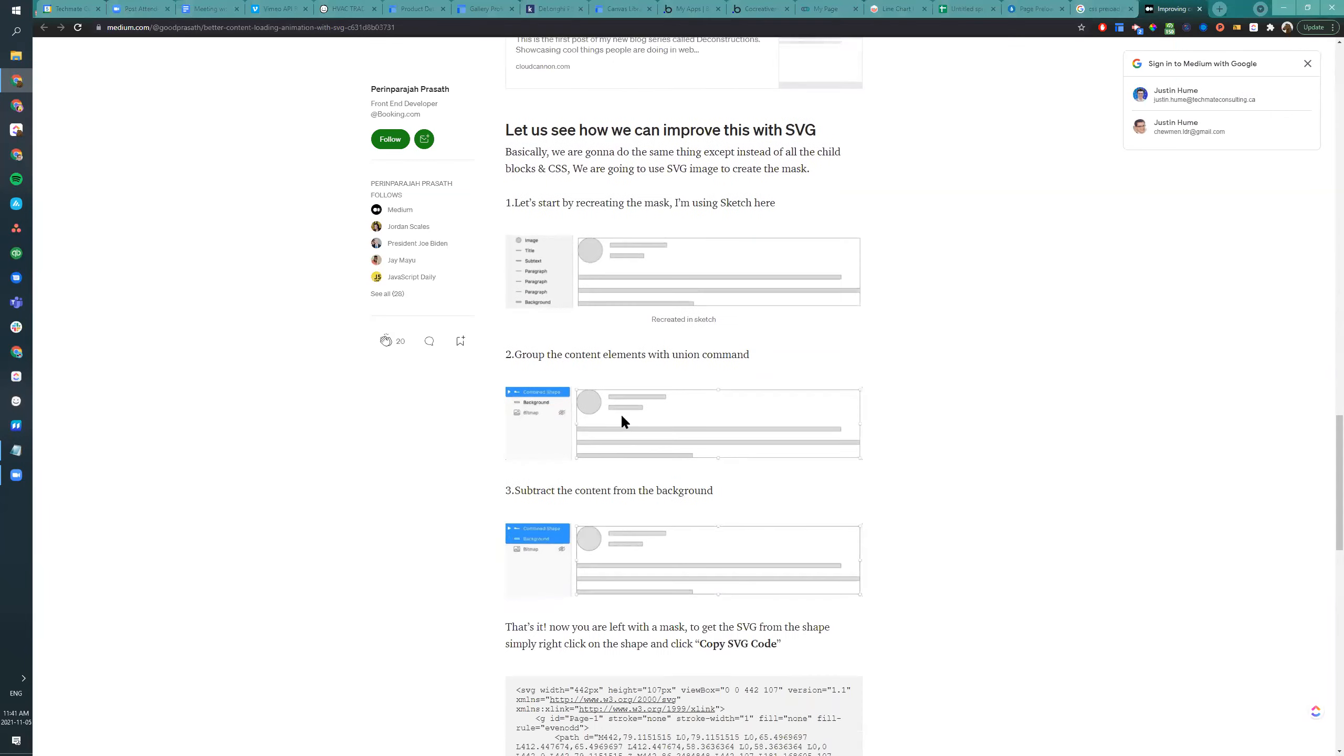
scroll(622, 421, "down", 1)
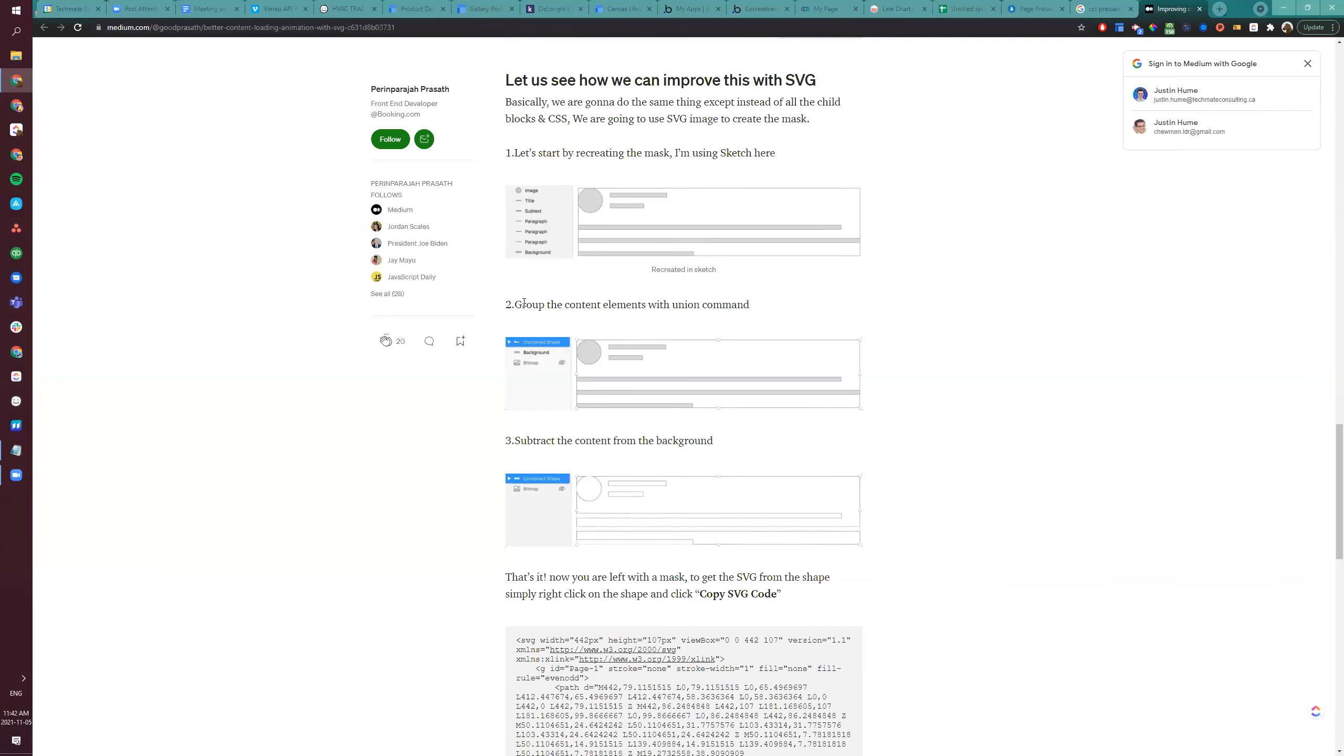
scroll(604, 144, "down", 2)
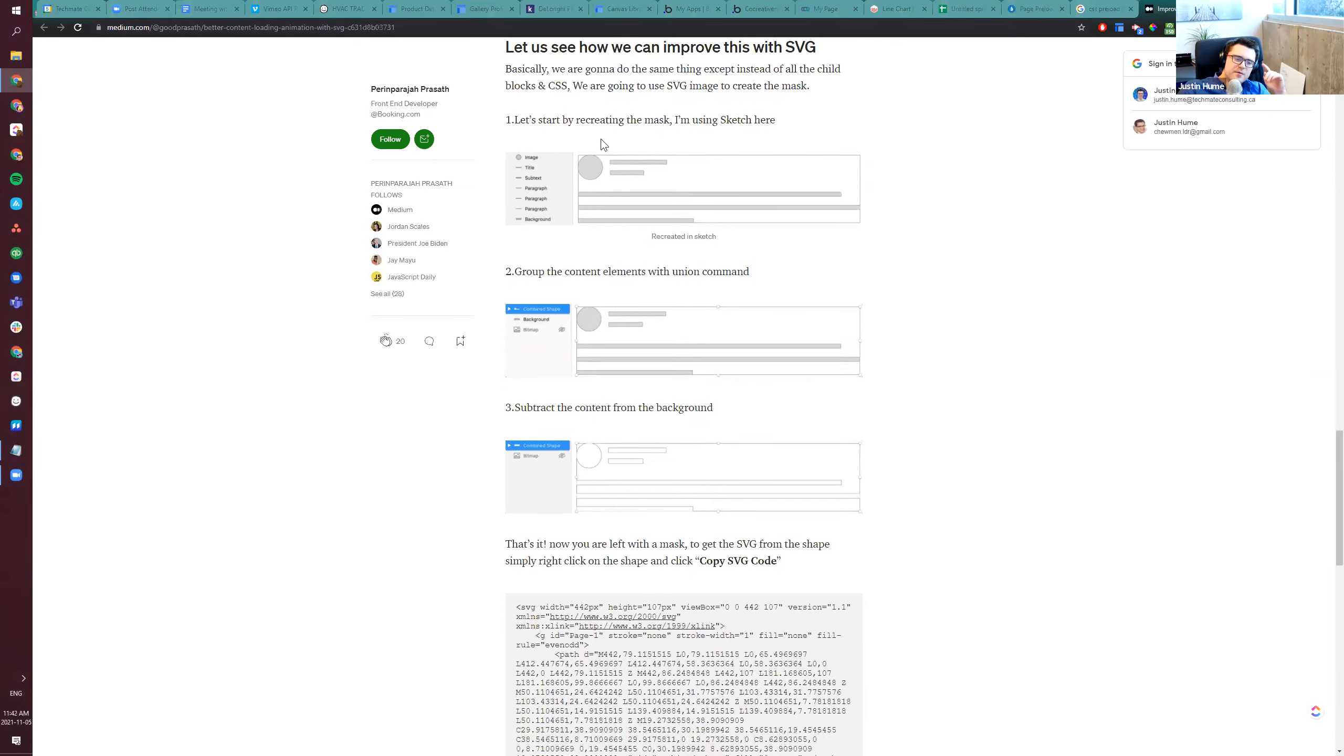
scroll(471, 371, "down", 6)
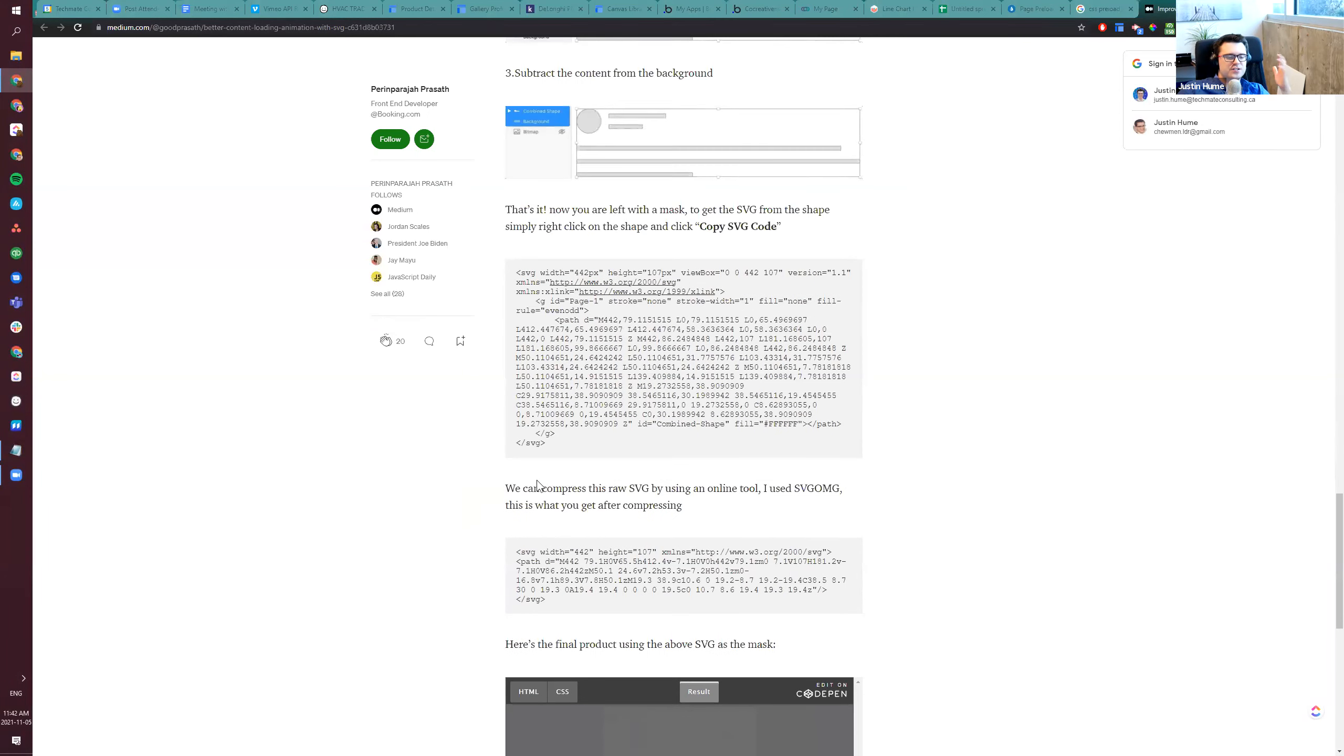
scroll(540, 487, "down", 3)
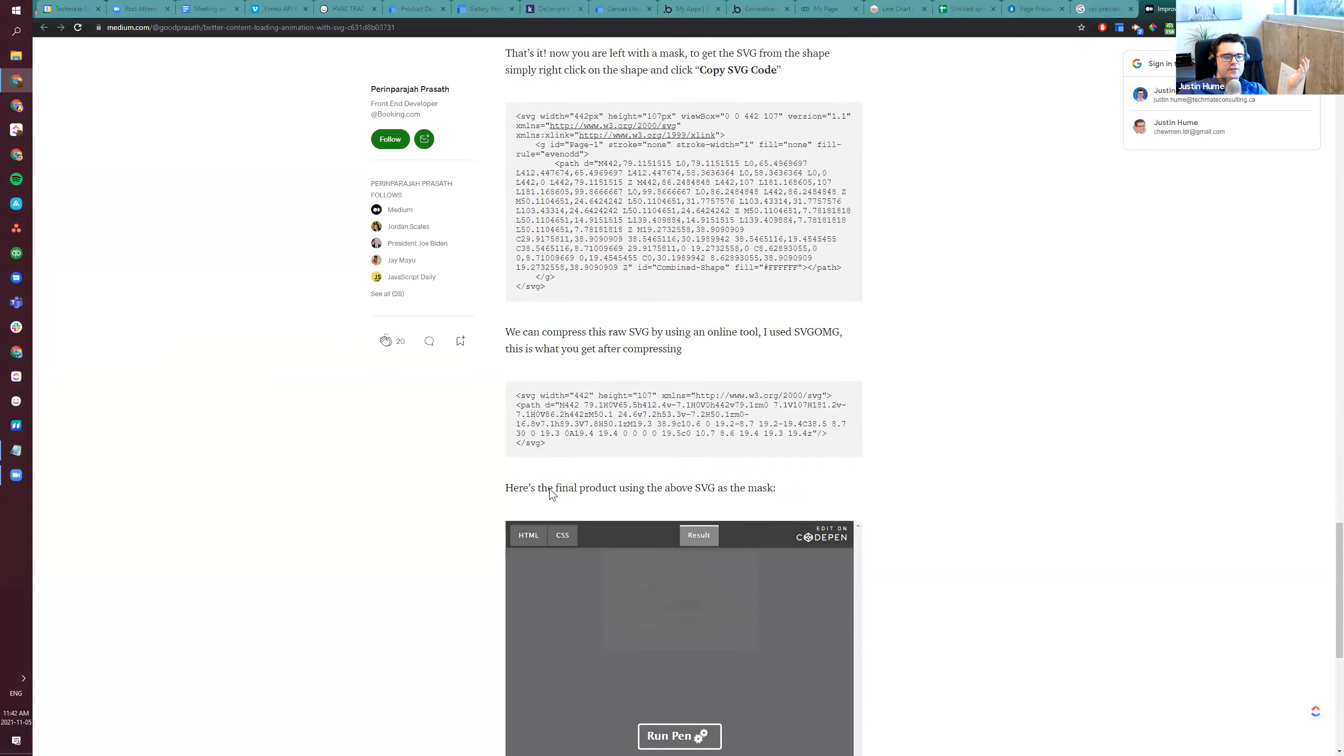
scroll(541, 460, "down", 5)
scroll(399, 475, "up", 5)
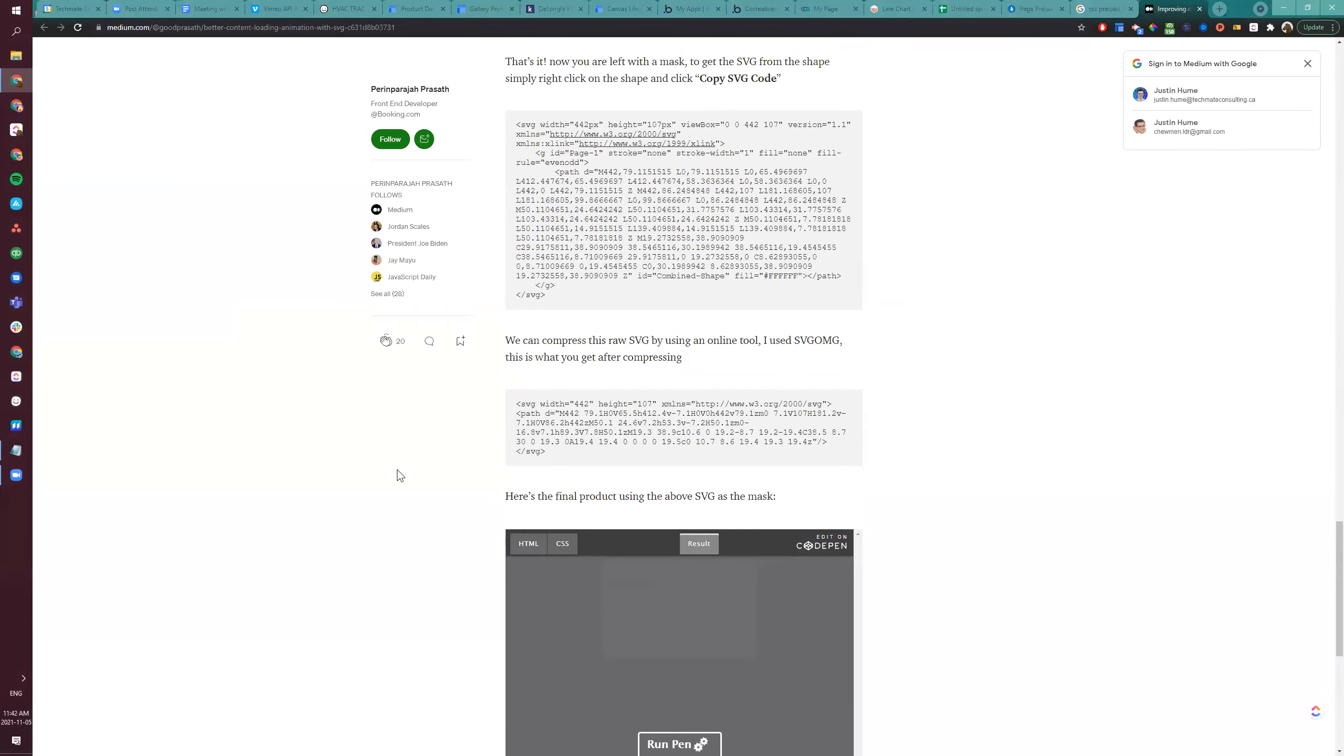
Reread the article's SVG code section, and examine the HTML and CSS of its final CodePen demo
scroll(400, 475, "up", 5)
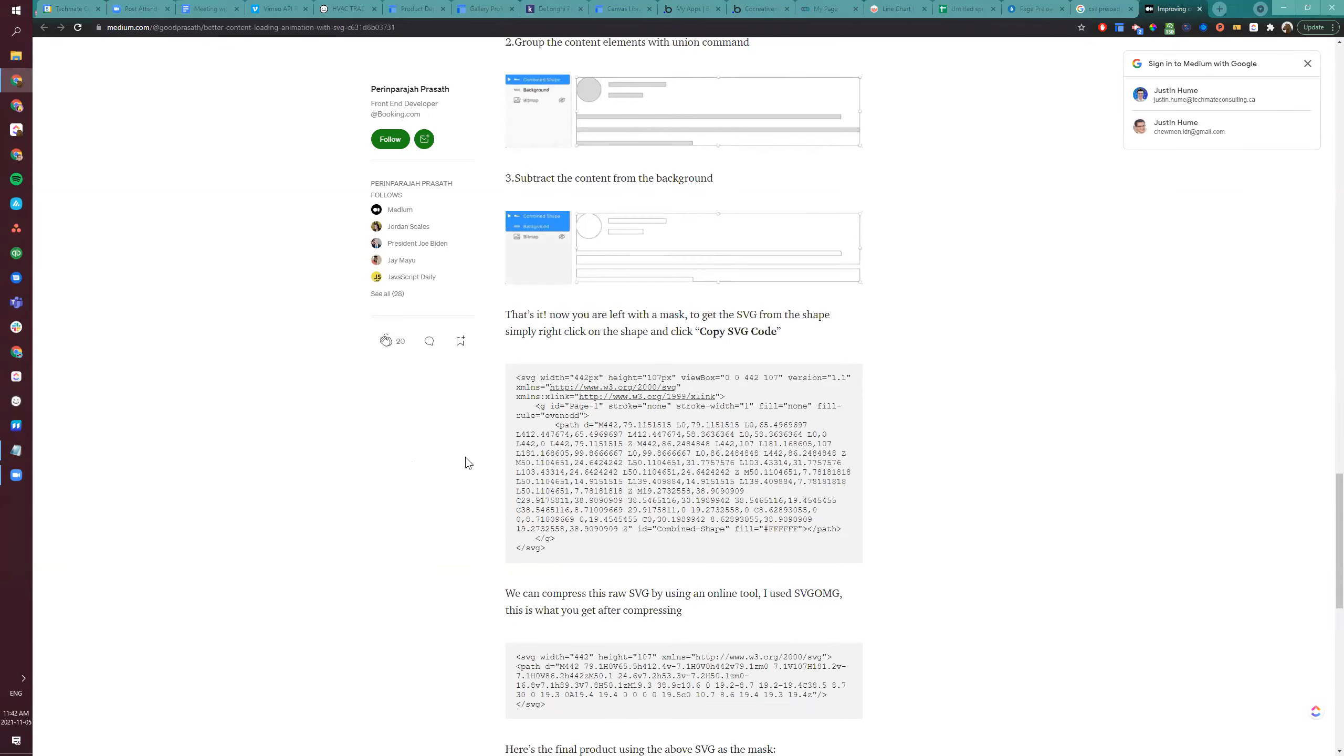
scroll(465, 459, "down", 9)
scroll(607, 249, "down", 1)
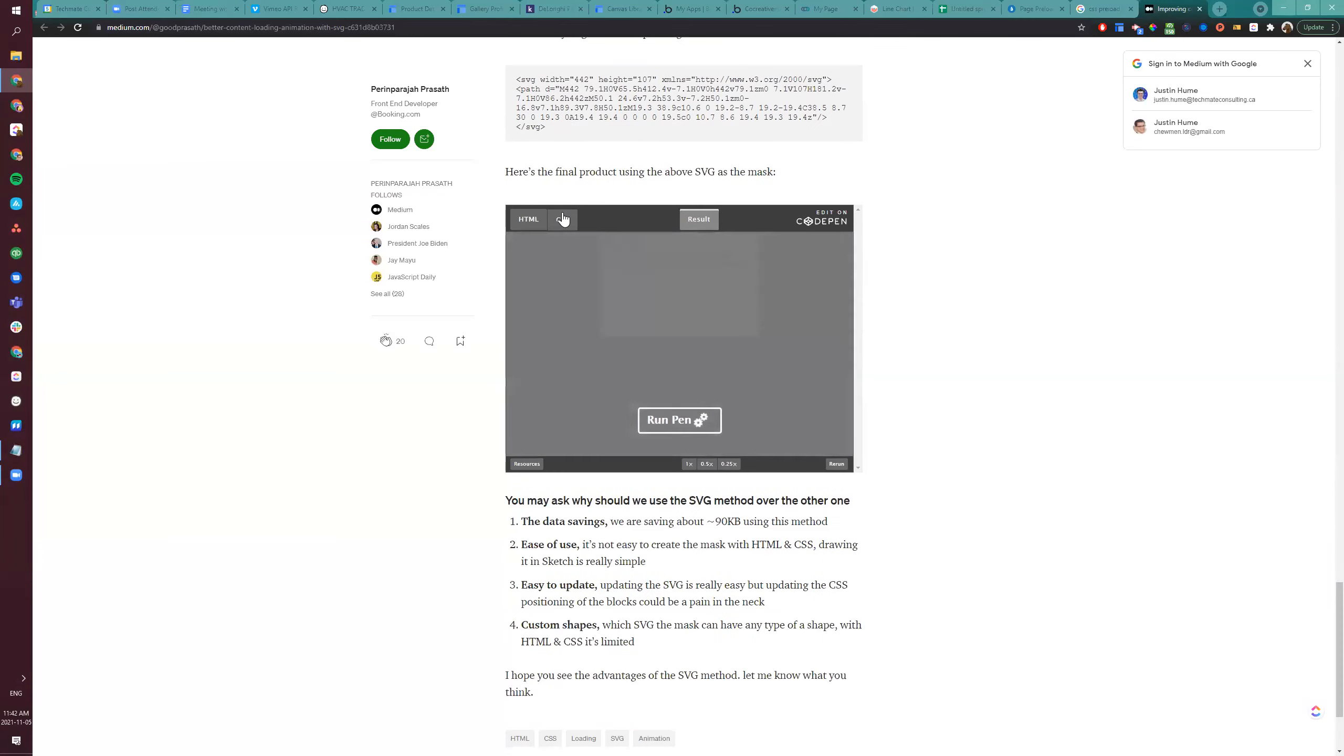
left_click(568, 219)
left_click(530, 219)
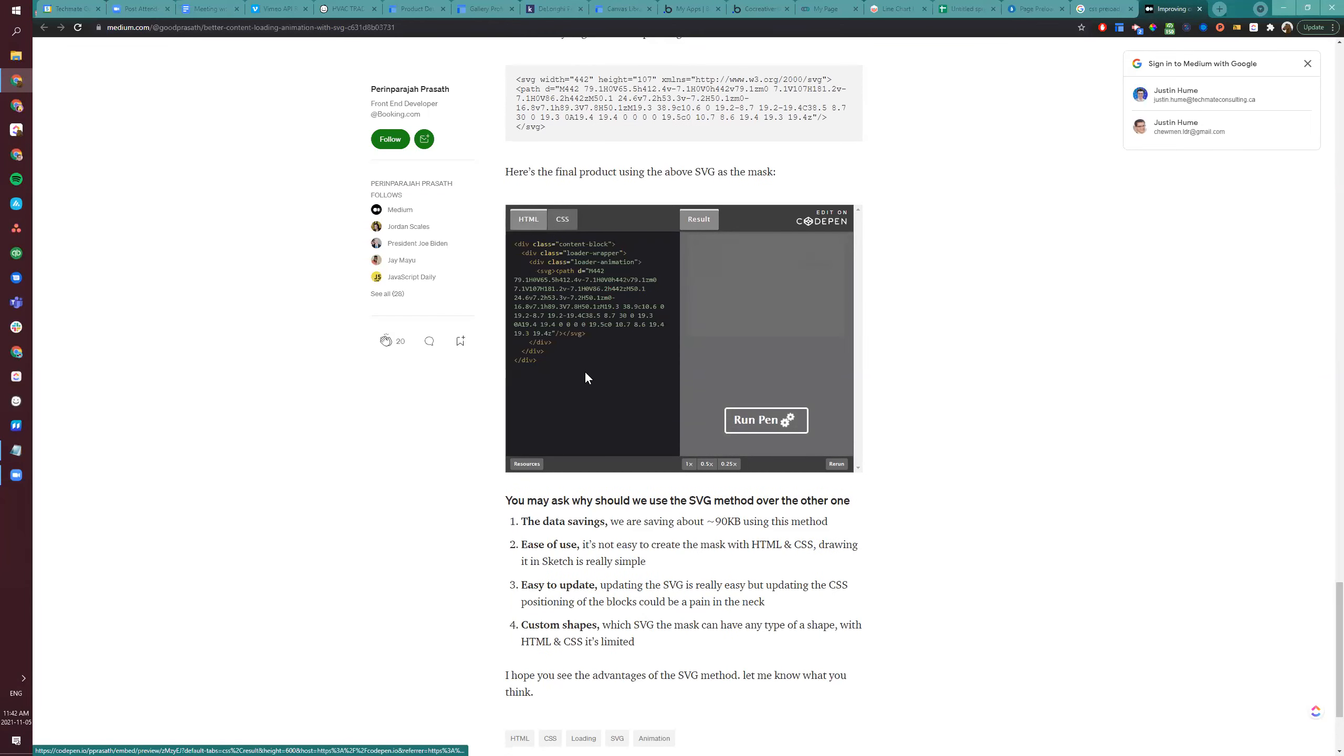
left_click_drag(578, 363, 515, 242)
left_click(565, 360)
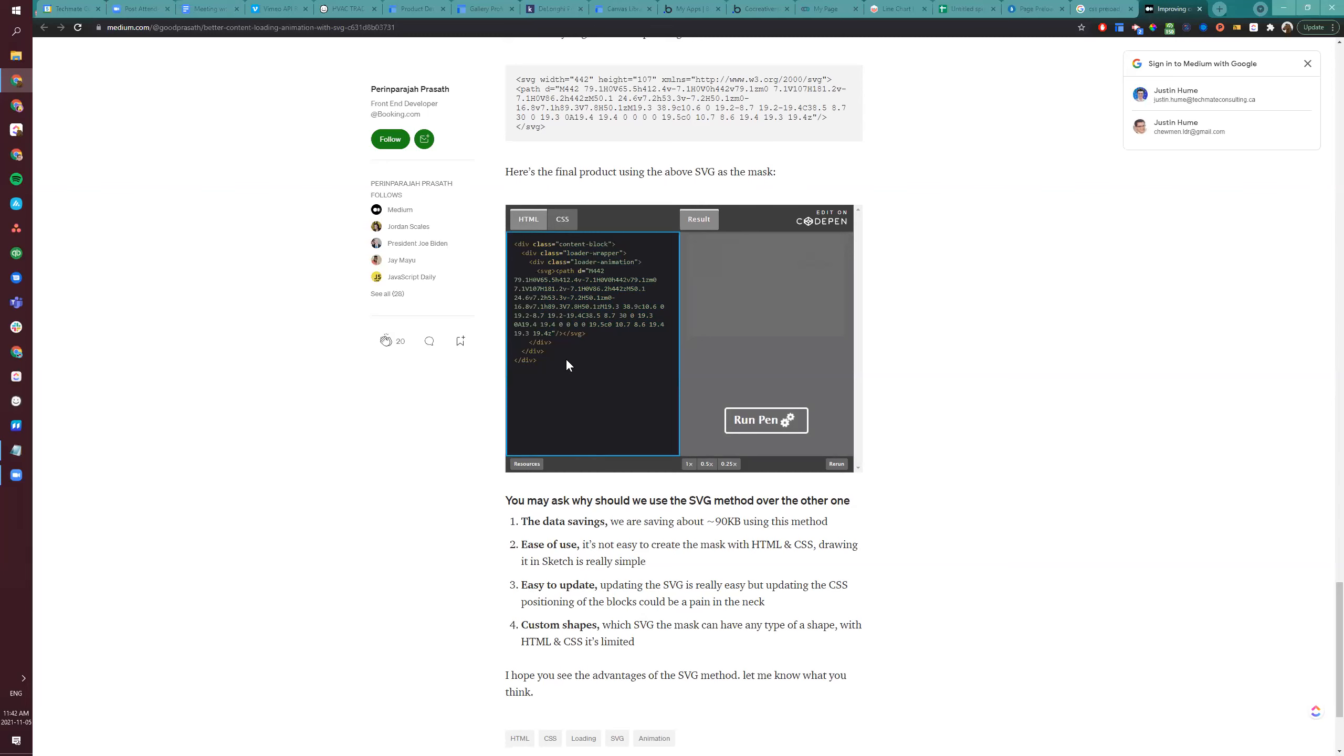
left_click(563, 219)
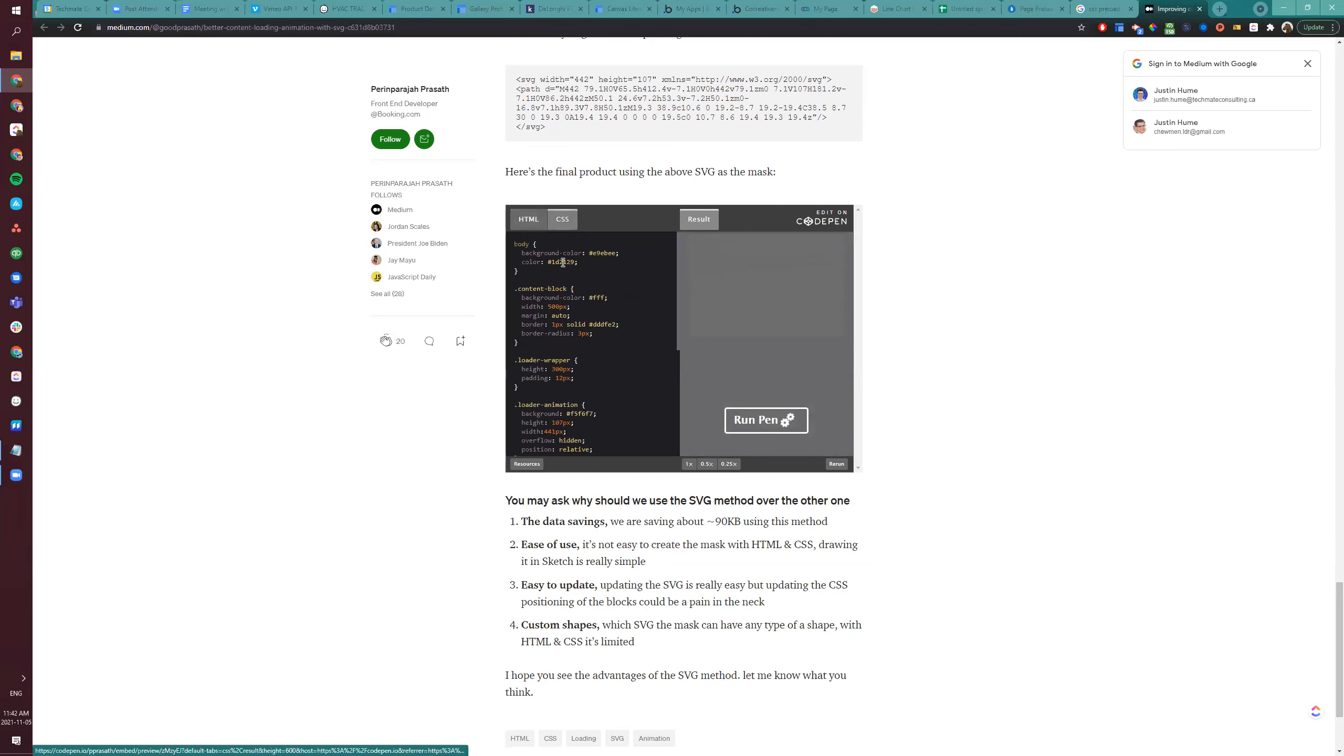
scroll(569, 341, "down", 4)
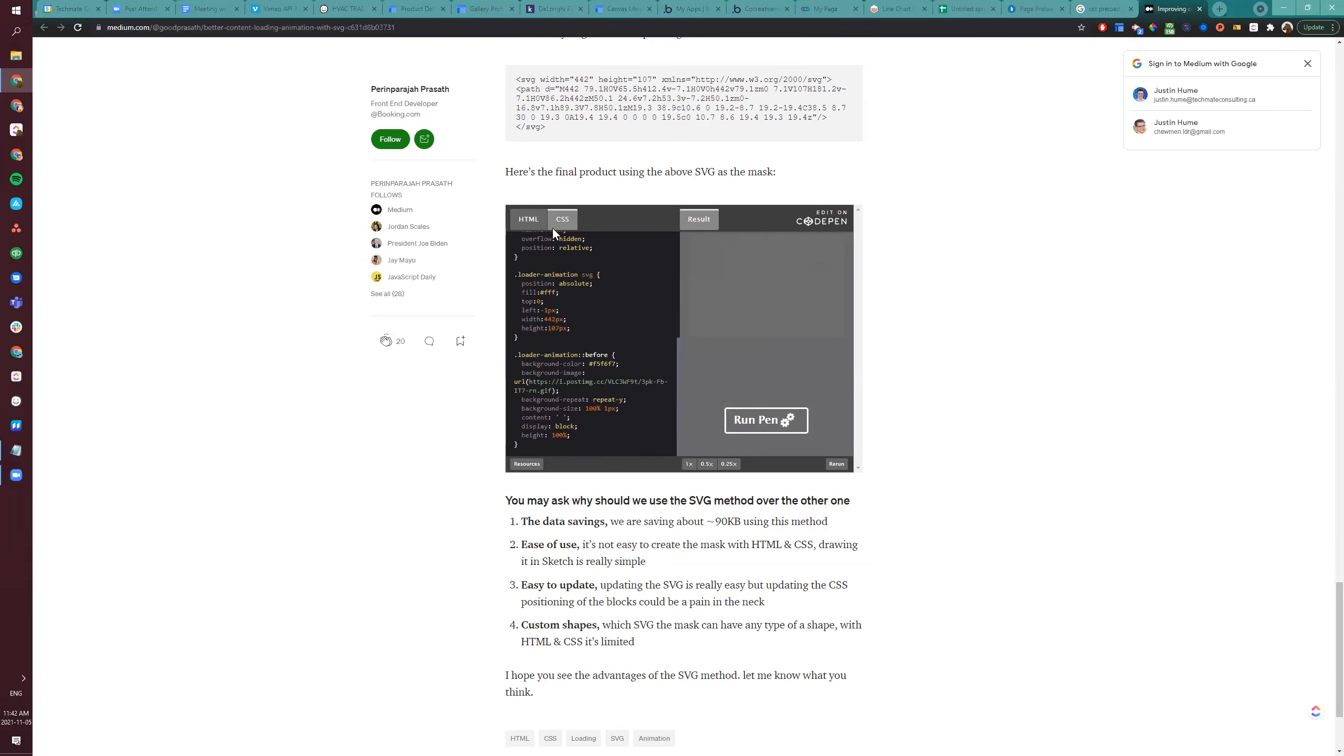
Copy the complete HTML markup of the article's final CodePen demo
left_click(532, 225)
key("ctrl+a")
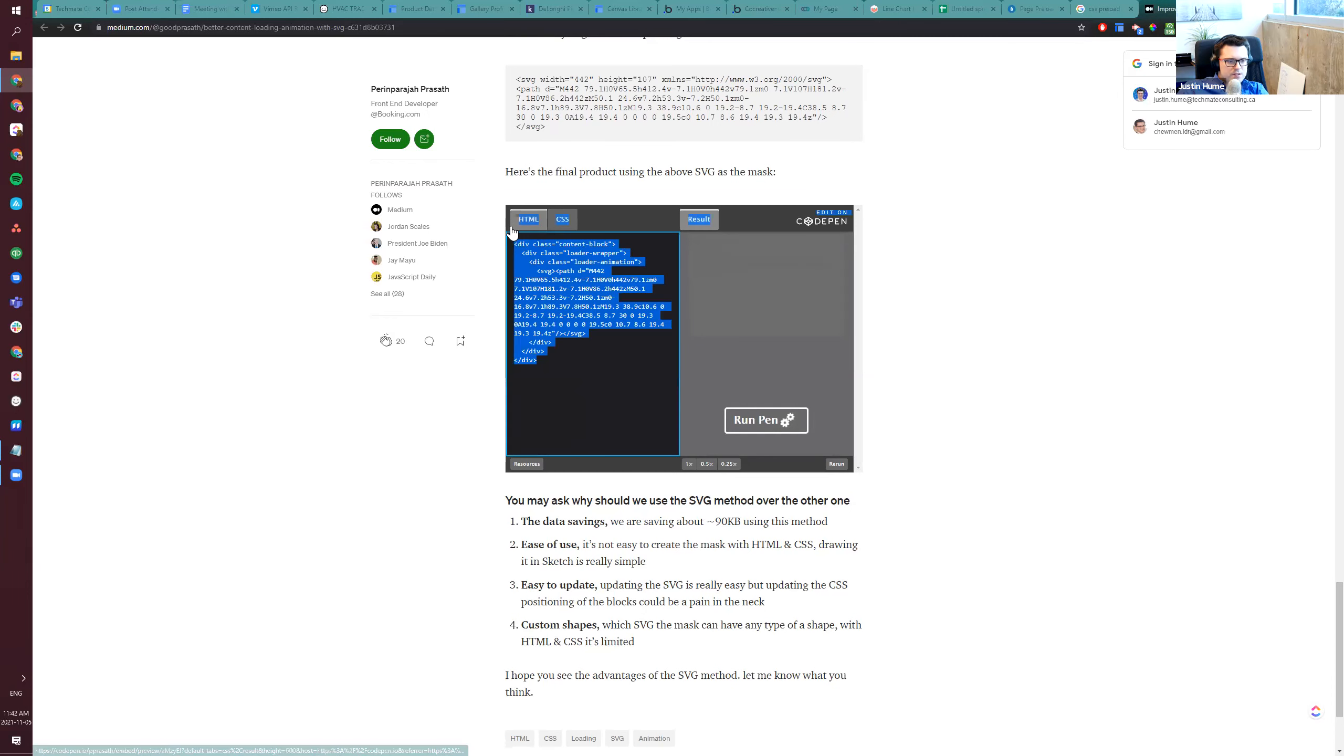
left_click(589, 358)
left_click_drag(565, 368, 511, 243)
key("ctrl+c")
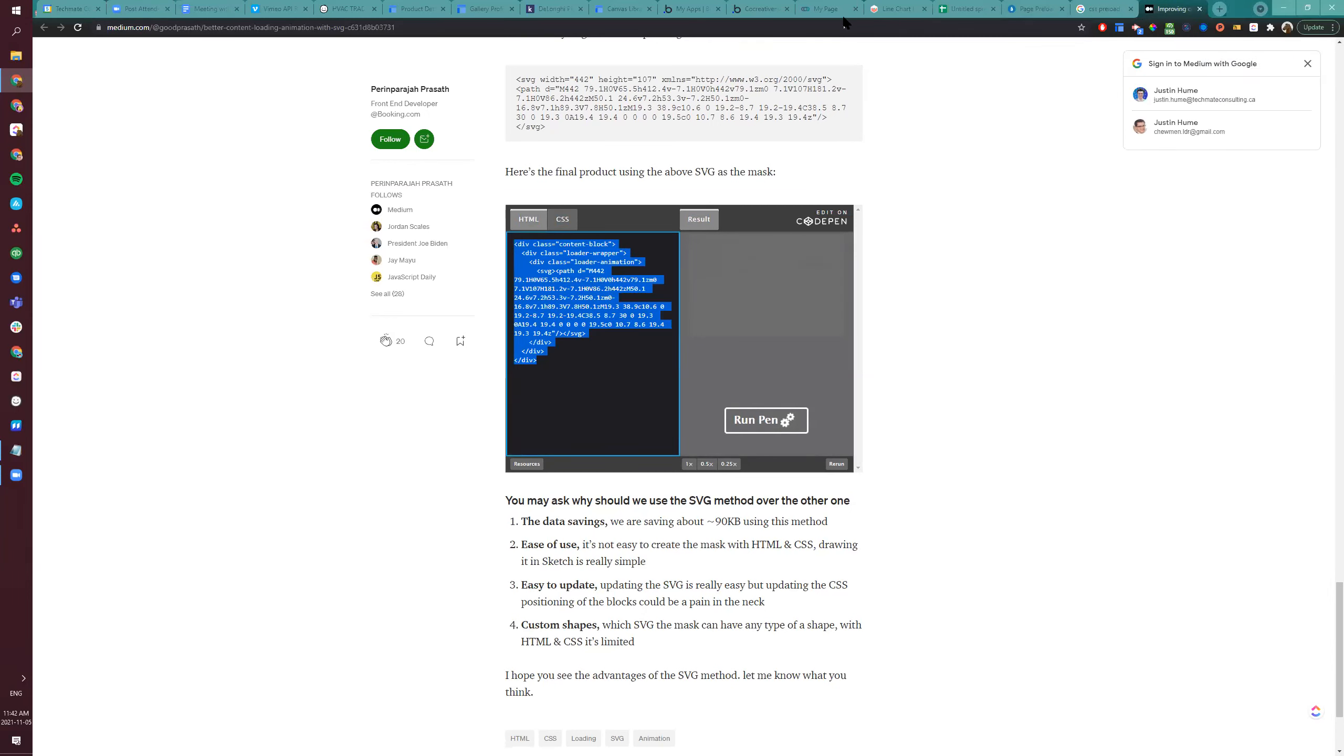
Switch to the Bubble editor and draw an HTML element about 536 by 250 px over the text element on the test54 page
left_click(756, 15)
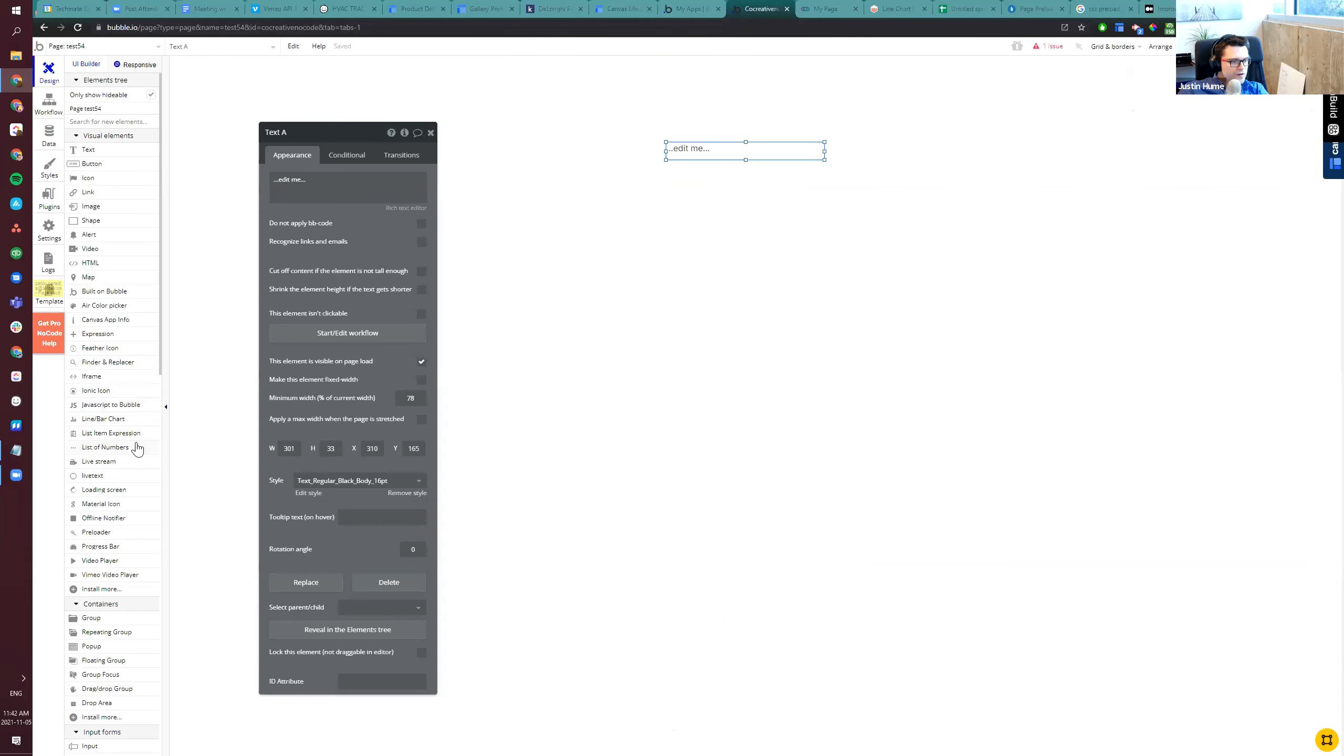
left_click(97, 266)
left_click_drag(577, 139, 808, 213)
Replace the HTML element's default content with the copied demo markup, and add an opening <style> tag on a line below it
left_click(329, 187)
key("ctrl+a")
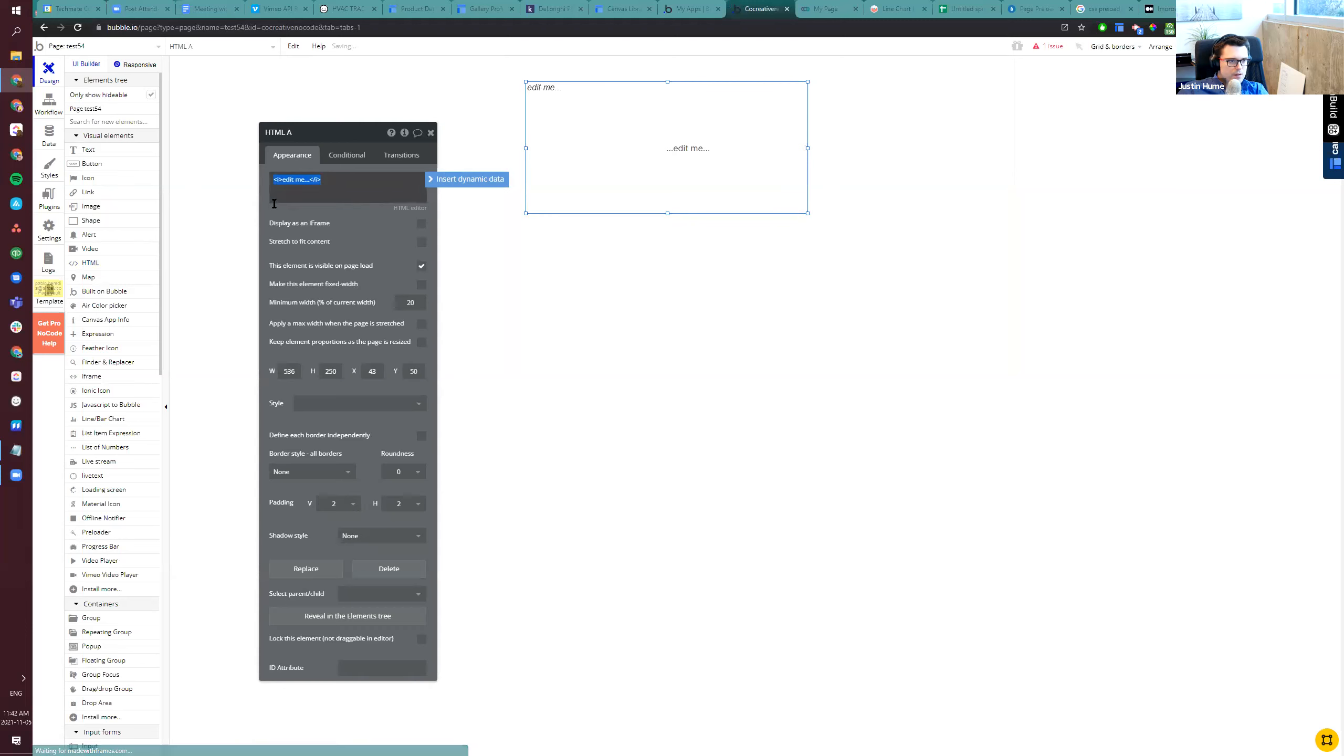
key("ctrl+v")
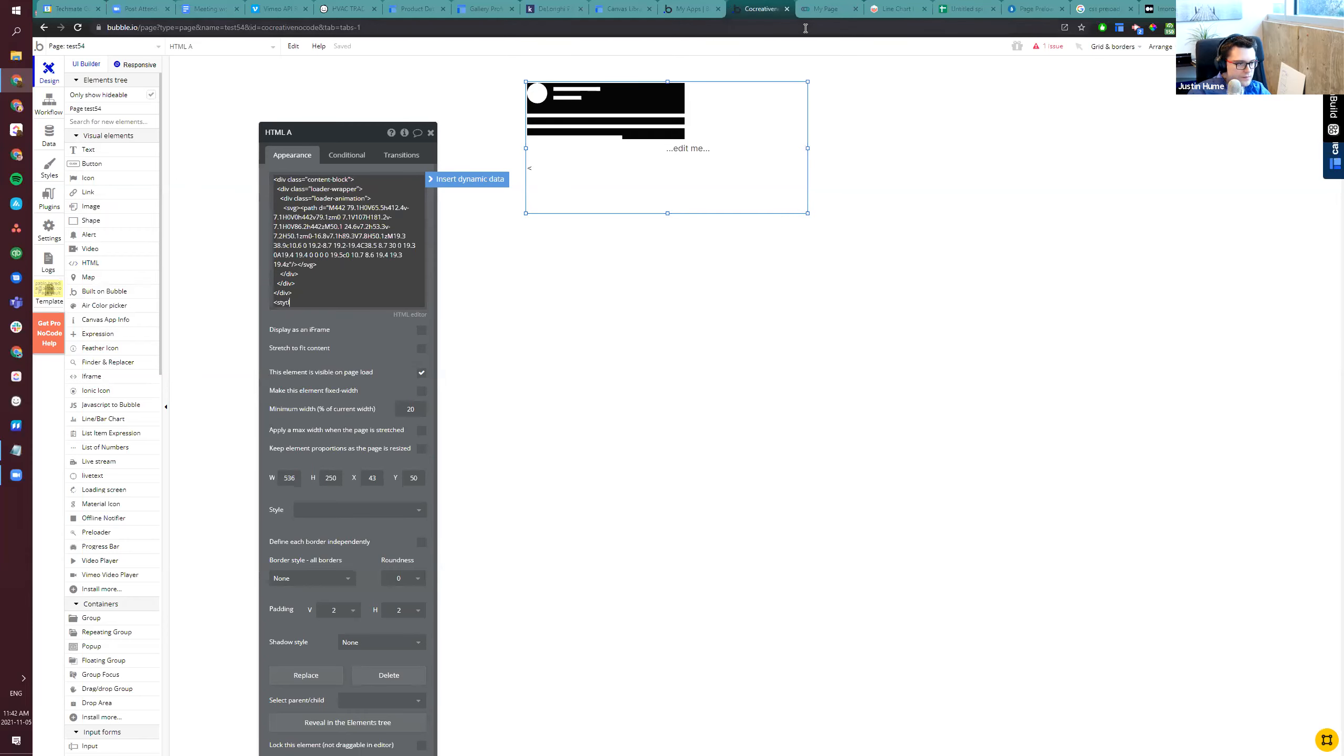
type("yle>")
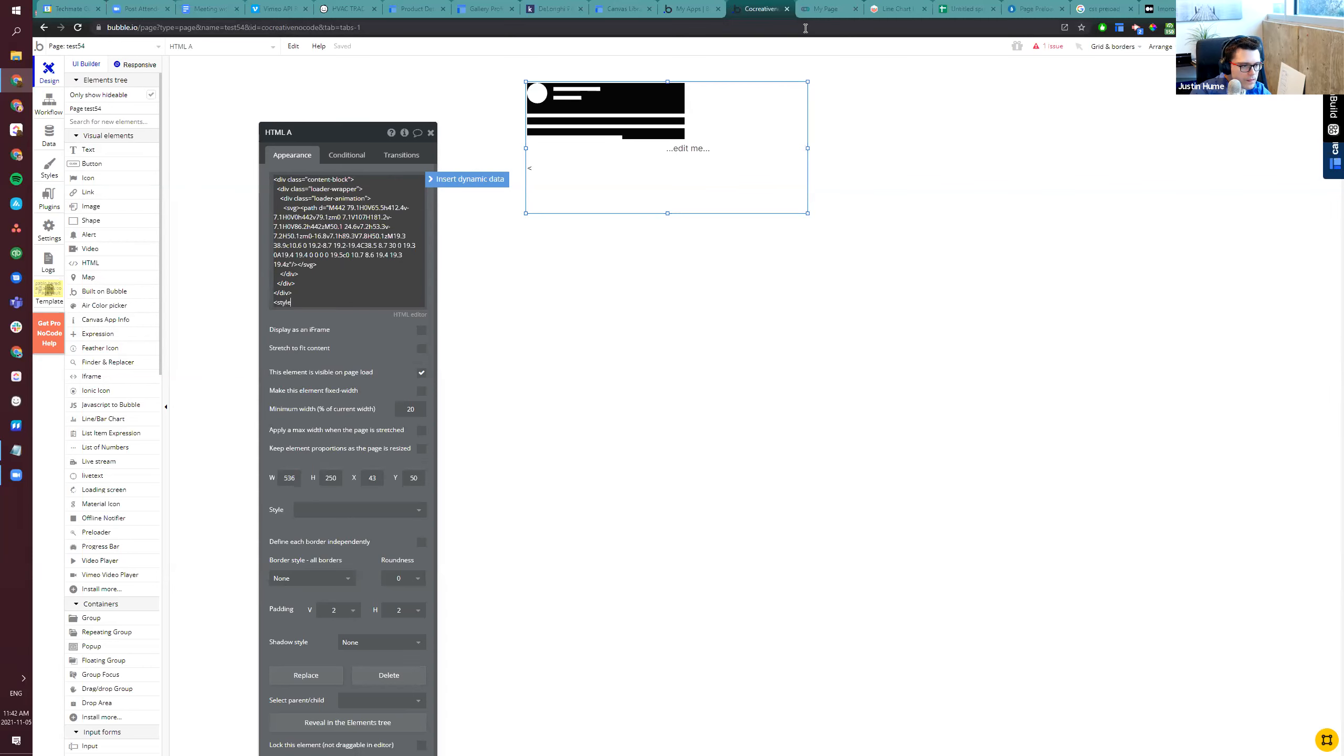
key("Return")
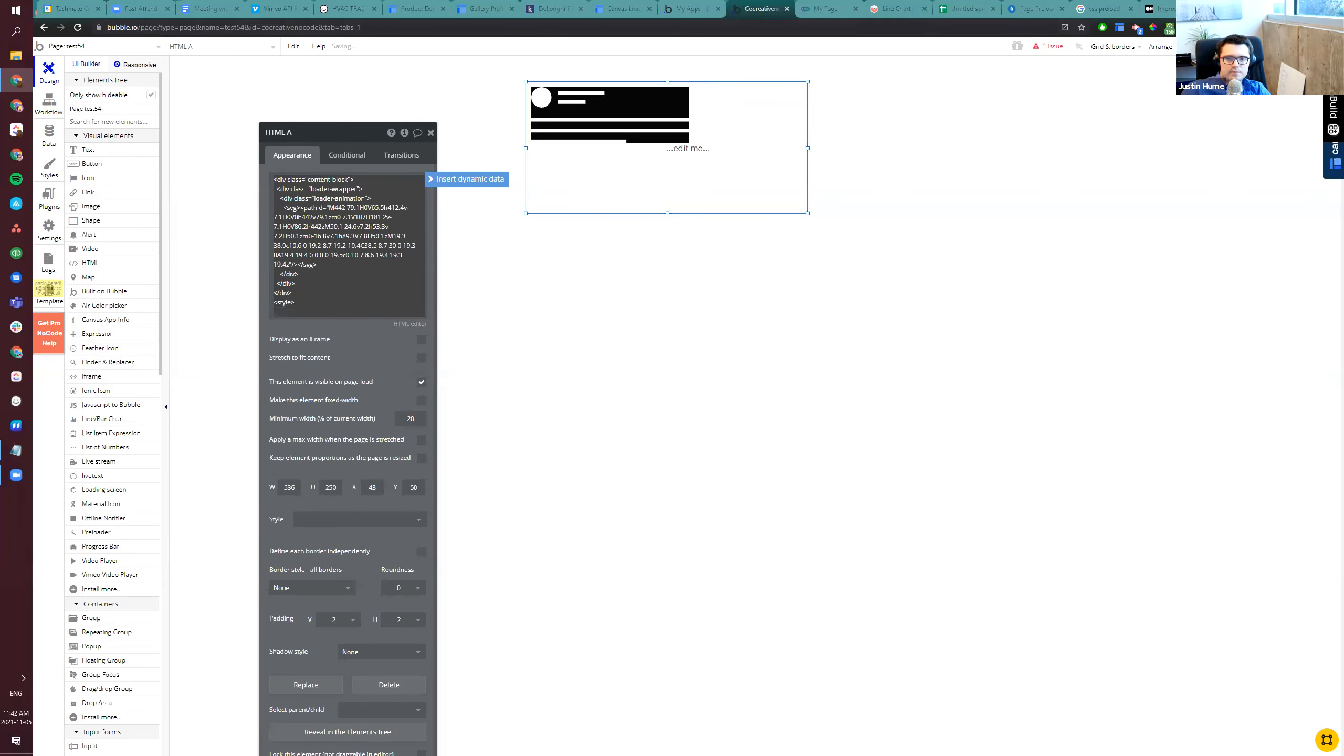
Return to the Medium article and copy all the CSS of the final CodePen demo, from the body rule through .loader-animation::before
left_click(1156, 8)
scroll(592, 264, "down", 2)
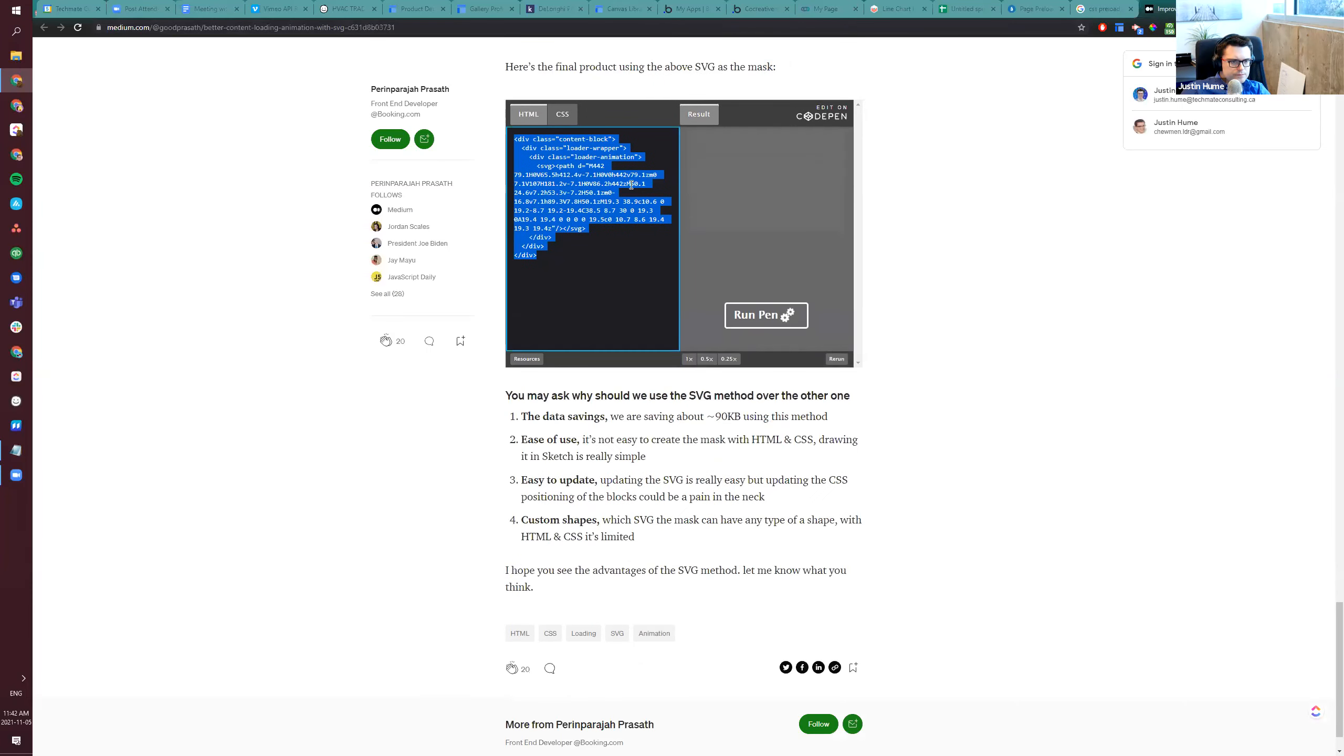
left_click(562, 114)
key("ctrl+a")
left_click(561, 336)
scroll(561, 336, "down", 1)
left_click_drag(556, 293, 516, 151)
key("ctrl+c")
scroll(521, 139, "up", 5)
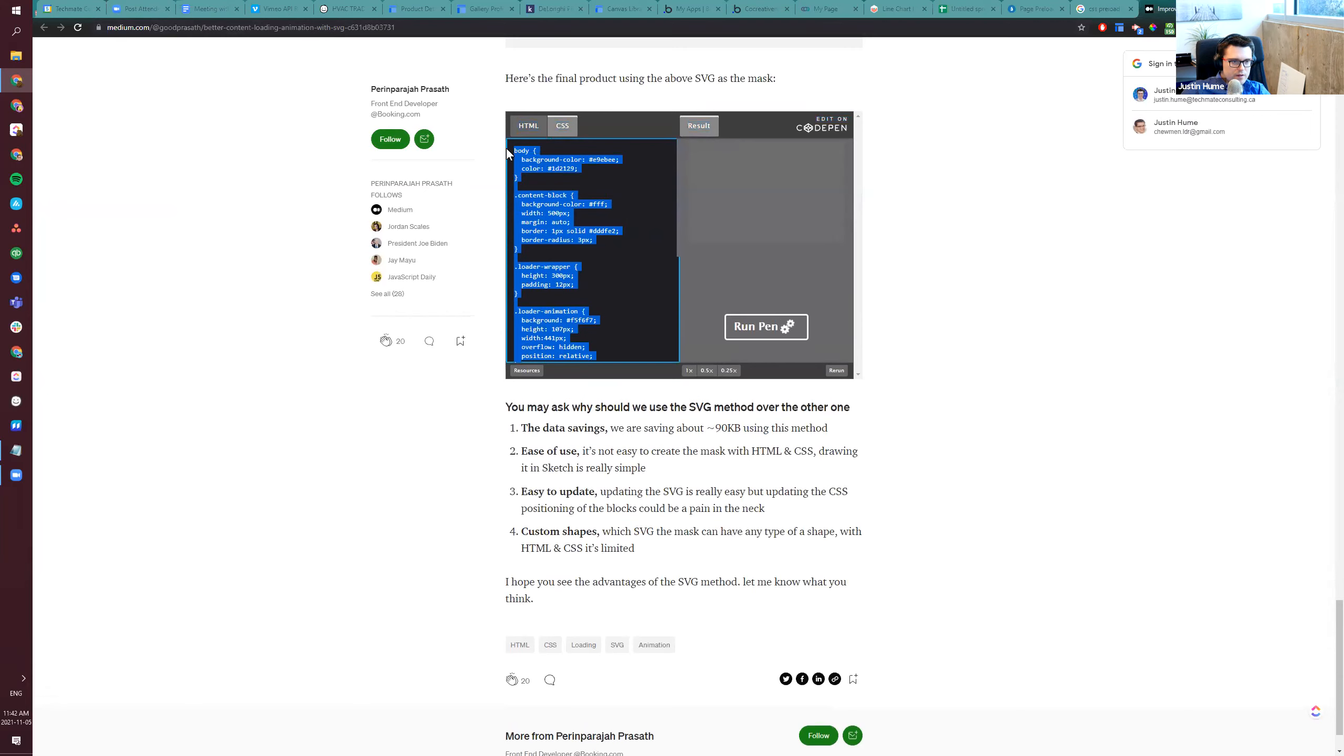
Back in the Bubble editor, paste the copied CSS after the HTML element's opening <style> tag and close the block with </style>
key("ctrl+shift+Tab")
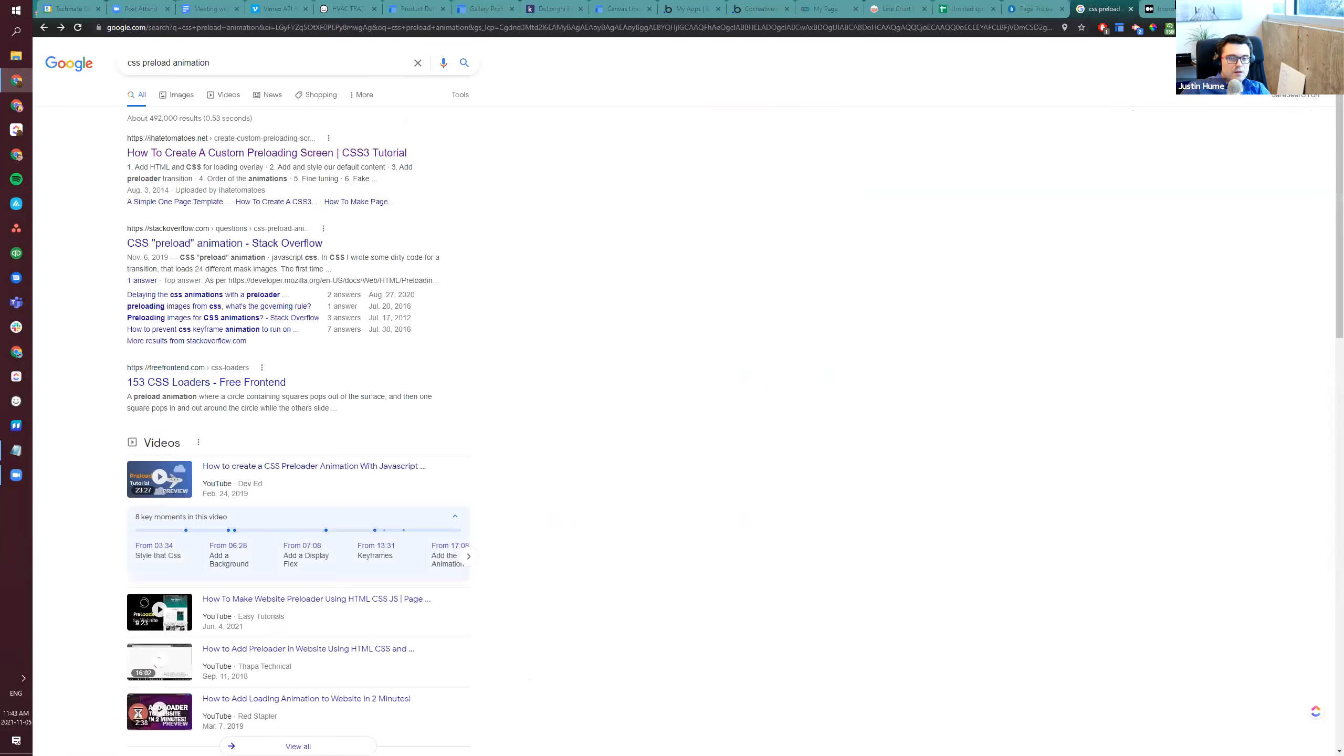
left_click(755, 12)
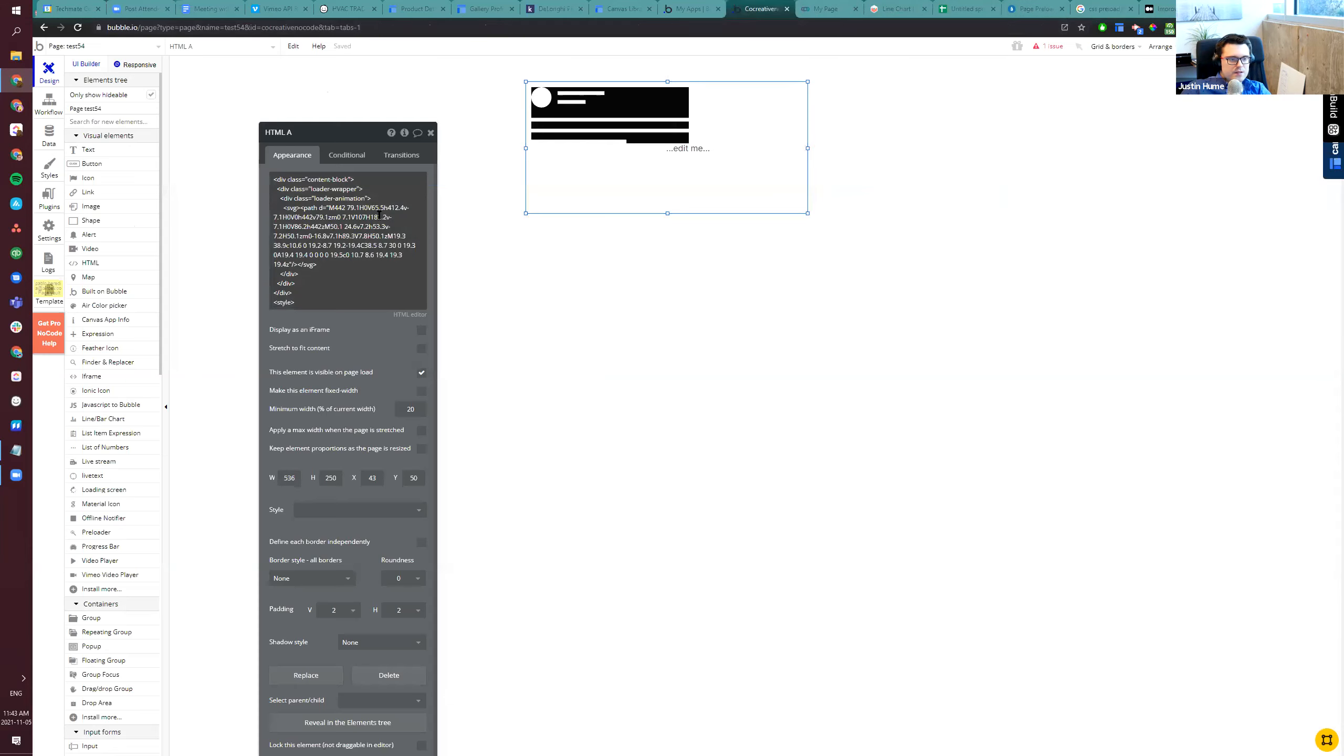
left_click(332, 304)
left_click(324, 311)
key("ctrl+v")
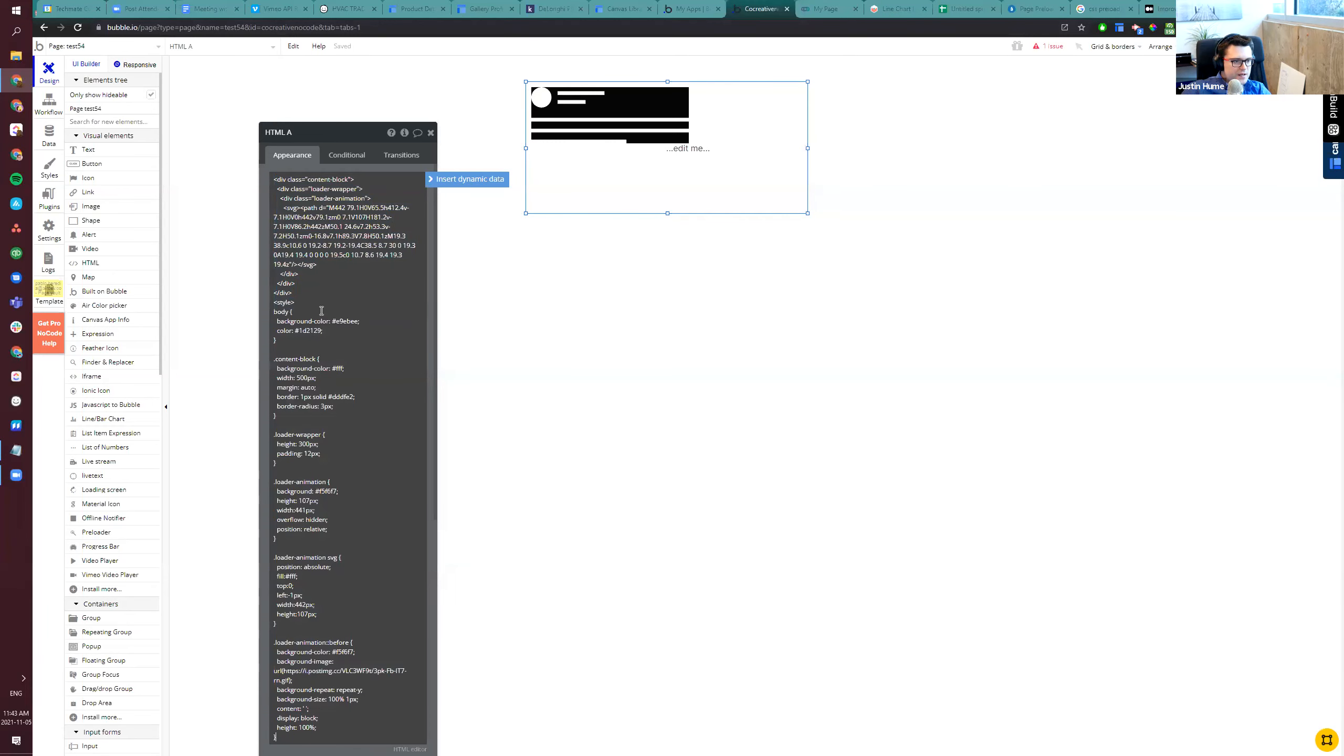
type("</")
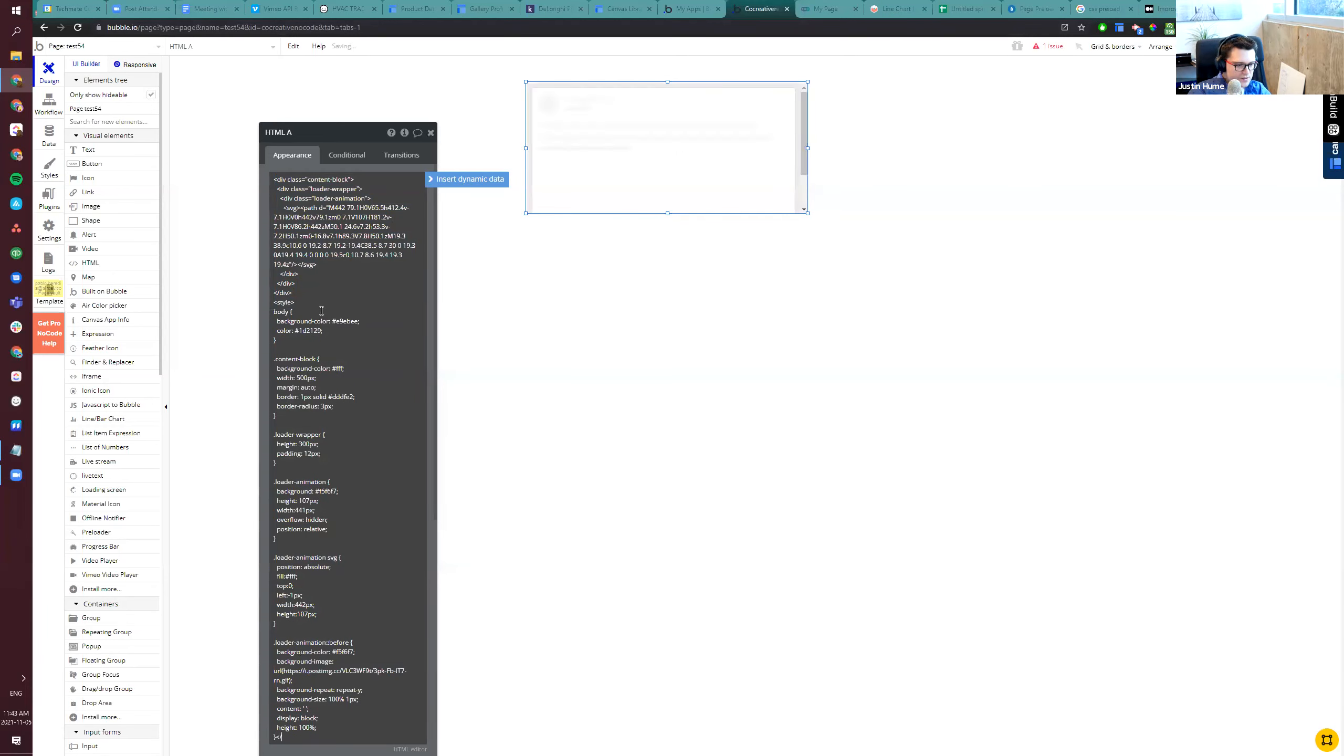
type("style>")
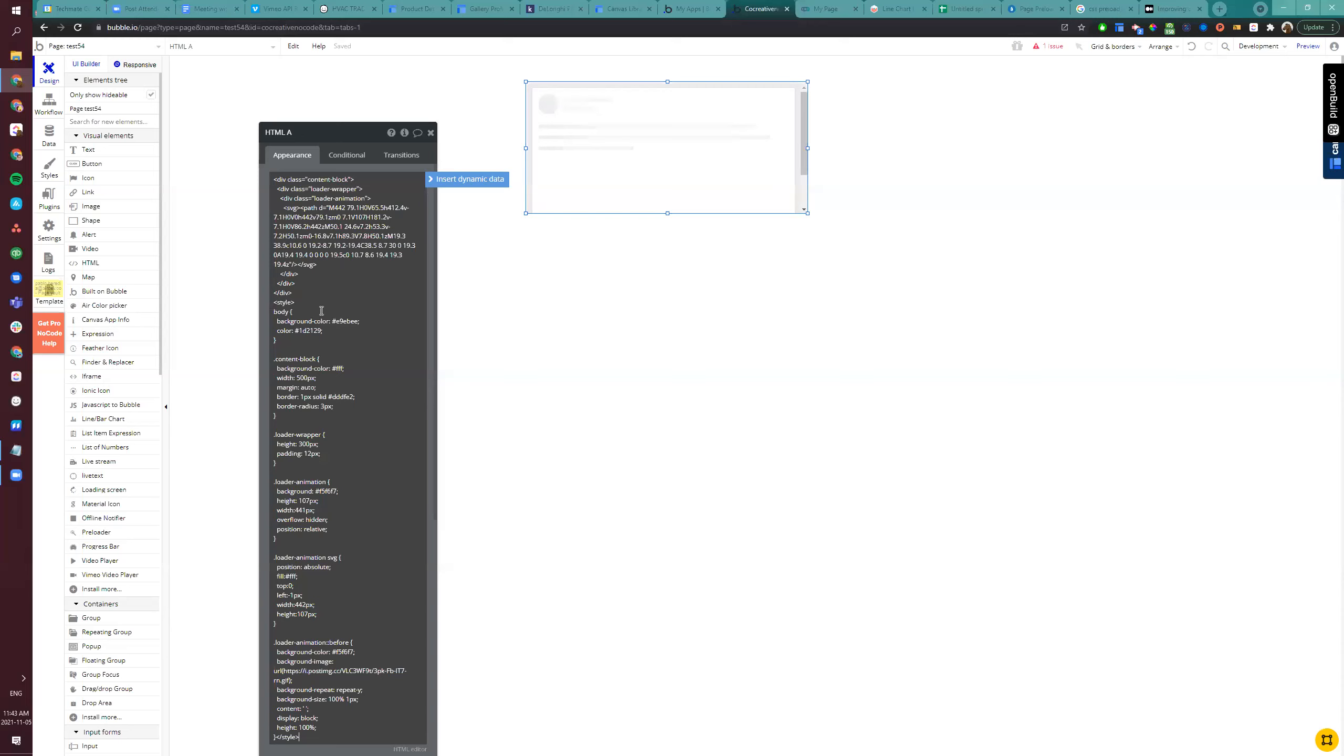
Enlarge the HTML element to about 570 by 405 px so the whole placeholder card fits inside it
left_click(898, 224)
left_click(765, 150)
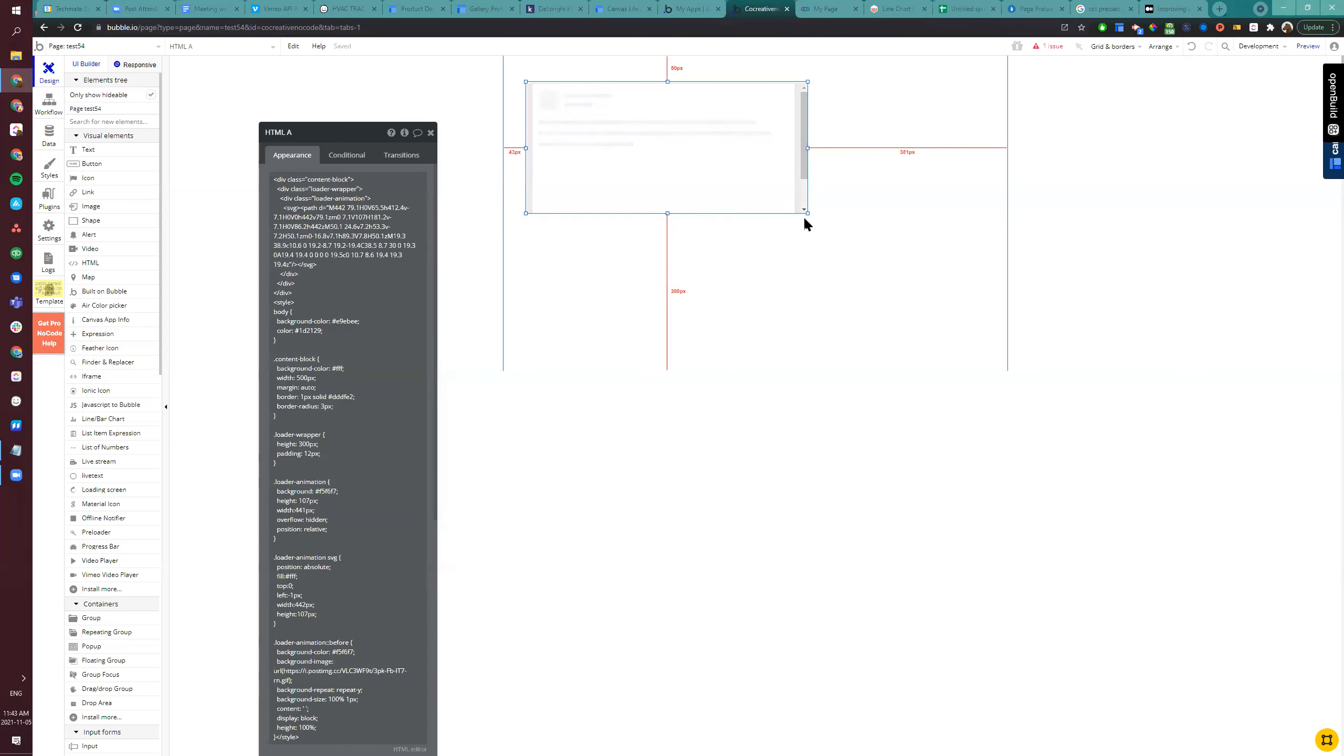
left_click_drag(808, 212, 822, 292)
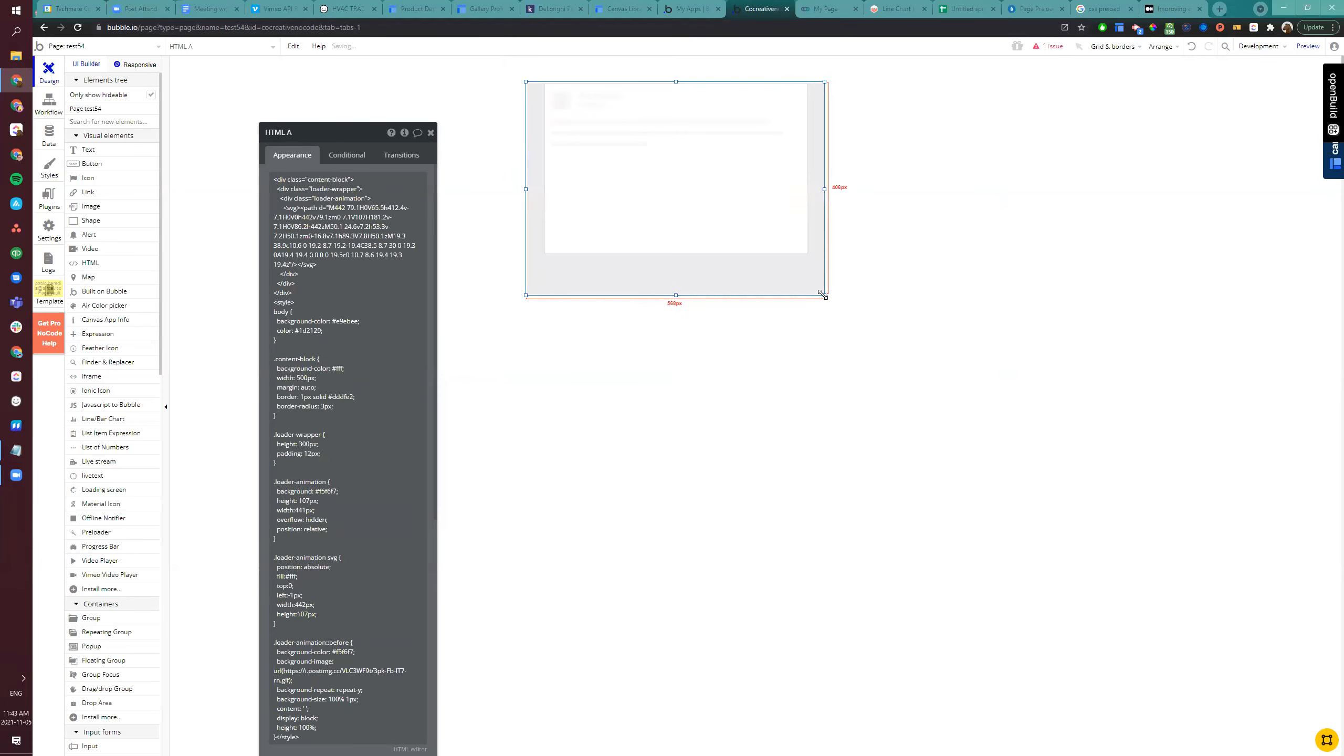
left_click(871, 175)
left_click(748, 201)
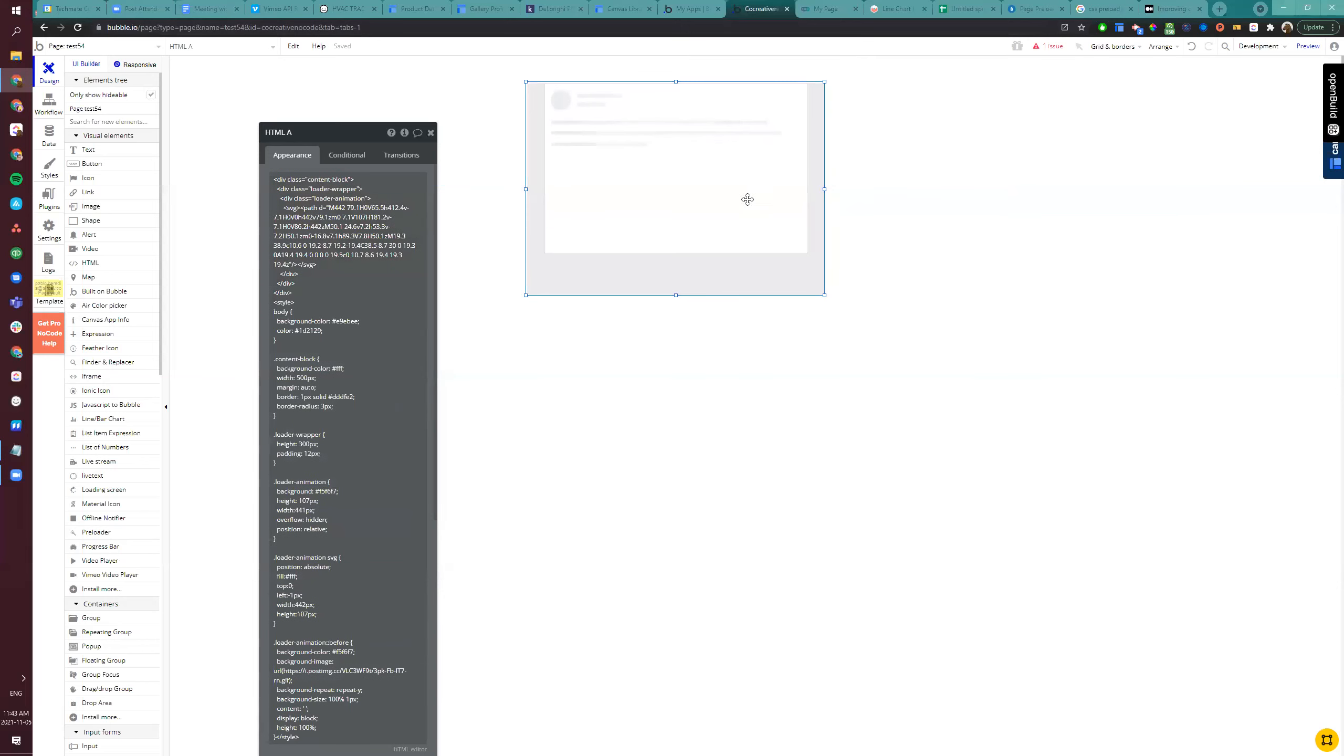
Set the body rule's background-color in the HTML element's CSS to #ffffff
left_click(306, 374)
double_click(349, 323)
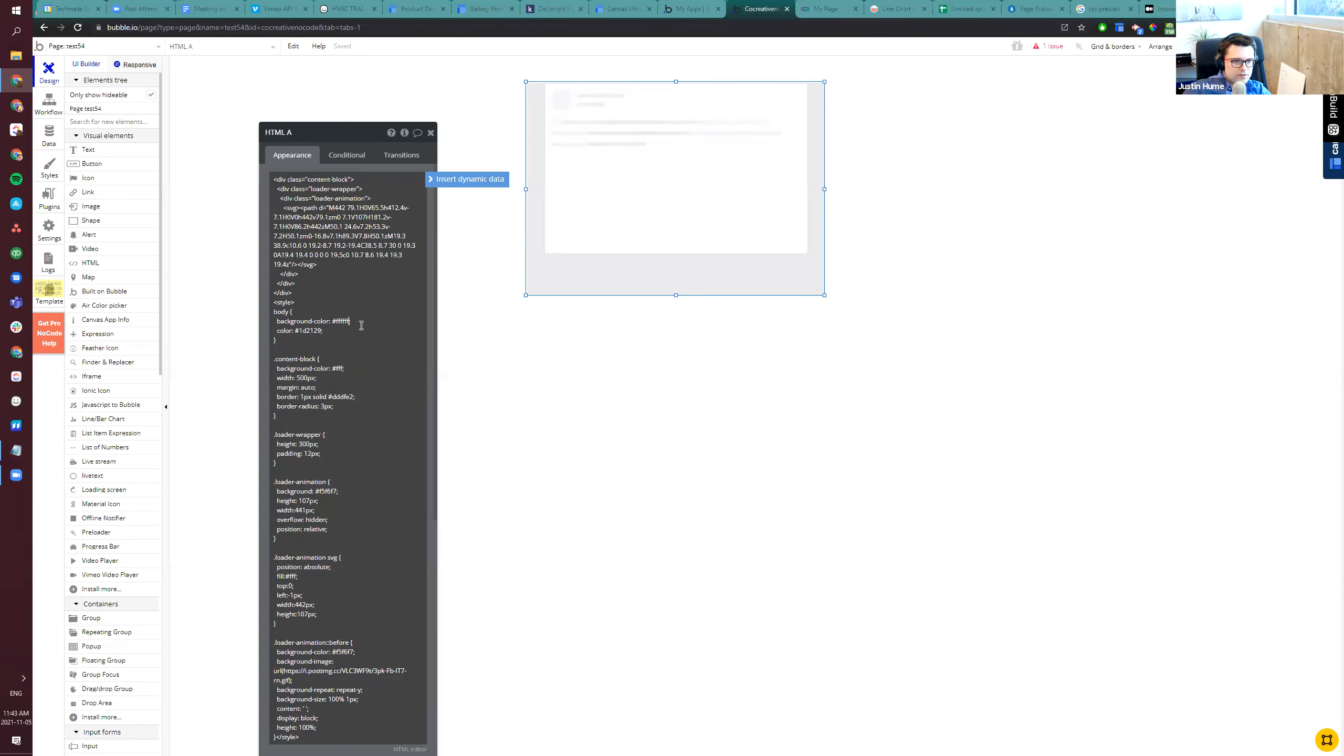
left_click(690, 368)
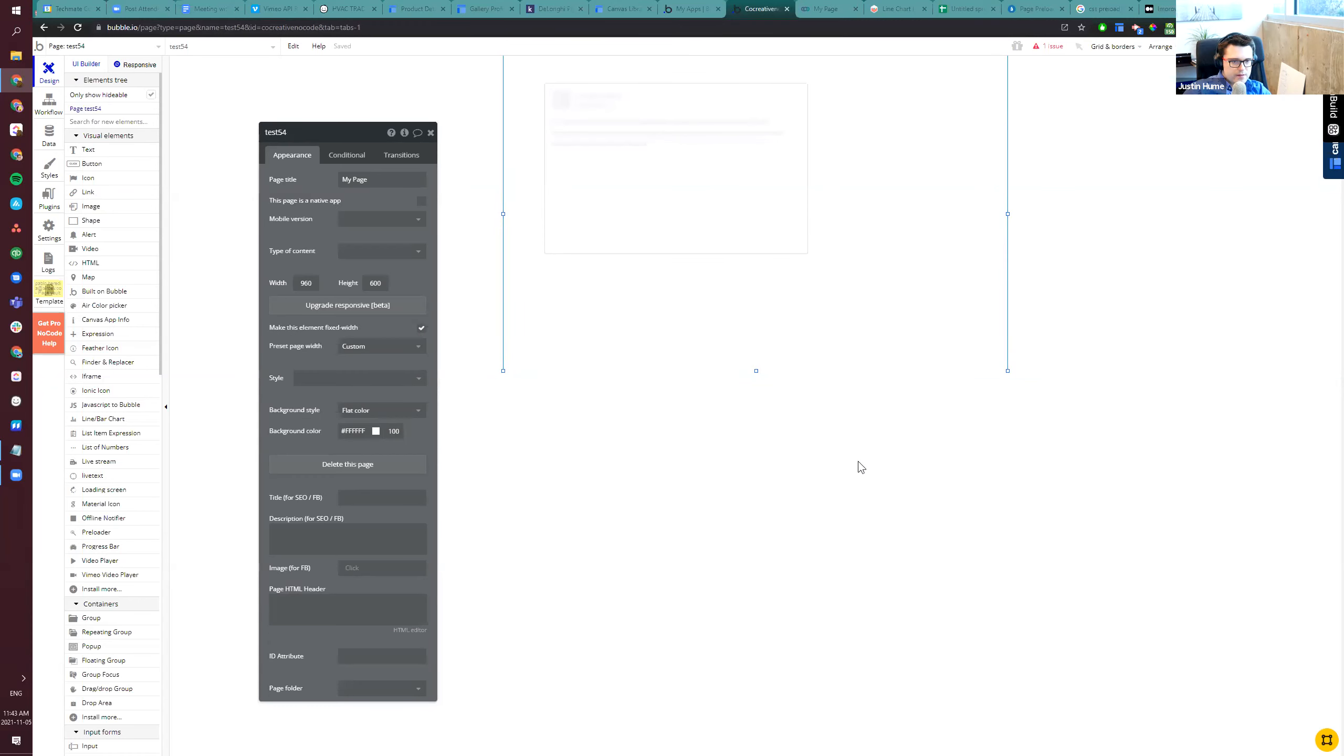
Append a 0 to the body rule's background-color hex value in the HTML element's CSS
left_click(695, 213)
left_click(330, 211)
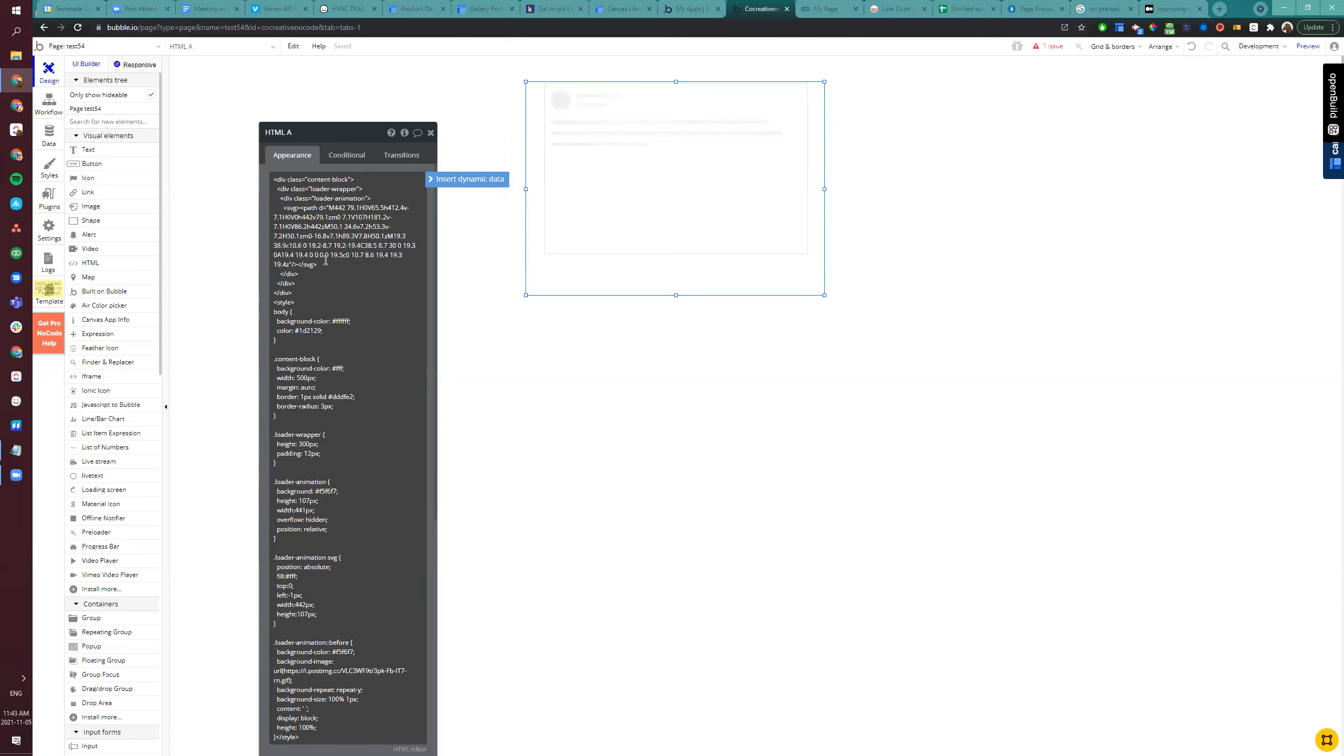
left_click(690, 157)
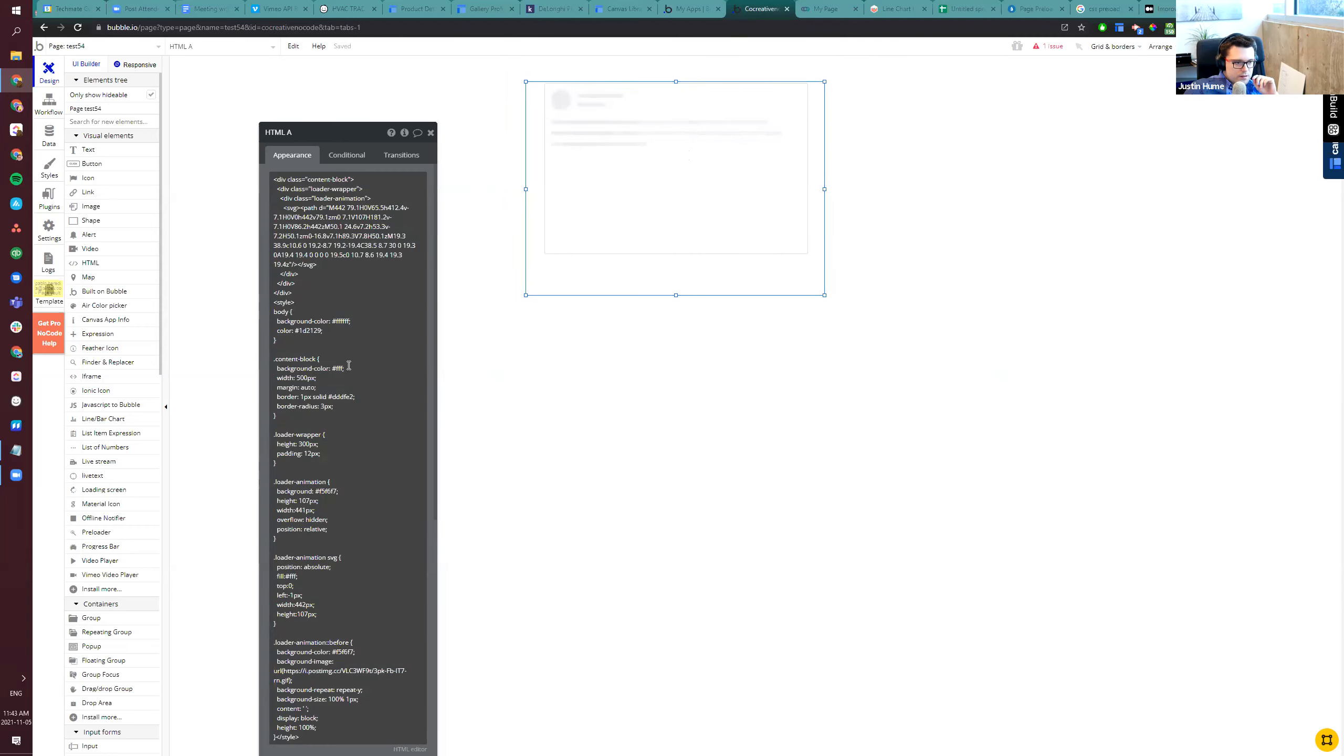
left_click(415, 385)
key("ctrl+a")
key("Left")
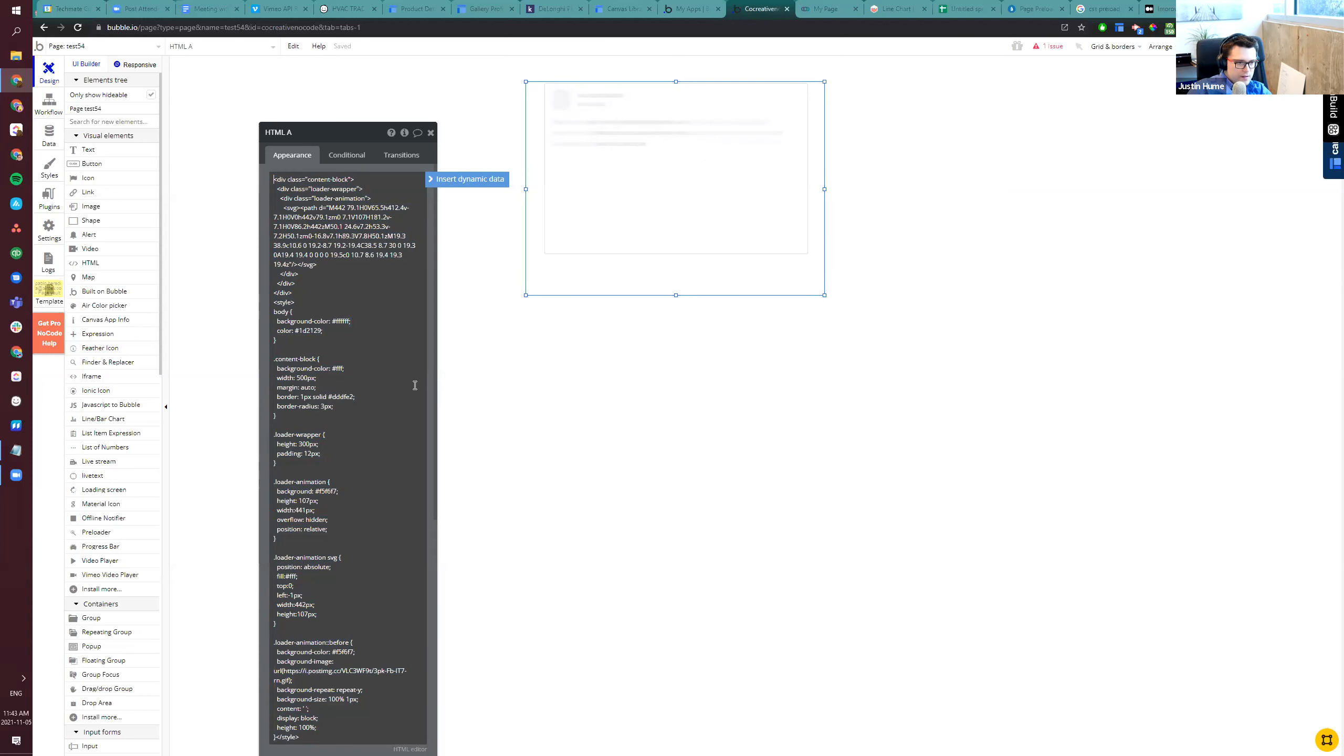
left_click(362, 324)
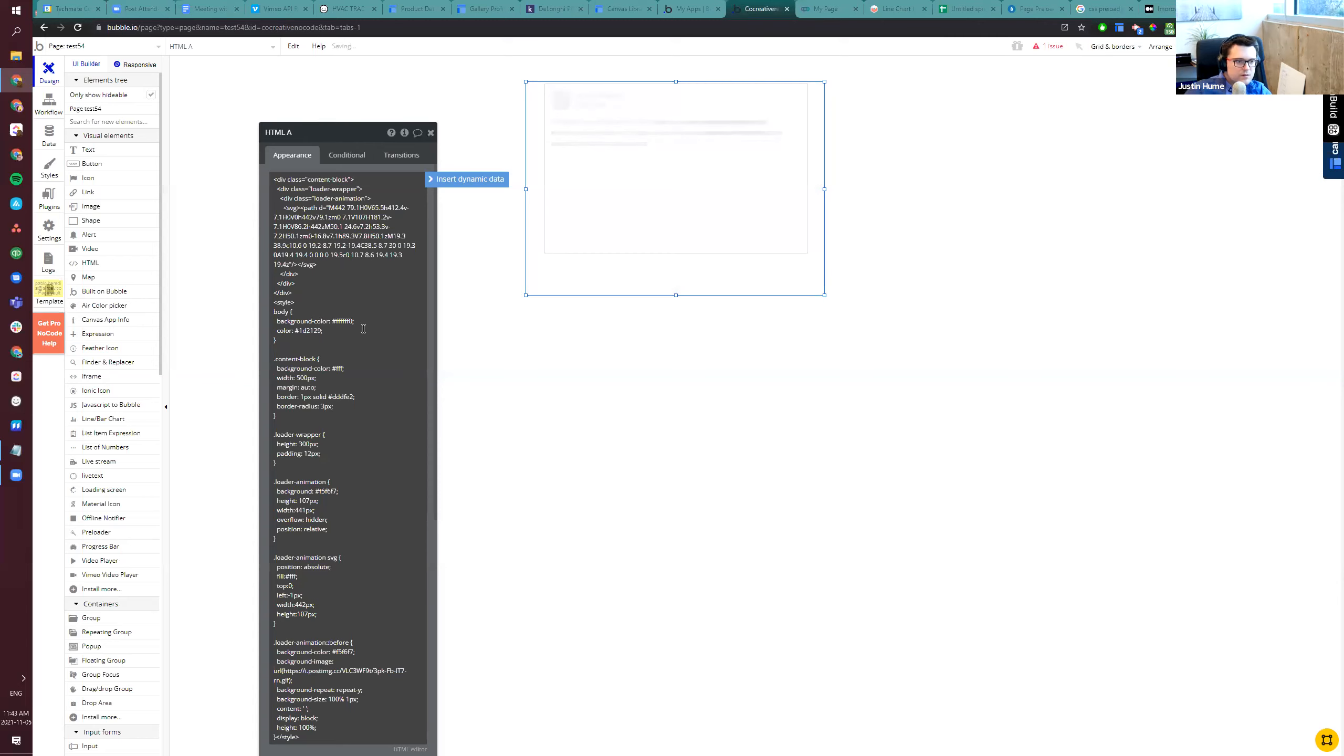
left_click(556, 379)
left_click(743, 249)
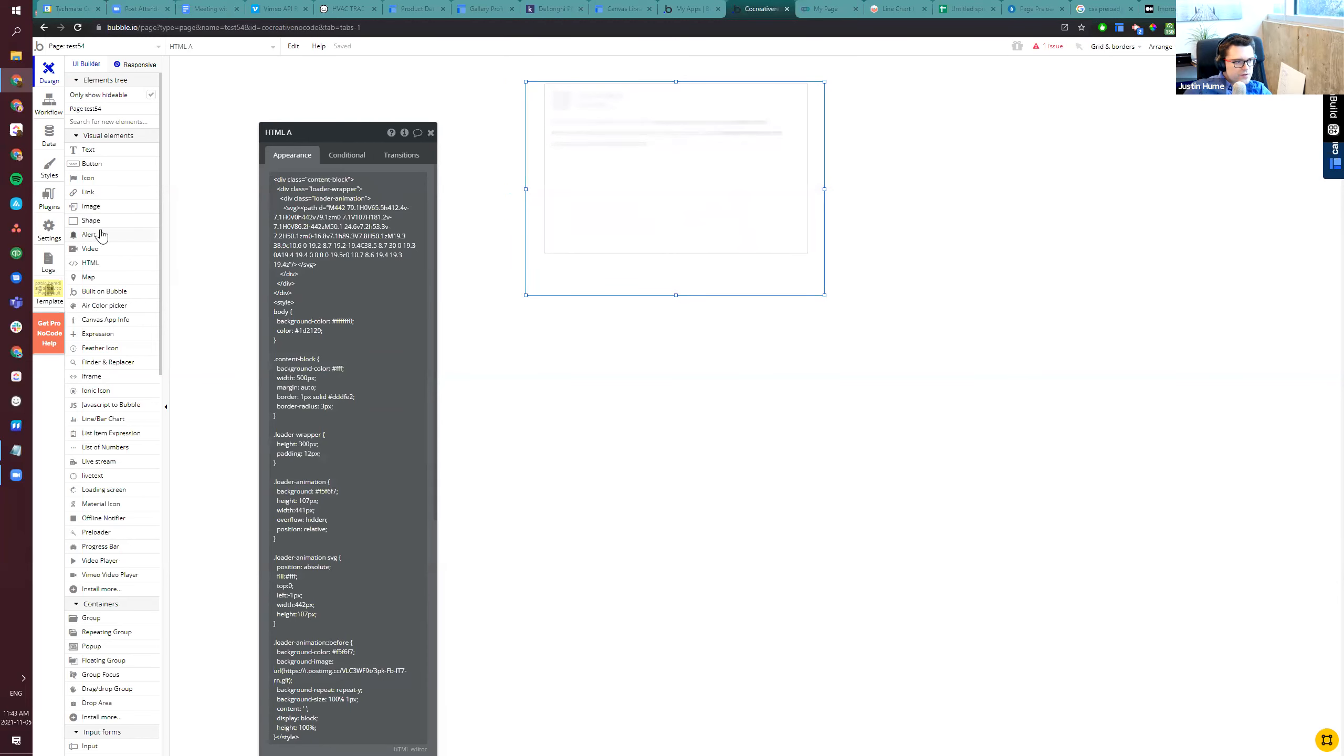
Add two buttons overlapping the lower part of the HTML element, one of them drawn about 114 by 89 px
left_click(99, 164)
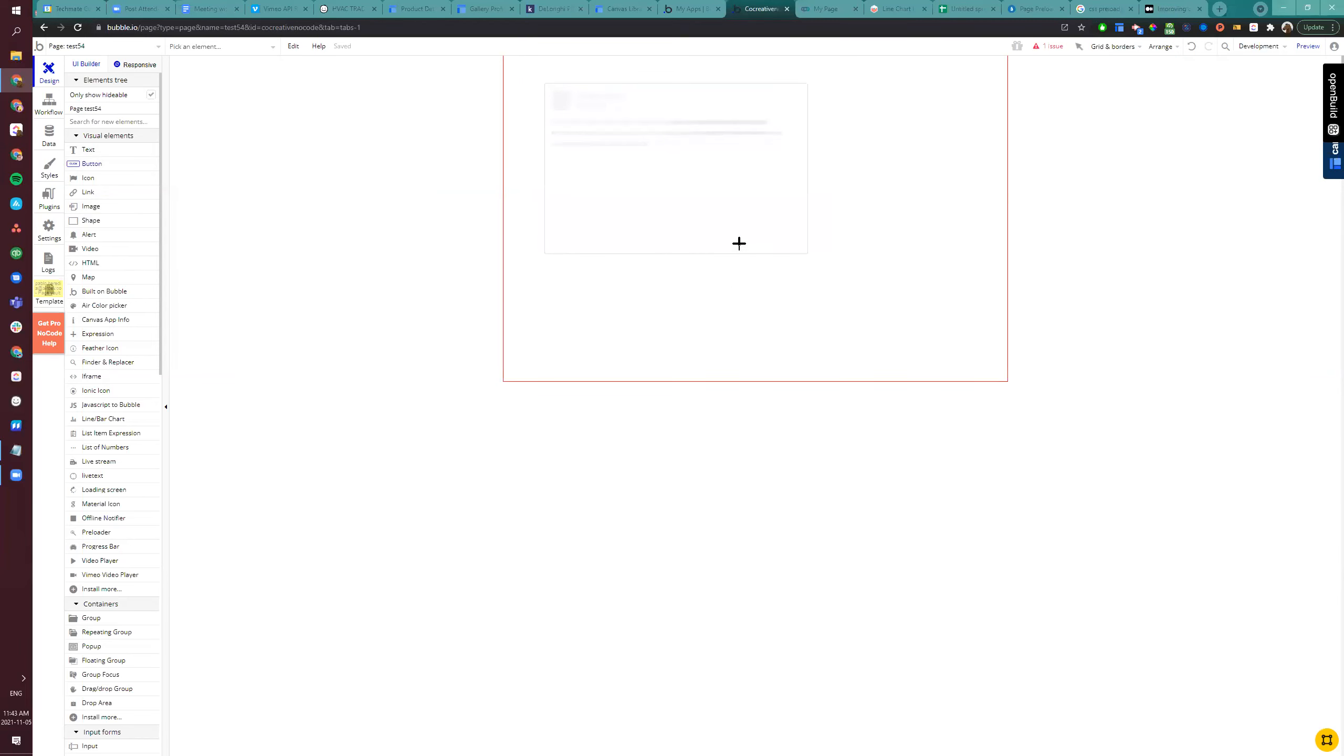
left_click_drag(743, 259, 803, 306)
left_click(755, 203)
right_click(756, 263)
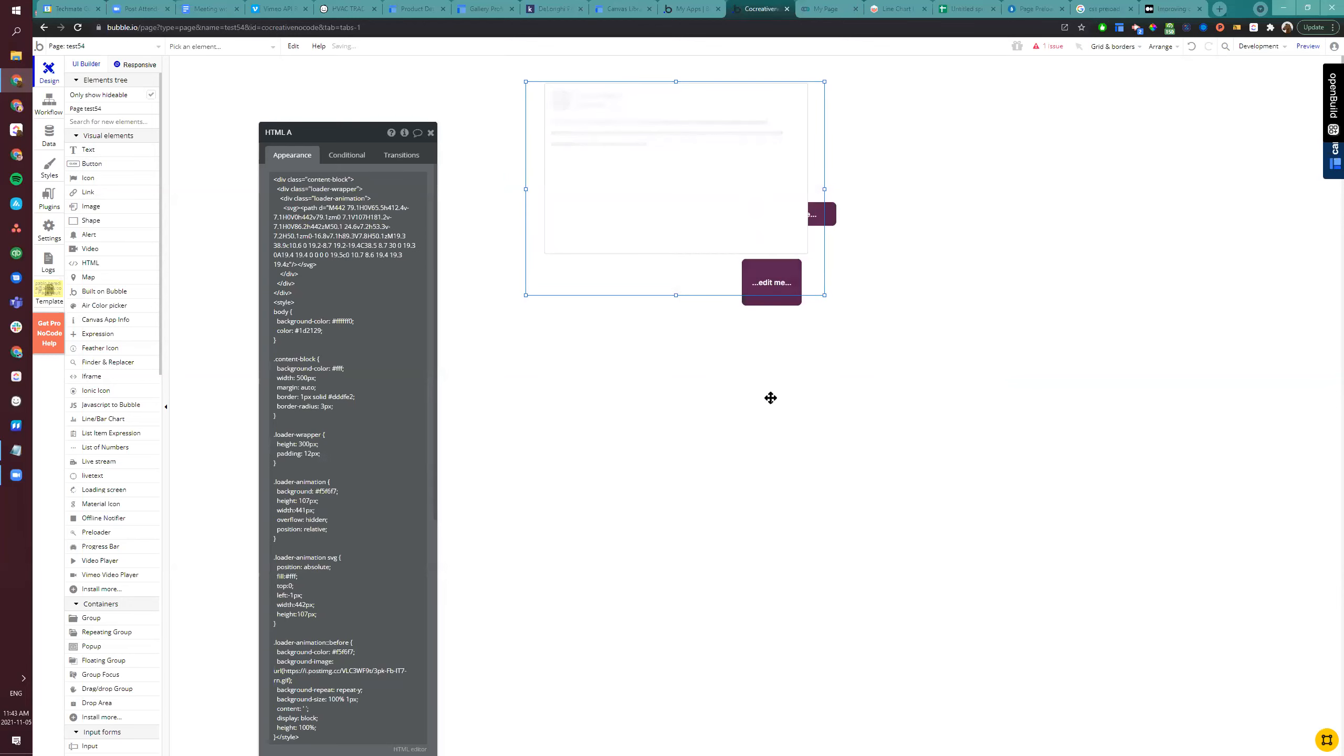
left_click(817, 408)
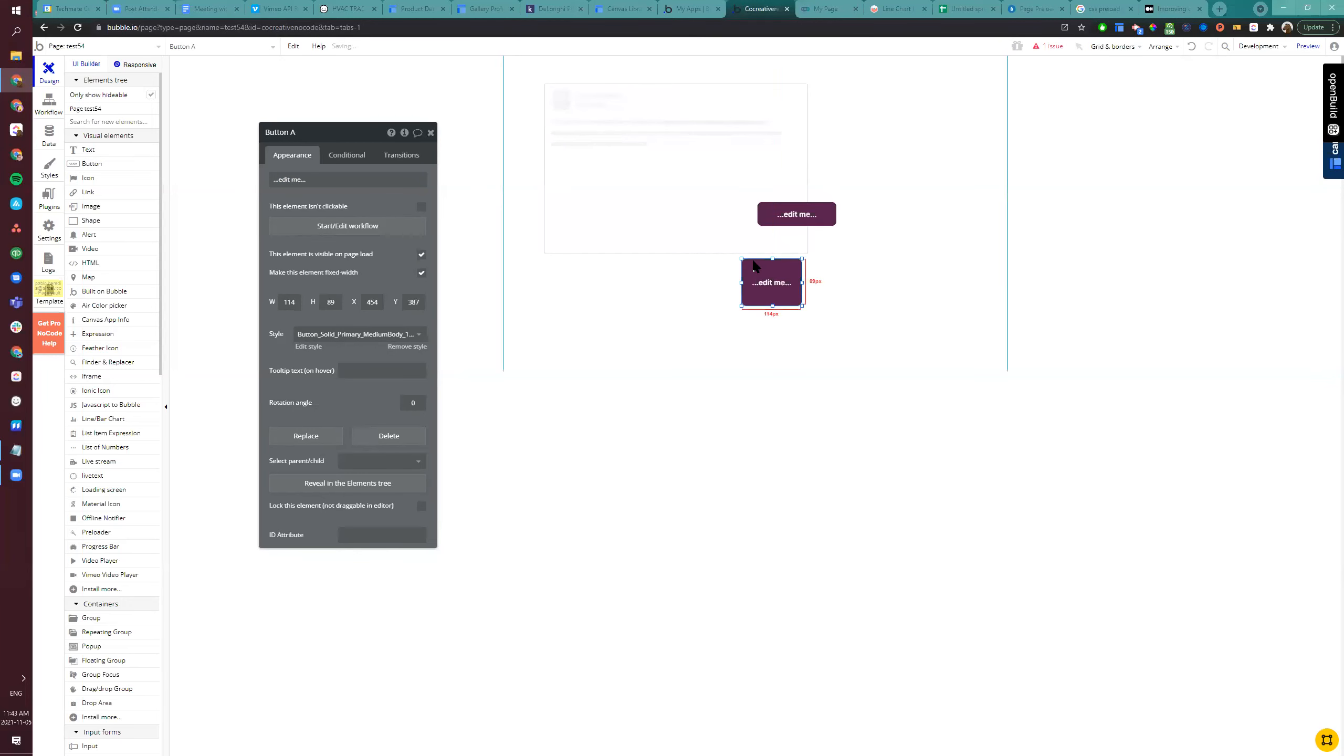
Bring the HTML element to the front and move it slightly down so it overlaps both buttons
left_click(676, 200)
right_click(676, 200)
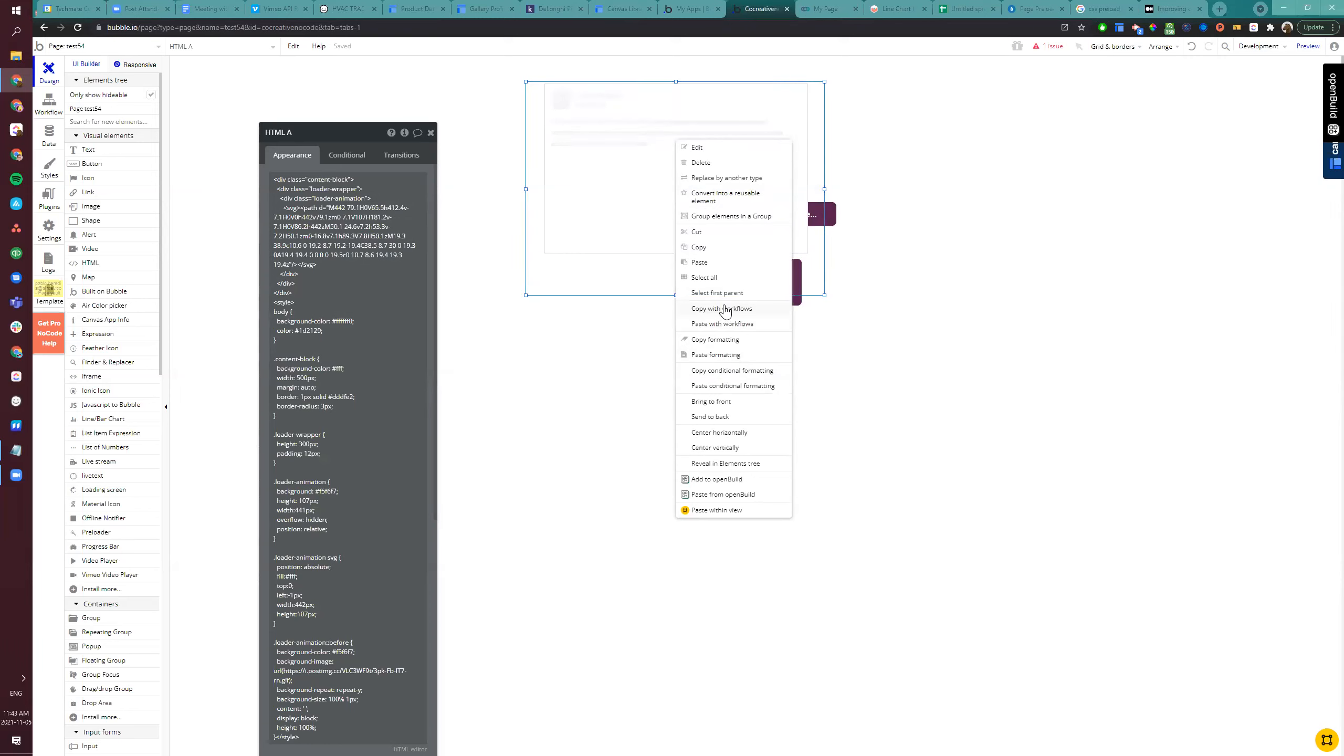
left_click(730, 399)
left_click_drag(701, 212, 704, 235)
left_click(889, 276)
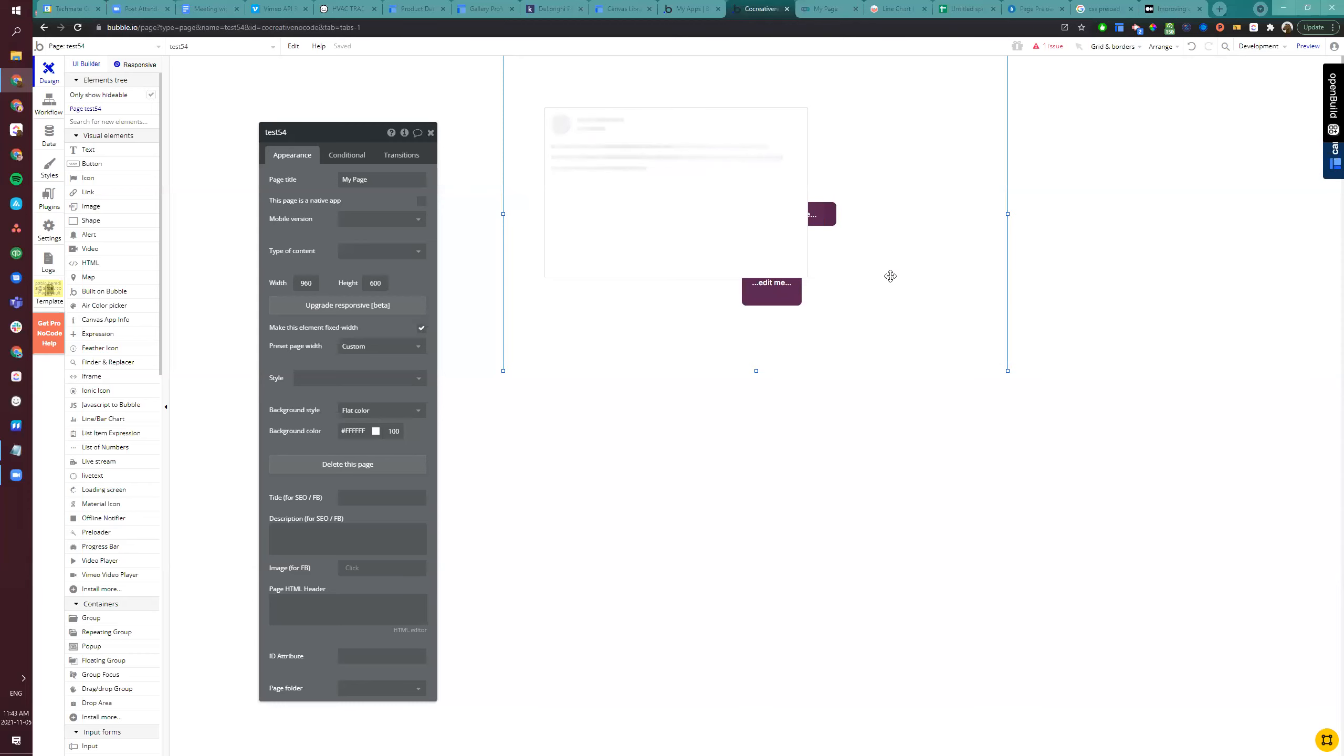
Open Figma in a new browser tab and open the SVG User Avatar Pack (Community) file
key("ctrl+t")
type("figma")
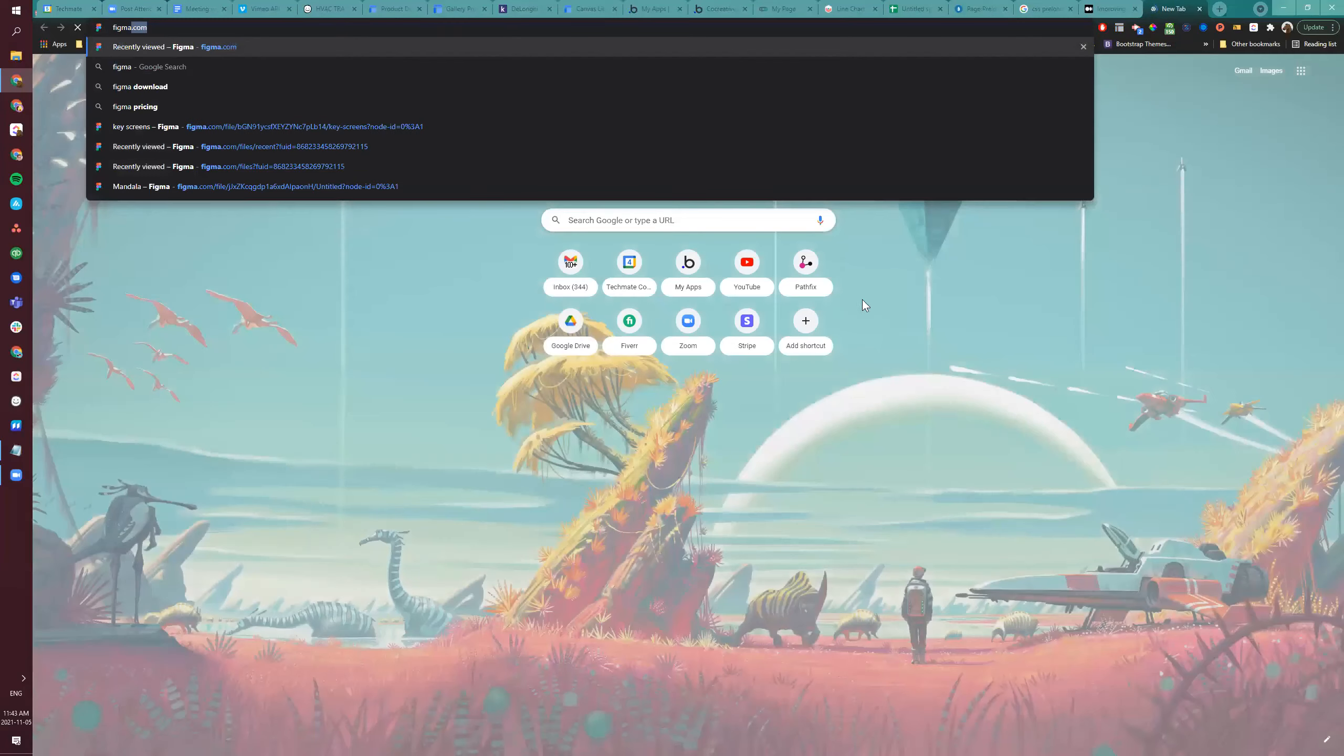
key("Return")
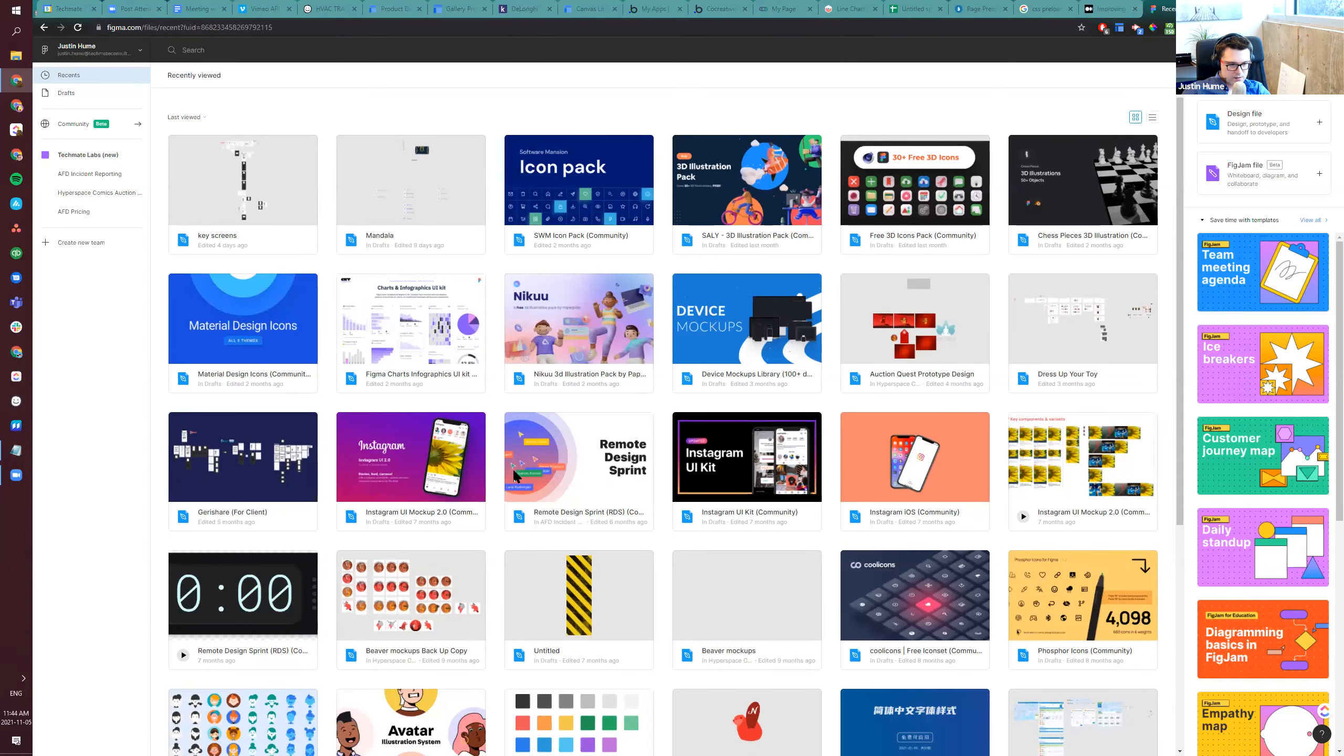
scroll(512, 468, "down", 4)
scroll(342, 457, "down", 1)
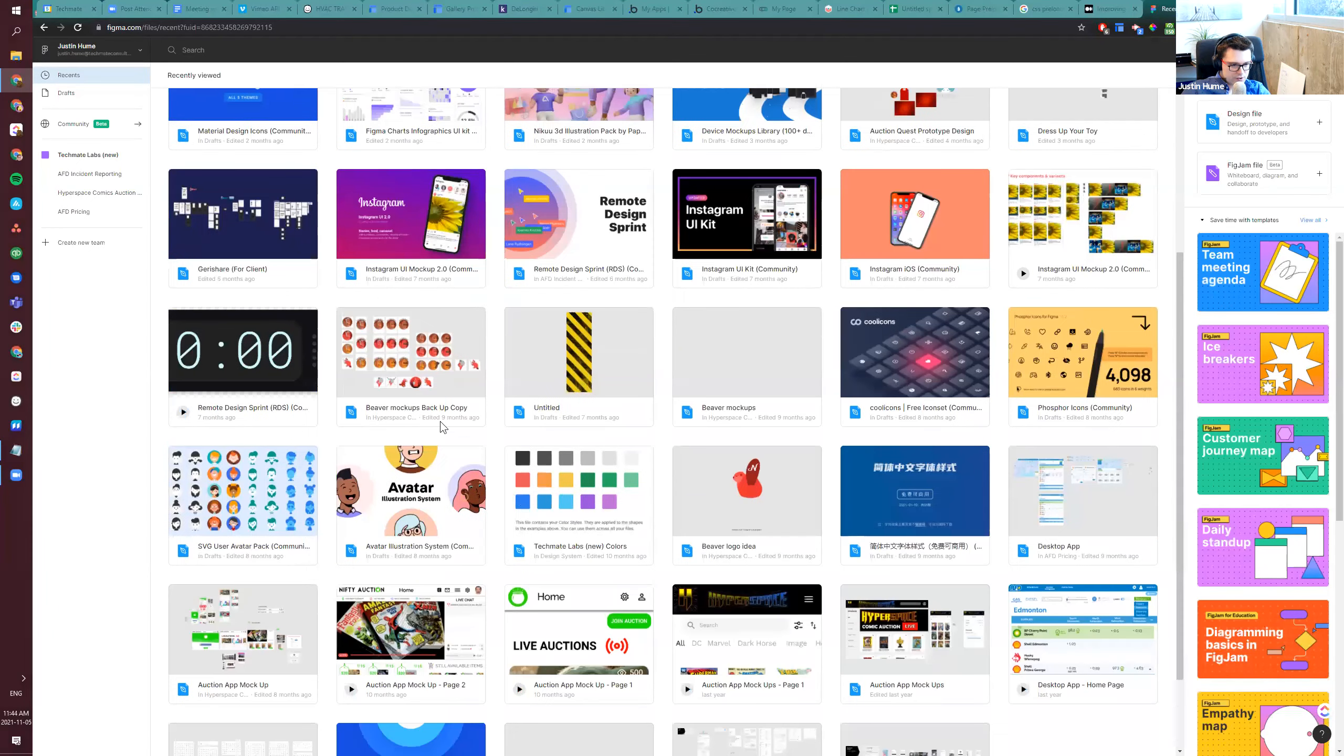
scroll(443, 427, "down", 3)
left_click(244, 434)
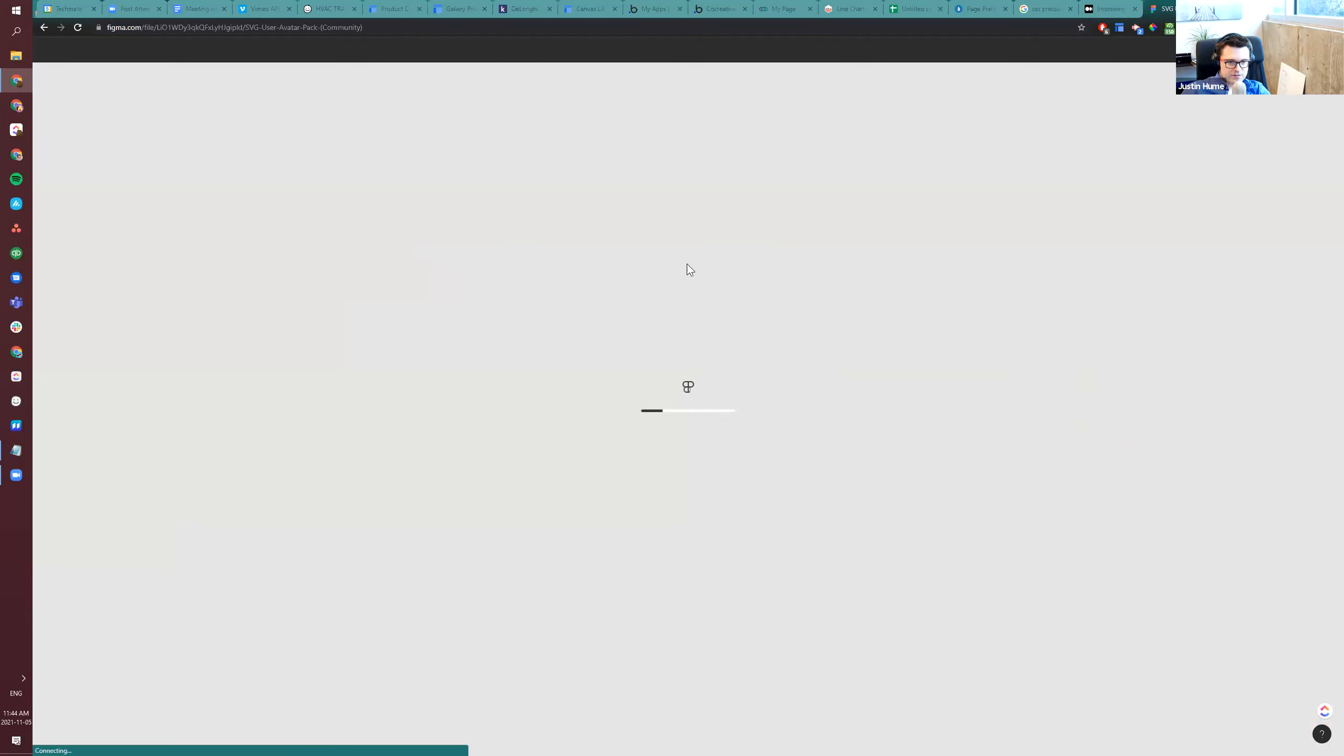
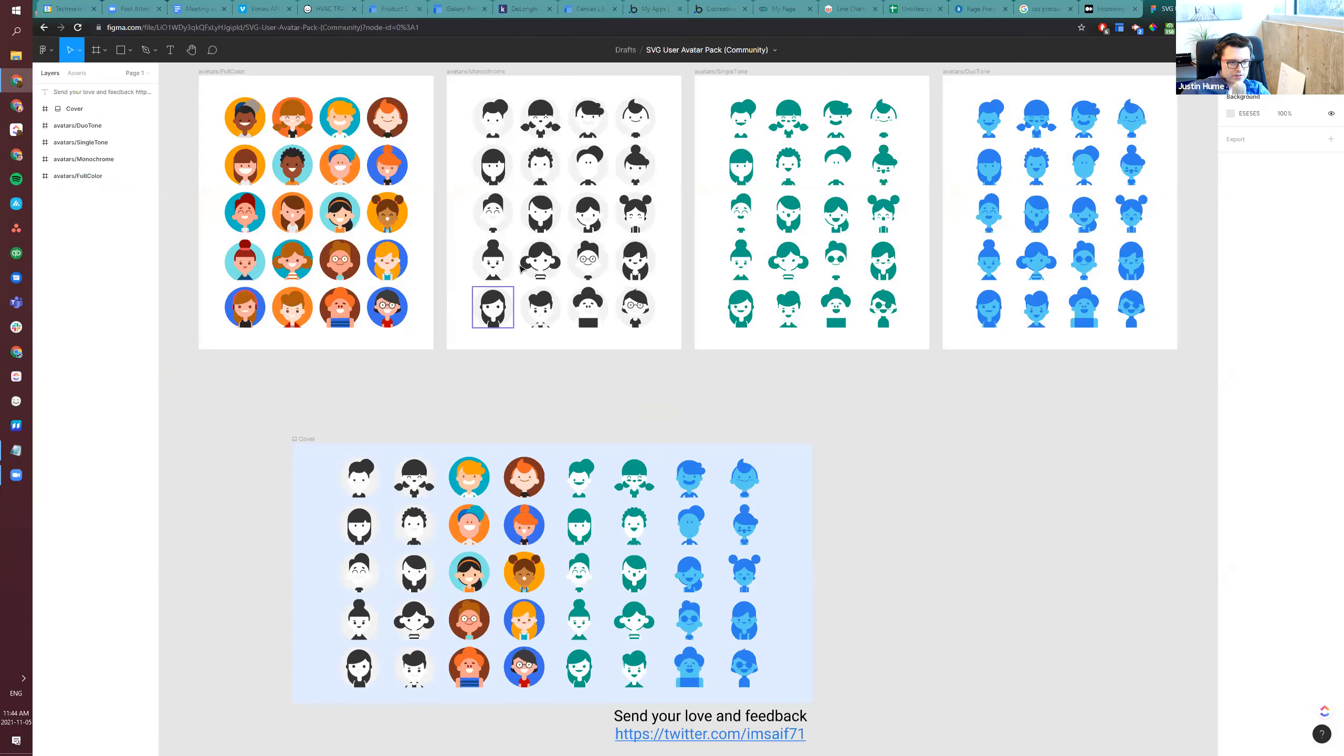
Export the monochrome pigtailed avatar in the Cover frame's top row as an SVG file
right_click(411, 475)
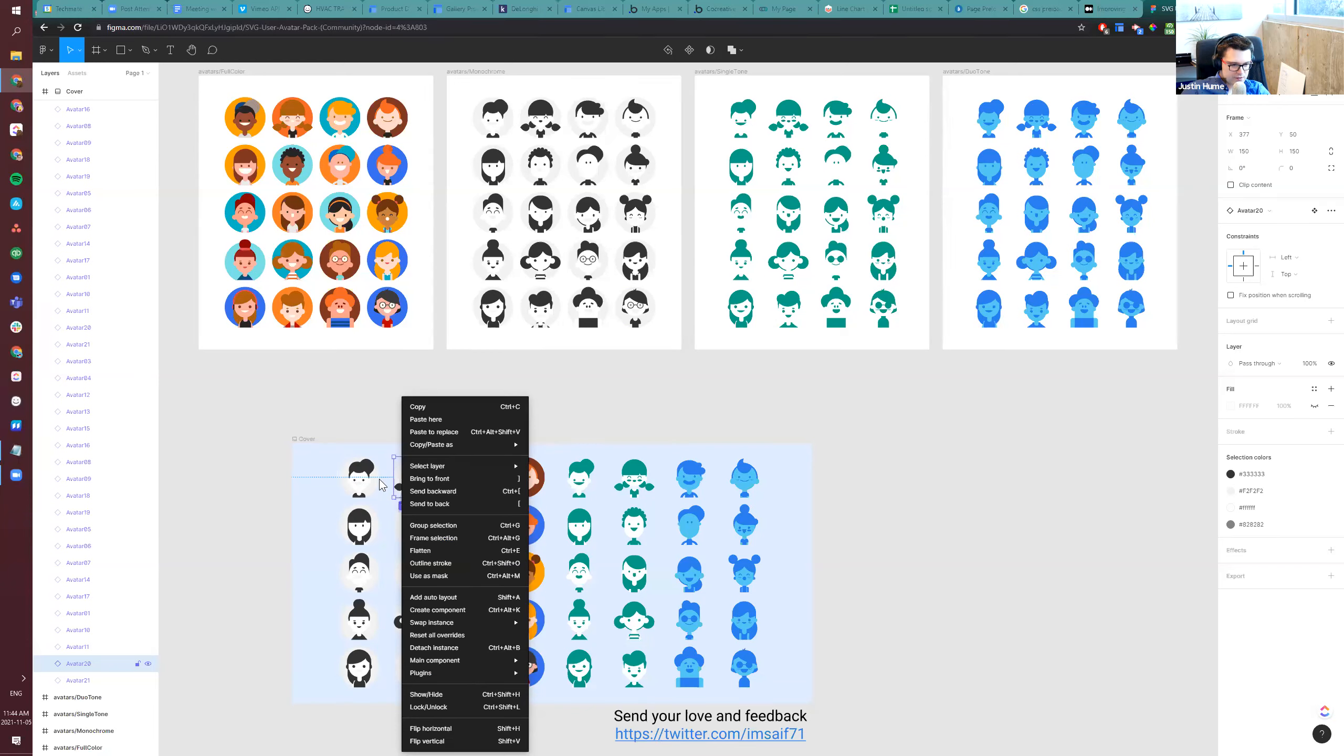
mouse_move(466, 673)
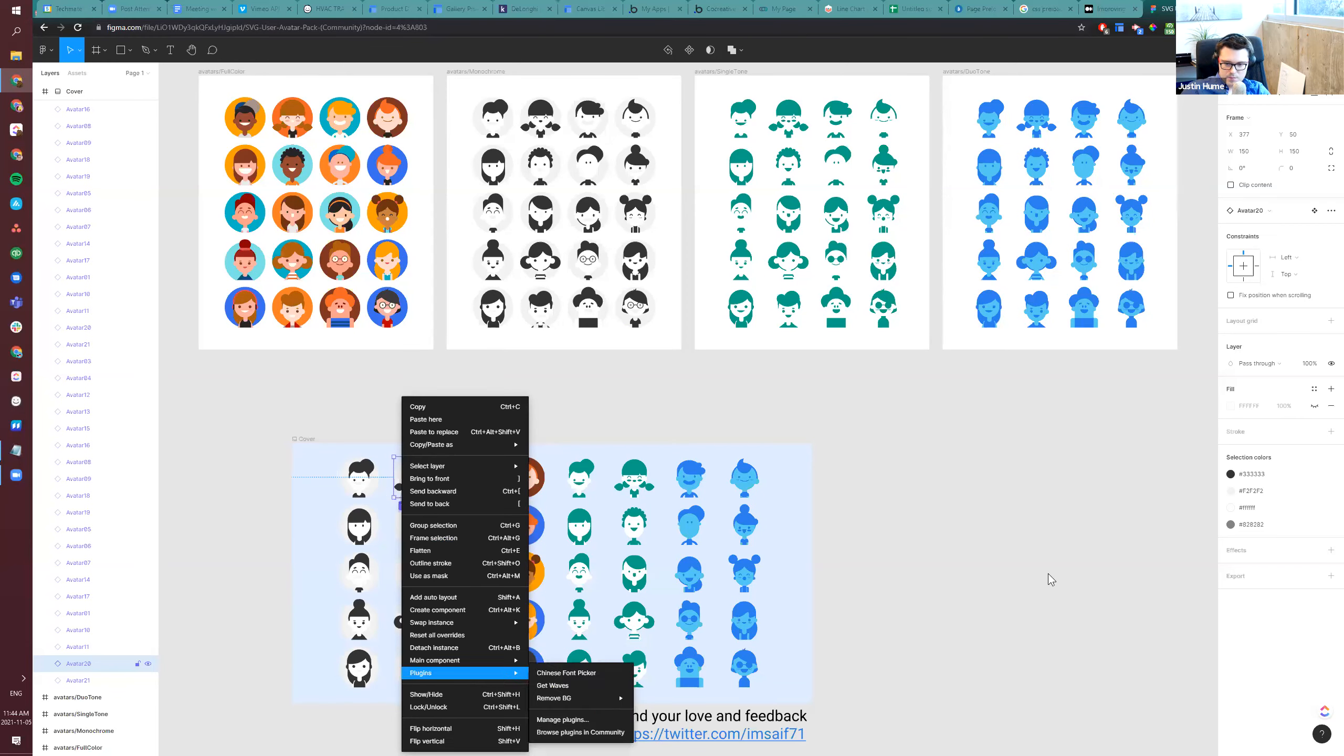
left_click(1331, 575)
left_click(1332, 575)
left_click(1300, 609)
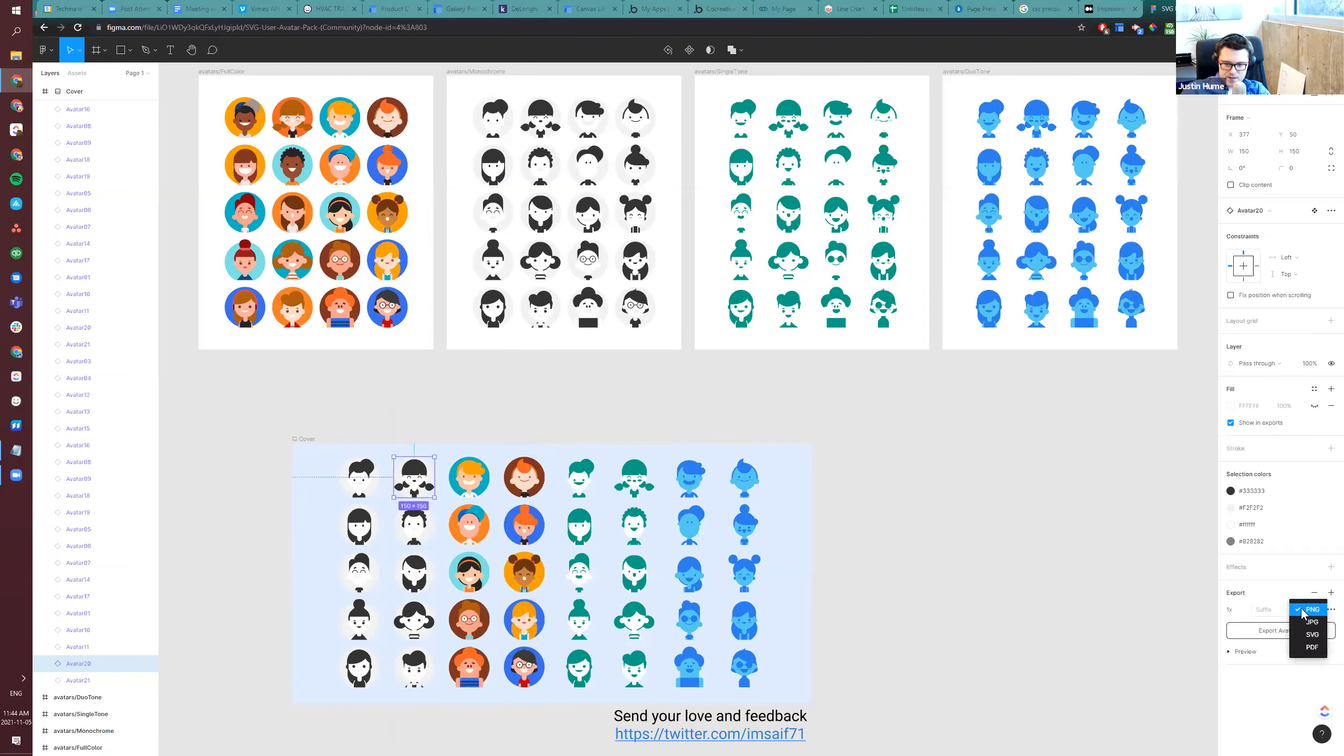
left_click(1312, 634)
left_click(1282, 631)
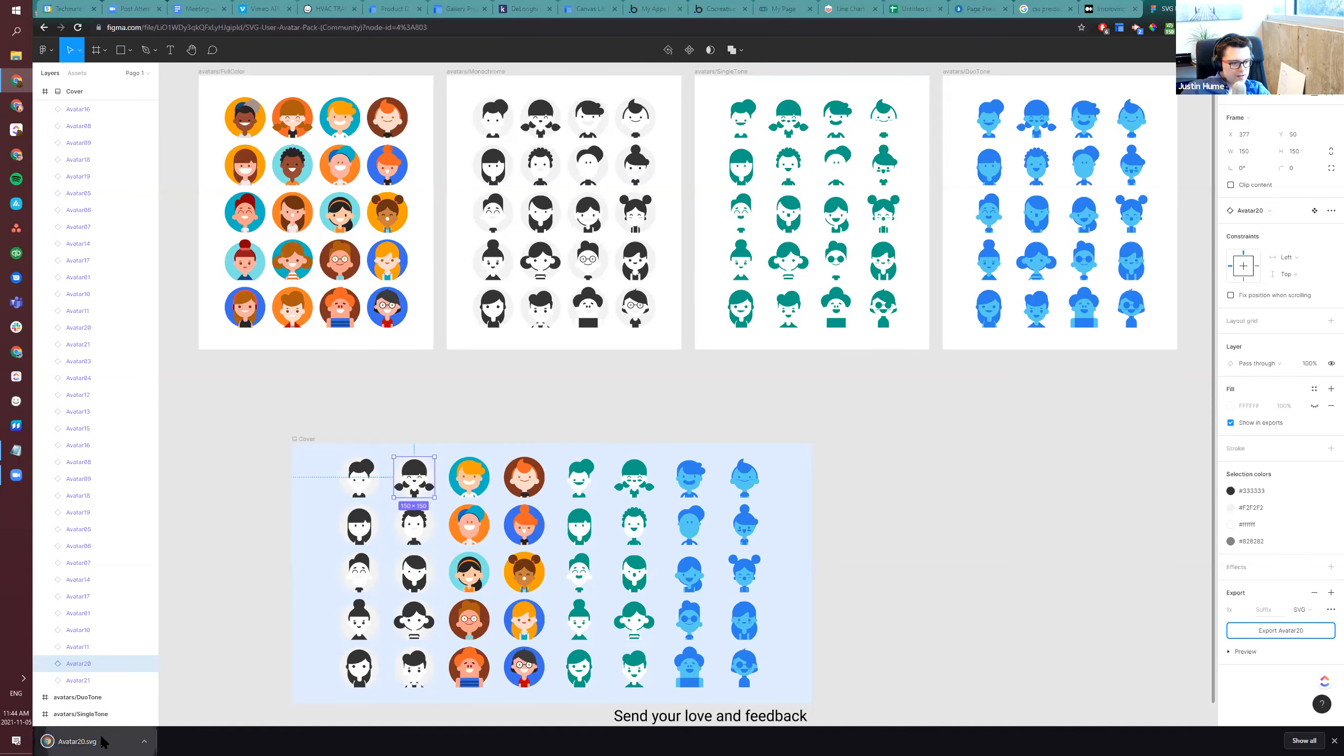
Open the exported Avatar20.svg in the browser, view its page source and copy the entire SVG code
left_click(79, 741)
right_click(78, 78)
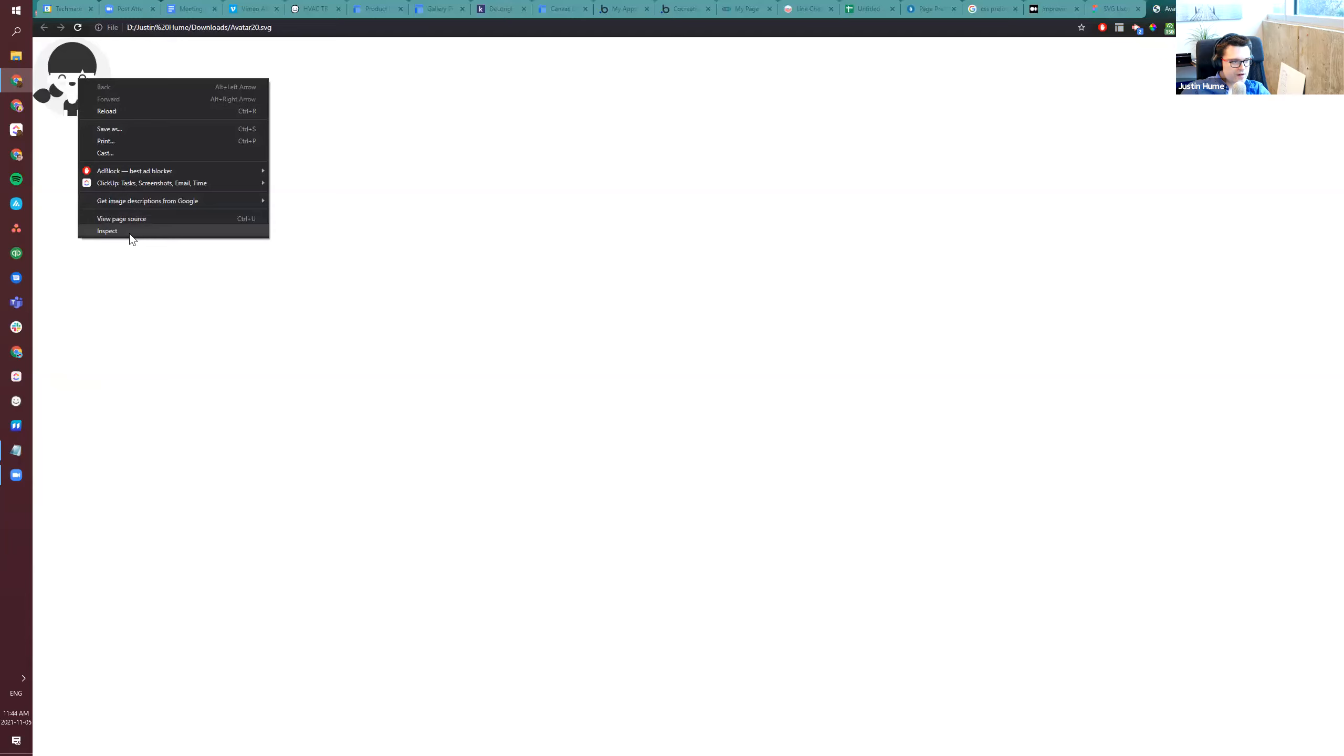
left_click(193, 228)
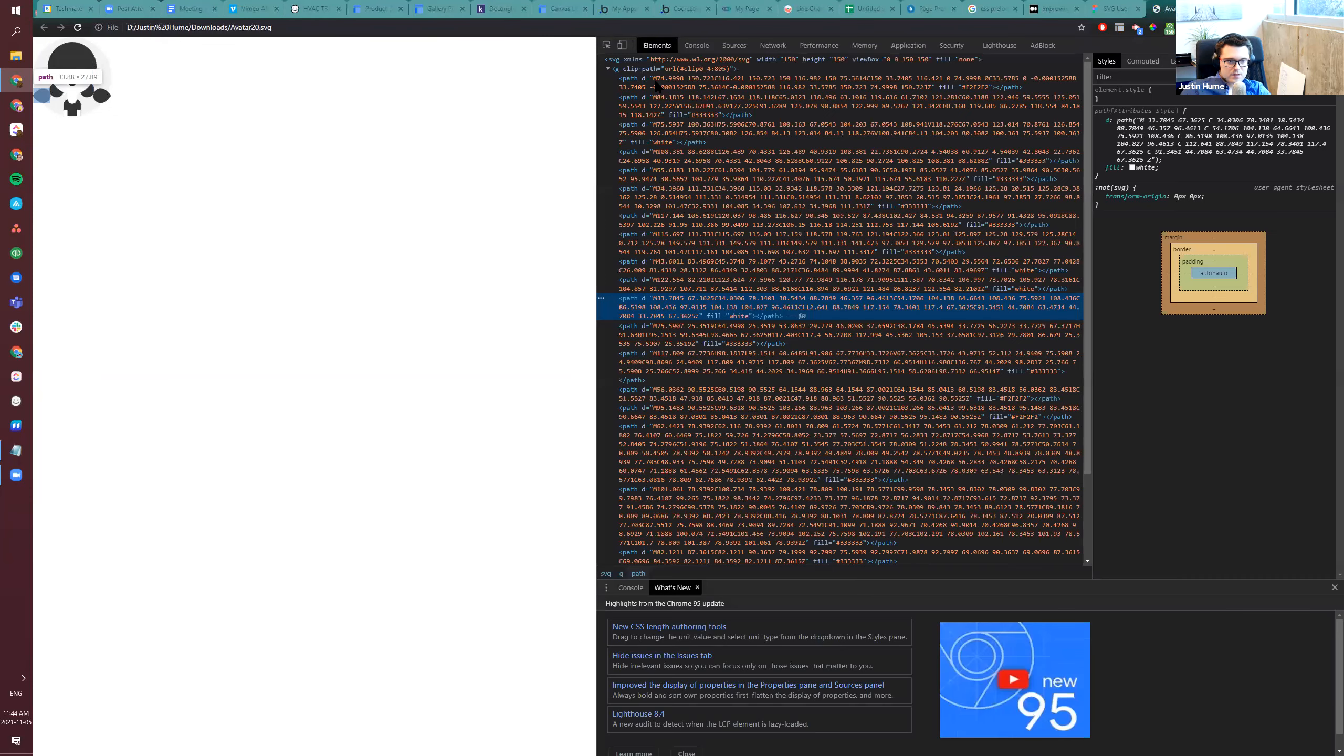
right_click(242, 233)
left_click(283, 376)
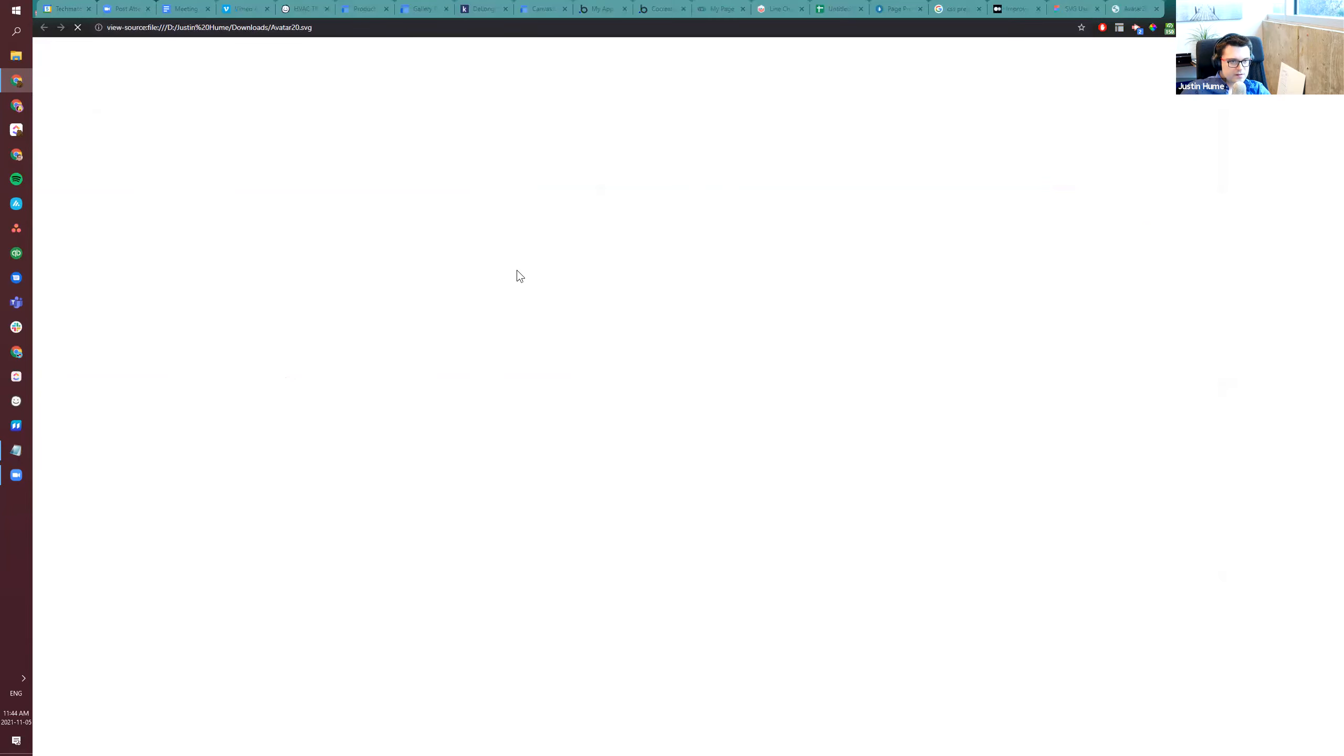
left_click_drag(111, 294, 1151, 5)
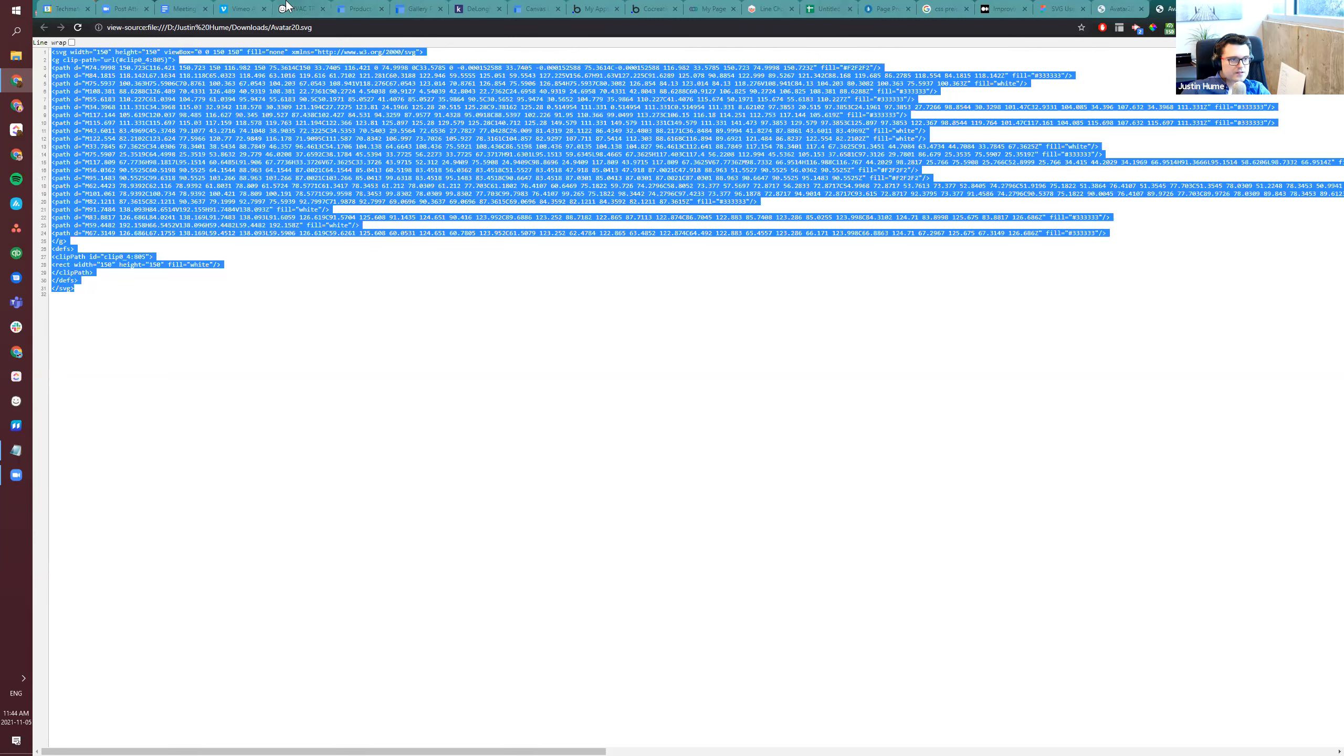
In Bubble, replace the placeholder SVG in the HTML element's code with the avatar SVG and resize the element to 643 by 380
left_click(661, 6)
left_click(699, 222)
left_click(298, 207)
key("ctrl+a")
left_click(300, 205)
left_click_drag(340, 239, 450, 265)
left_click_drag(300, 207, 314, 293)
key("ctrl+v")
left_click(594, 465)
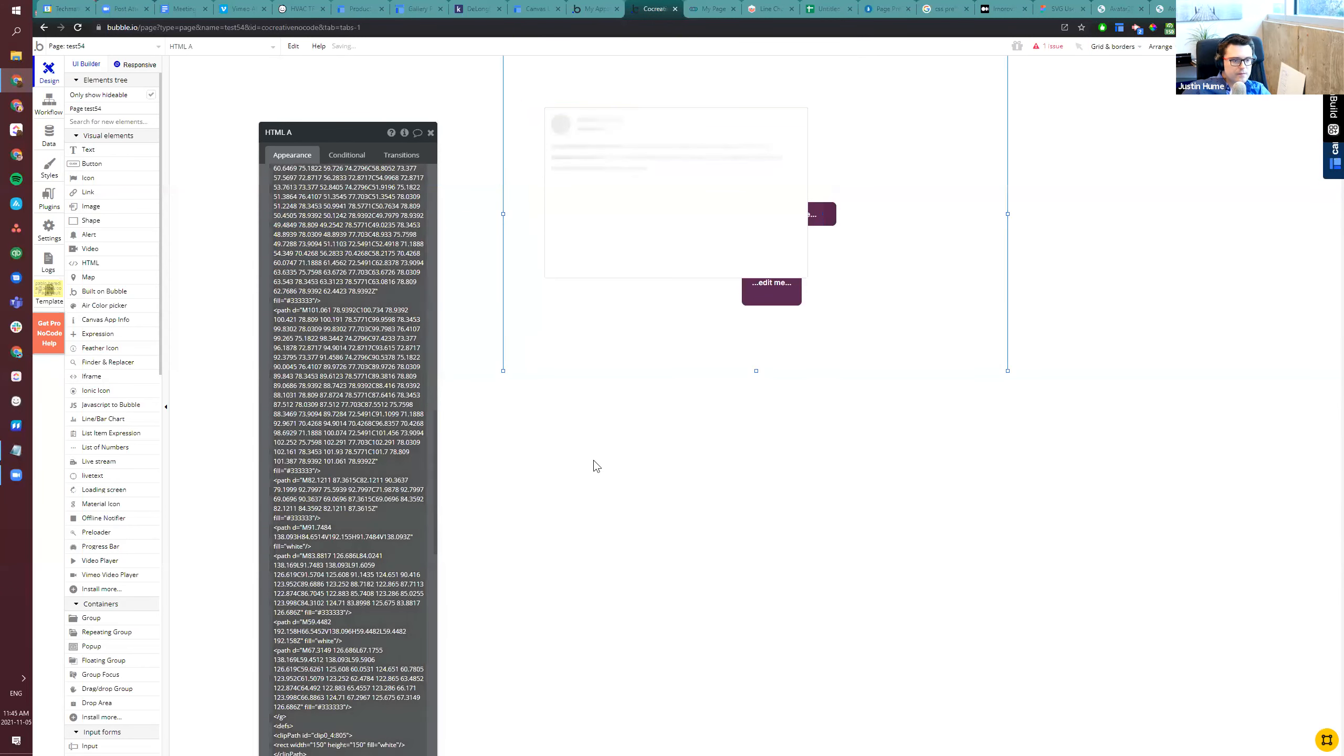
left_click(684, 212)
left_click_drag(825, 319, 864, 306)
Set the .loader-animation rule's width and height to 150px in the HTML element's CSS
left_click(321, 217)
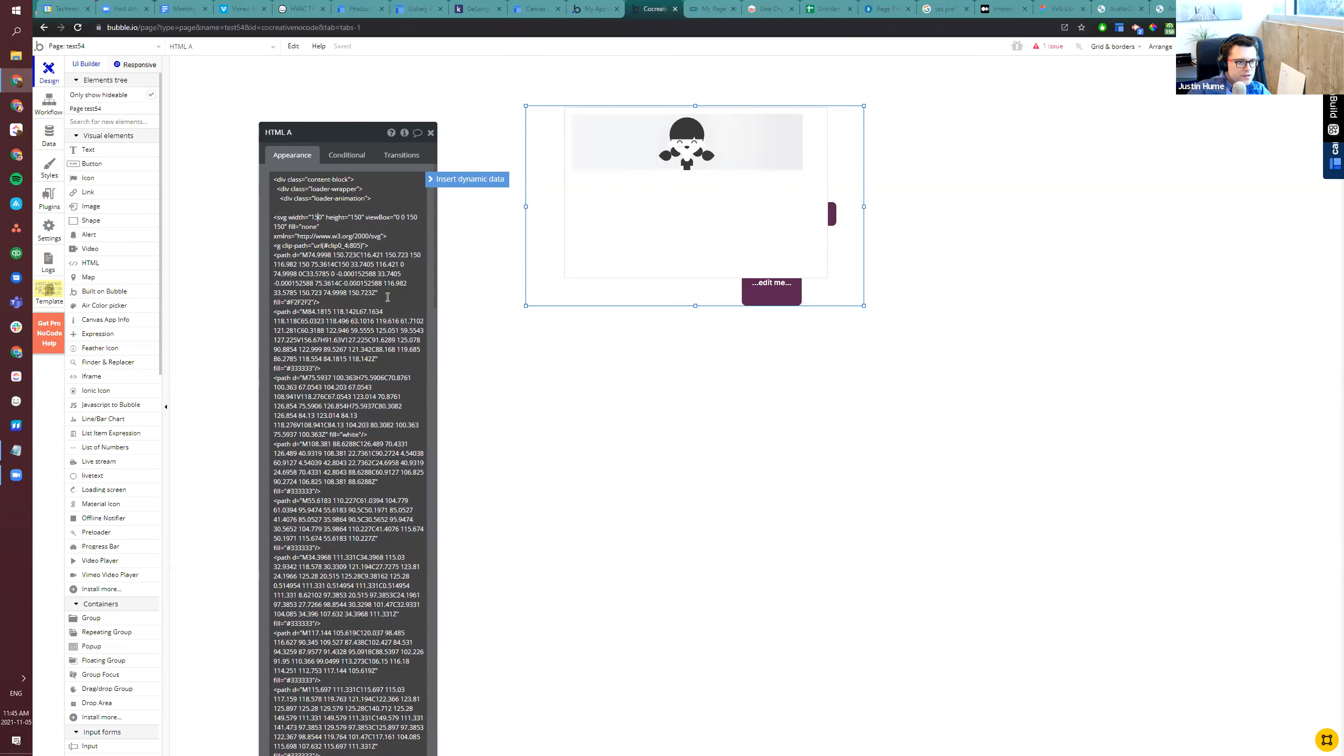
scroll(332, 238, "down", 1)
scroll(332, 238, "down", 15)
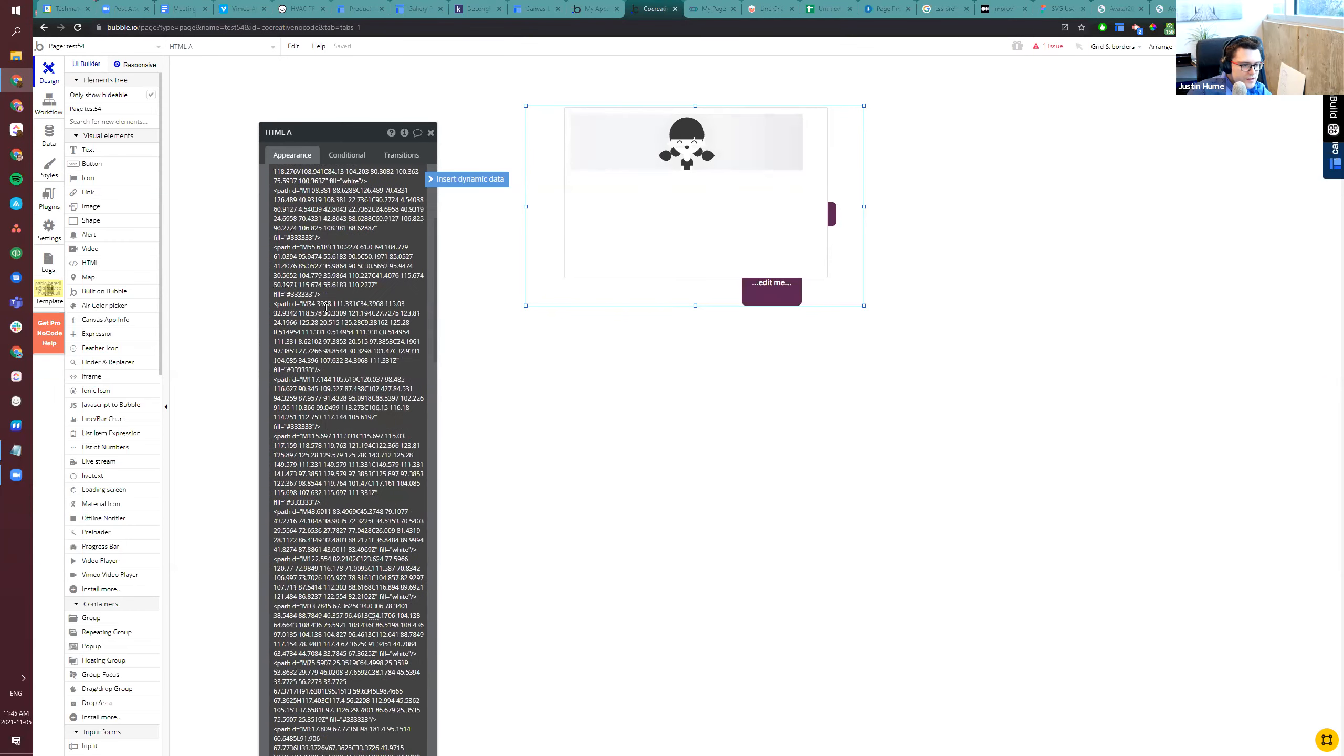
scroll(326, 321, "up", 5)
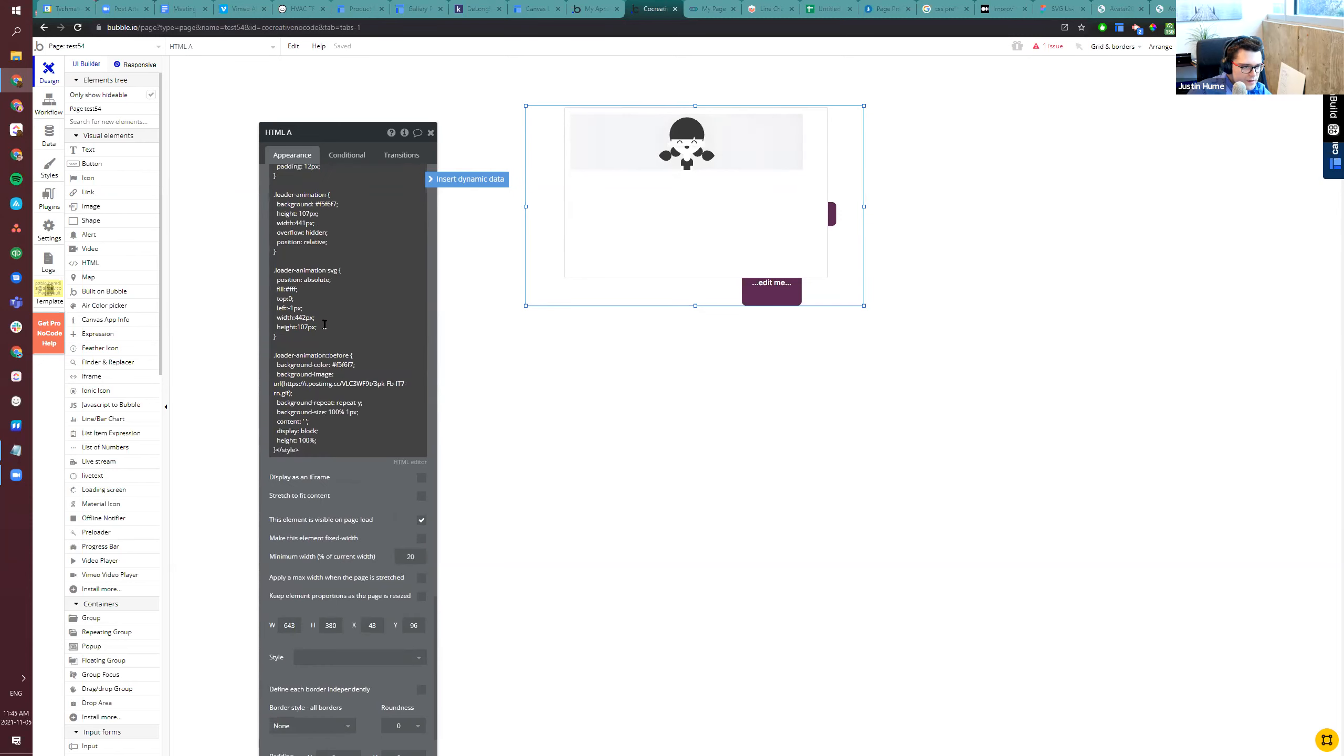
left_click(310, 371)
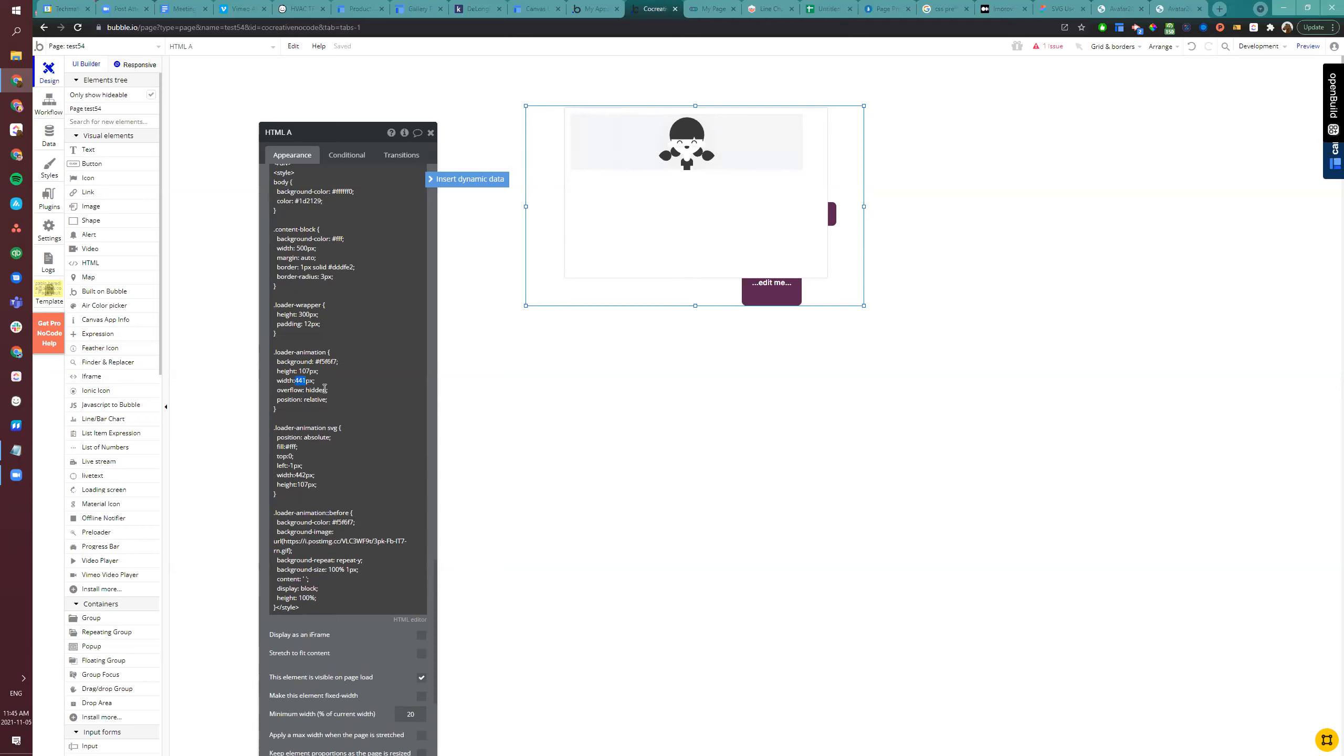
type("150")
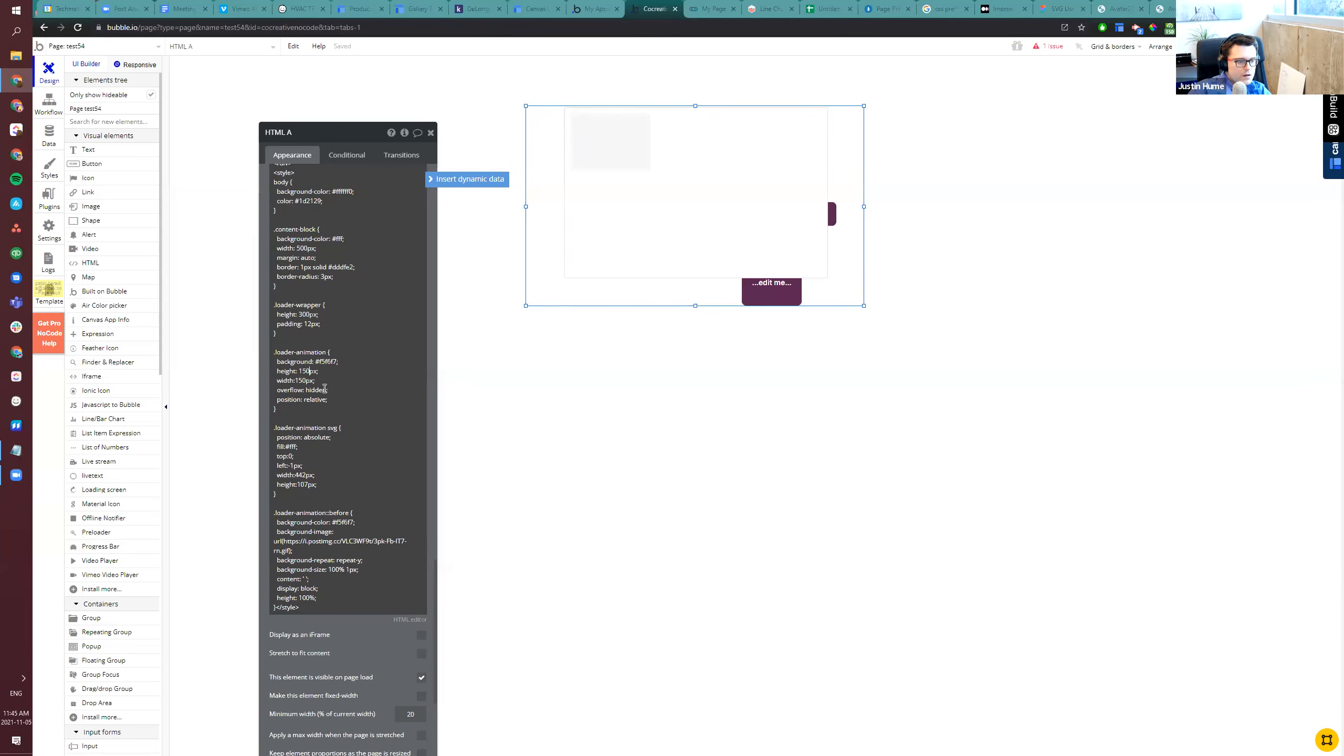
Set the .loader-wrapper rule's height and the .content-block rule's width to 150px in the CSS
left_click_drag(303, 316, 299, 316)
key("shift+Right")
key("shift+Right")
type("150")
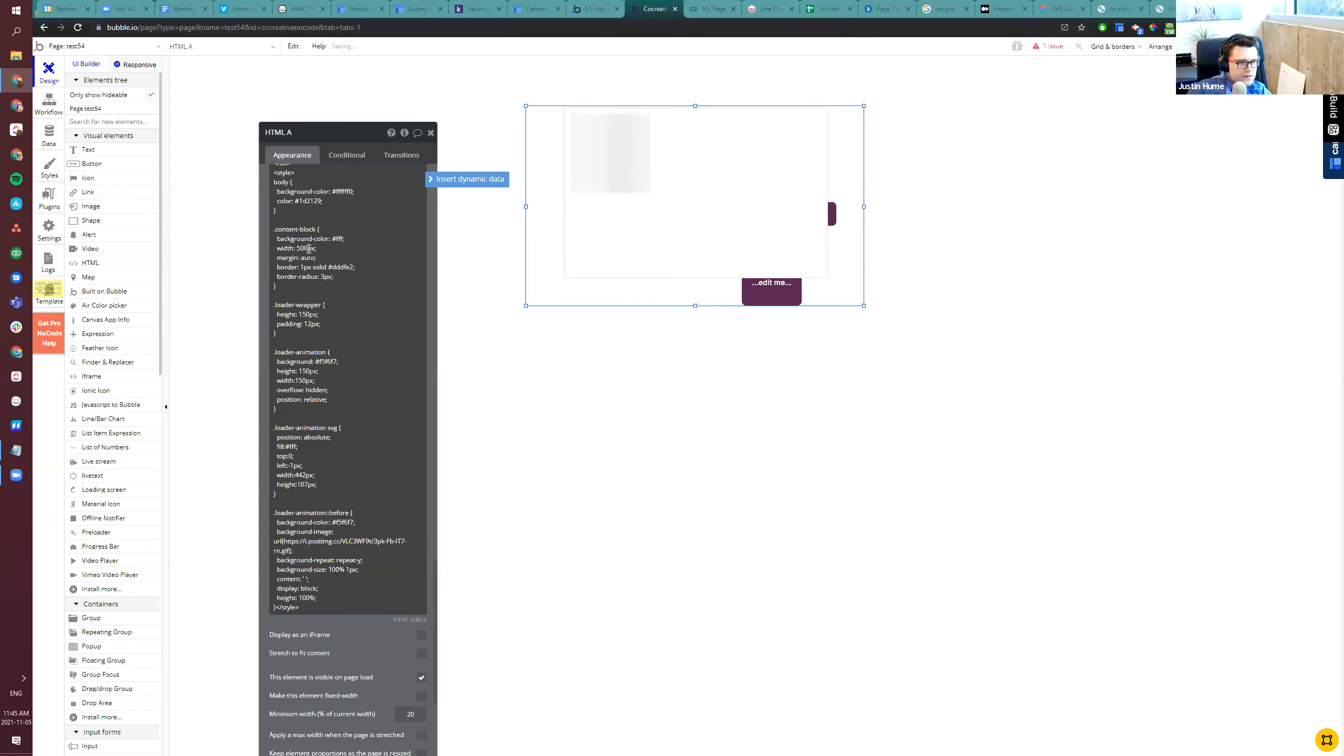
left_click_drag(307, 249, 296, 249)
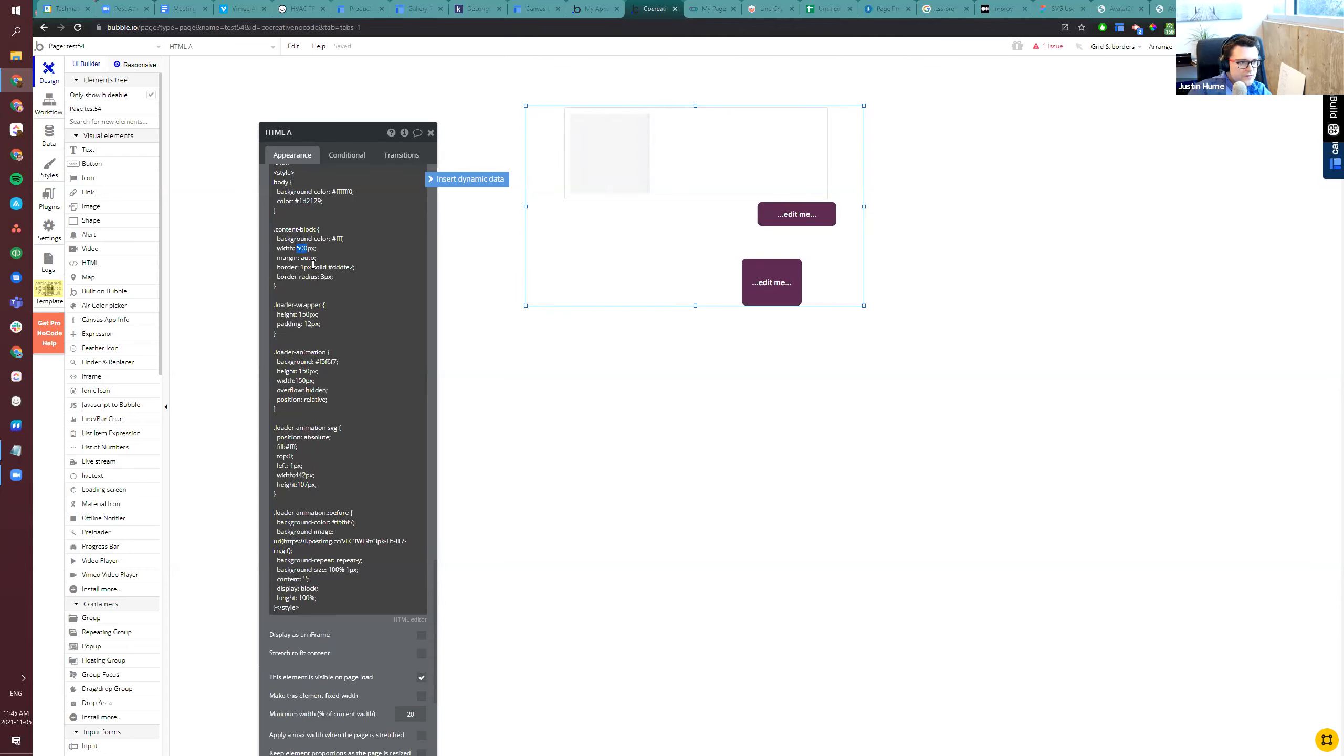
type("150")
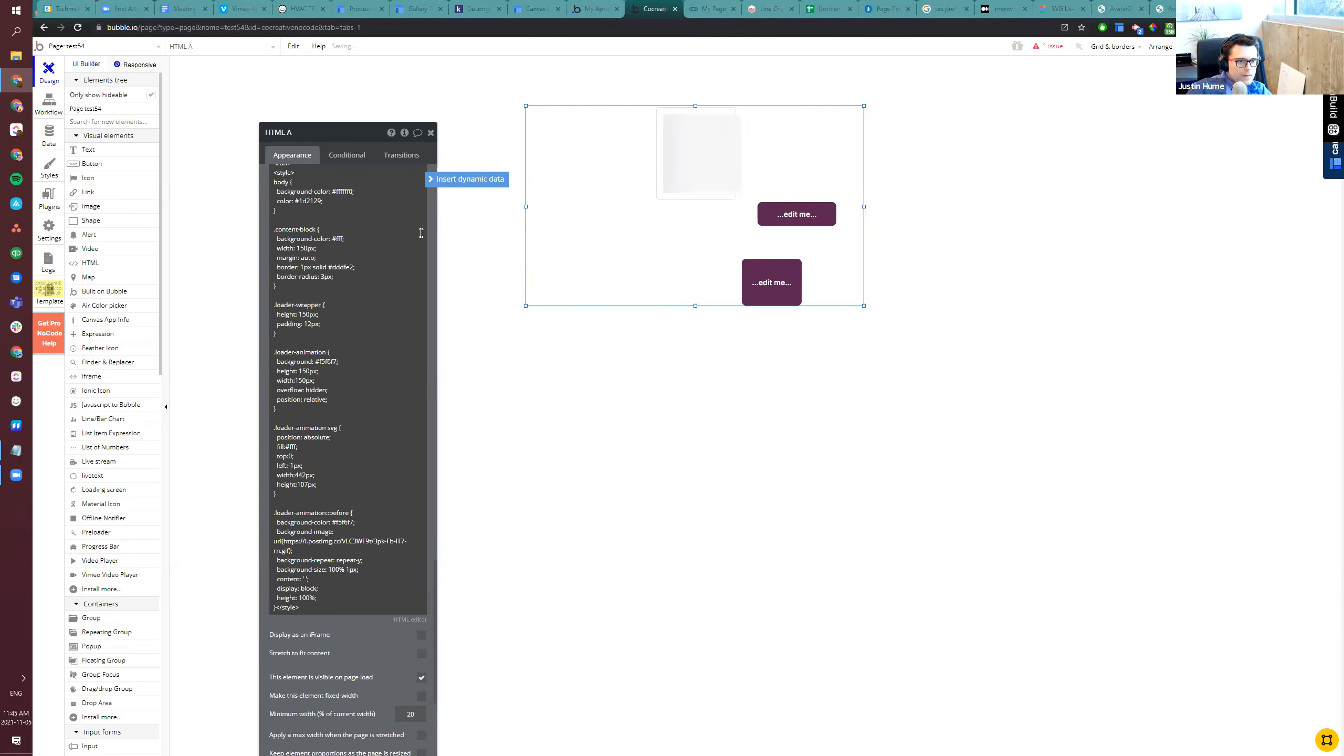
Set the .loader-animation svg rule's width and height to 150px, and move the HTML element slightly up and to the right
scroll(331, 214, "up", 2)
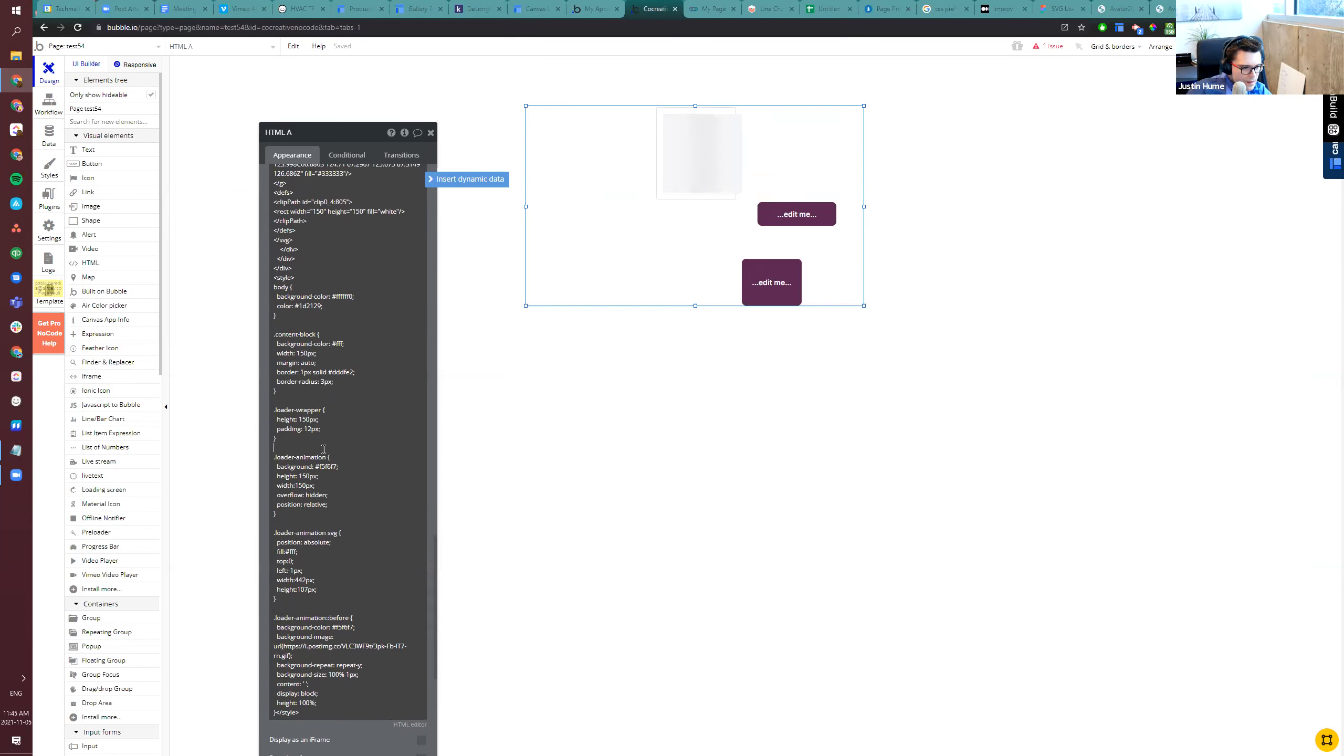
left_click(335, 494)
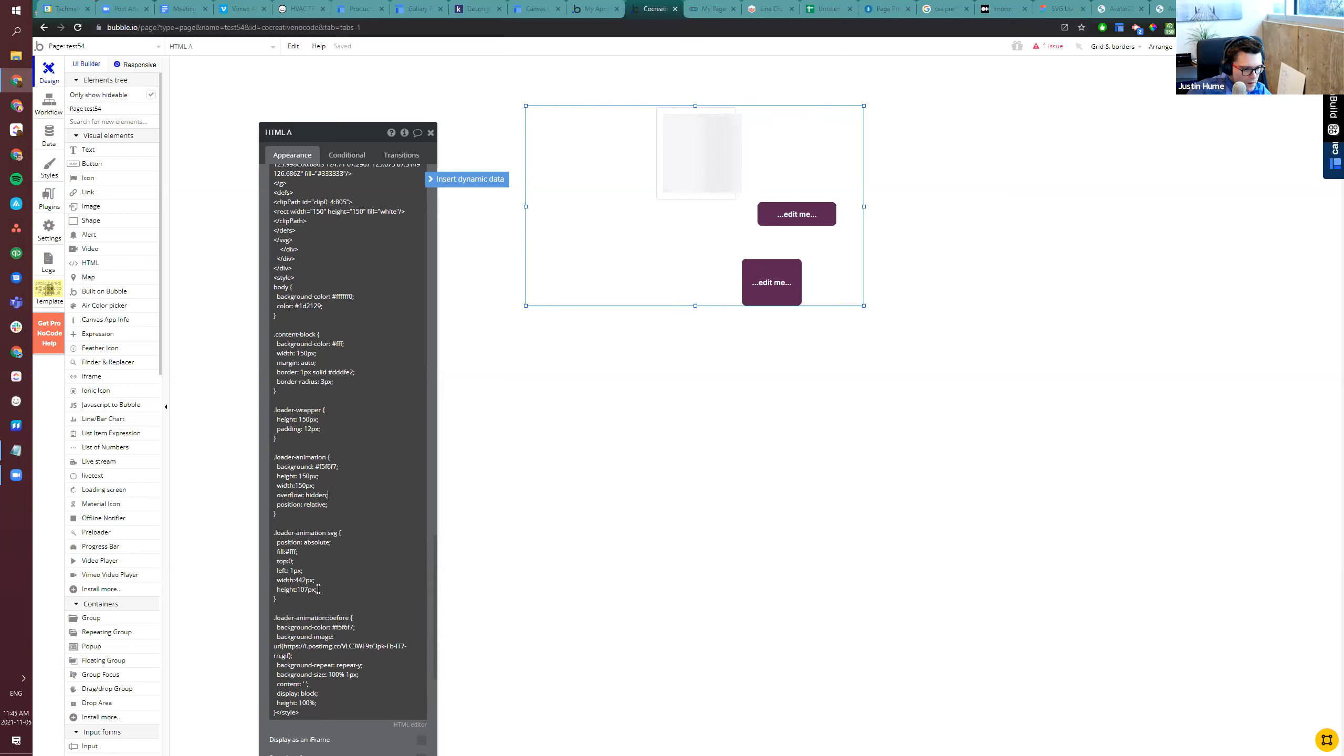
left_click_drag(306, 581, 302, 580)
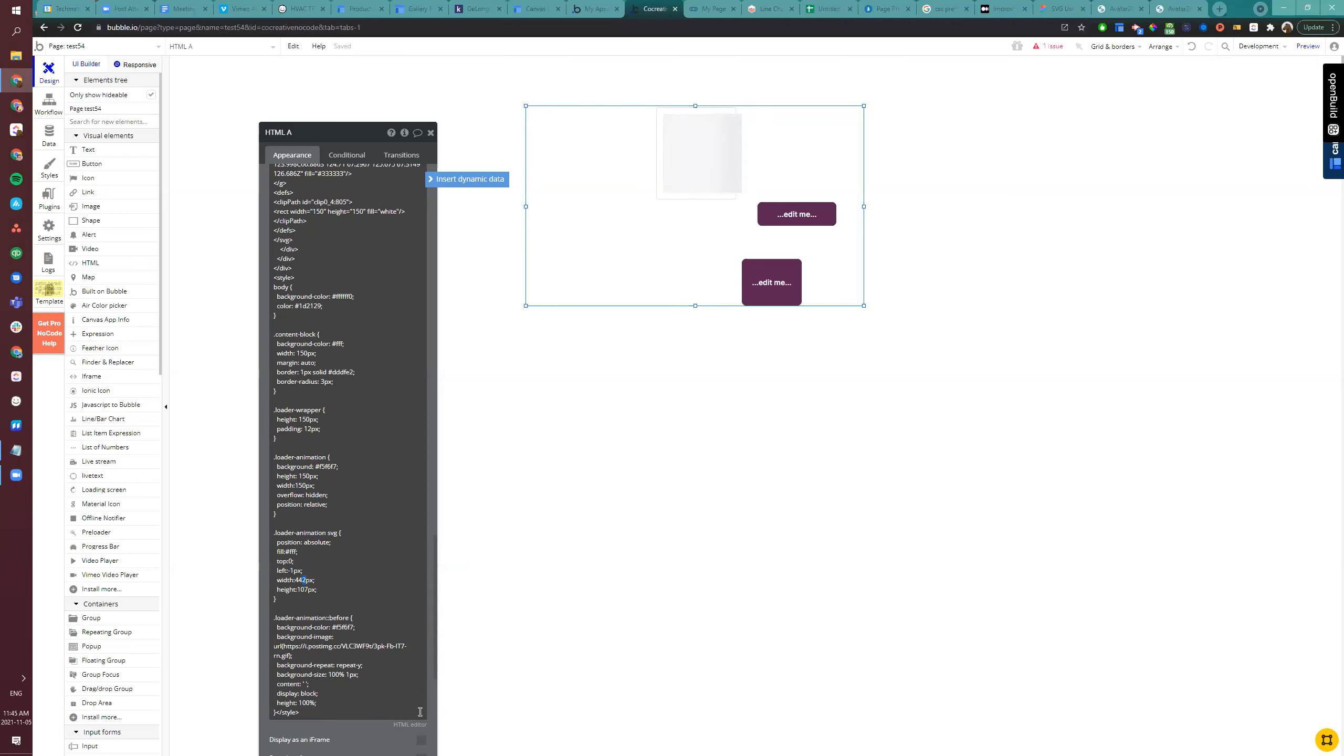
type("150")
key("Down")
key("shift+Left")
key("shift+Left")
type("50")
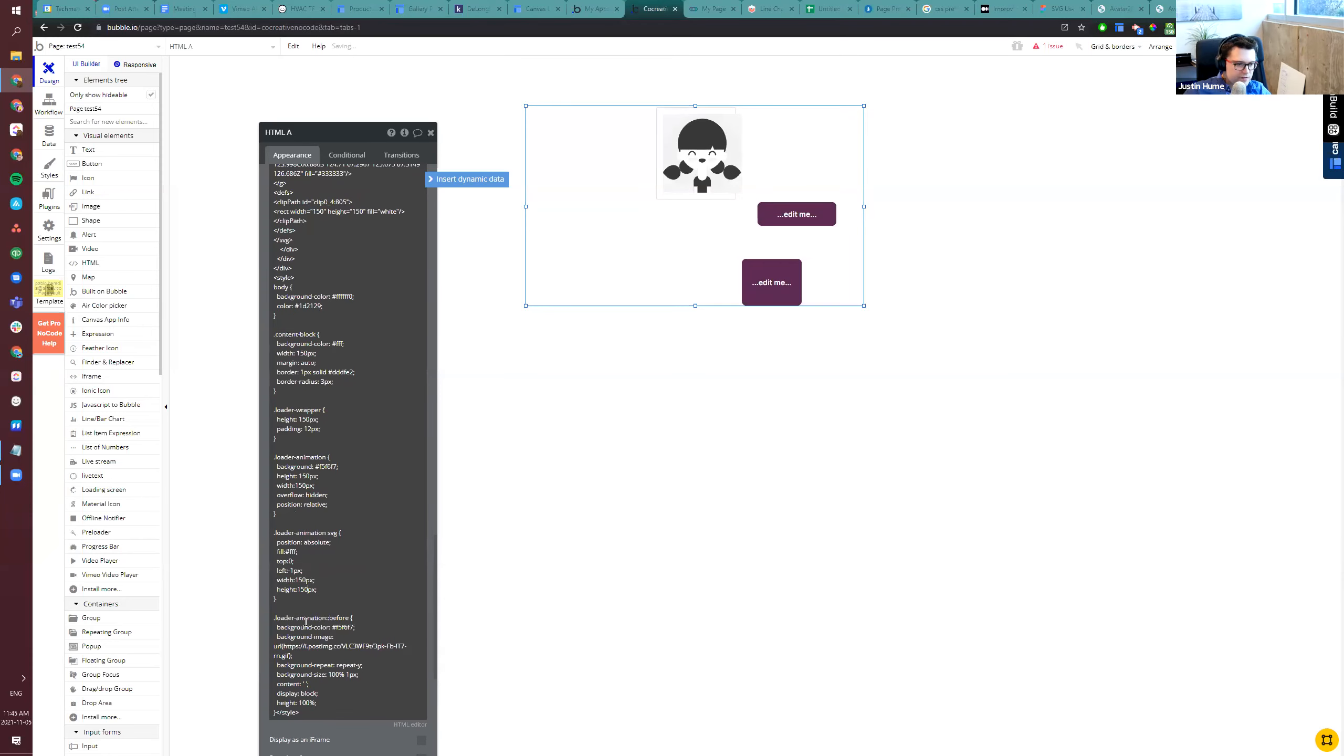
mouse_move(713, 149)
left_mouse_down()
mouse_move(689, 156)
mouse_move(730, 140)
left_mouse_up()
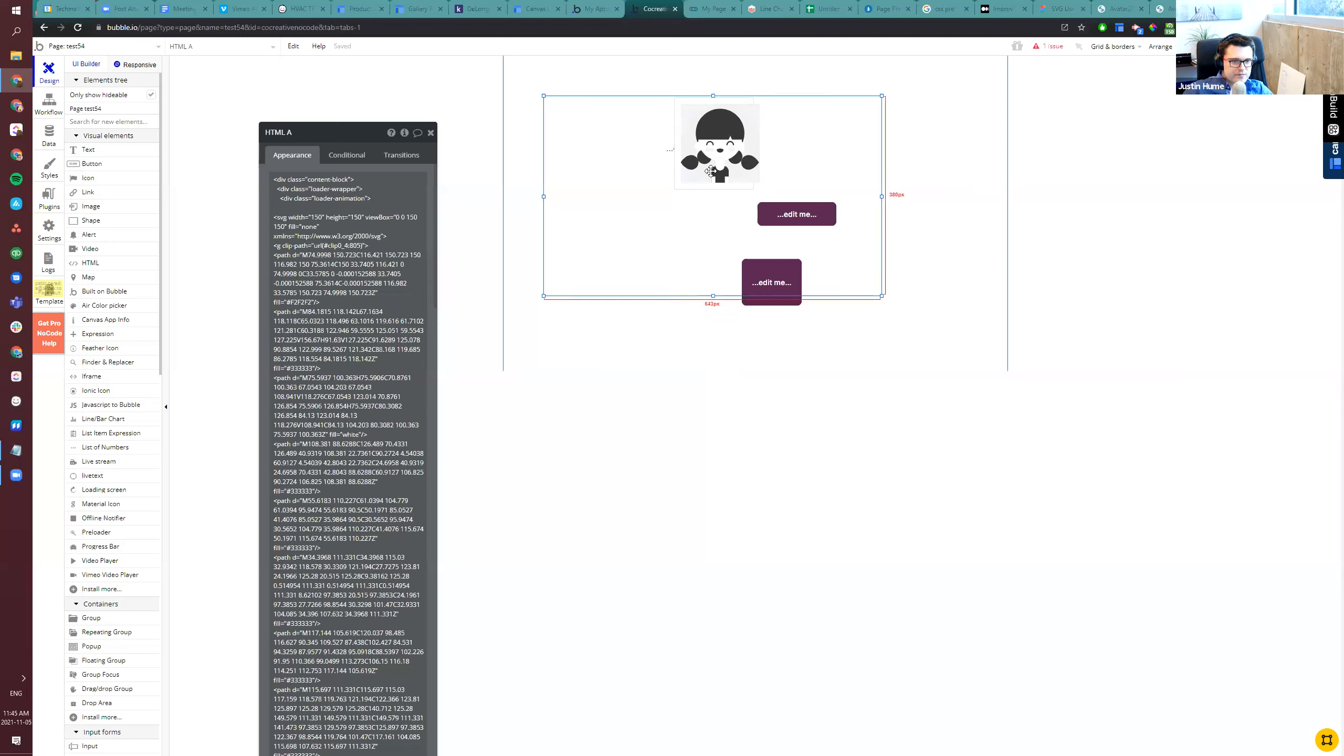
Set the .content-block rule's width to 170px in the HTML element's CSS
scroll(389, 391, "down", 15)
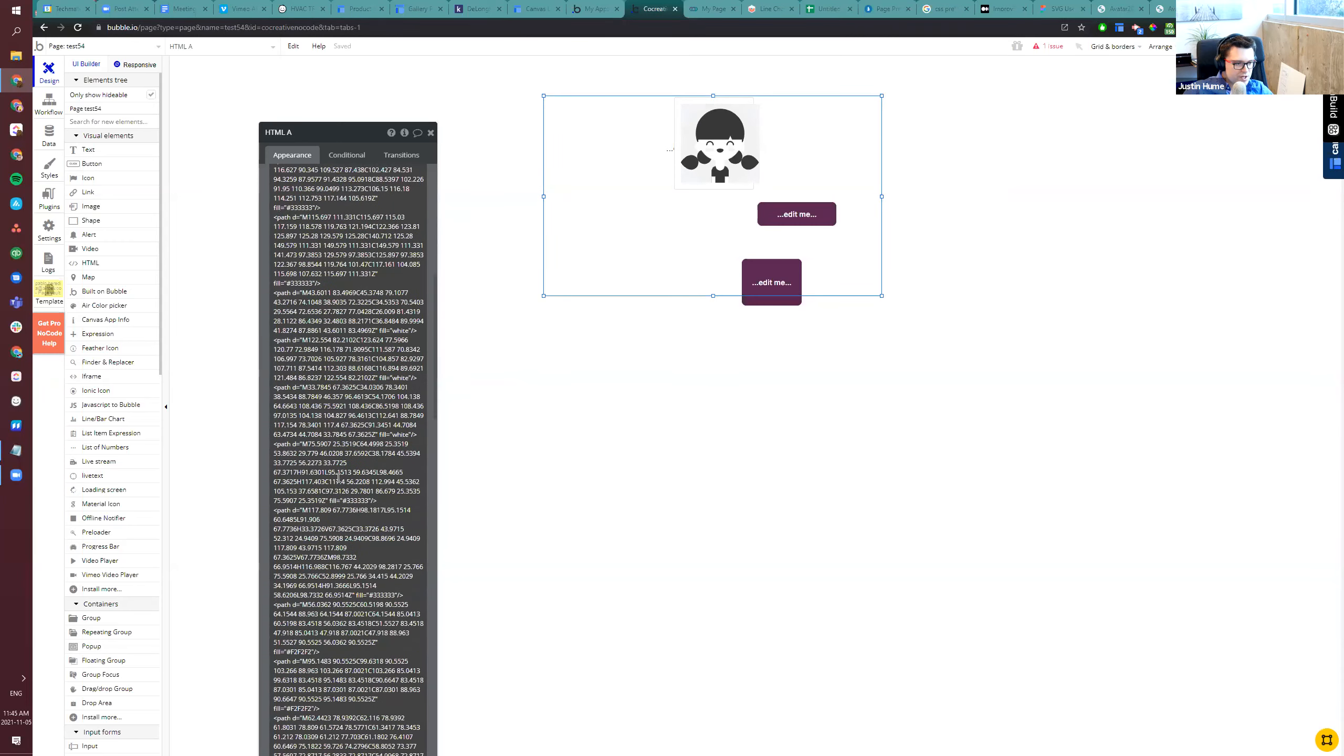
scroll(336, 500, "down", 15)
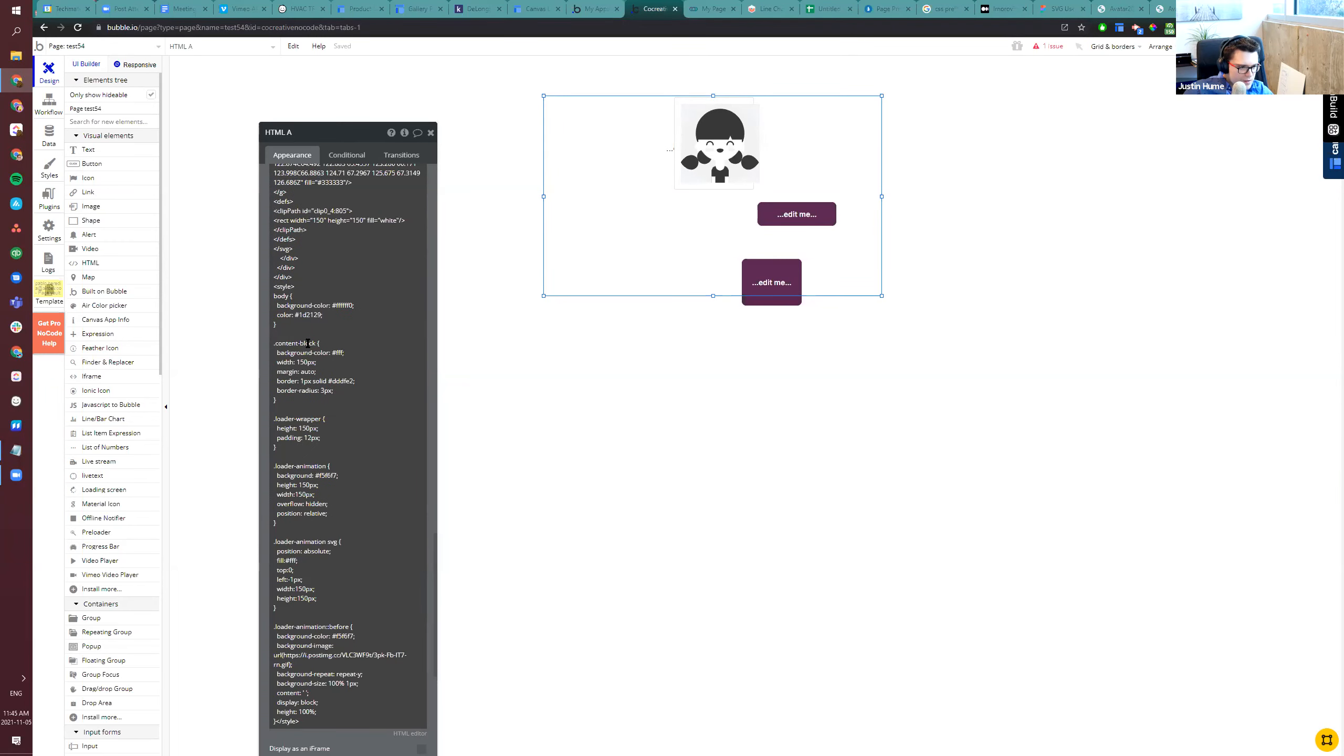
left_click_drag(304, 362, 300, 362)
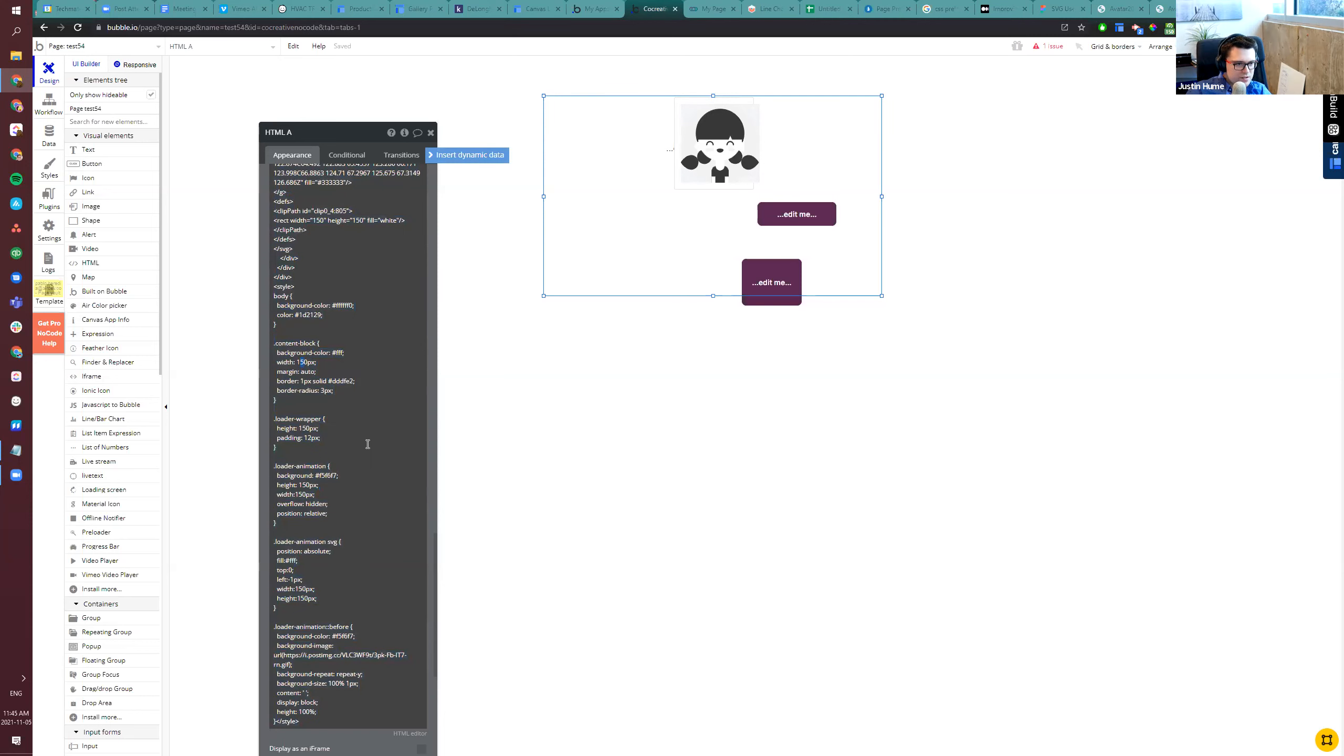
type("70")
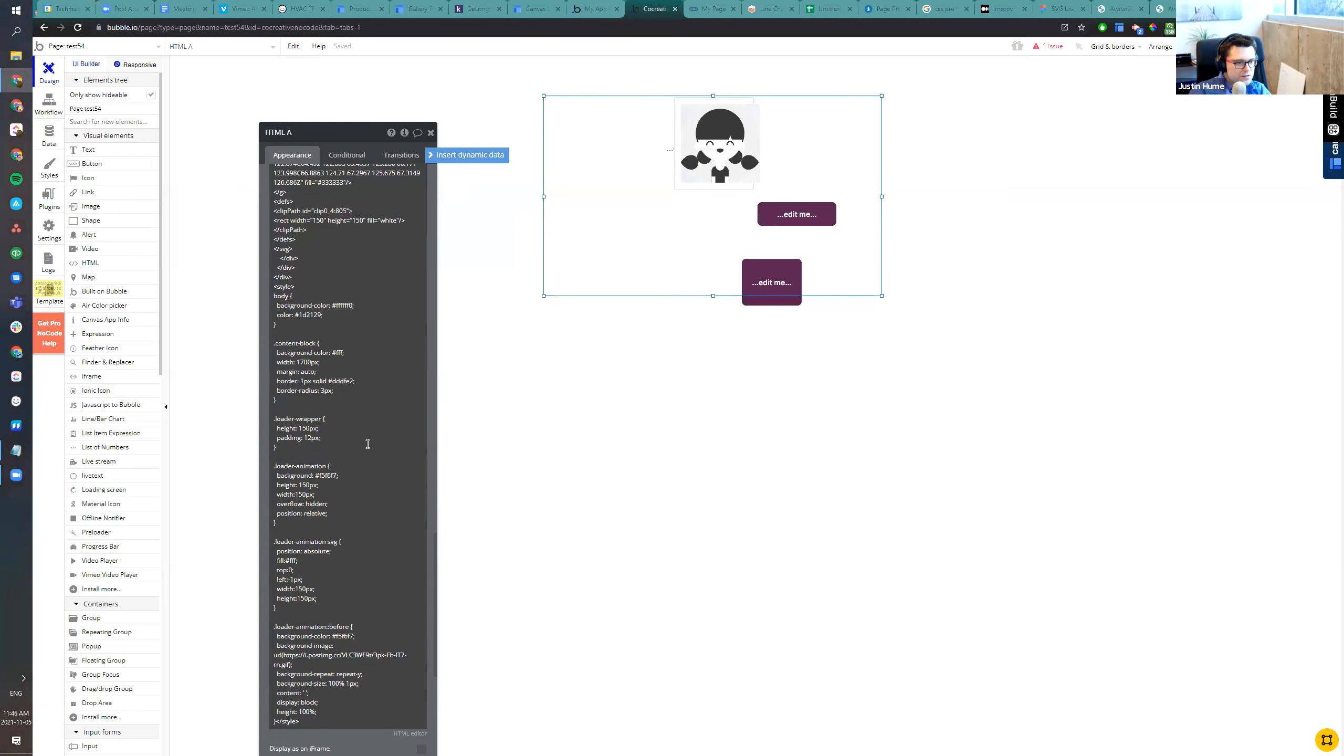
key("BackSpace")
left_click(356, 440)
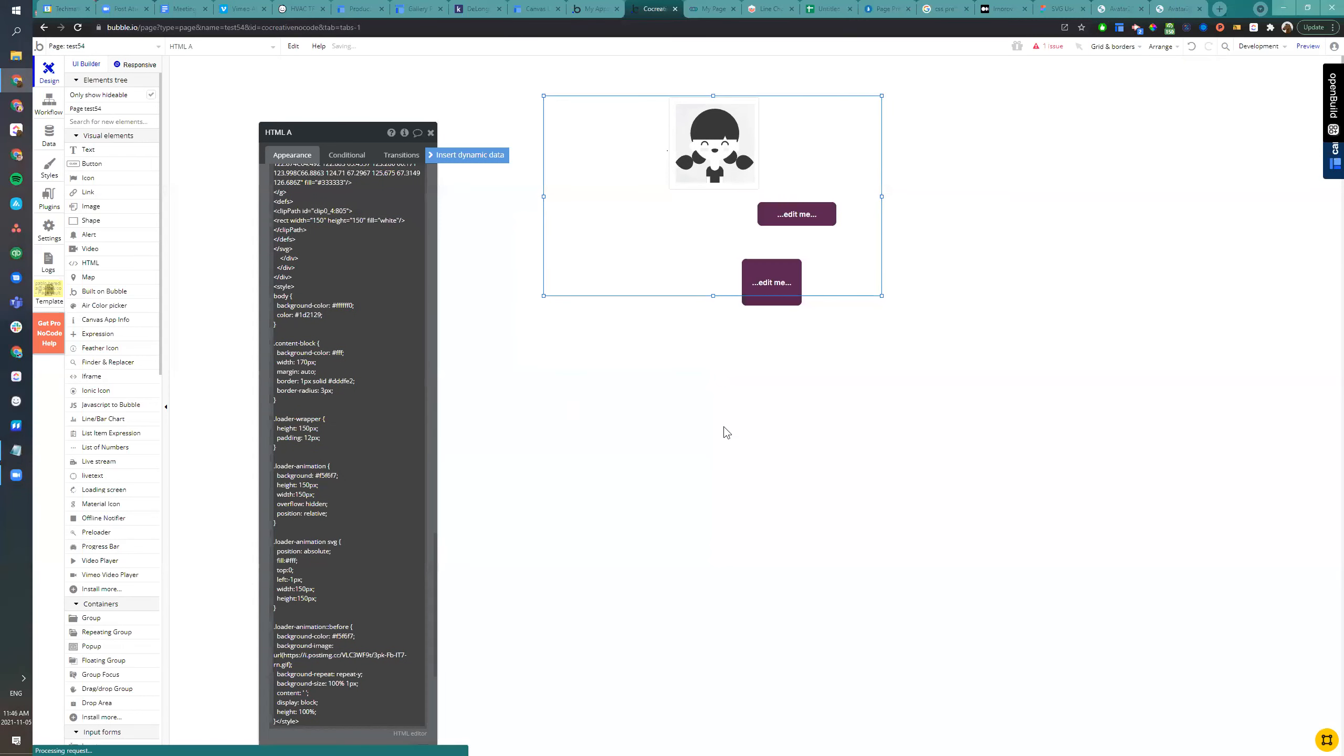
Set the .content-block rule's width to 180px and deselect the HTML element
left_click(299, 428)
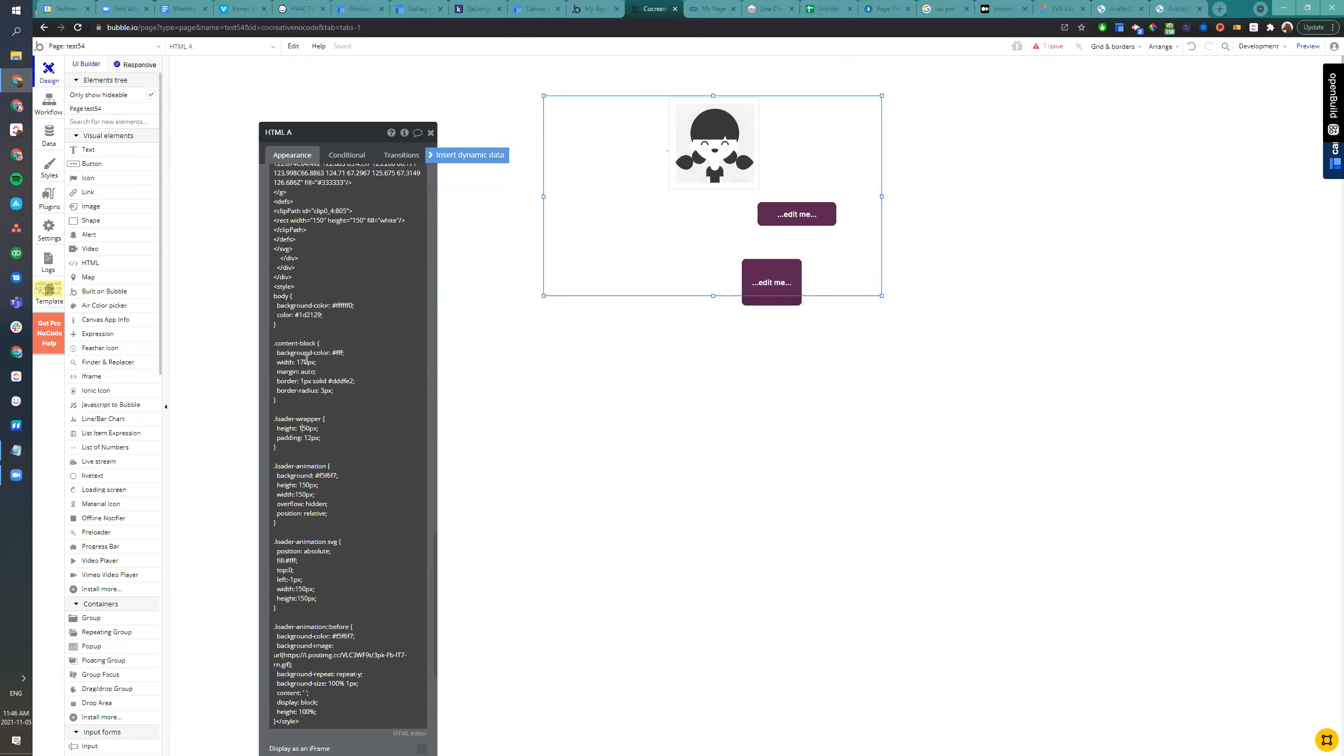
key("Left")
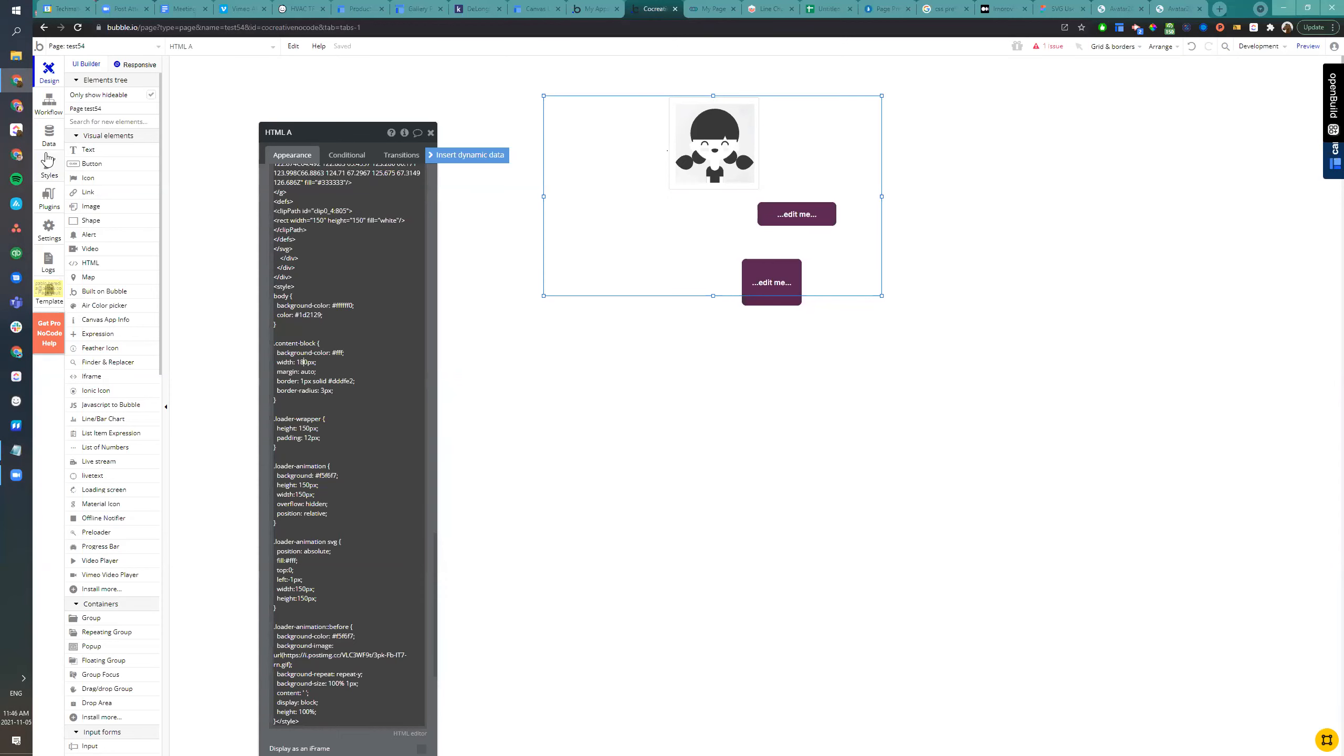
left_click(465, 386)
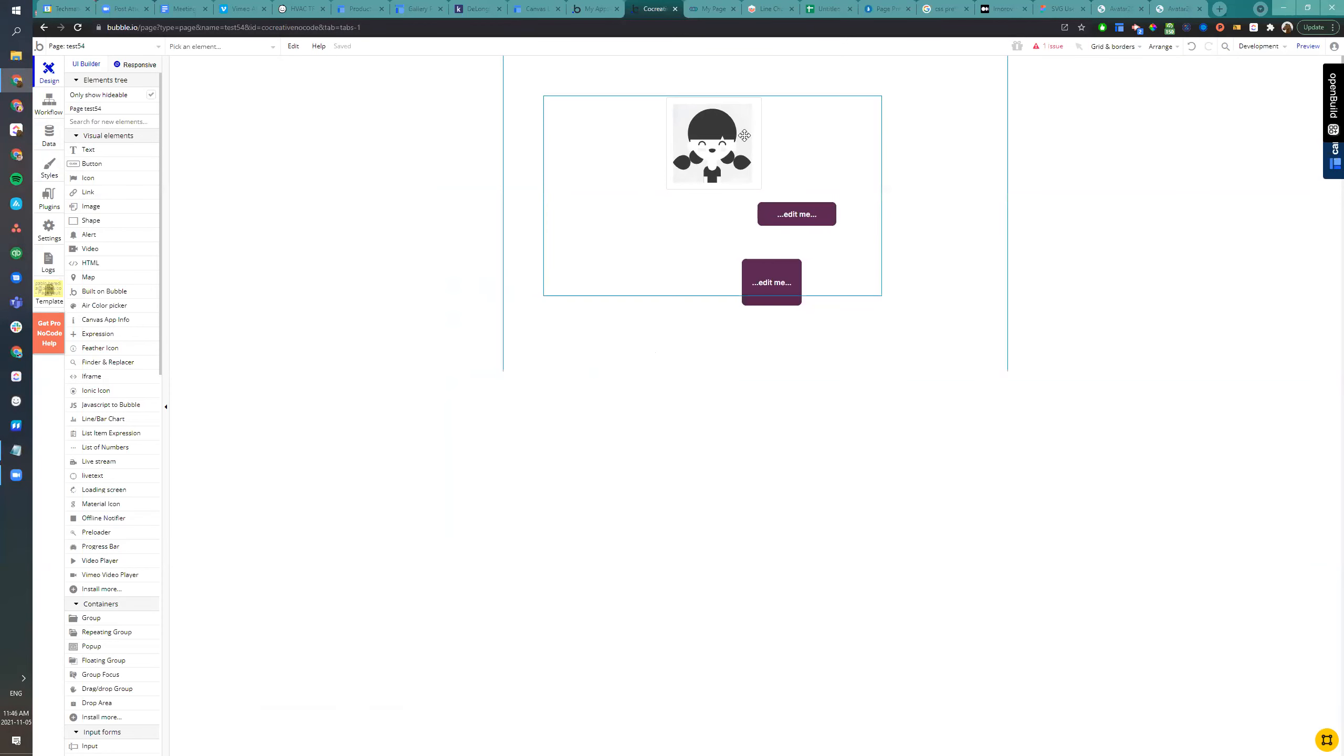
Shrink the HTML element to about 268 by 265 px around the avatar and delete the text element beside it
double_click(691, 187)
left_click_drag(882, 296, 697, 220)
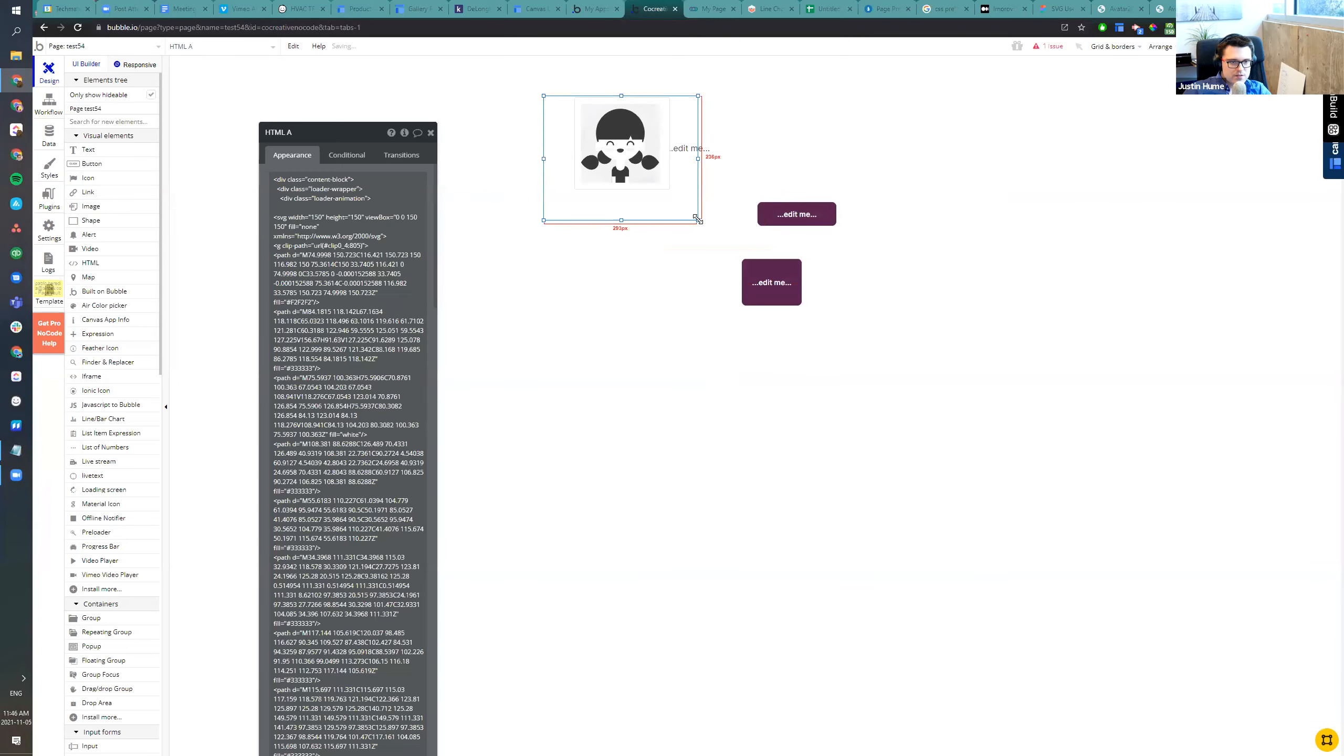
left_click(690, 148)
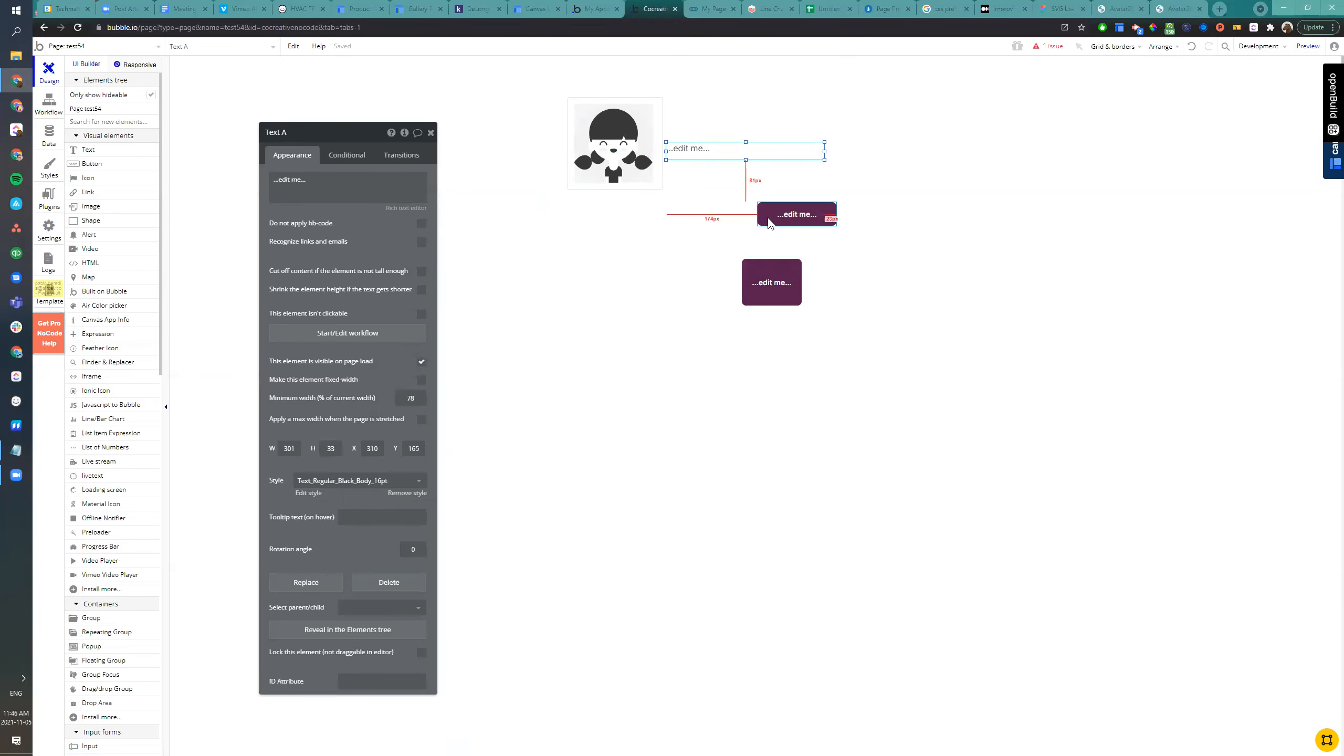
left_click(668, 165)
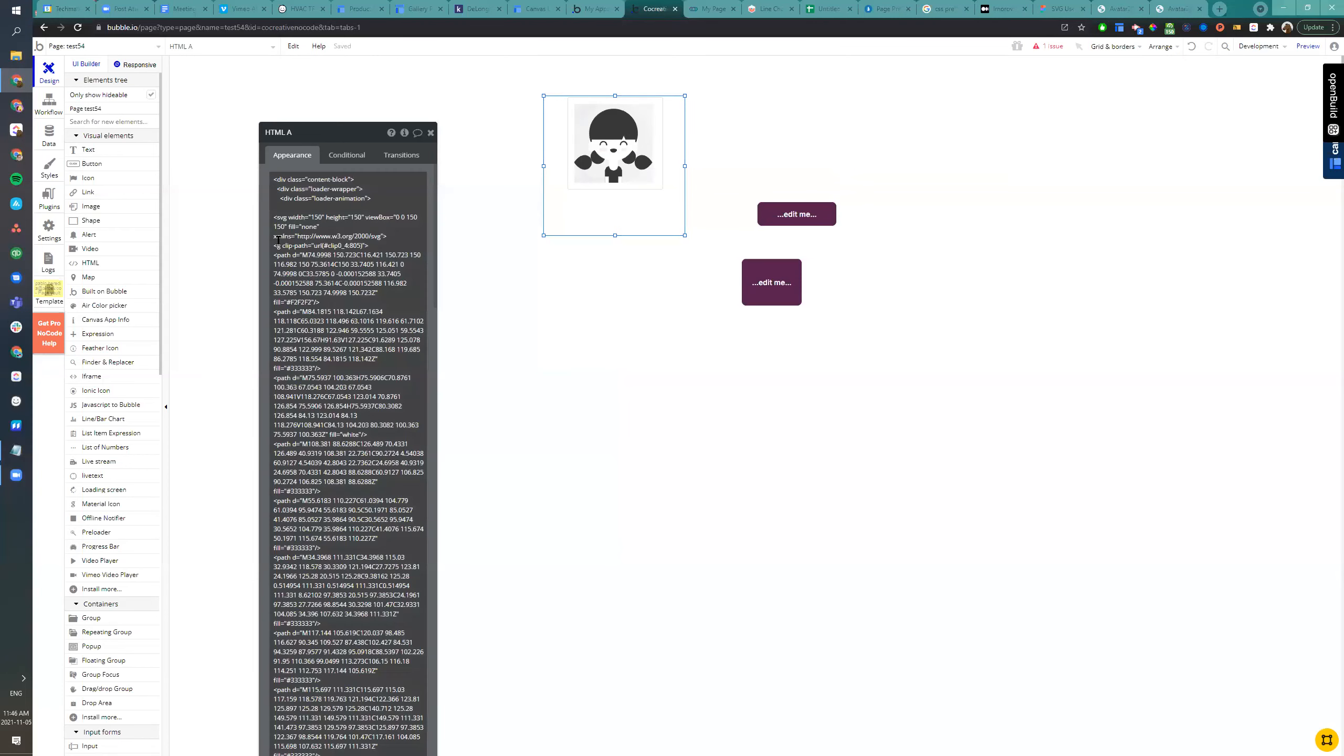
Try deleting the avatar's SVG path code from the HTML element's markup, and undo the deletion
left_click(288, 253)
left_click(290, 255)
left_click_drag(274, 246, 297, 264)
left_click(364, 231)
scroll(289, 220, "down", 1)
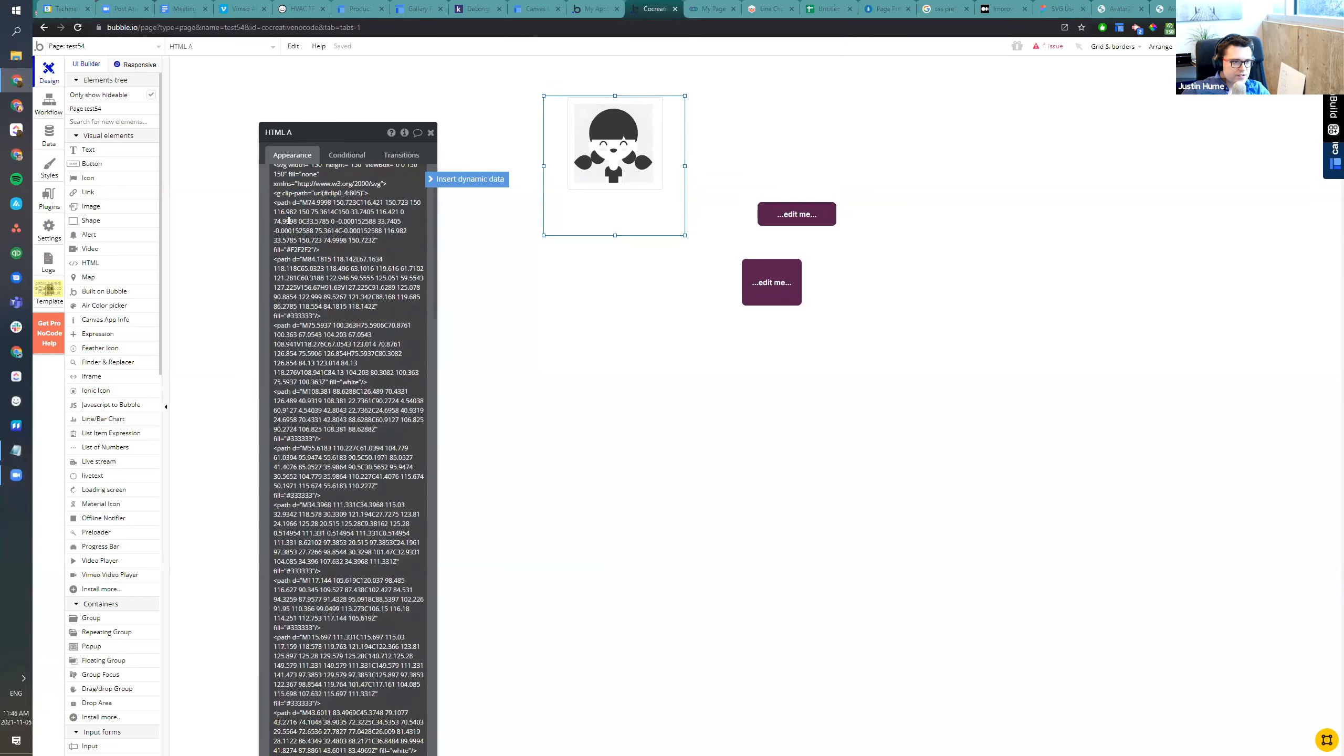
left_click_drag(275, 193, 402, 483)
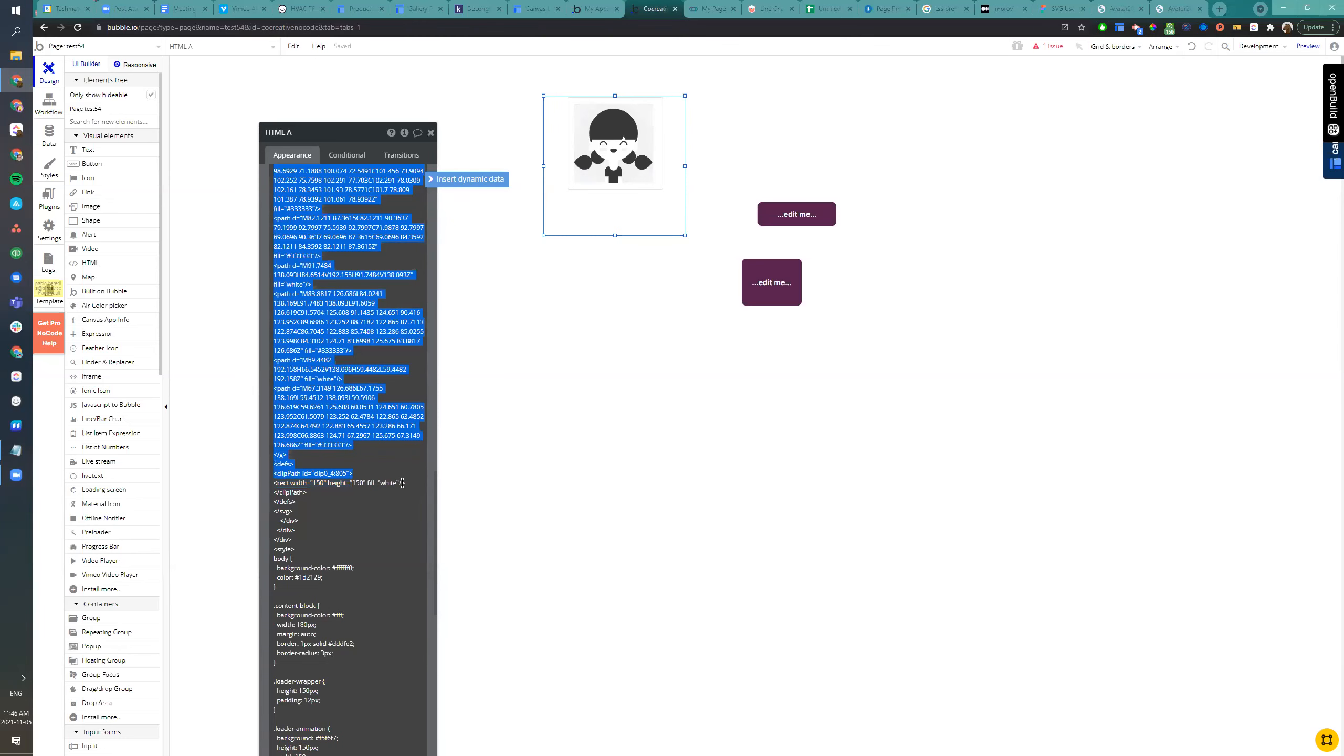
key("BackSpace")
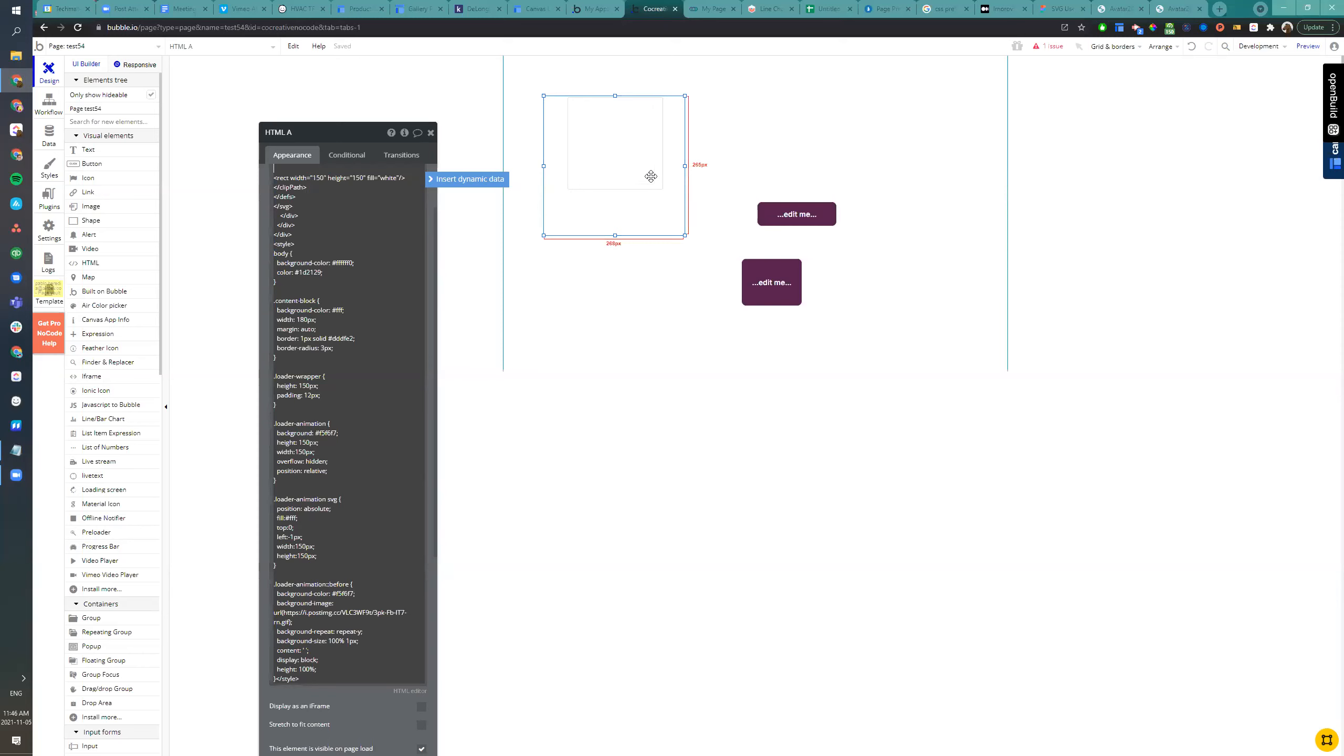
key("ctrl+z")
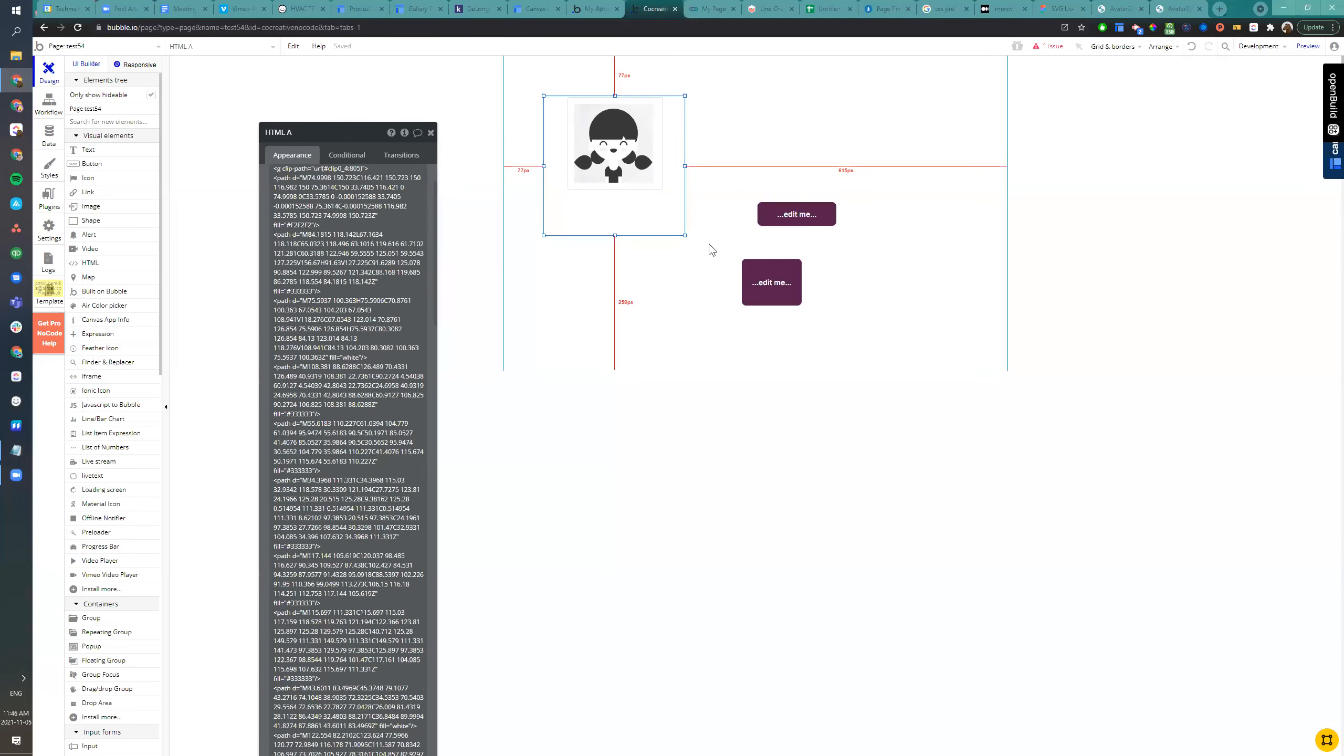
left_click(1171, 3)
left_click(719, 288)
left_click(614, 7)
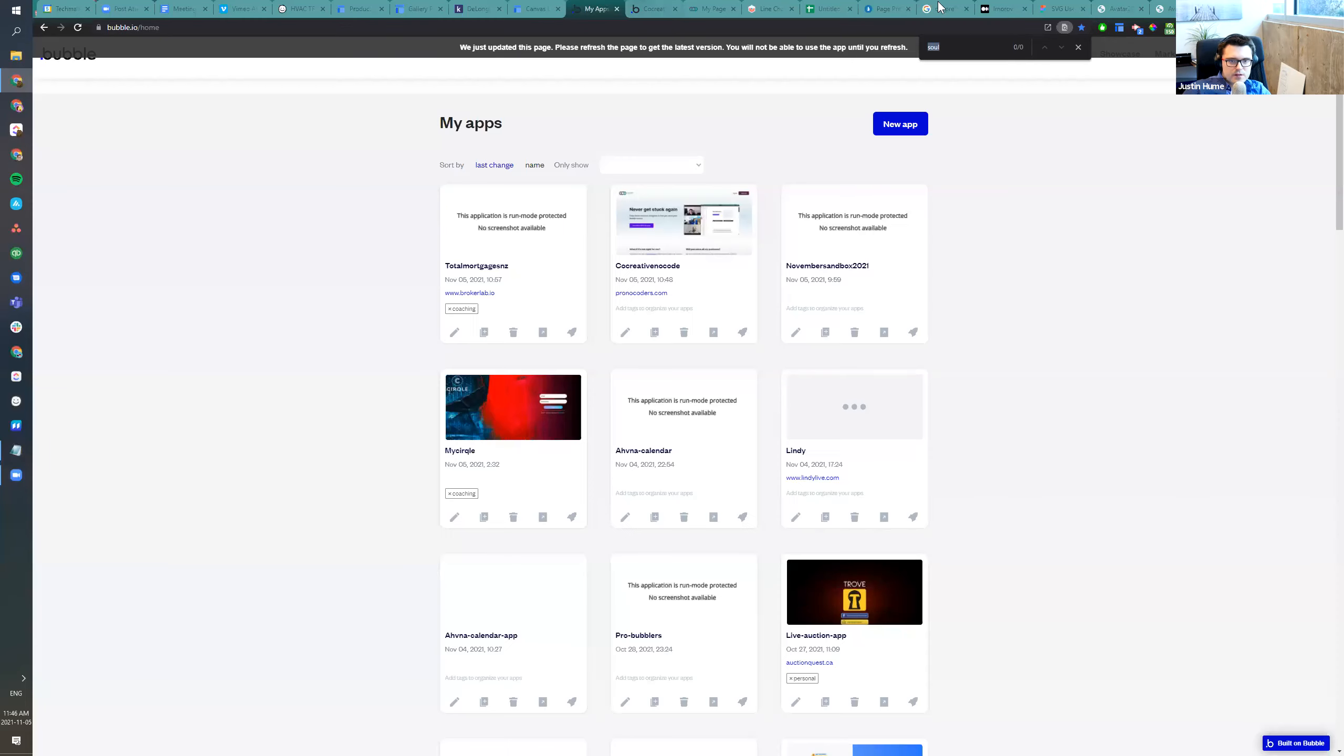
left_click(646, 7)
Examine the loader CSS rules and the SVG paths' fill attributes in the HTML element's code
scroll(304, 404, "down", 15)
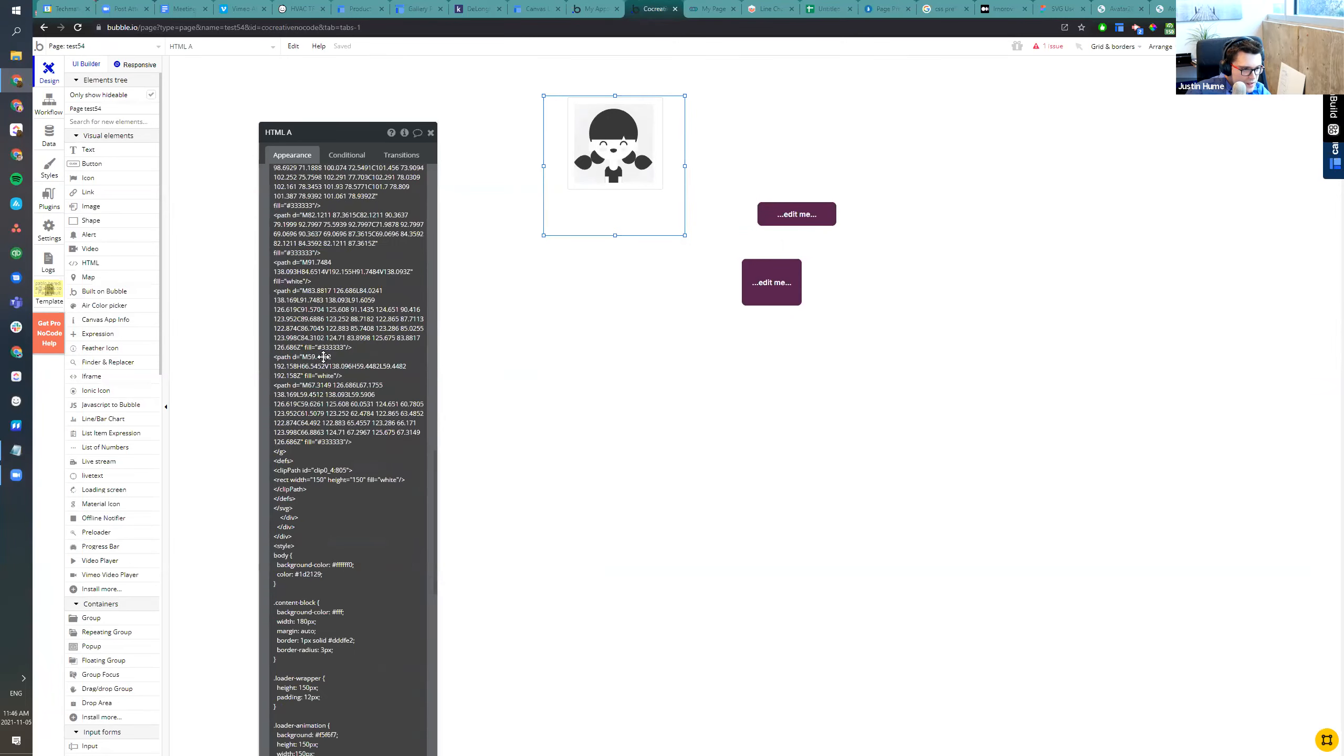
left_click_drag(349, 628, 820, 422)
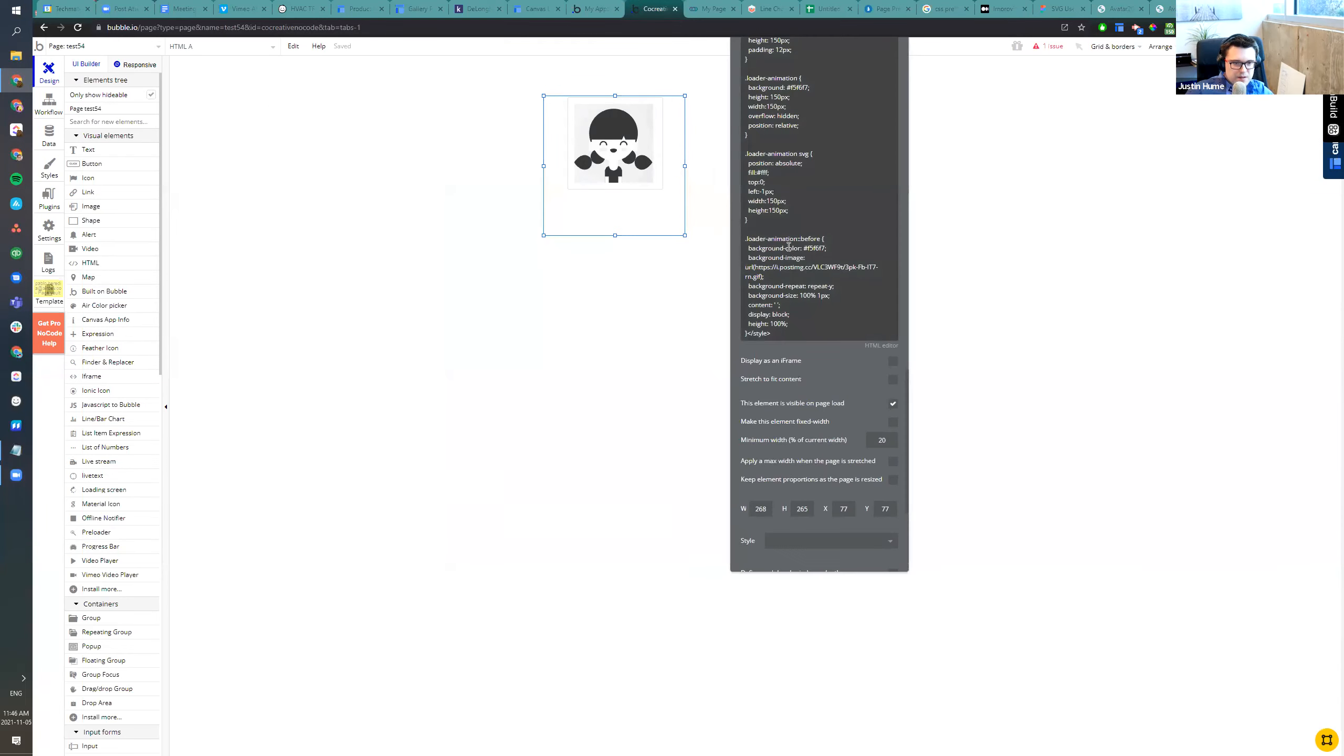
left_click(796, 264)
left_click(793, 277)
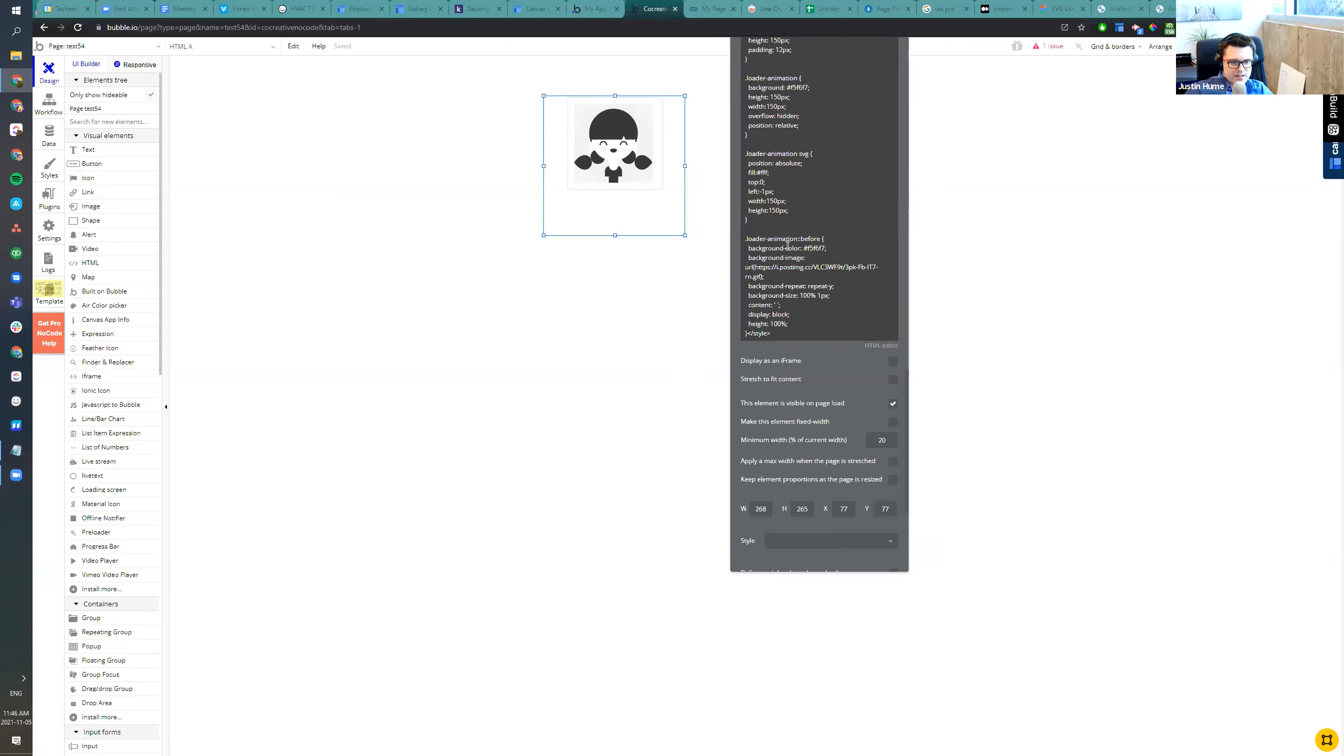
scroll(801, 226, "up", 1)
left_click(800, 225)
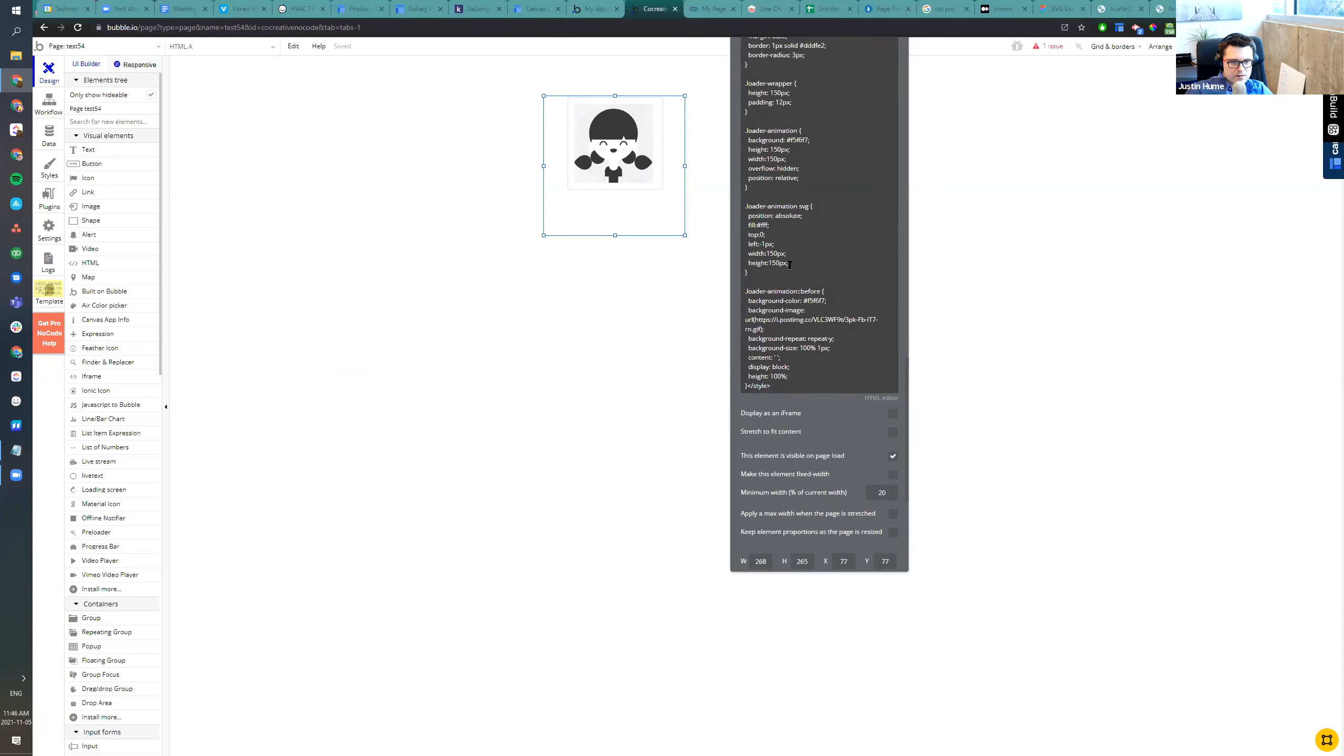
scroll(789, 271, "up", 1)
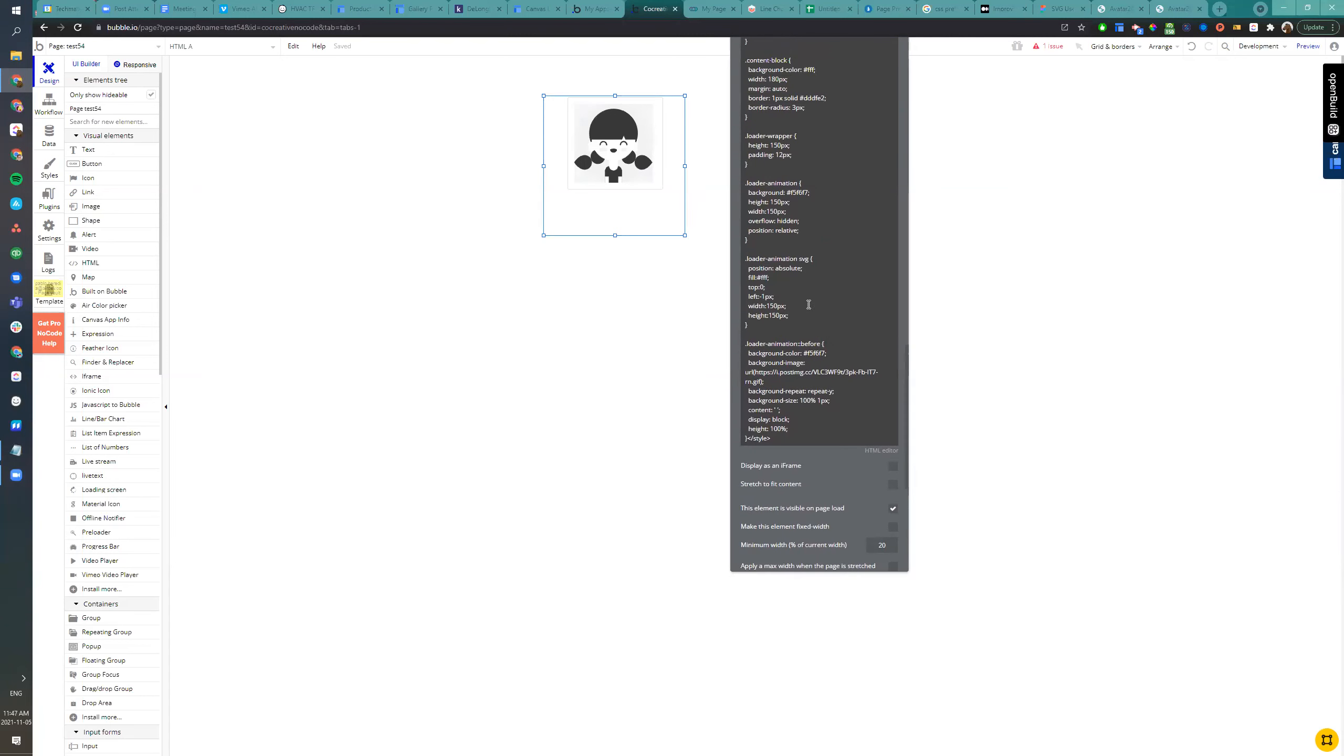
left_click_drag(806, 498, 661, 548)
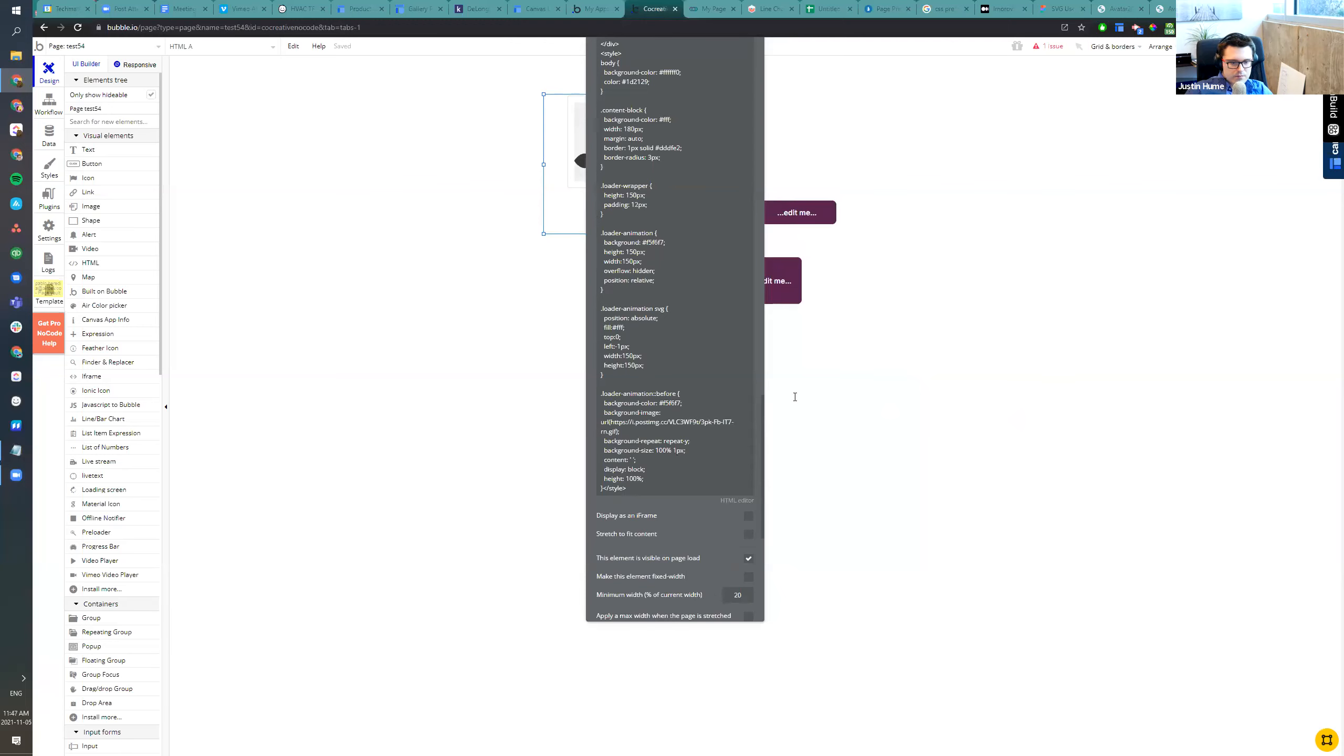
scroll(795, 390, "down", 1)
scroll(646, 393, "up", 2)
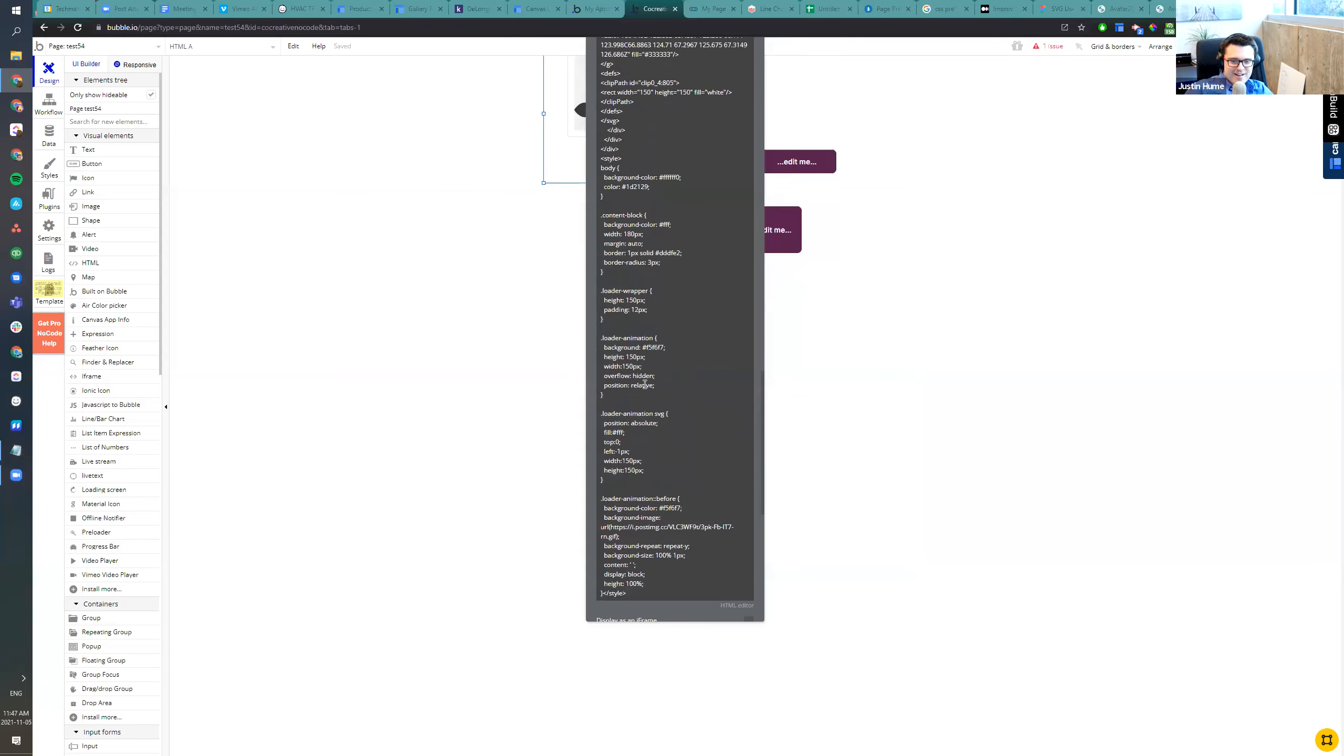
scroll(644, 380, "up", 2)
scroll(677, 291, "down", 3)
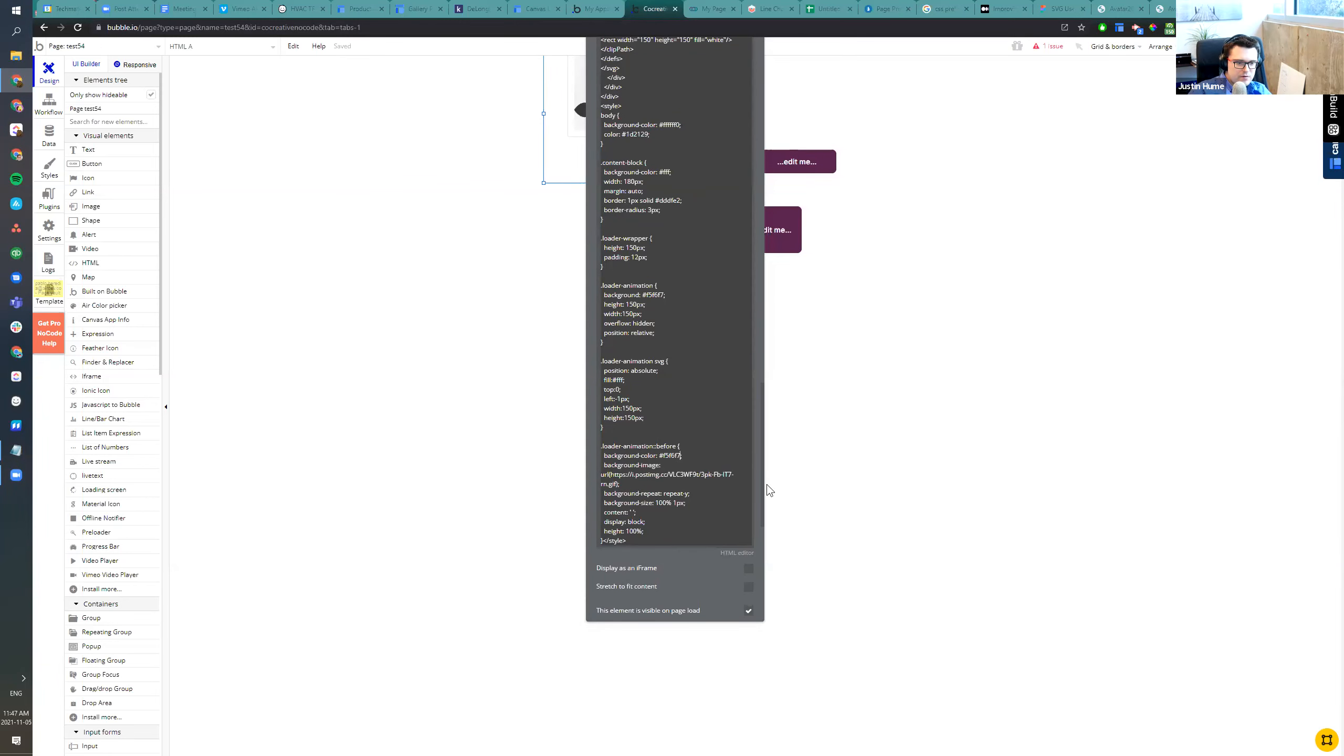
scroll(702, 432, "up", 10)
scroll(693, 382, "up", 6)
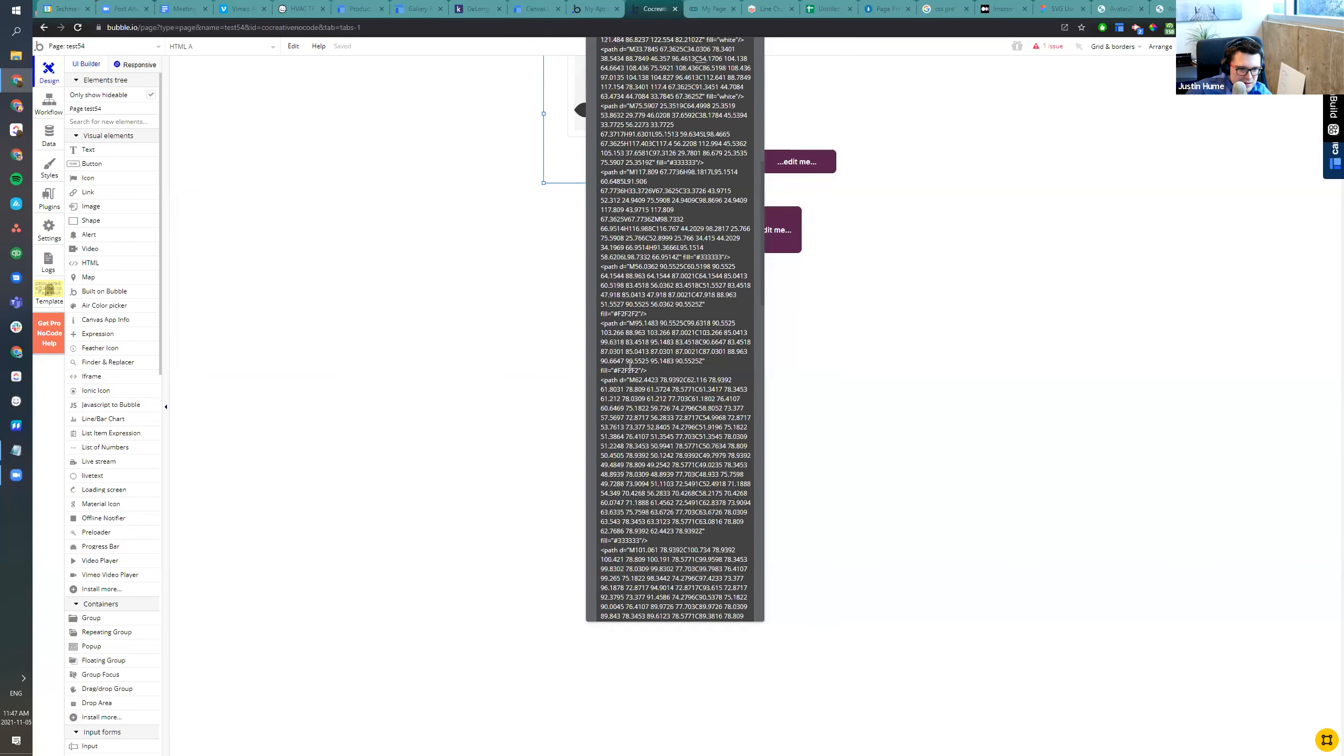
scroll(626, 367, "down", 15)
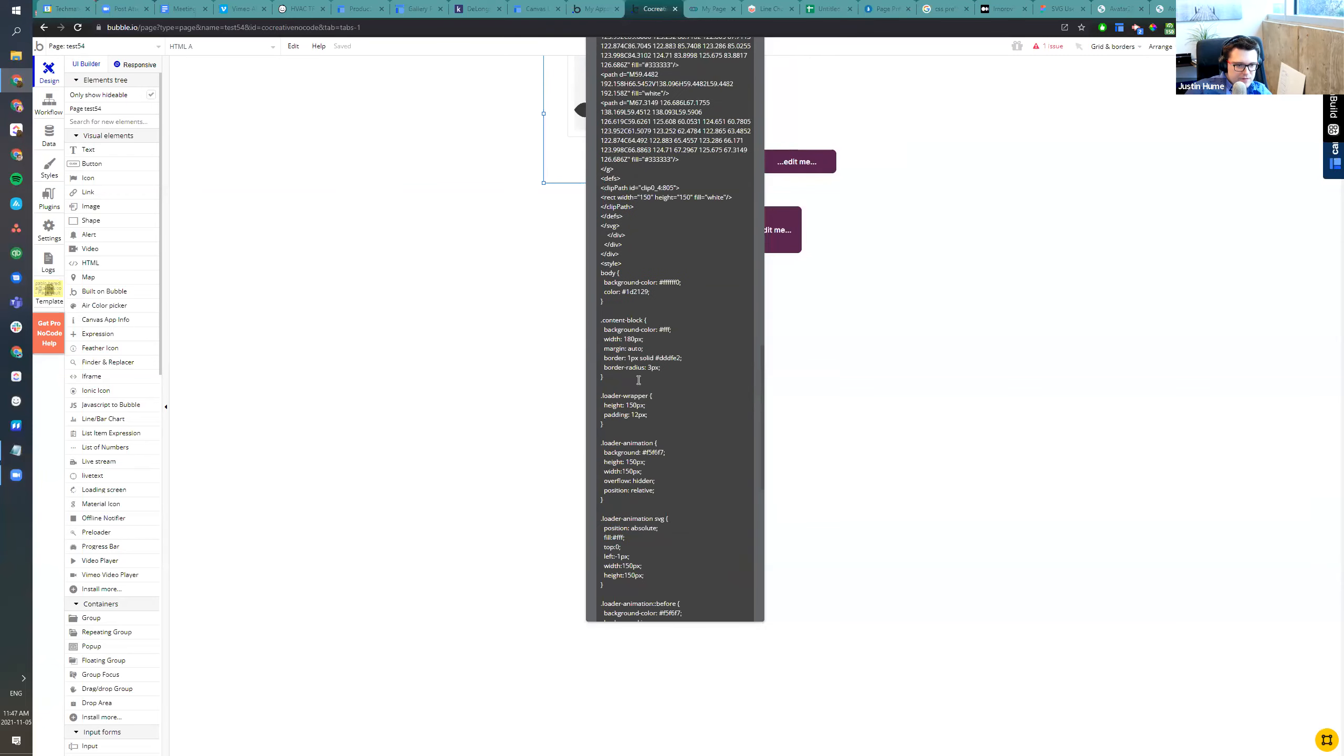
Search Google in a new browser tab for "css path fill" and open the MDN article on fills and strokes
key("ctrl+t")
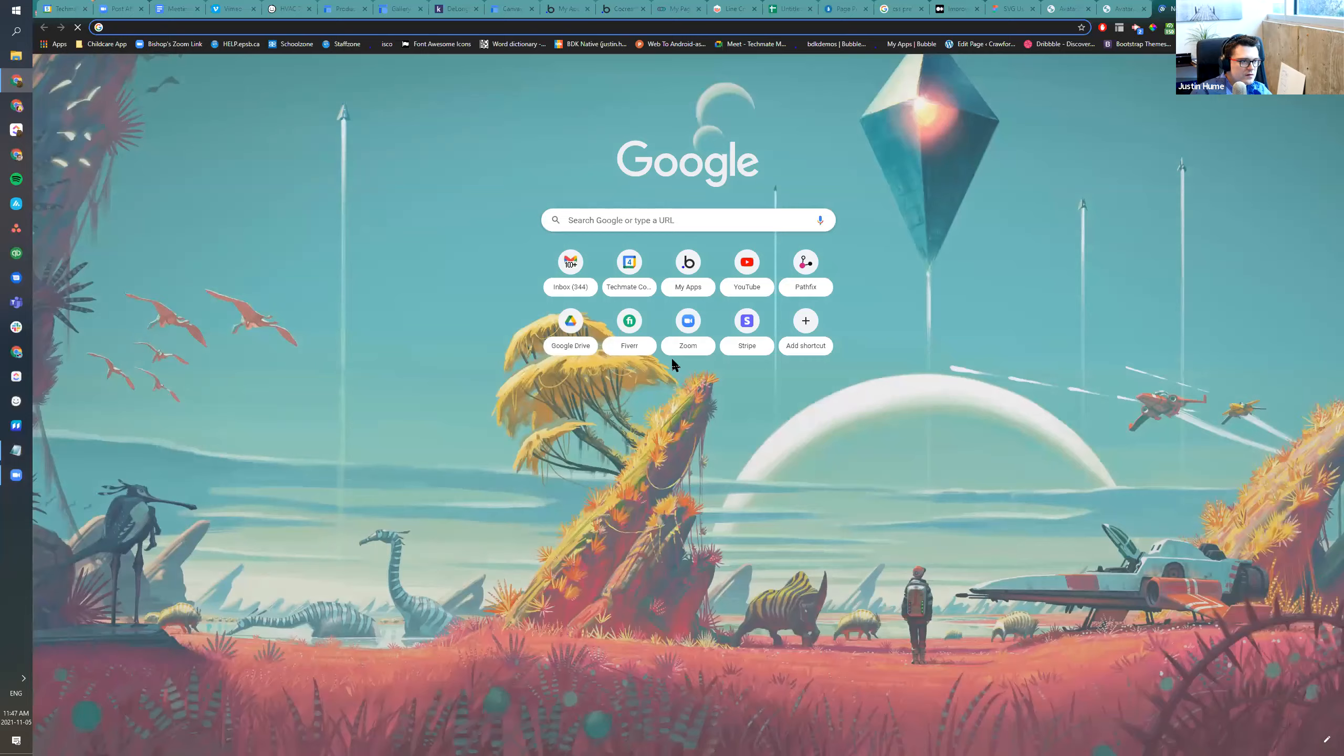
type("css path fill")
key("Return")
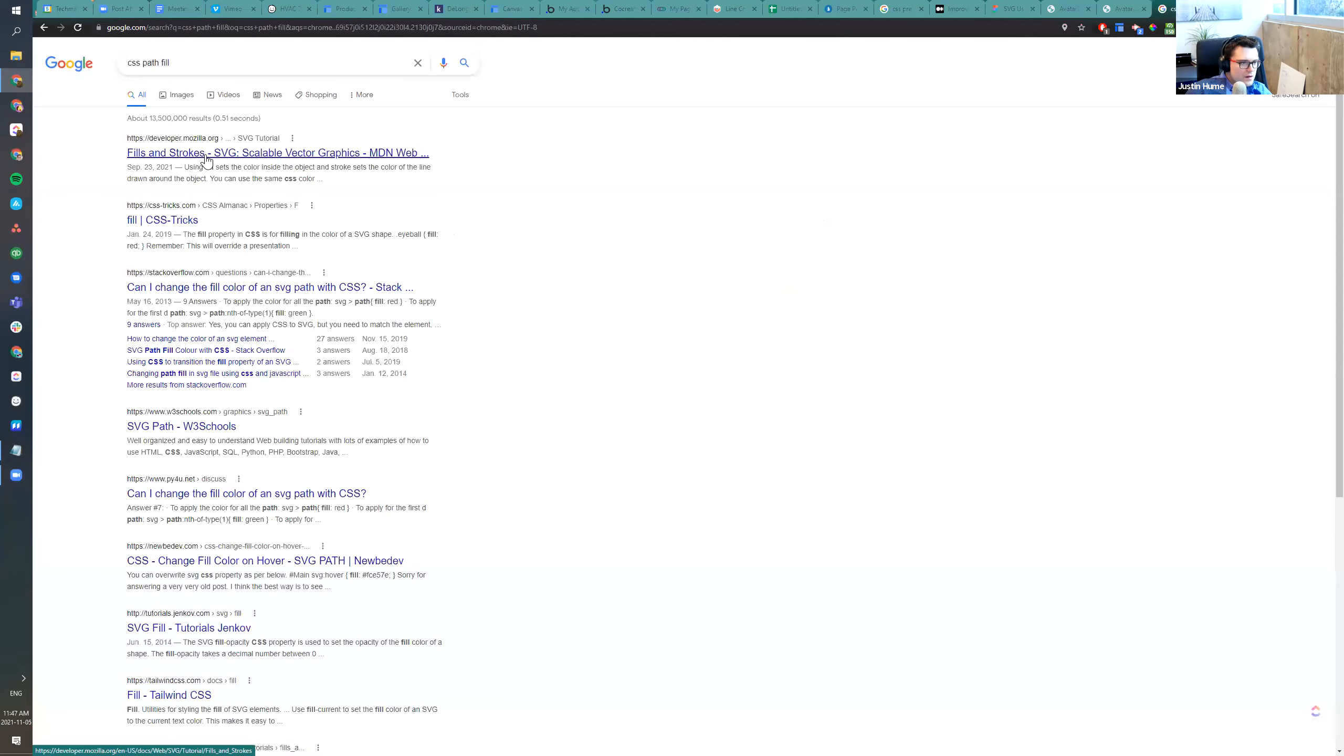
left_click(206, 159)
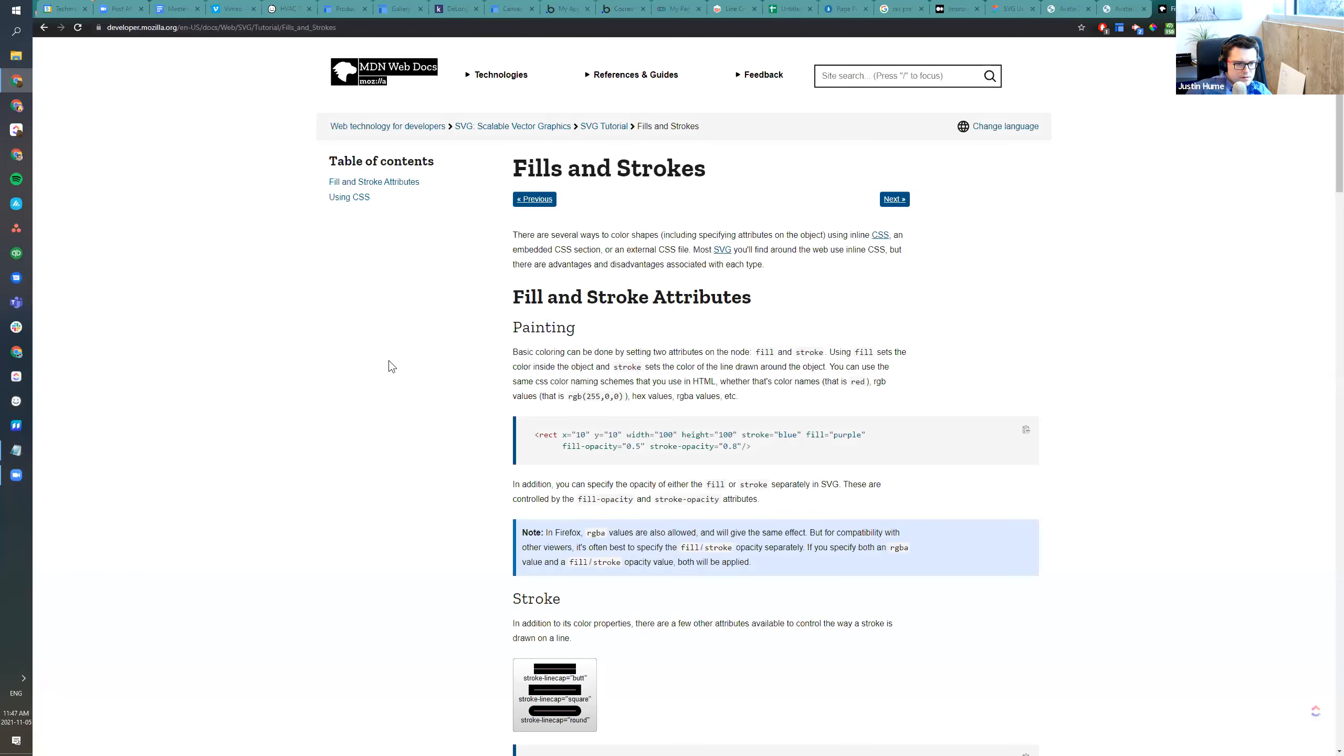
Find the mentions of "css" on the MDN page to reach its Using CSS section
scroll(392, 366, "down", 7)
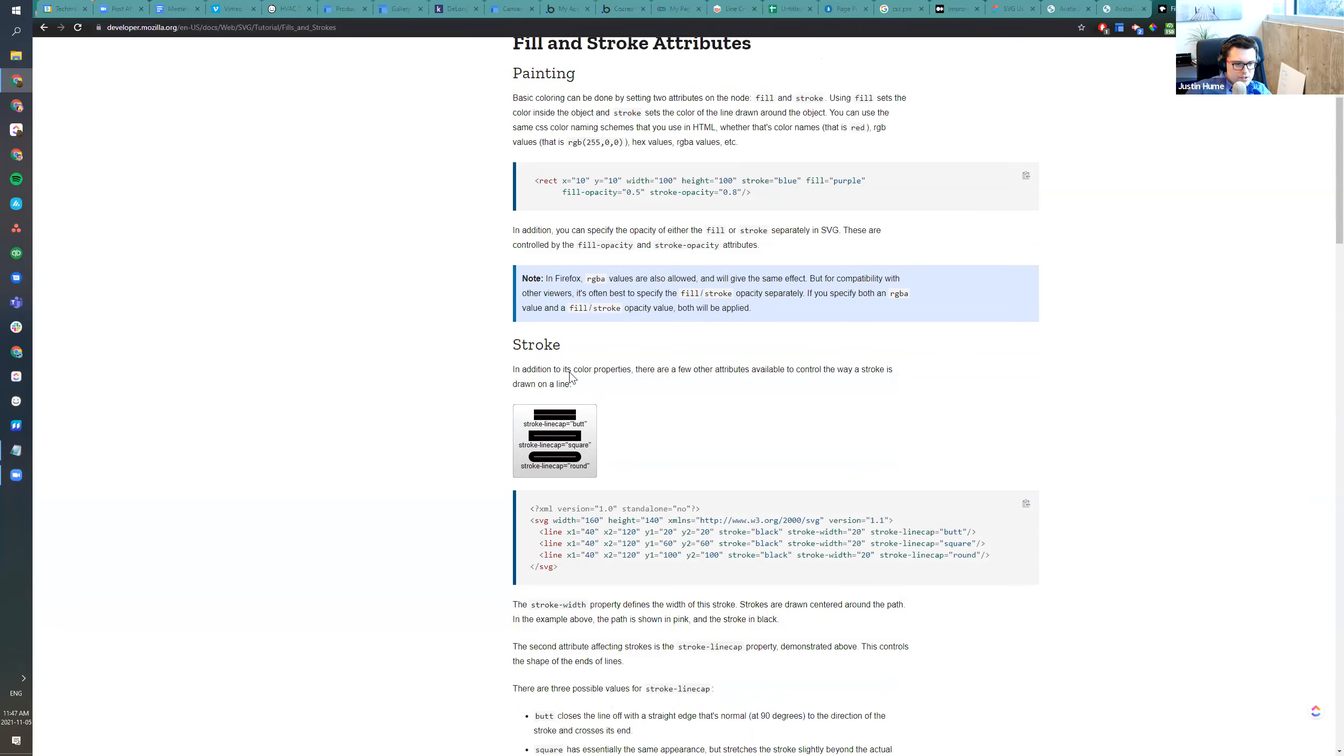
scroll(570, 371, "down", 5)
key("ctrl+f")
type("css")
key("Return")
key("Return")
key("Return")
key("Return")
key("Return")
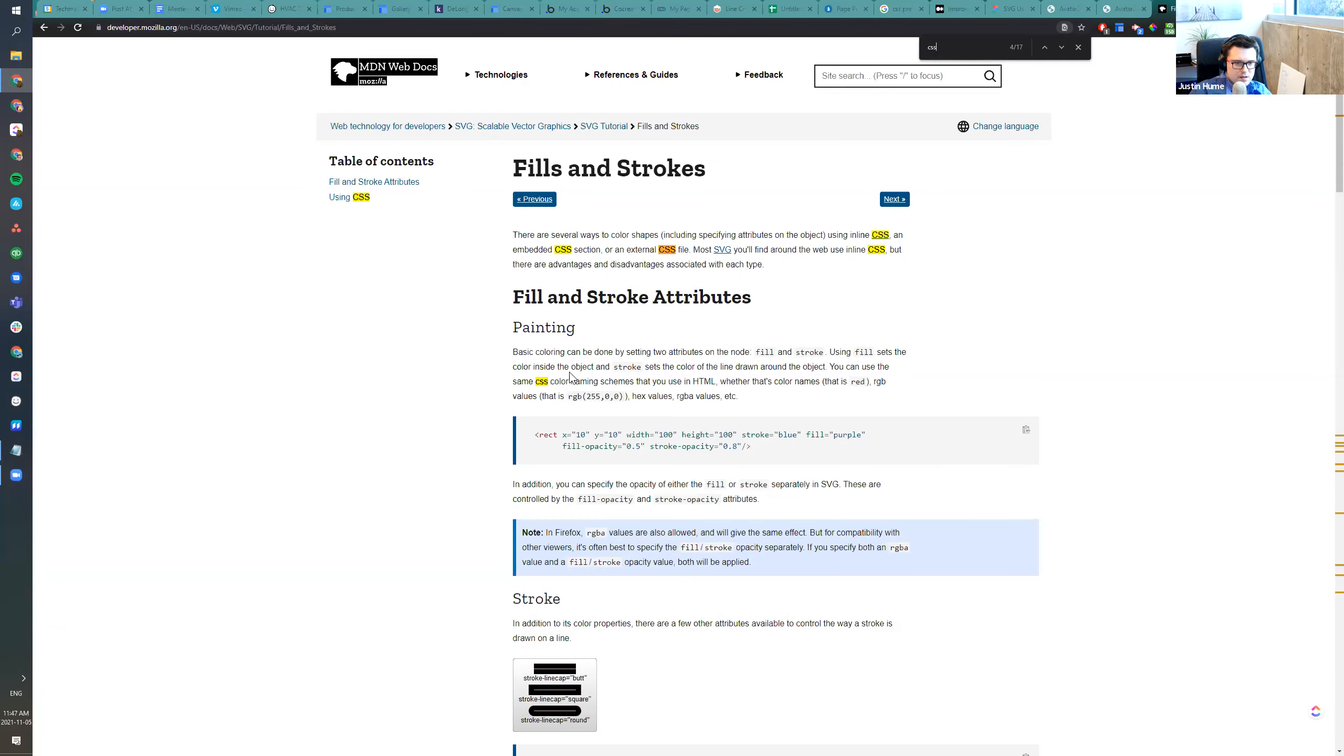
key("Return")
key("Return")
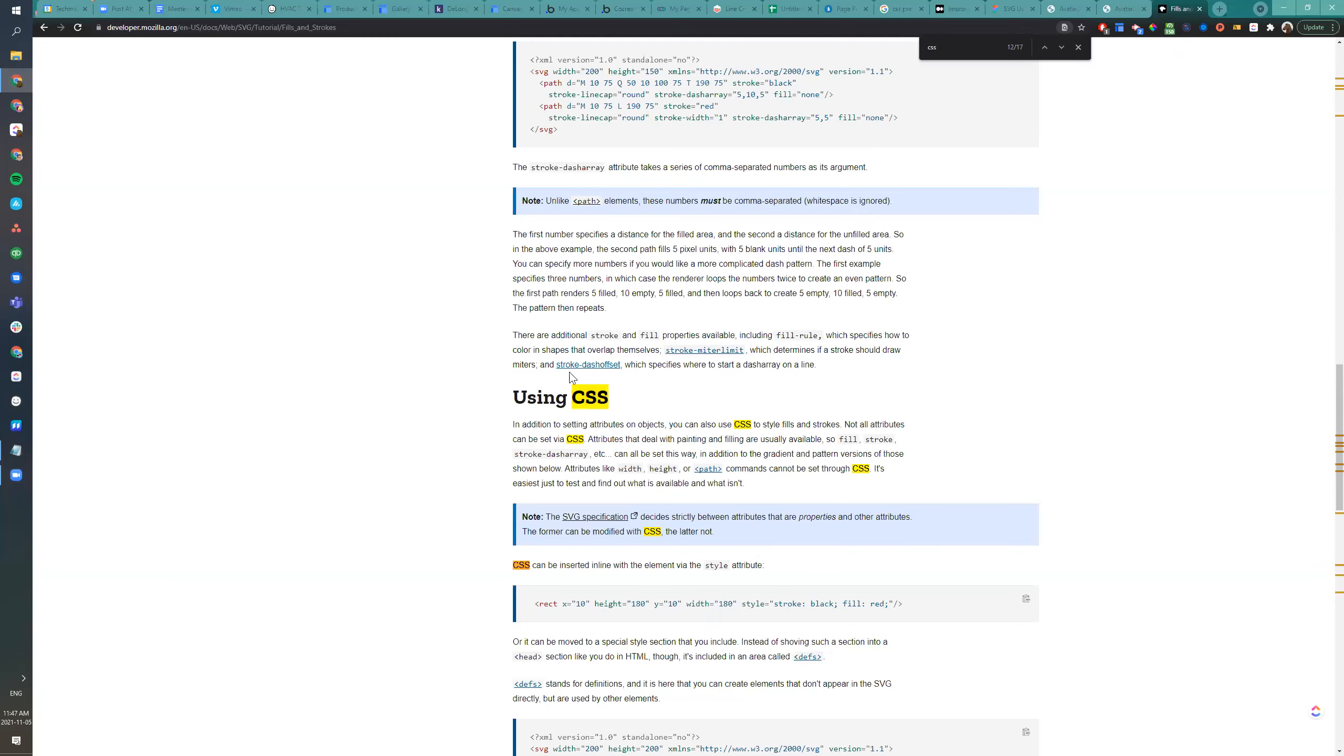
Read the Using CSS examples for how fill and stroke are set on SVG elements
scroll(591, 401, "down", 6)
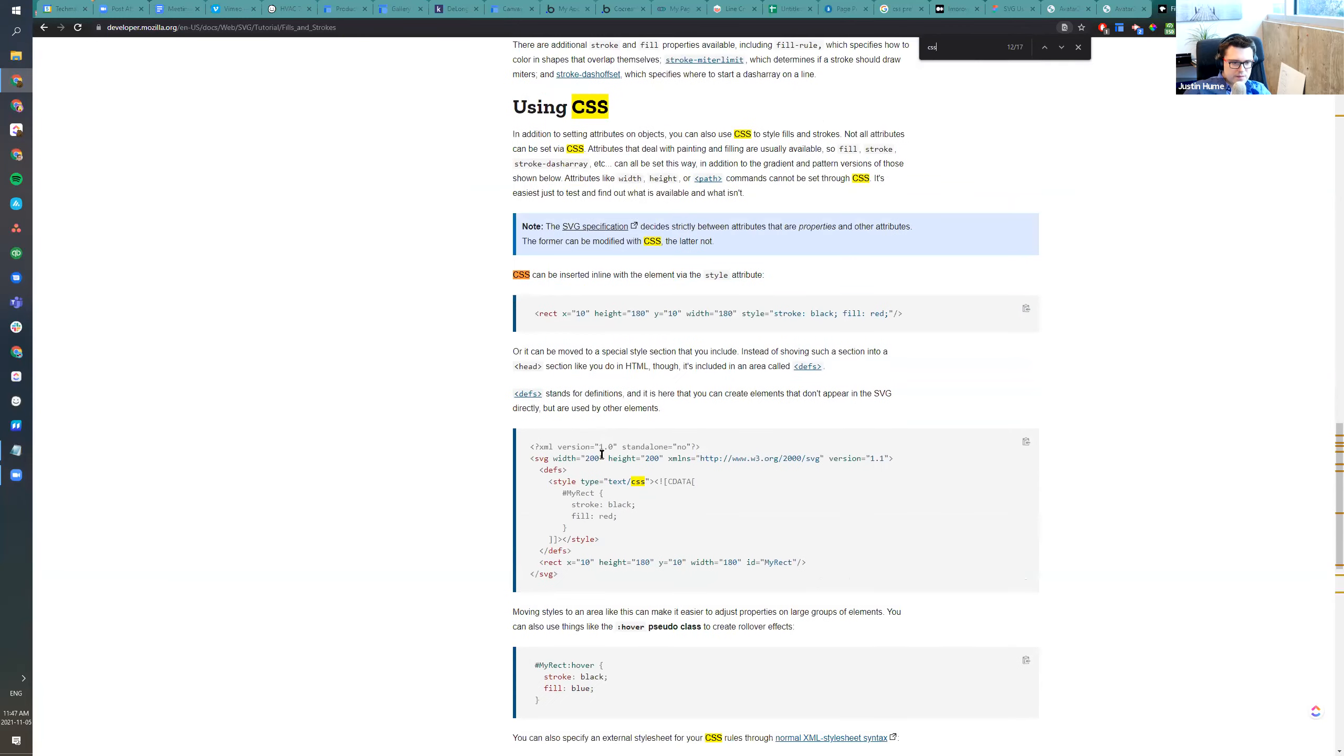
scroll(602, 456, "down", 1)
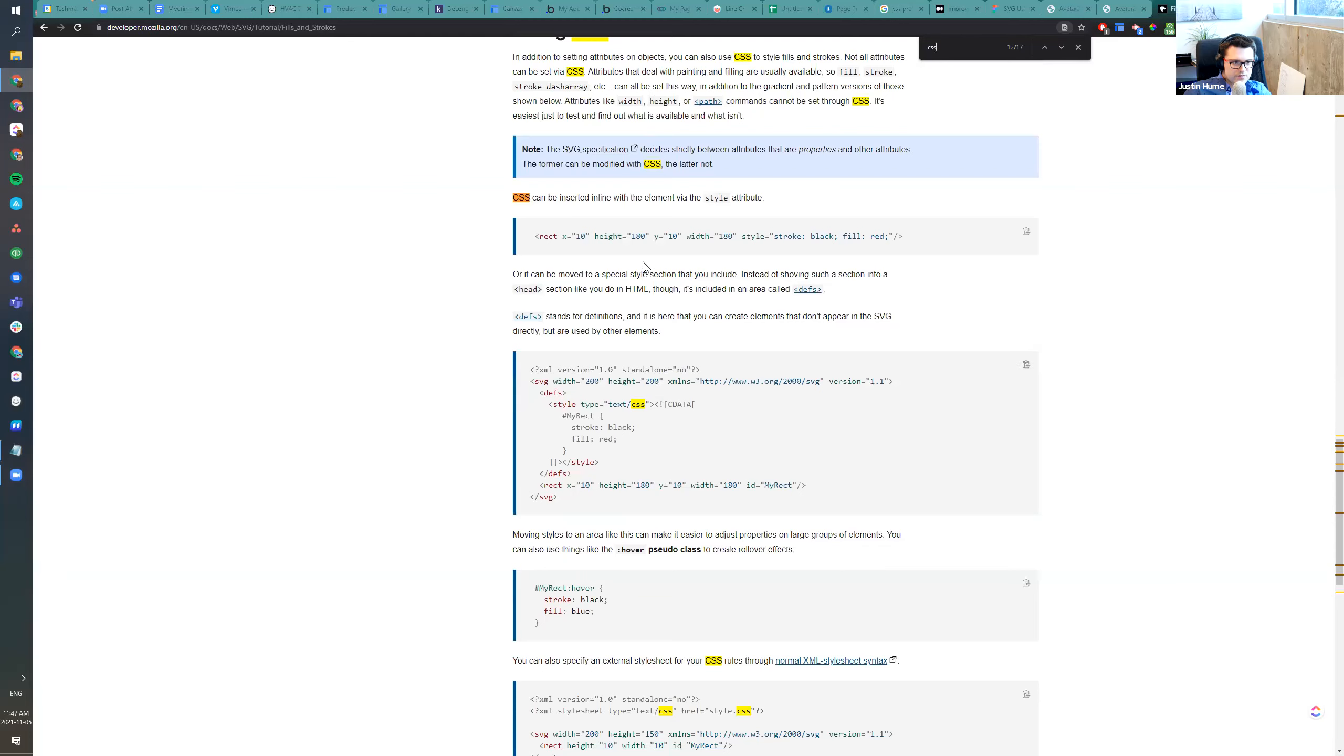
key("Return")
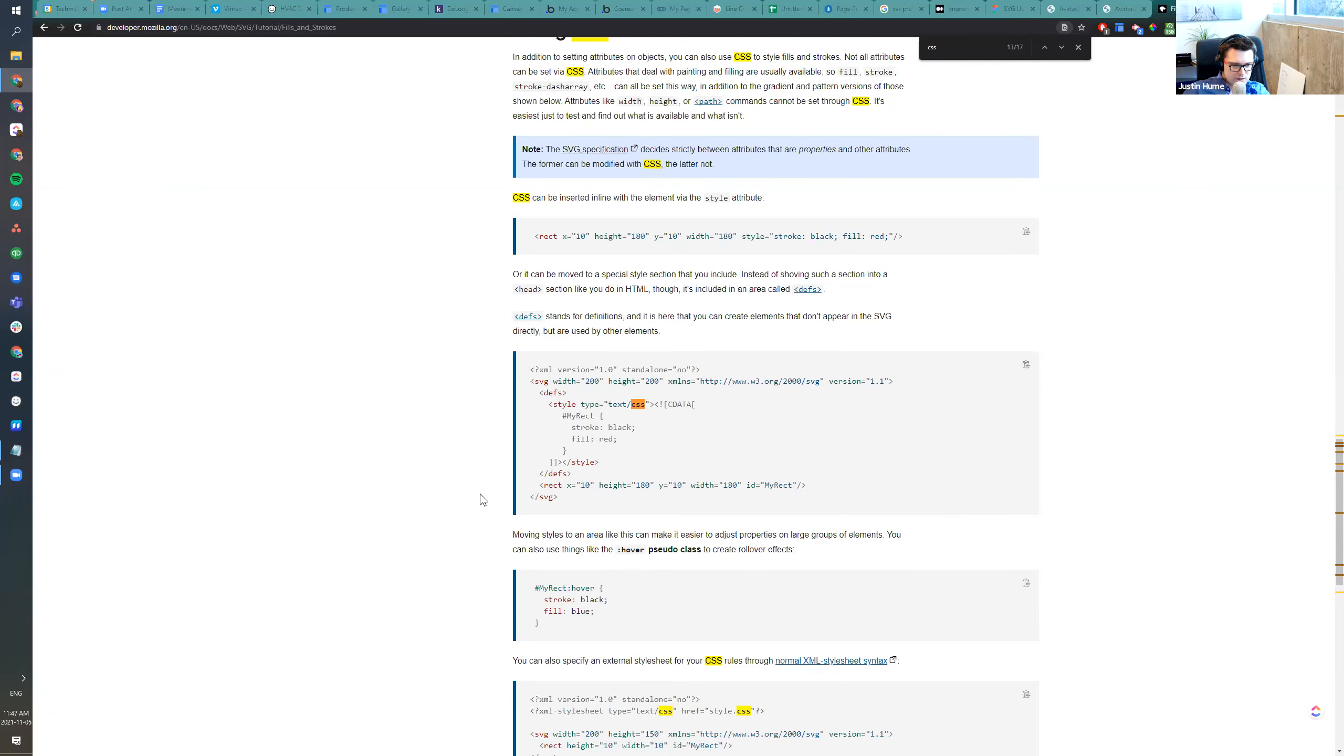
scroll(429, 503, "down", 5)
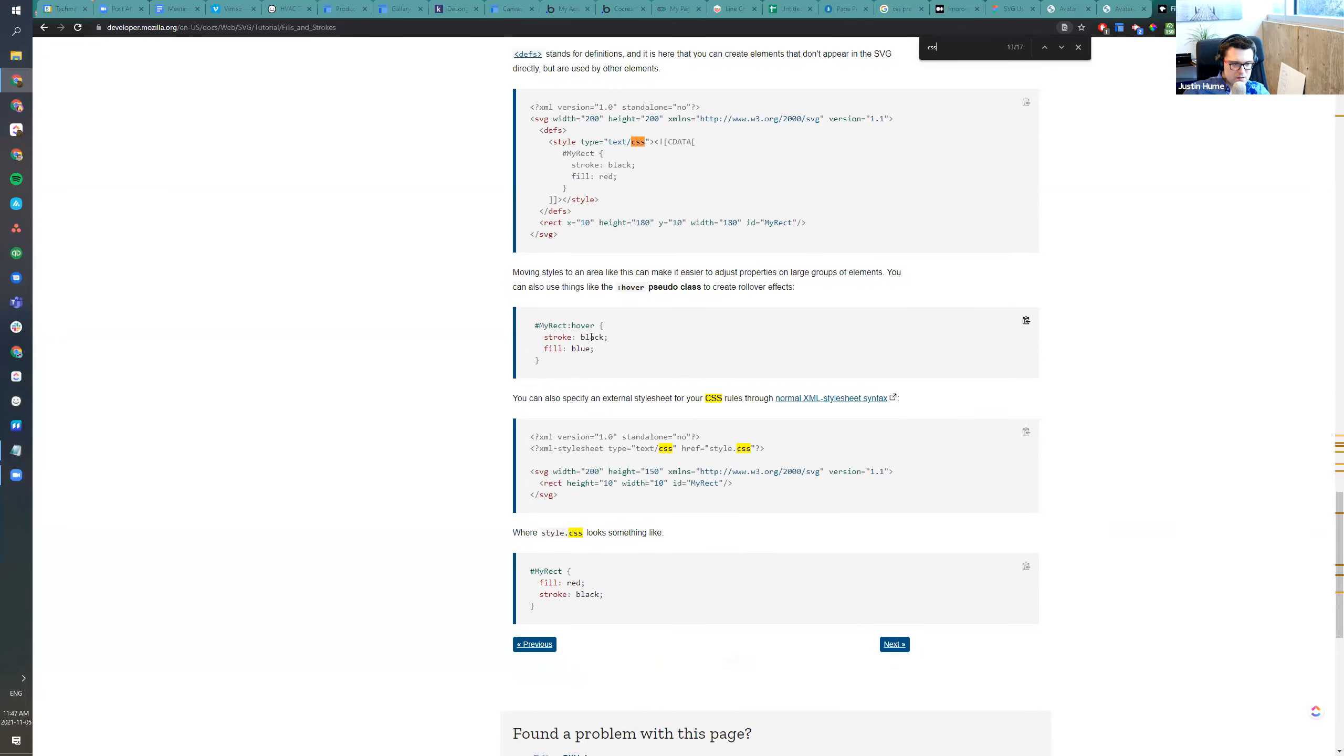
scroll(423, 360, "down", 8)
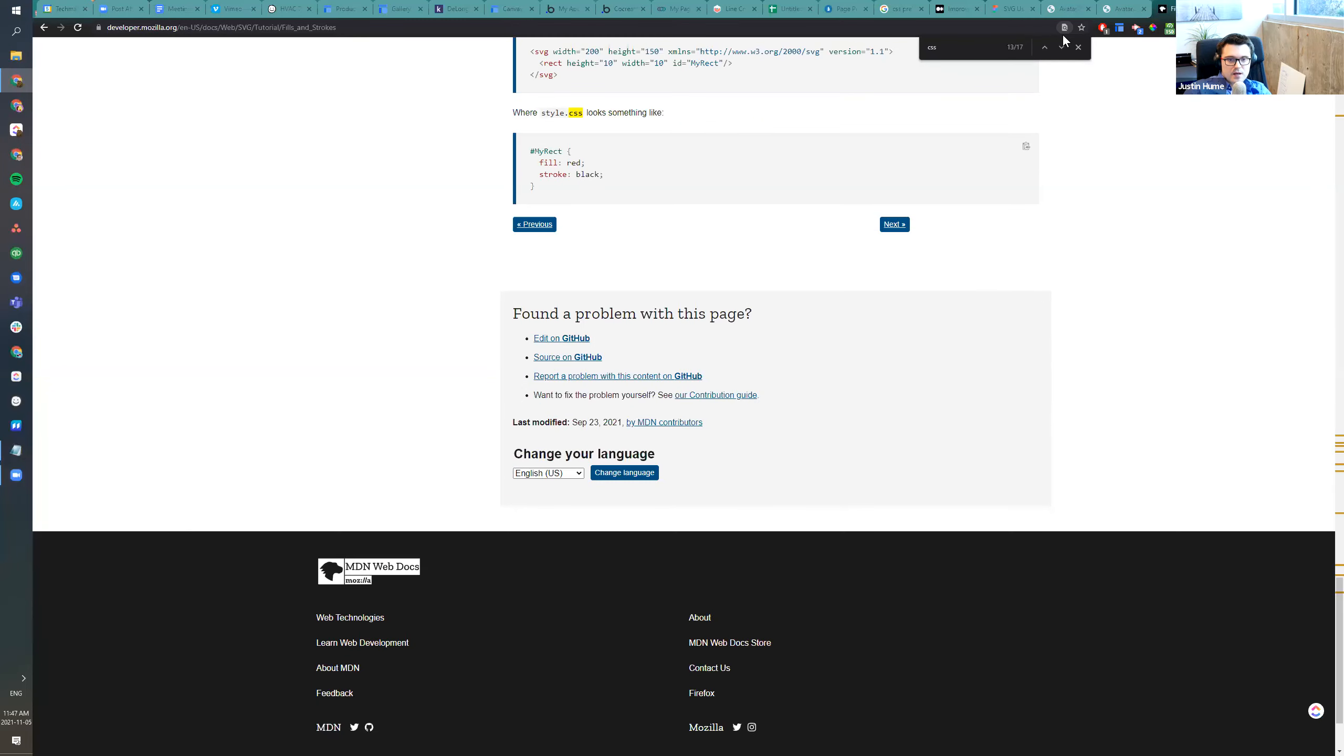
Switch back to the Bubble editor, move the property editor clear of the avatar and reopen the HTML element's code
key("alt+Left")
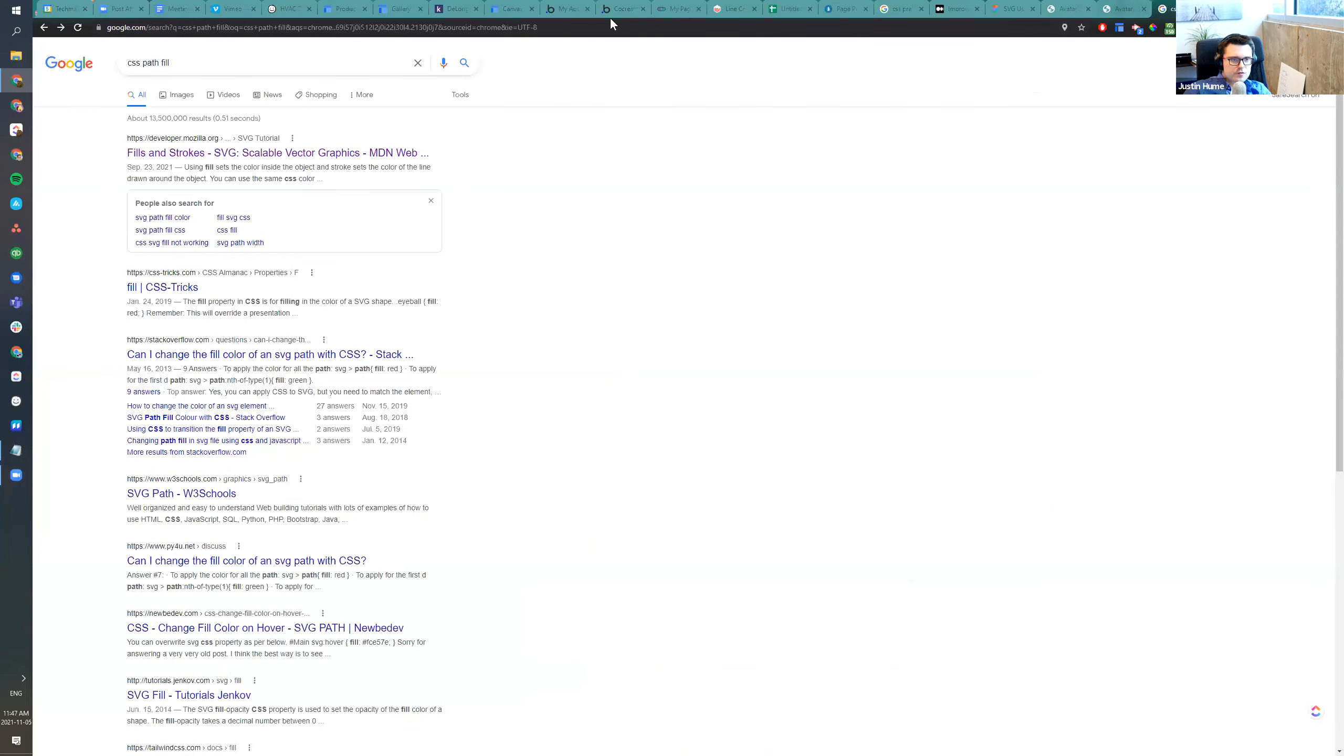
left_click(616, 10)
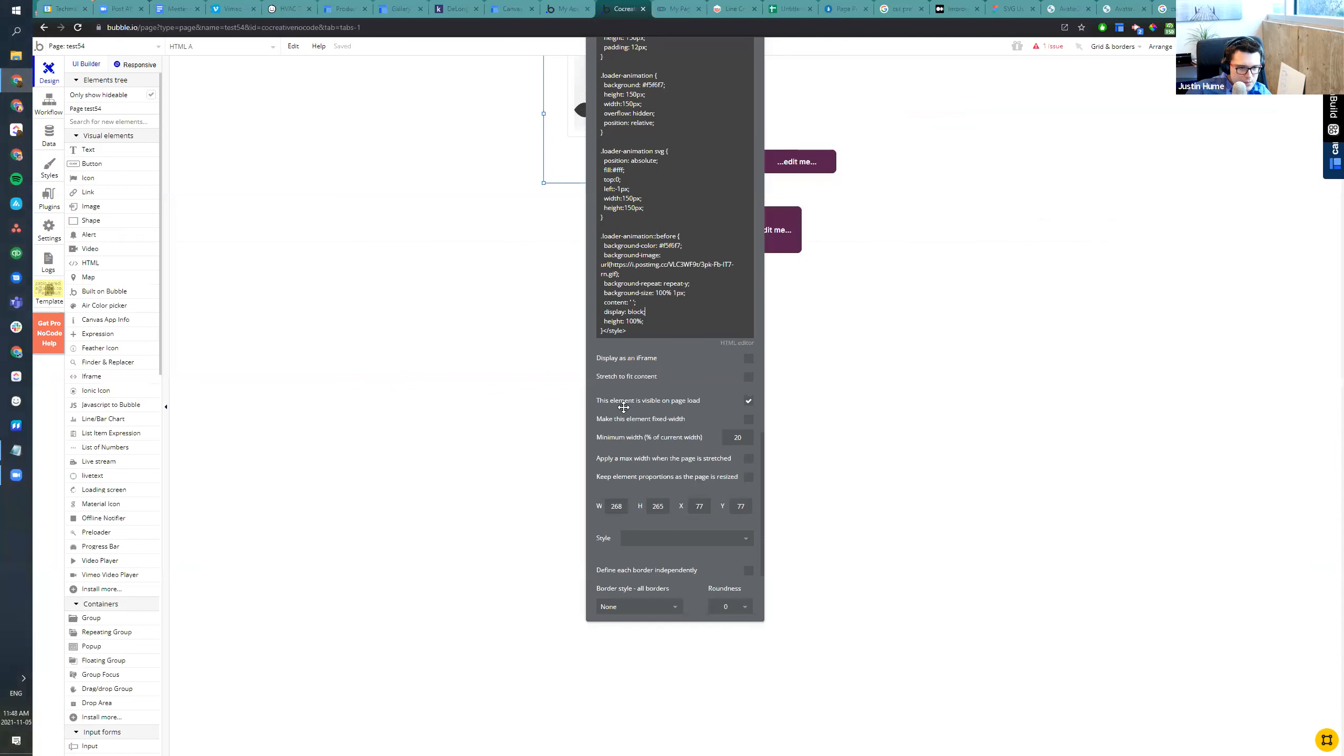
left_click_drag(631, 383, 611, 433)
left_click(629, 374)
left_click(634, 371)
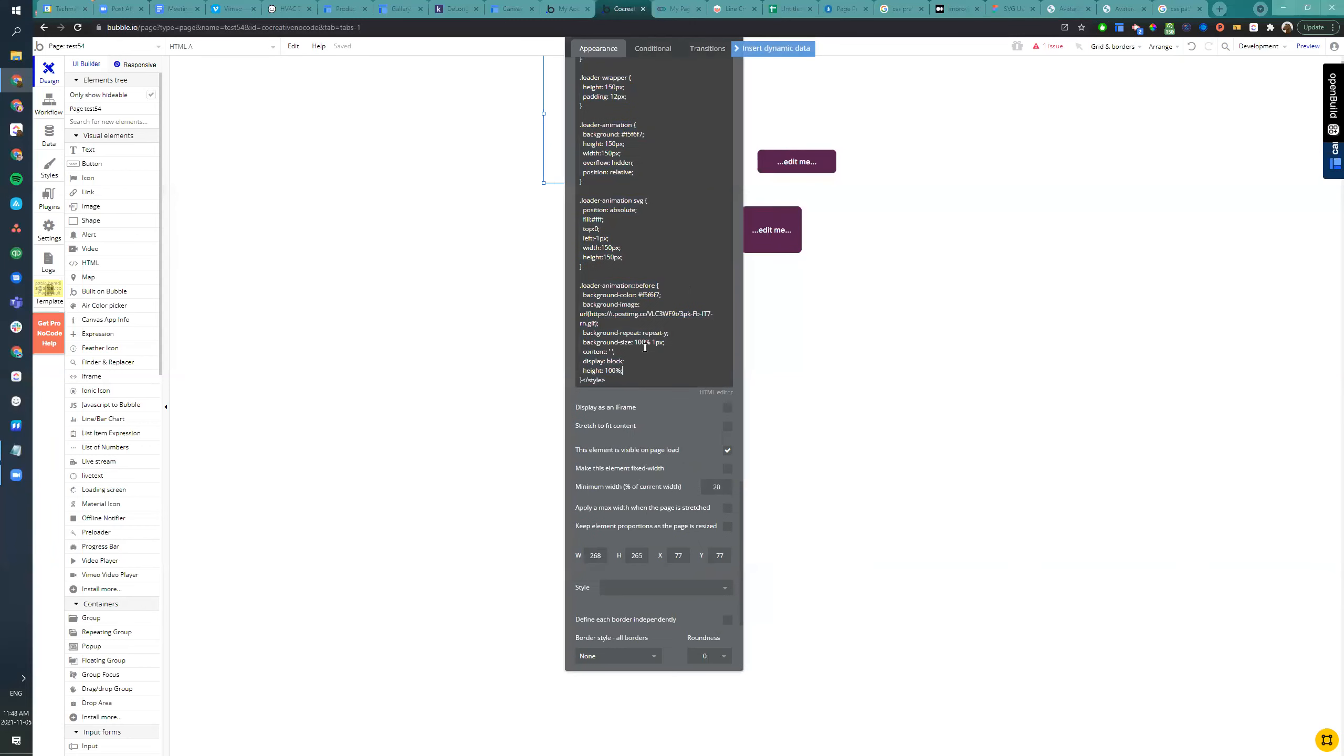
key("ctrl+a")
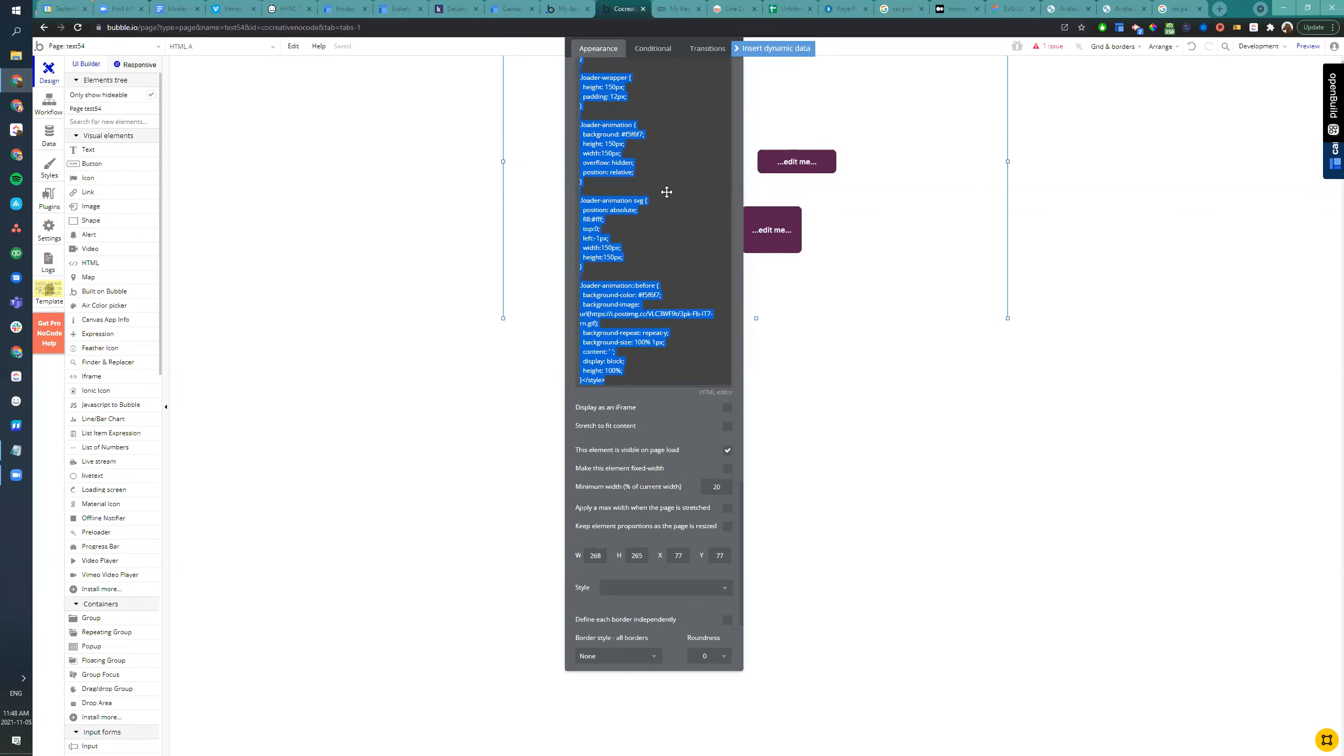
left_click_drag(589, 138, 270, 255)
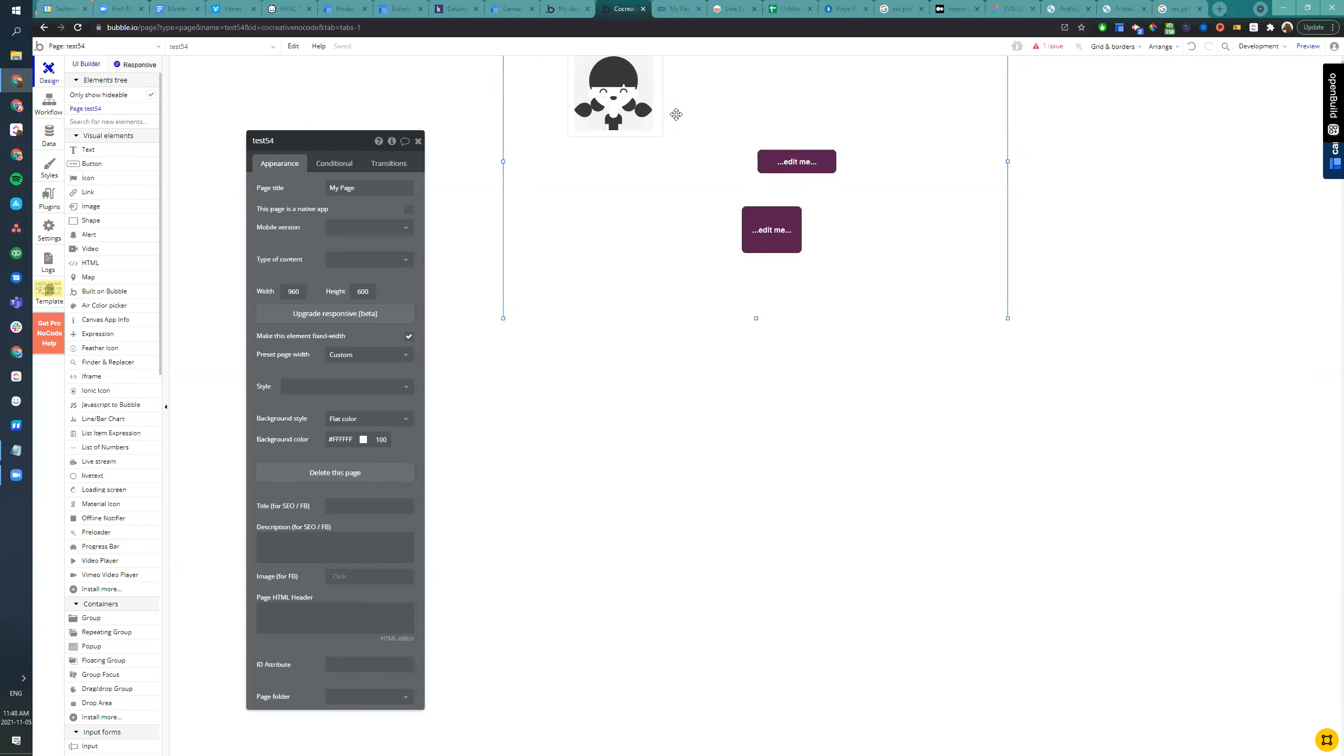
double_click(641, 127)
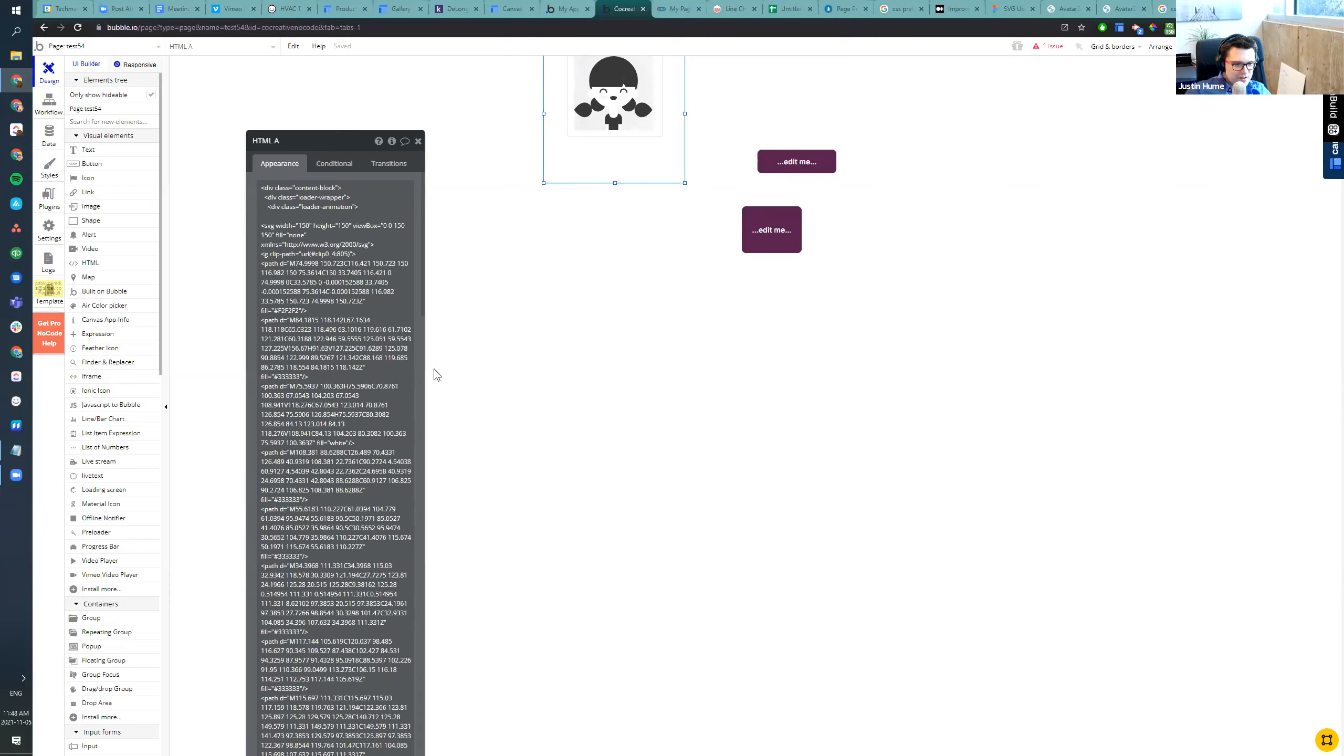
Select the HTML element's entire code and copy it
left_click(394, 381)
key("ctrl+a")
key("alt+Tab")
left_click(381, 367)
key("ctrl+a")
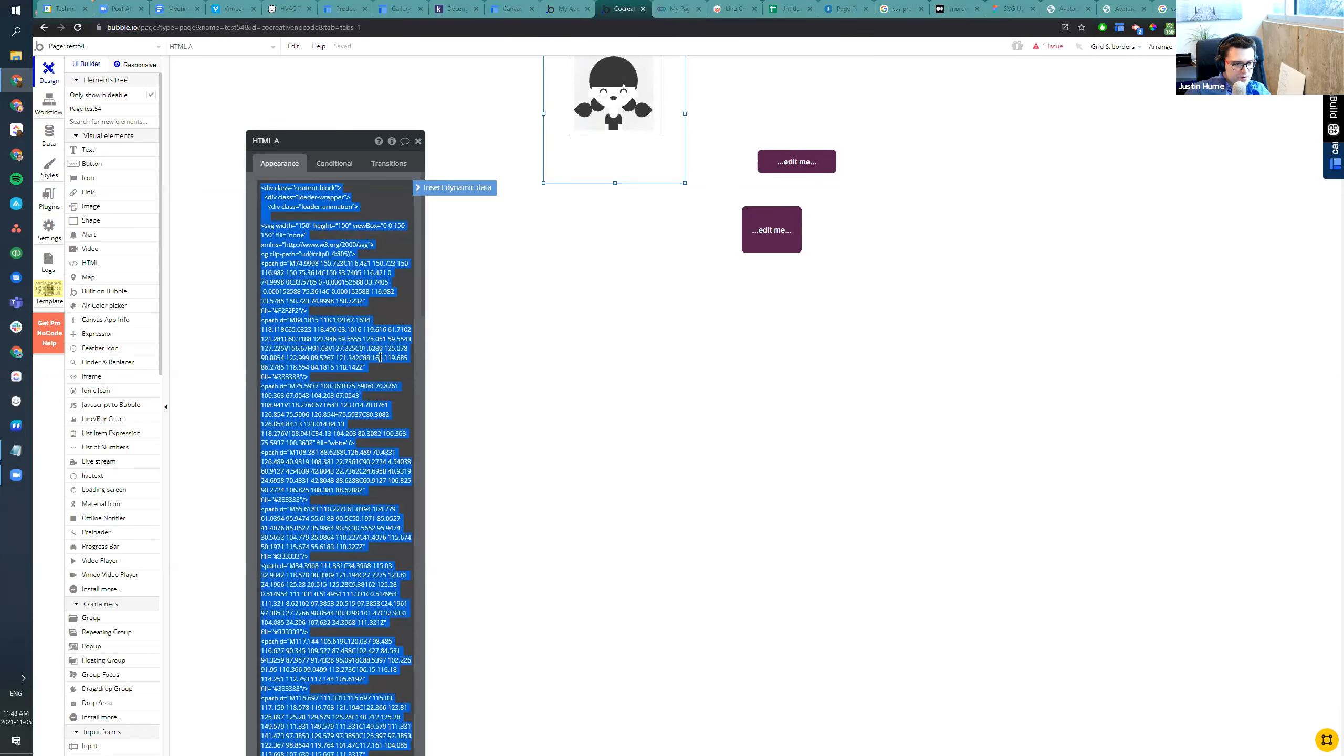
right_click(417, 321)
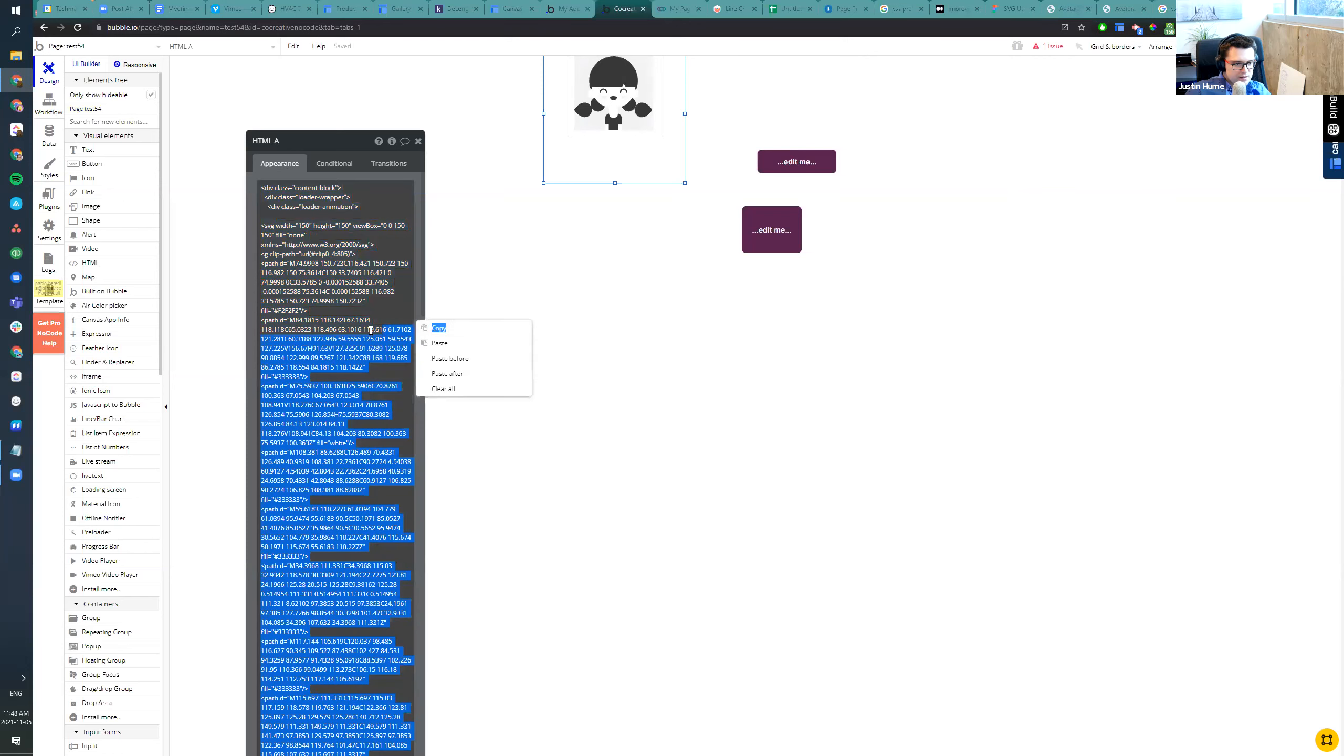
left_click(439, 328)
left_click(341, 269)
key("ctrl+a")
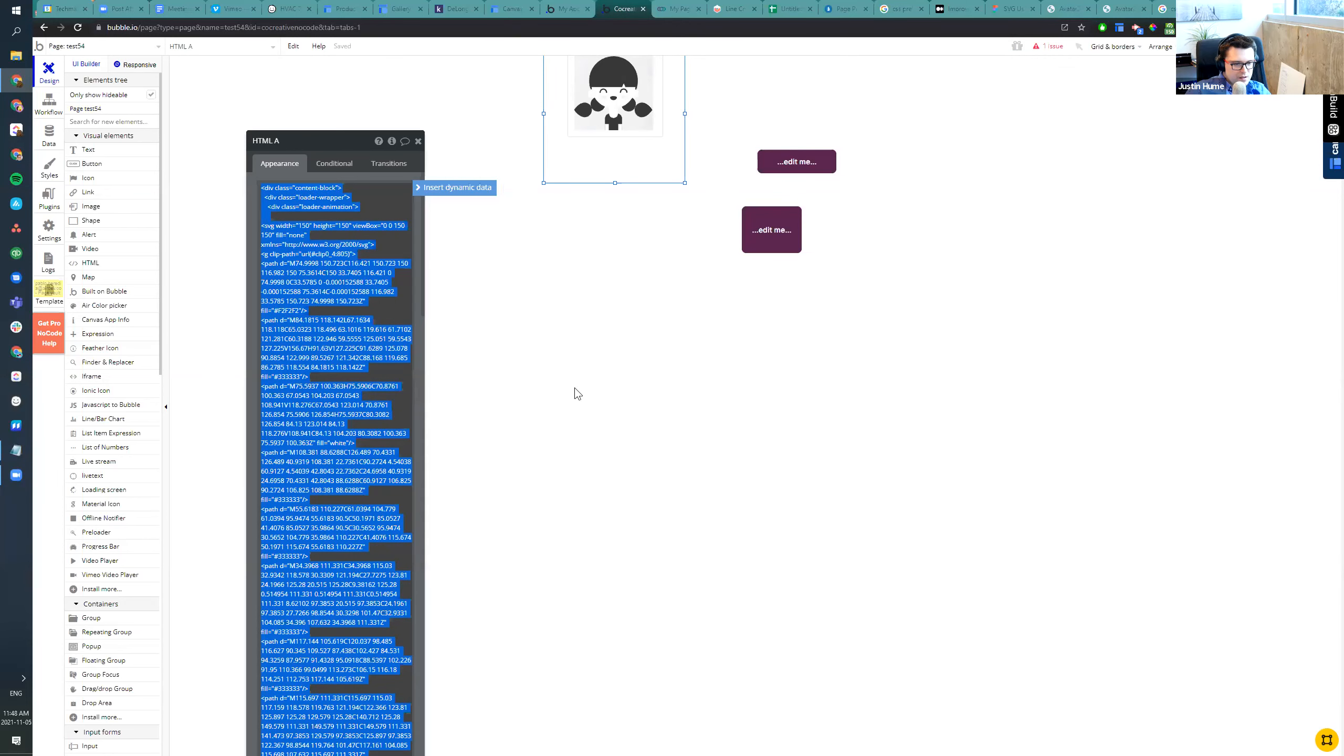
left_click(575, 388)
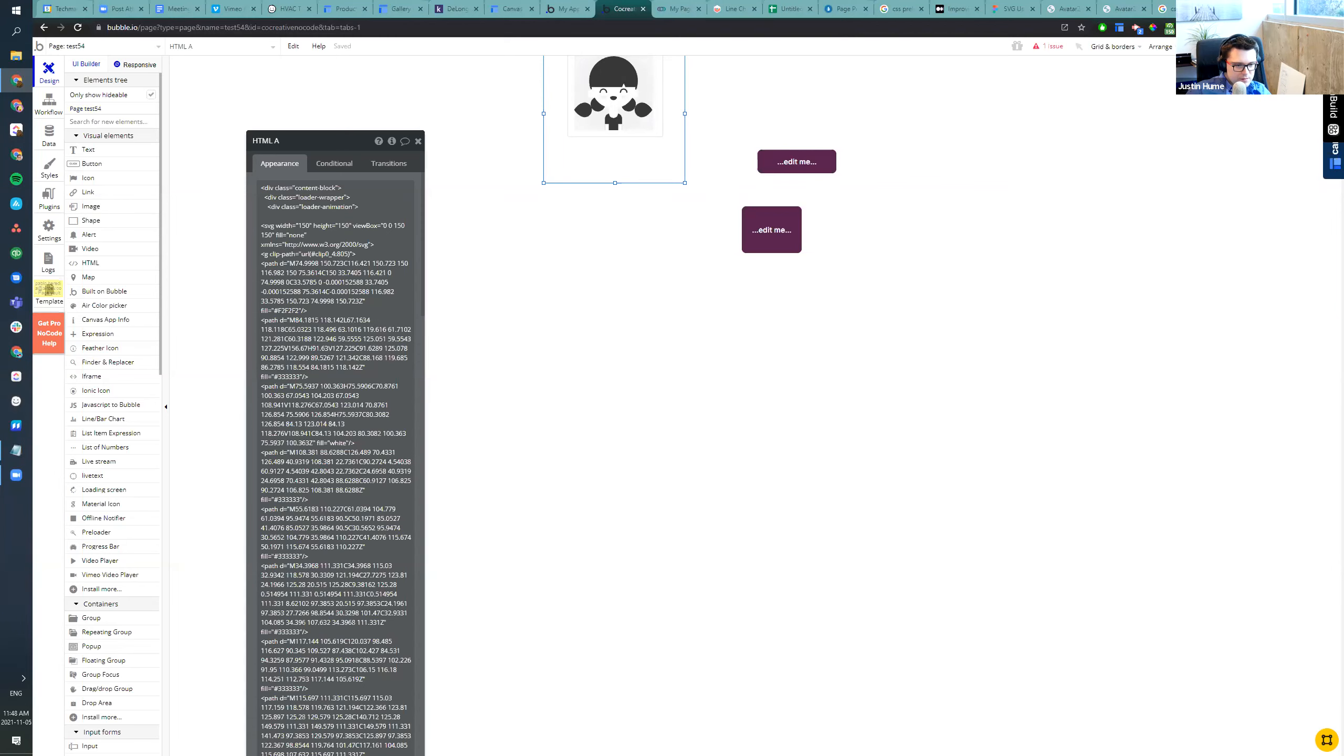
left_click(309, 376)
key("ctrl+a")
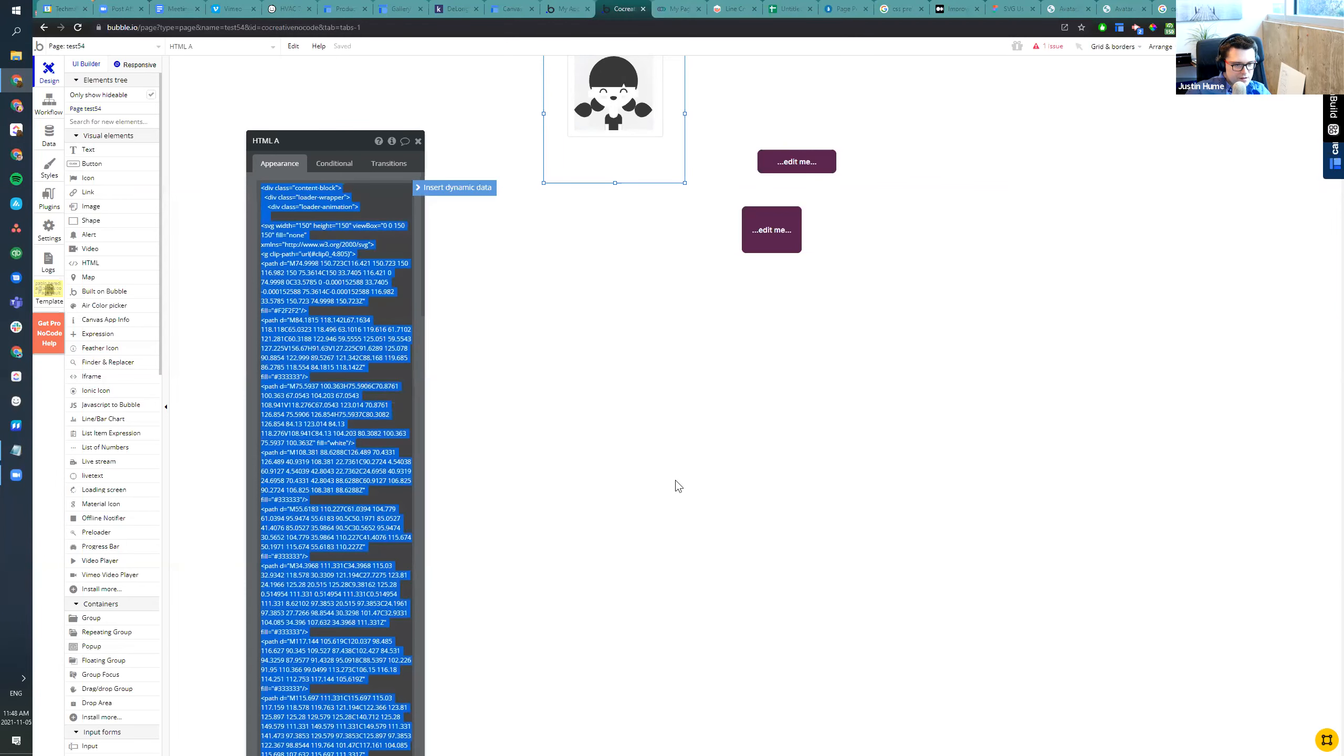
left_click(678, 486)
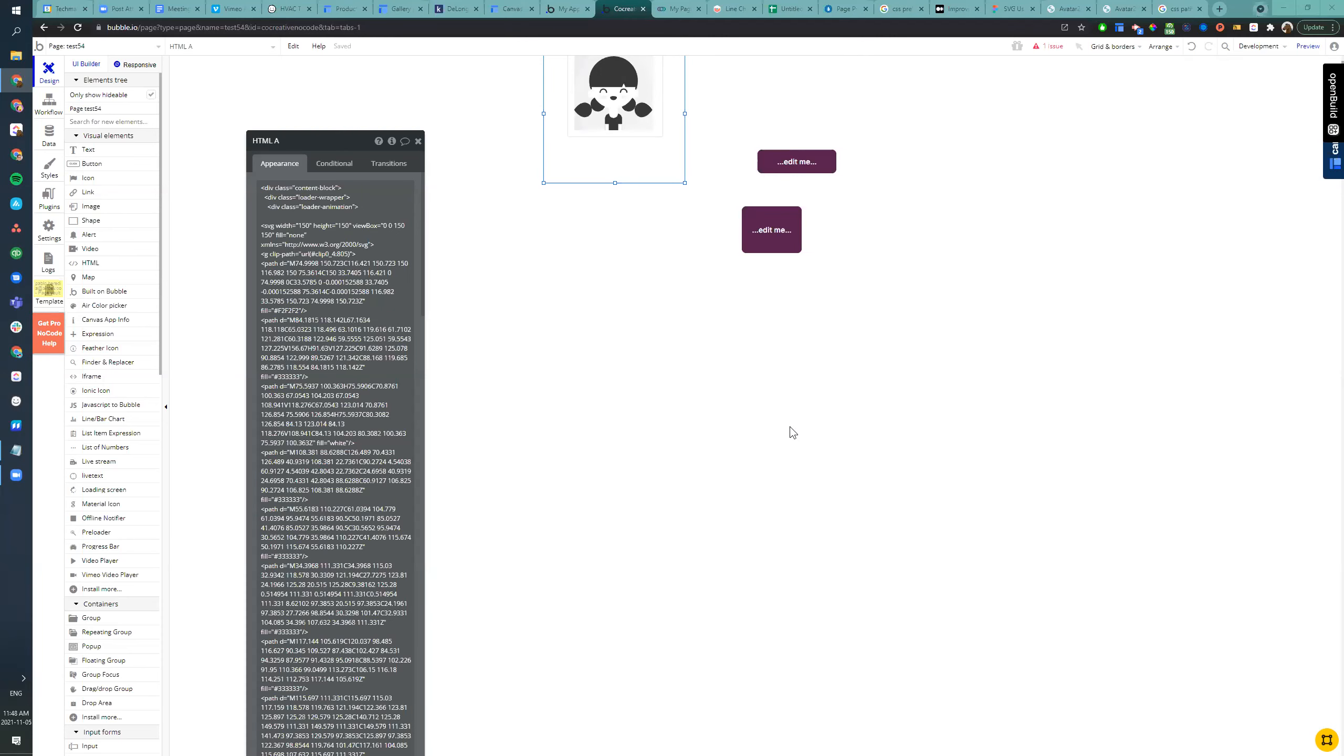
Move the HTML element's property editor higher on the canvas and open a new browser tab
left_click(345, 350)
key("ctrl+a")
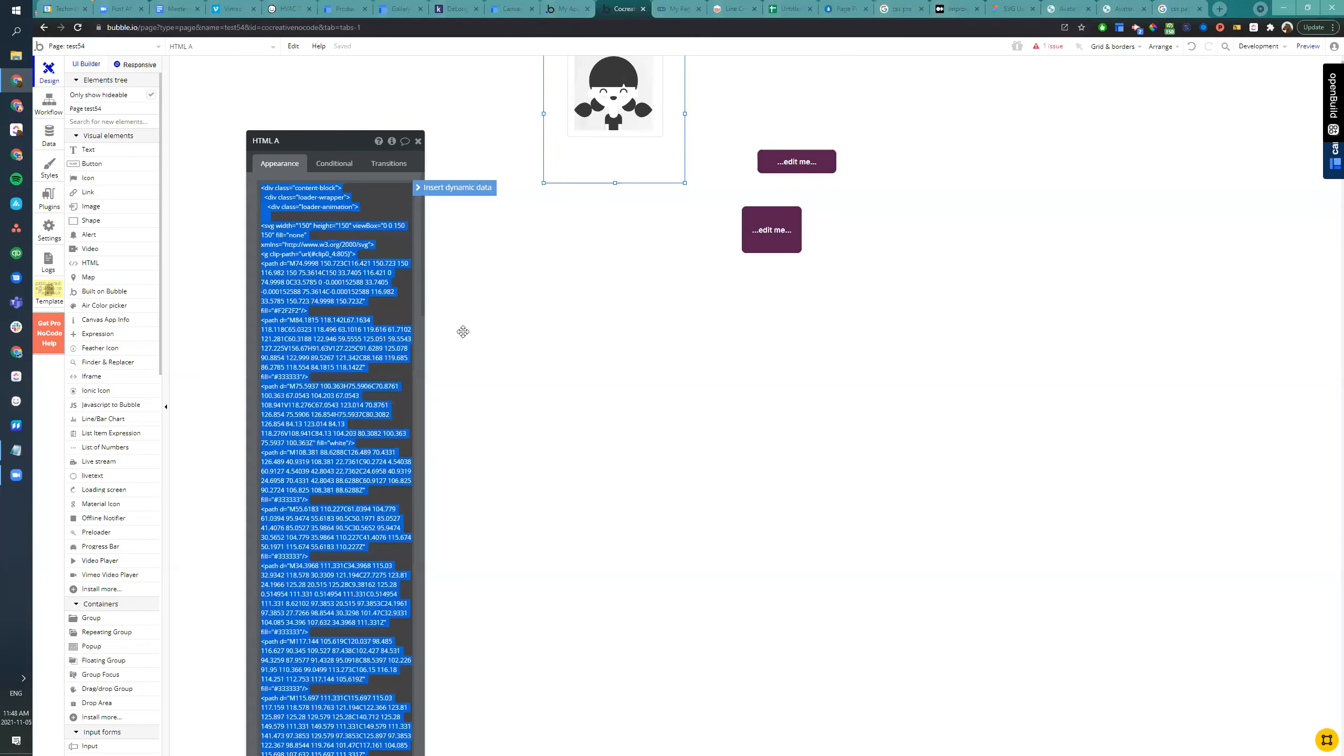
left_click_drag(317, 152, 351, 79)
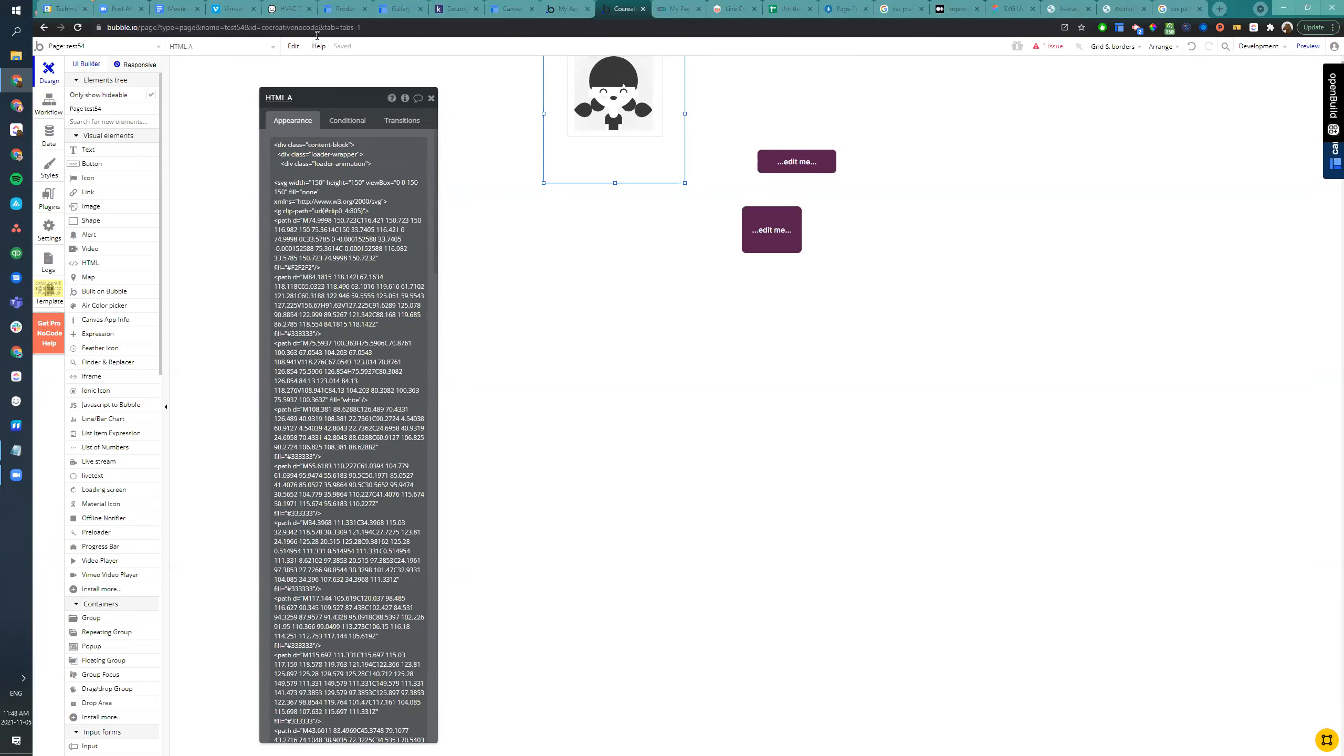
key("ctrl+t")
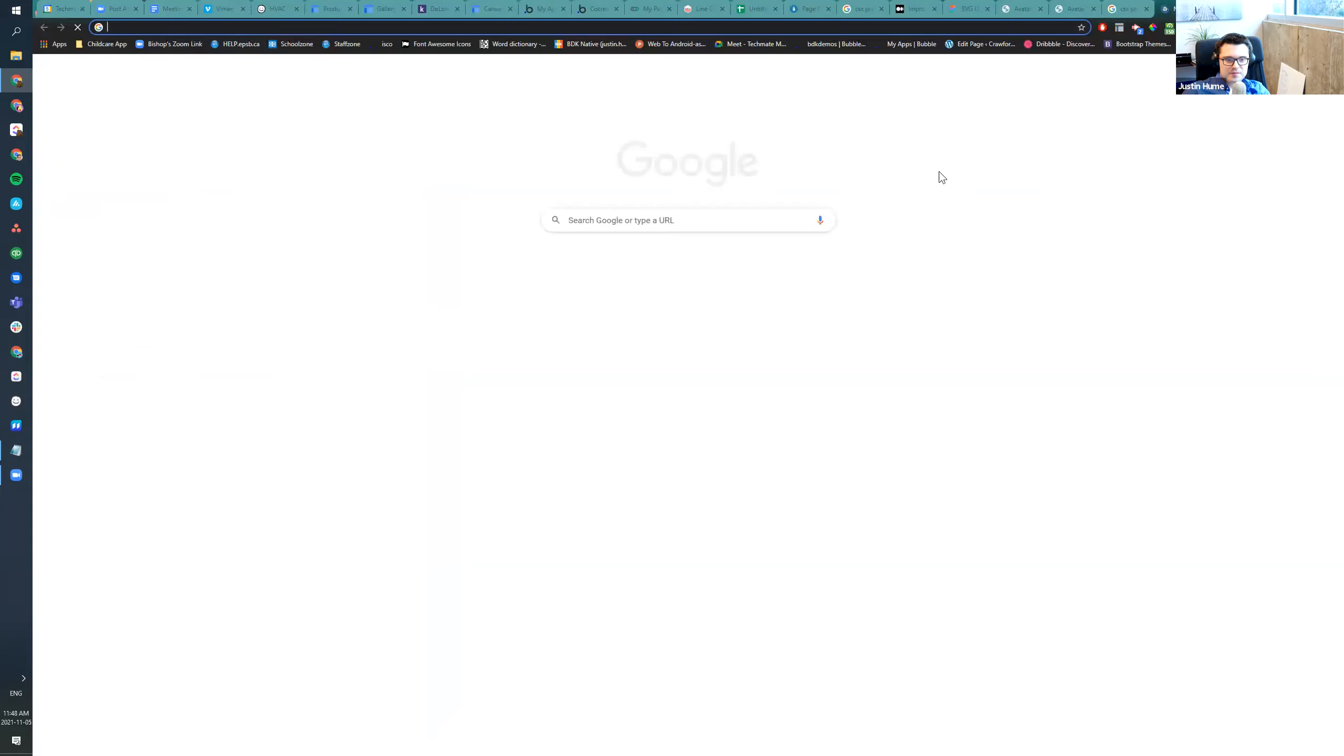
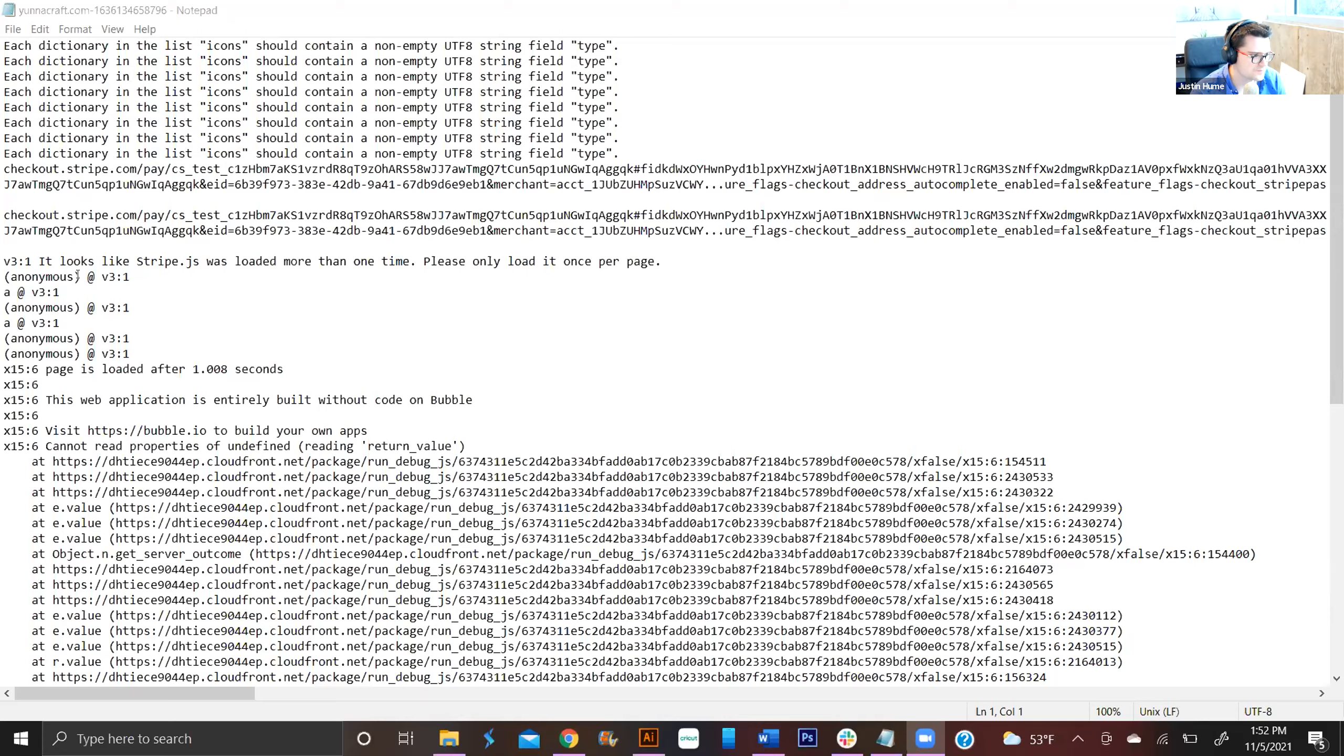
Read the saved yunnacraft.com console log in Notepad, from the Stripe checkout entries through the stack trace
scroll(78, 275, "down", 1)
scroll(77, 276, "up", 1)
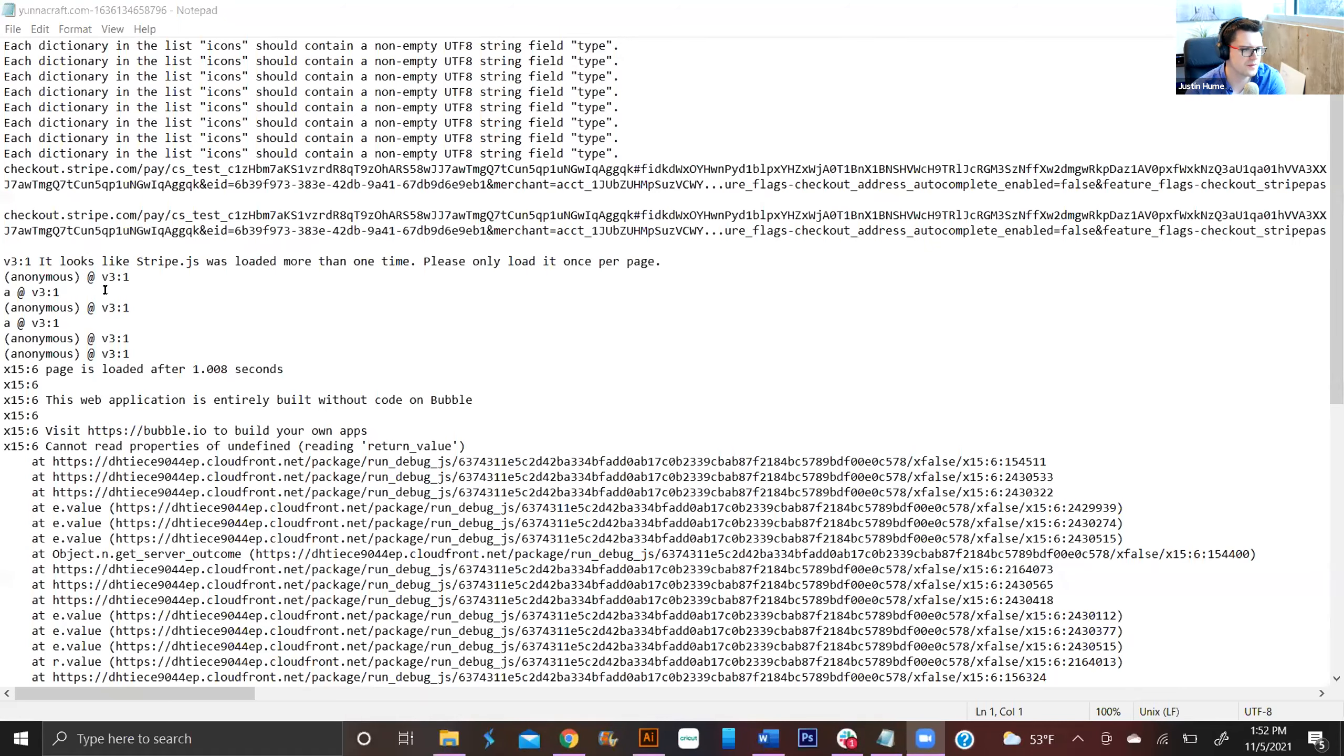
scroll(105, 290, "down", 1)
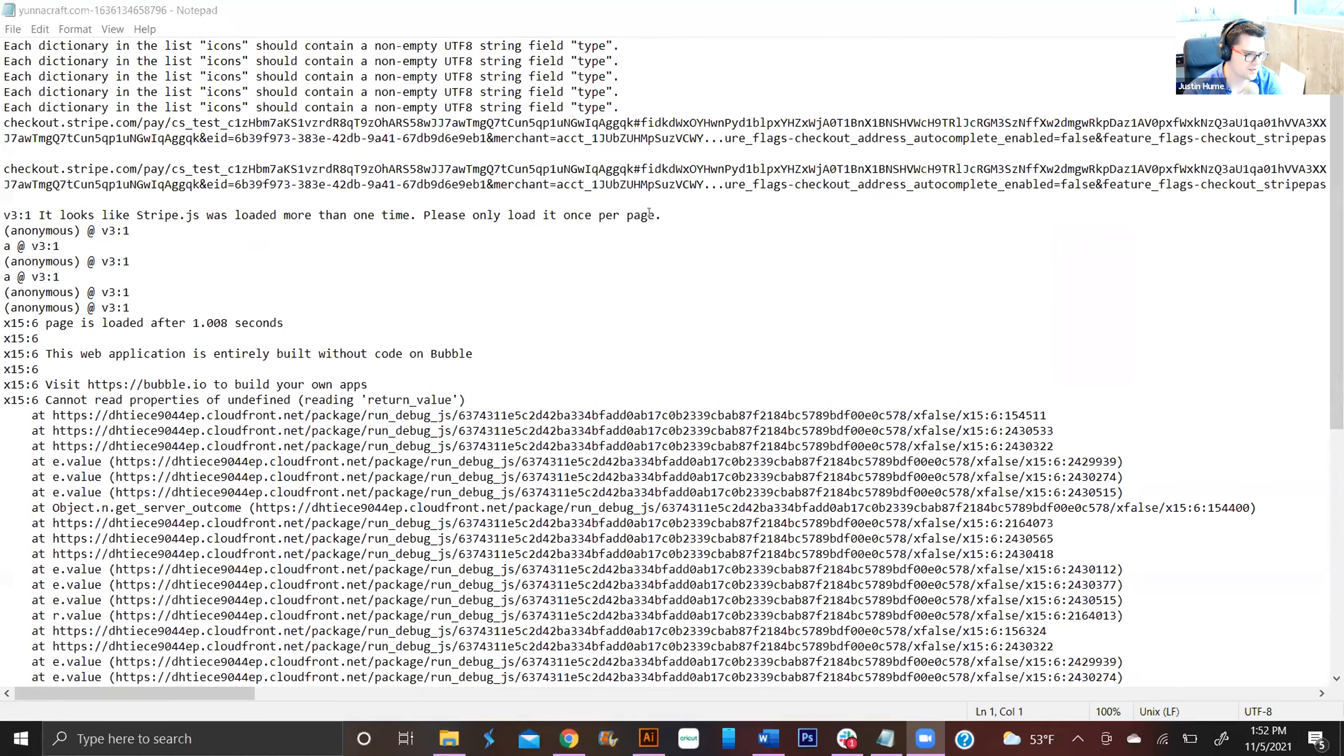
scroll(222, 231, "down", 2)
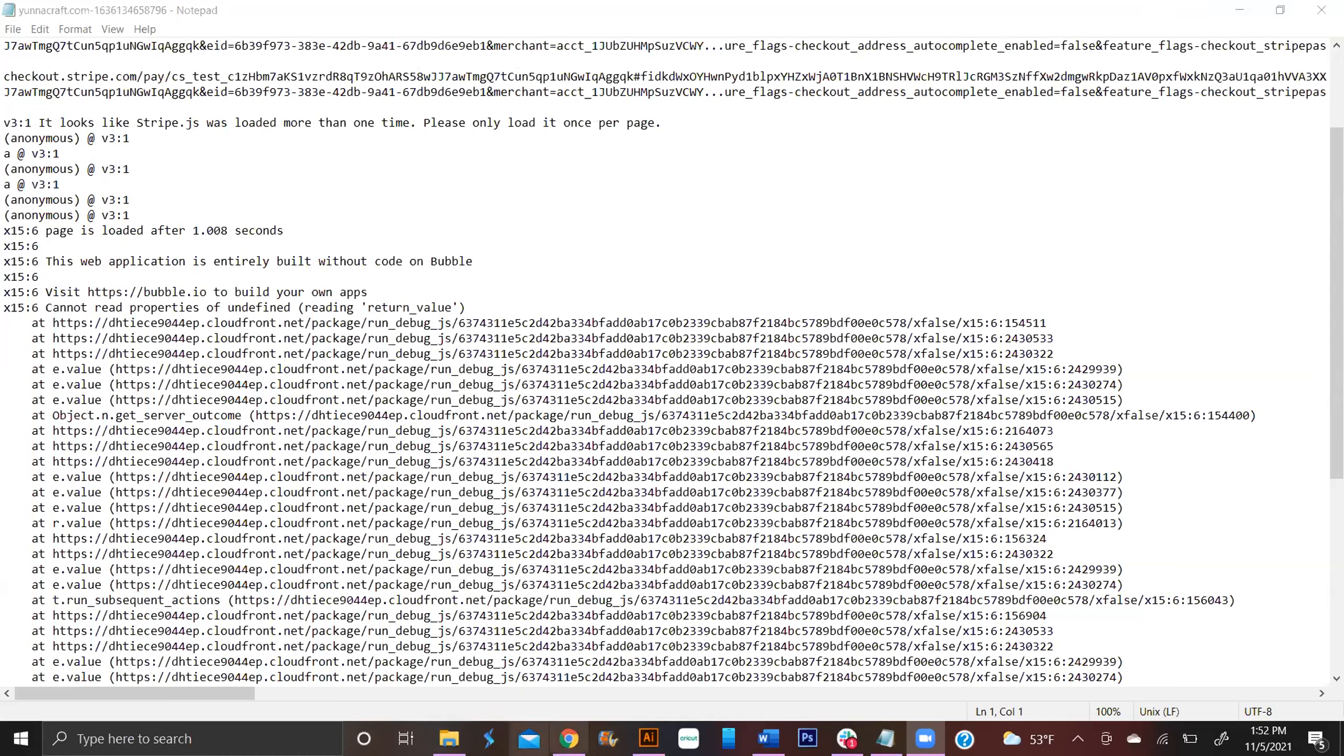
Switch to the Bubble editor in Chrome and look through the visual, container and input elements available for the past payouts reusable element
left_click(568, 738)
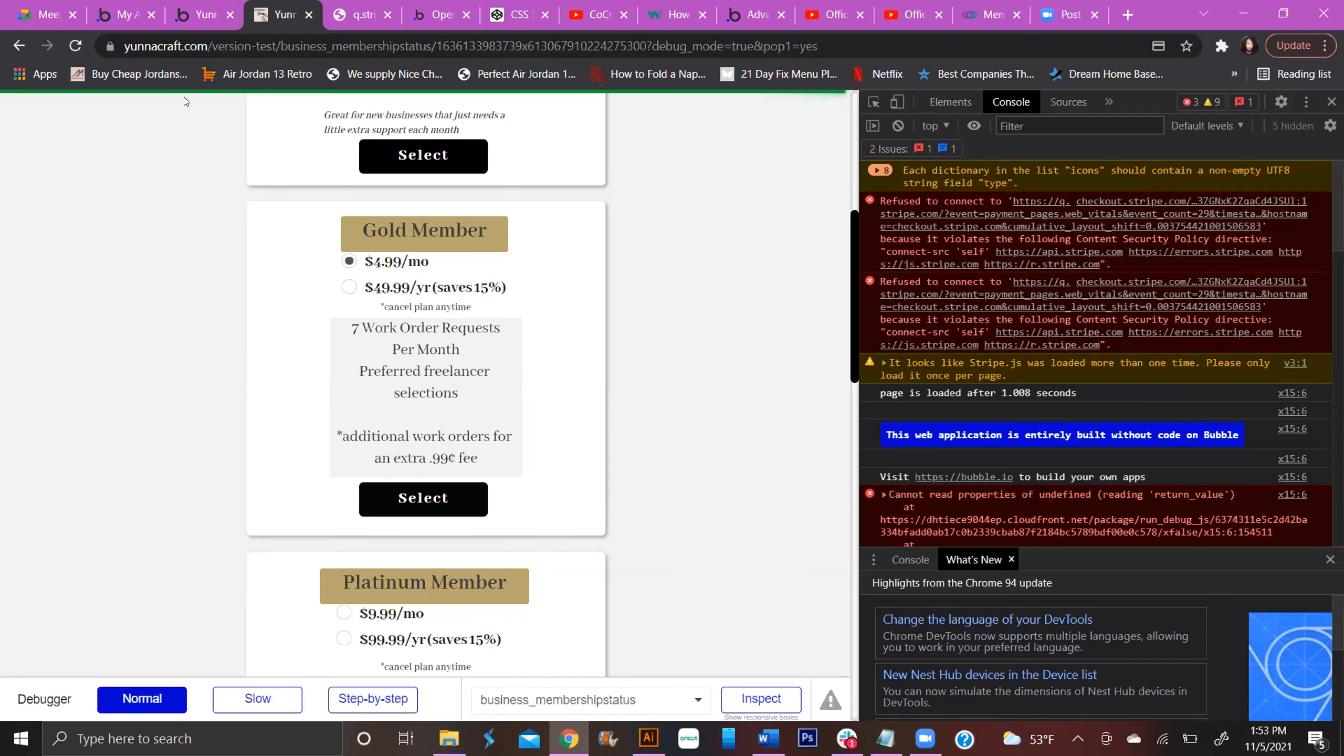
left_click(186, 16)
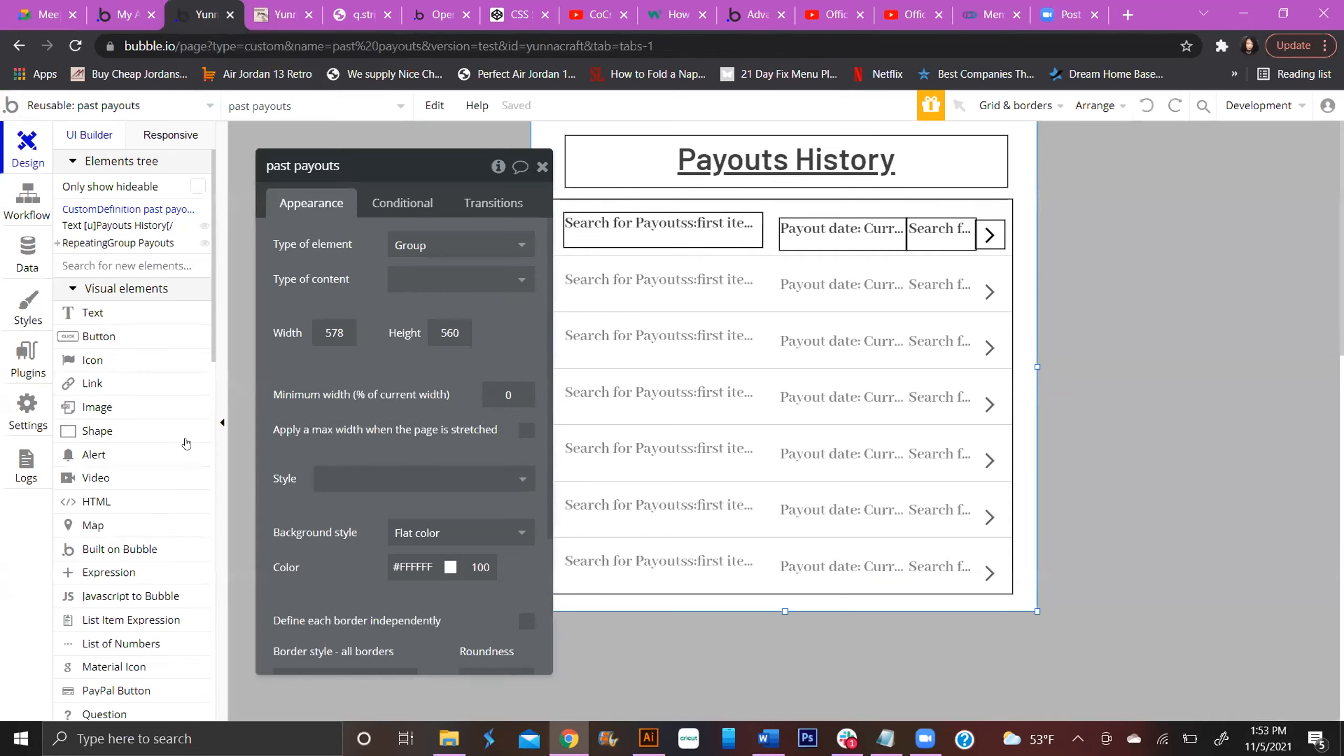
scroll(118, 523, "down", 10)
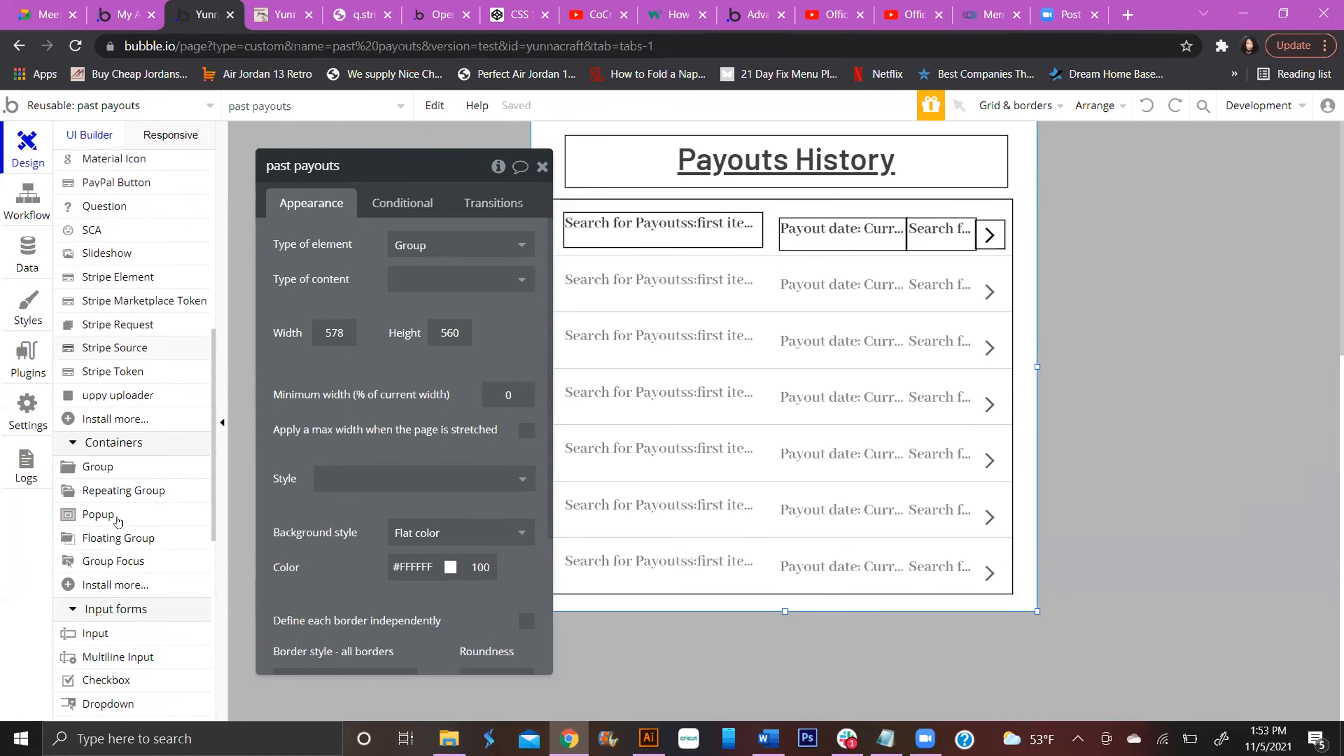
scroll(175, 572, "down", 2)
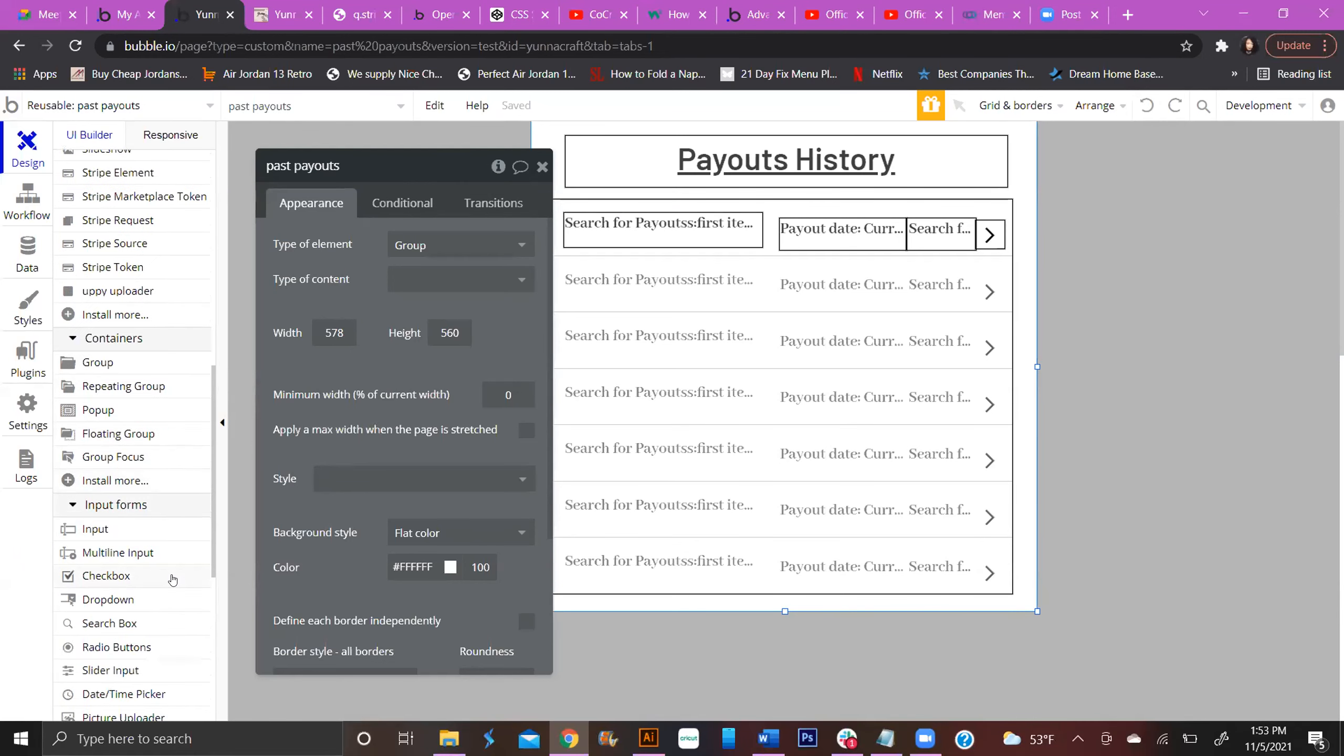
scroll(127, 279, "up", 2)
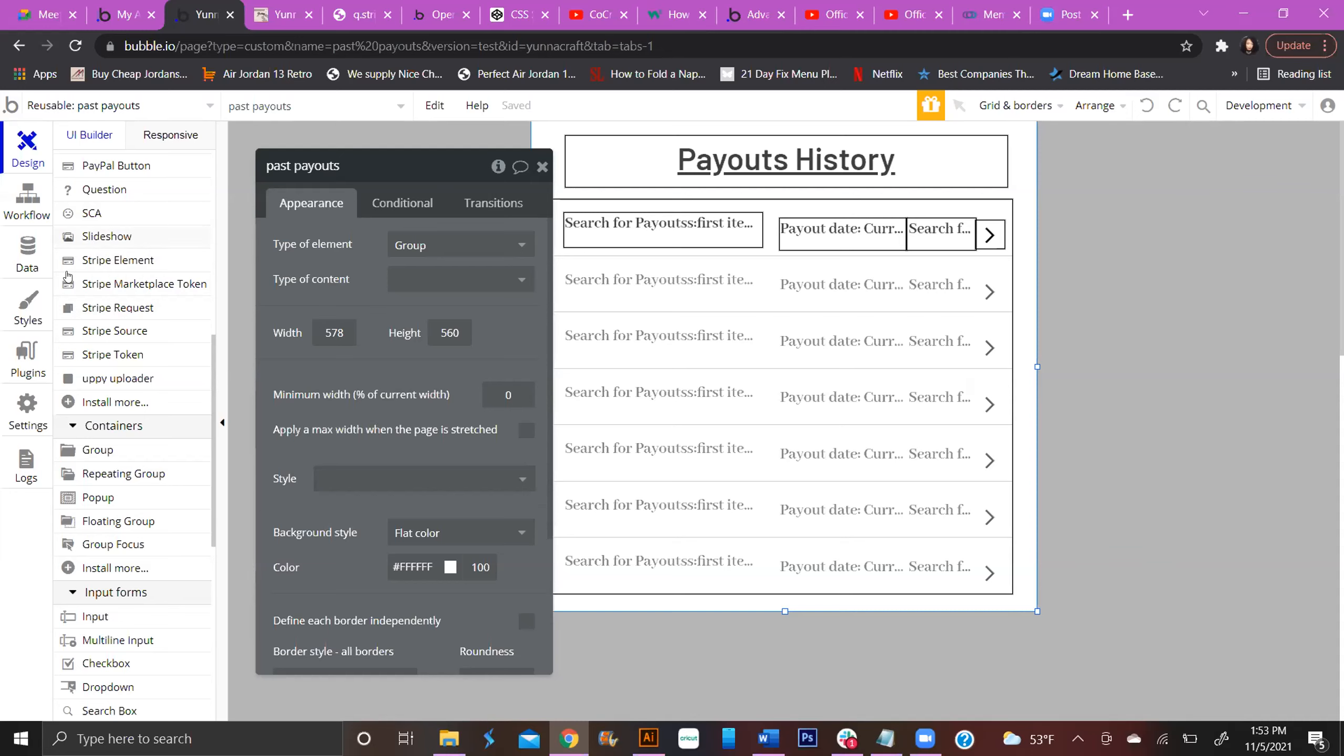
scroll(106, 323, "down", 4)
scroll(106, 323, "down", 5)
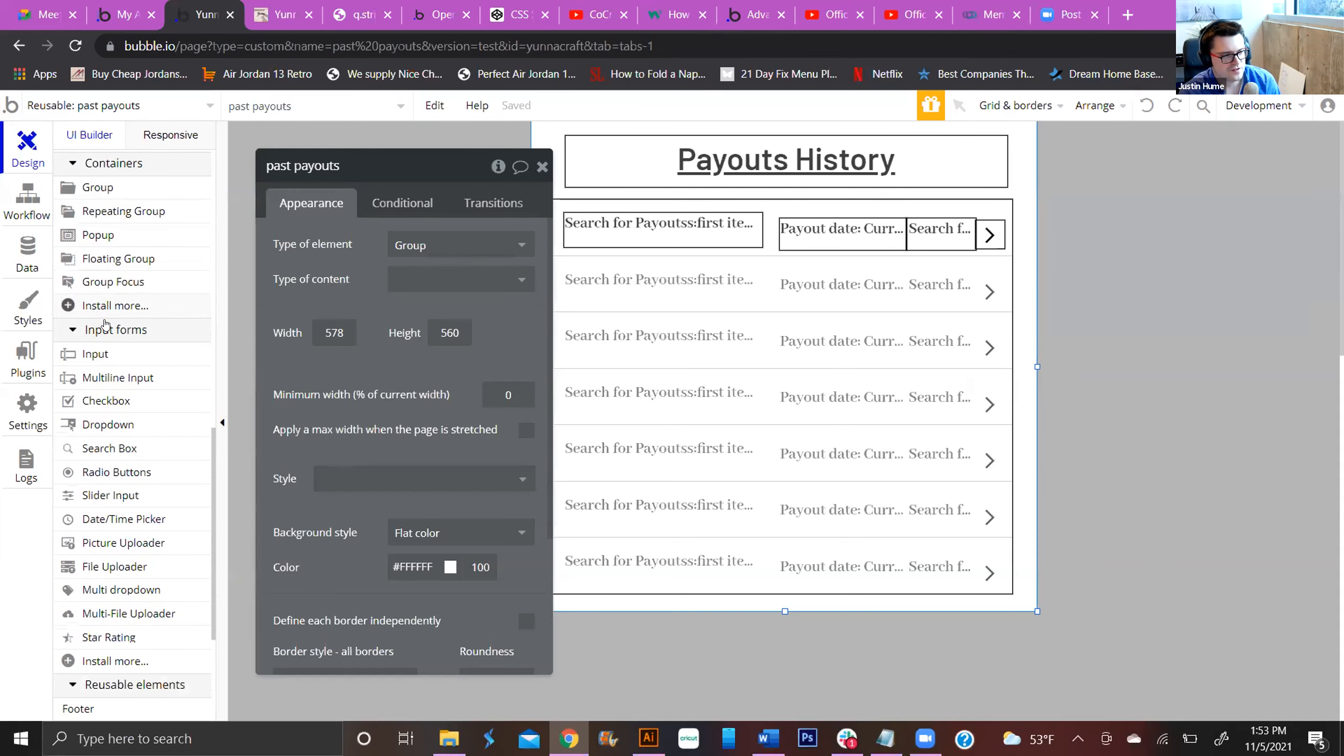
scroll(106, 324, "up", 4)
scroll(106, 324, "up", 5)
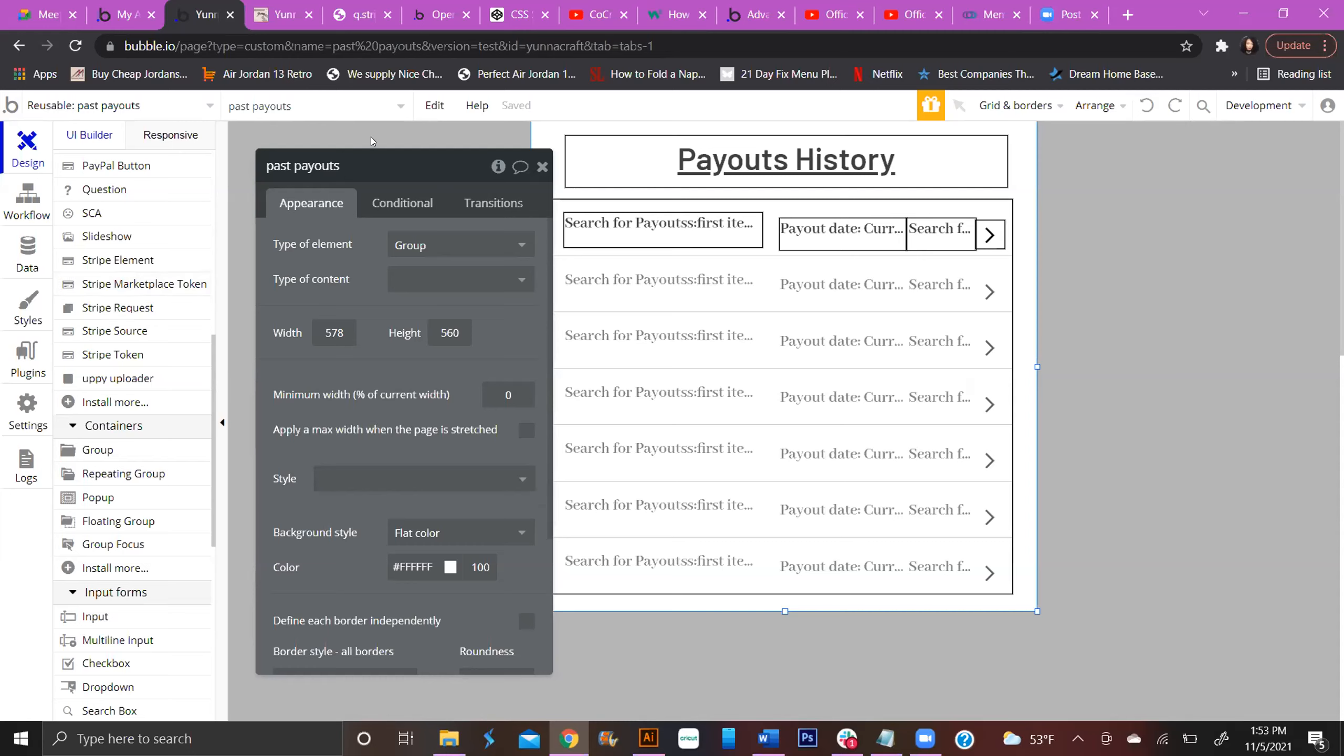
Shift the past payouts property editor aside and check the elements tree and the visual elements below it
left_click_drag(384, 164, 448, 172)
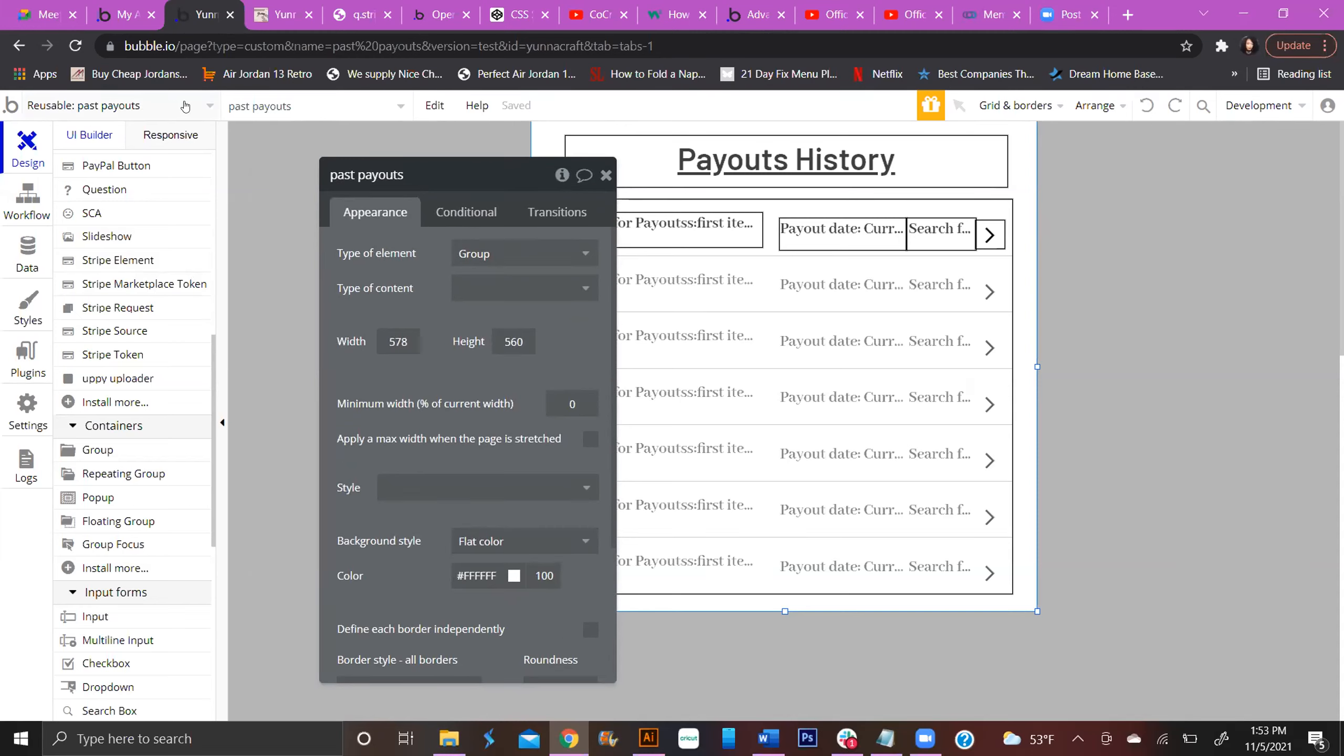
scroll(190, 229, "up", 10)
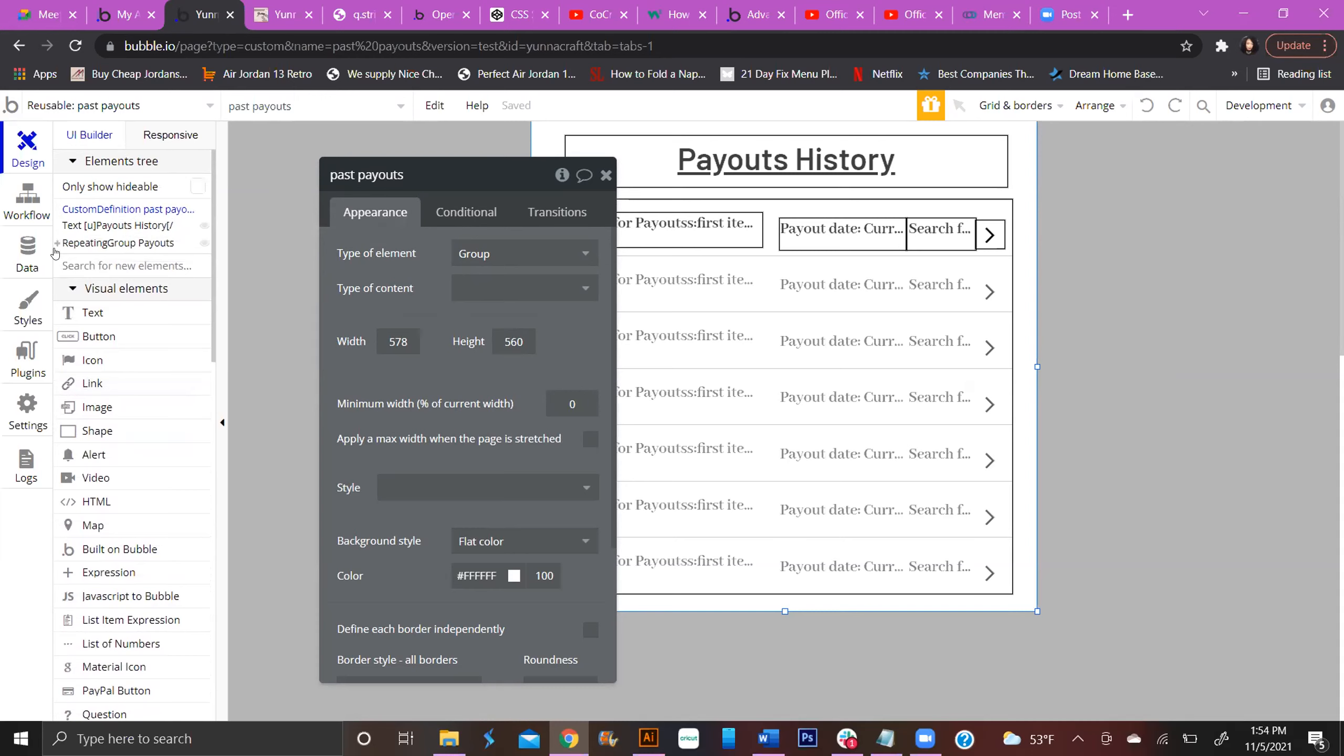
scroll(55, 617, "down", 7)
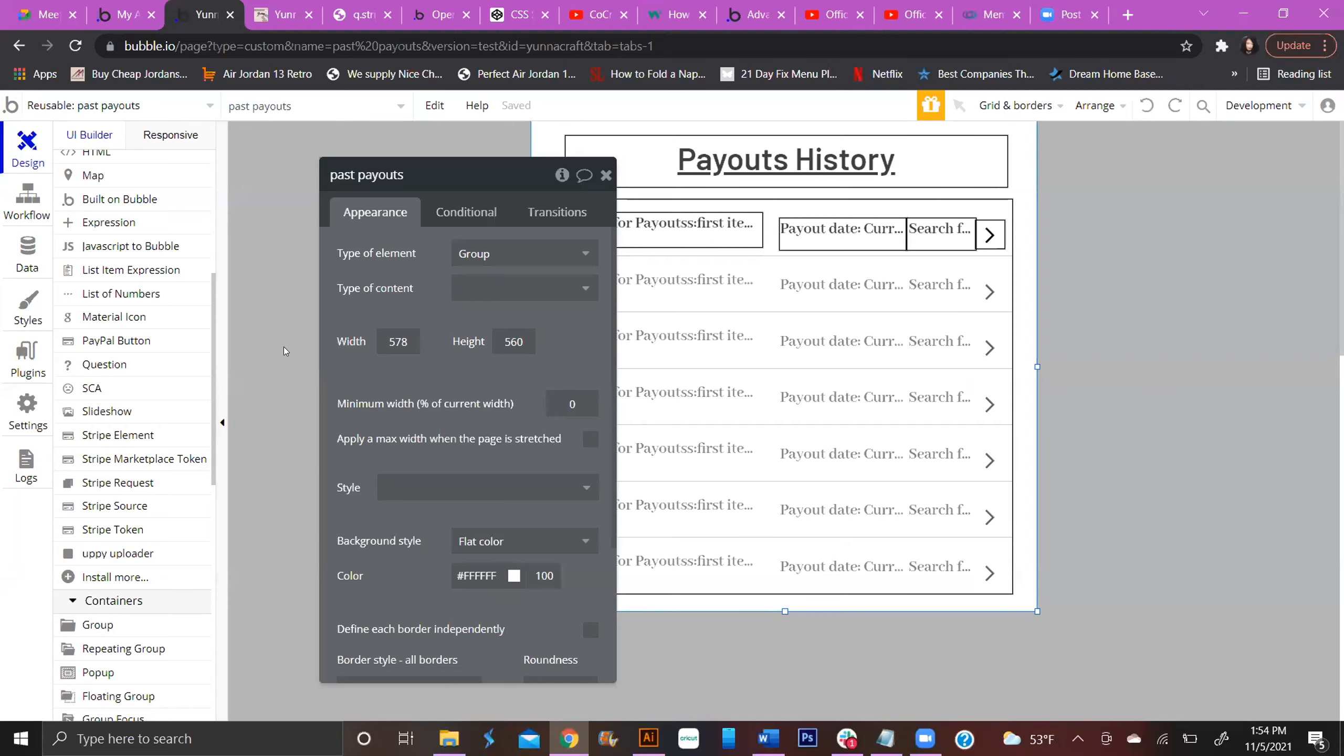
Switch to the Membership Status page preview and highlight the debug_mode=true&pop1=yes parameters in its URL
left_click(280, 14)
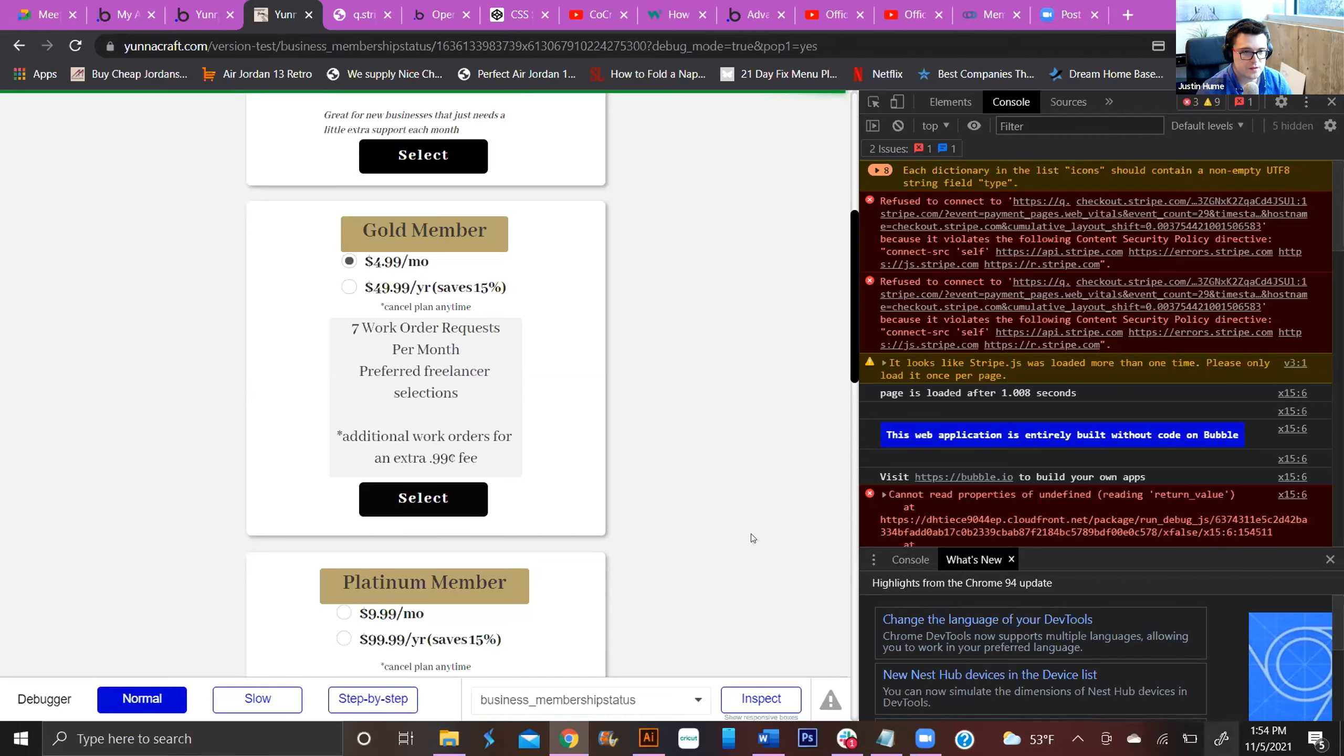
scroll(751, 540, "down", 5)
scroll(751, 540, "up", 10)
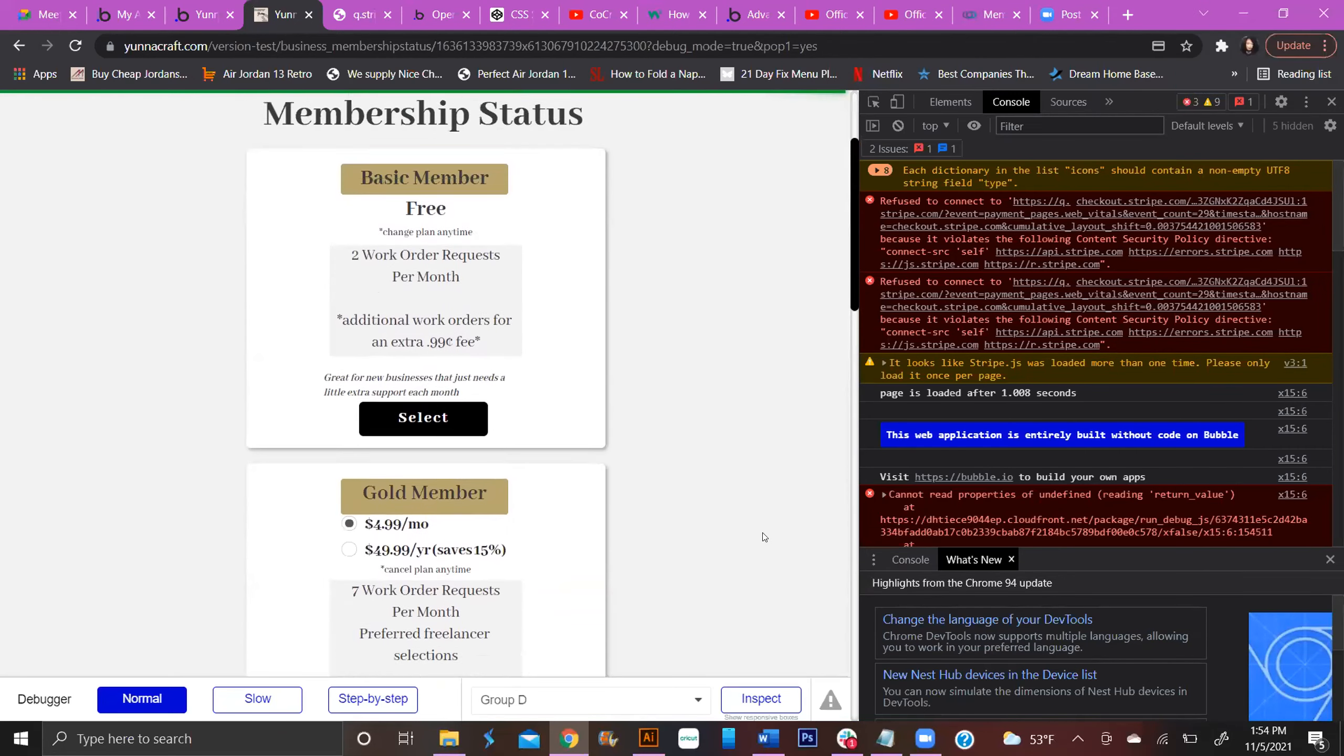
scroll(764, 537, "up", 3)
left_click(673, 48)
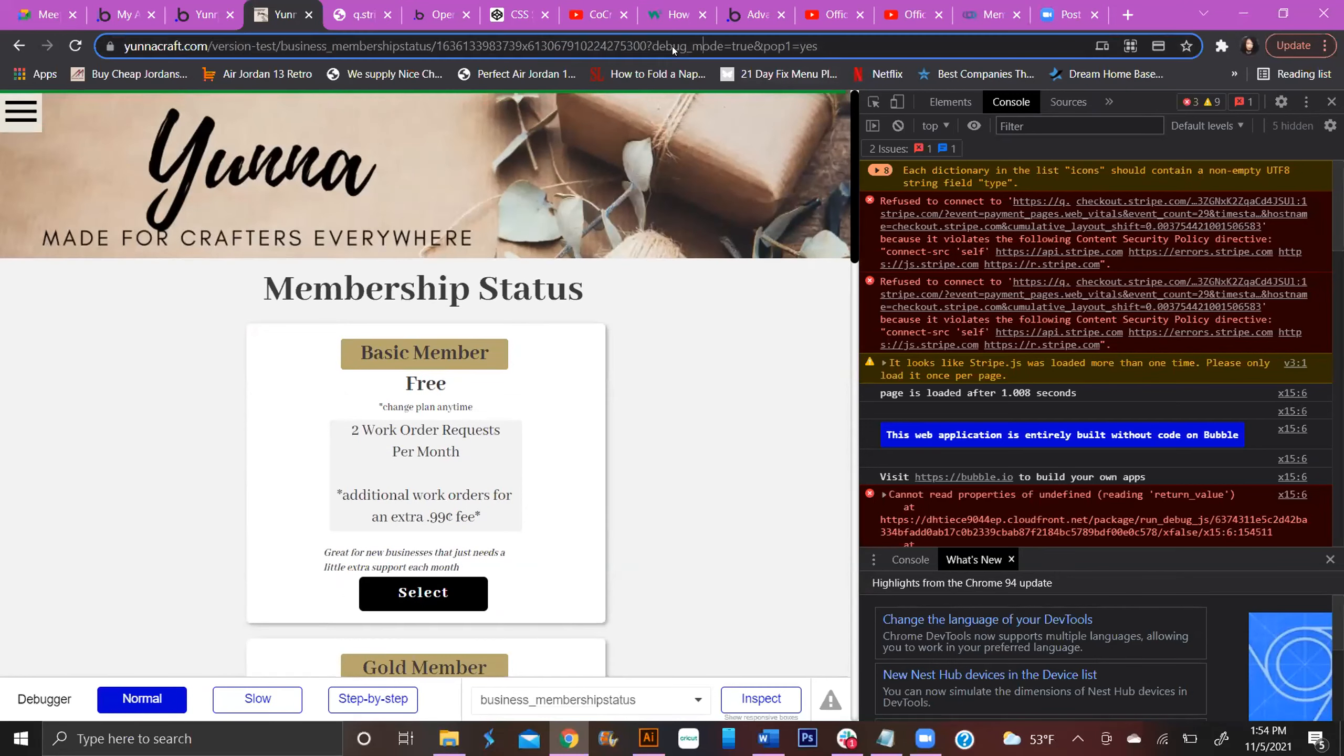
left_click(657, 43)
left_click_drag(690, 44, 857, 50)
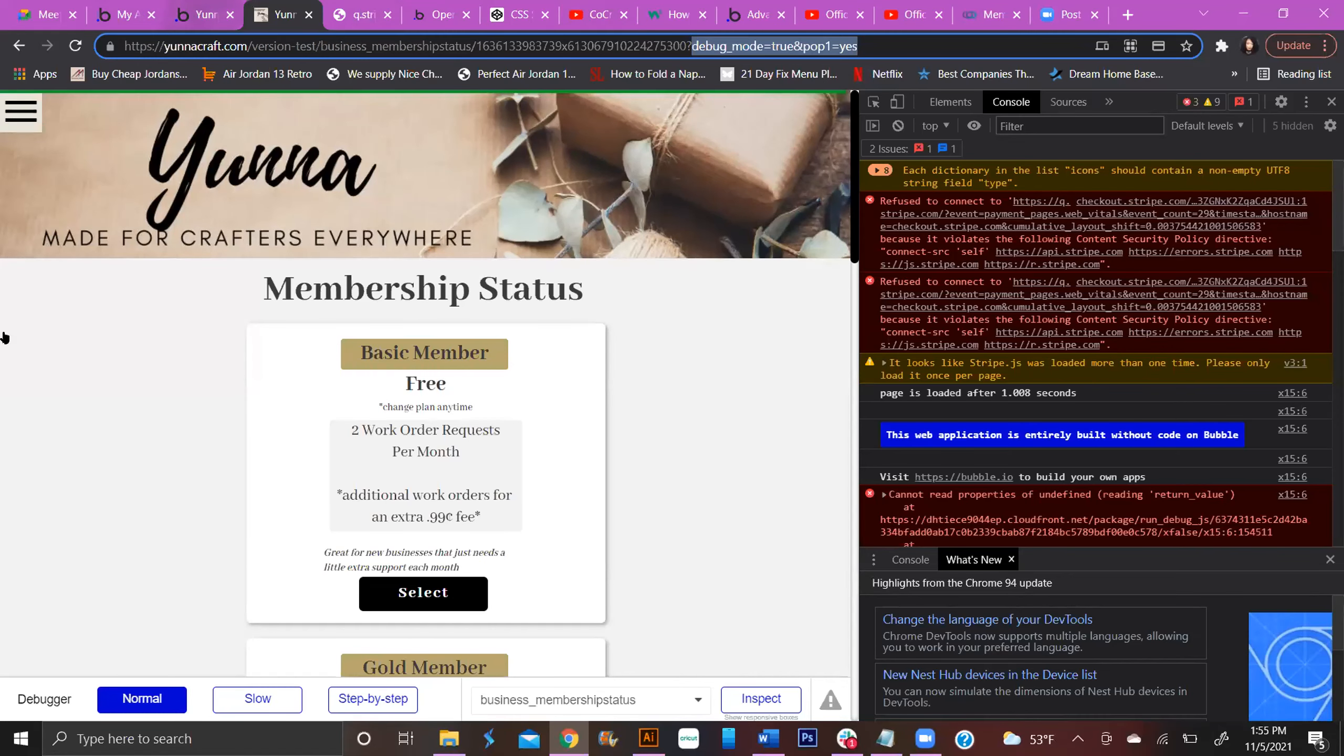
left_click(206, 16)
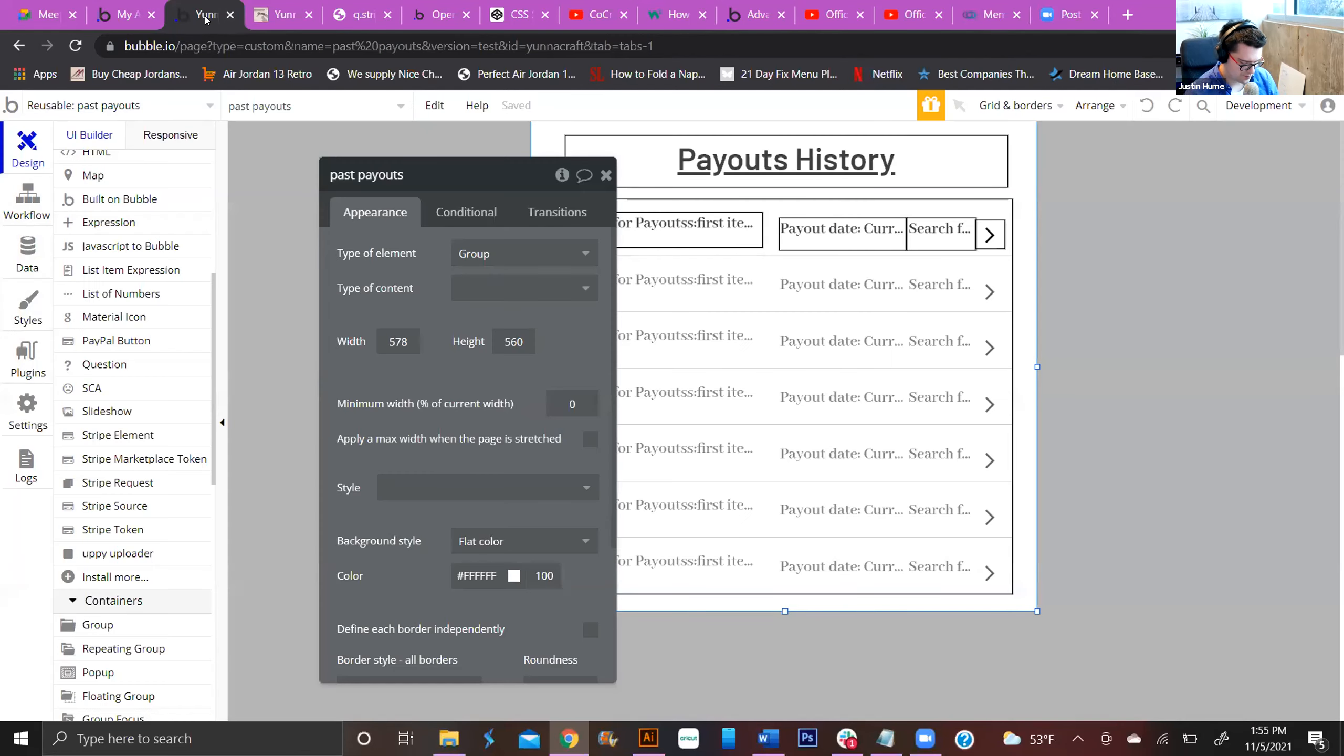
left_click(273, 15)
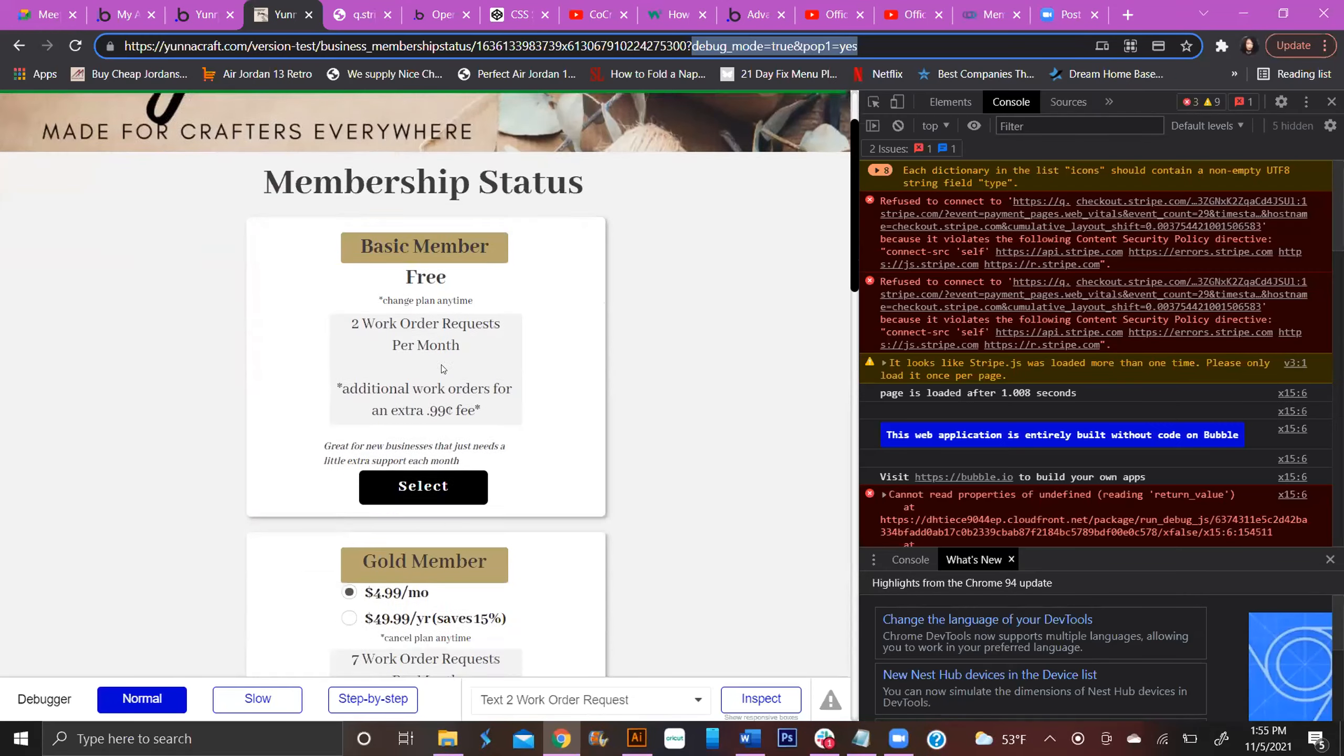
scroll(445, 371, "down", 2)
scroll(462, 391, "up", 5)
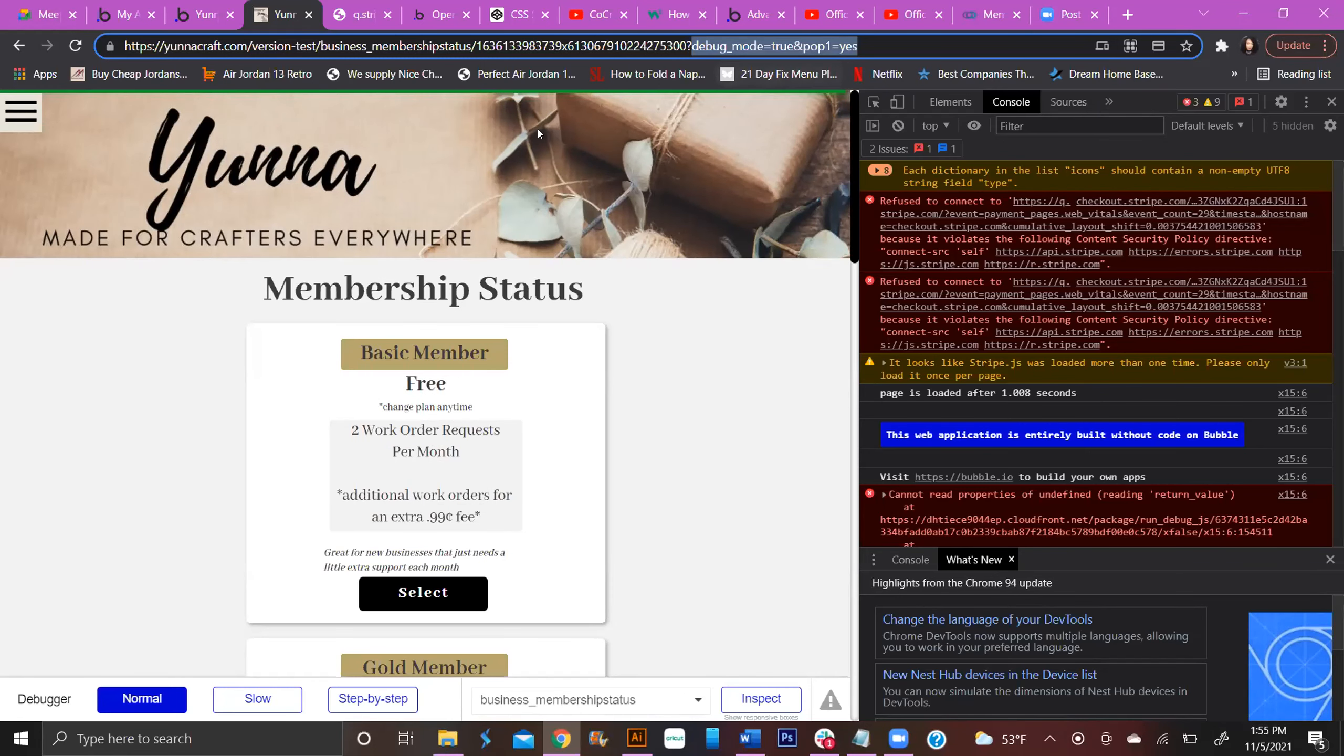
scroll(619, 424, "down", 2)
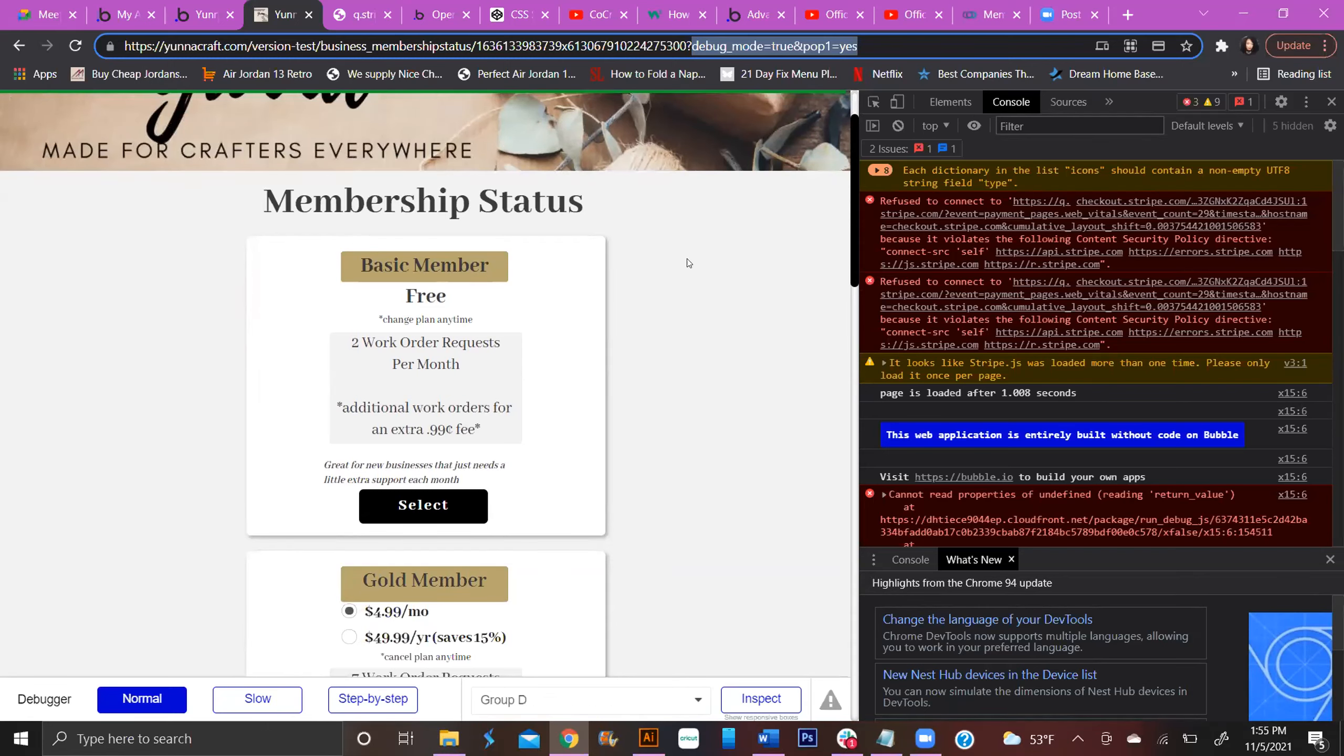
scroll(753, 235, "up", 2)
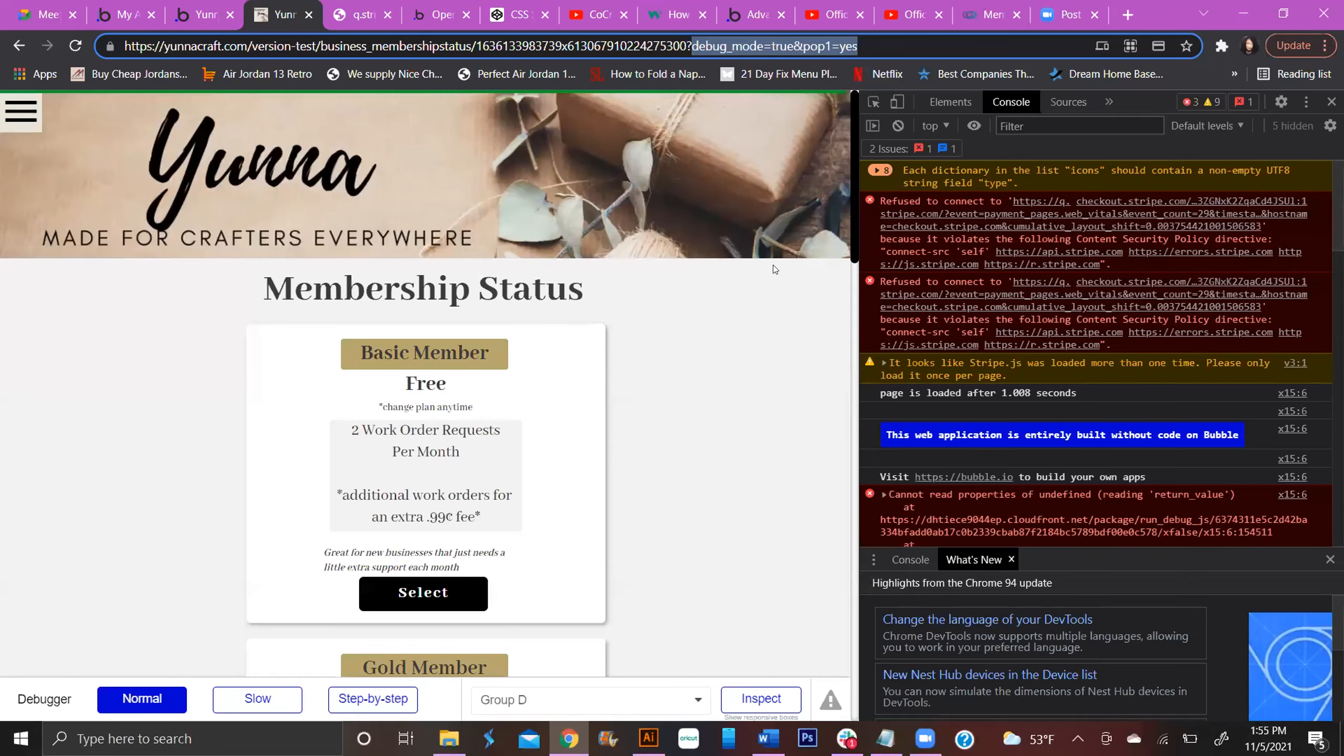
scroll(775, 274, "down", 3)
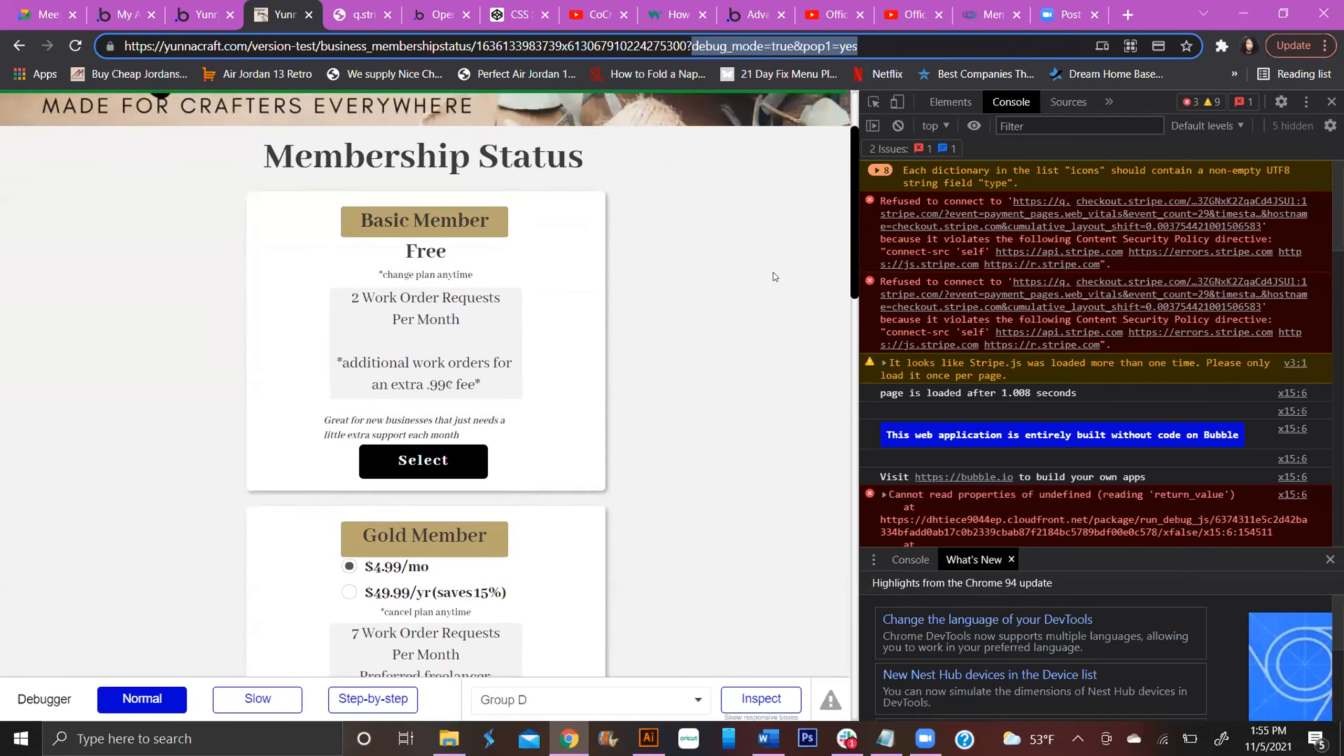